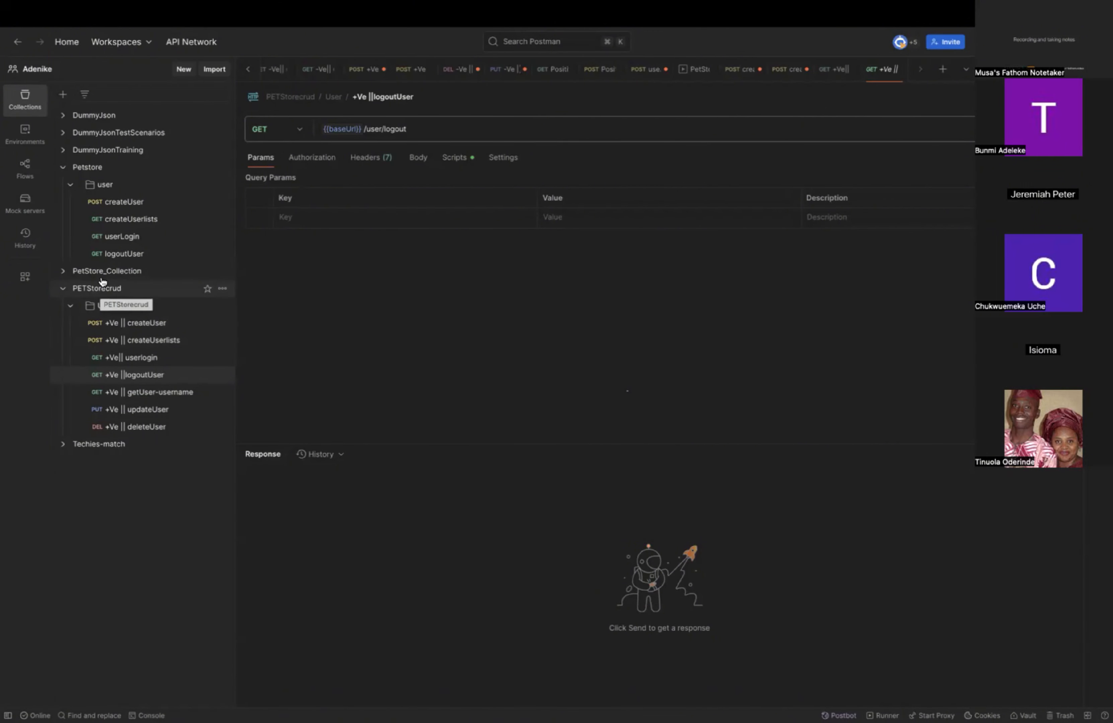
Add a collection variable named baseUrl to the Petstore collection.
left_click(94, 169)
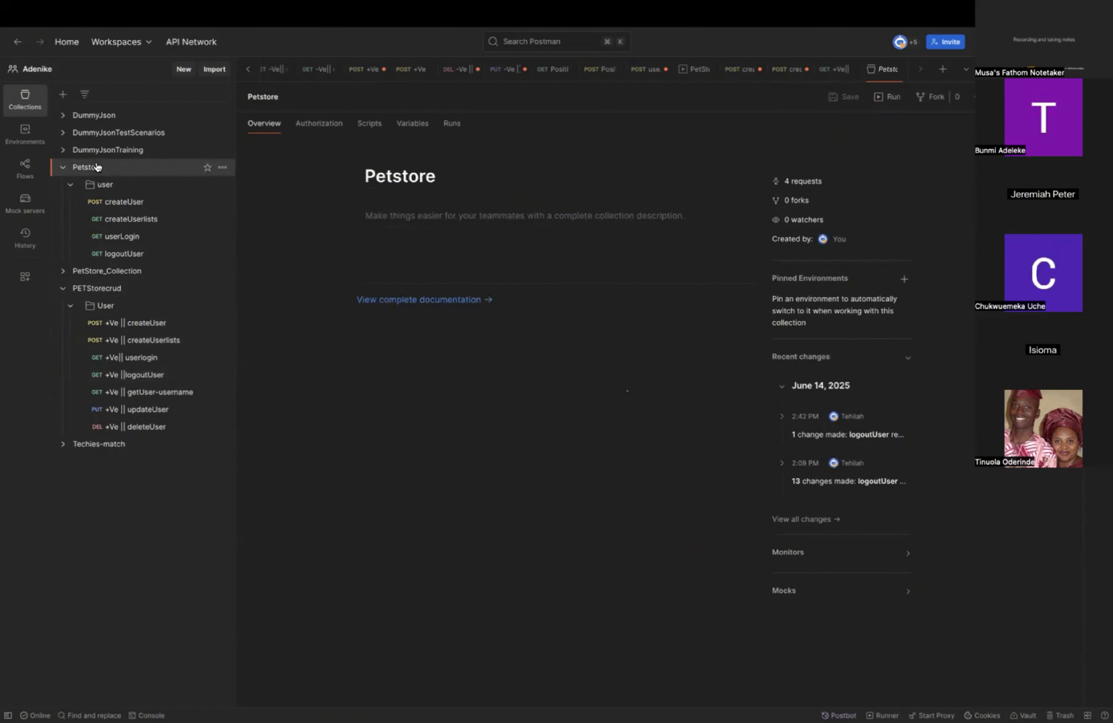
left_click(414, 125)
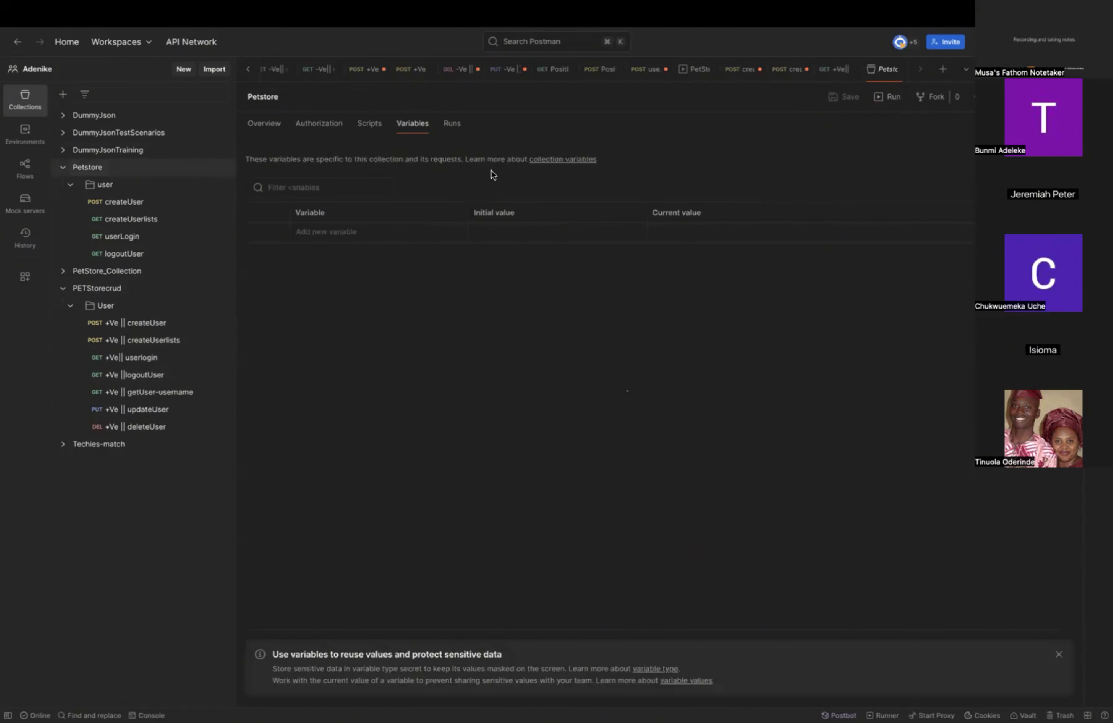
left_click(395, 232)
type("ba")
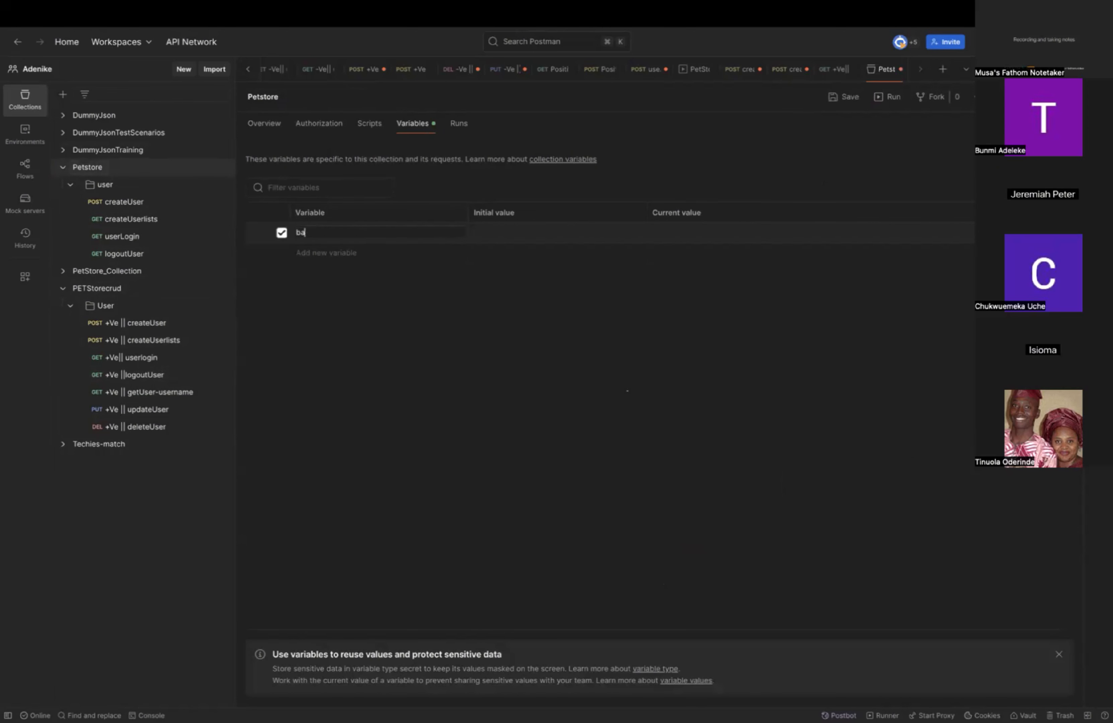
type("seUrl")
left_click(85, 174)
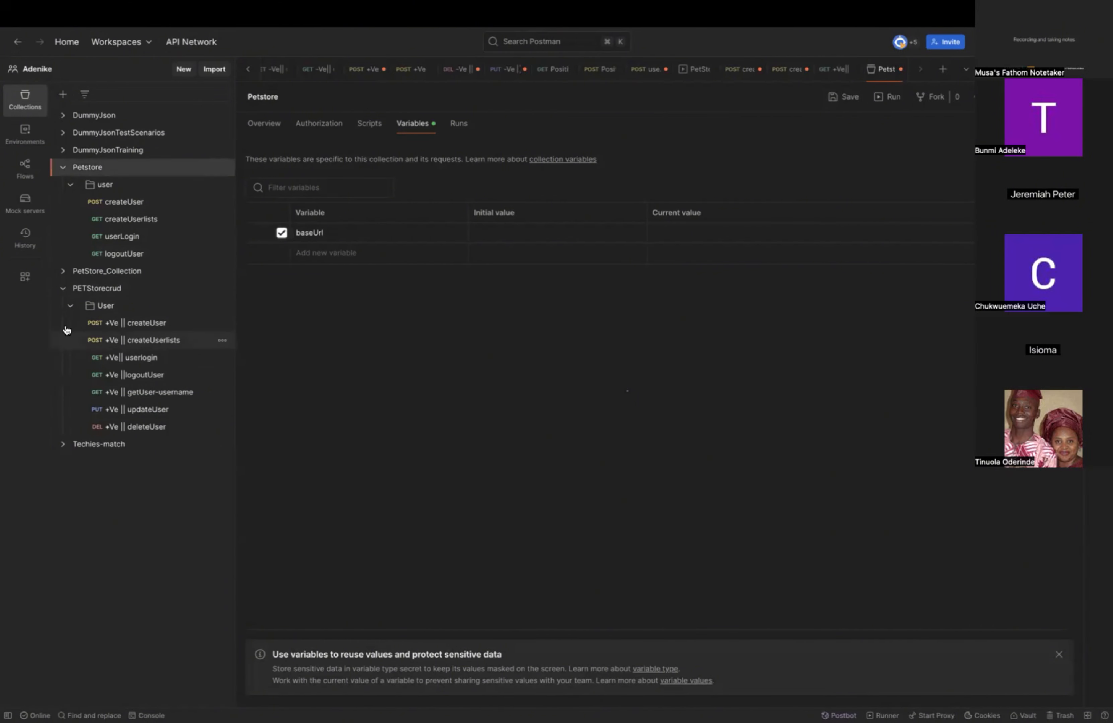
left_click(269, 124)
left_click(133, 205)
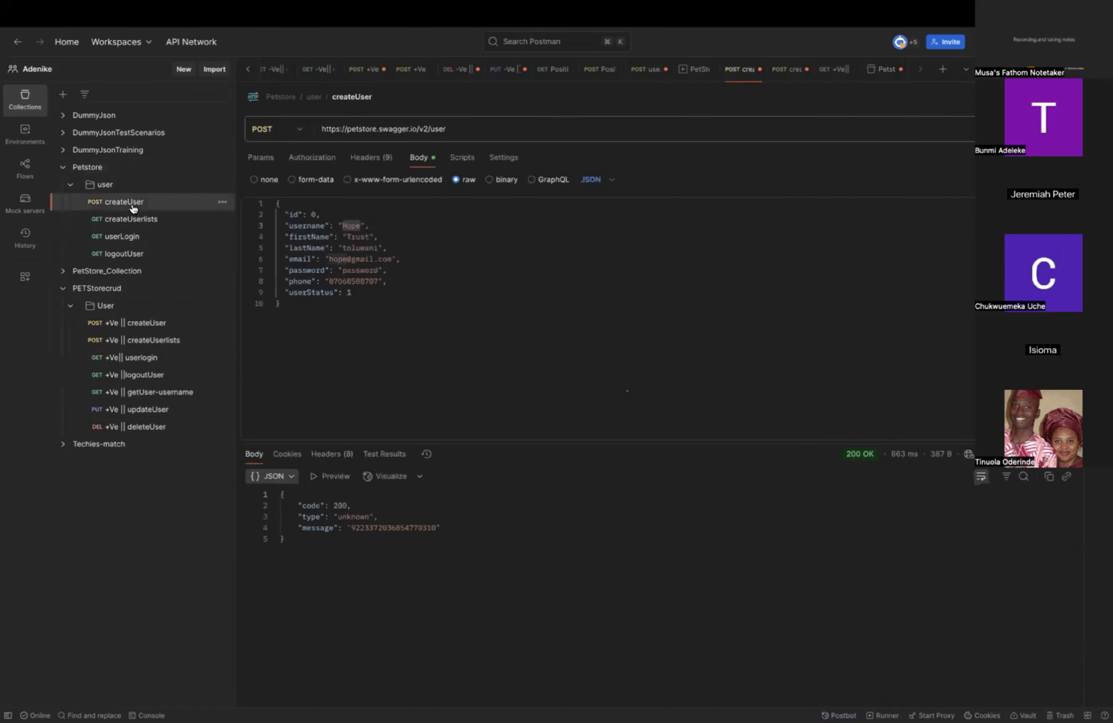
left_click(94, 168)
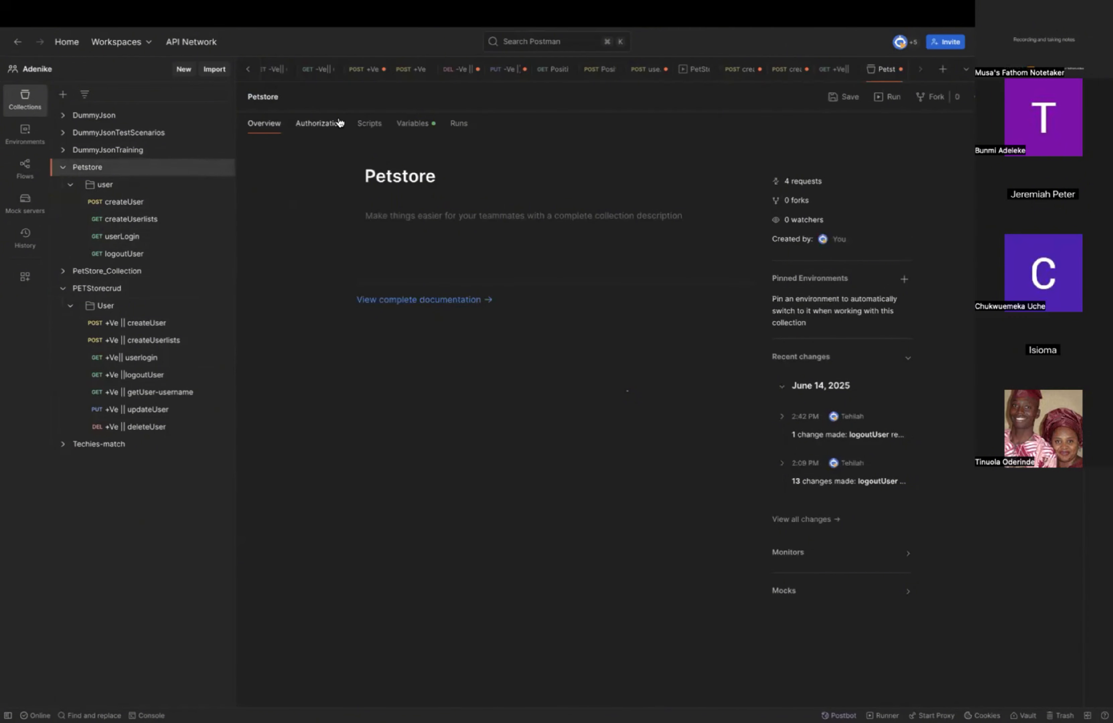
left_click(412, 123)
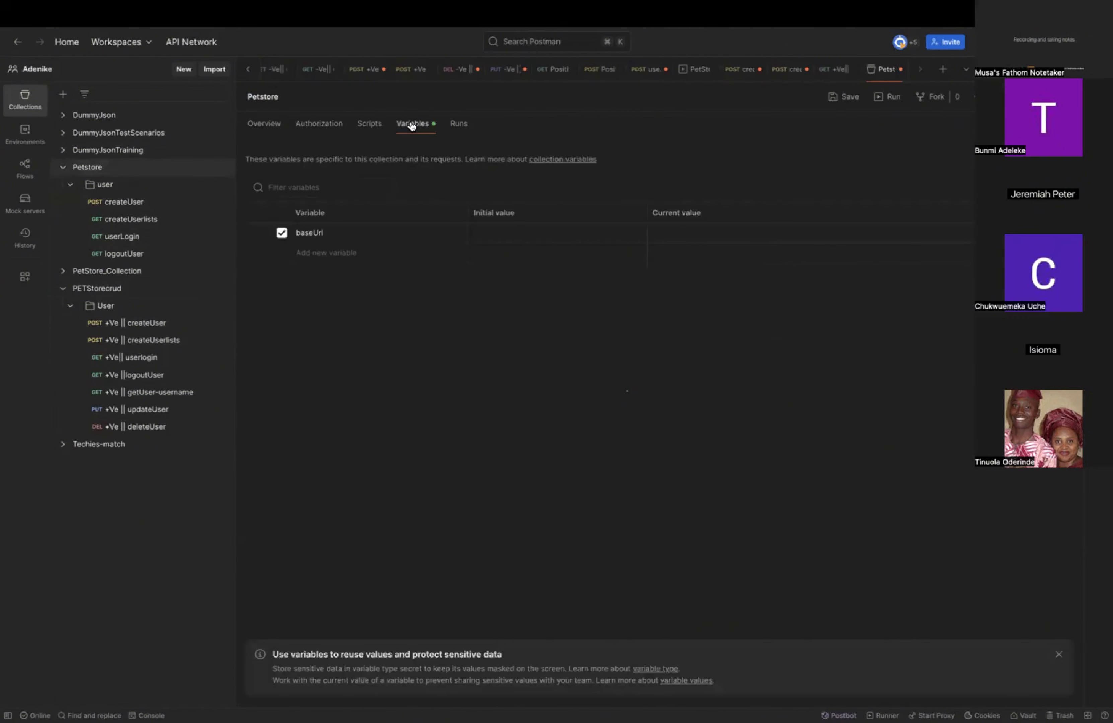
left_click(352, 233)
left_click(511, 231)
type("https://petstore.swagger.io/v2")
left_click(597, 310)
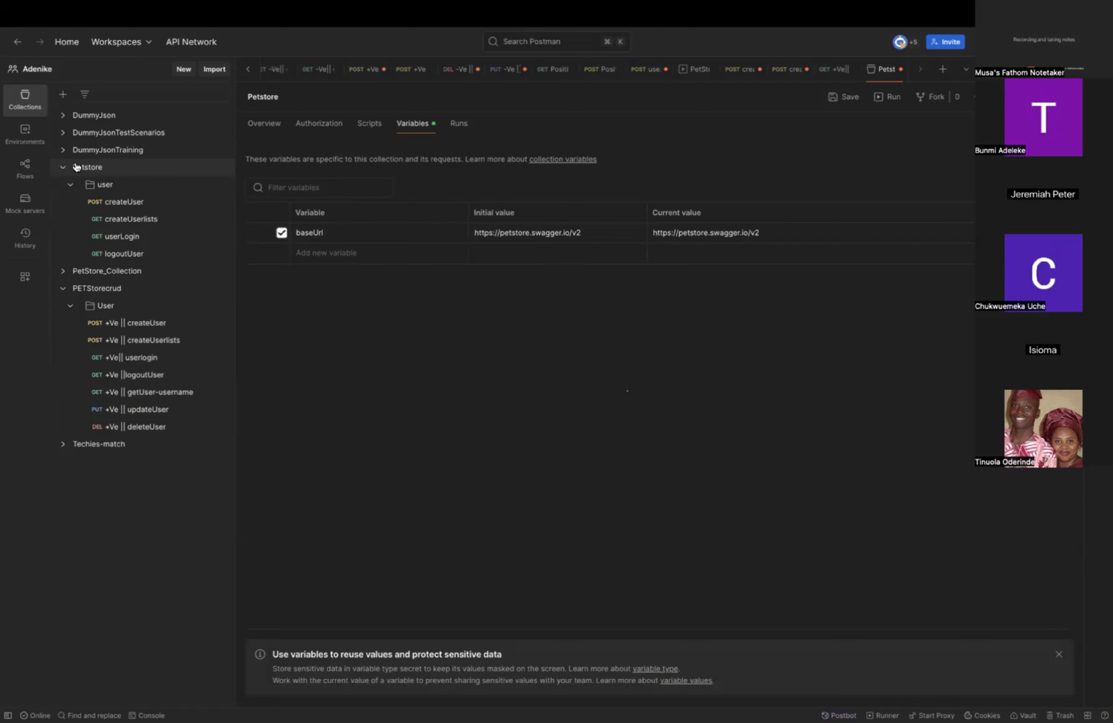
left_click(22, 143)
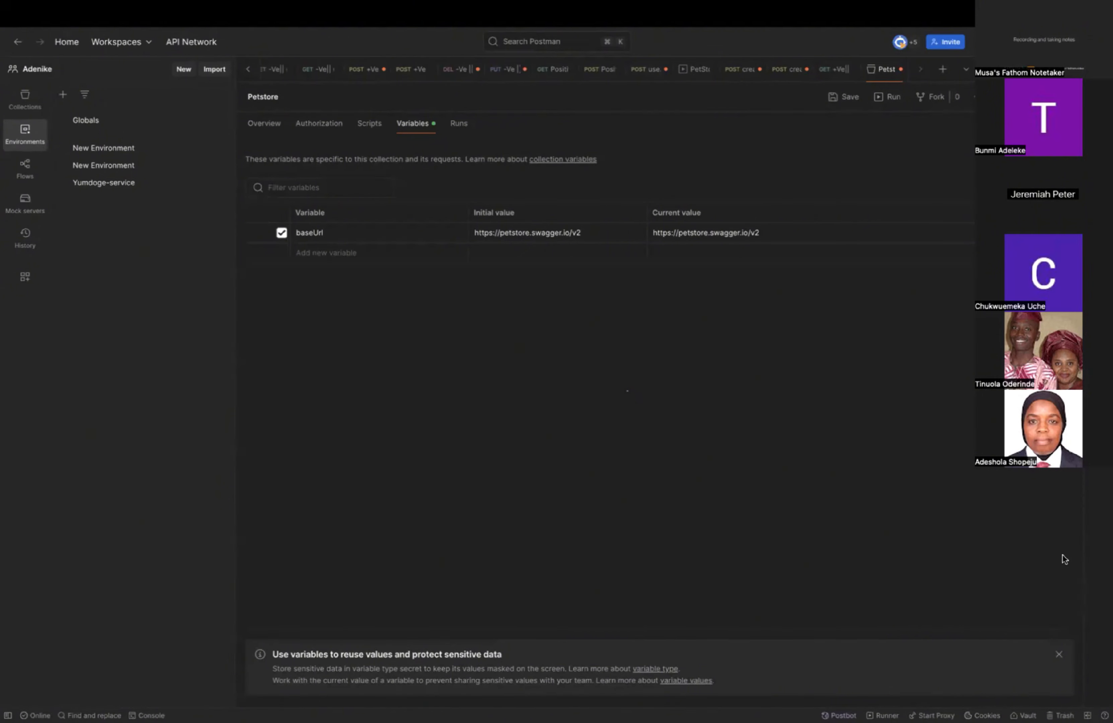
left_click(23, 99)
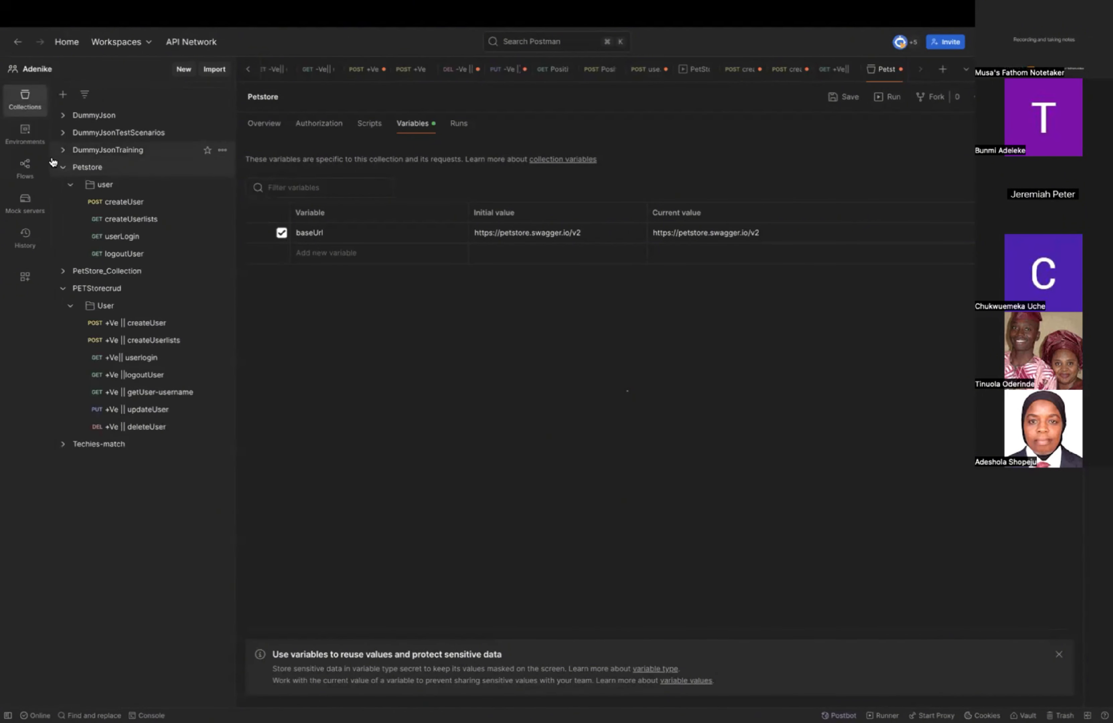
left_click(25, 136)
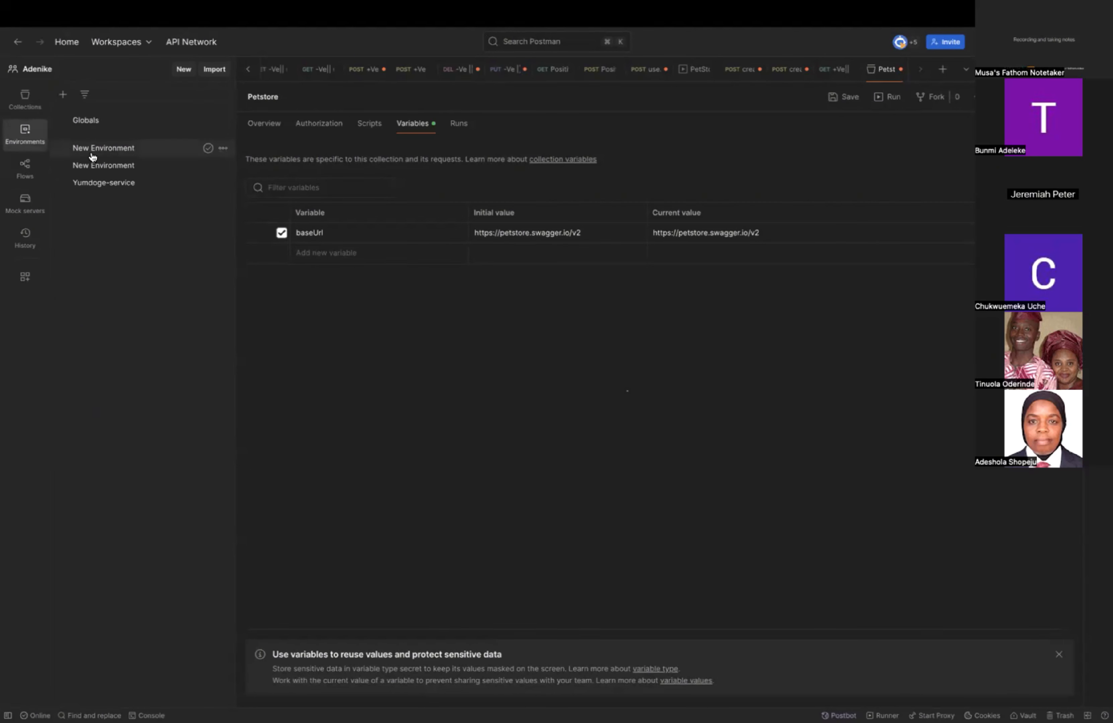
left_click(114, 149)
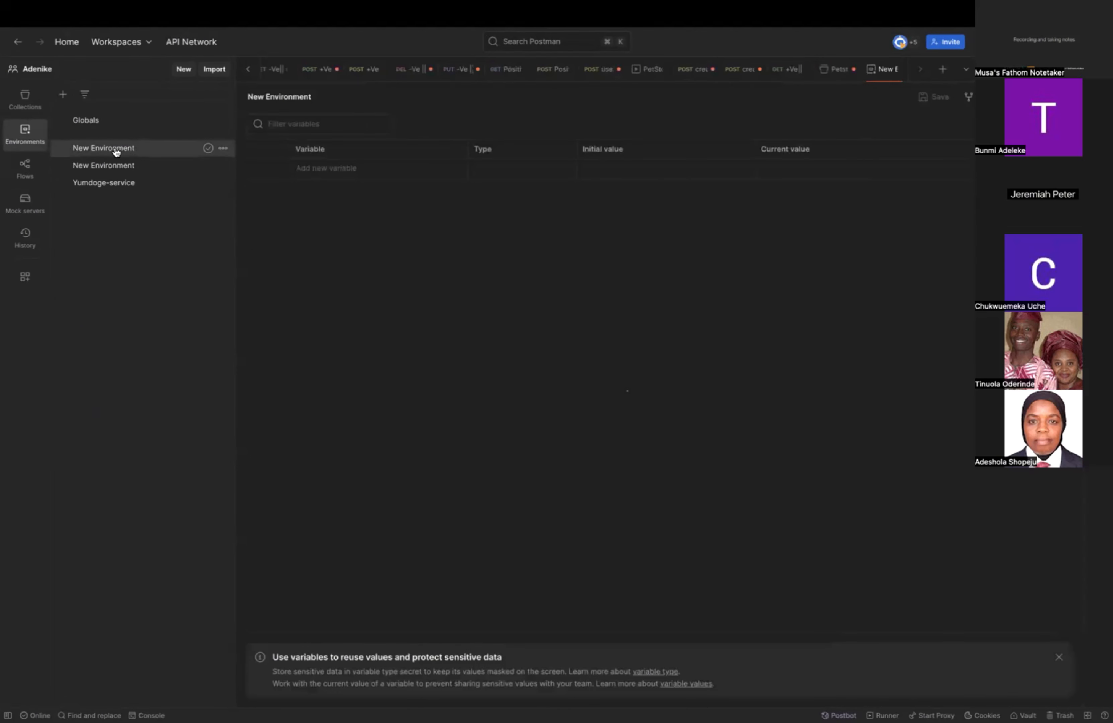
left_click(327, 167)
type("BASEL")
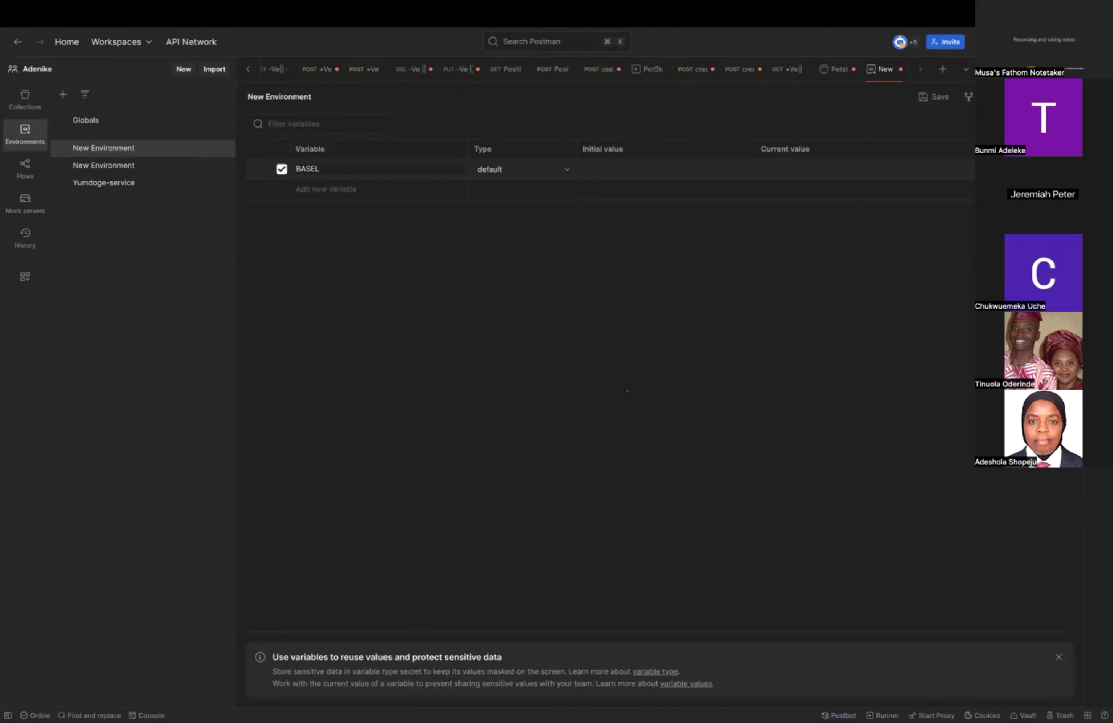
key("BackSpace")
type("URL")
left_click(354, 169)
key("BackSpace")
key("BackSpace")
key("BackSpace")
key("BackSpace")
key("BackSpace")
key("BackSpace")
key("BackSpace")
Review the createUserlists request and the variables of the Petstore collection.
left_click(25, 99)
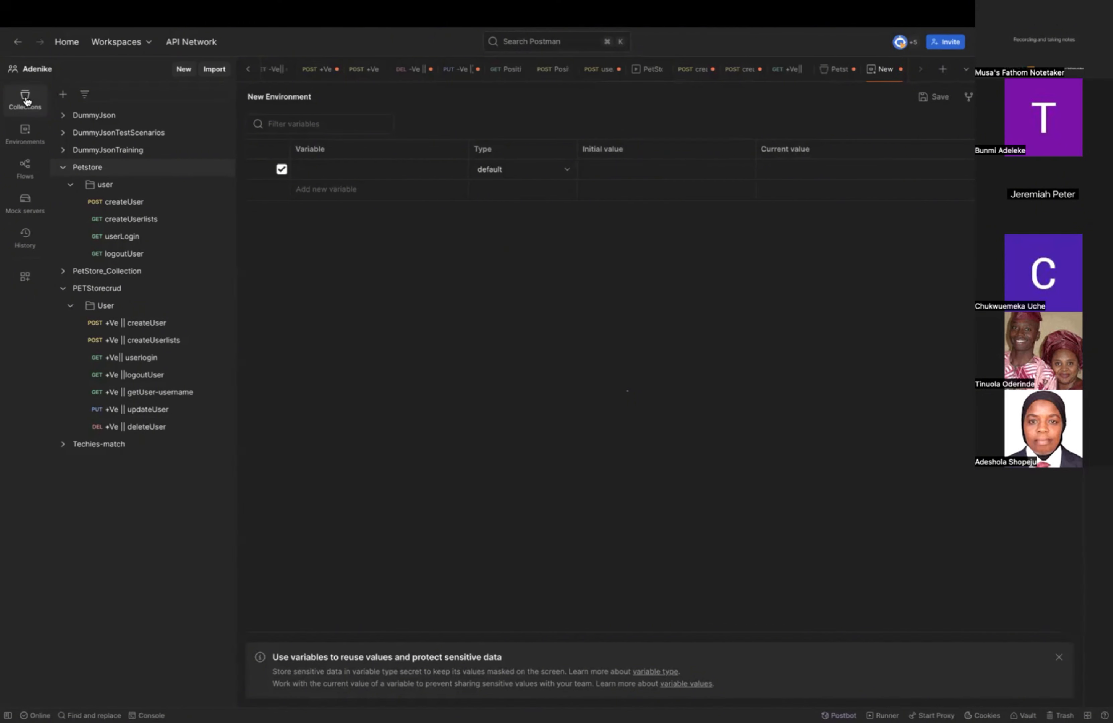
left_click(26, 100)
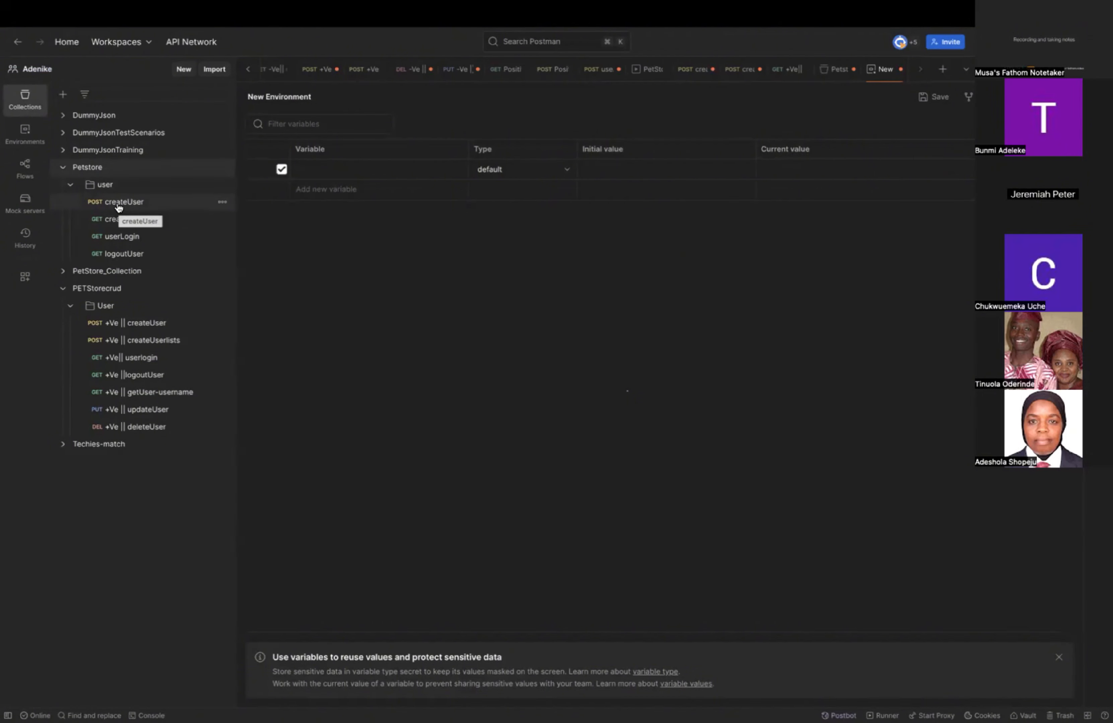
left_click(108, 171)
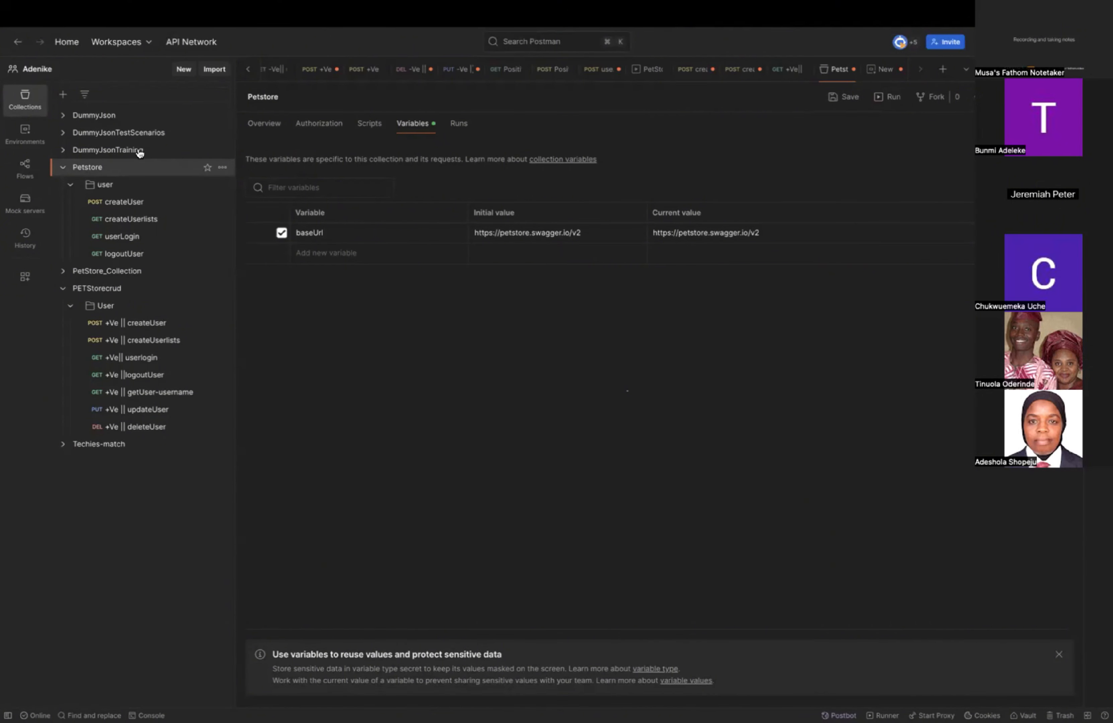
left_click(117, 220)
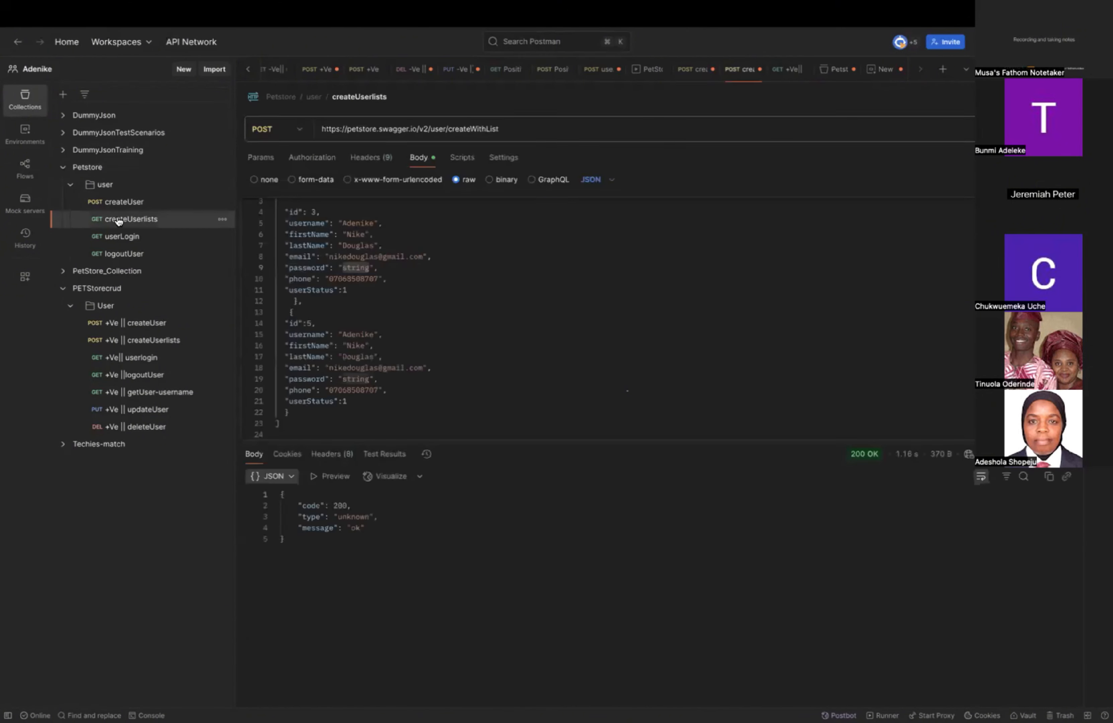
left_click(100, 169)
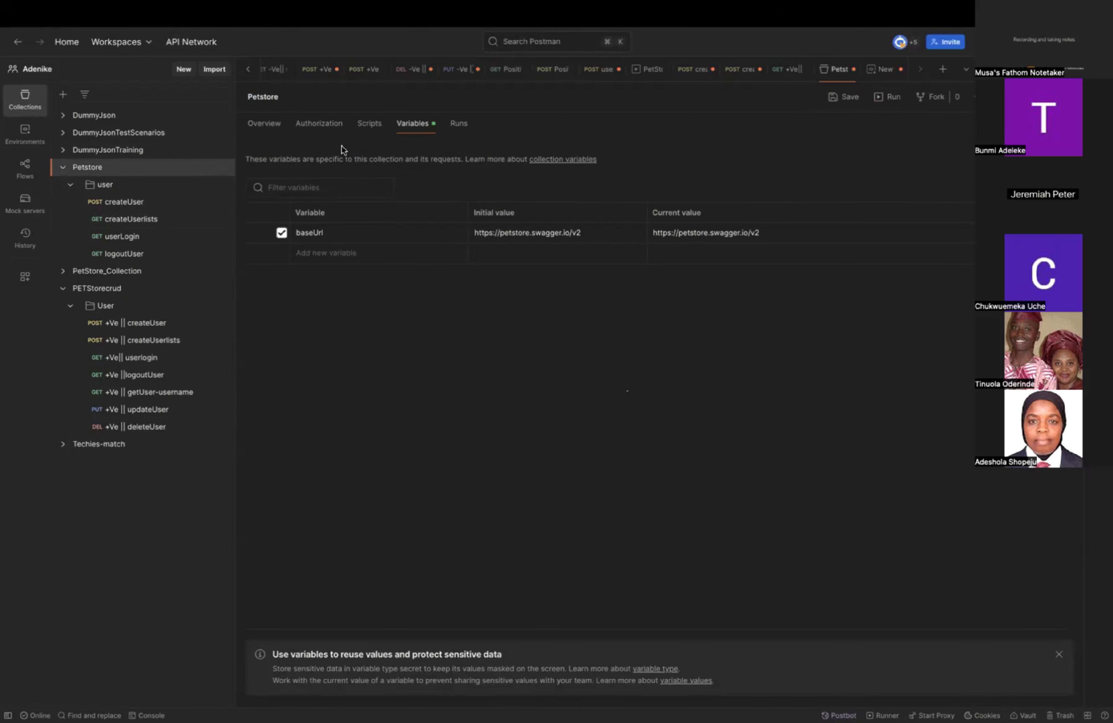
left_click(415, 131)
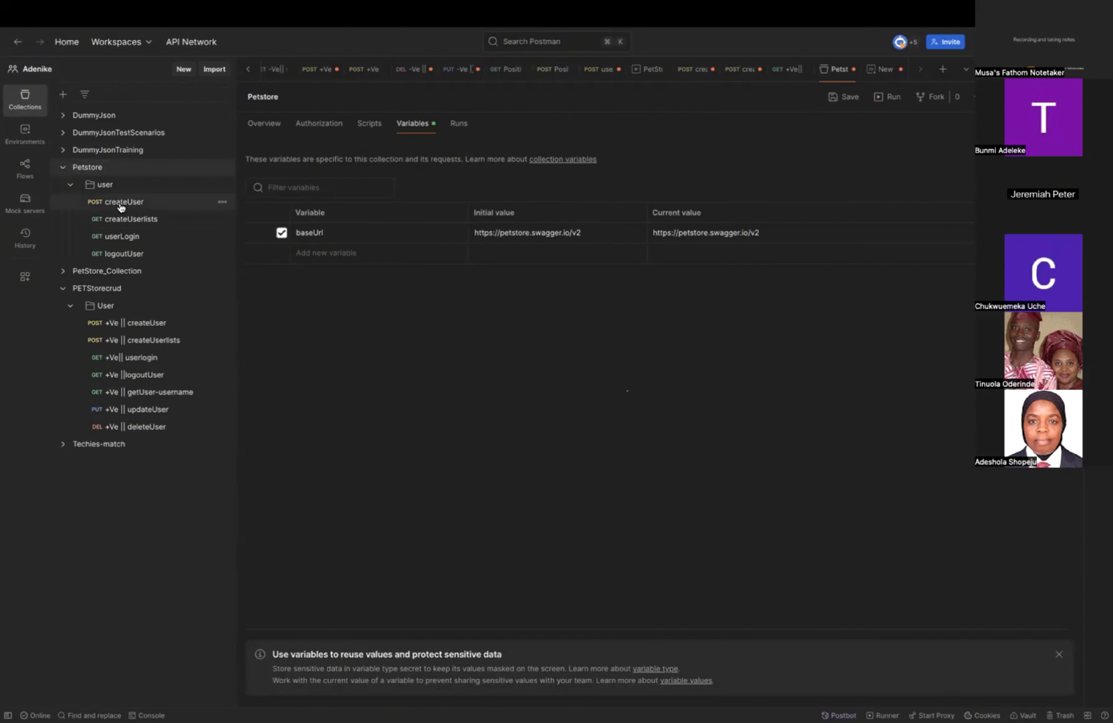
left_click(141, 203)
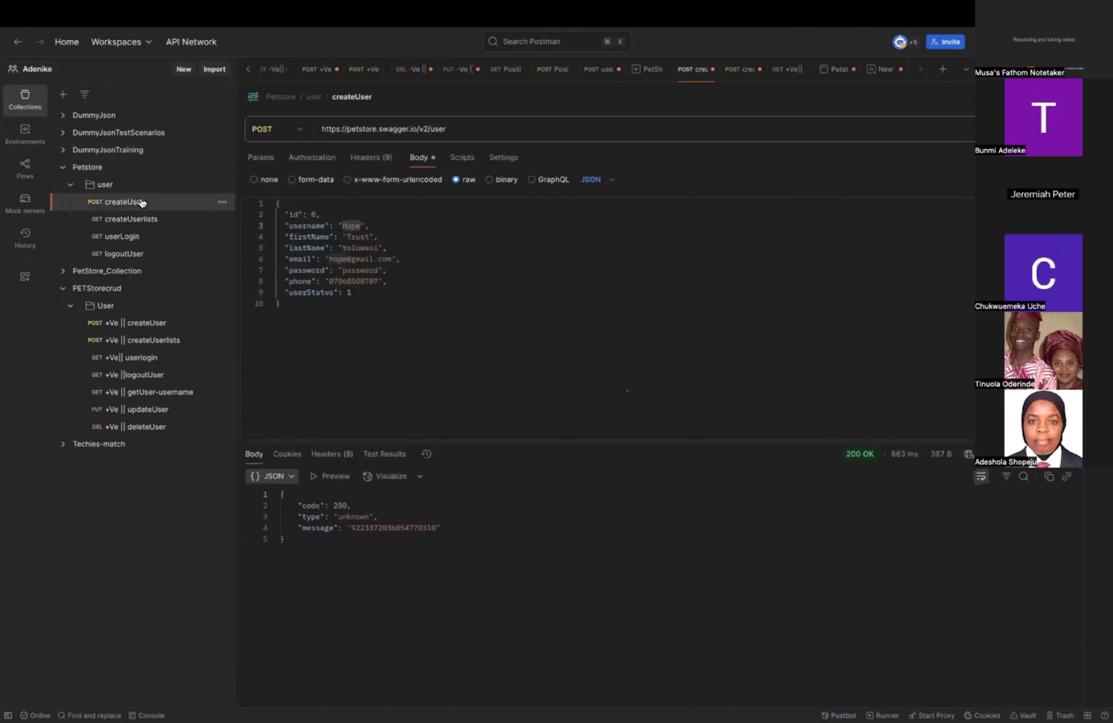
triple_click(428, 129)
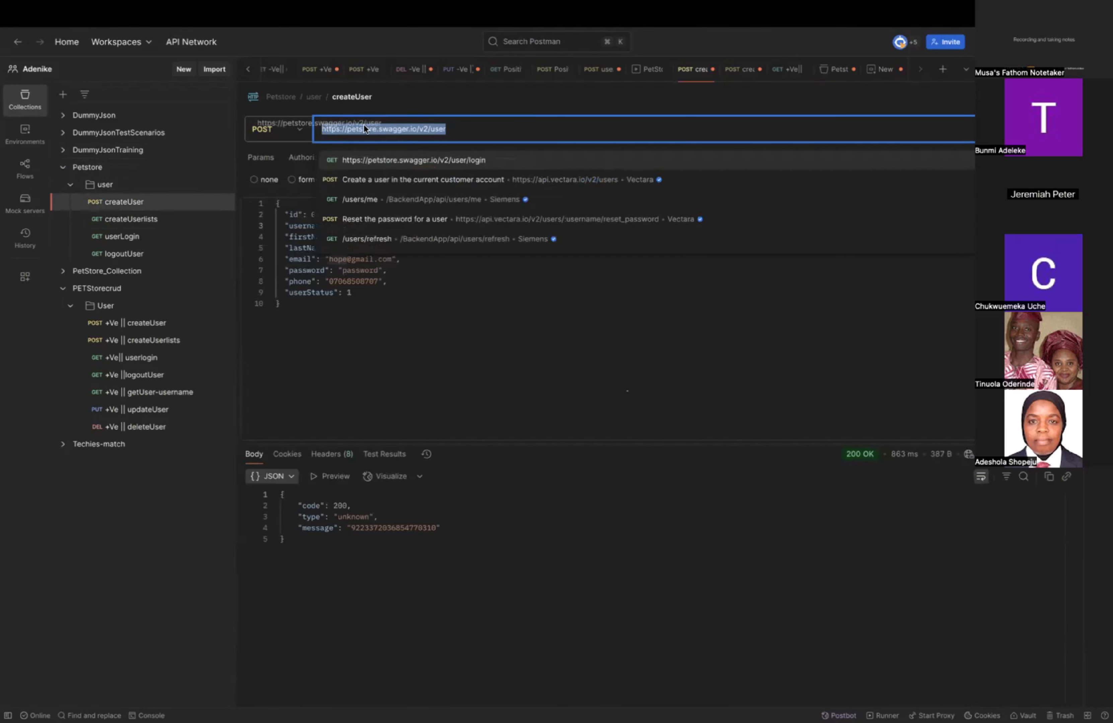
left_click(428, 128)
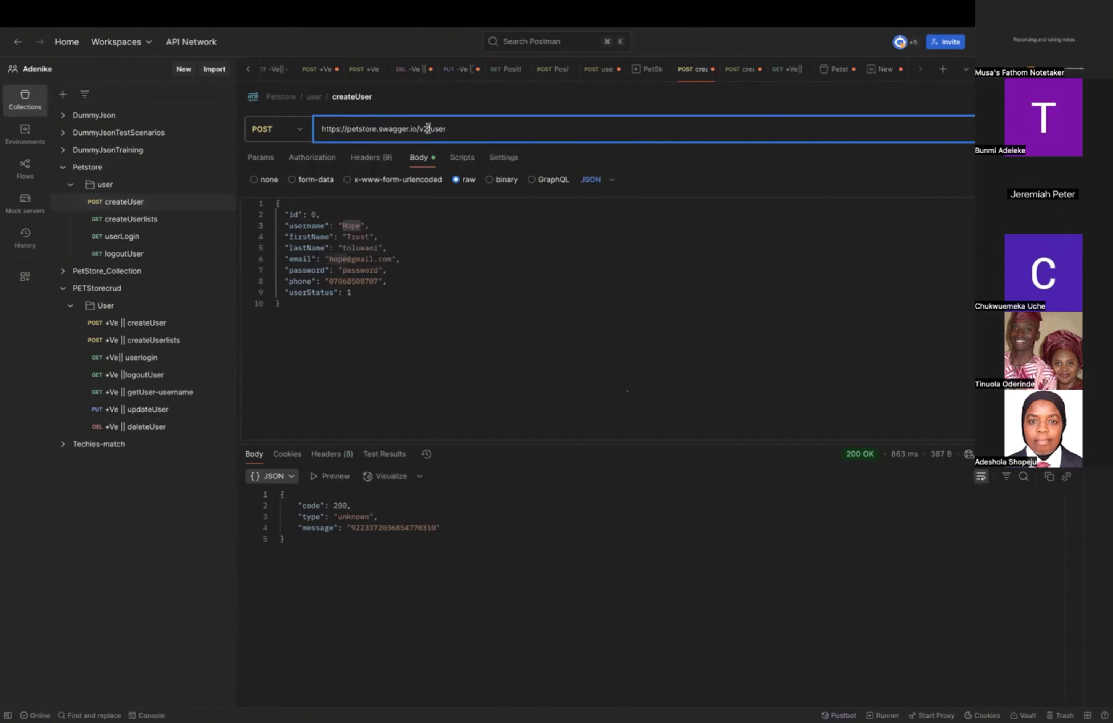
left_click_drag(429, 129, 320, 129)
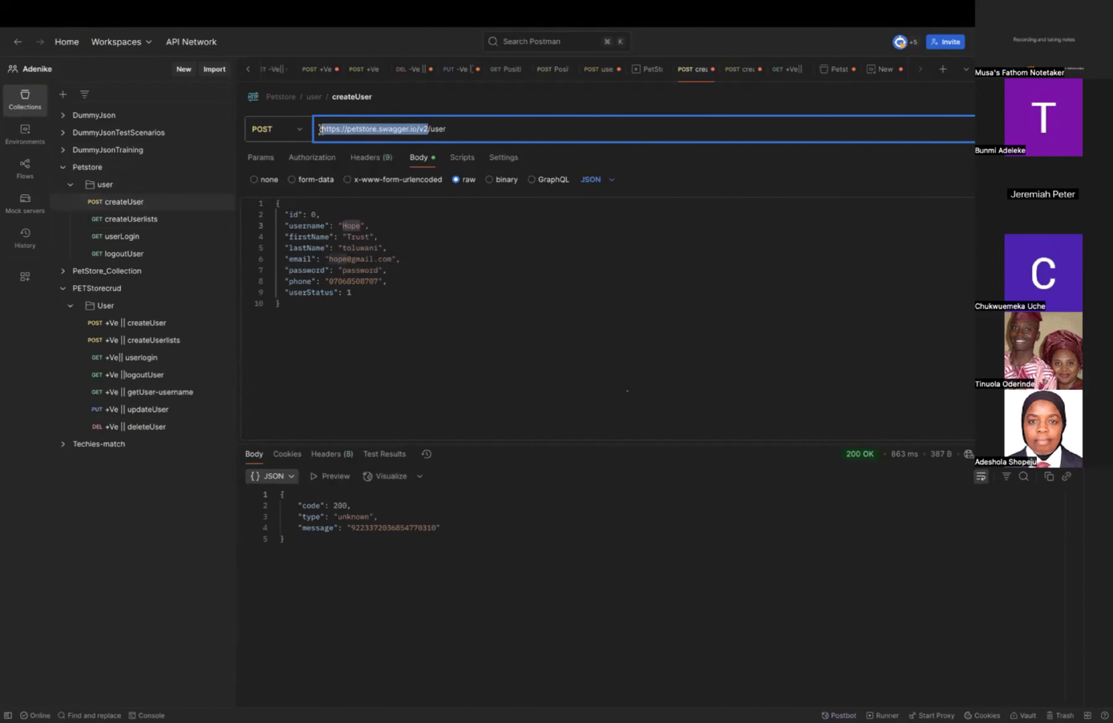
key("BackSpace")
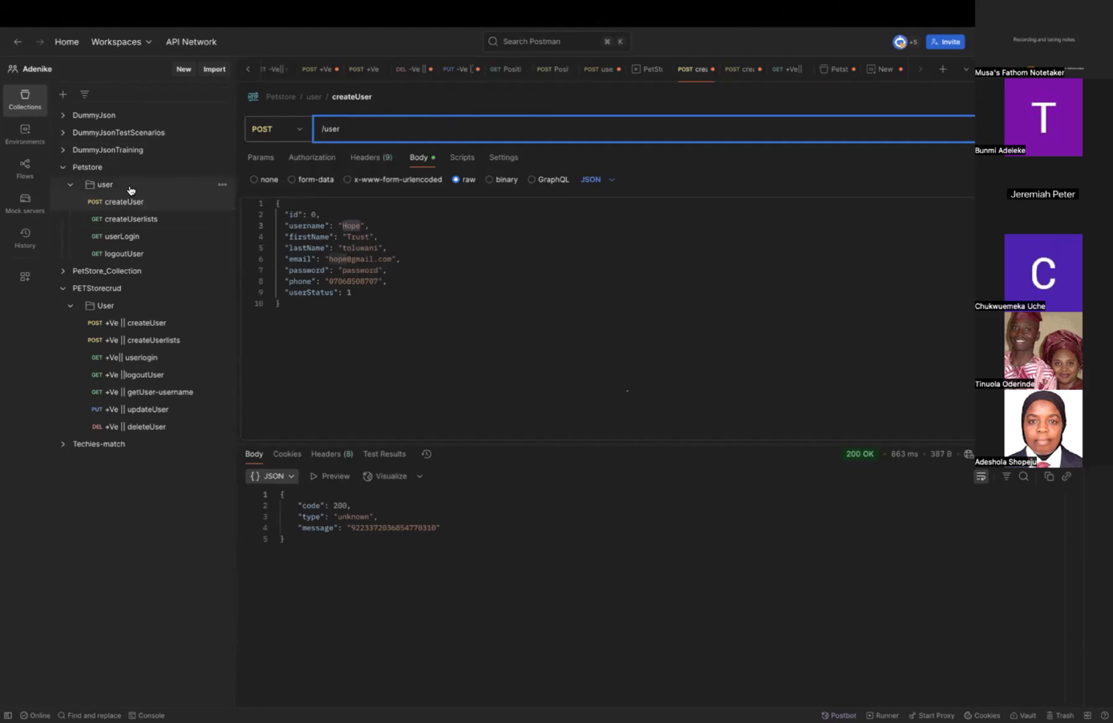
Check the initial value of baseUrl in the Petstore collection's variables.
left_click(127, 167)
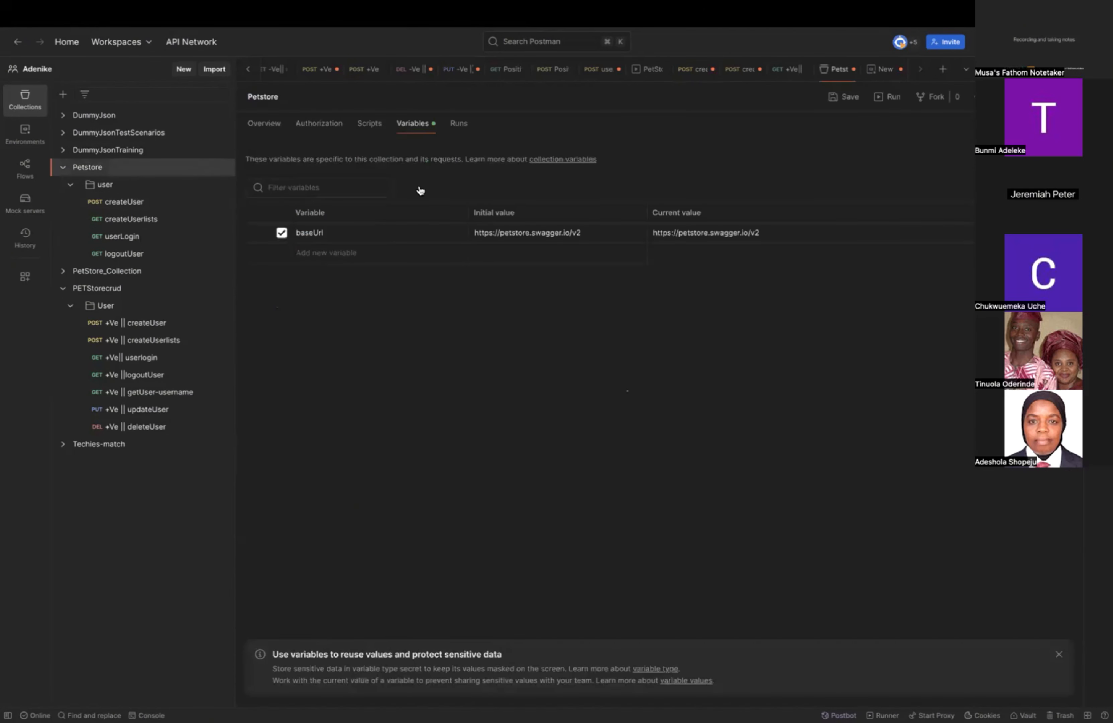
left_click(564, 232)
double_click(564, 232)
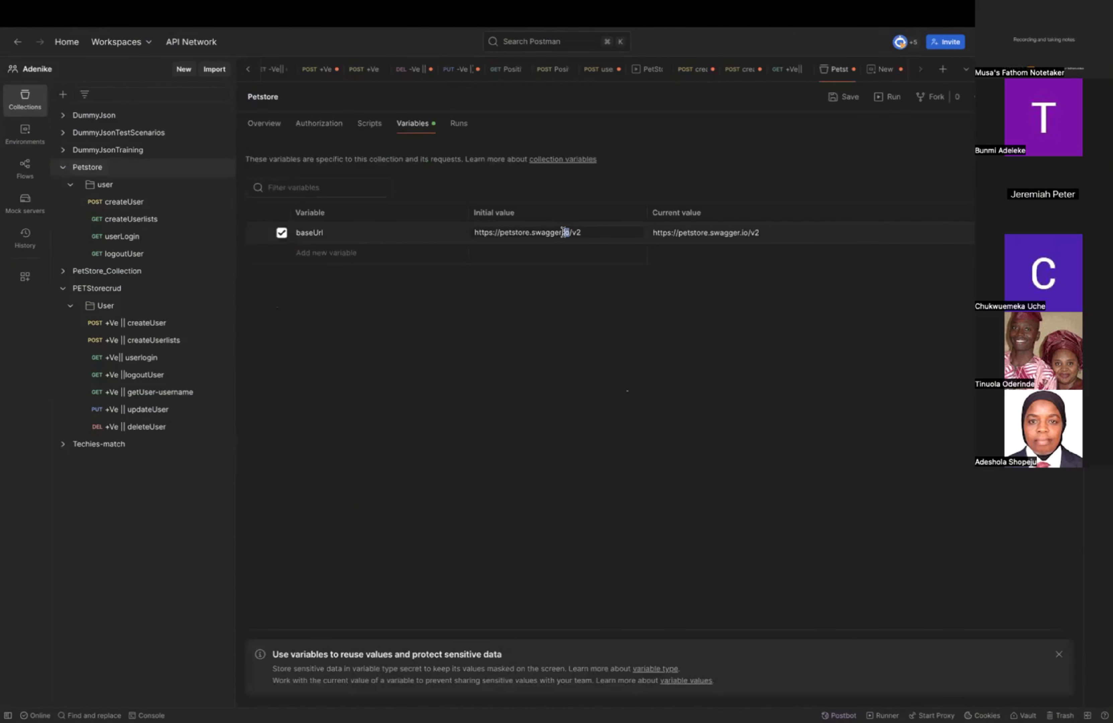
triple_click(564, 233)
left_click(563, 233)
Insert the {{baseUrl}} variable before /user in the Petstore createUser request's URL.
left_click(147, 207)
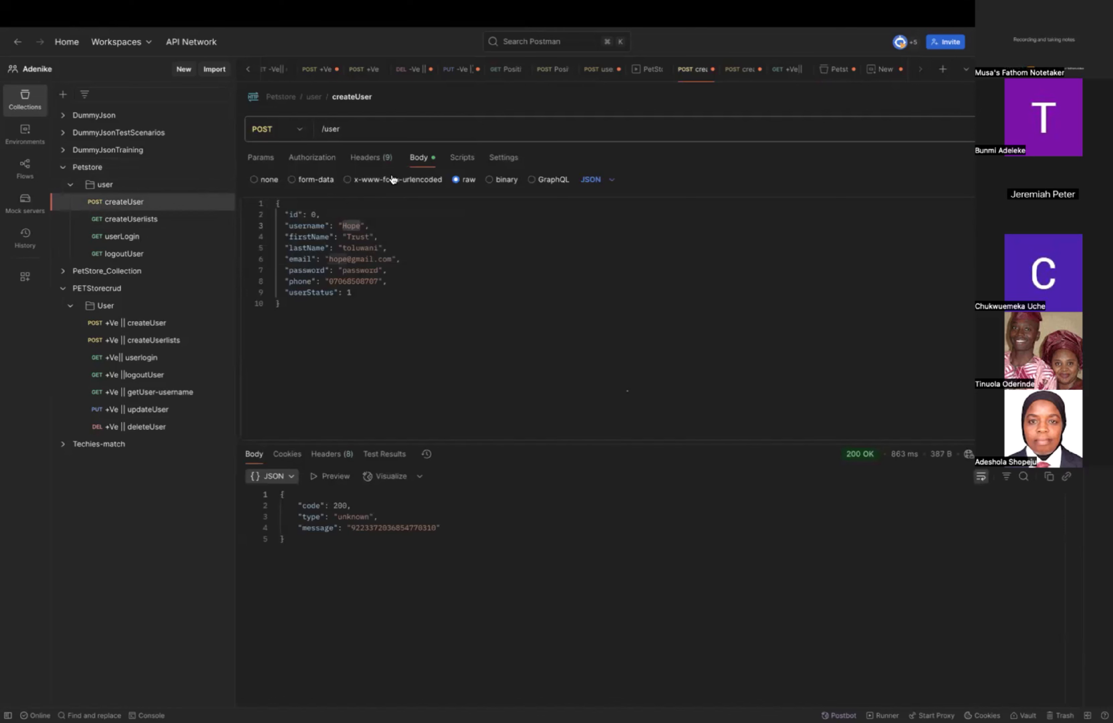
left_click(322, 131)
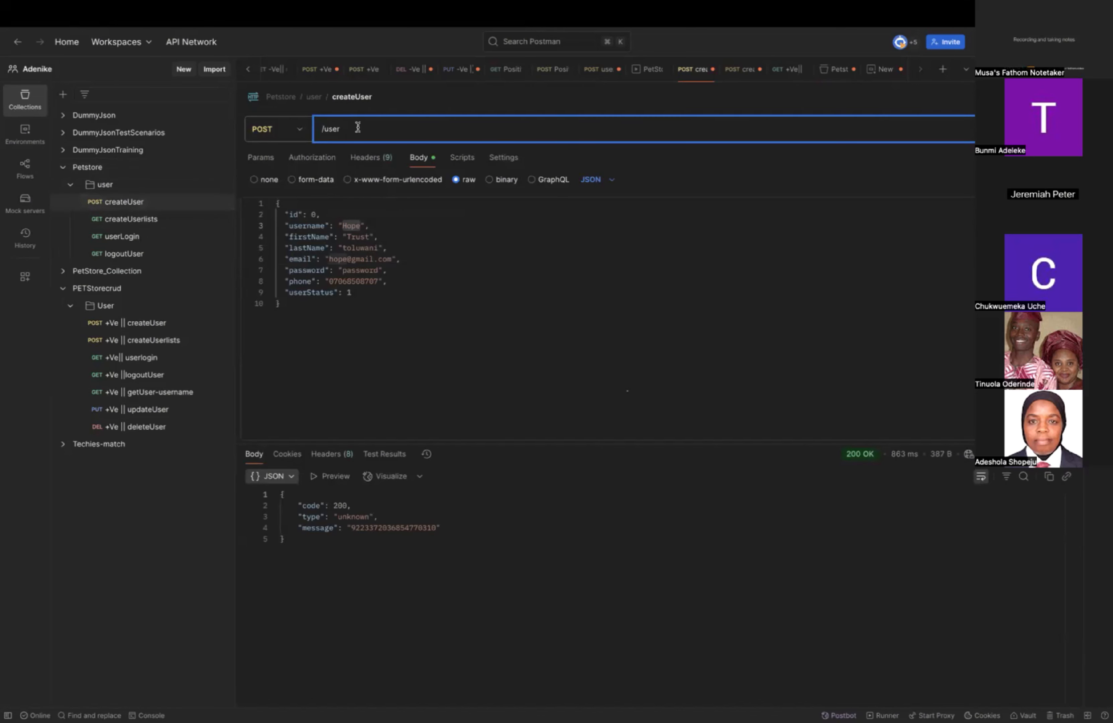
type("{{")
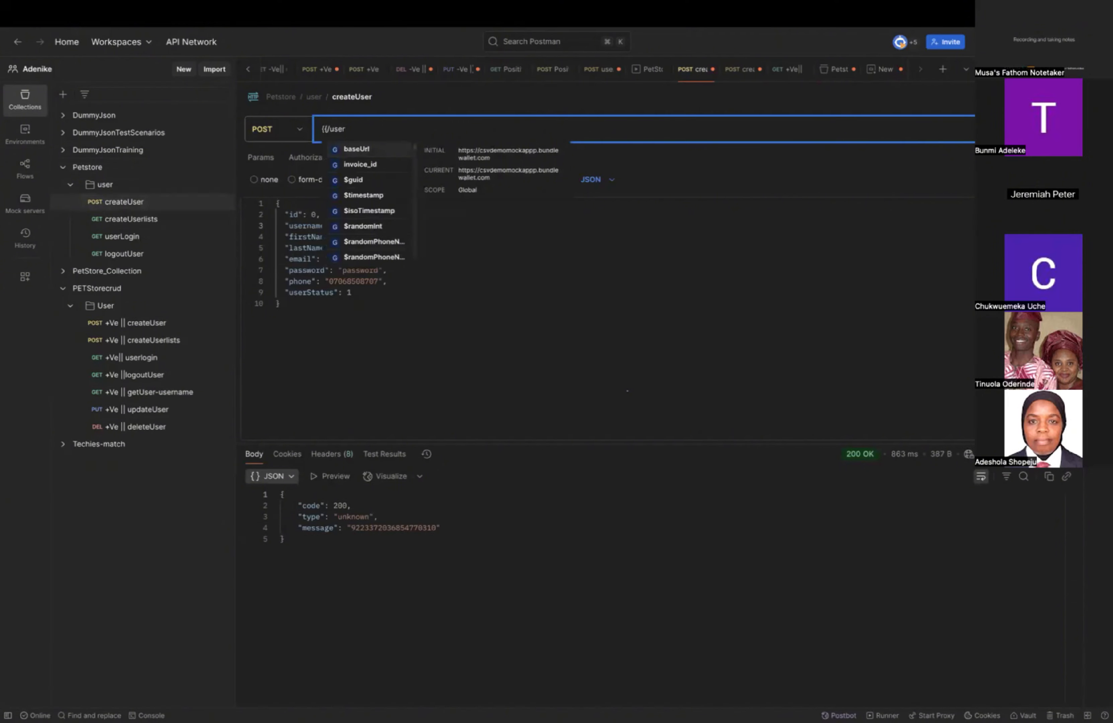
type("base")
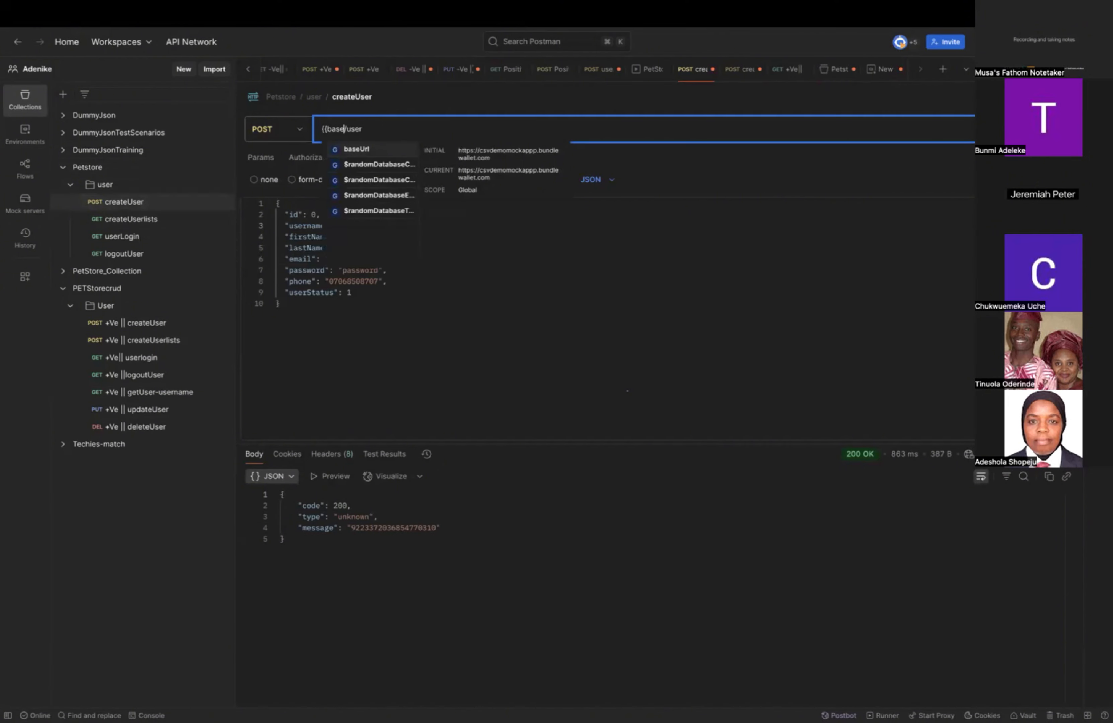
type("Url")
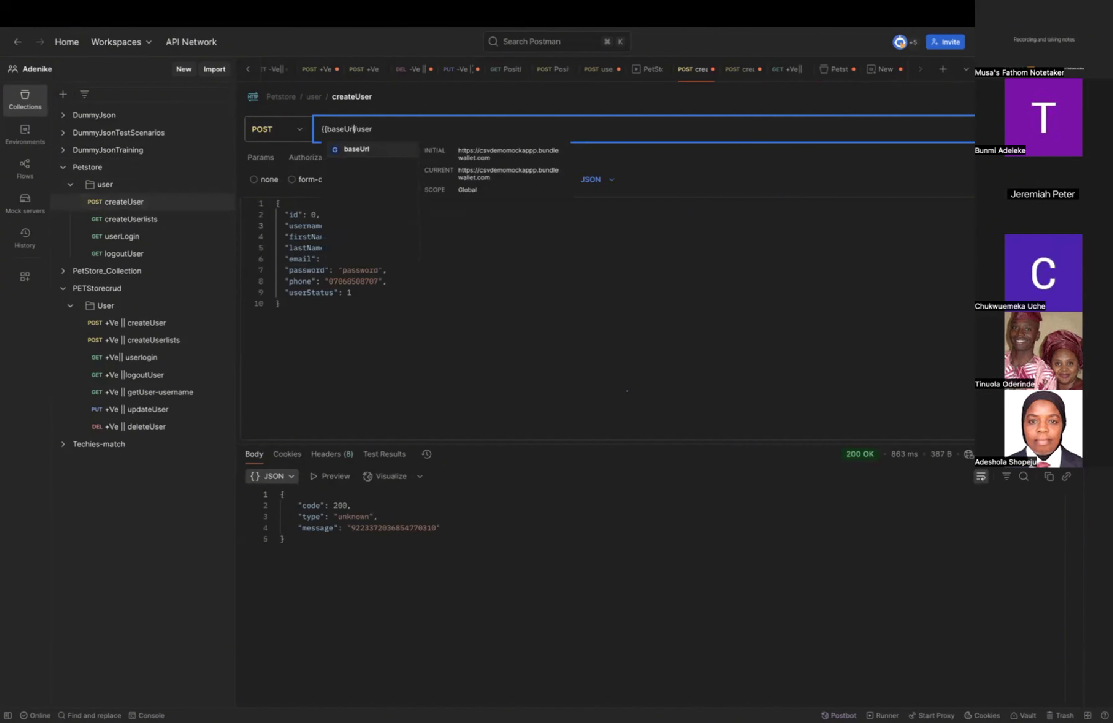
key("Return")
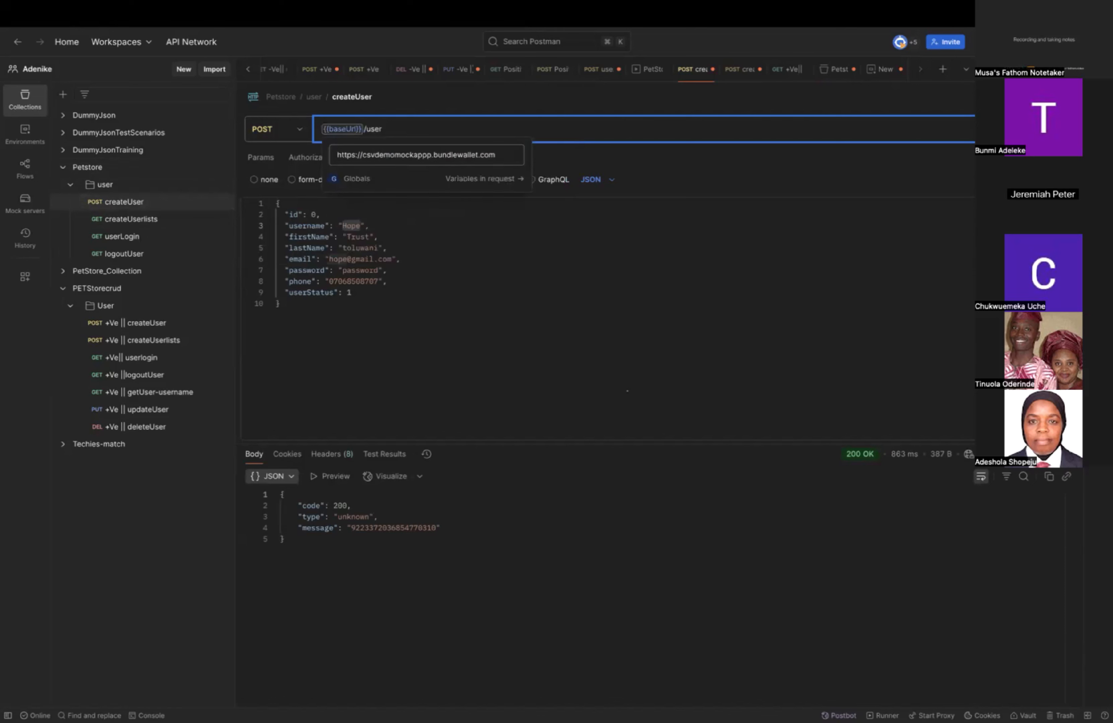
Remove the {{baseUrl}} variable from the createUser request's URL, leaving the /user path.
key("BackSpace")
key("BackSpace")
key("BackSpace")
key("BackSpace")
key("BackSpace")
key("BackSpace")
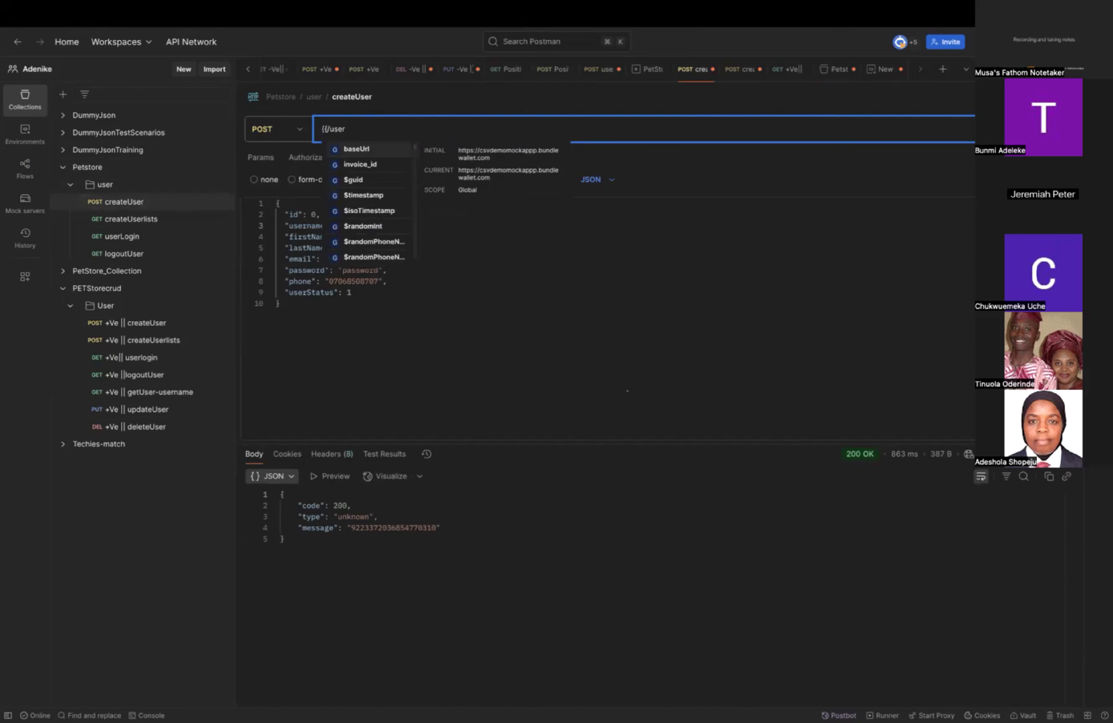
key("BackSpace")
key("Escape")
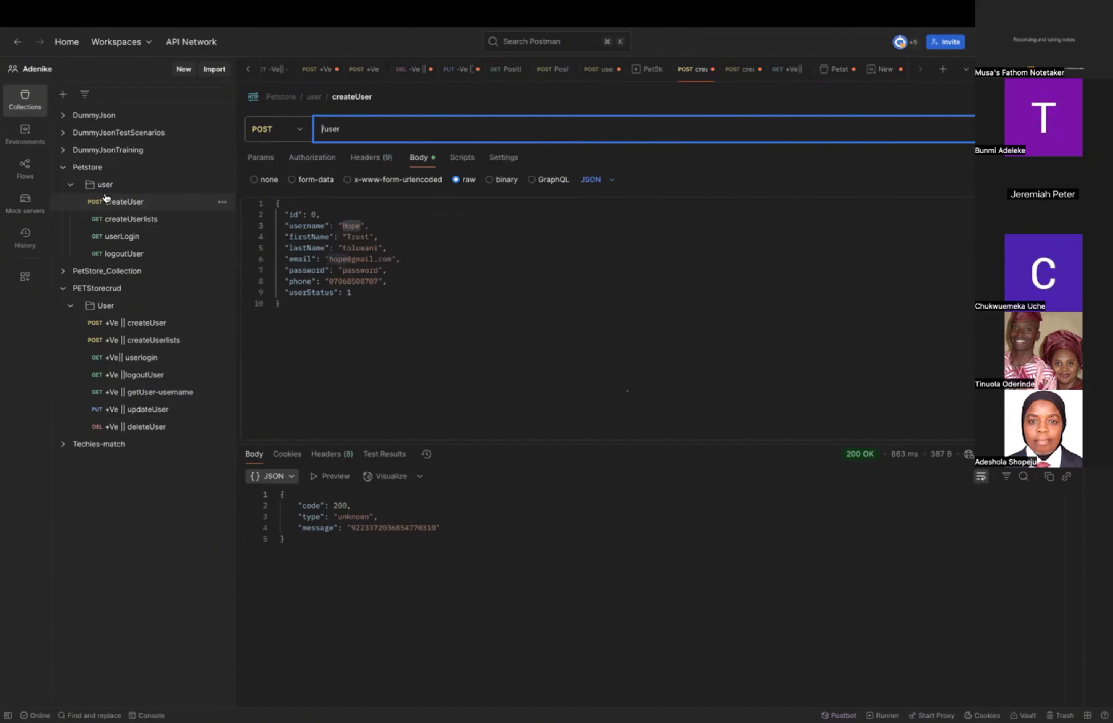
Rename the Petstore collection's baseUrl variable to base_Url.
left_click(124, 168)
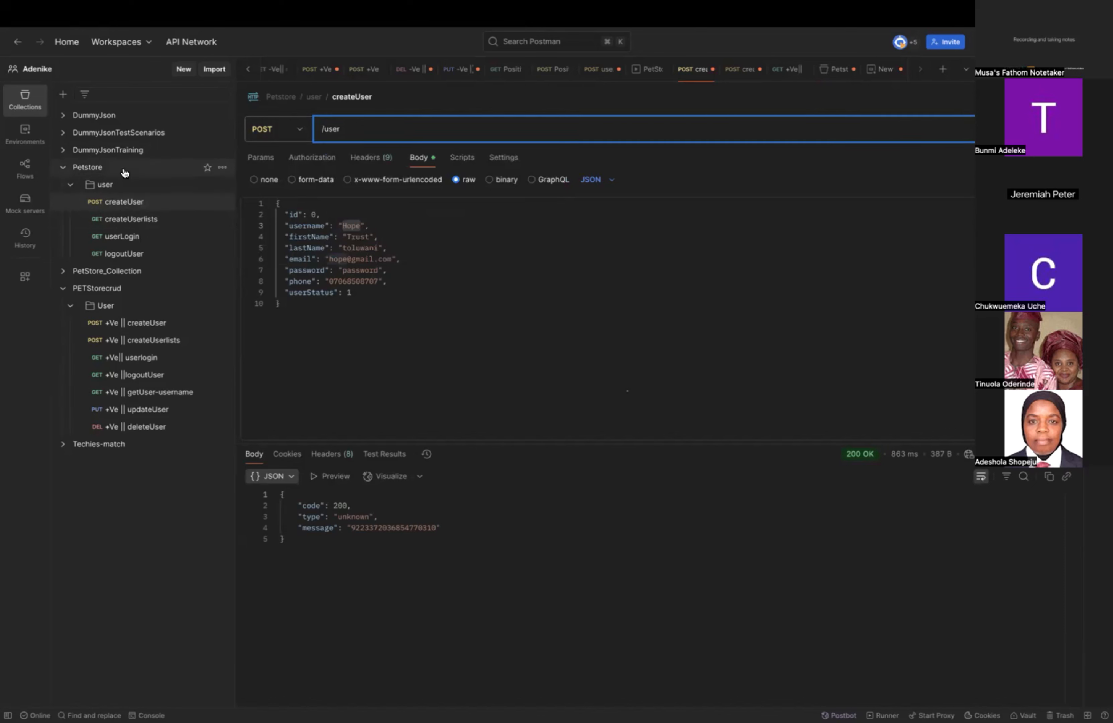
left_click(327, 232)
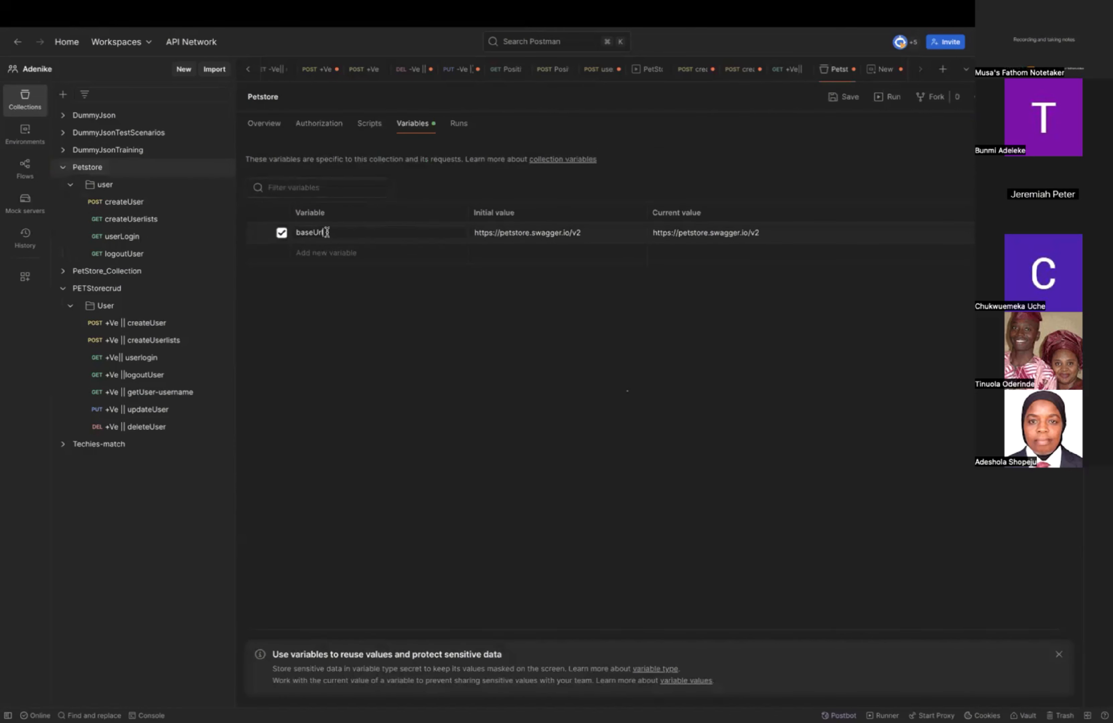
key("BackSpace")
type("U")
left_click(405, 378)
left_click(113, 207)
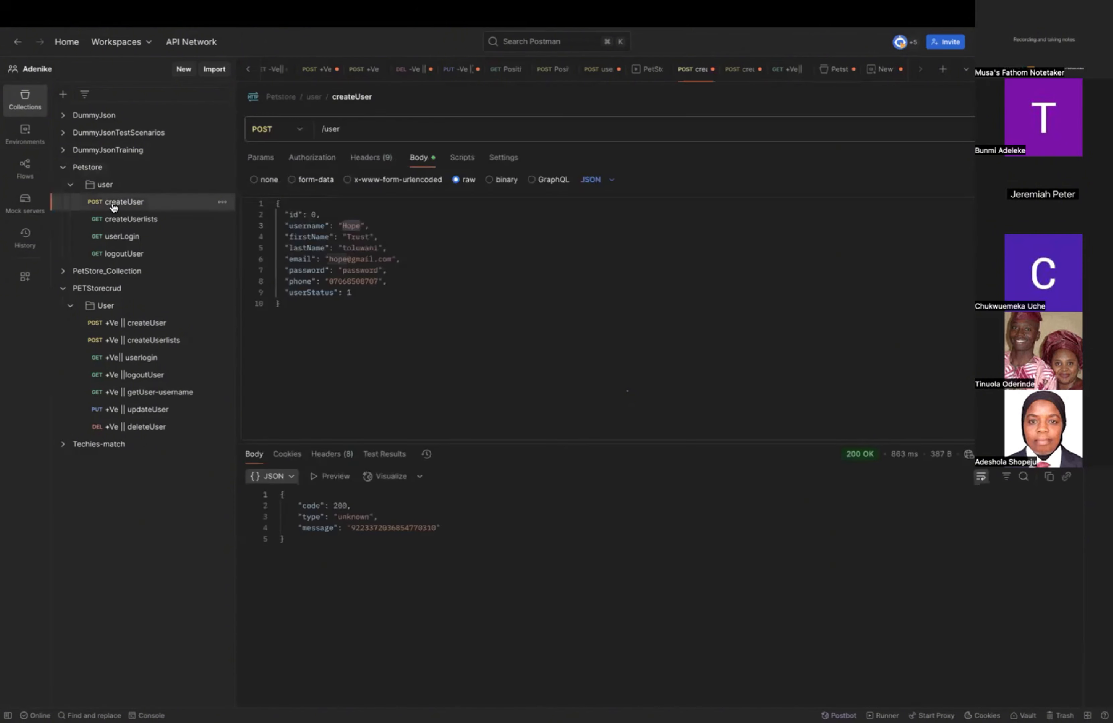
Remove the stray line break after the base_Url variable's name and save the Petstore collection.
left_click(105, 173)
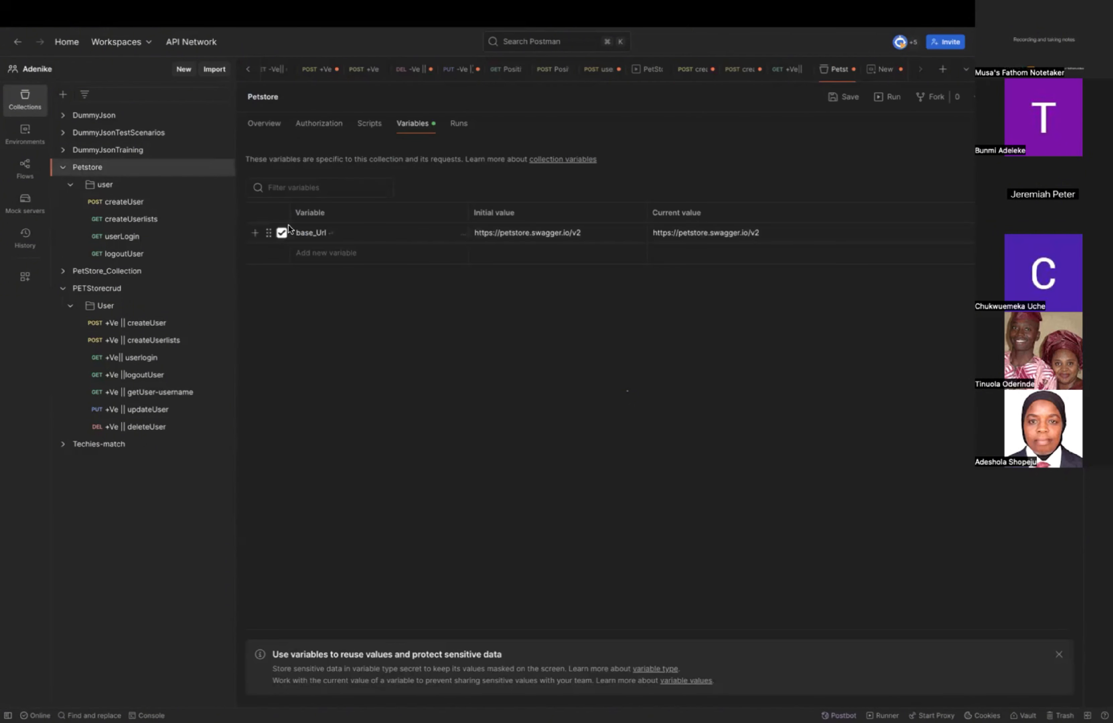
left_click(347, 231)
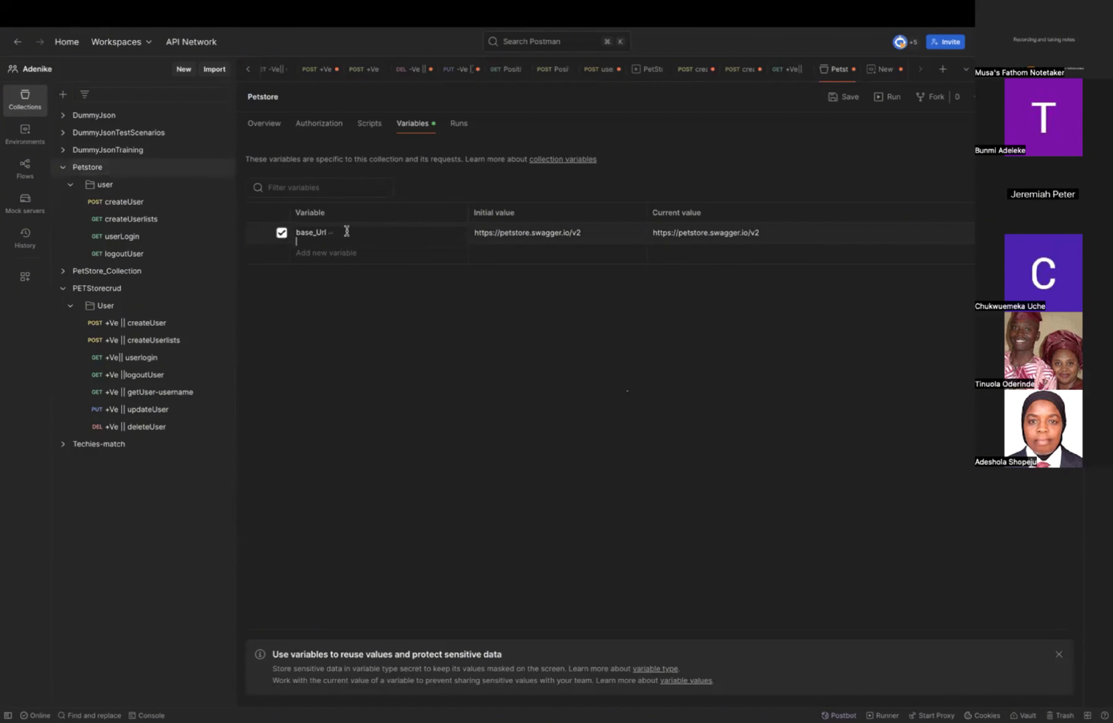
key("BackSpace")
left_click(841, 99)
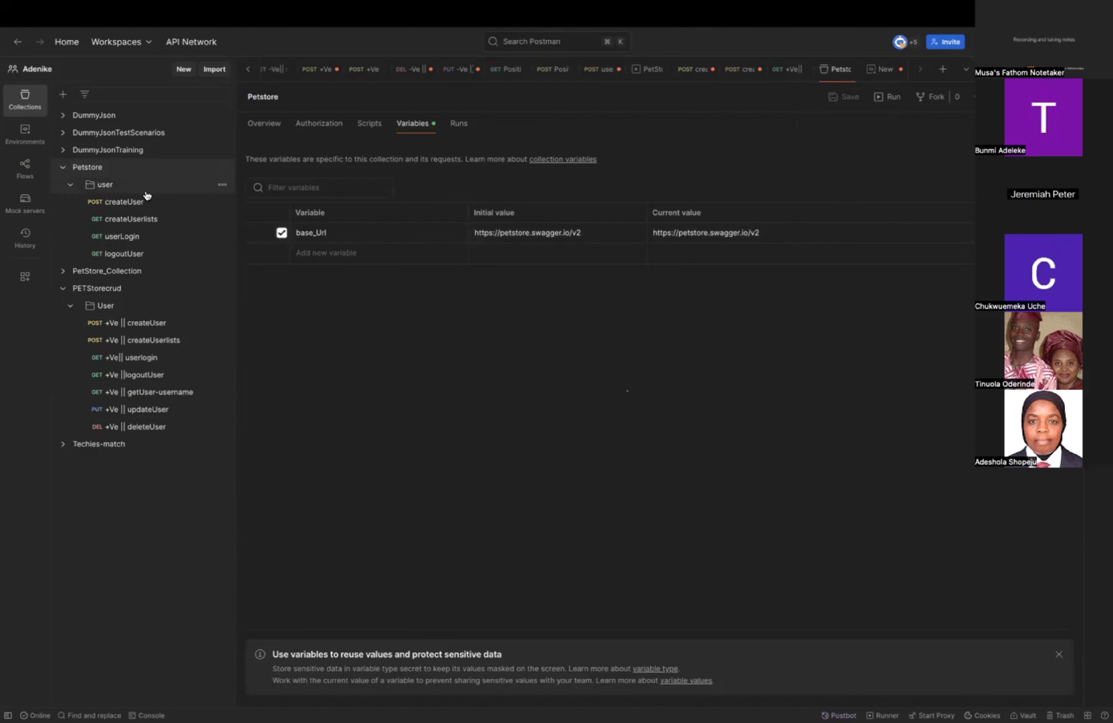
Insert the {{base_Url}} collection variable before /user in the Petstore createUser request's URL and save the request.
left_click(139, 203)
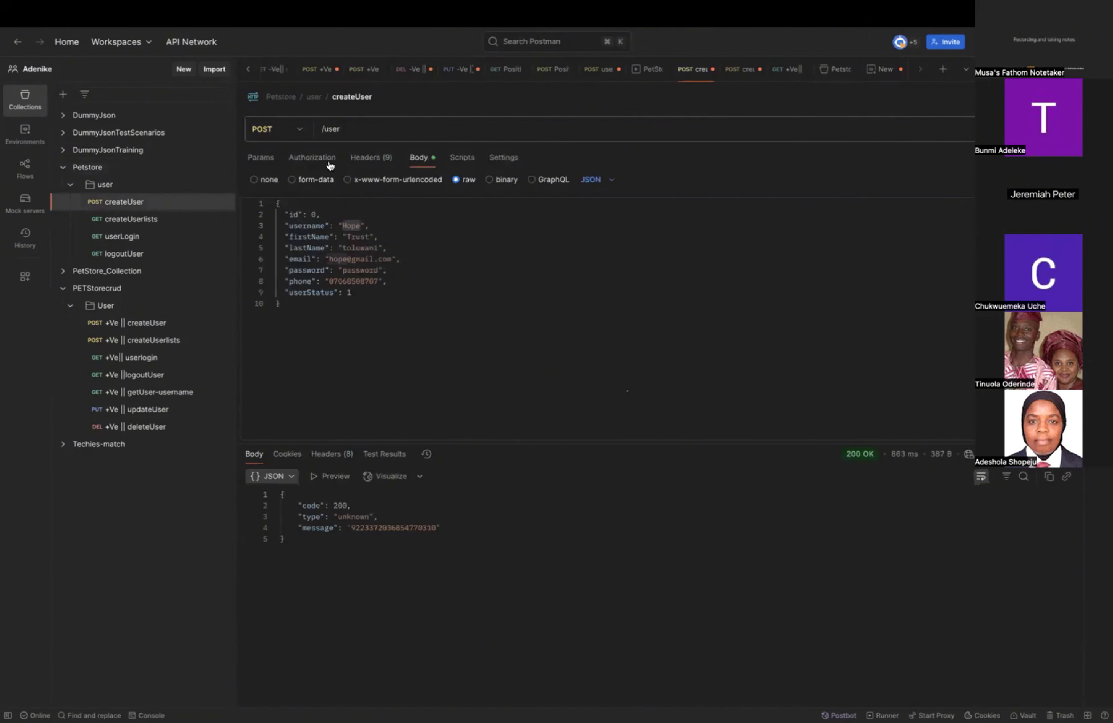
left_click(323, 128)
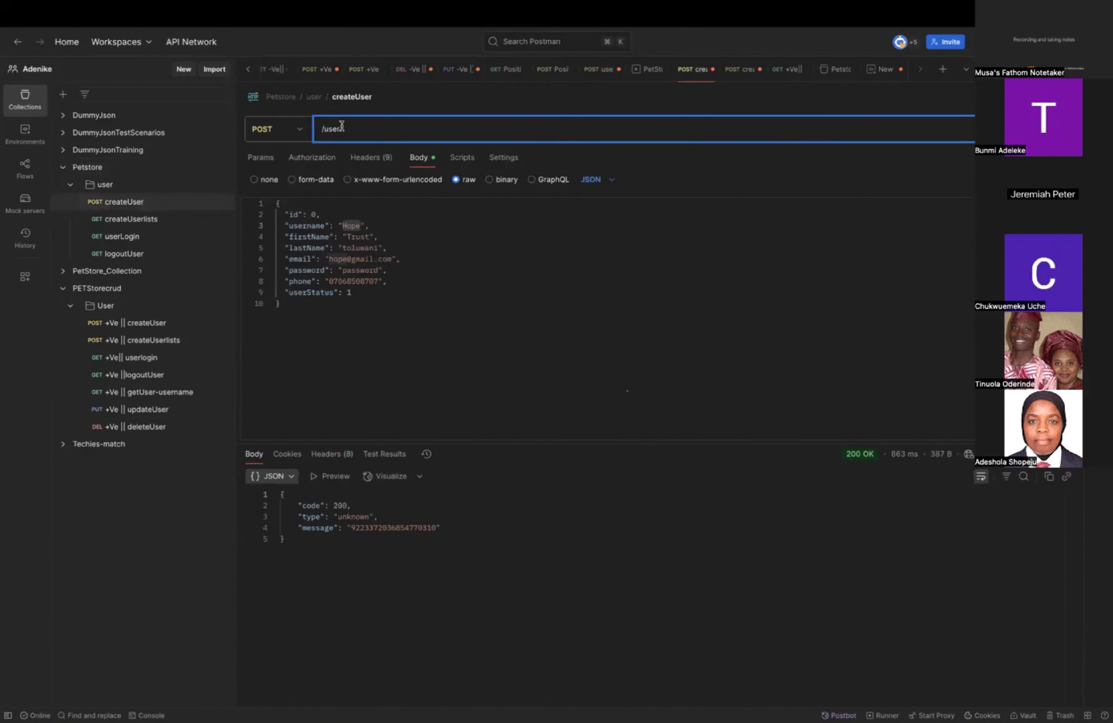
type("{{")
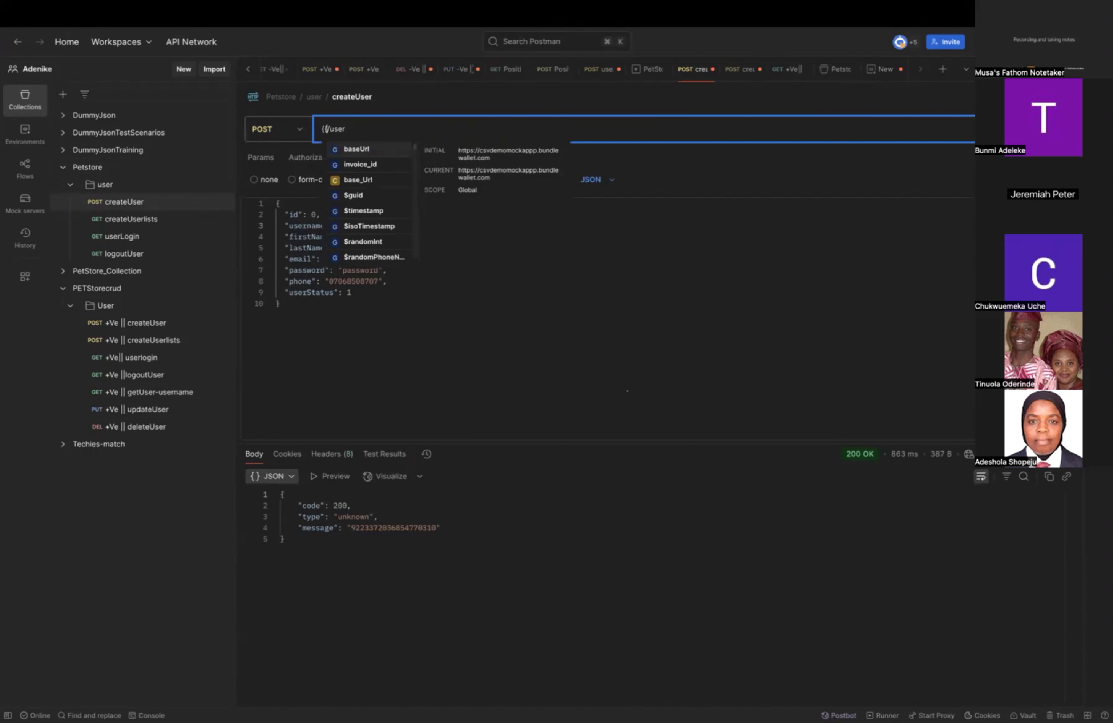
type("base_")
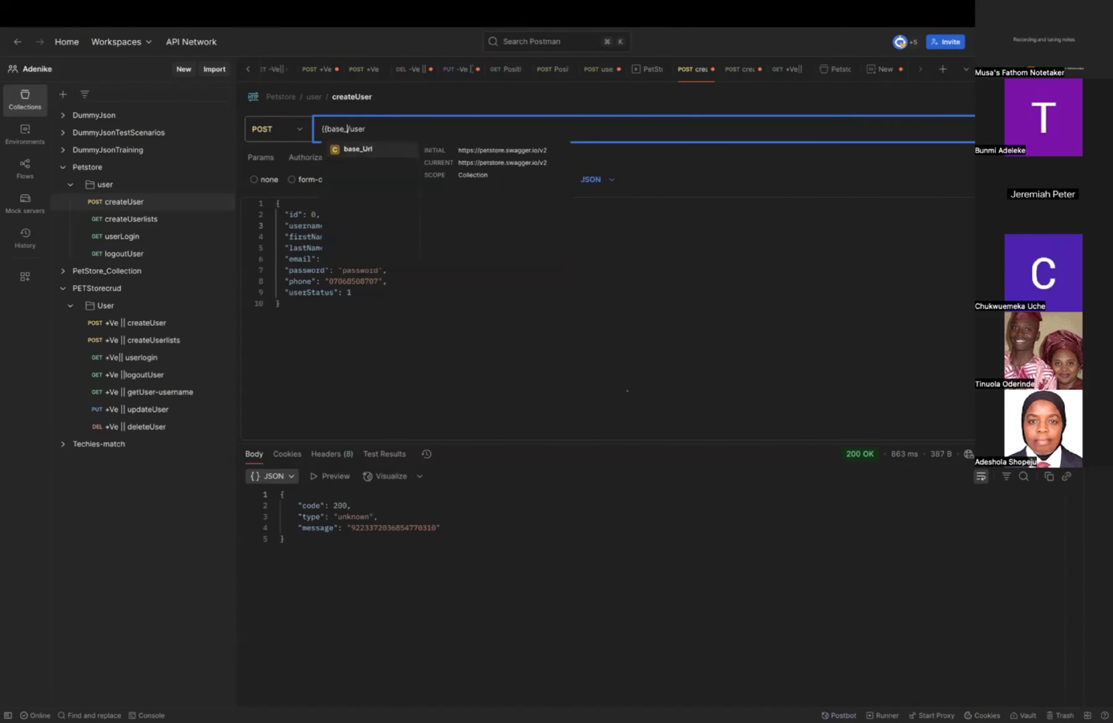
left_click(356, 149)
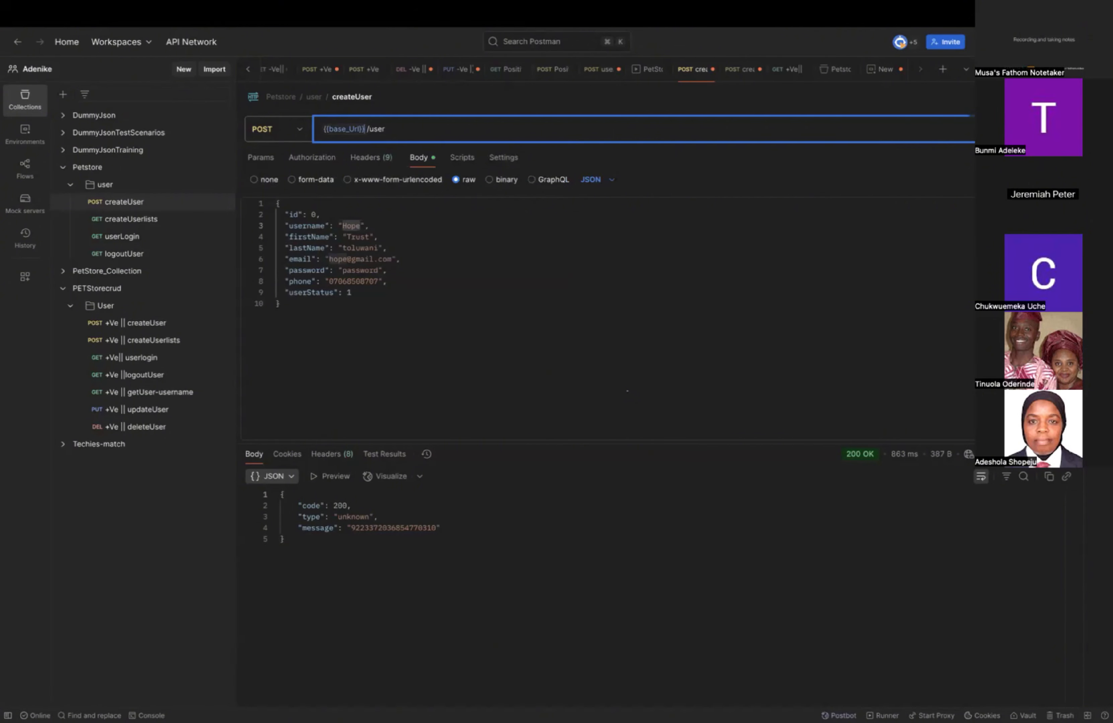
left_click(983, 98)
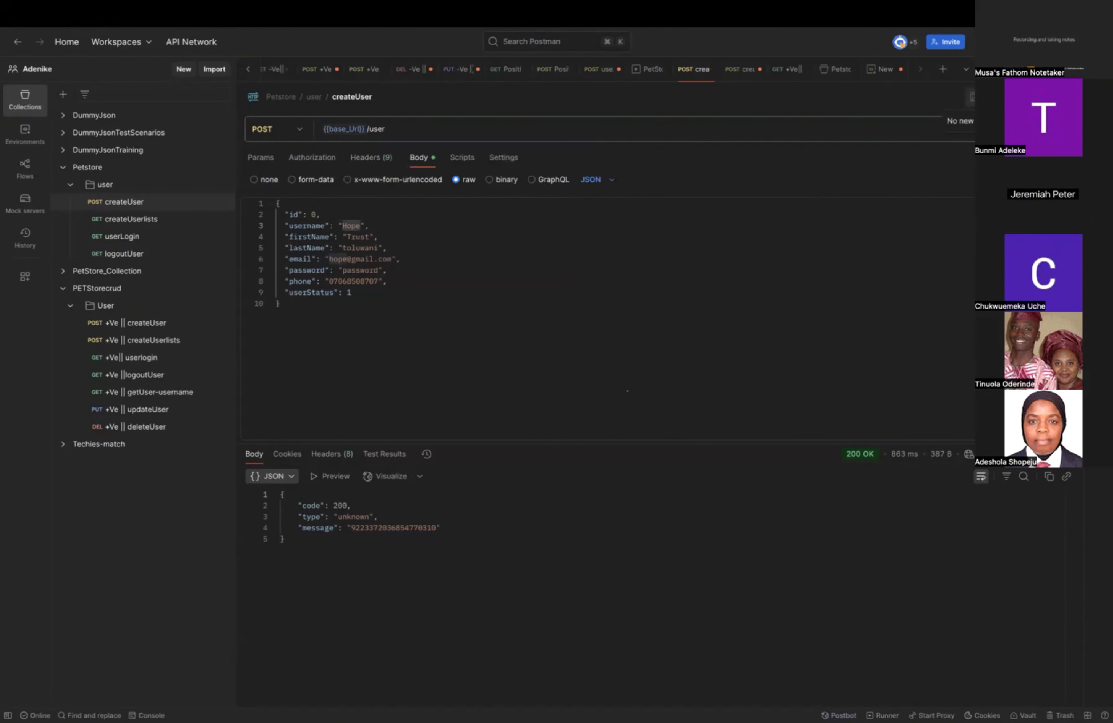
left_click(122, 225)
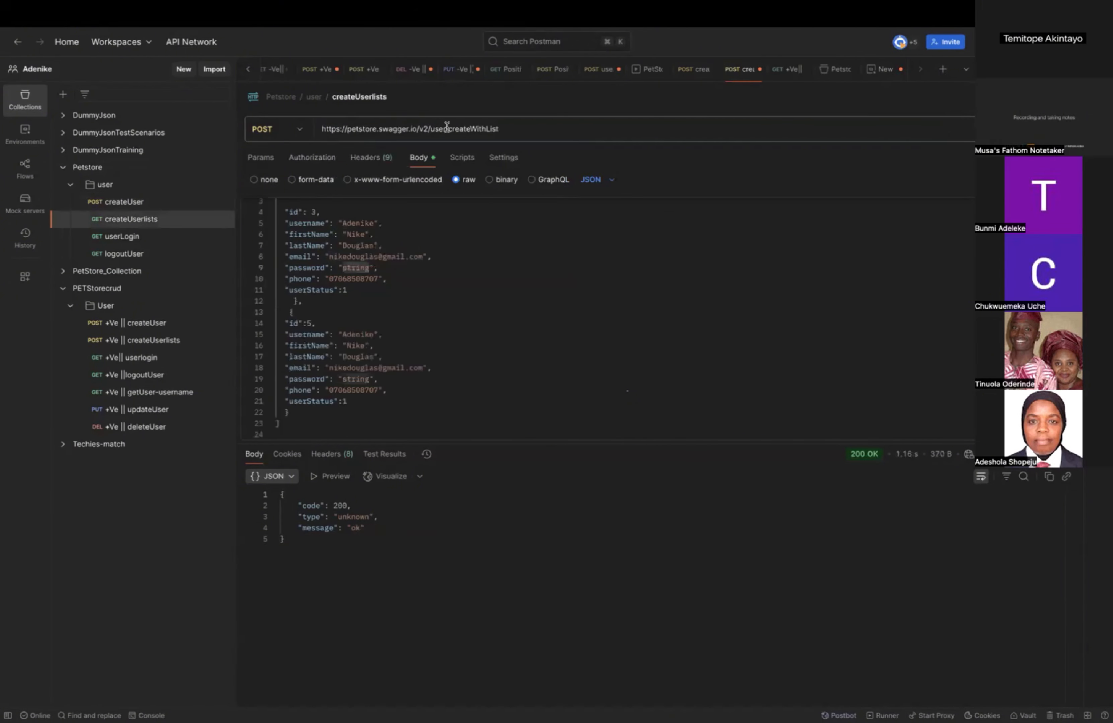
left_click(428, 128)
key("BackSpace")
key("BackSpace")
key("BackSpace")
key("BackSpace")
key("BackSpace")
key("BackSpace")
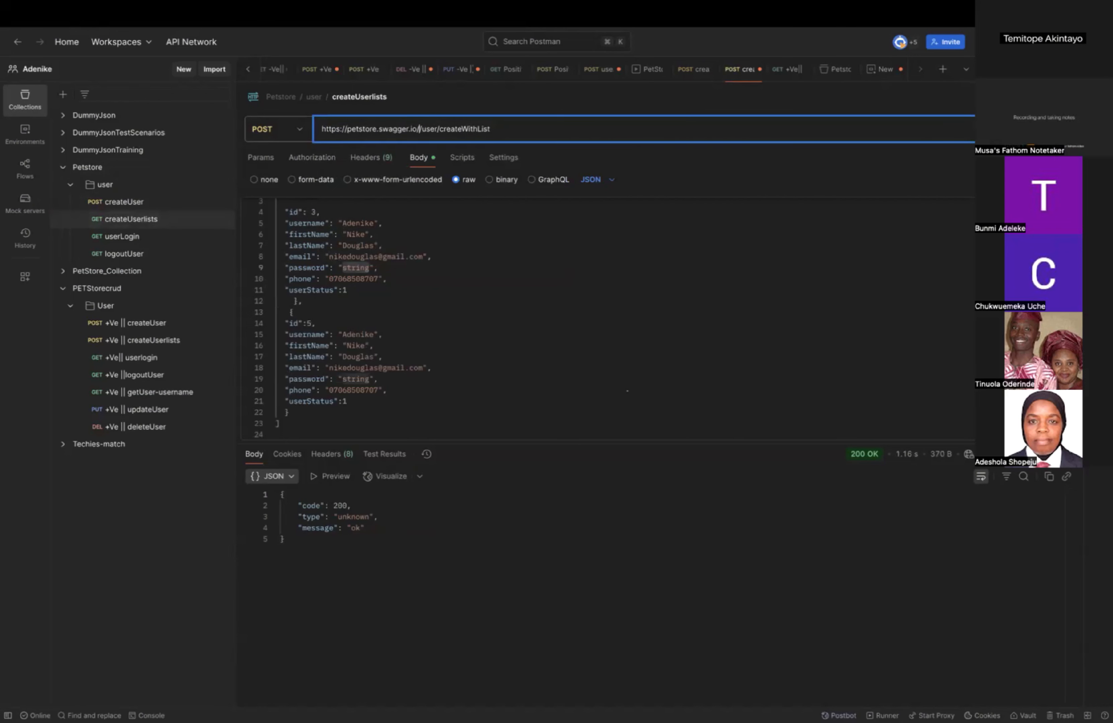
key("BackSpace")
key("BackSpace")
key("BackSpace")
key("BackSpace")
key("BackSpace")
key("BackSpace")
key("BackSpace")
key("BackSpace")
key("BackSpace")
key("BackSpace")
key("BackSpace")
key("BackSpace")
key("BackSpace")
key("BackSpace")
key("BackSpace")
key("BackSpace")
key("BackSpace")
key("BackSpace")
key("BackSpace")
key("BackSpace")
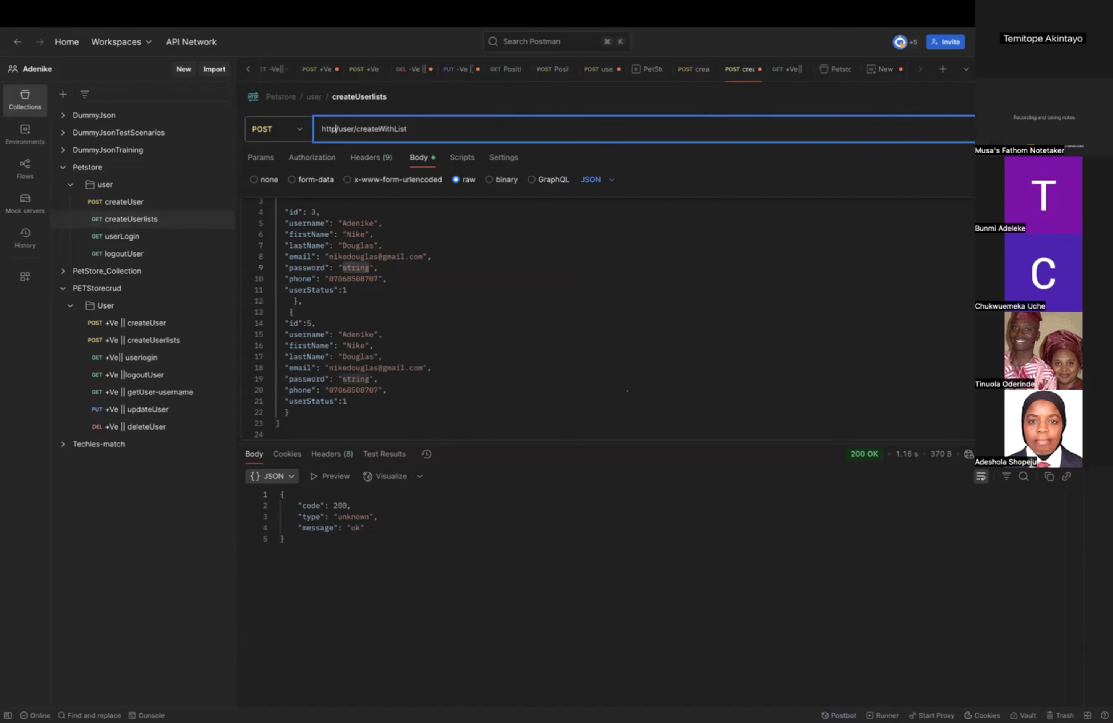
type("{{")
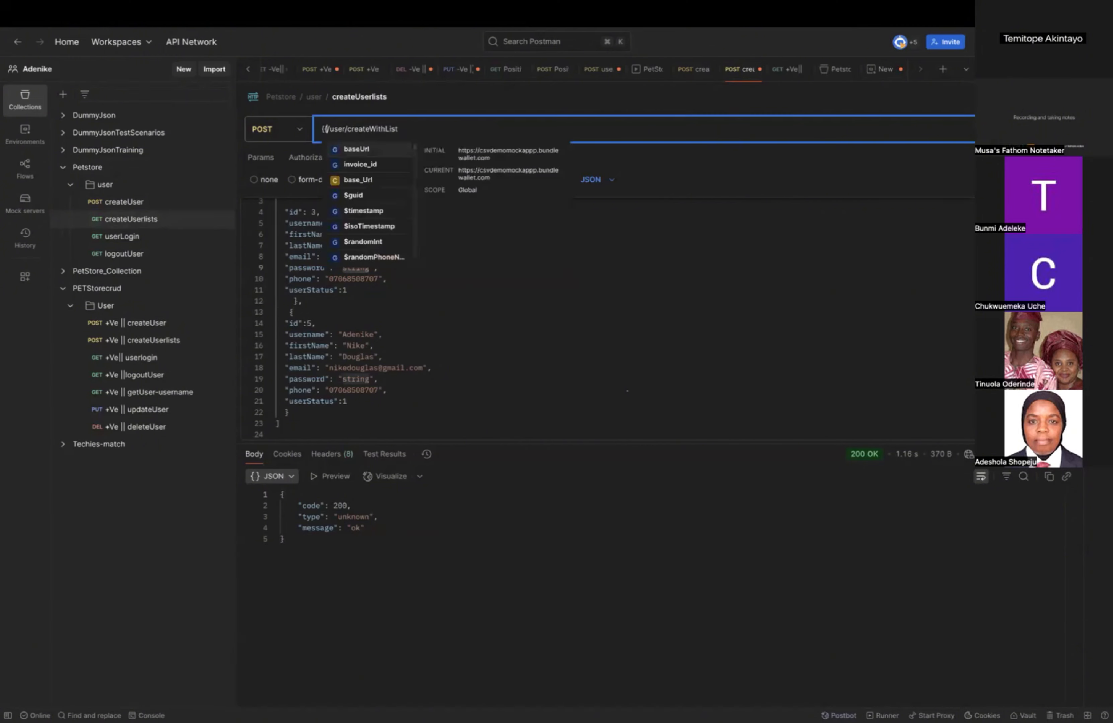
left_click(375, 149)
Replace the hard-coded address in the Petstore userLogin request's URL with the {{baseUrl}} variable, keeping /user/login.
left_click(133, 240)
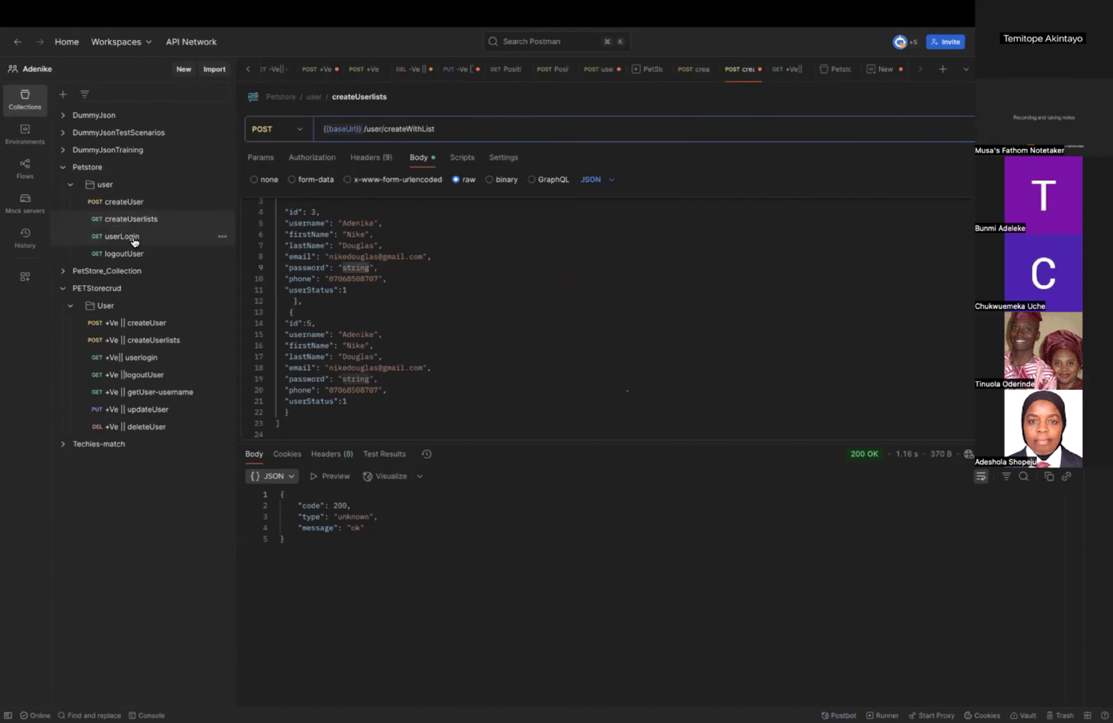
left_click(428, 128)
key("BackSpace")
key("BackSpace")
key("BackSpace")
key("BackSpace")
key("BackSpace")
key("BackSpace")
key("BackSpace")
key("BackSpace")
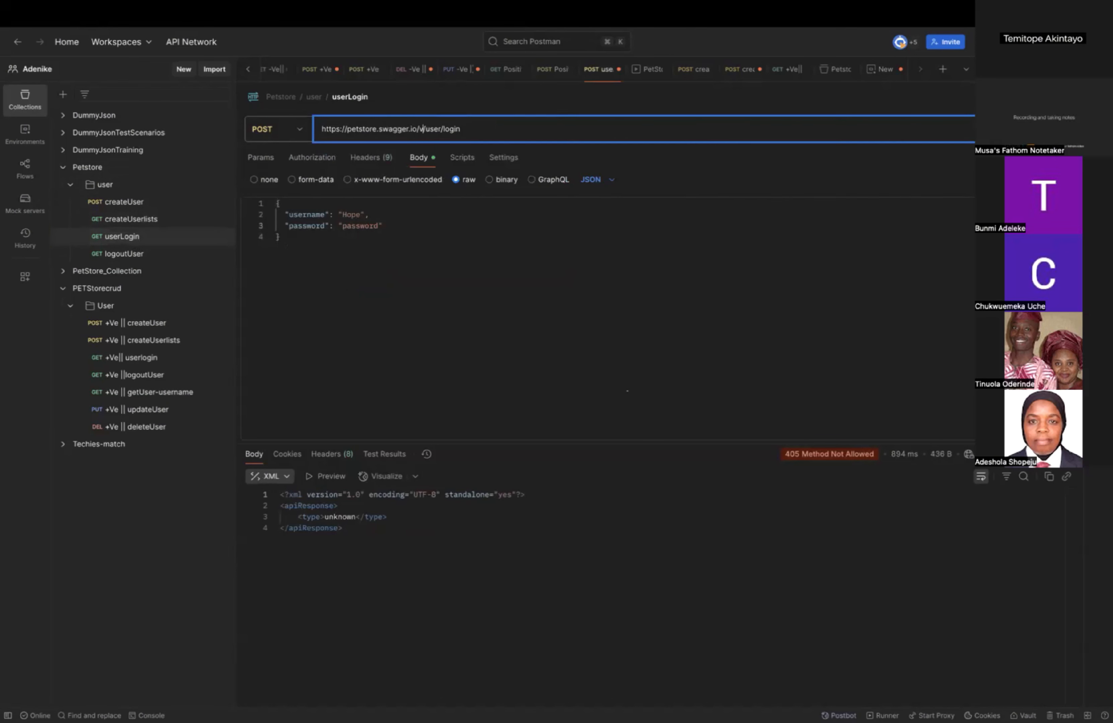
key("BackSpace")
key("BackSpace")
key("BackSpace")
key("BackSpace")
key("BackSpace")
key("BackSpace")
key("BackSpace")
key("BackSpace")
key("BackSpace")
key("BackSpace")
key("BackSpace")
key("BackSpace")
key("BackSpace")
key("BackSpace")
key("BackSpace")
key("BackSpace")
key("BackSpace")
key("BackSpace")
key("BackSpace")
key("BackSpace")
key("BackSpace")
type("{{")
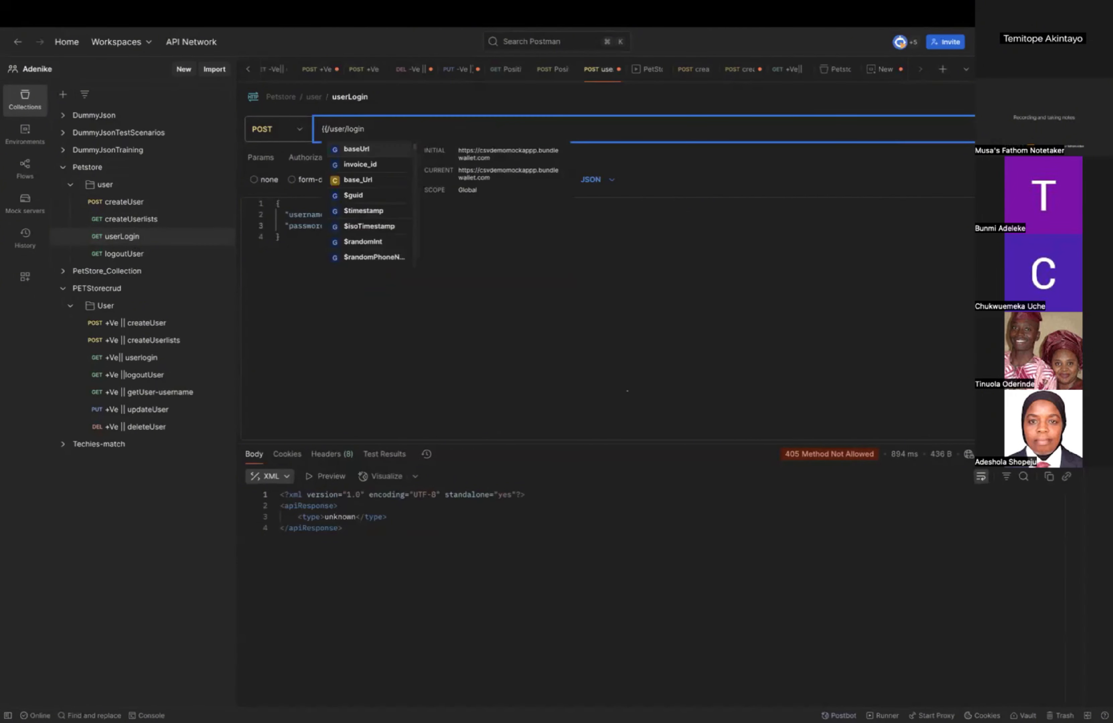
key("Return")
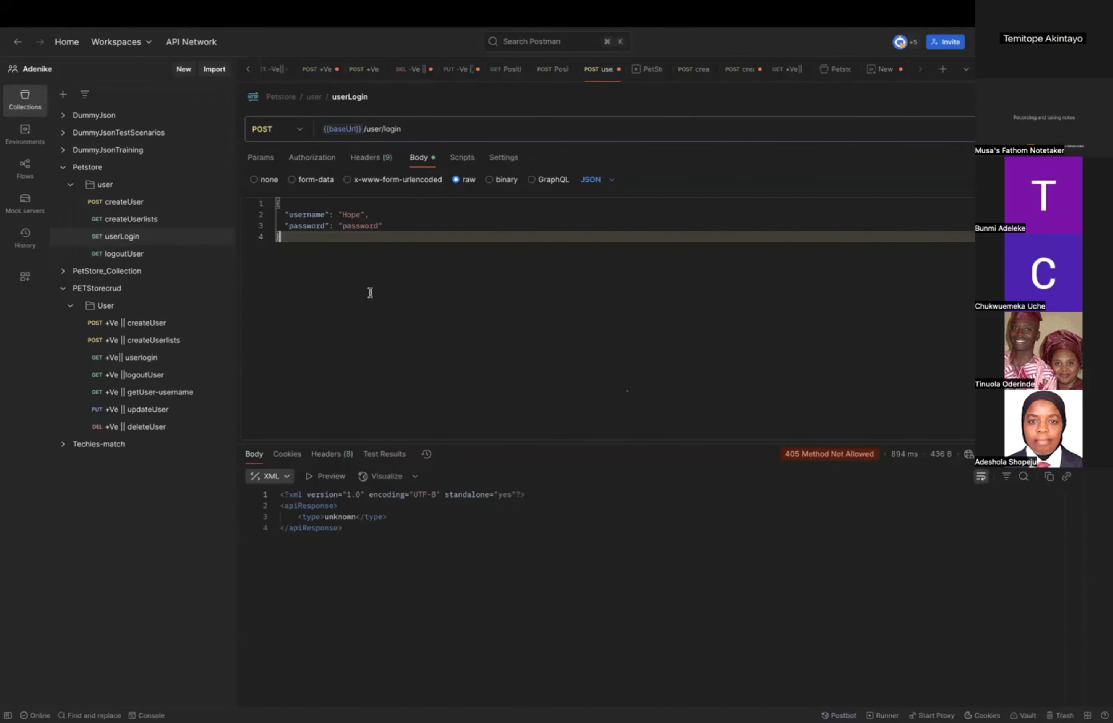
Set the Petstore logoutUser request's URL to {{baseUrl}}/user/logout and save the request.
left_click(122, 254)
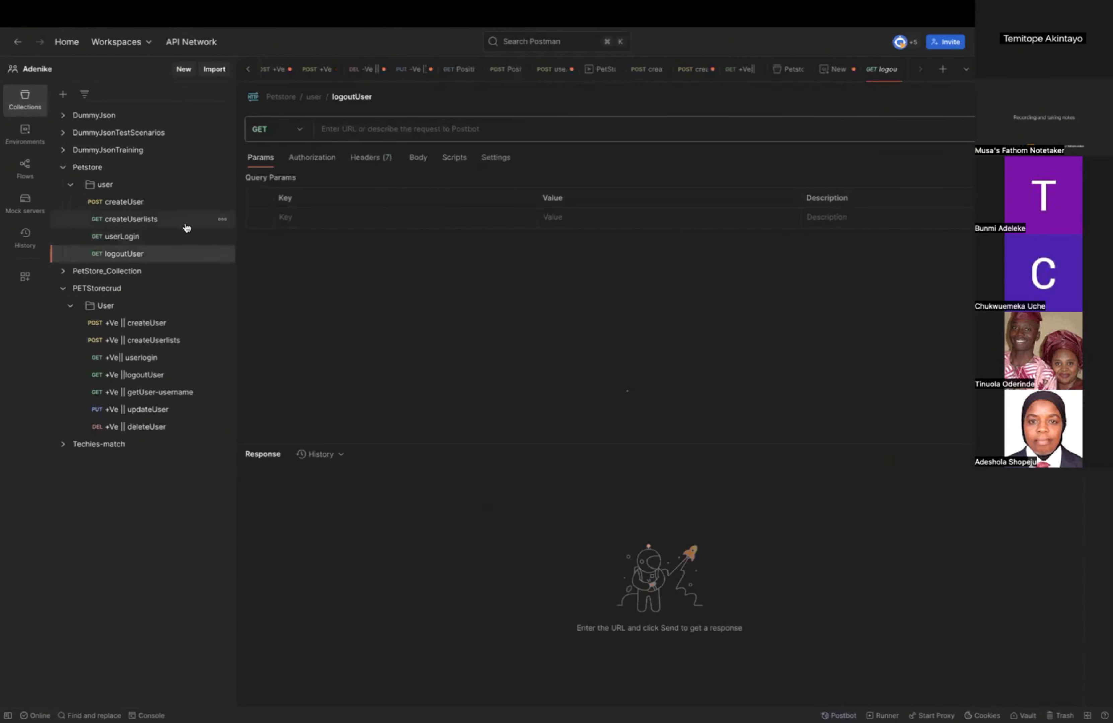
left_click(327, 128)
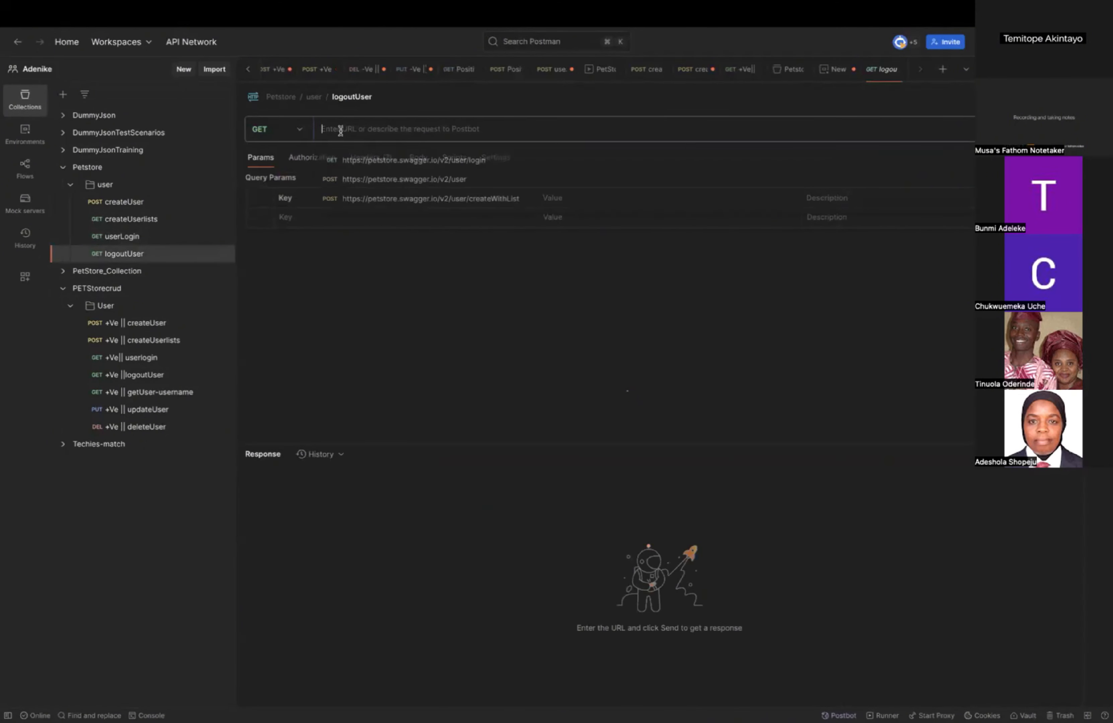
type("{{")
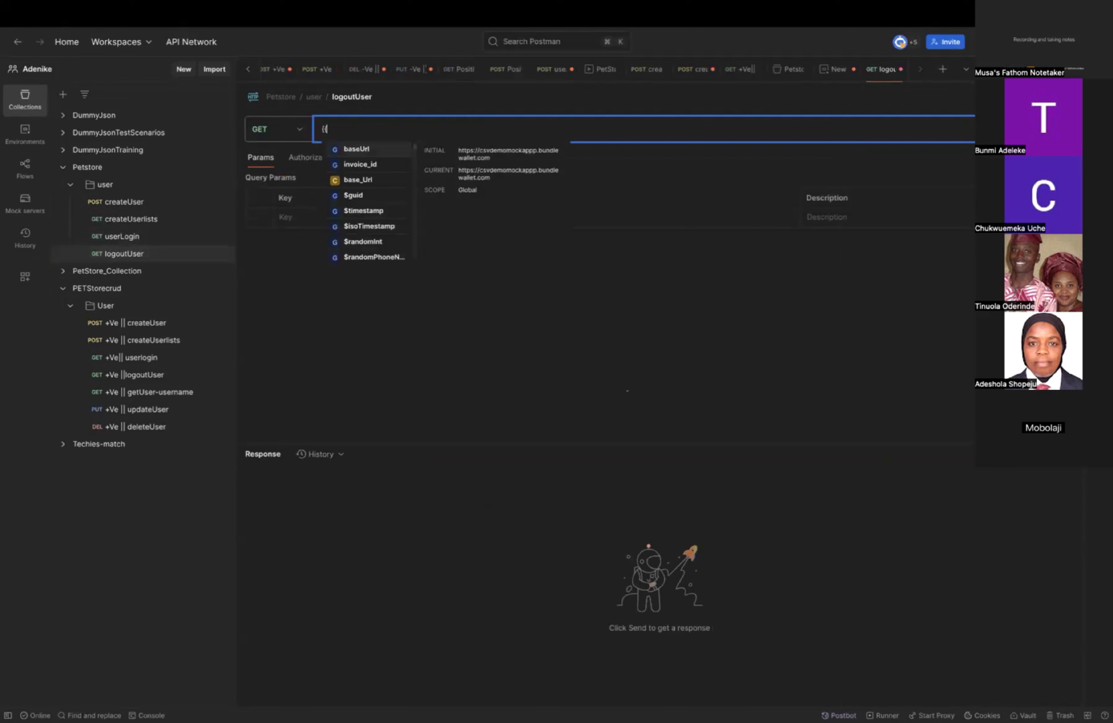
left_click(360, 149)
type("/")
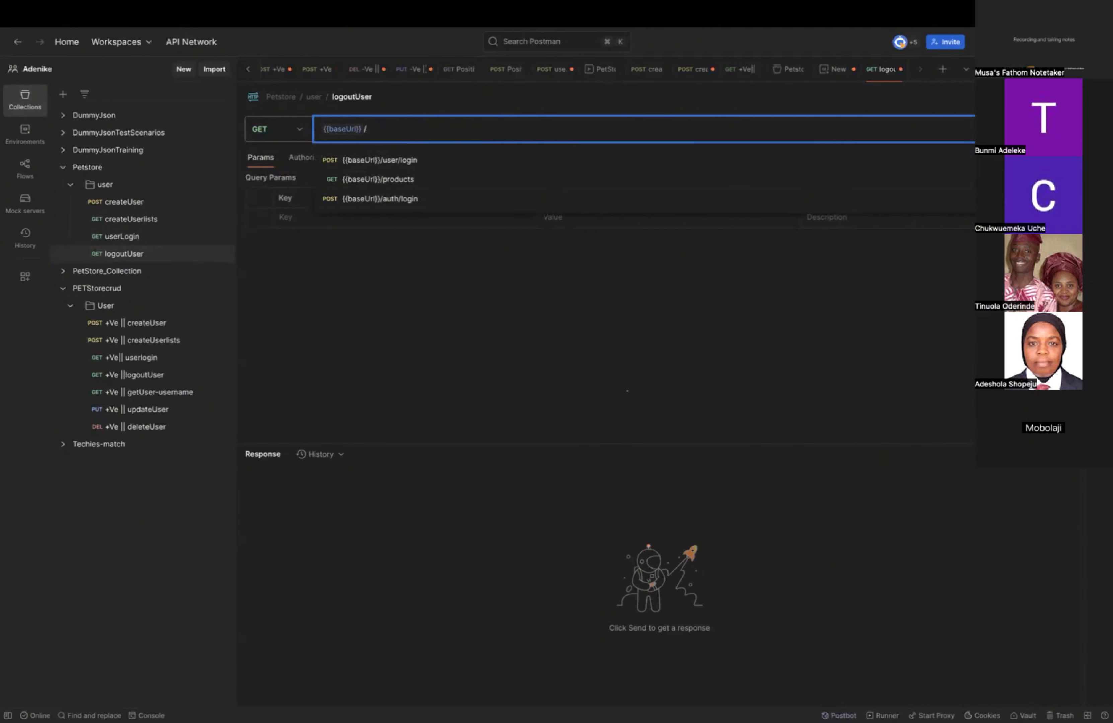
key("super+Tab")
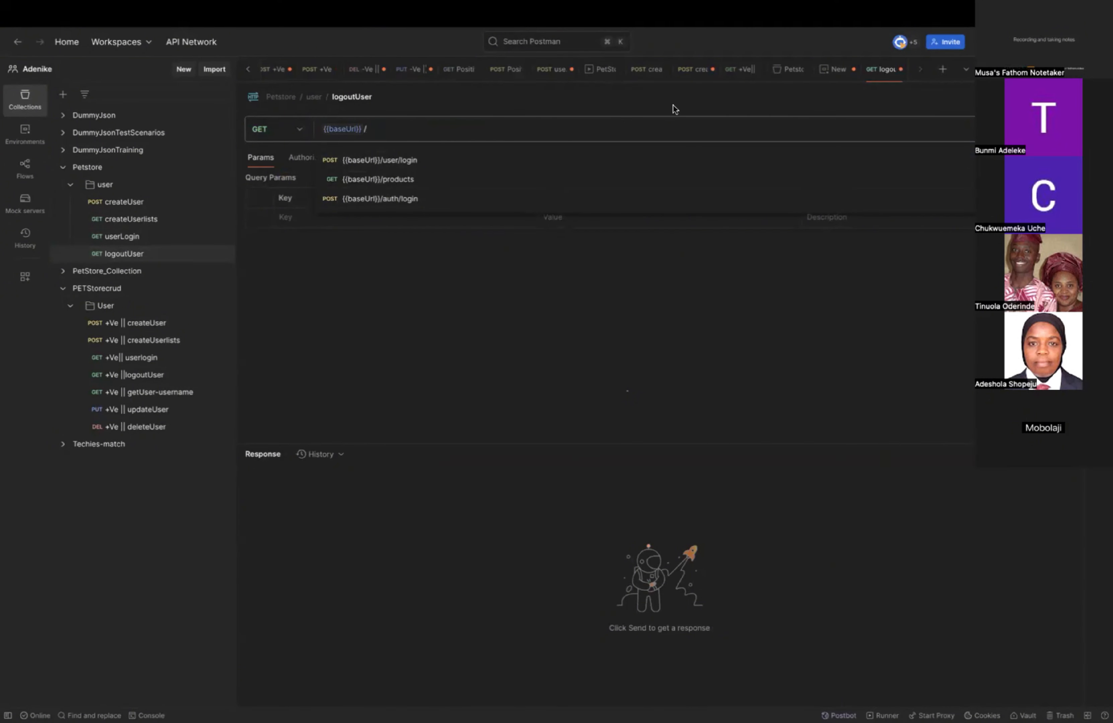
left_click(504, 124)
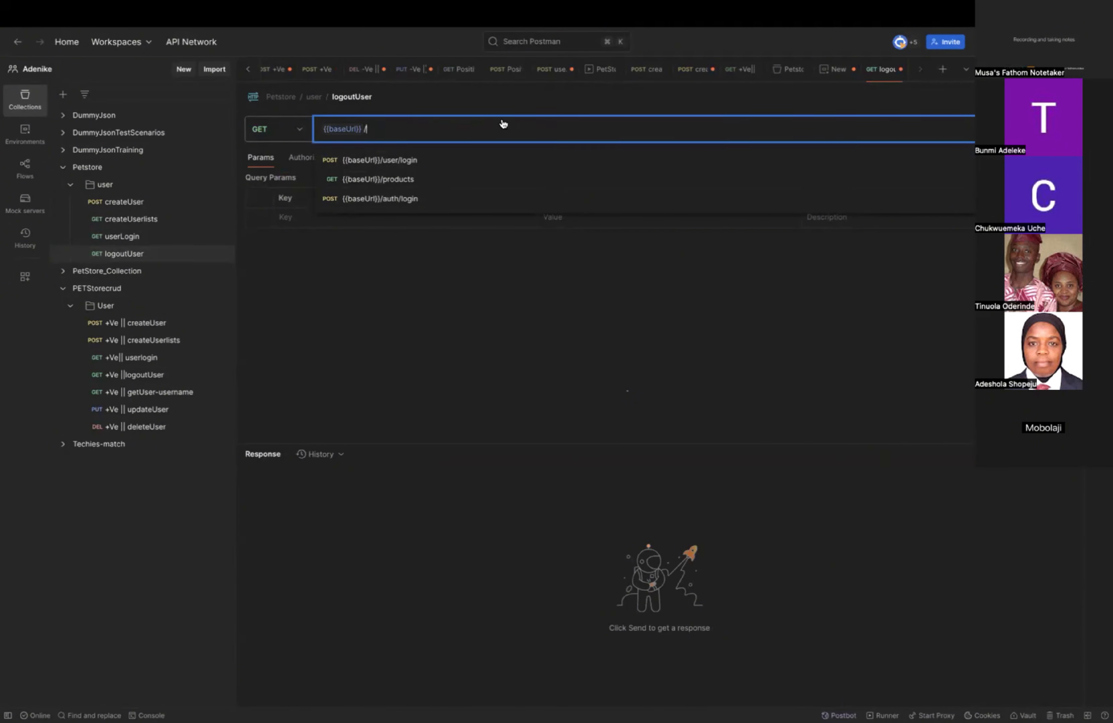
type("user")
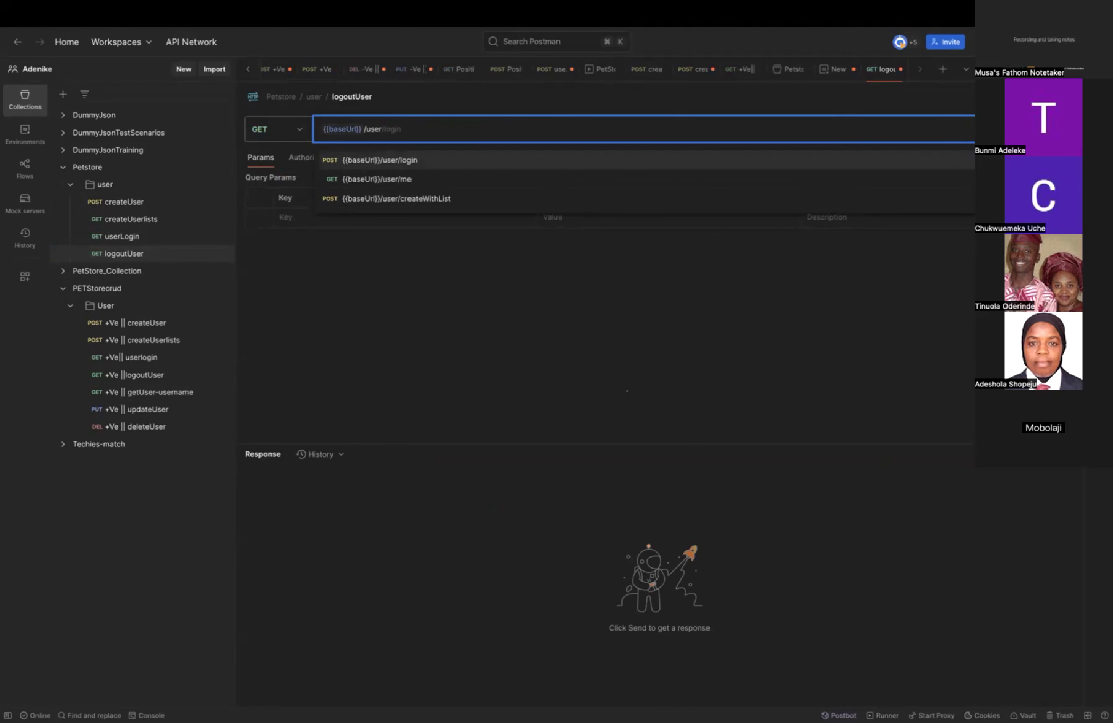
type("/log")
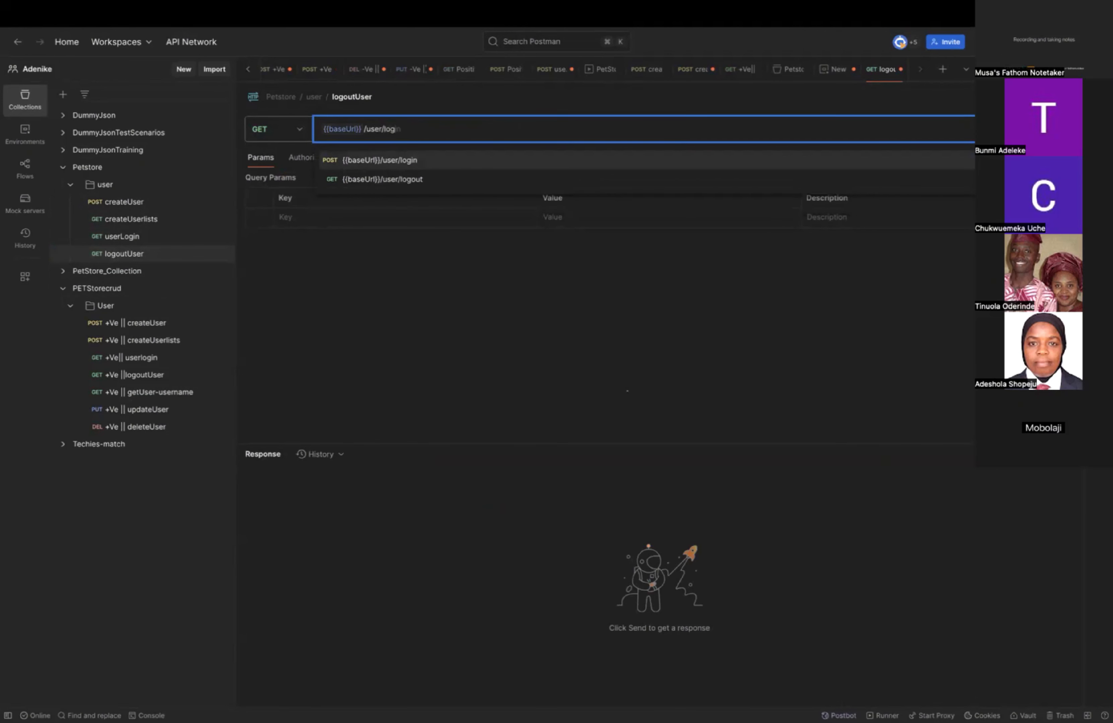
type("out")
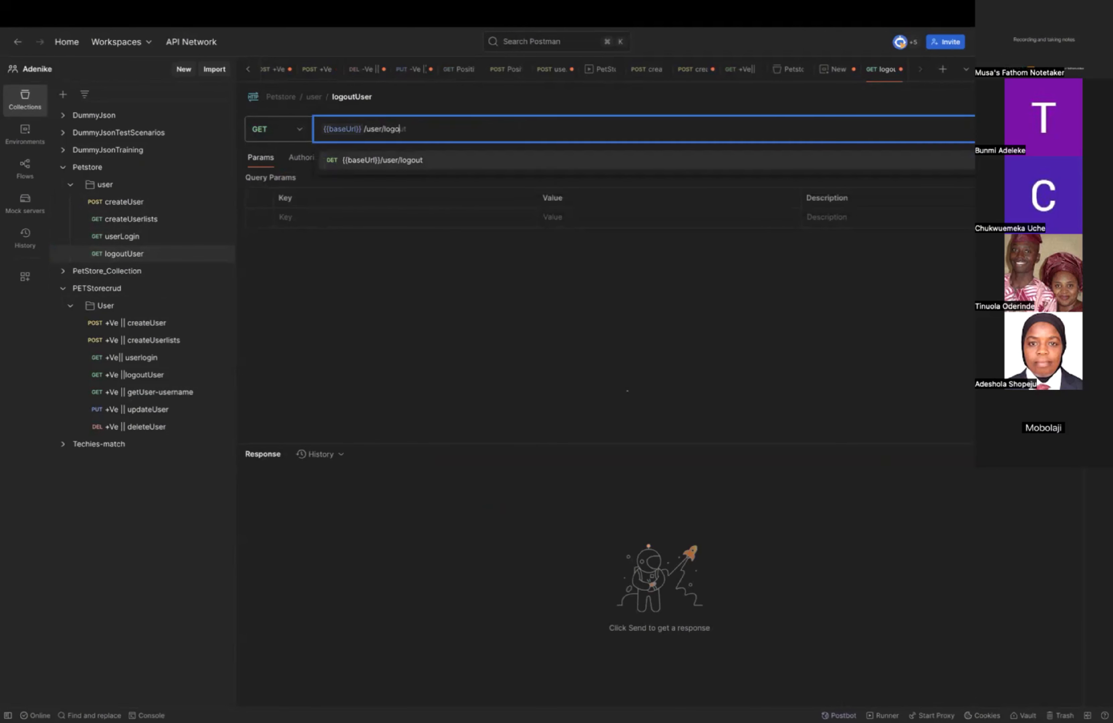
left_click(514, 274)
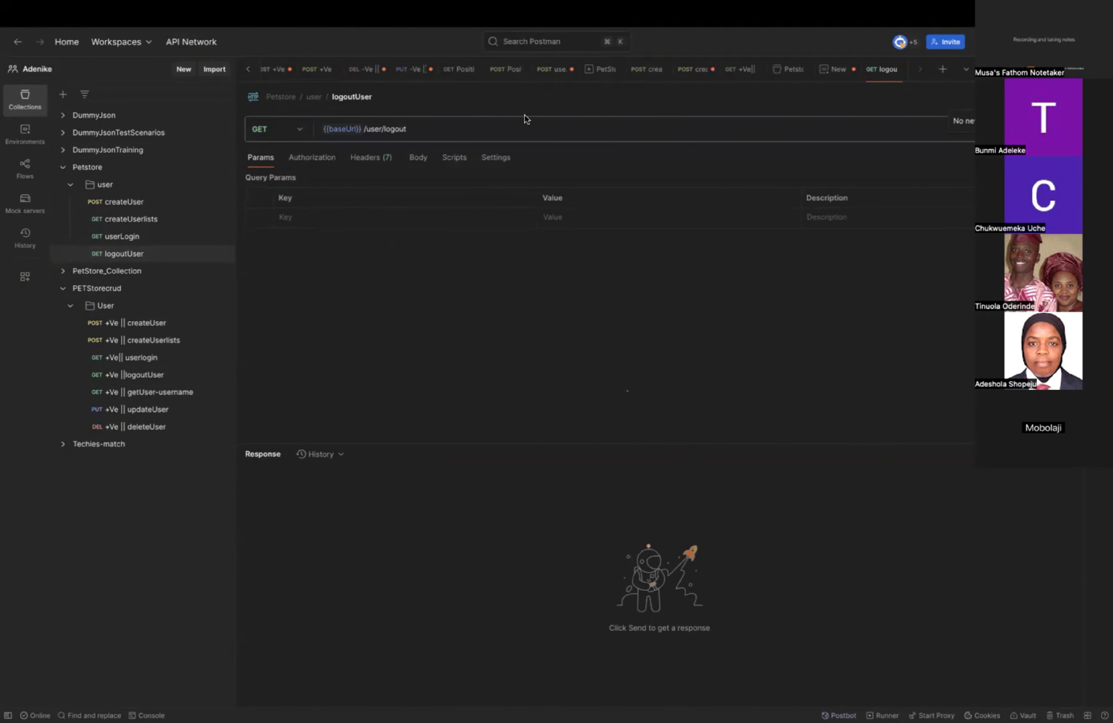
Save the URL changes in the Petstore createUserlists and userLogin requests.
left_click(149, 205)
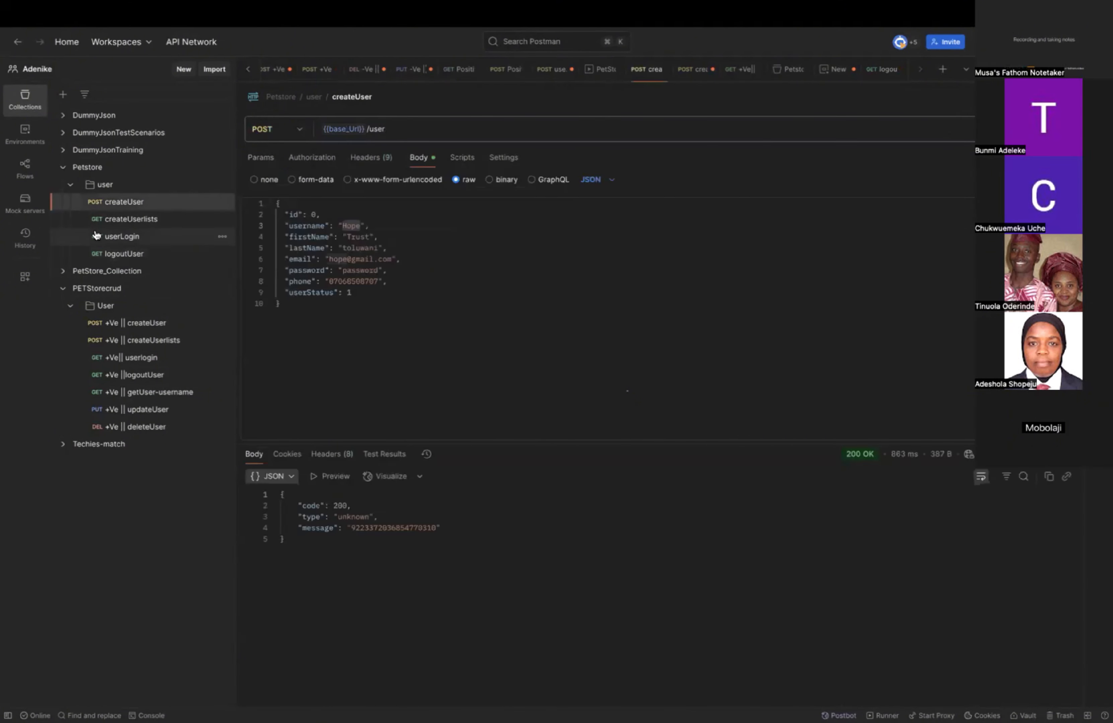
left_click(140, 218)
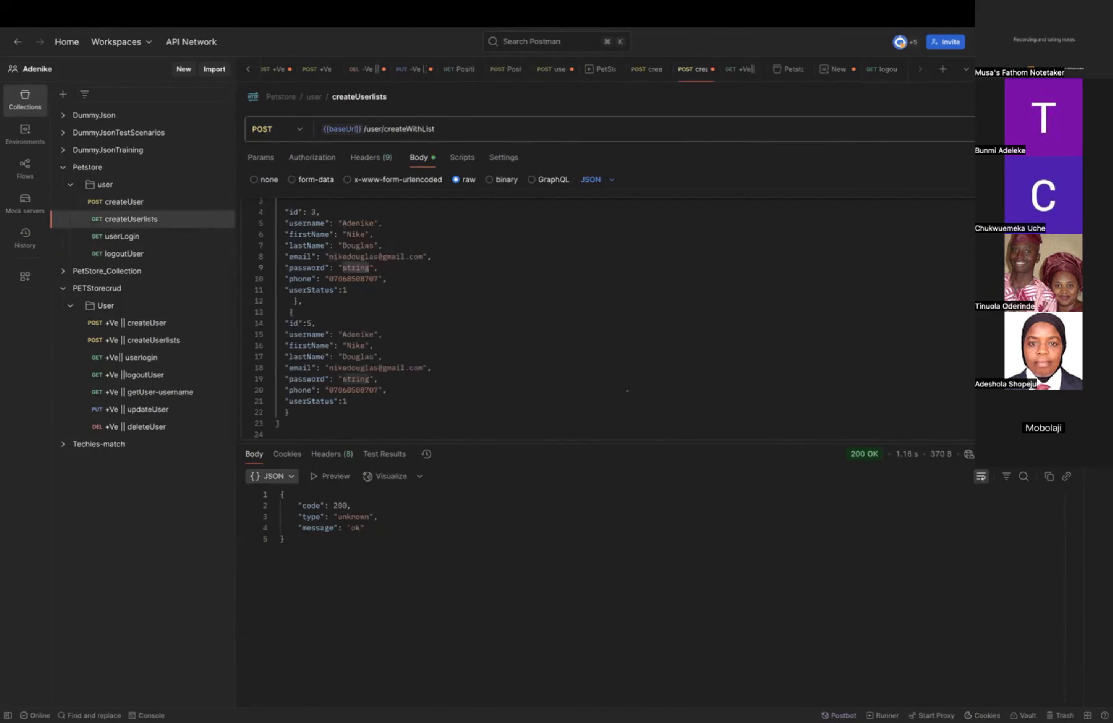
key("ctrl+s")
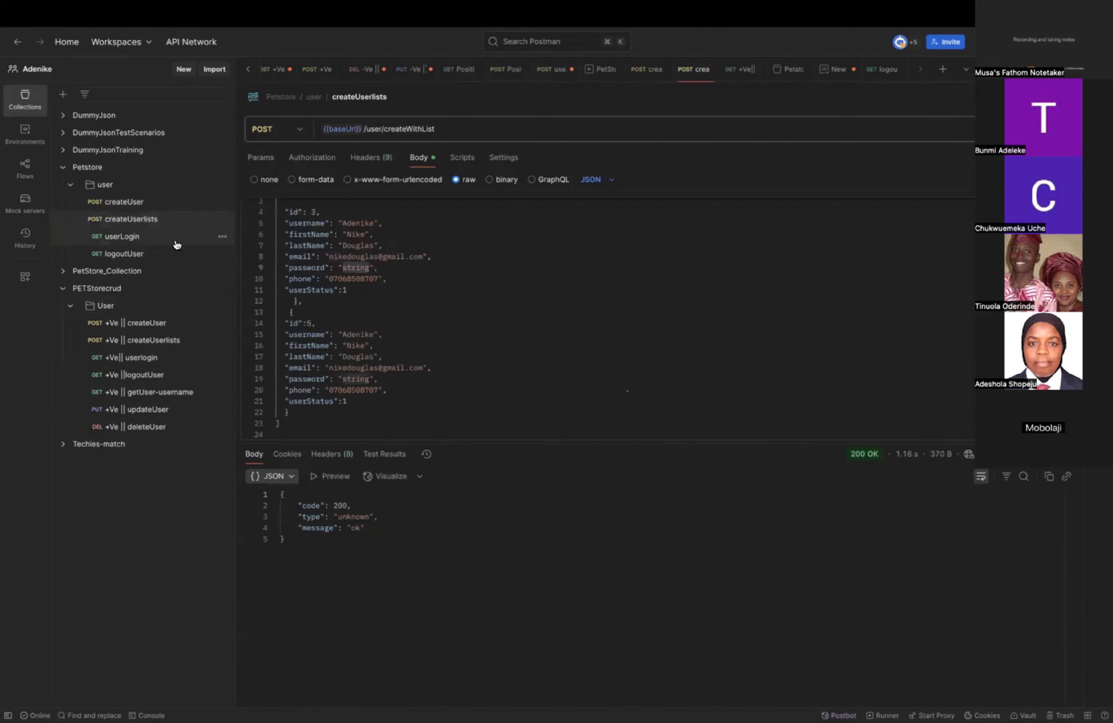
left_click(176, 242)
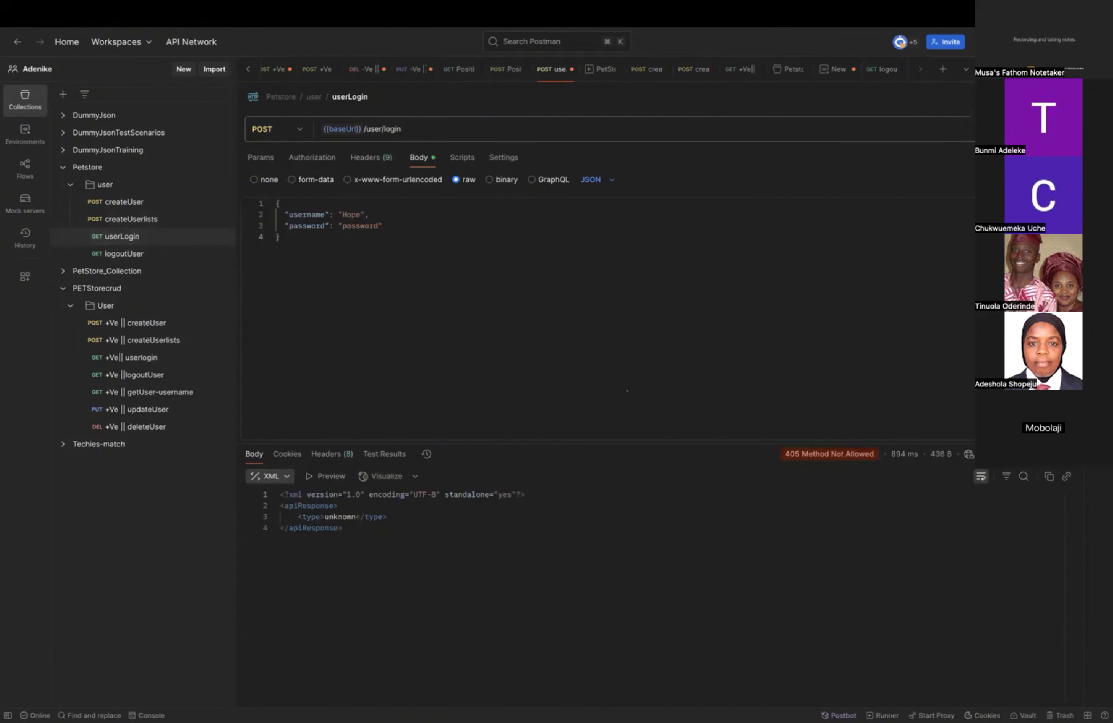
key("ctrl+s")
left_click(141, 256)
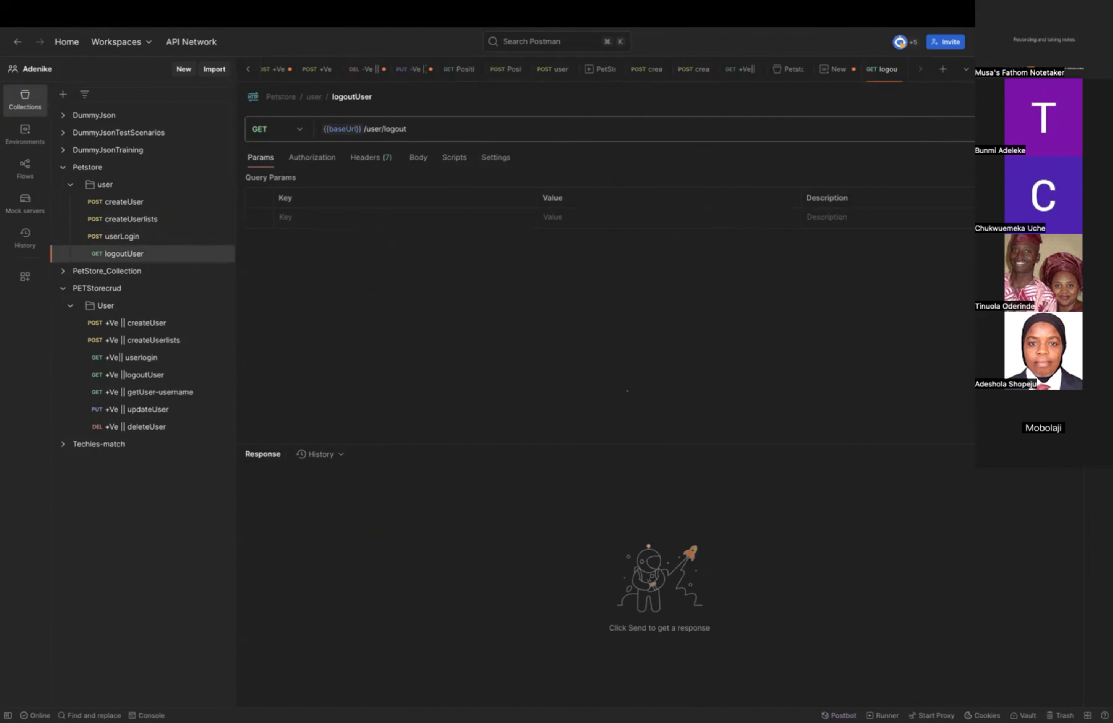
Examine the URL and the post-response script of the PETStorecrud getUser-username request.
left_click(161, 397)
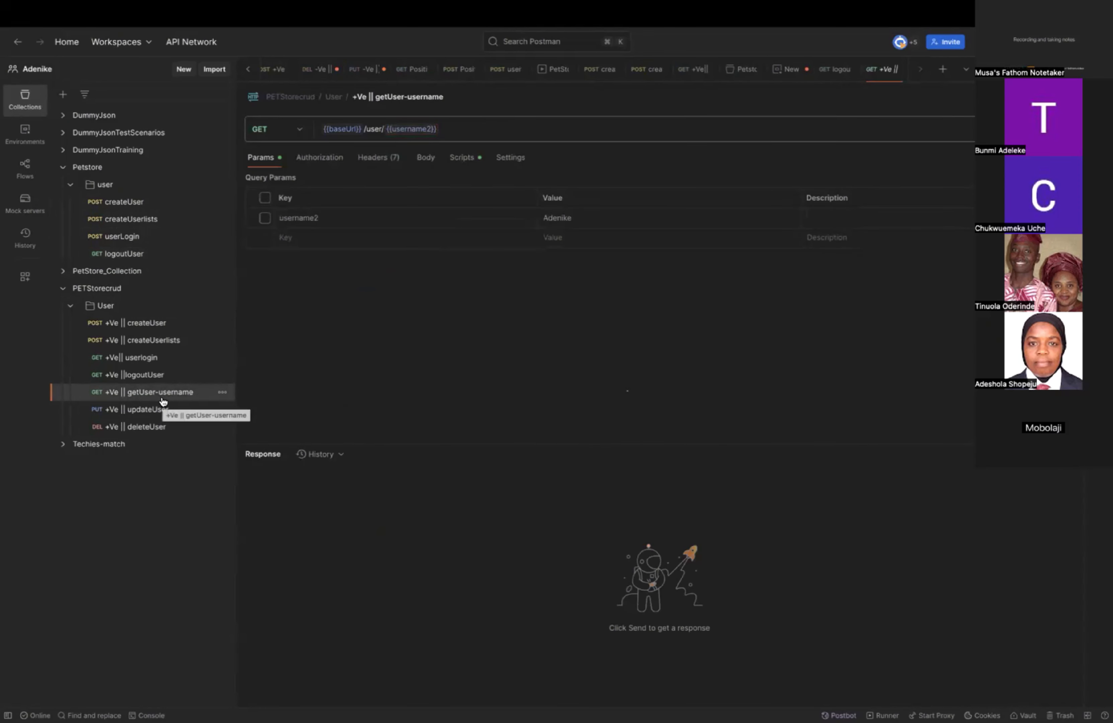
left_click(462, 158)
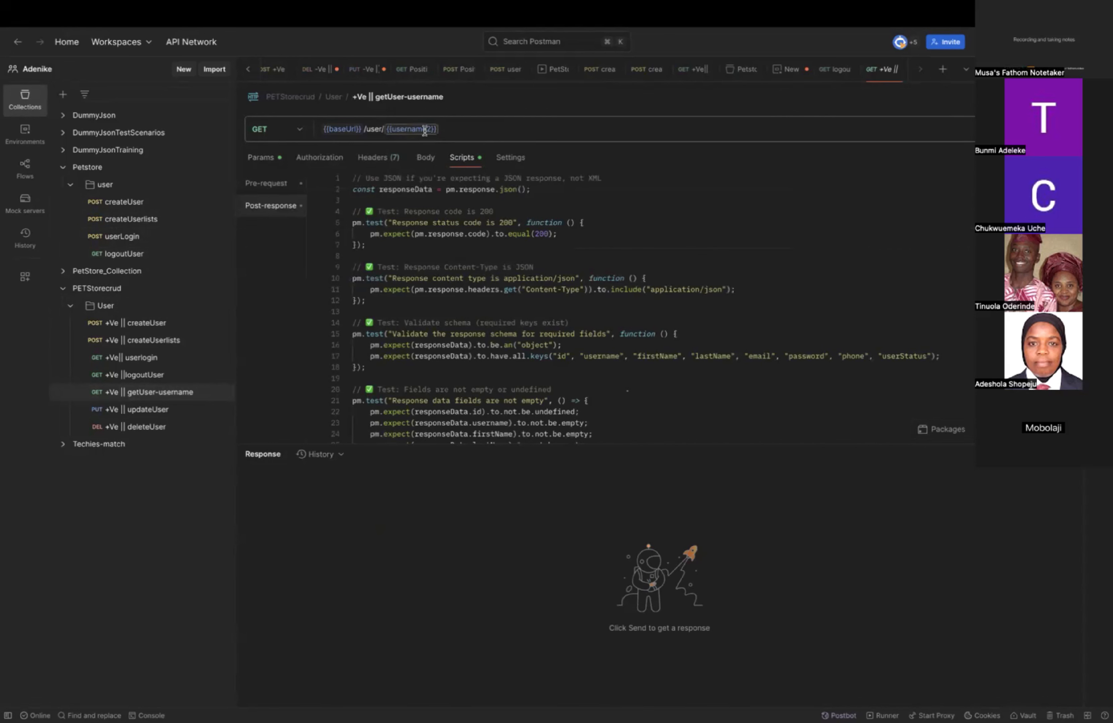
mouse_move(424, 131)
key("ctrl+Left")
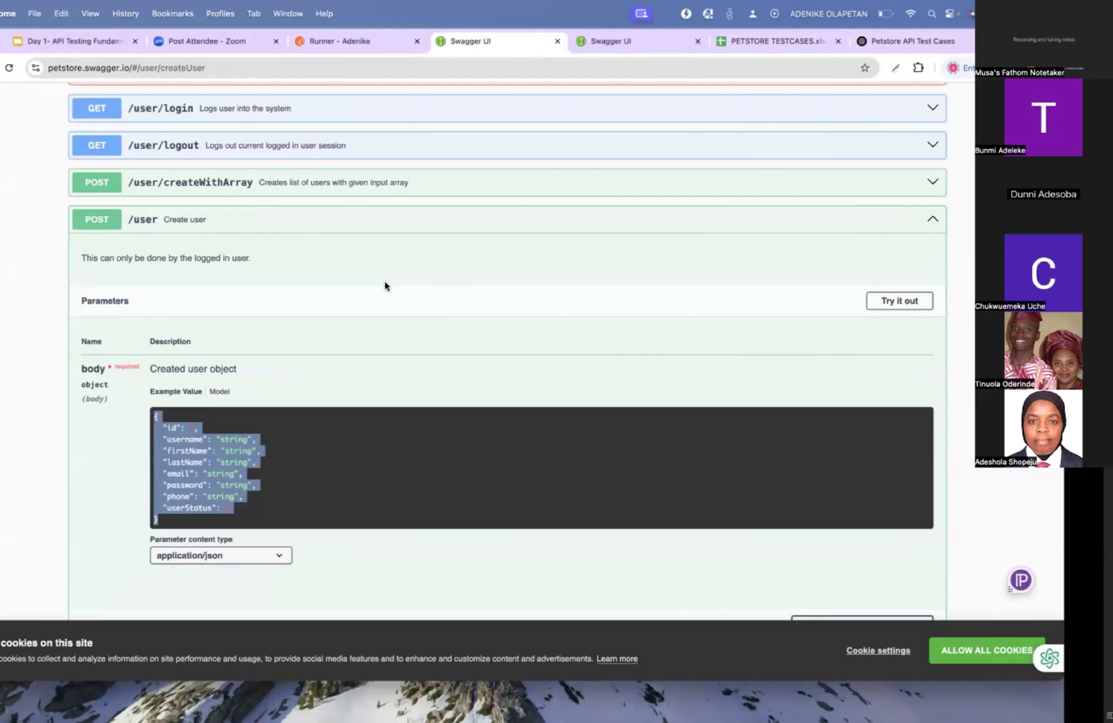
key("ctrl+Right")
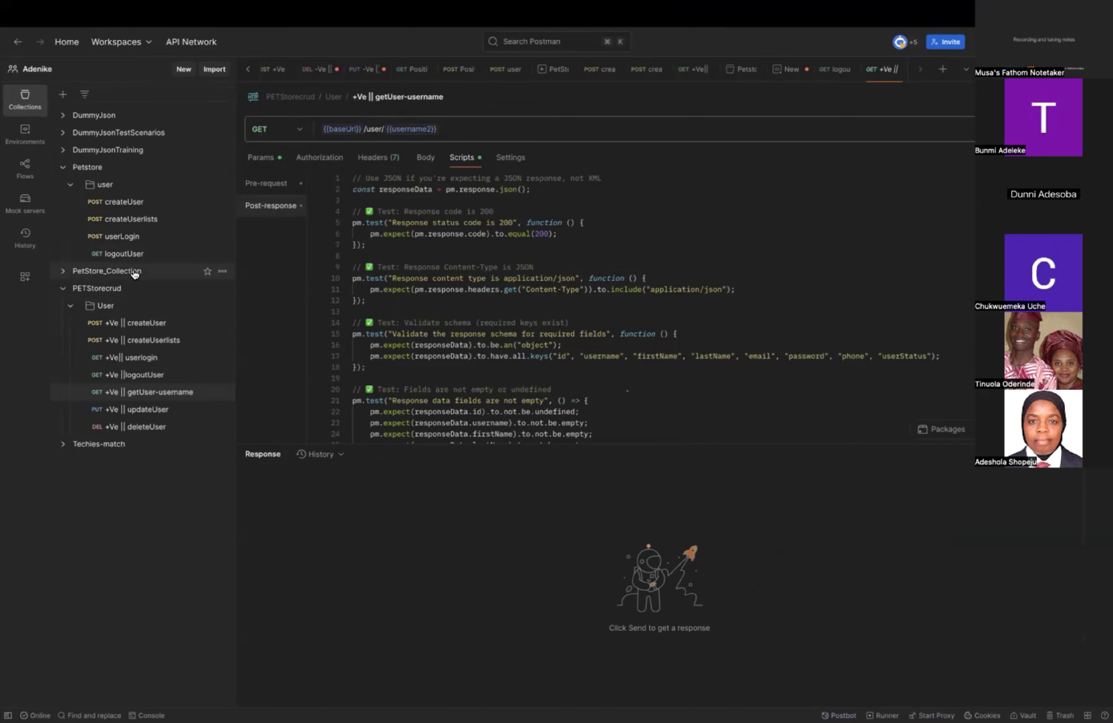
Duplicate the logoutUser request in the Petstore collection's user folder.
left_click(223, 255)
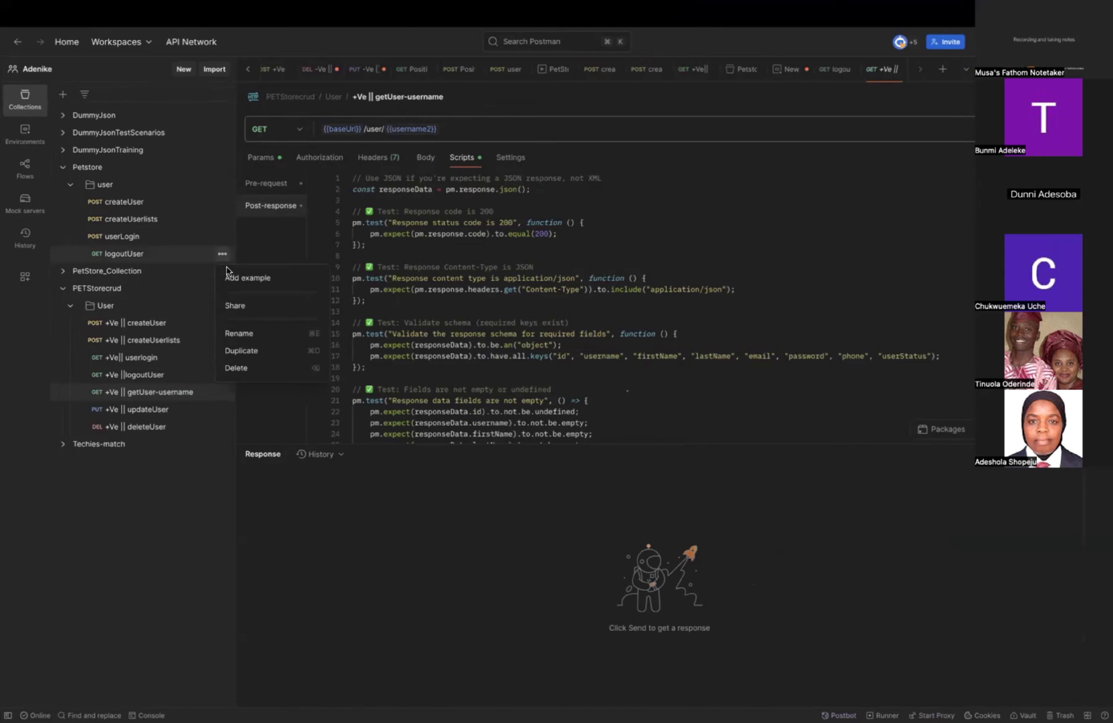
left_click(254, 351)
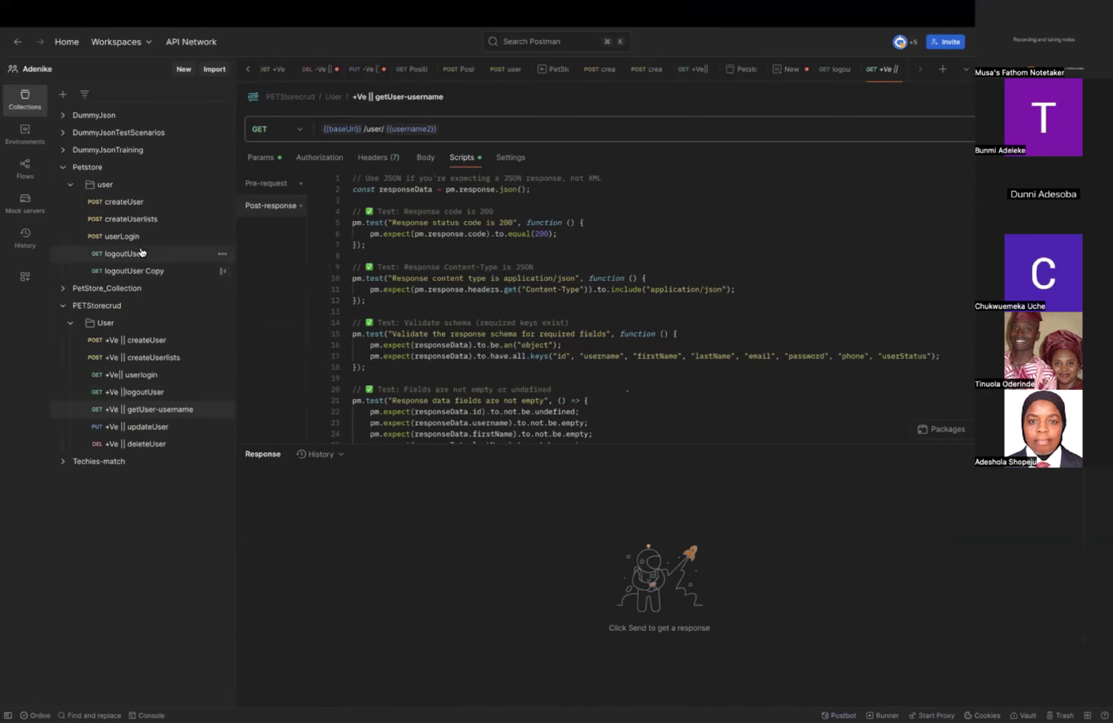
left_click(141, 271)
Copy the PETStorecrud getUser-username request's URL and use it to replace the URL of the logoutUser Copy request.
left_click(149, 418)
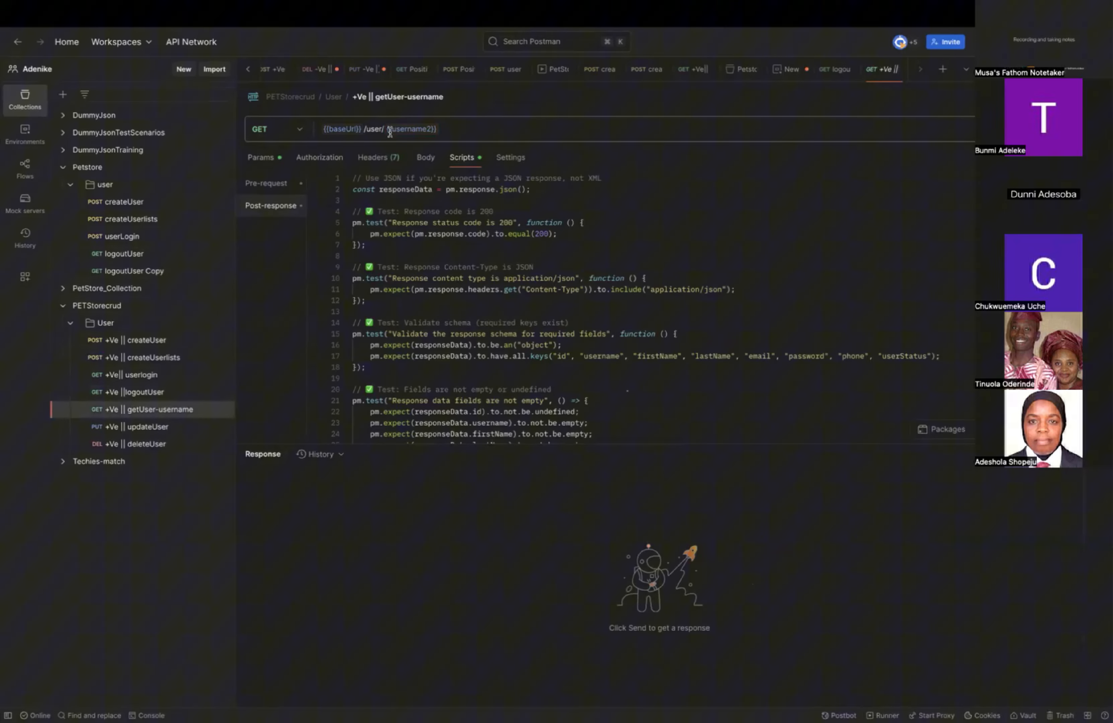
triple_click(453, 129)
key("super+c")
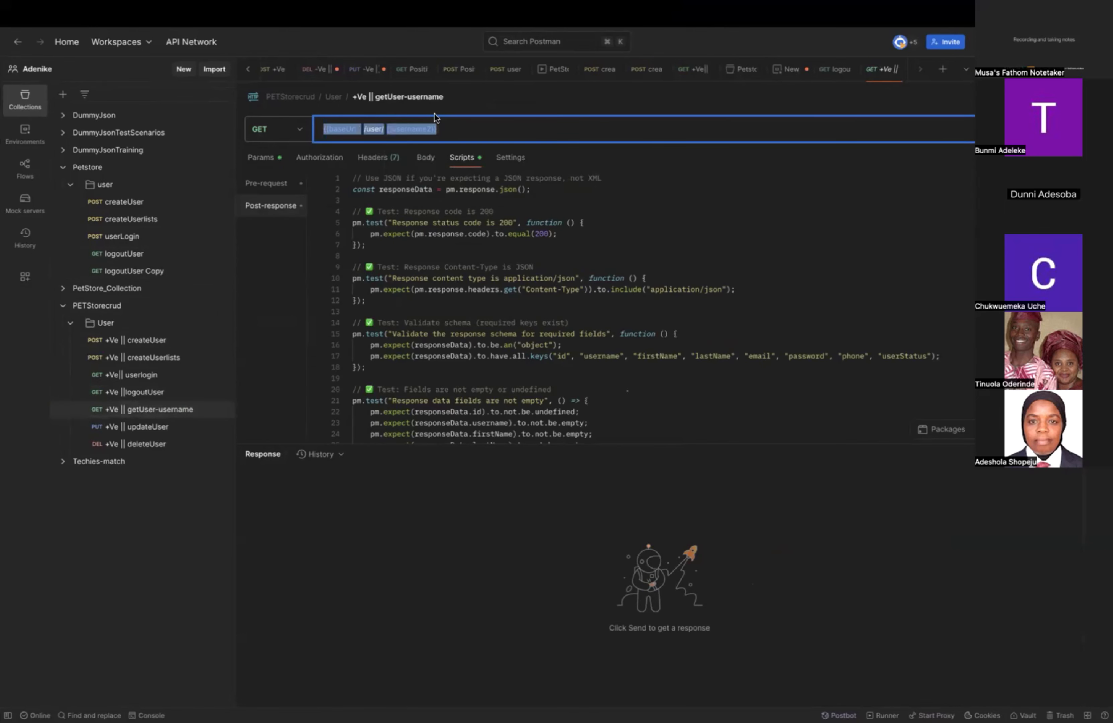
left_click(160, 273)
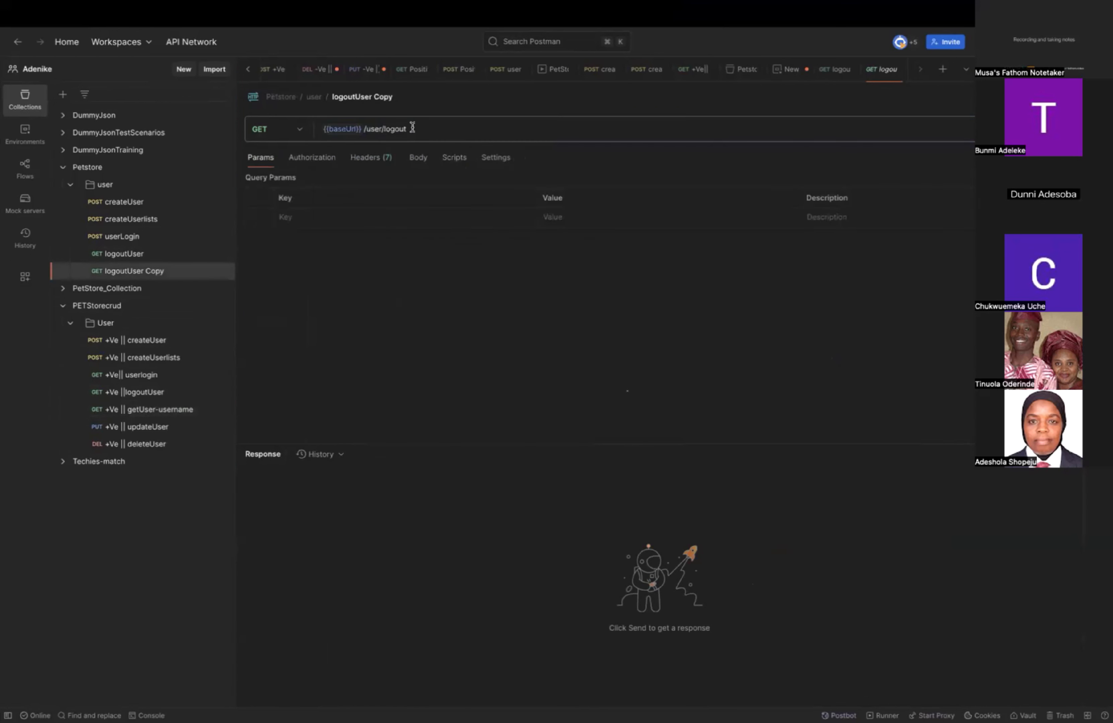
triple_click(412, 127)
key("super+v")
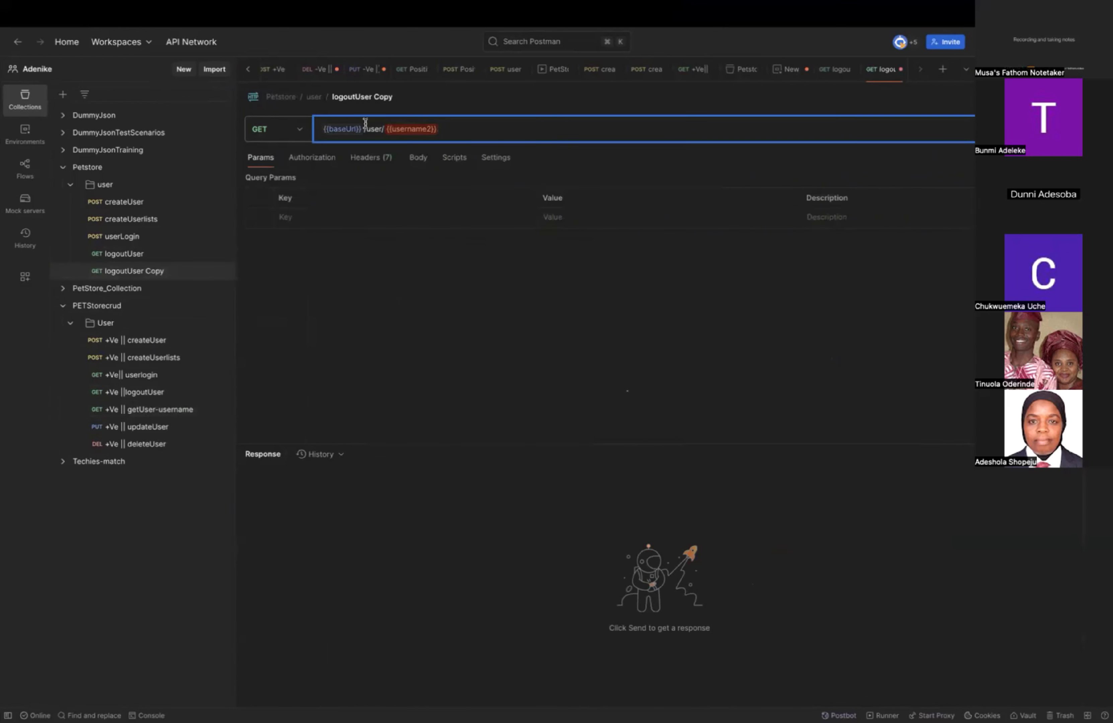
Replace the {{baseUrl}} variable in the logoutUser Copy request's URL with the collection variable {{base_Url}}.
mouse_move(356, 129)
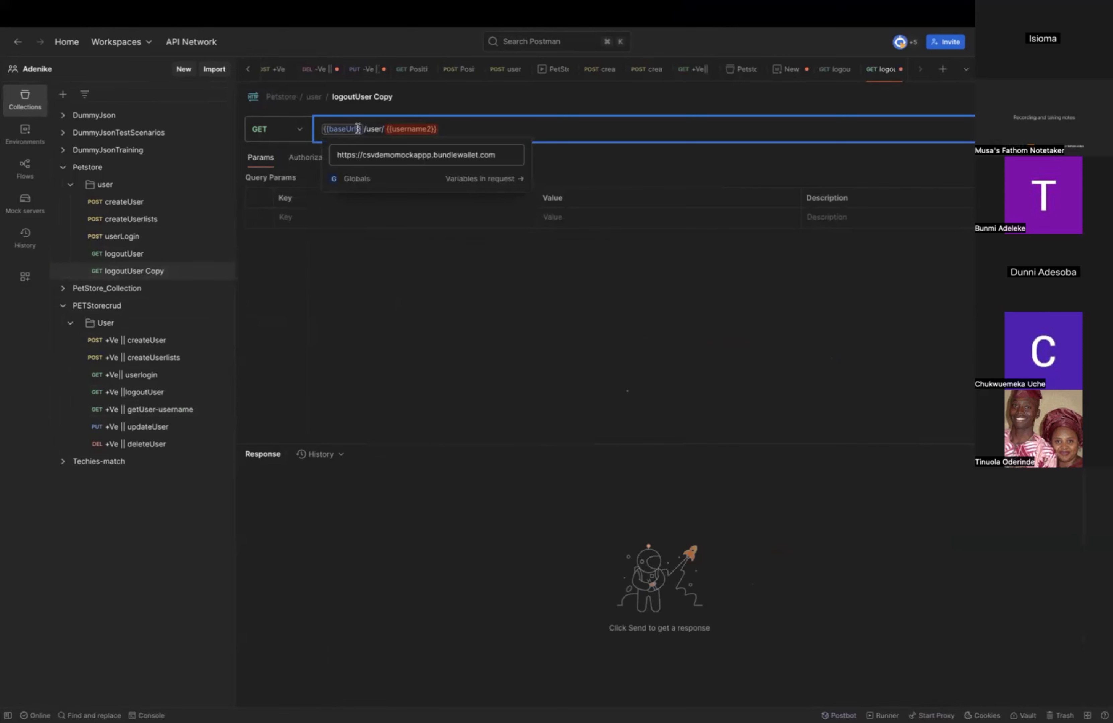
key("BackSpace")
key("BackSpace")
key("BackSpace")
key("BackSpace")
key("BackSpace")
key("BackSpace")
key("BackSpace")
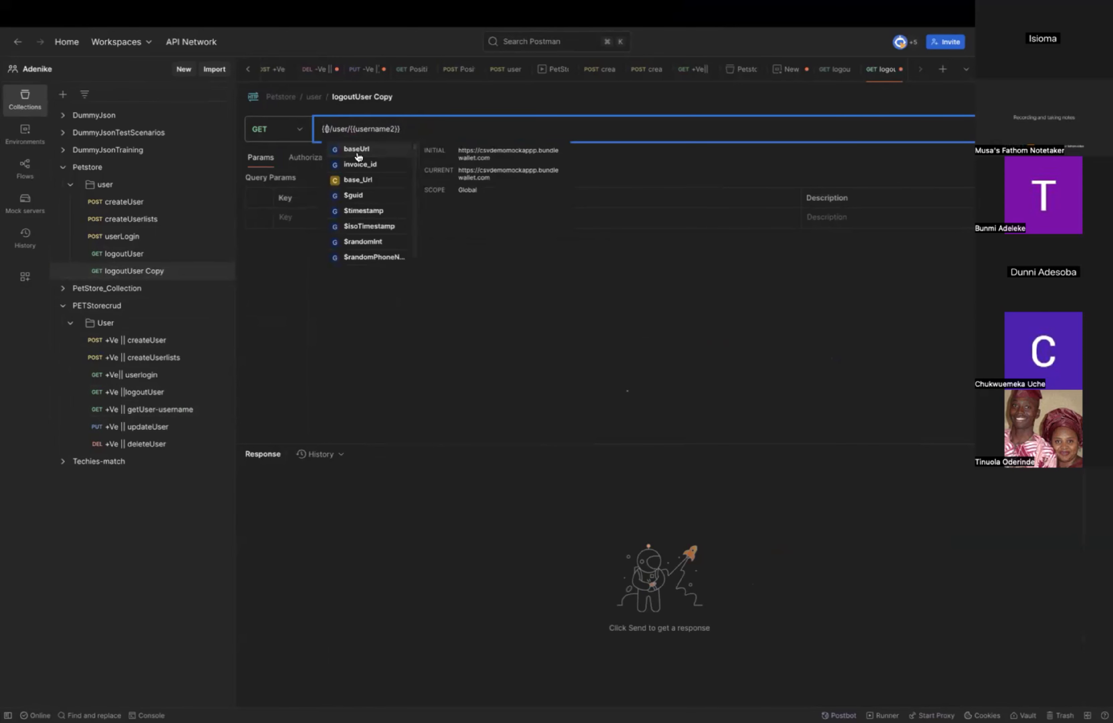
left_click(362, 180)
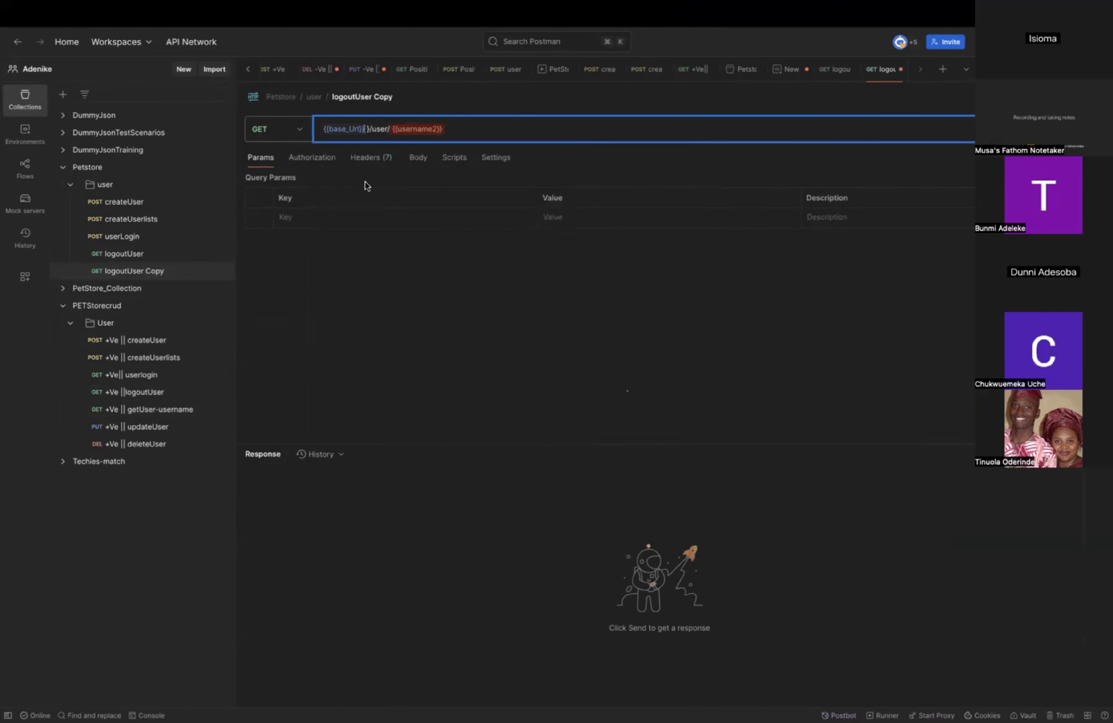
Replace {{username2}} at the end of the logoutUser Copy request's URL with 3, keeping /user/, and send the request.
left_click(453, 130)
key("BackSpace")
key("BackSpace")
key("BackSpace")
key("BackSpace")
key("BackSpace")
key("BackSpace")
key("BackSpace")
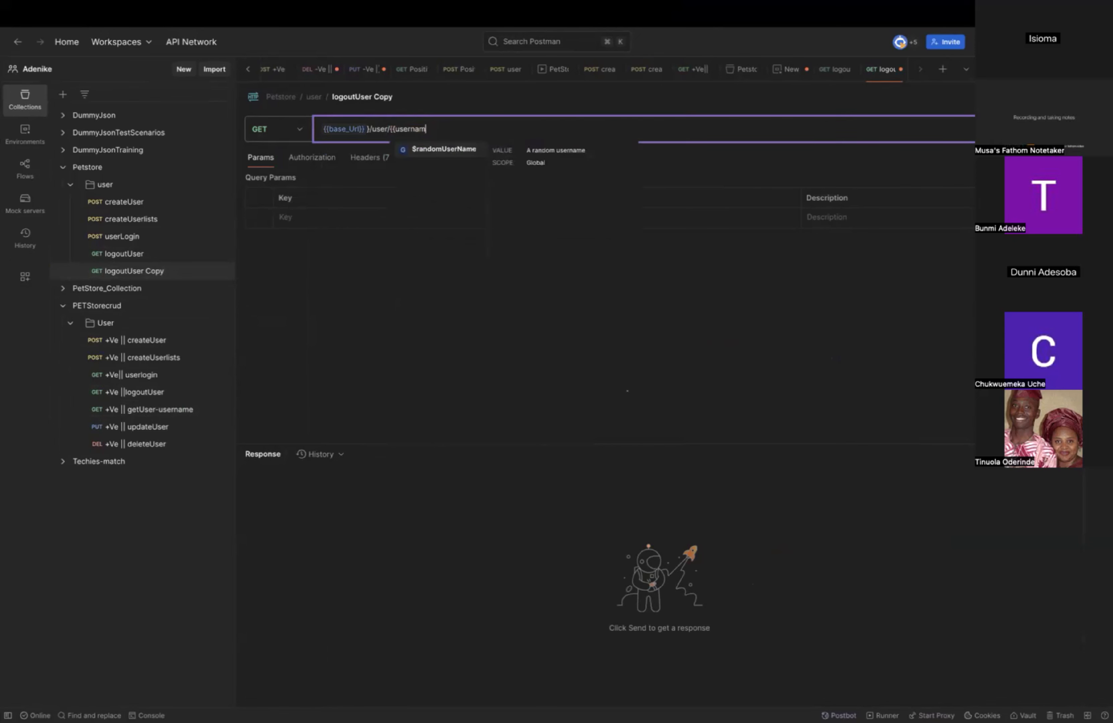
key("BackSpace")
key("BackSpace")
key("BackSpace")
key("BackSpace")
key("BackSpace")
key("BackSpace")
key("BackSpace")
key("BackSpace")
key("BackSpace")
key("BackSpace")
key("BackSpace")
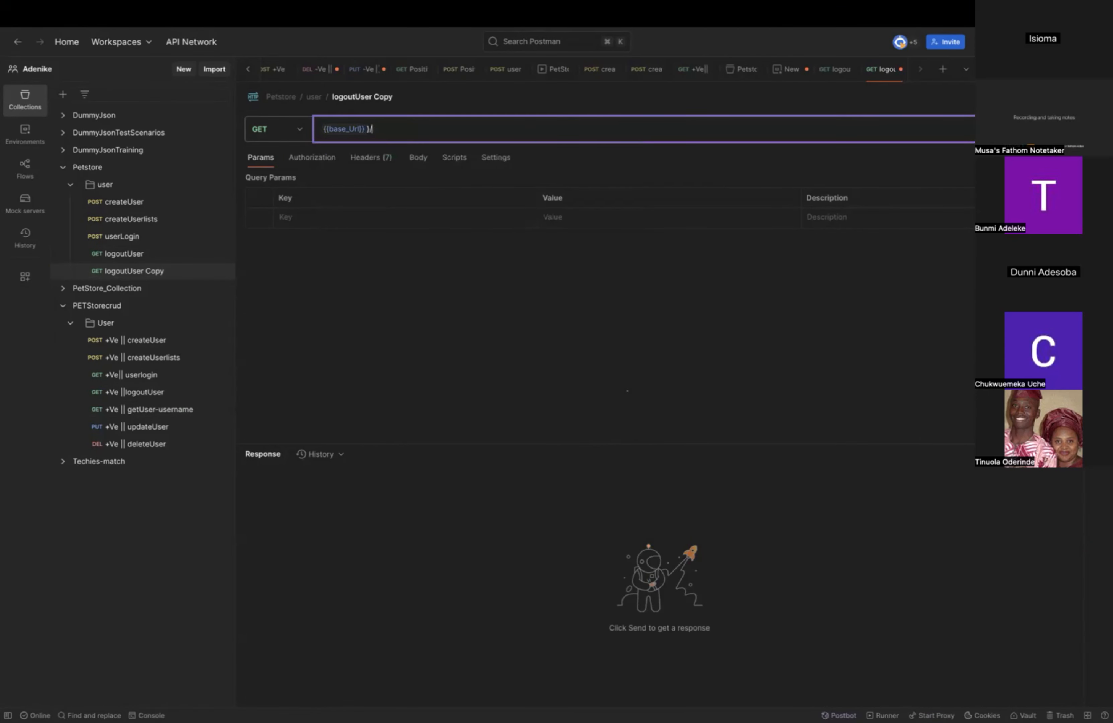
type("user/3")
key("super+Return")
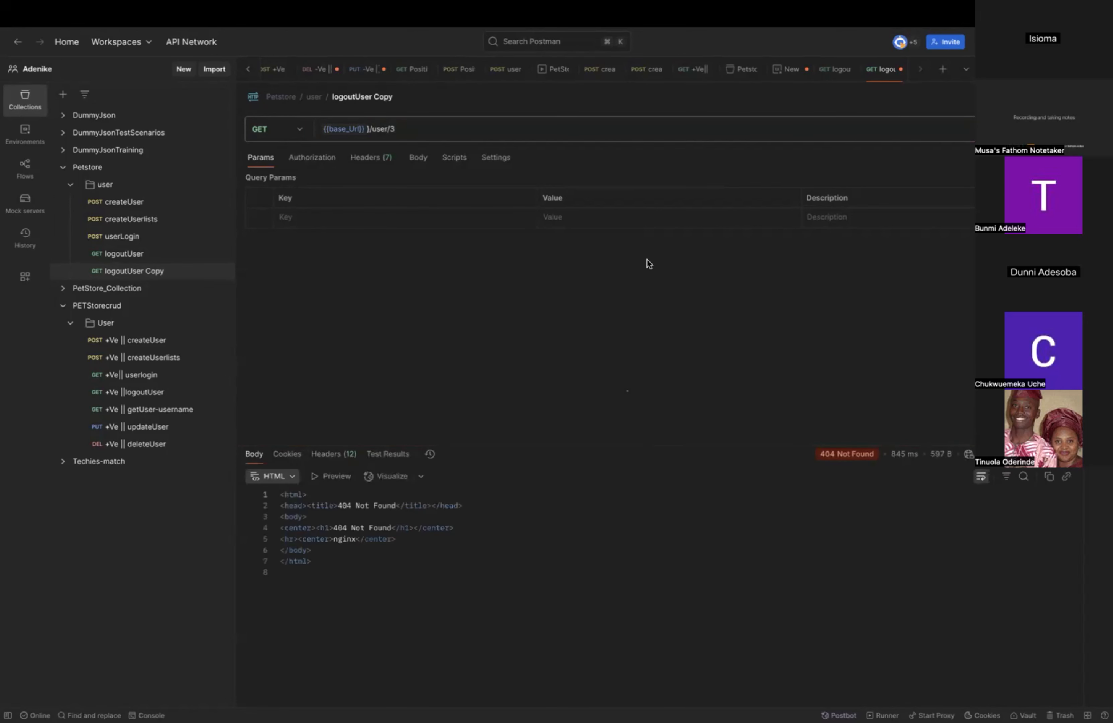
Switch to the Swagger UI page in Chrome and examine the parameters of the PUT /user/{username} endpoint.
mouse_move(331, 127)
key("ctrl+Left")
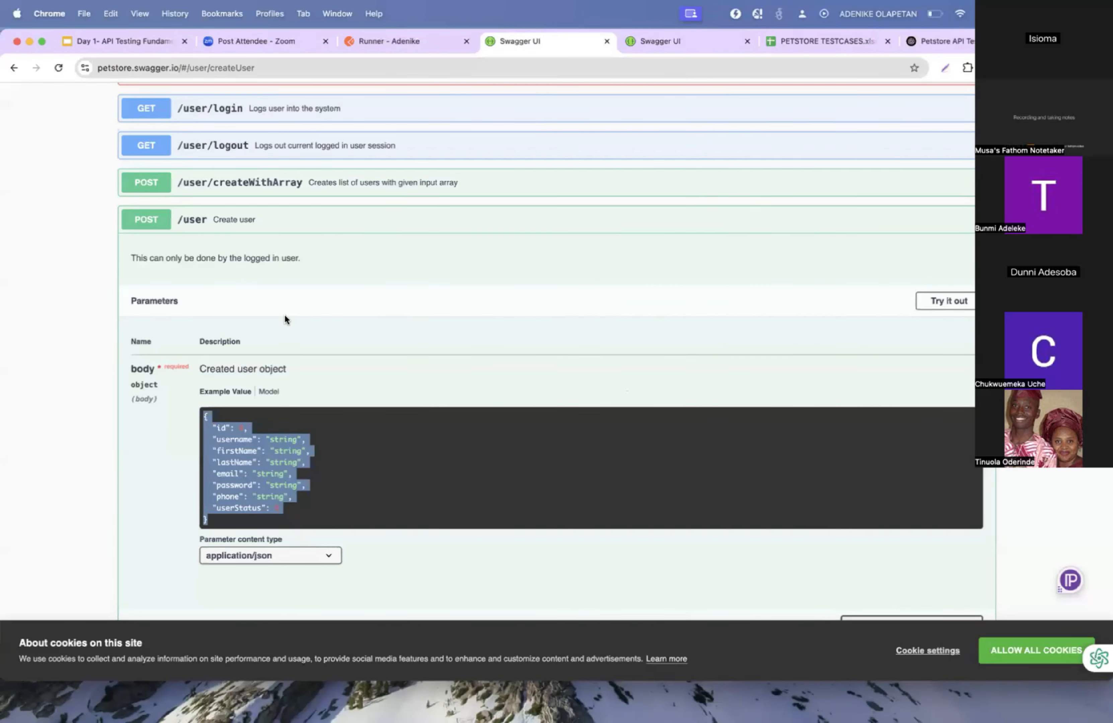
scroll(285, 319, "down", 10)
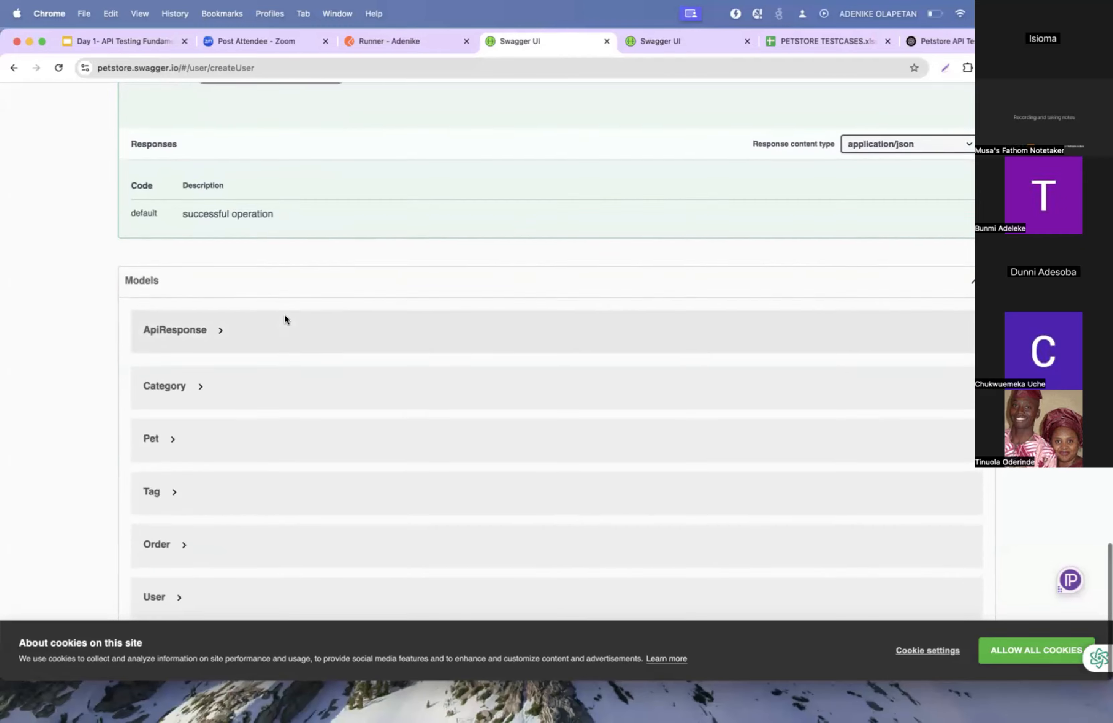
scroll(285, 319, "up", 20)
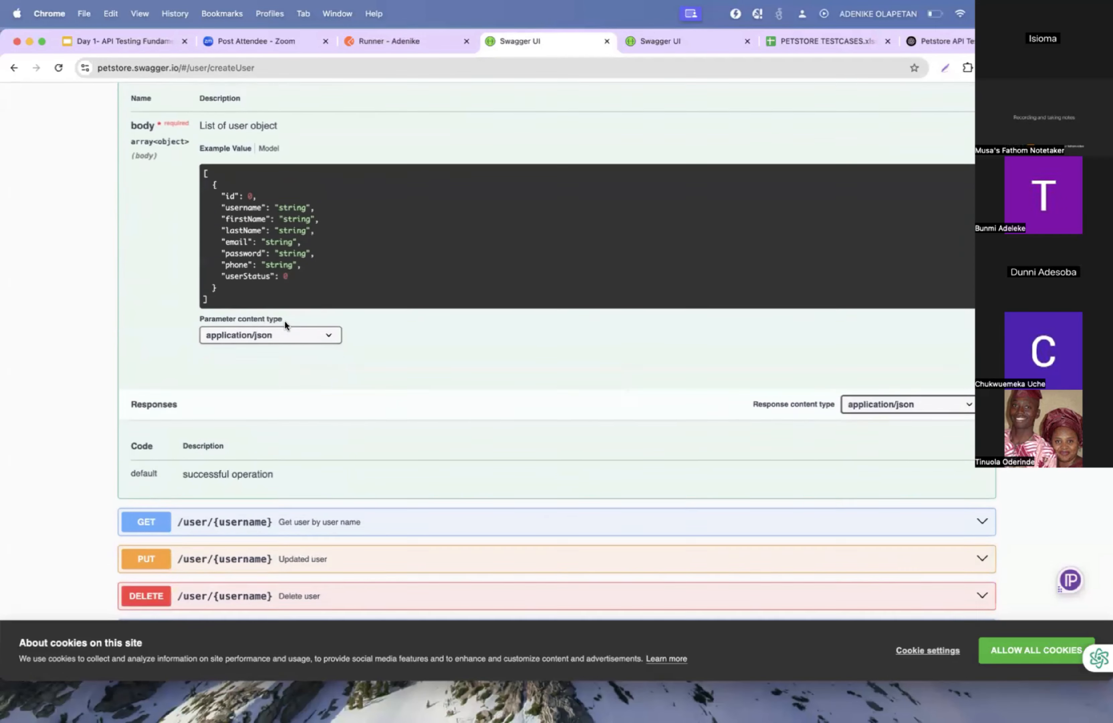
scroll(285, 325, "down", 4)
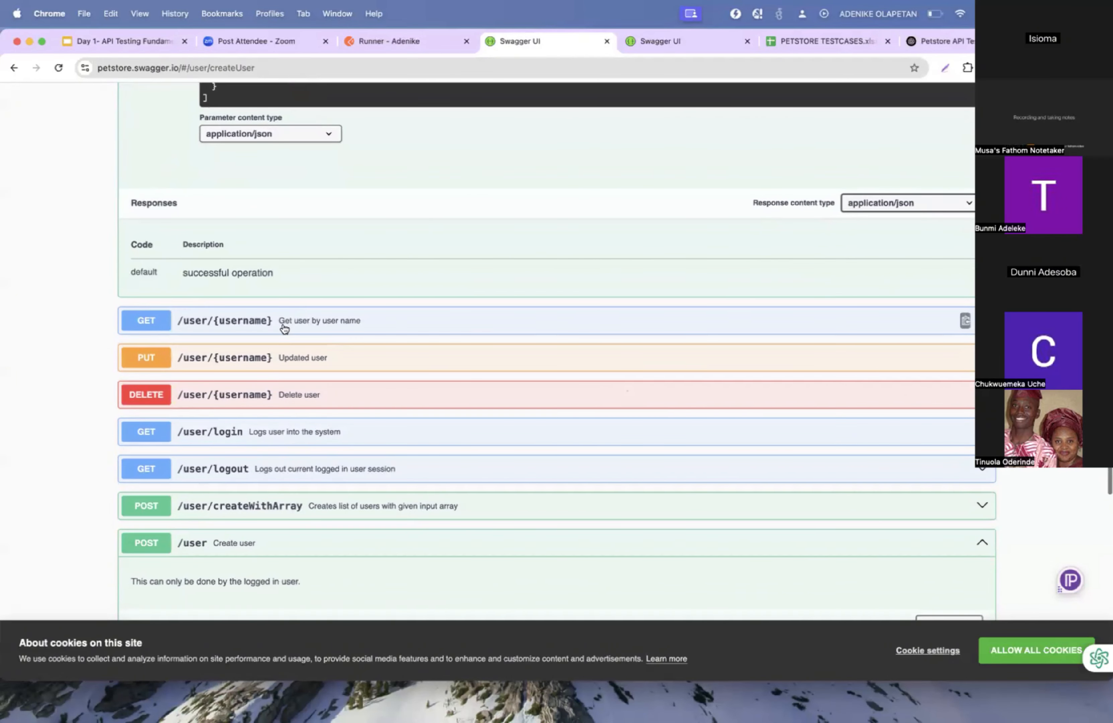
left_click(281, 358)
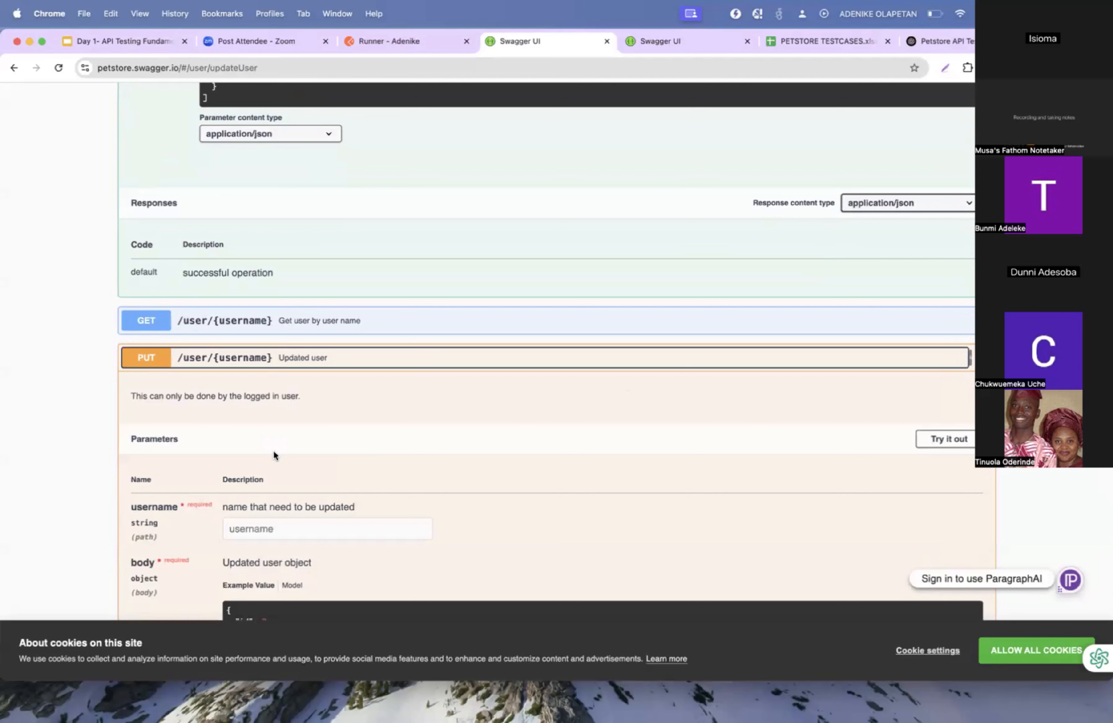
scroll(273, 449, "down", 2)
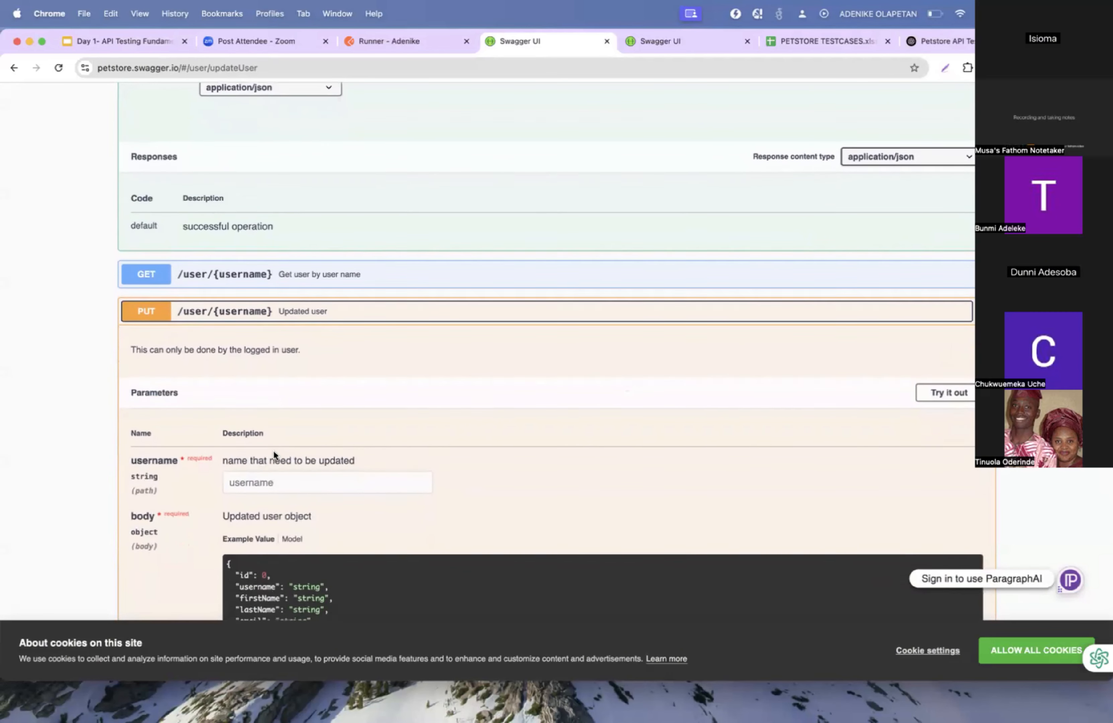
scroll(274, 452, "down", 1)
scroll(274, 454, "down", 1)
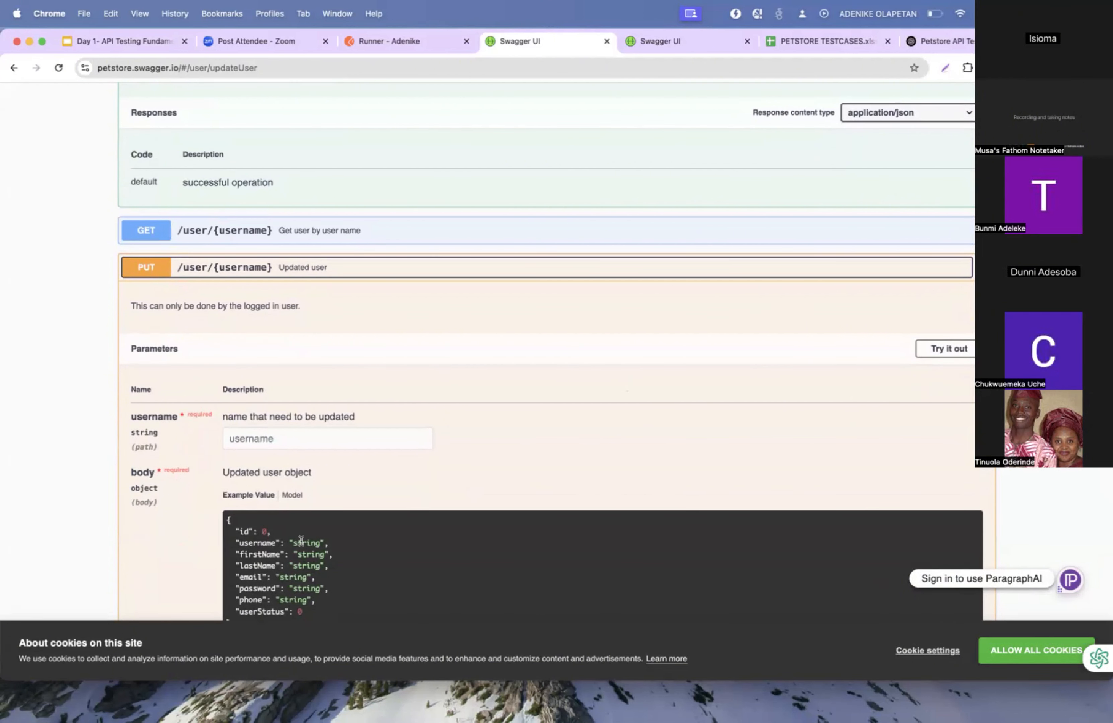
Return to Postman and look up the username value in the Petstore createUser request's body.
key("ctrl+Right")
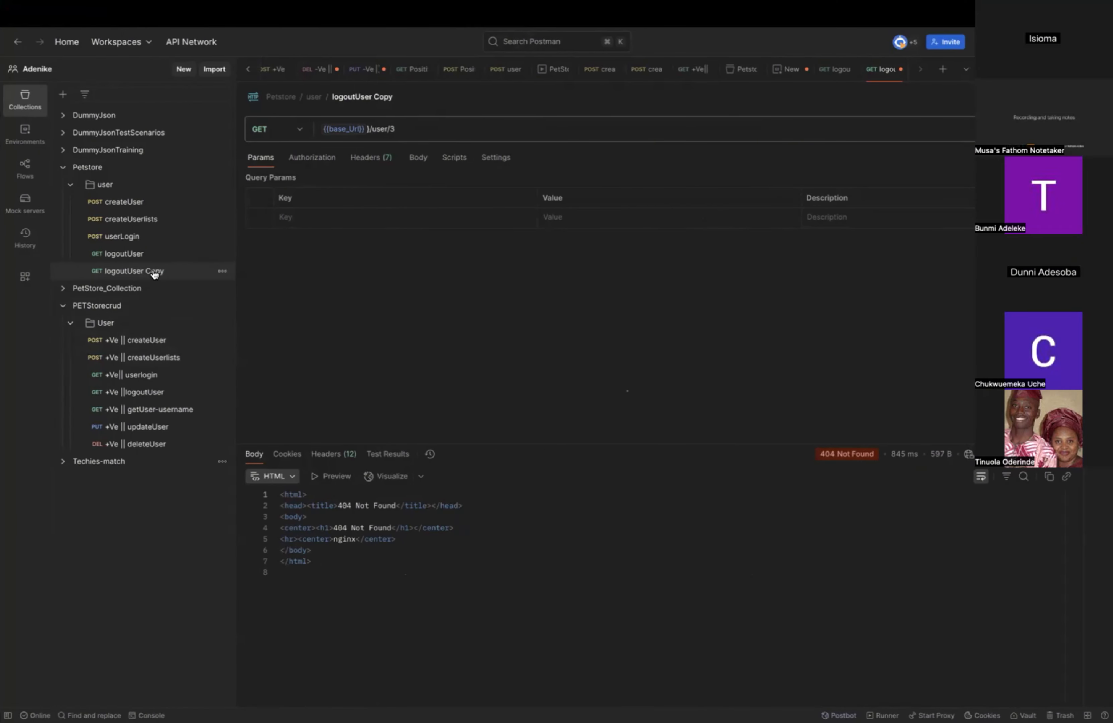
left_click(123, 203)
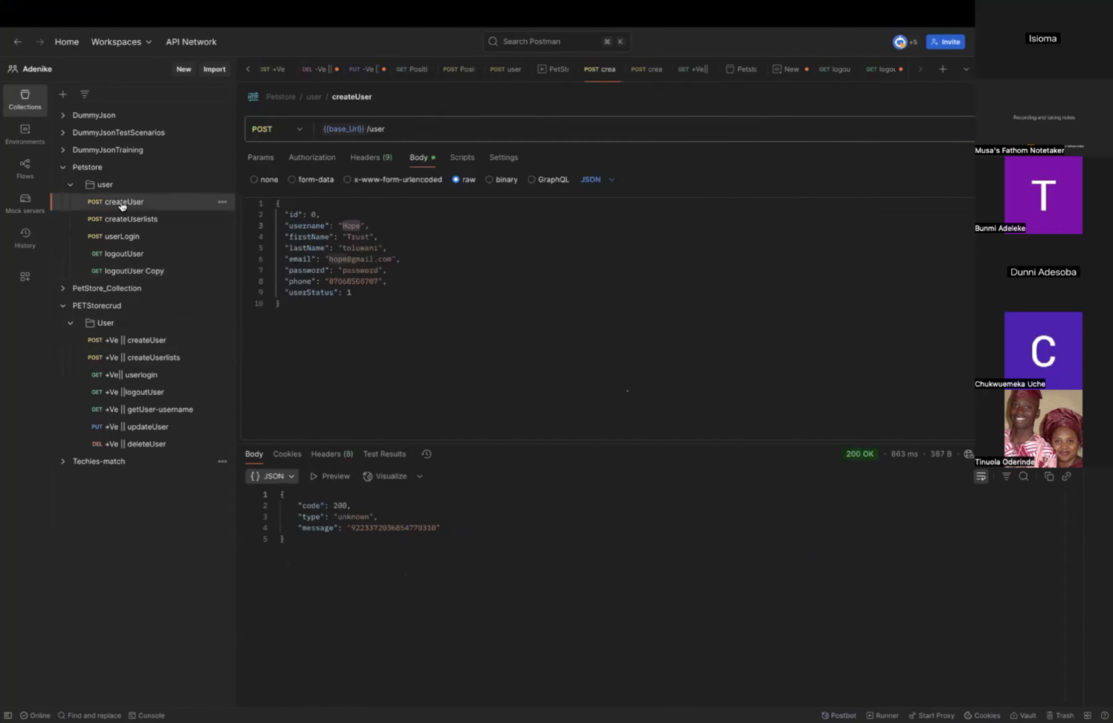
double_click(350, 226)
triple_click(350, 226)
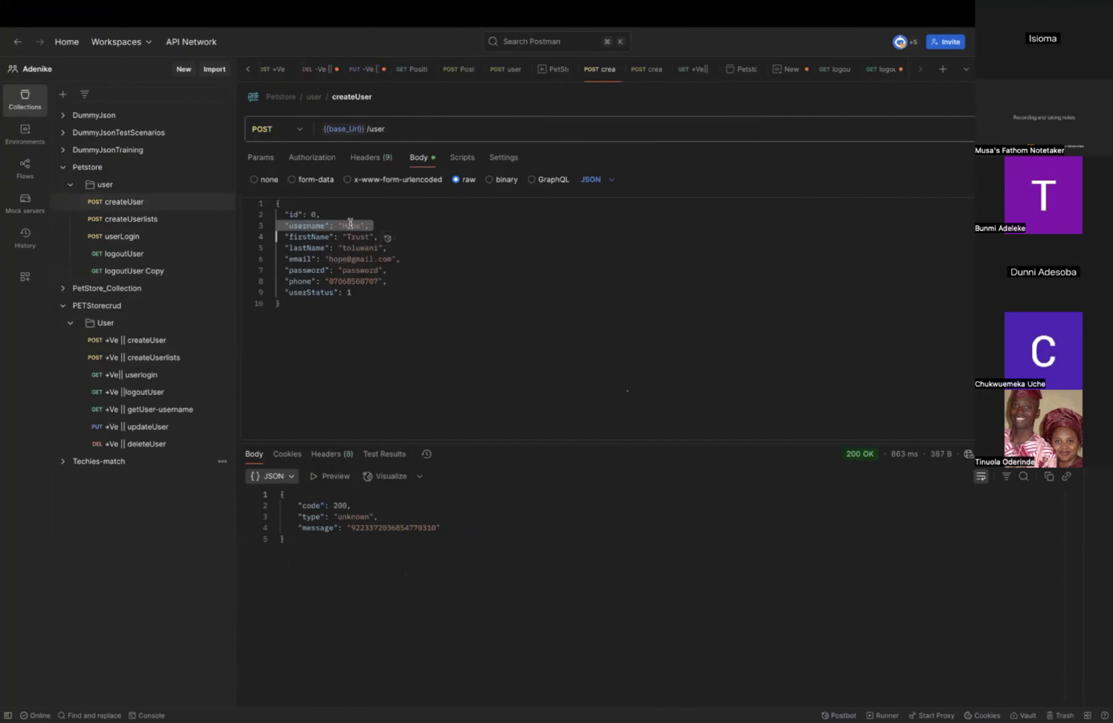
double_click(350, 224)
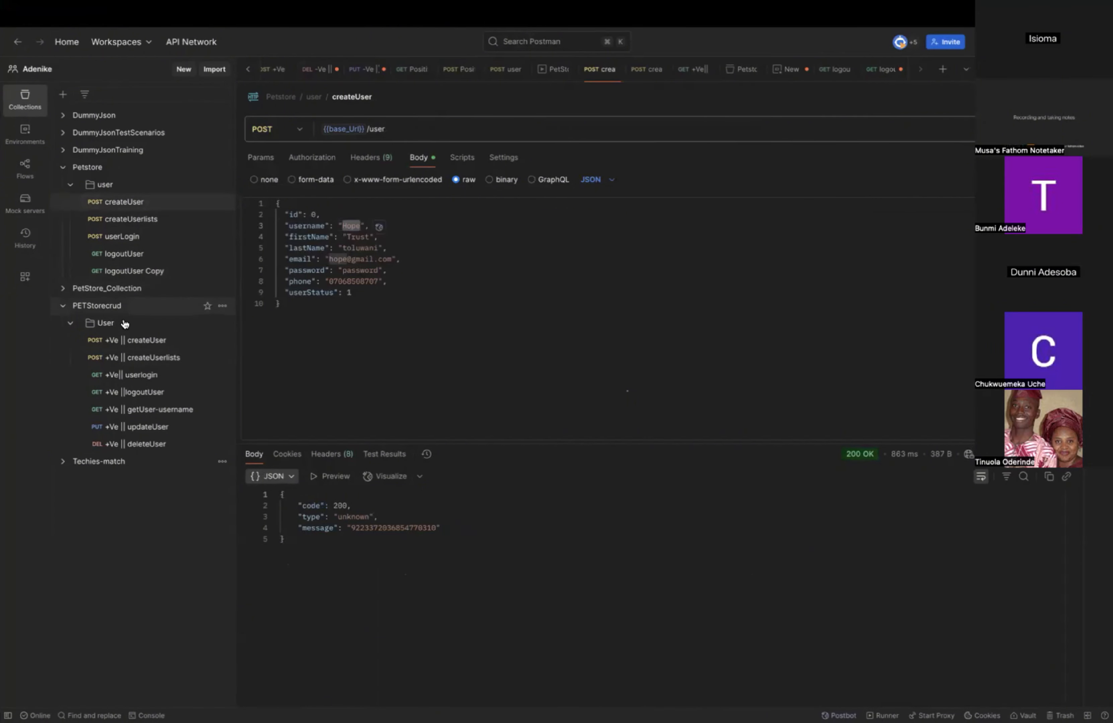
Rename the logoutUser Copy request as getUsername.
left_click(150, 274)
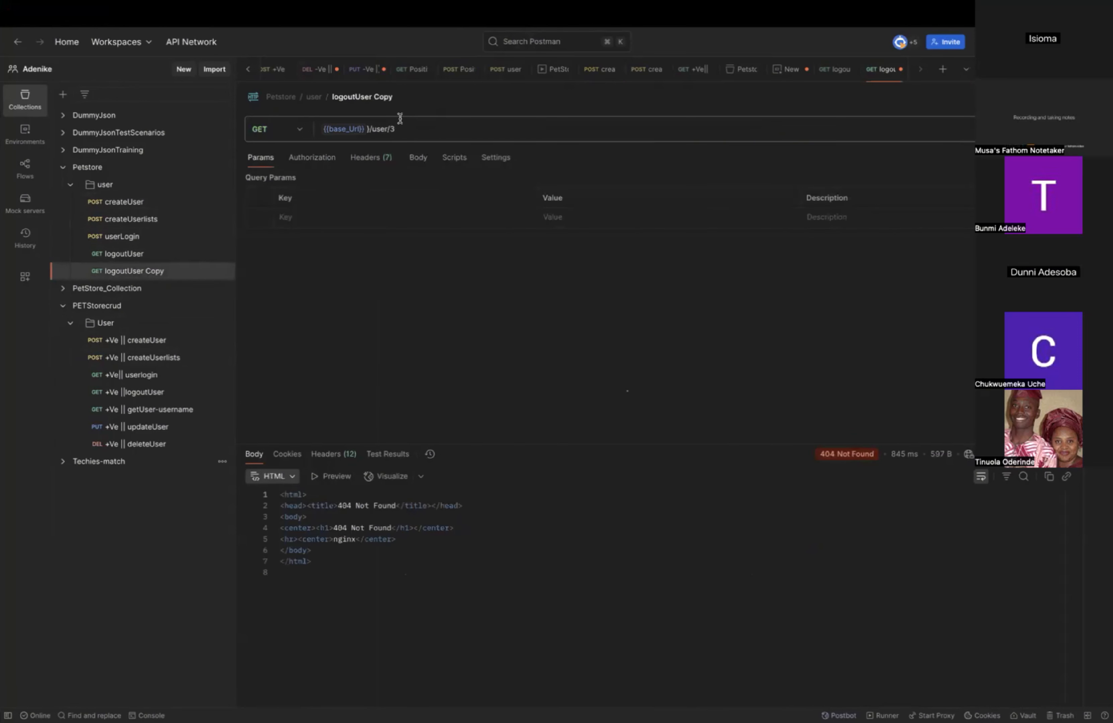
left_click(377, 99)
left_click(377, 99)
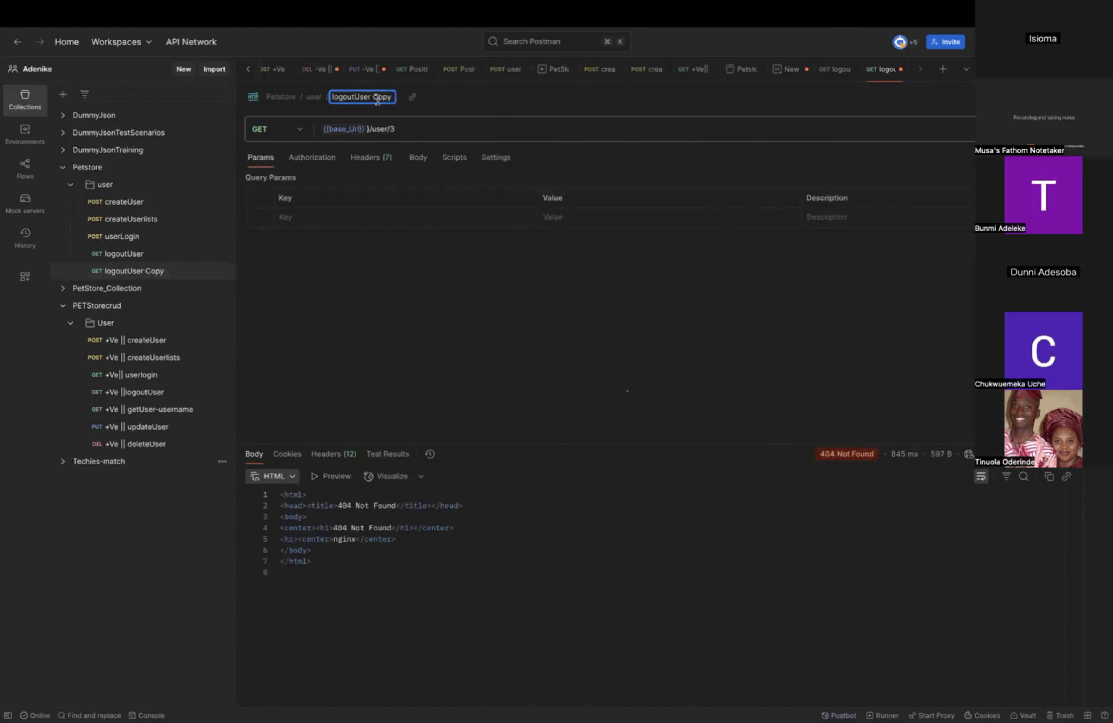
type("getUsername")
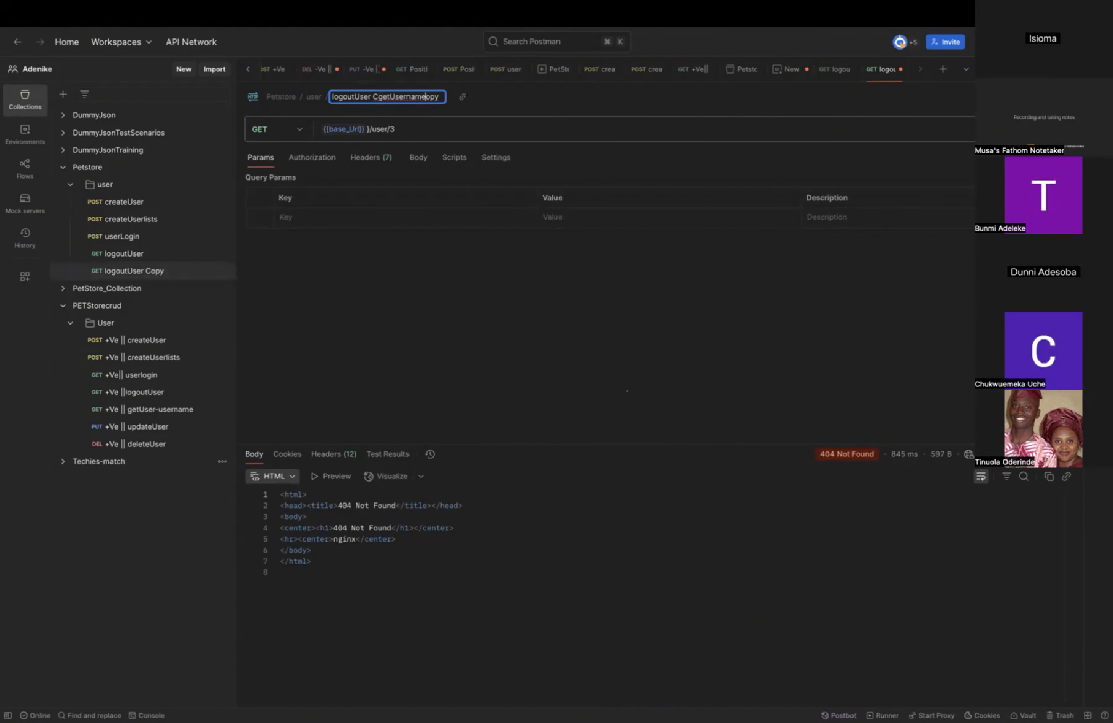
double_click(377, 99)
left_click(363, 97)
triple_click(363, 97)
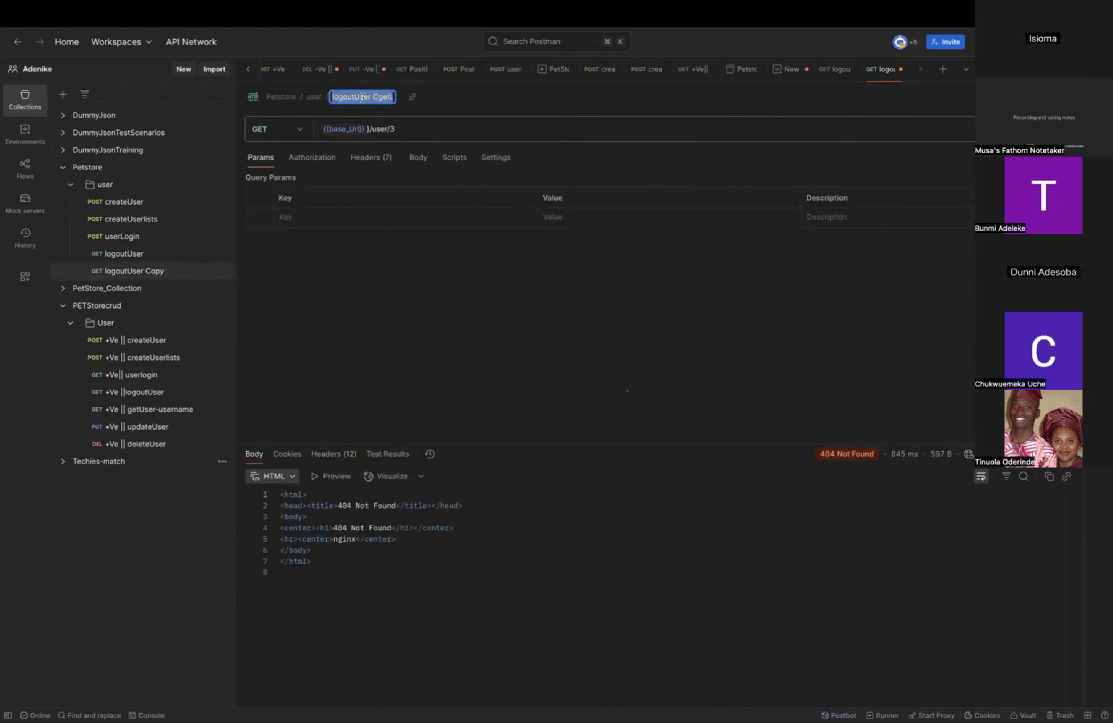
type("getUser")
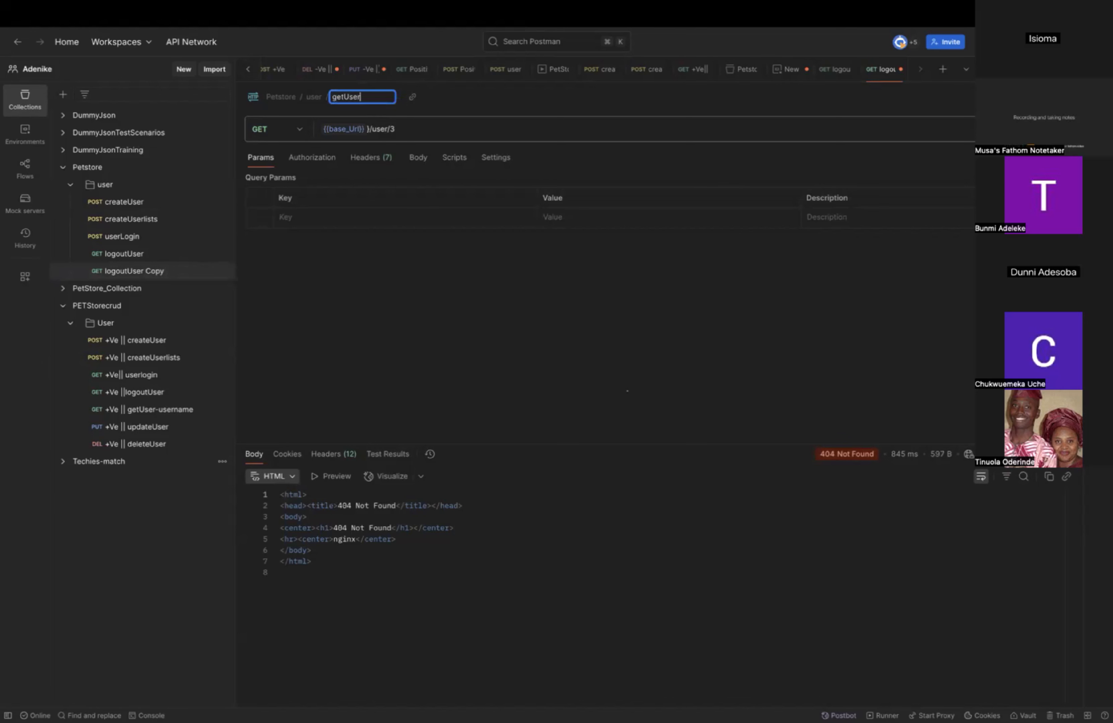
type("name")
key("Return")
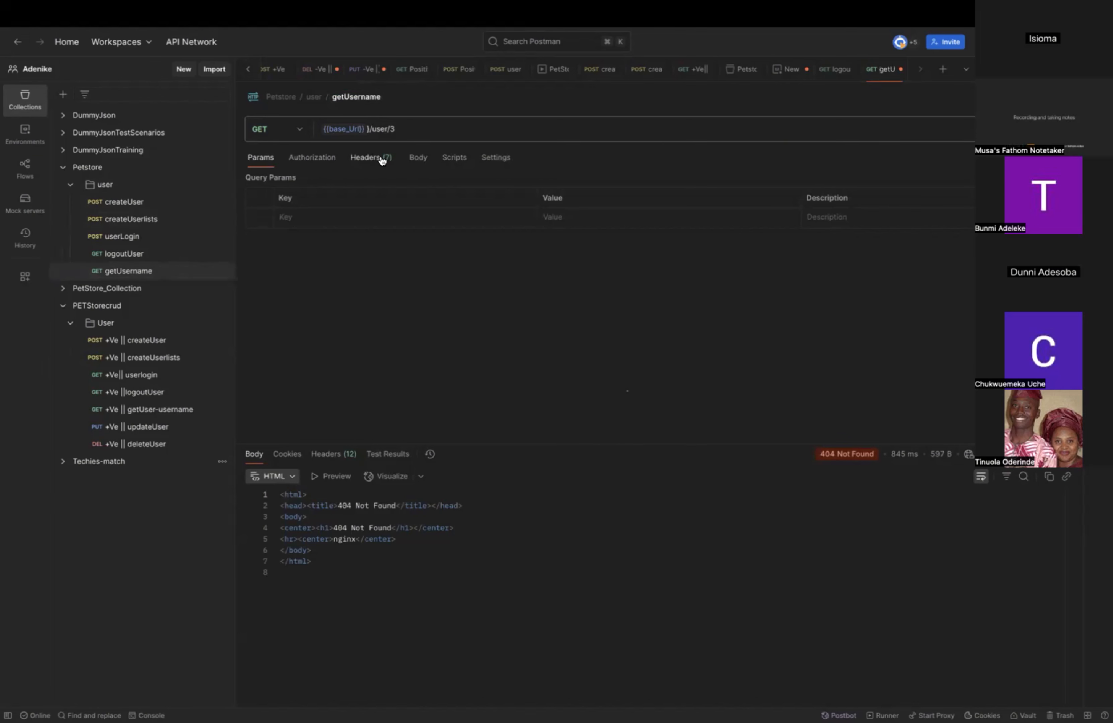
Replace the 3 at the end of the getUsername request's URL with the username from the createUser body and send the request.
left_click(398, 128)
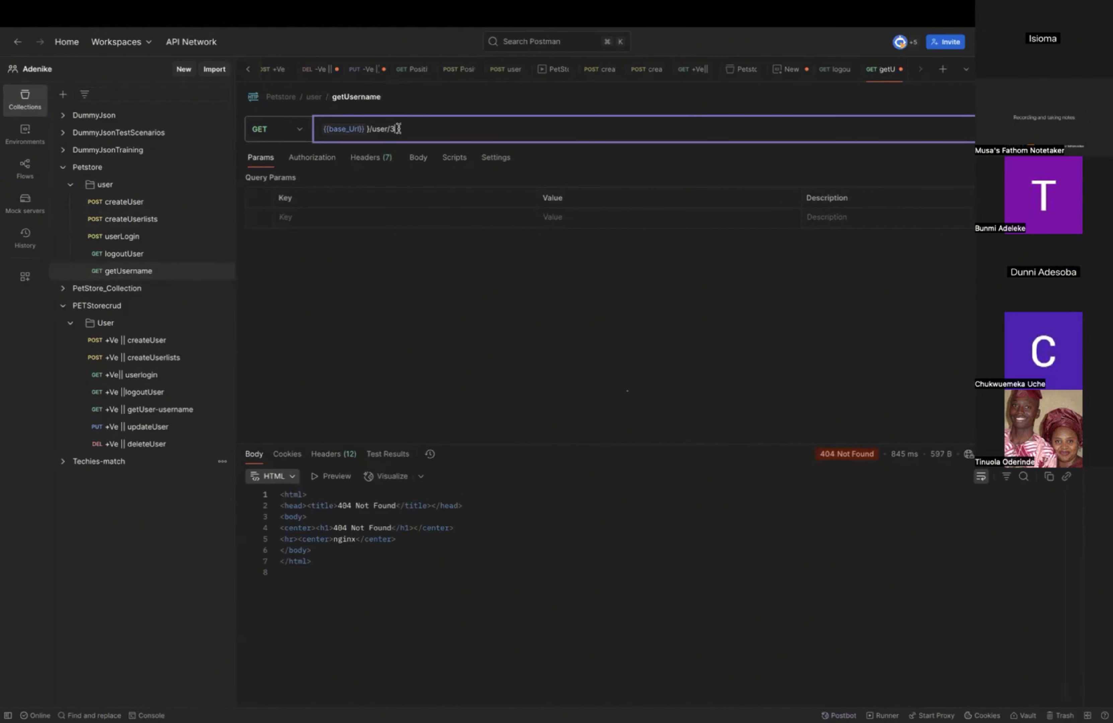
key("BackSpace")
type("H")
key("BackSpace")
type("Hope")
key("Return")
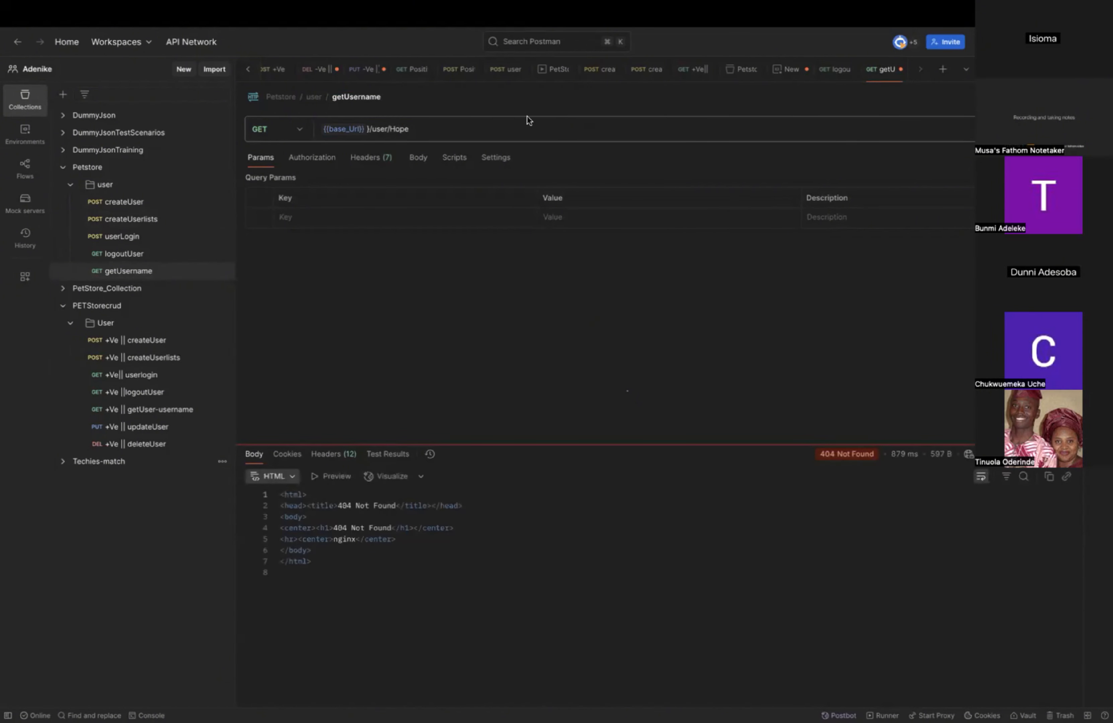
Remove the username from the end of the getUsername request's URL.
left_click(479, 130)
key("BackSpace")
key("BackSpace")
key("BackSpace")
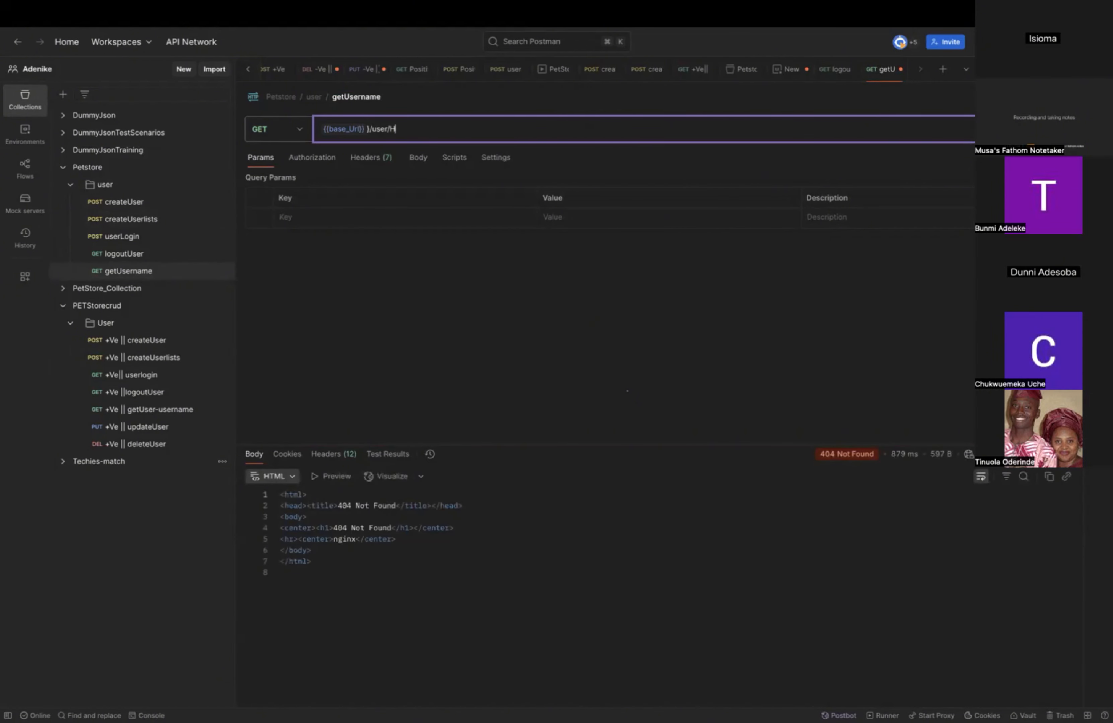
key("BackSpace")
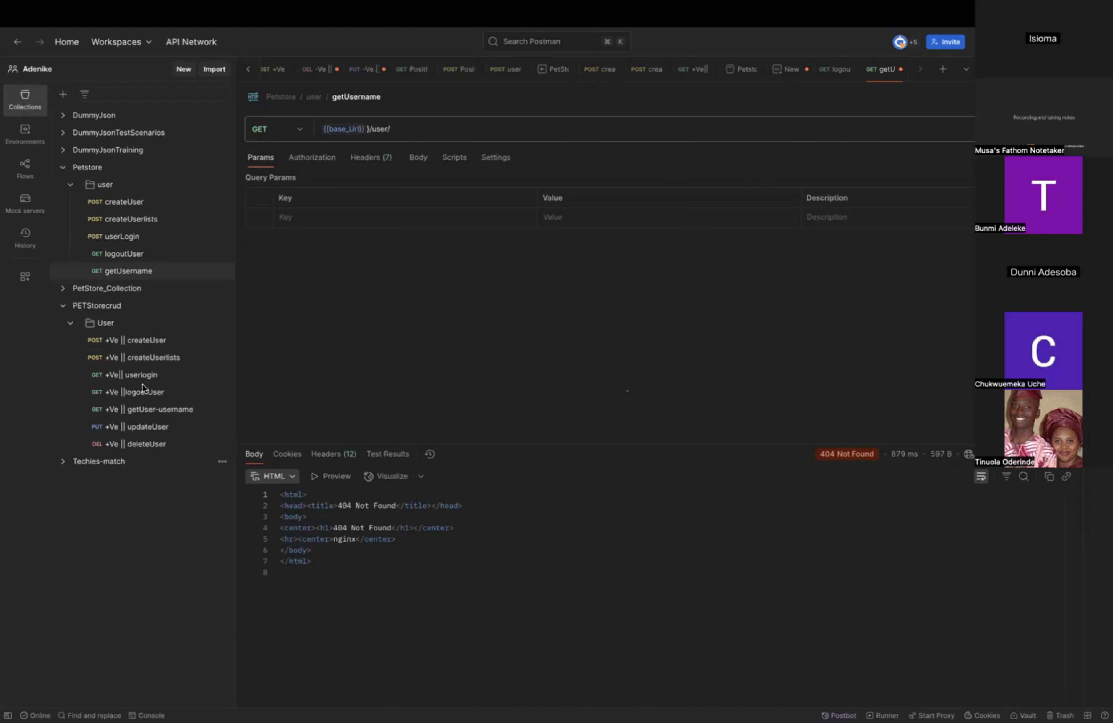
Send the PETStorecrud getUser-username request and inspect the username2 variable in its URL.
left_click(157, 412)
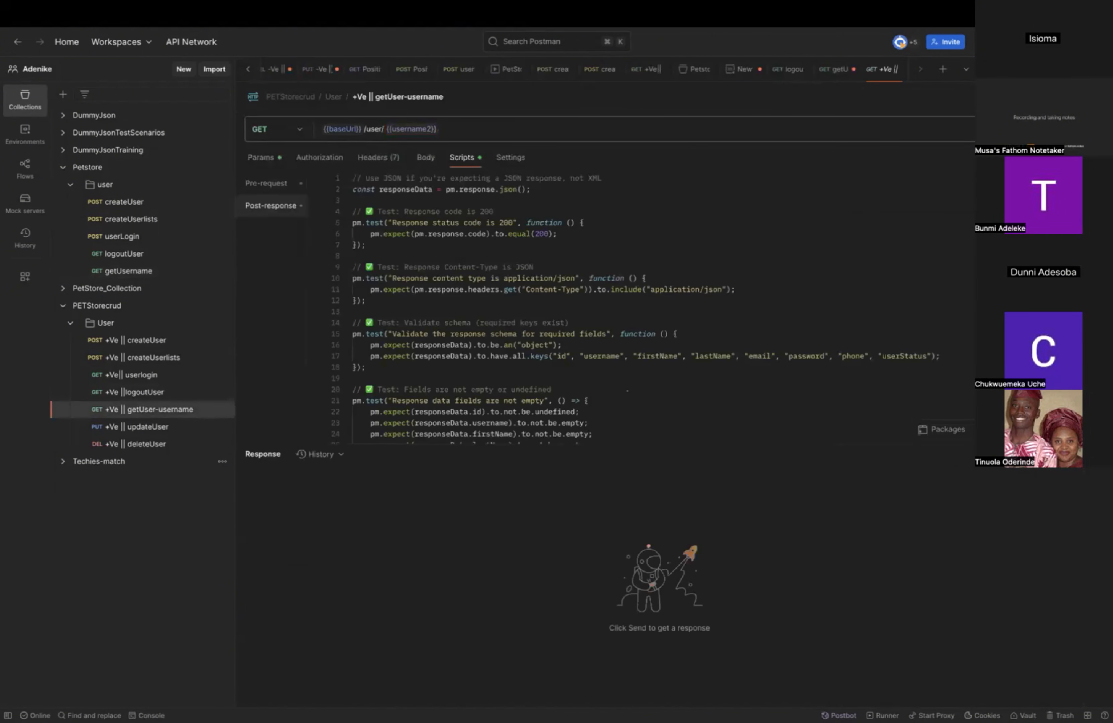
key("super+Return")
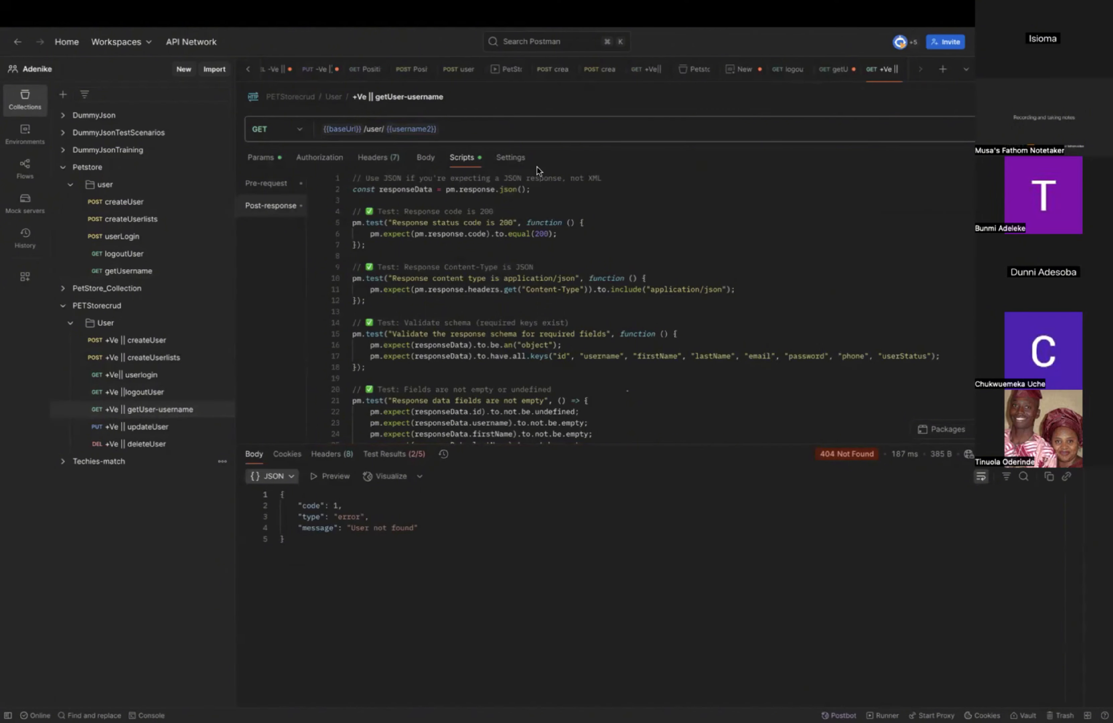
mouse_move(408, 132)
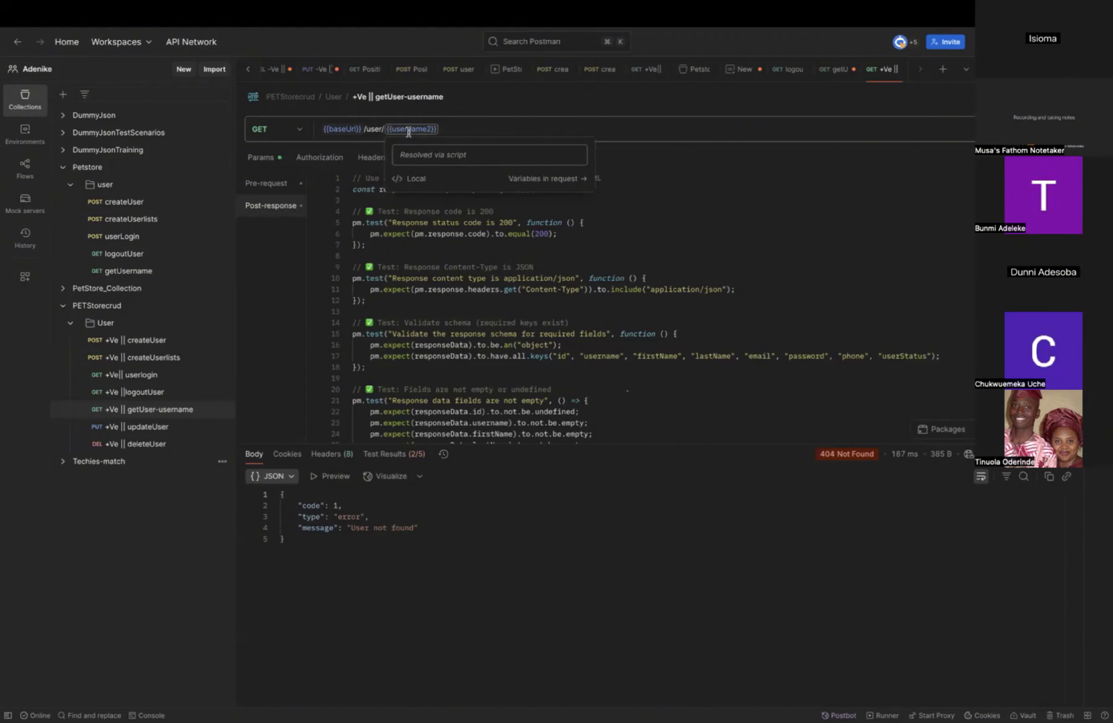
Compare the createUser bodies of the Petstore and PETStorecrud collections and resend the Petstore createUser request.
left_click(144, 203)
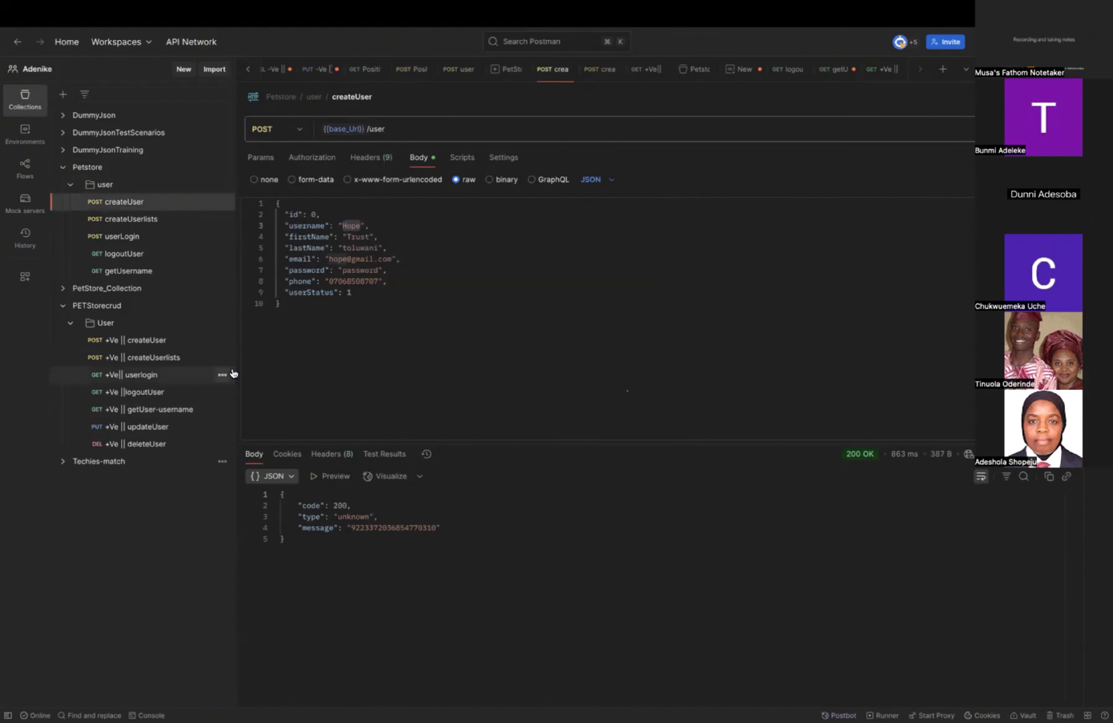
left_click(147, 344)
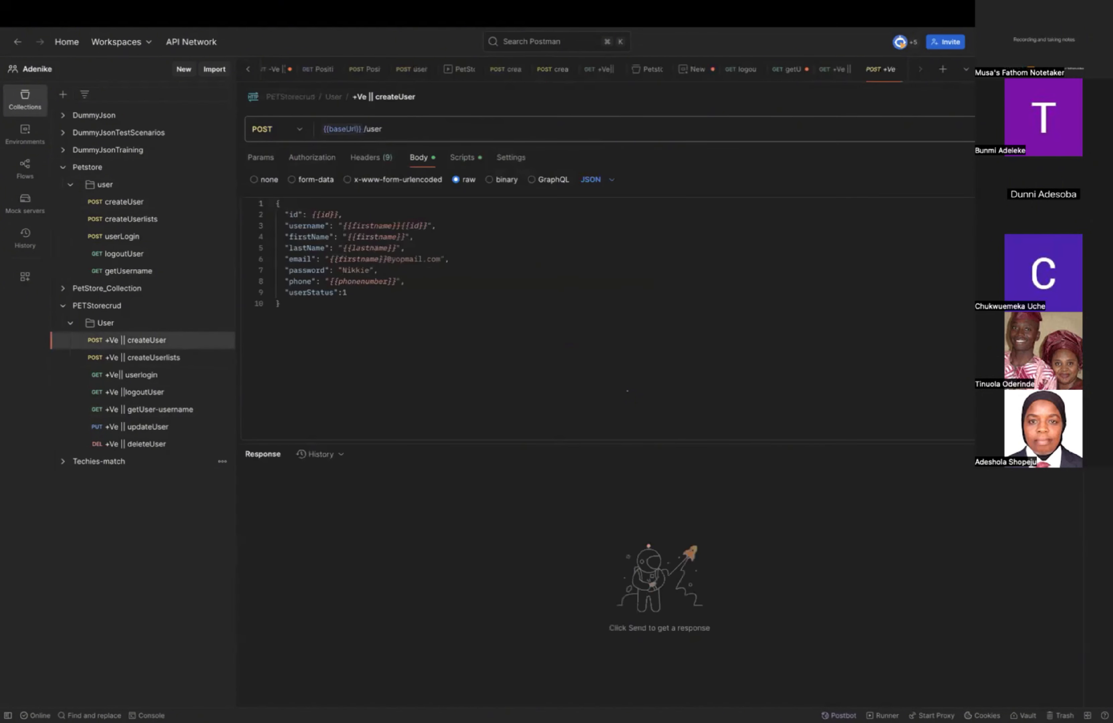
left_click(172, 201)
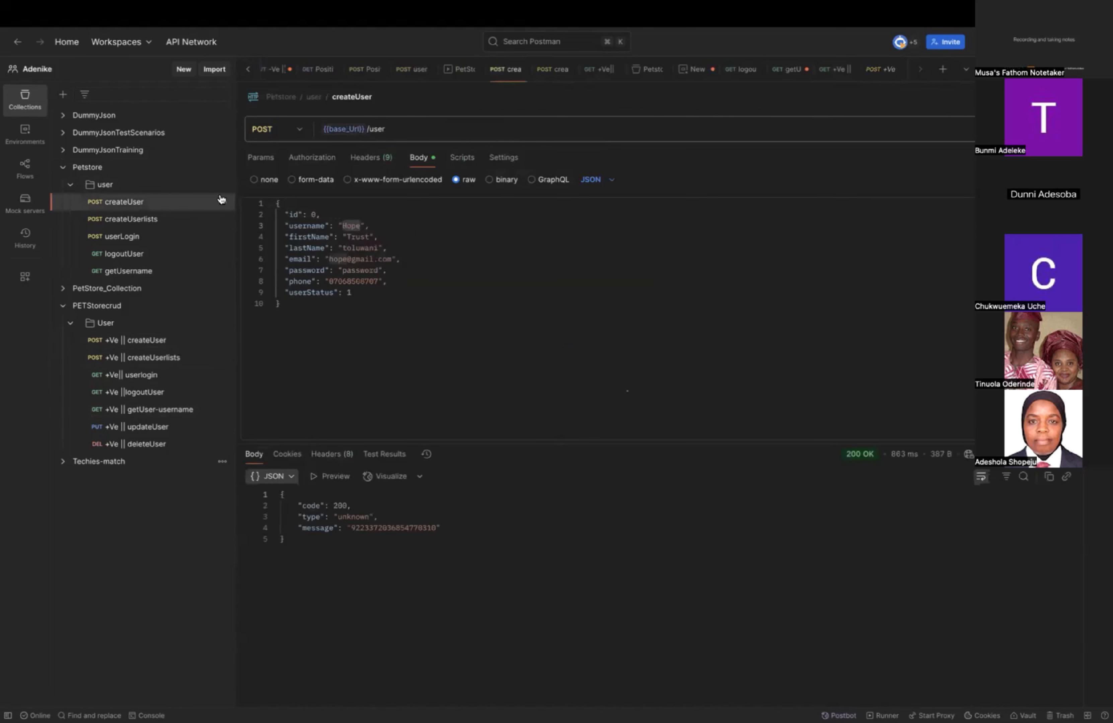
left_click(1036, 129)
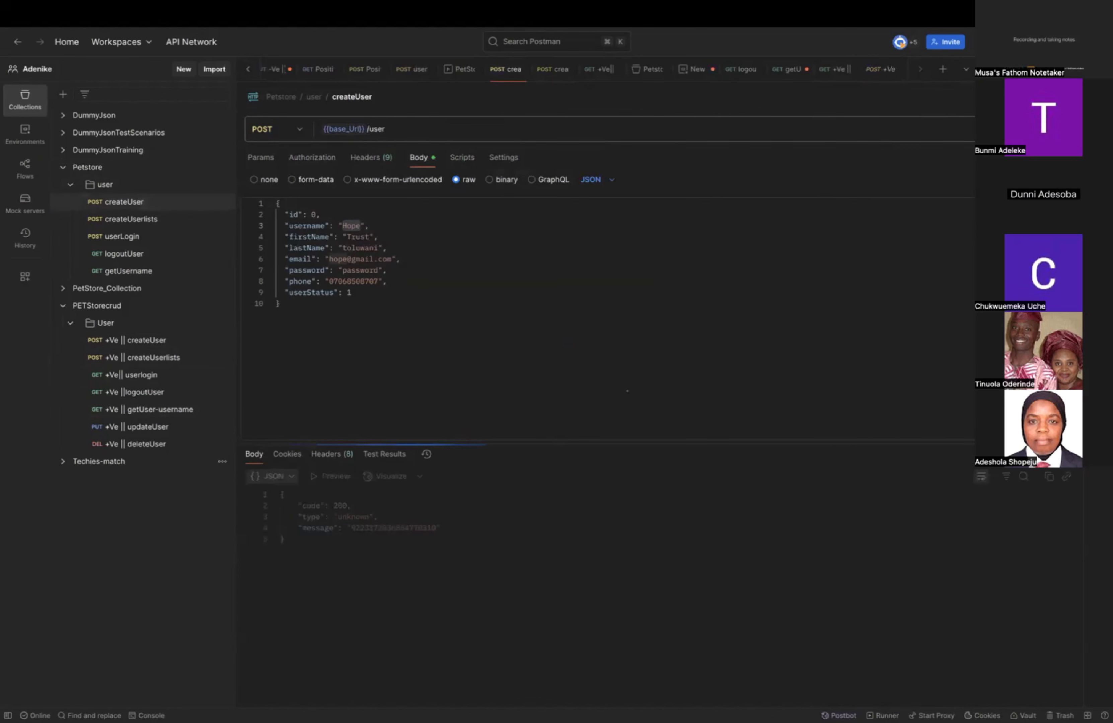
Send the Petstore createUserlists request and open the userLogin request below it.
left_click(154, 227)
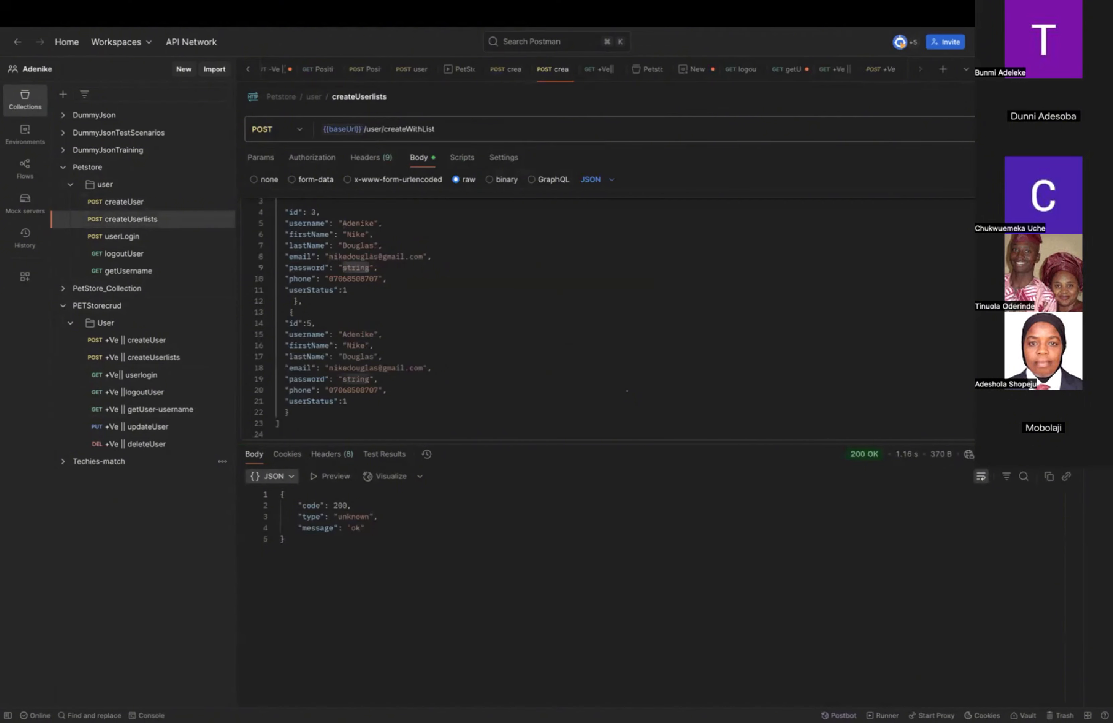
key("super+Return")
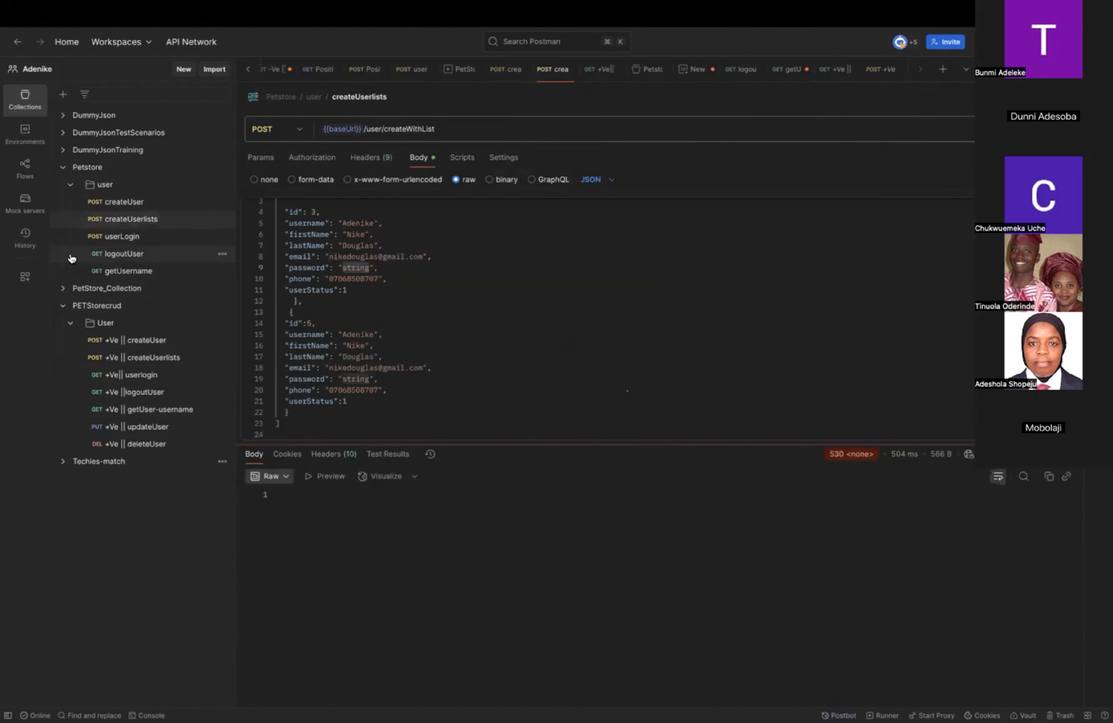
left_click(146, 236)
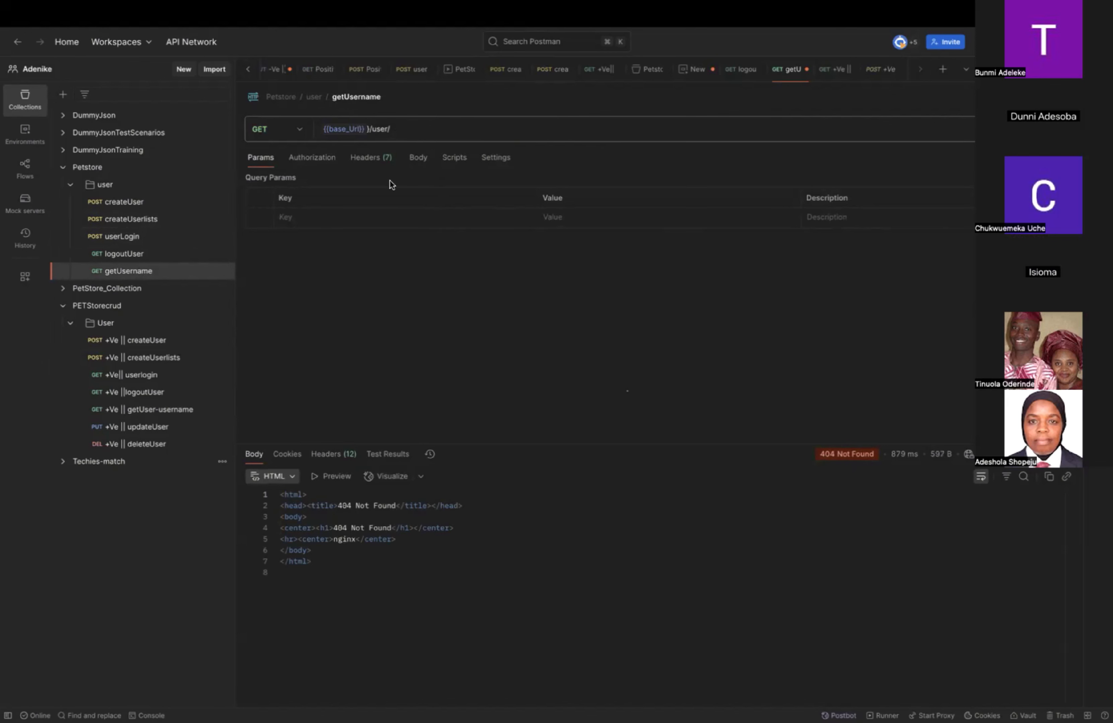
Add a username query parameter to the getUsername request, using the username from the createUser body as its value, and send the request.
left_click(372, 220)
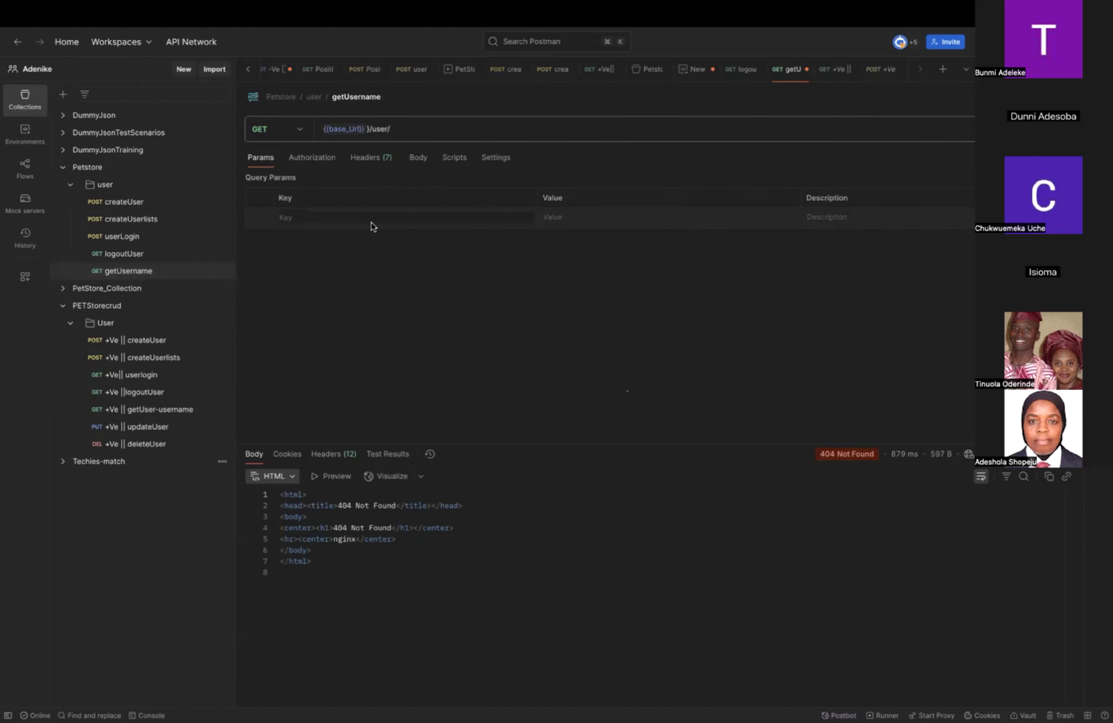
type("username")
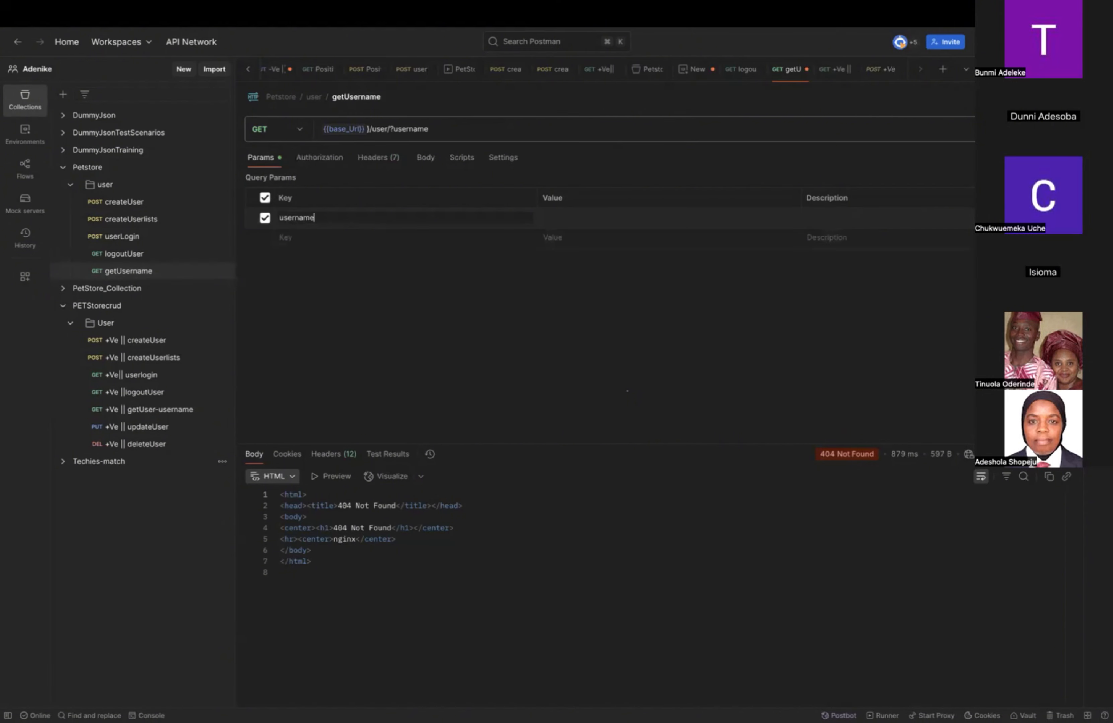
left_click(634, 225)
left_click(118, 204)
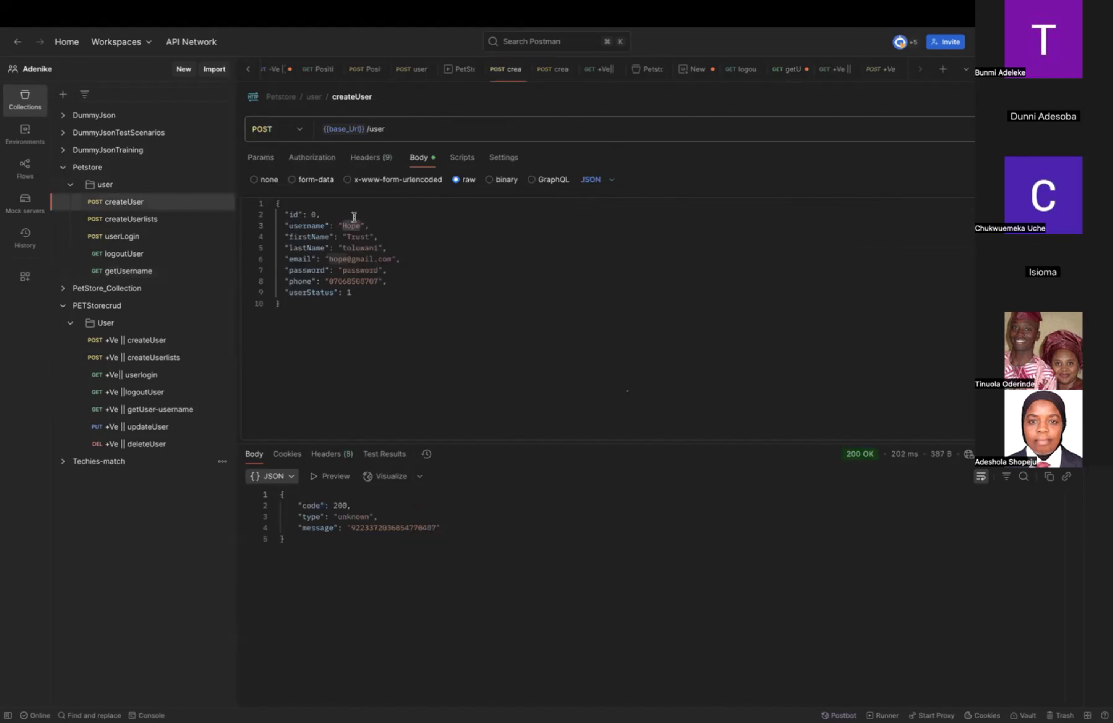
double_click(349, 224)
key("ctrl+c")
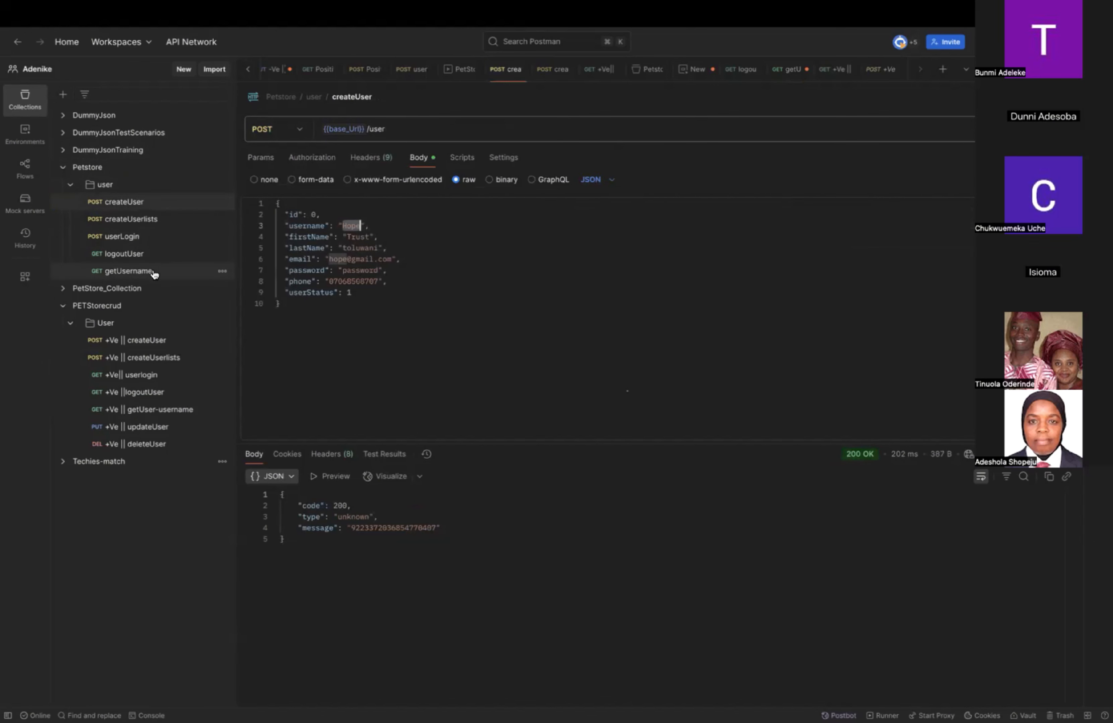
left_click(188, 263)
left_click(561, 223)
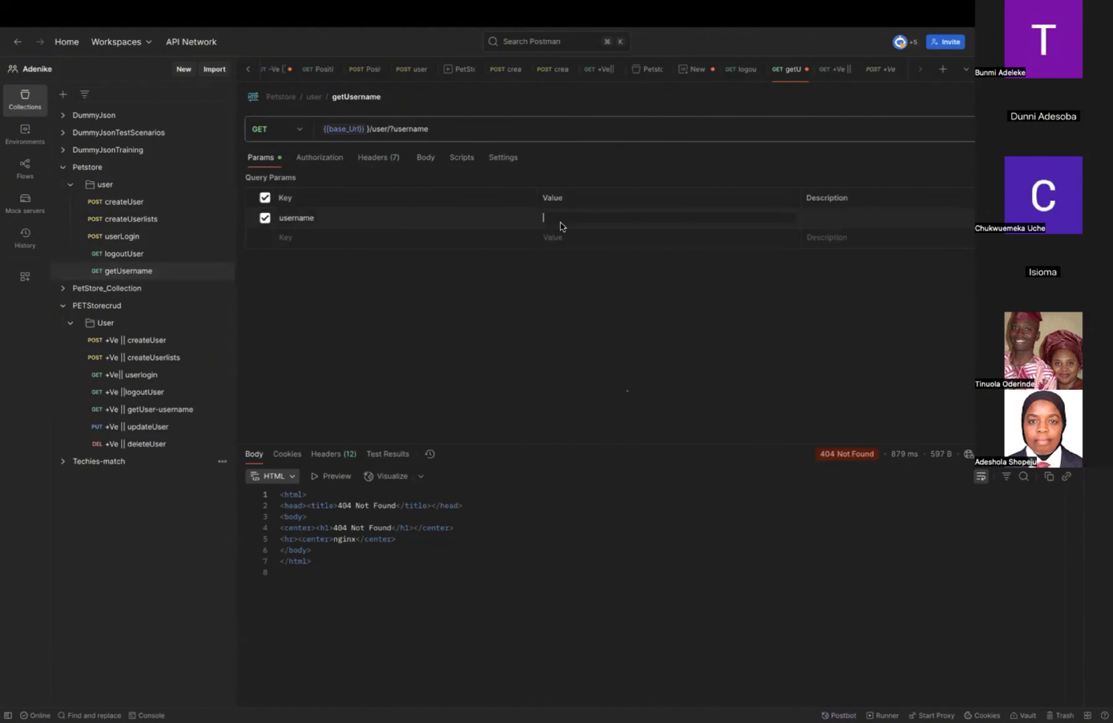
key("ctrl+v")
key("super+Return")
Change the getUsername request's method to POST and send it.
left_click(302, 138)
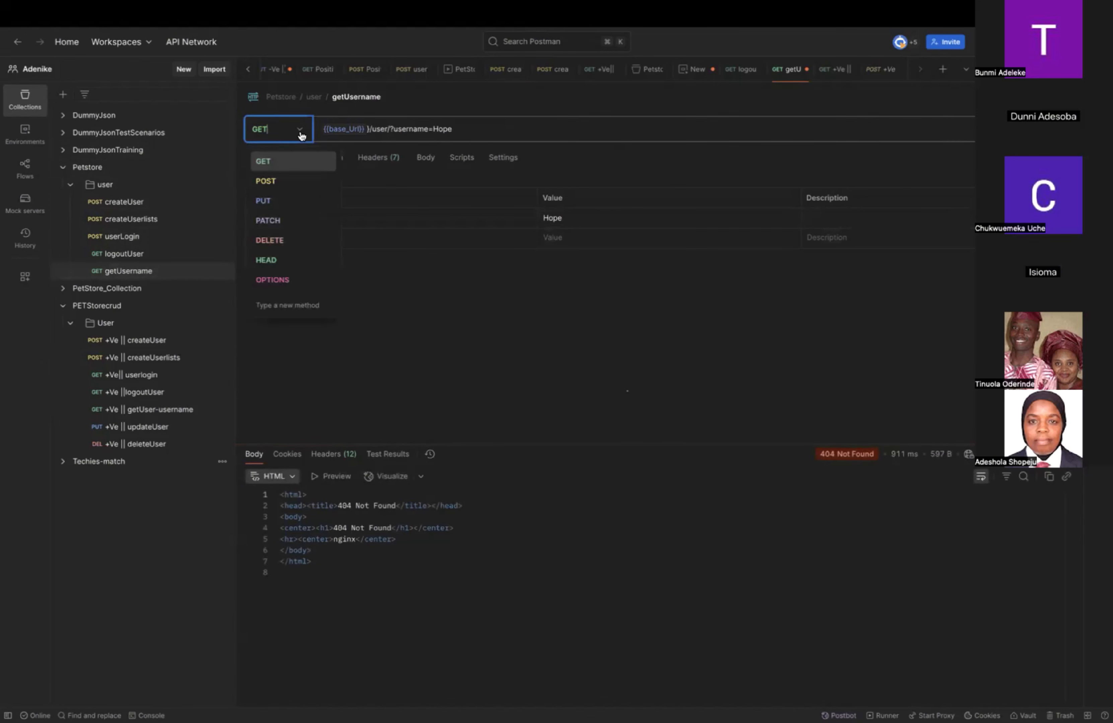
left_click(273, 188)
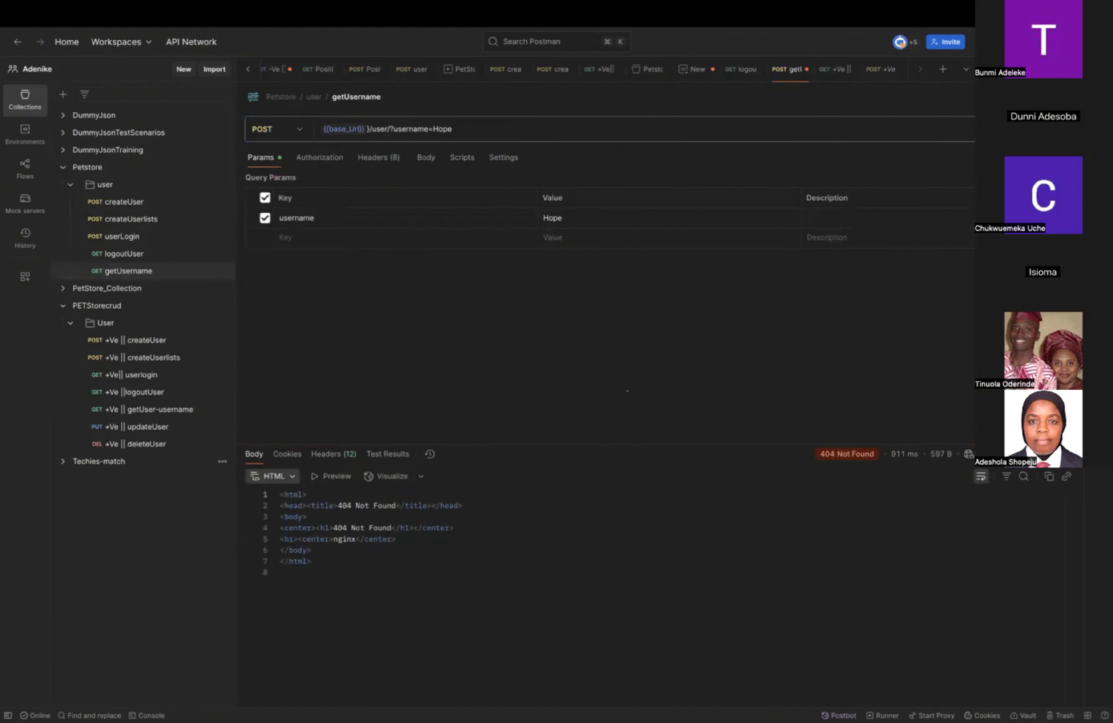
key("super+Return")
Review the PETStorecrud getUser-username request and the PUT /user/{username} documentation on the Swagger UI page in Chrome, returning to Postman.
left_click(158, 412)
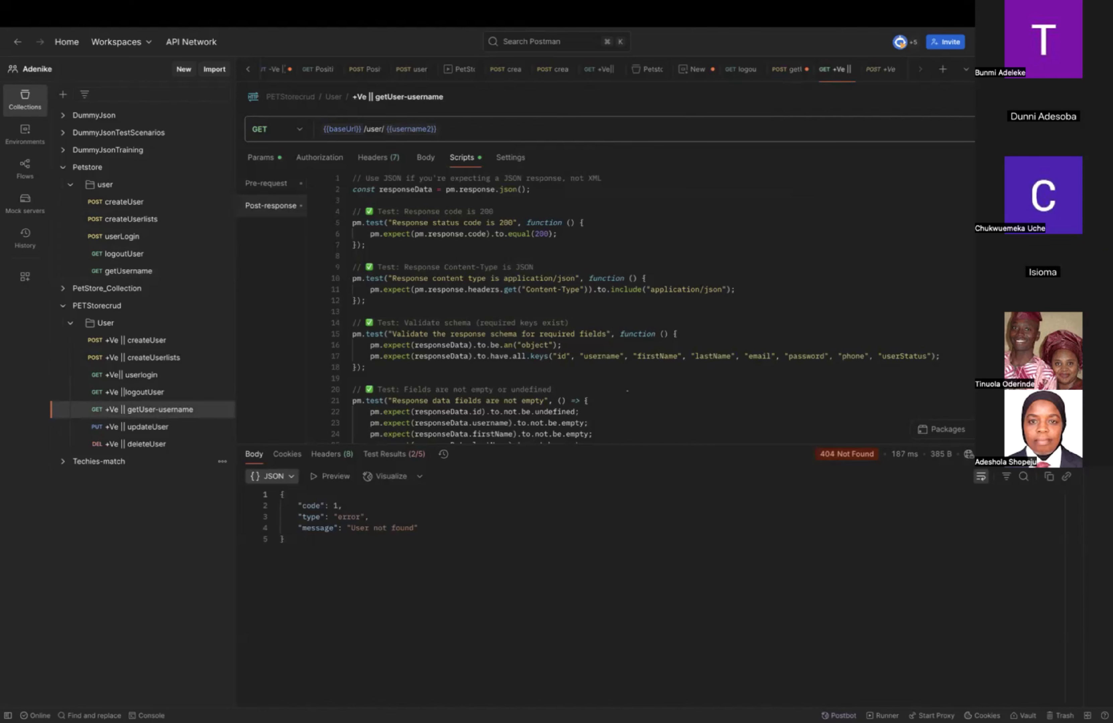
key("ctrl+Left")
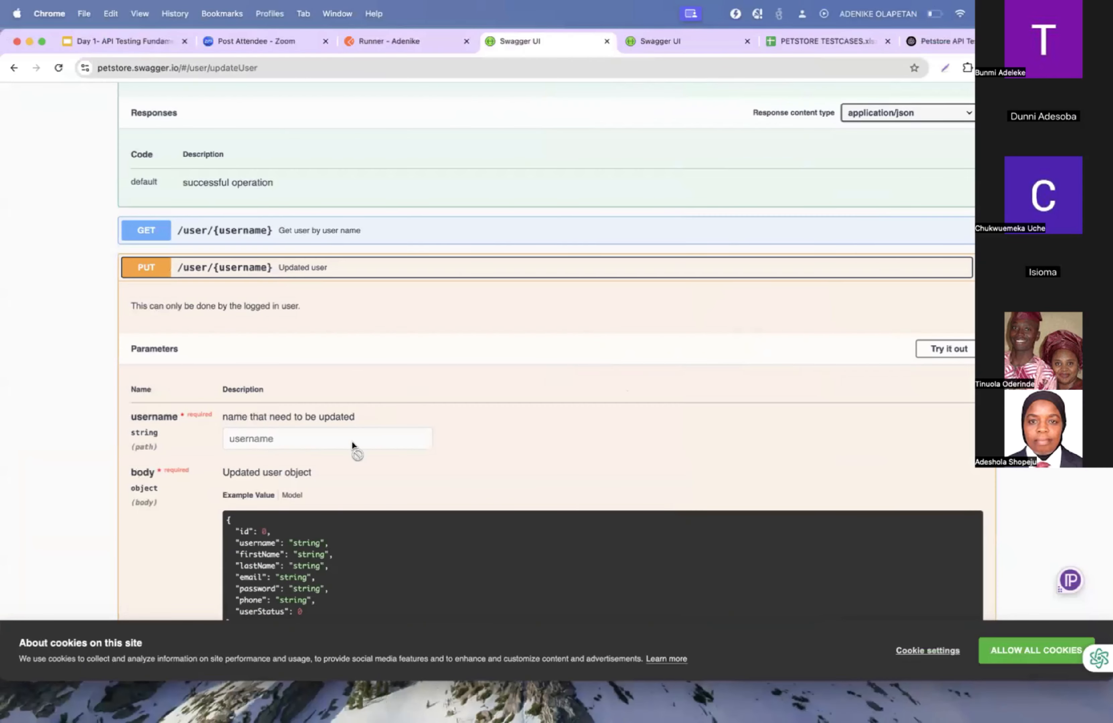
scroll(352, 441, "down", 4)
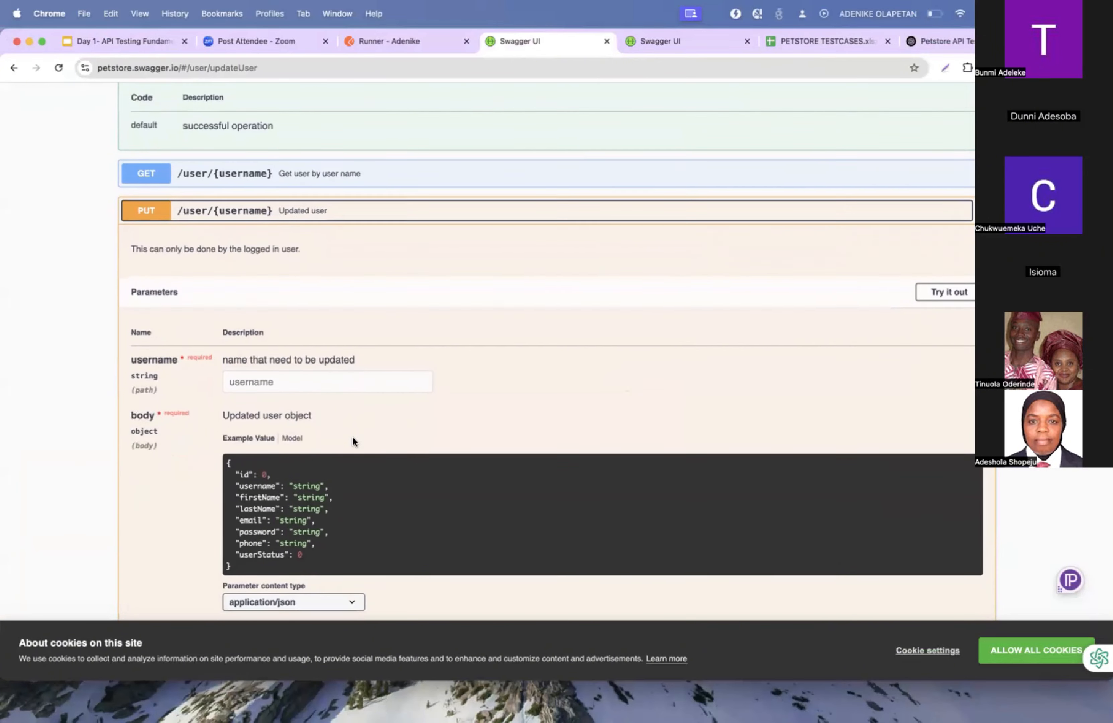
scroll(354, 441, "down", 10)
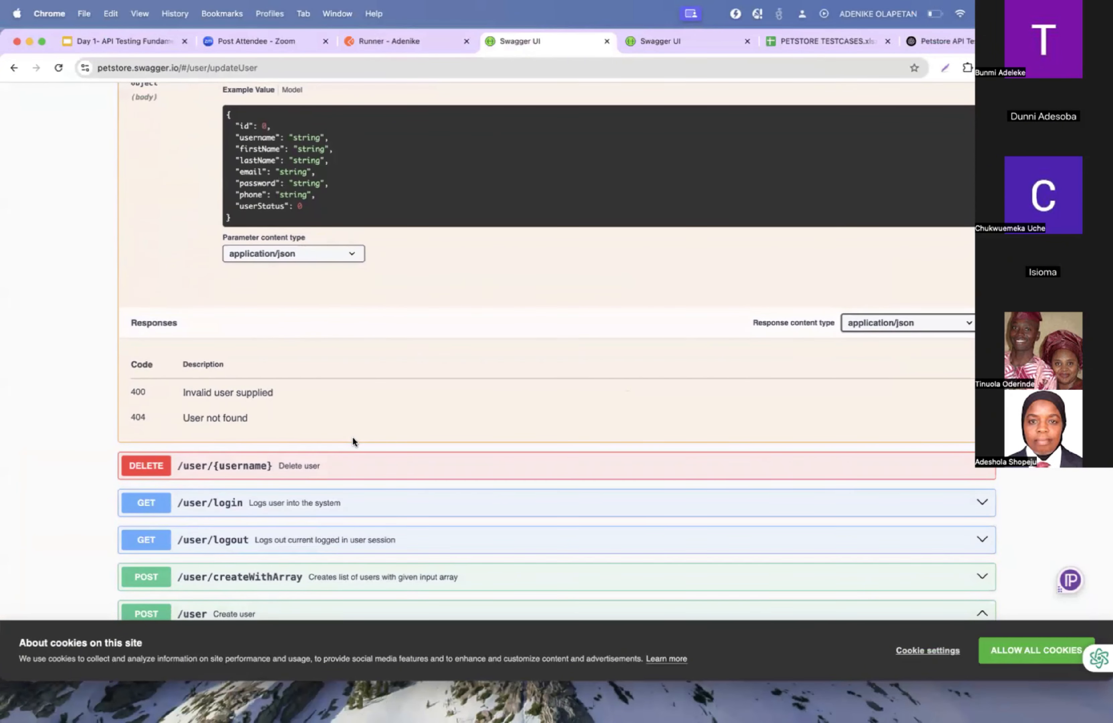
key("ctrl+Right")
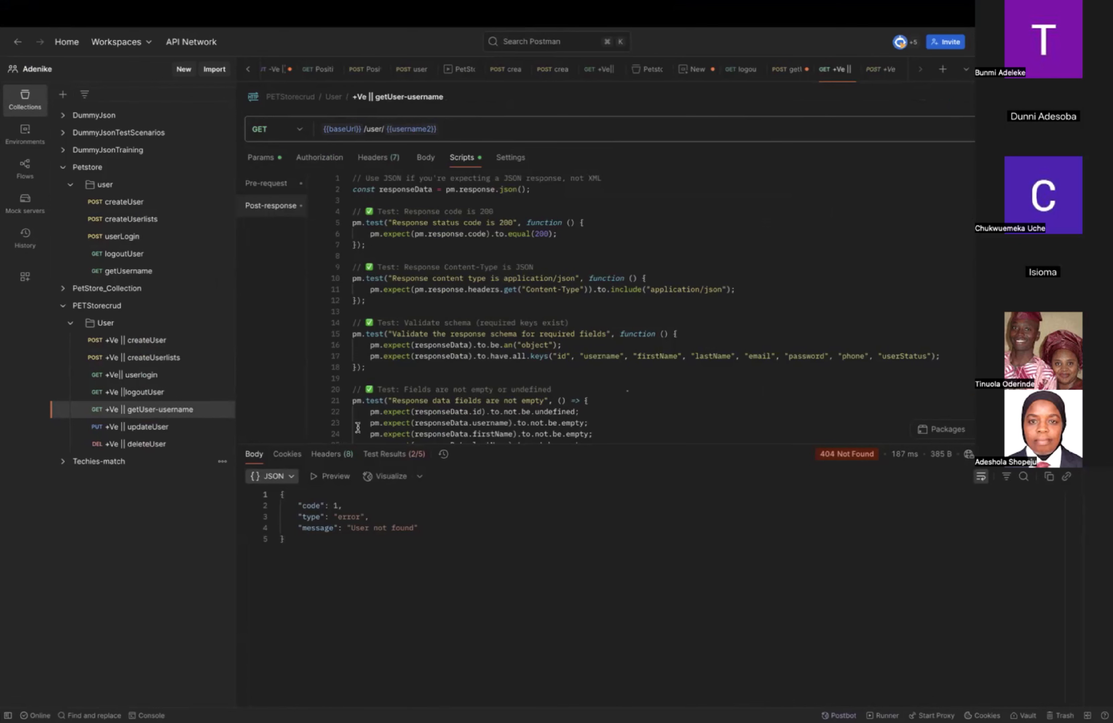
Compare the URLs of the Petstore getUsername and createUser requests, checking the base_Url variable.
left_click(171, 272)
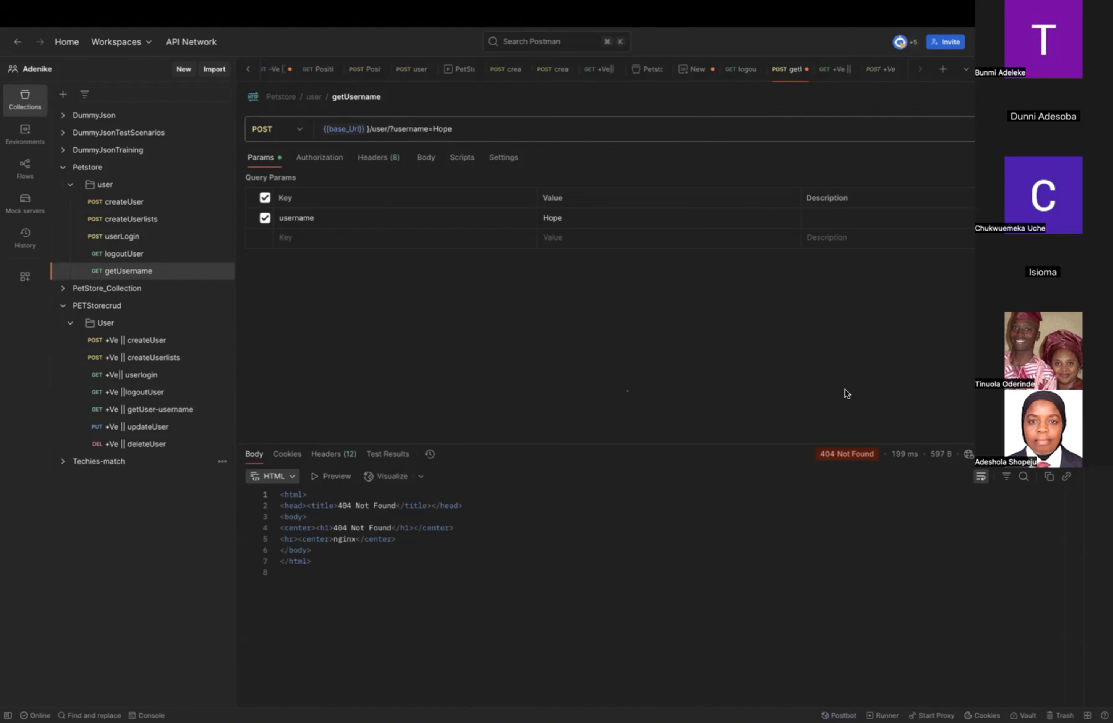
left_click(124, 207)
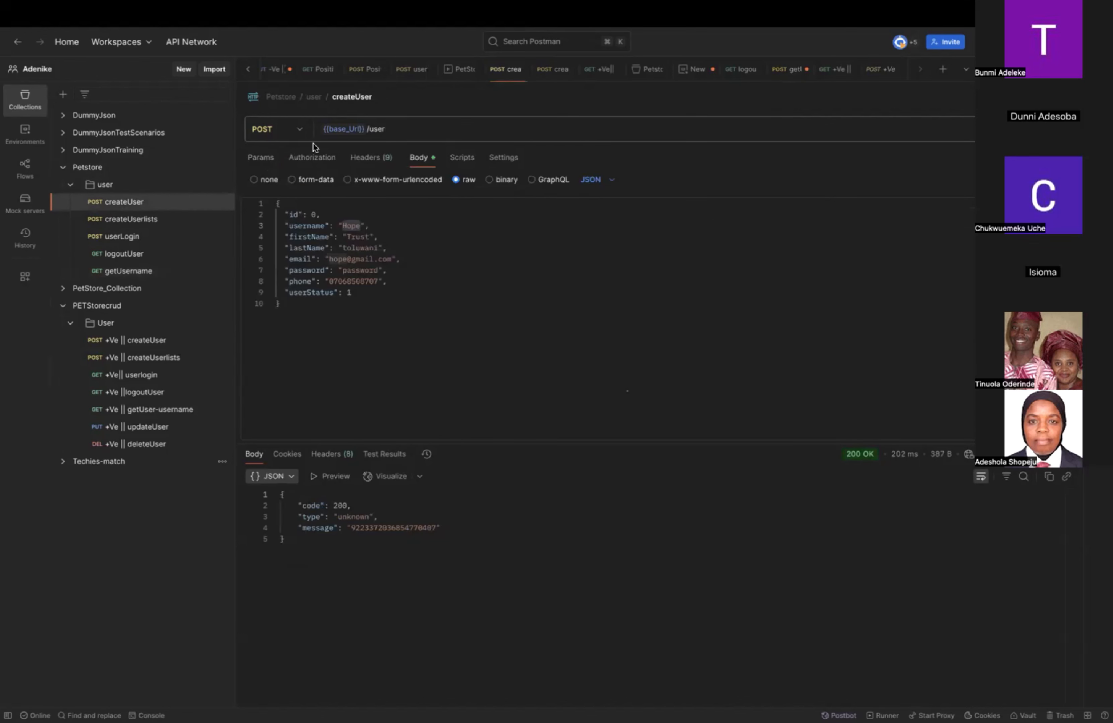
mouse_move(356, 129)
Remove the ?username= part from the getUsername request's URL so the username directly follows /user/, and send the request.
left_click(222, 272)
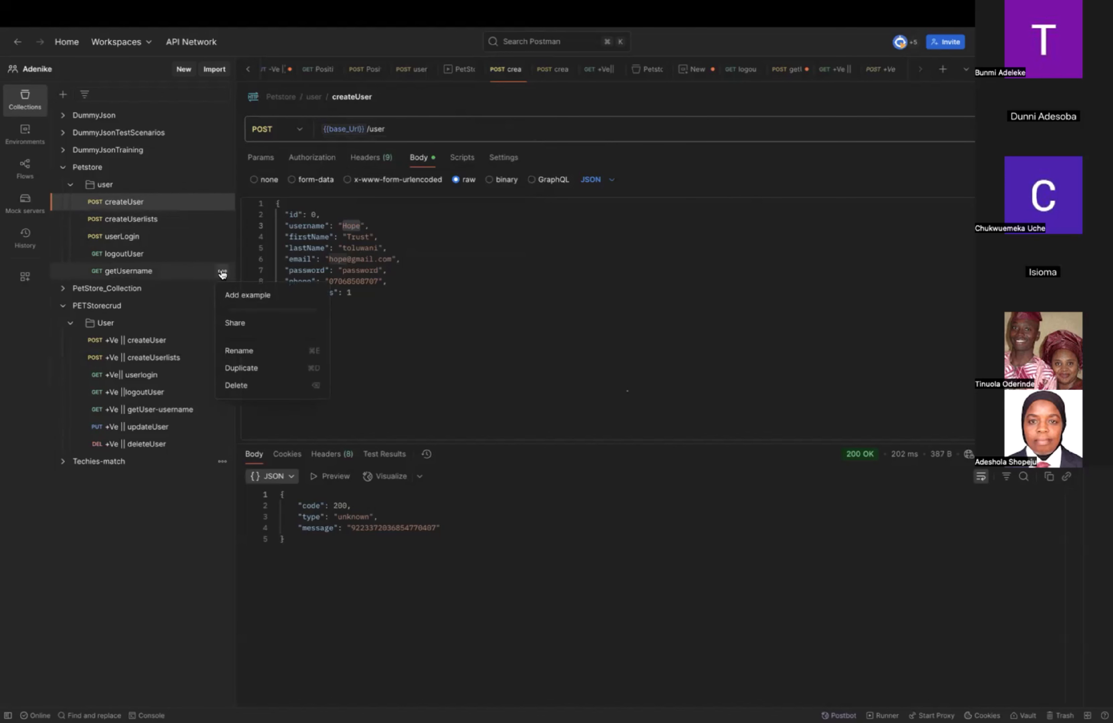
left_click(181, 274)
left_click(180, 274)
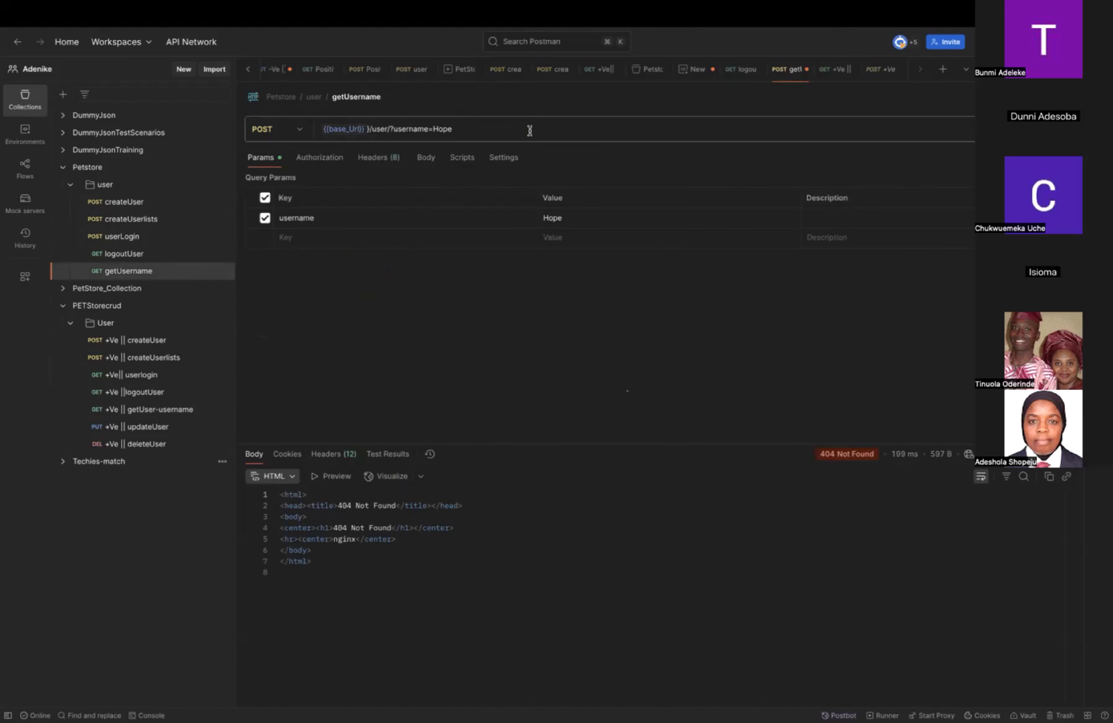
left_click(434, 130)
key("BackSpace")
key("BackSpace")
key("BackSpace")
key("BackSpace")
key("BackSpace")
key("BackSpace")
key("BackSpace")
key("BackSpace")
key("BackSpace")
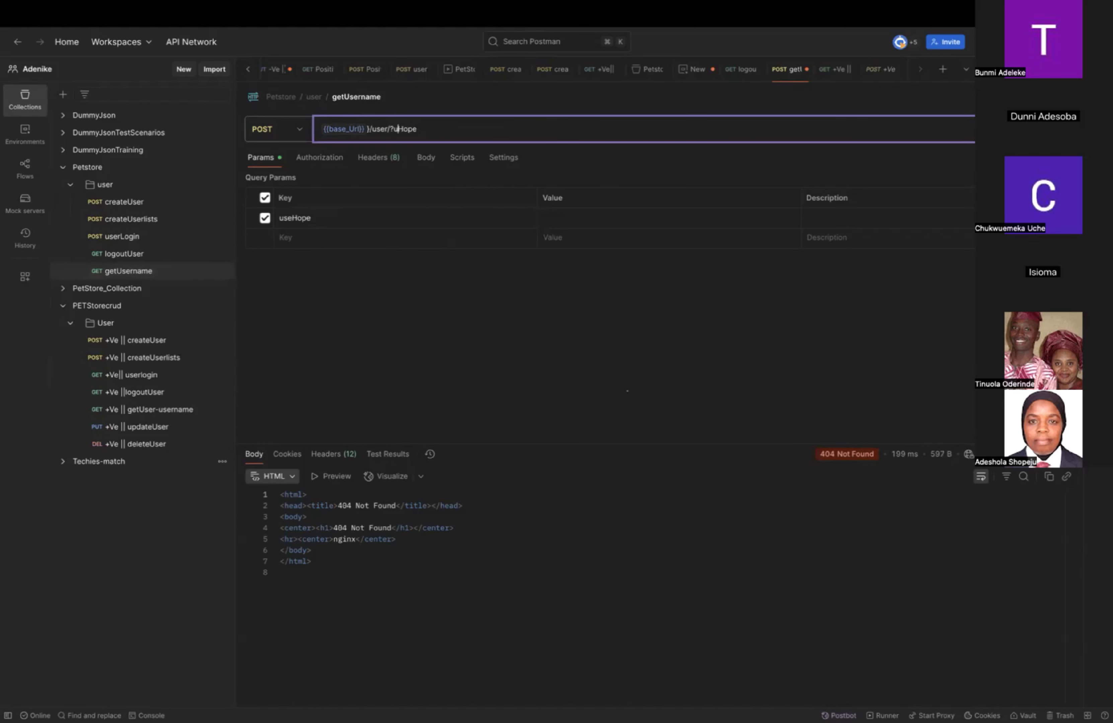
key("BackSpace")
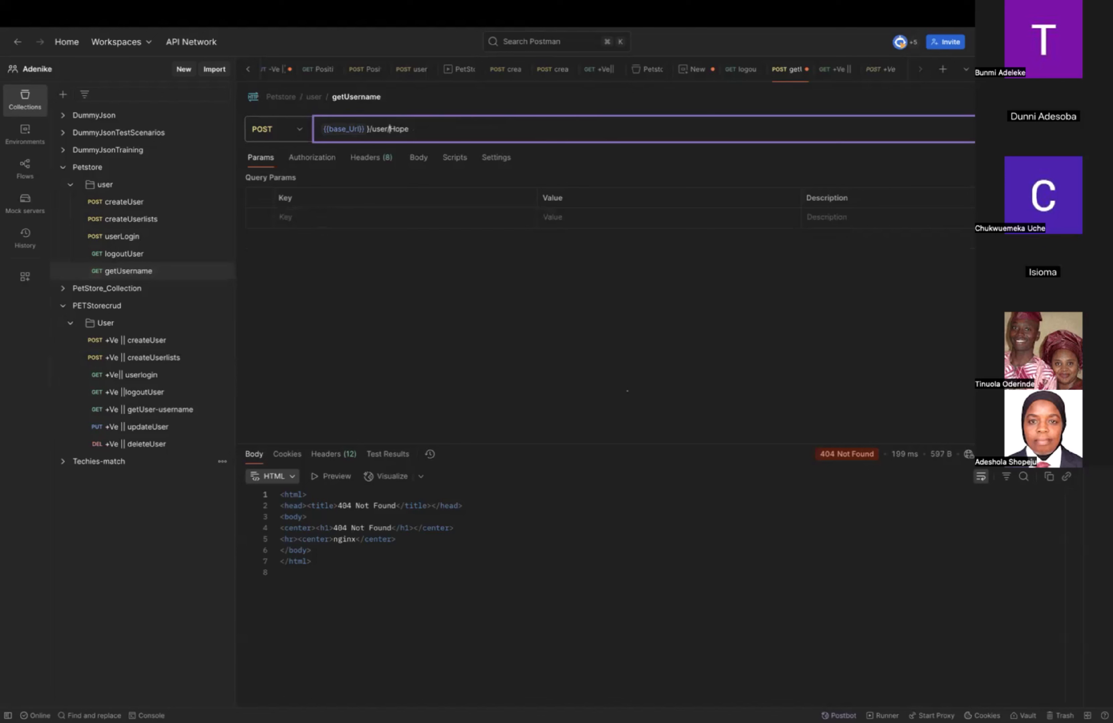
key("super+Return")
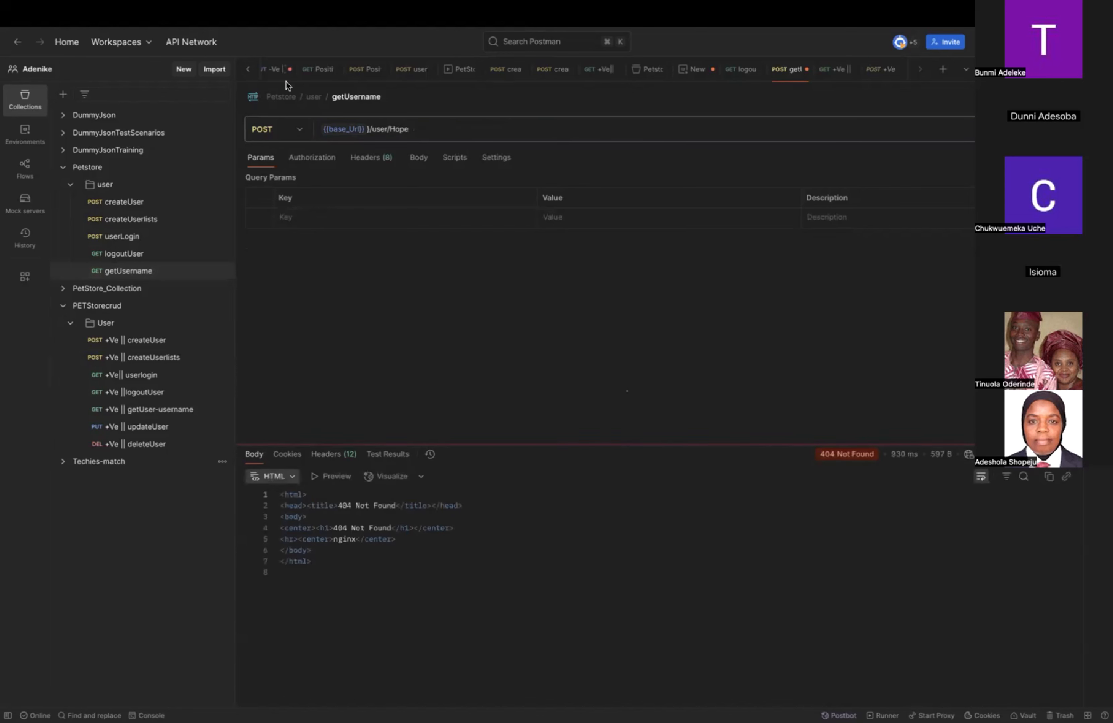
Set the getUsername request's method to GET and send it.
left_click(303, 131)
left_click(275, 162)
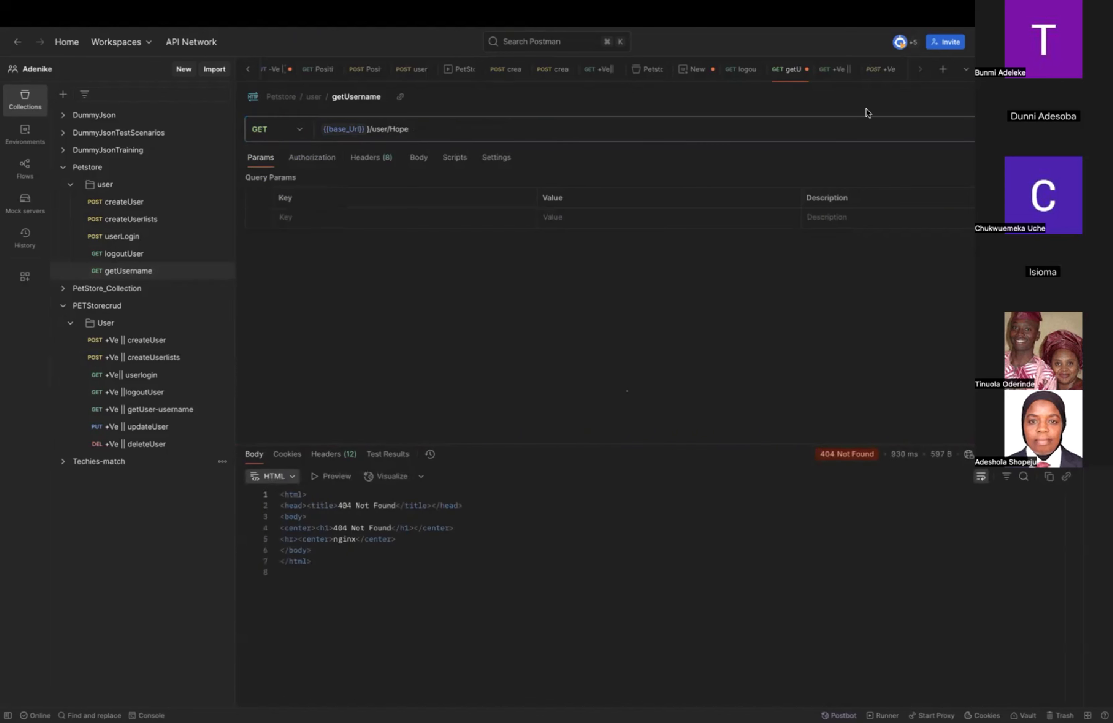
key("super+Return")
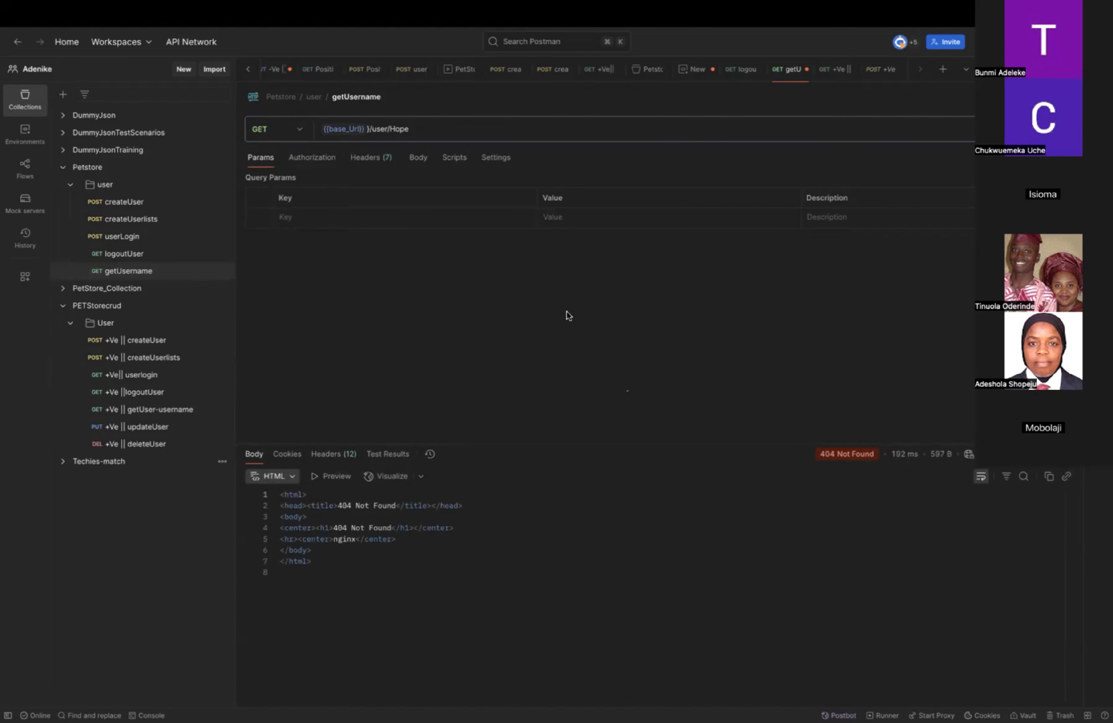
Delete the extra closing brace after the base_Url variable in the getUsername request's URL and send the request.
left_click(366, 128)
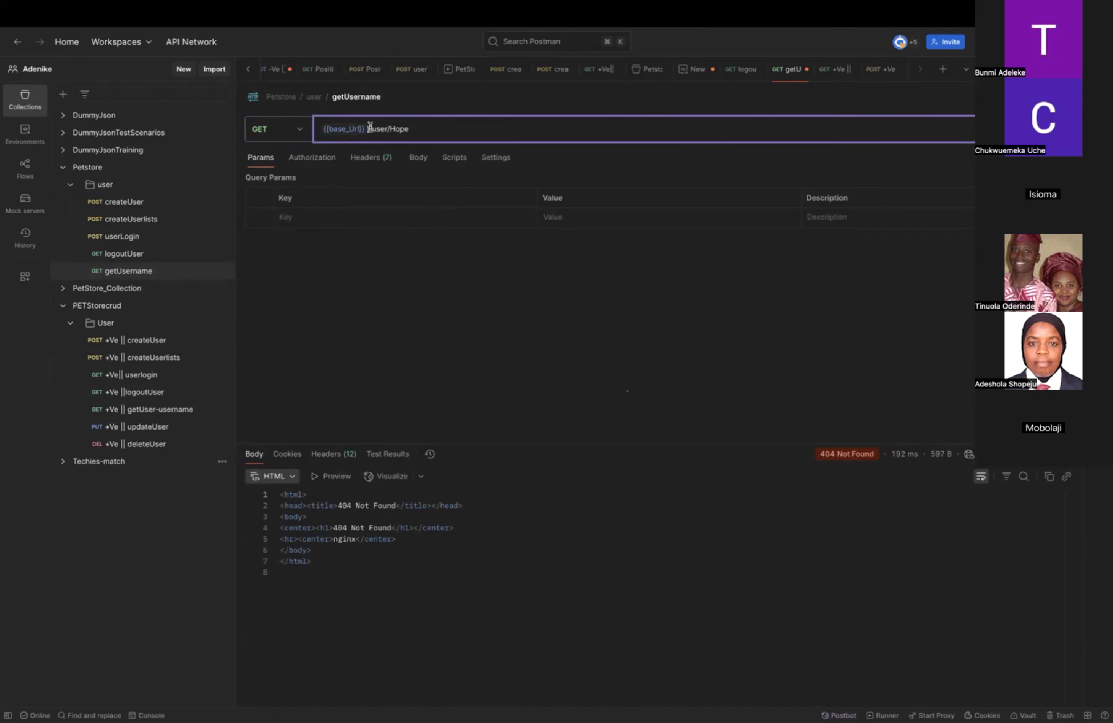
key("BackSpace")
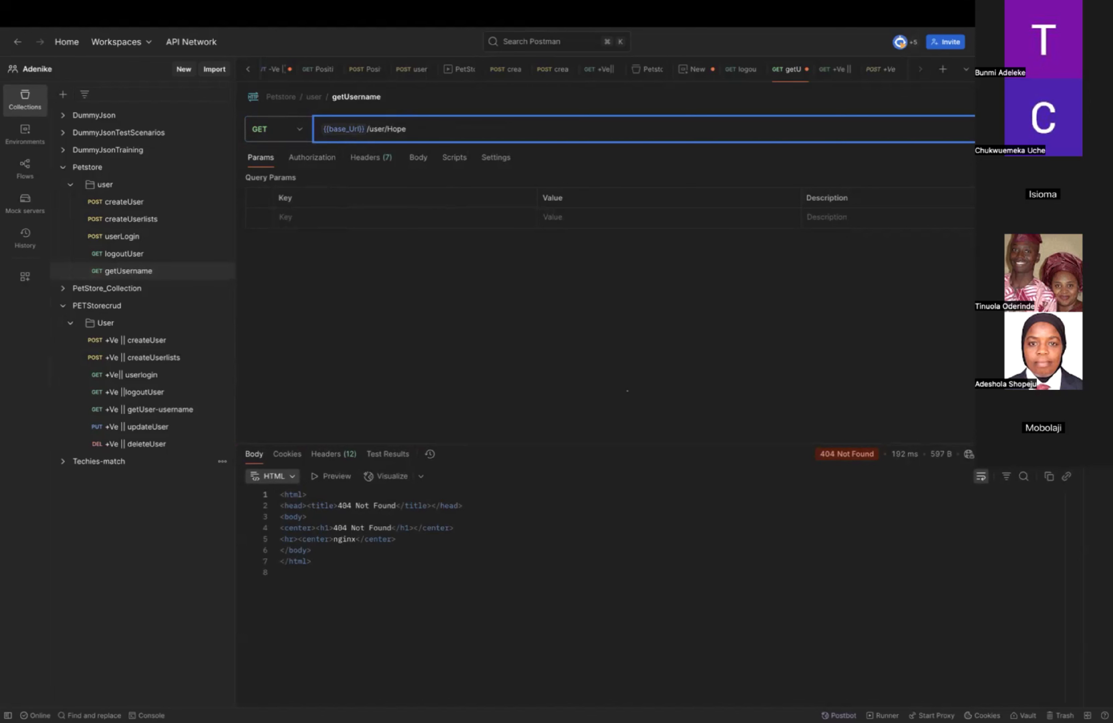
key("Return")
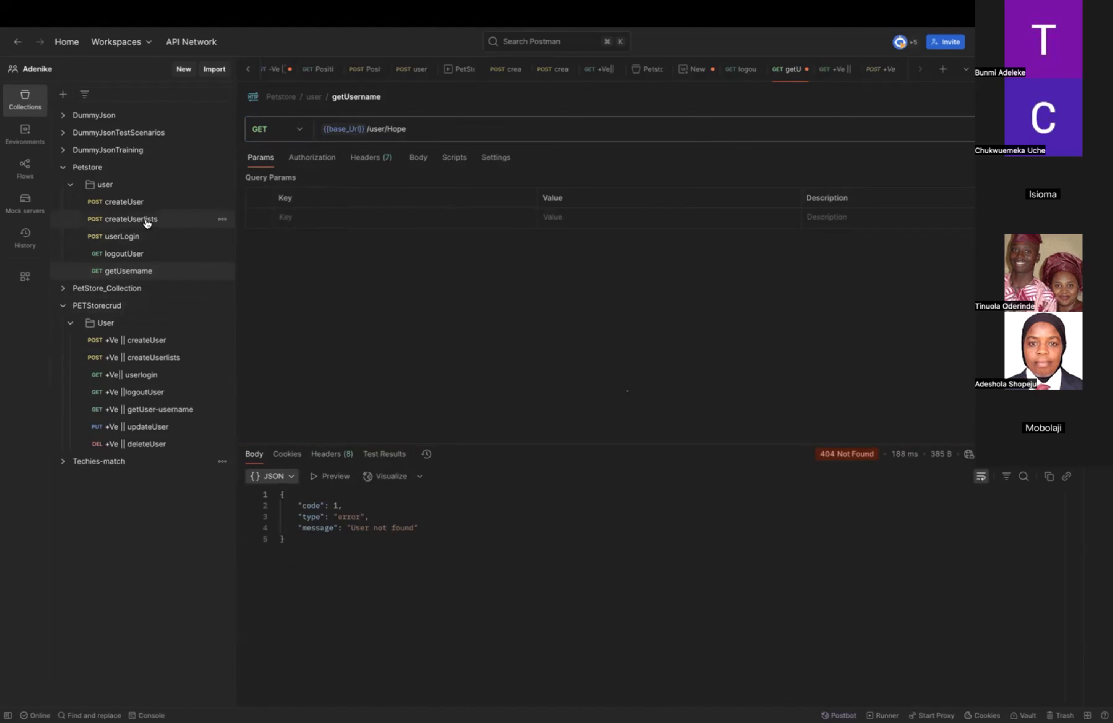
Set the username in the Petstore createUser request's body to "Temple" and send the request.
left_click(137, 202)
double_click(353, 226)
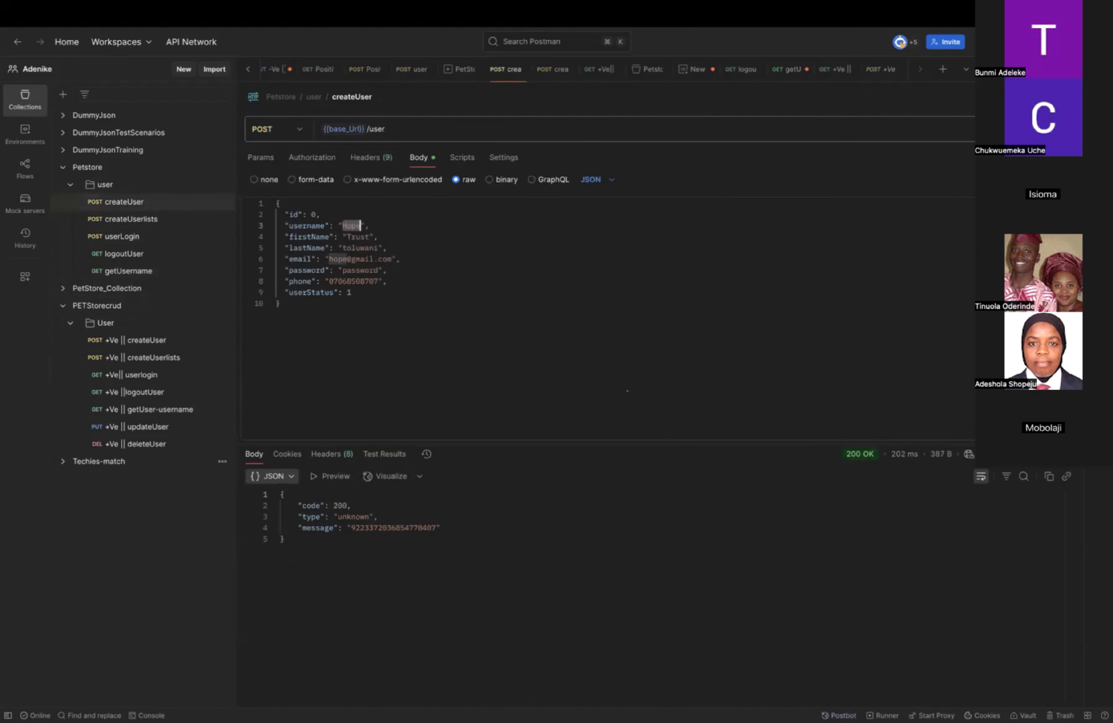
key("BackSpace")
type("Temple")
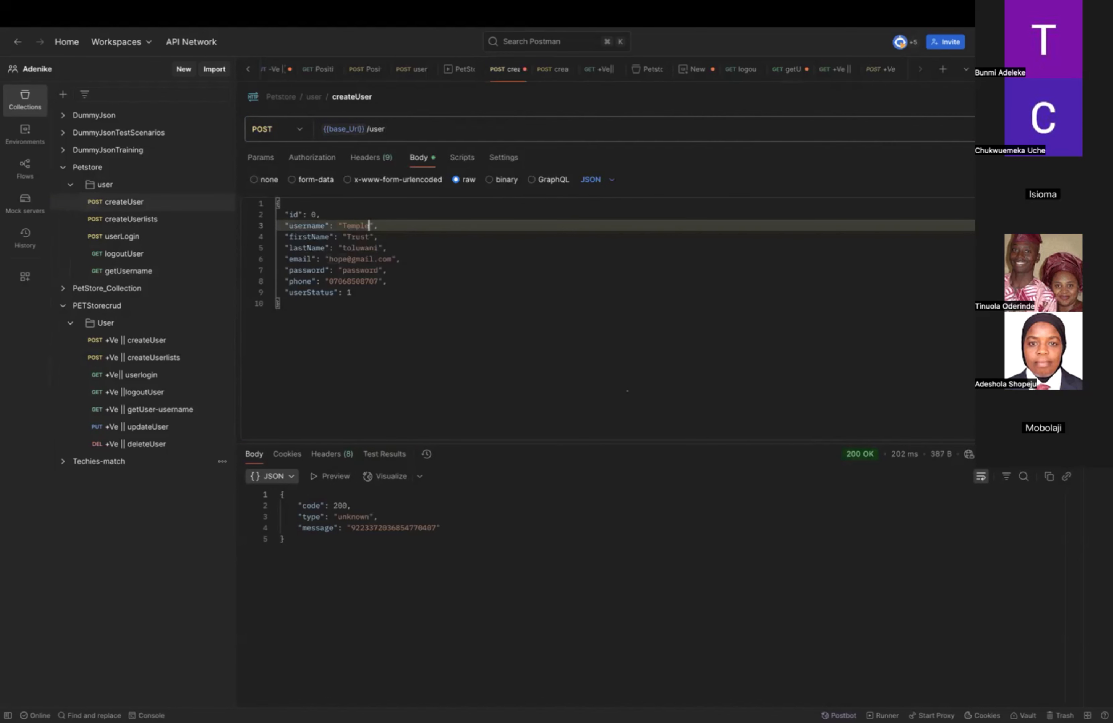
left_click(1036, 130)
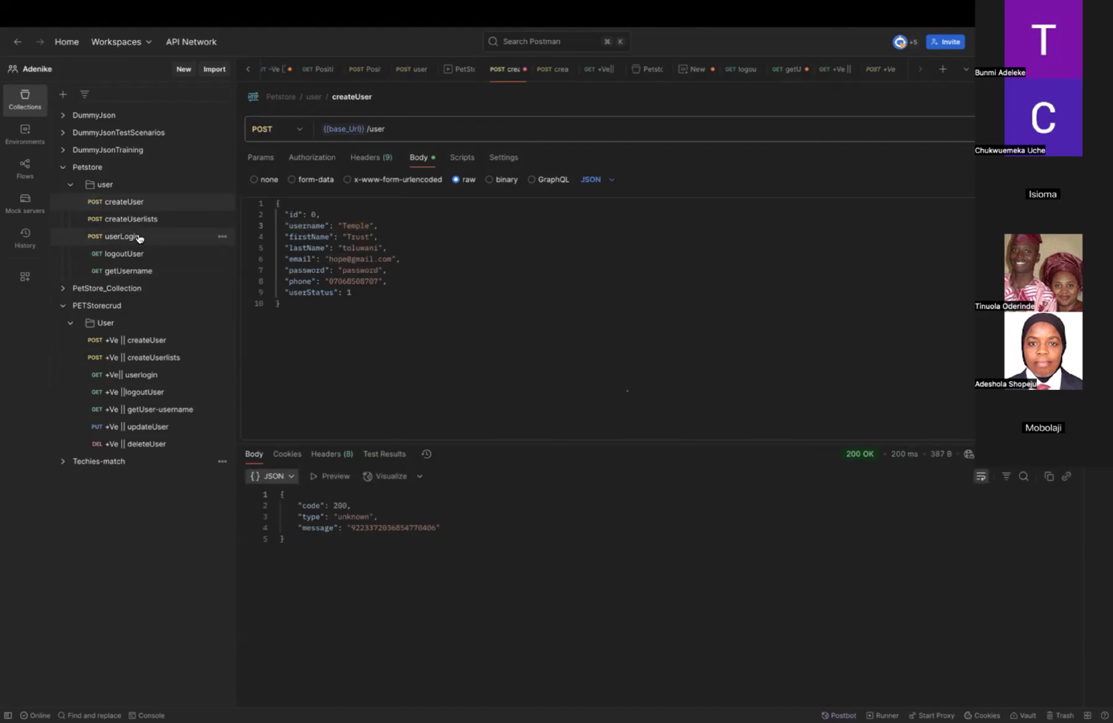
Copy the createUser username "Temple" into the username value of the userLogin request's body and send that request.
double_click(358, 225)
key("super+c")
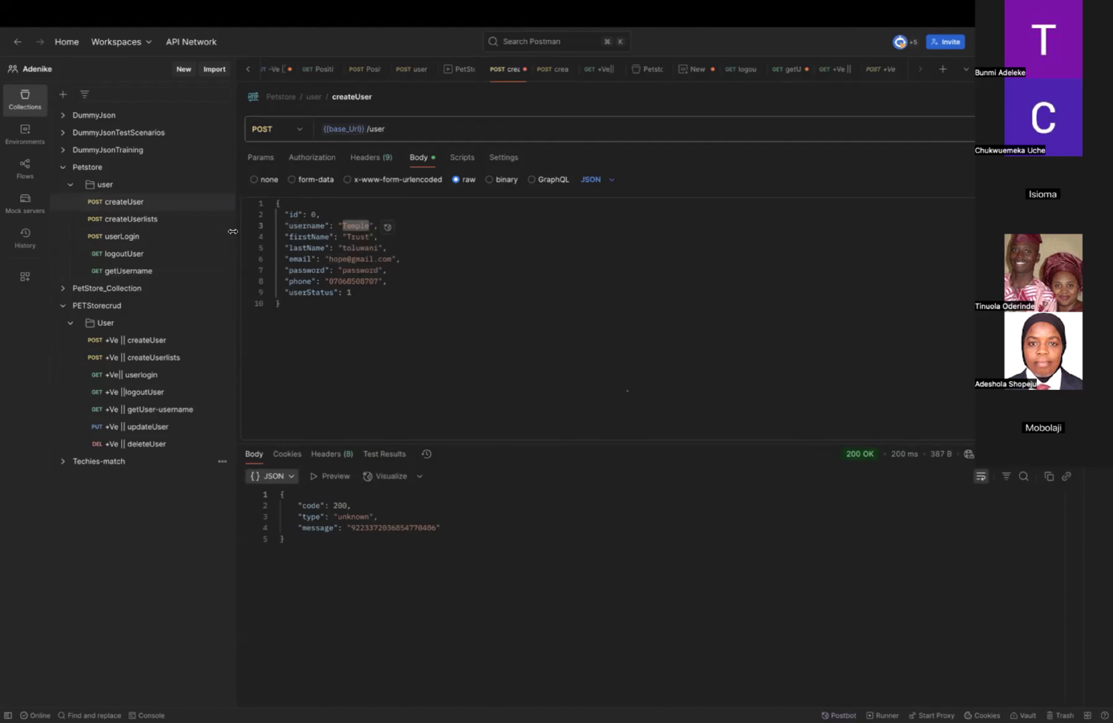
left_click(156, 240)
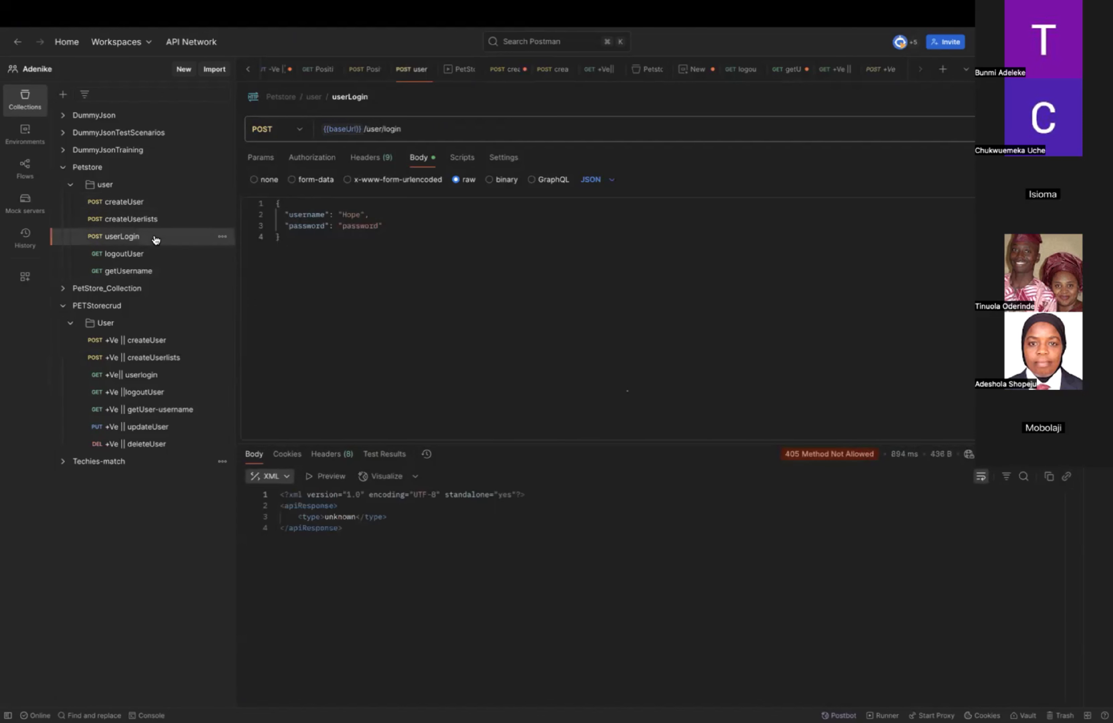
double_click(350, 214)
key("super+v")
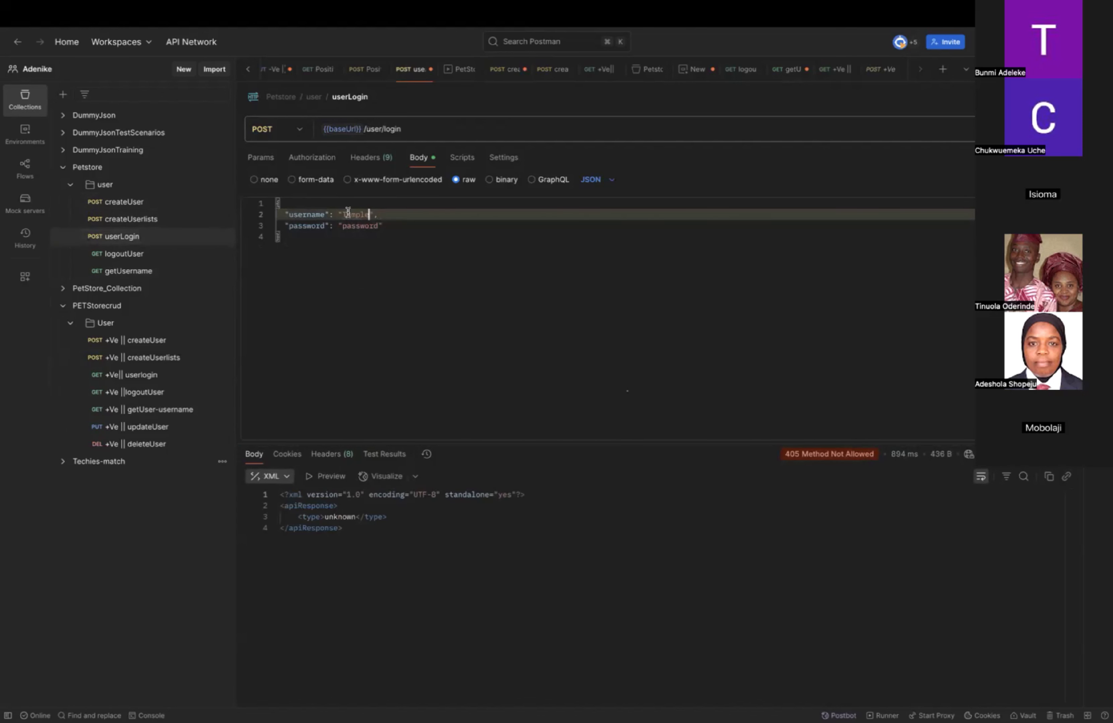
key("super+Return")
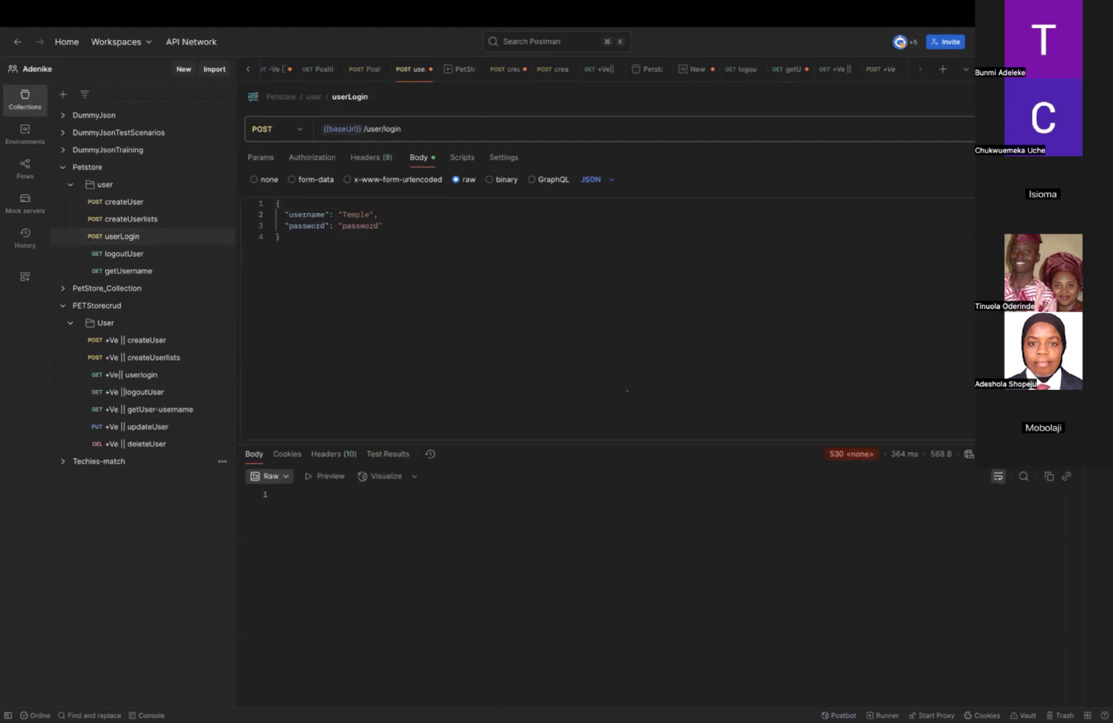
Set the userLogin request's method to GET and send it.
left_click(293, 131)
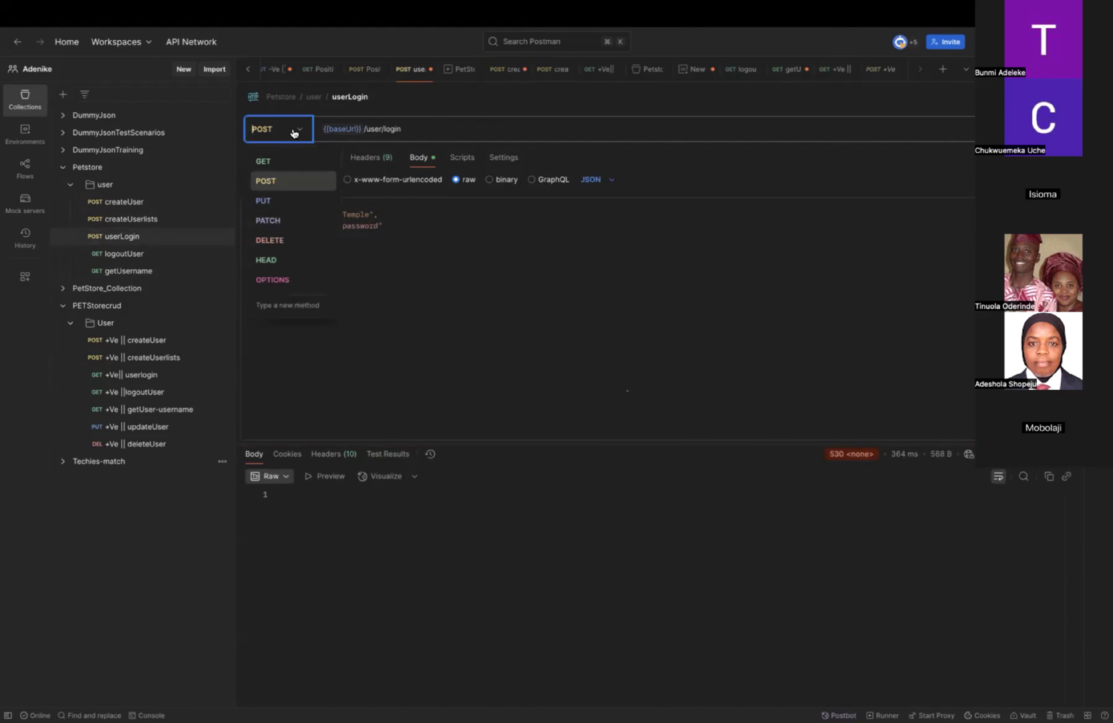
left_click(276, 161)
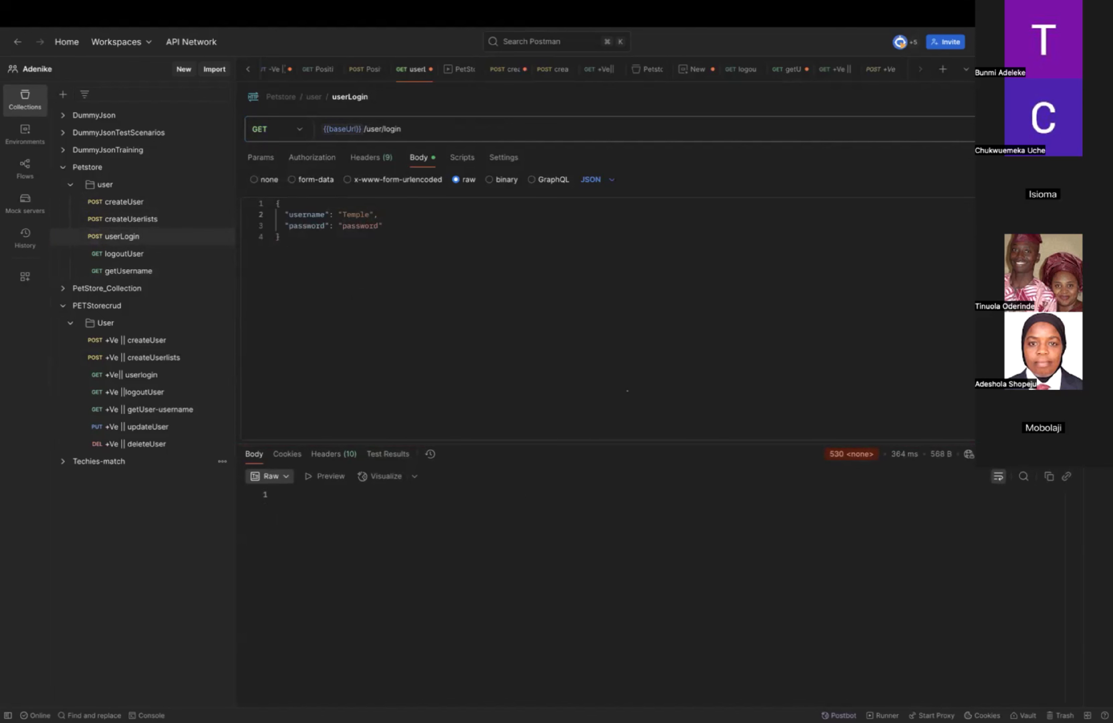
key("super+Return")
key("super+Return")
Save the Petstore createUser request and send it again.
left_click(118, 203)
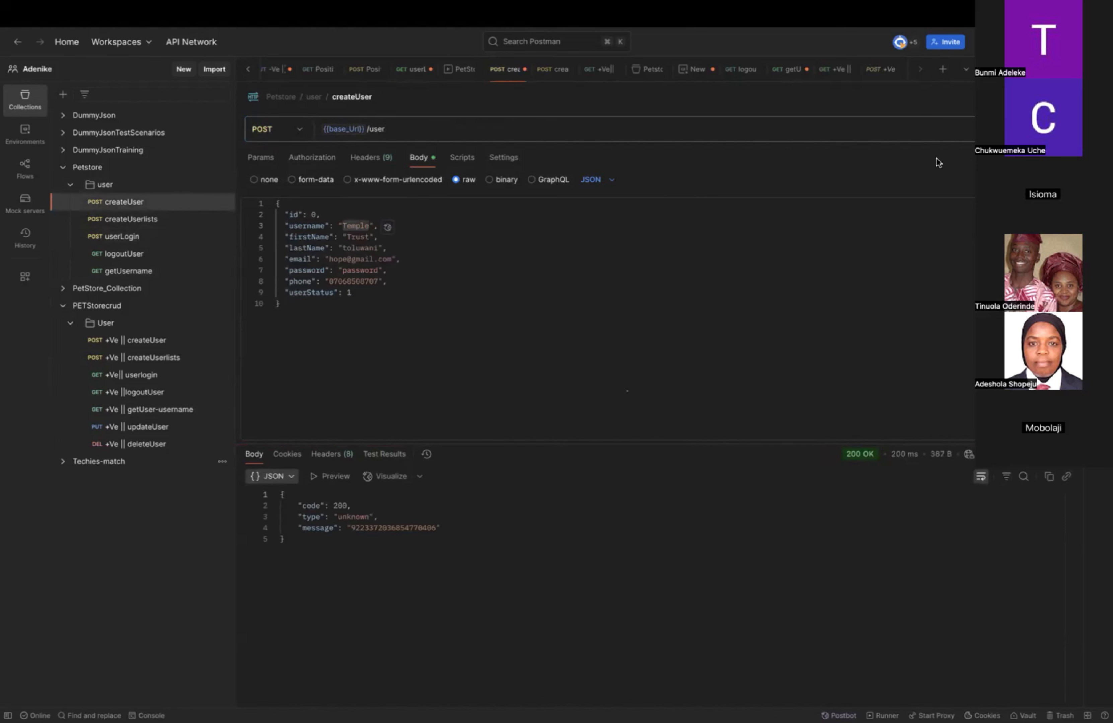
left_click(984, 97)
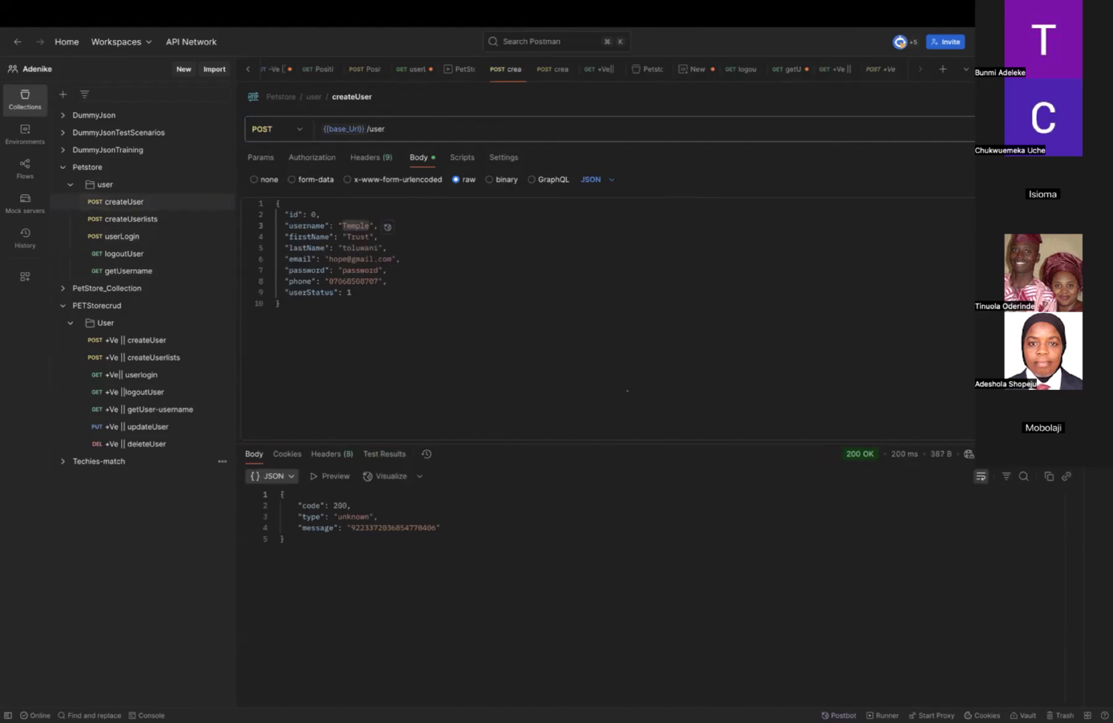
left_click(1038, 129)
Return to the userLogin request, send it again, and save its changes.
double_click(354, 226)
left_click(124, 240)
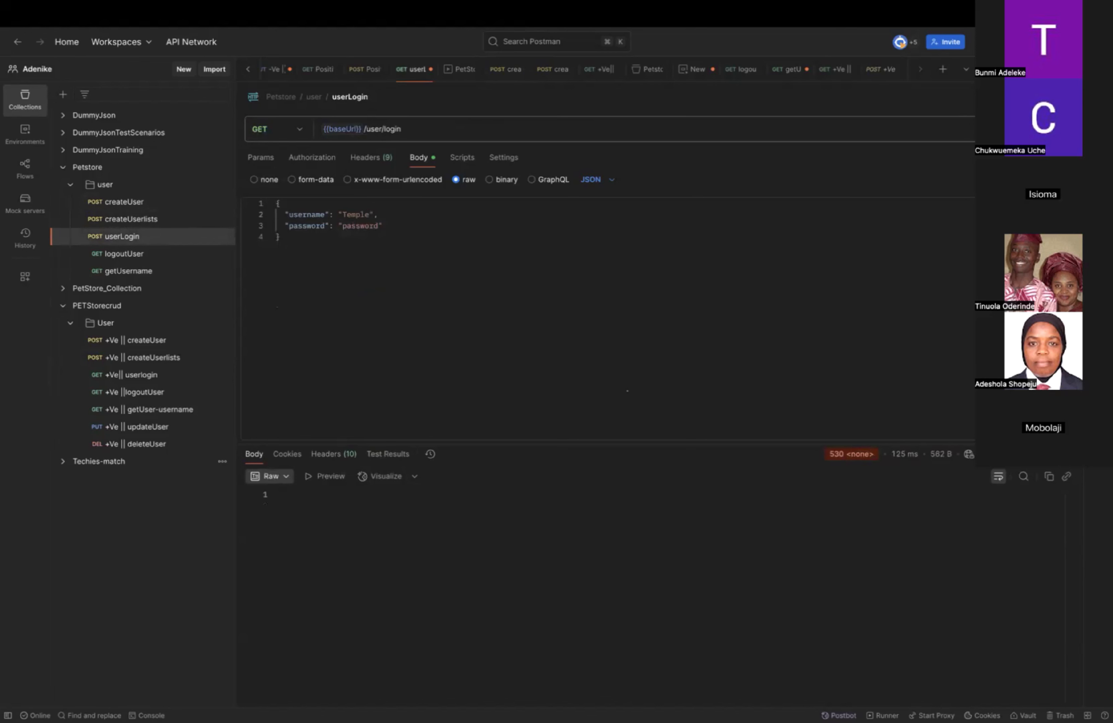
left_click(1039, 129)
left_click(1038, 129)
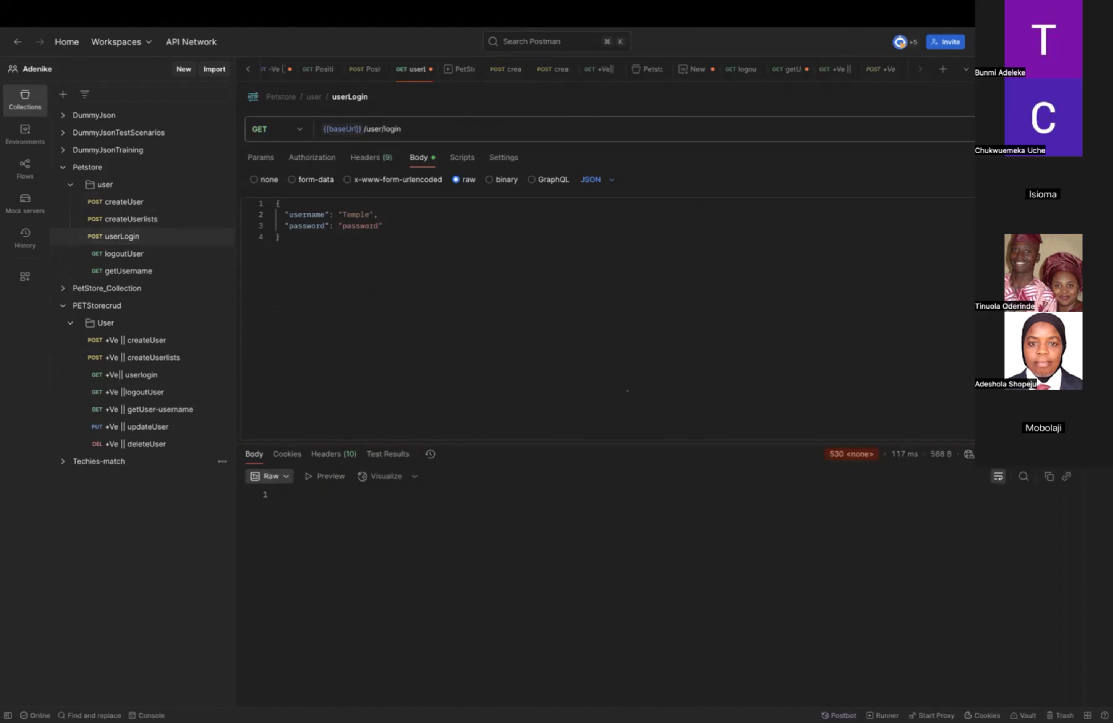
left_click(985, 97)
left_click(1036, 129)
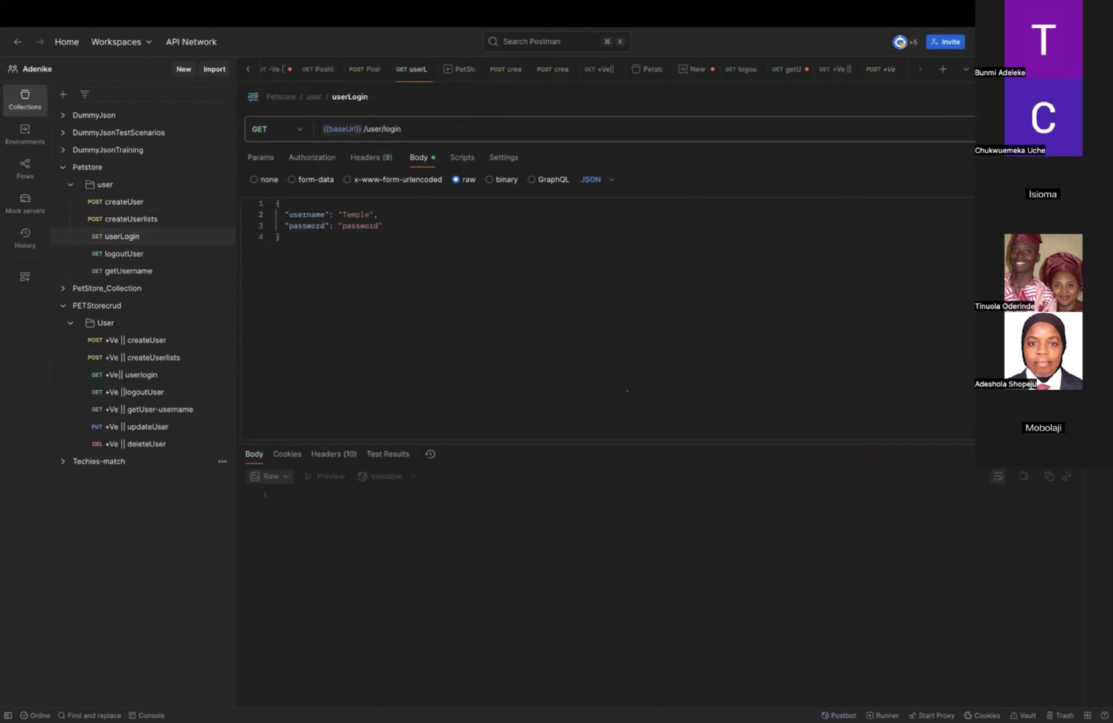
Set the id in the createUser request's body to 7, keeping the username "Temple", and send the request.
left_click(146, 206)
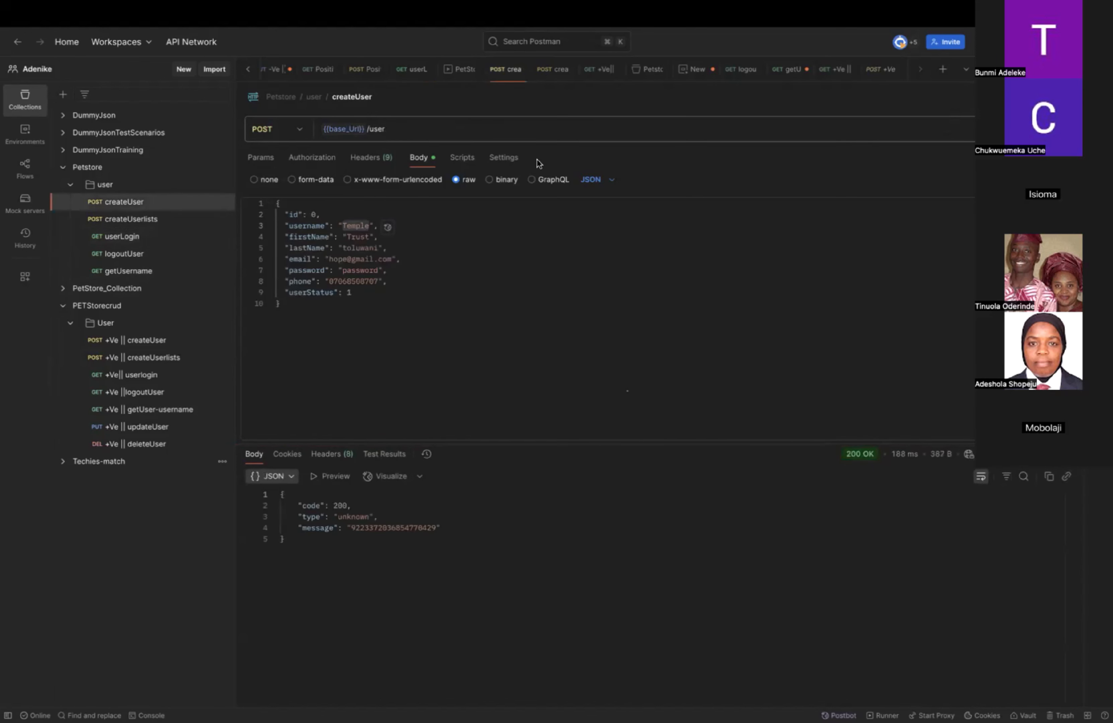
double_click(354, 228)
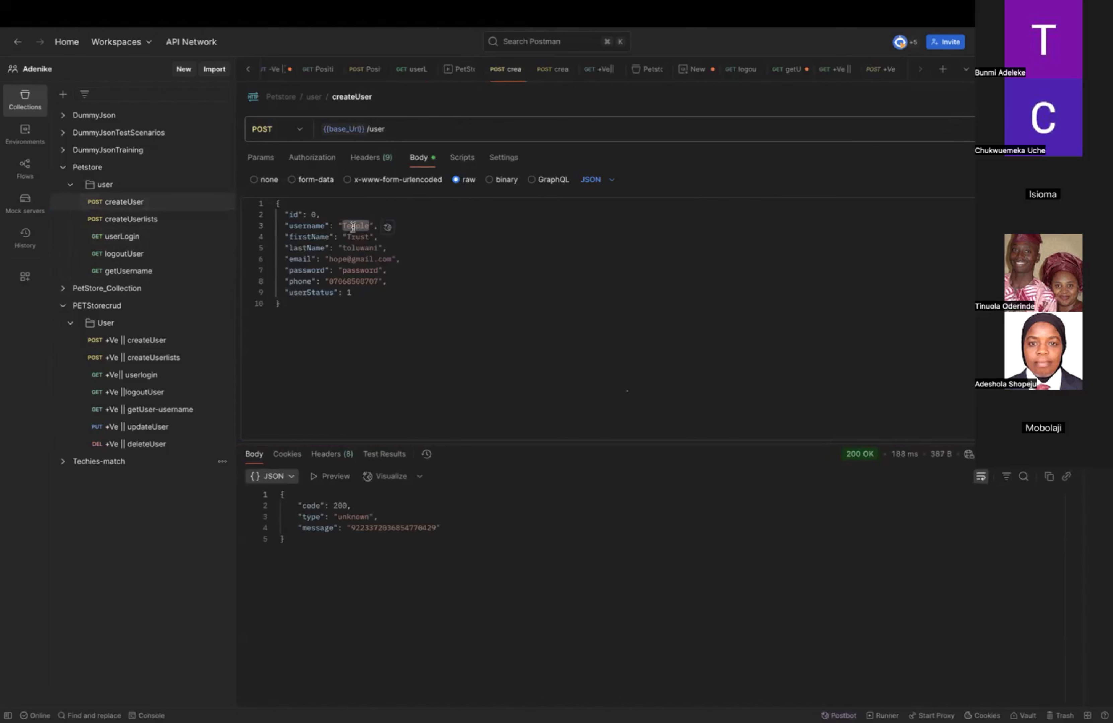
key("BackSpace")
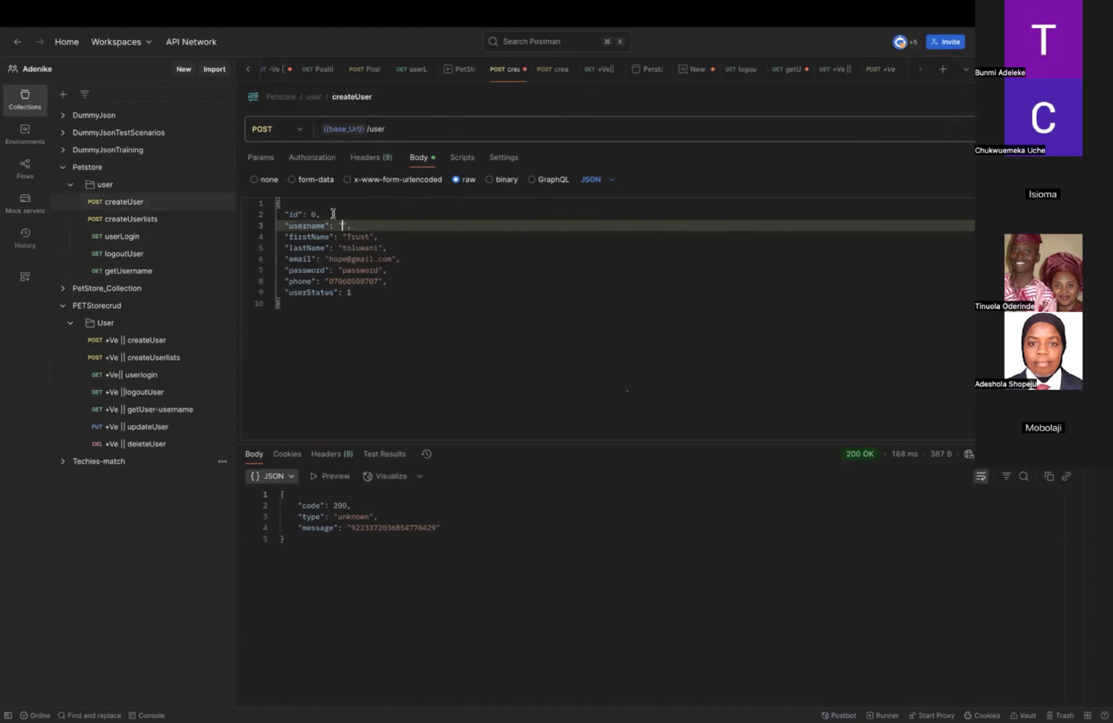
key("super+z")
left_click(316, 214)
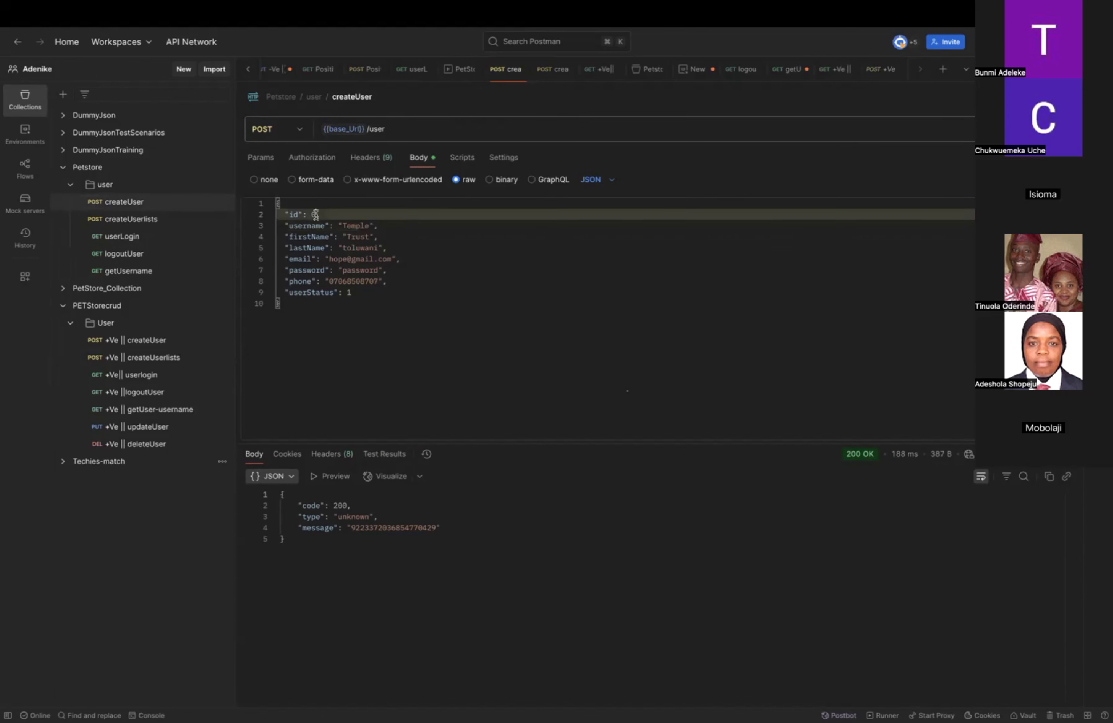
key("BackSpace")
type("7")
key("super+Return")
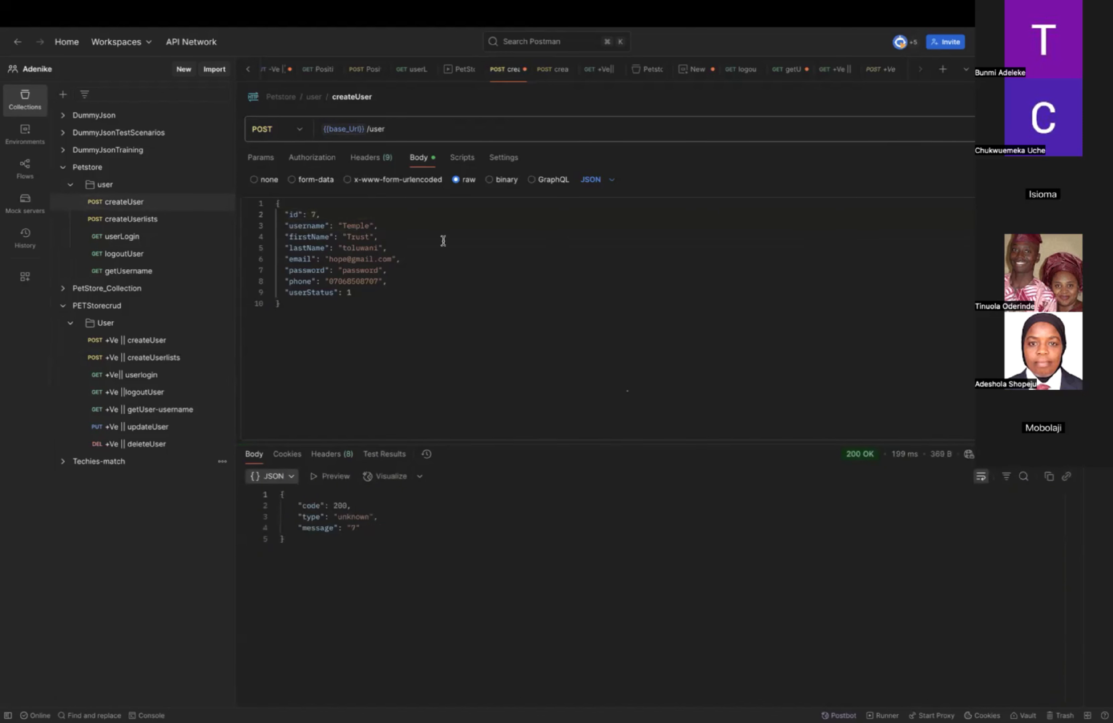
Check that the userLogin body uses the createUser username and send the userLogin request again.
double_click(354, 224)
left_click(130, 237)
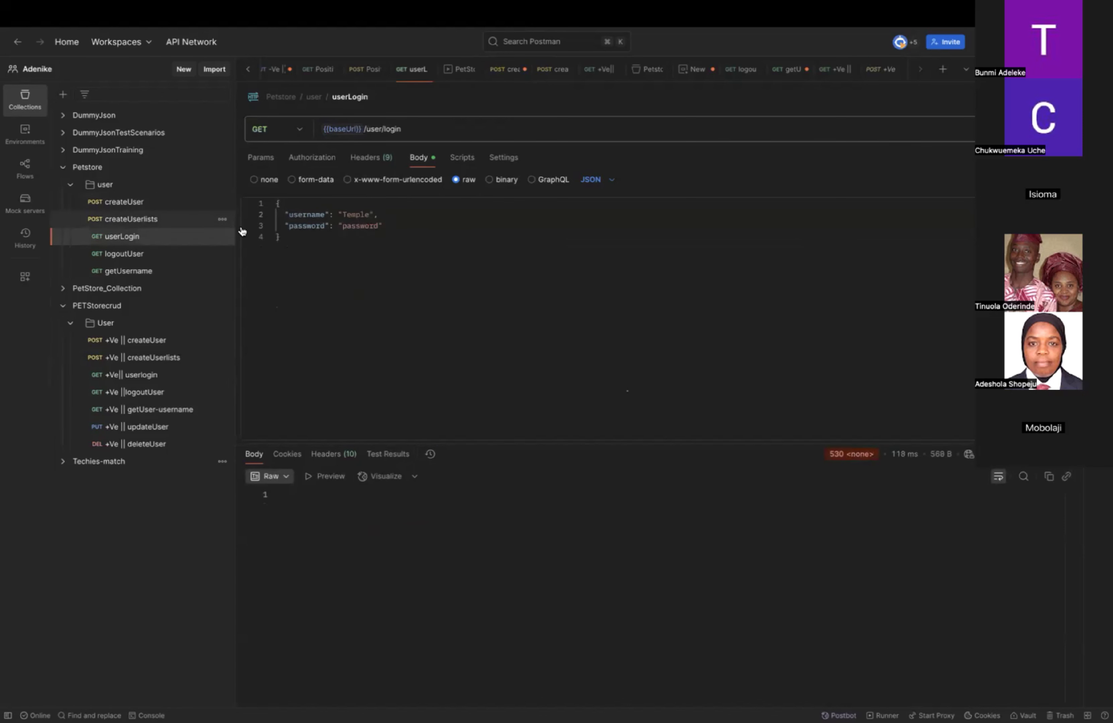
double_click(355, 214)
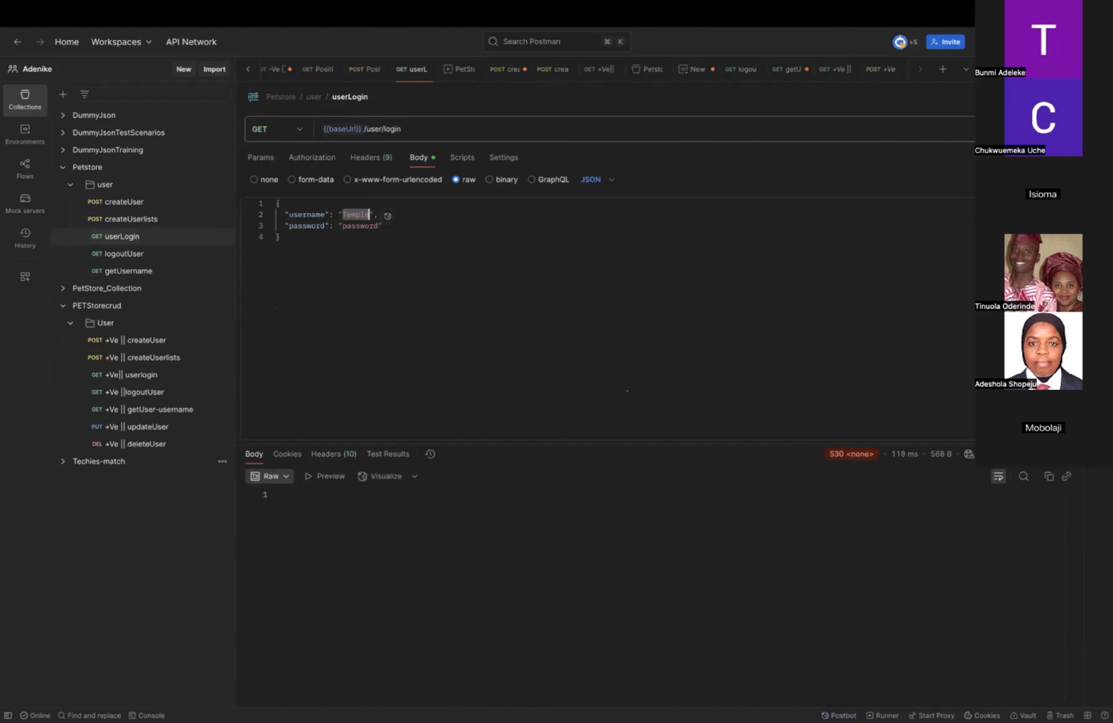
left_click(1042, 130)
left_click(1042, 129)
Replace the baseUrl variable in the userLogin request's URL with base_Url and send the request.
left_click(401, 130)
mouse_move(353, 127)
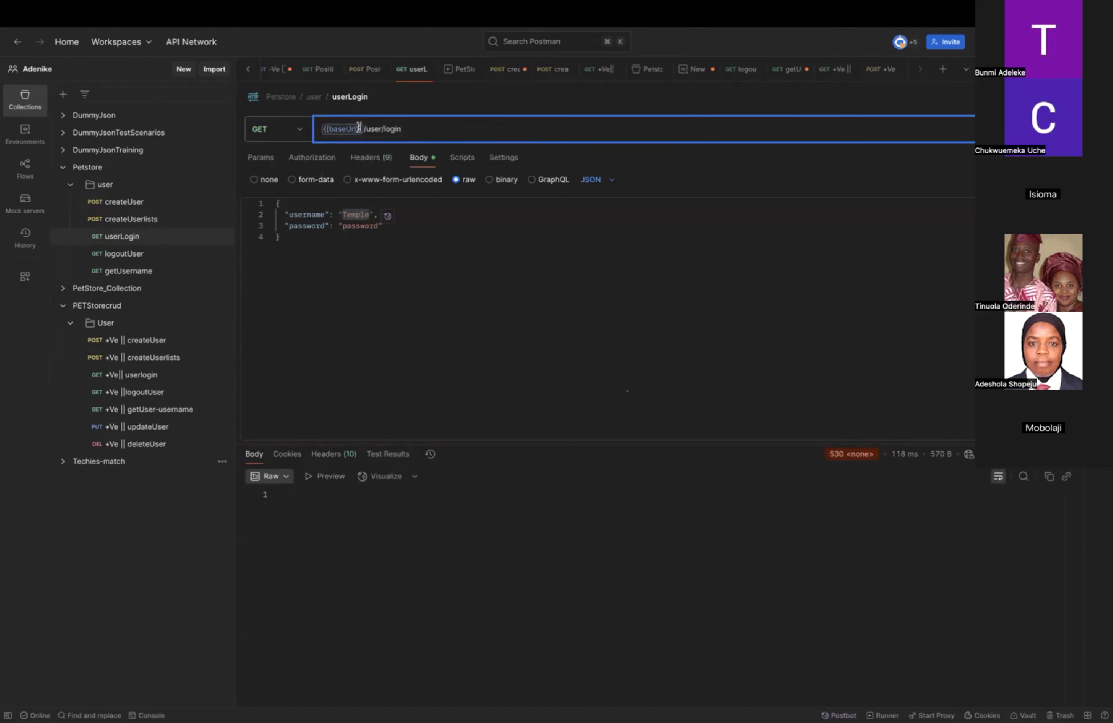
left_click(359, 128)
key("BackSpace")
key("BackSpace")
key("BackSpace")
key("BackSpace")
type("e_Ur")
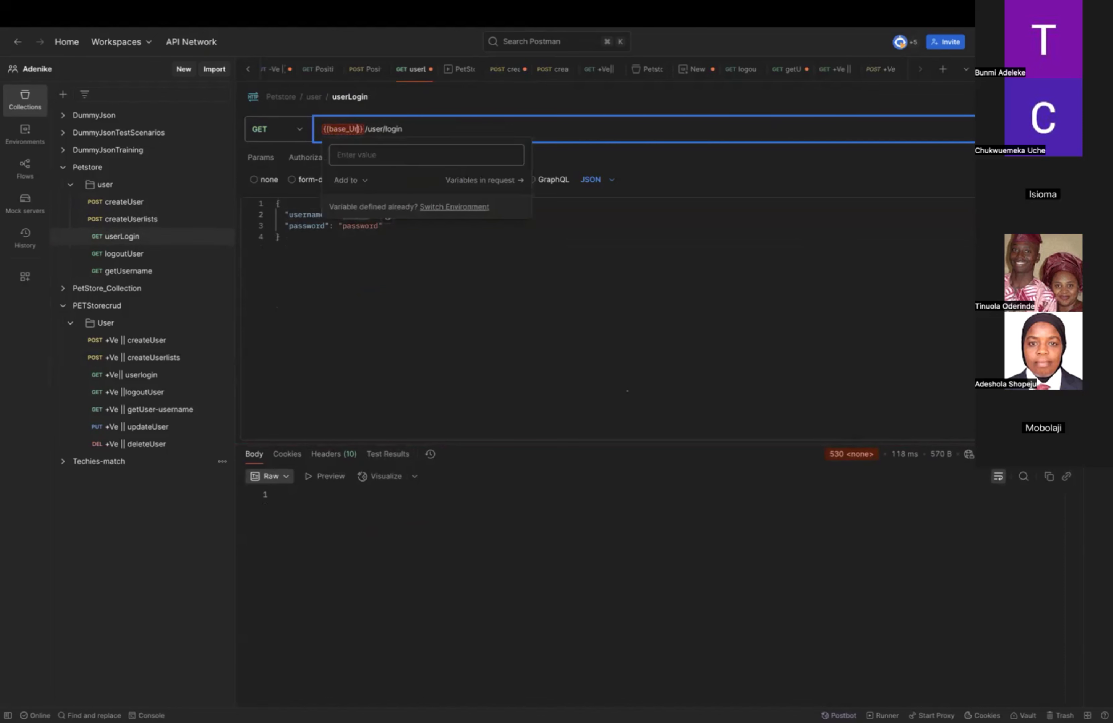
type("l")
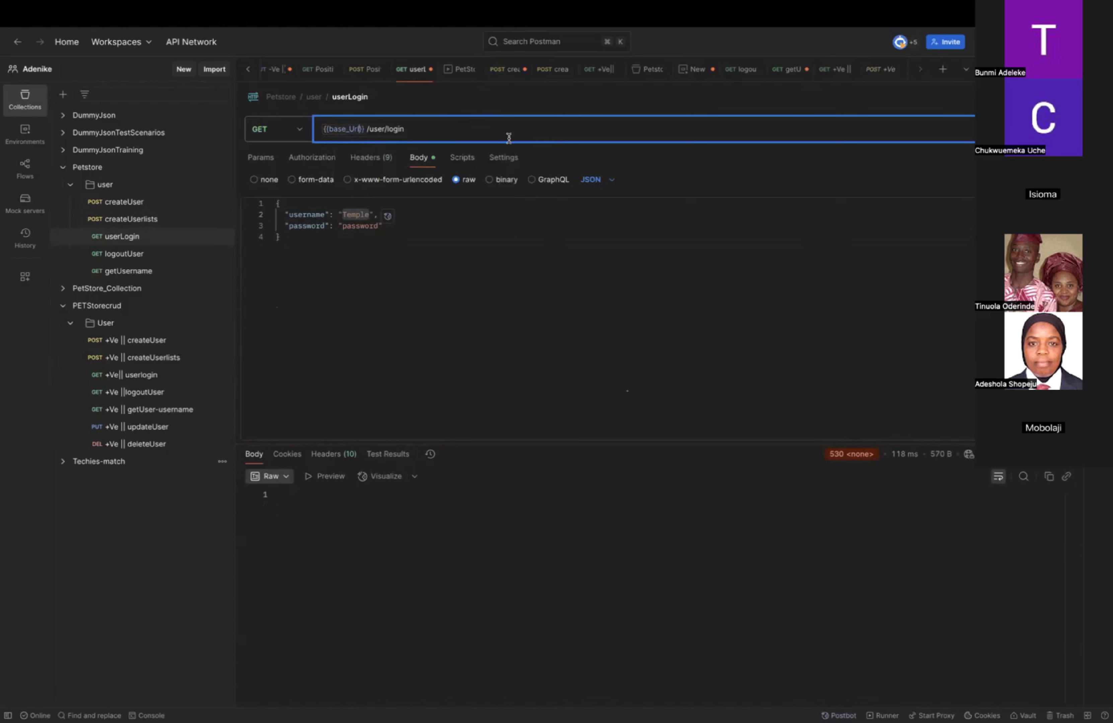
key("super+Return")
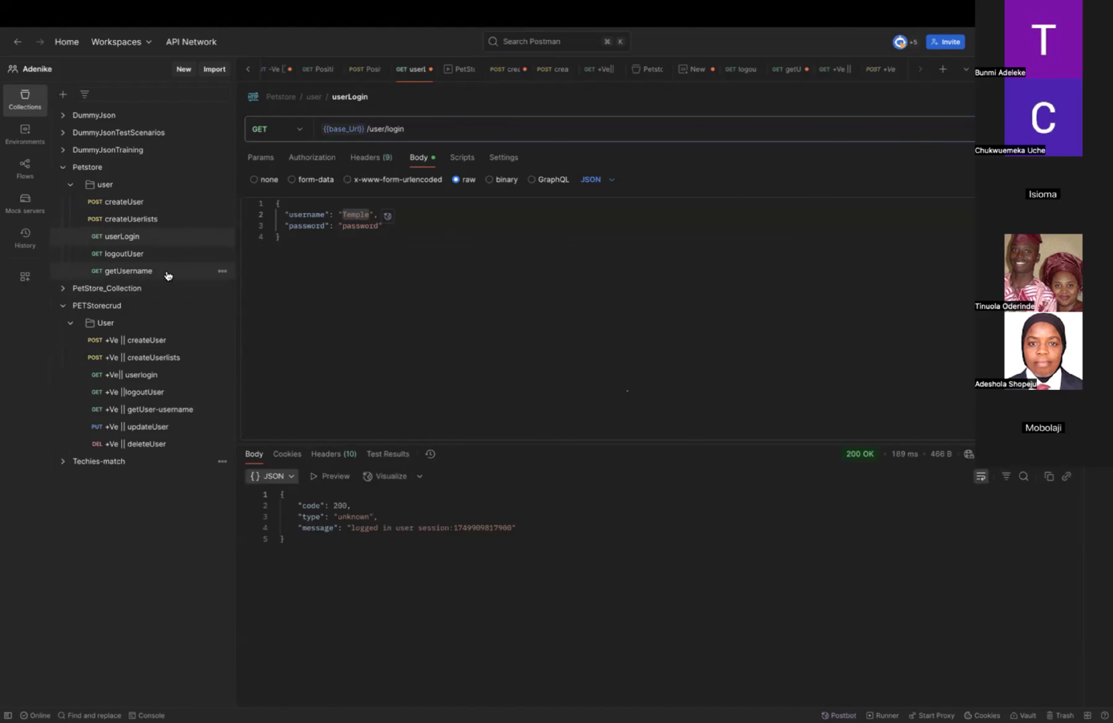
Replace the username at the end of the getUsername request's URL with "Temple" and send the request.
left_click(168, 275)
left_click(410, 129)
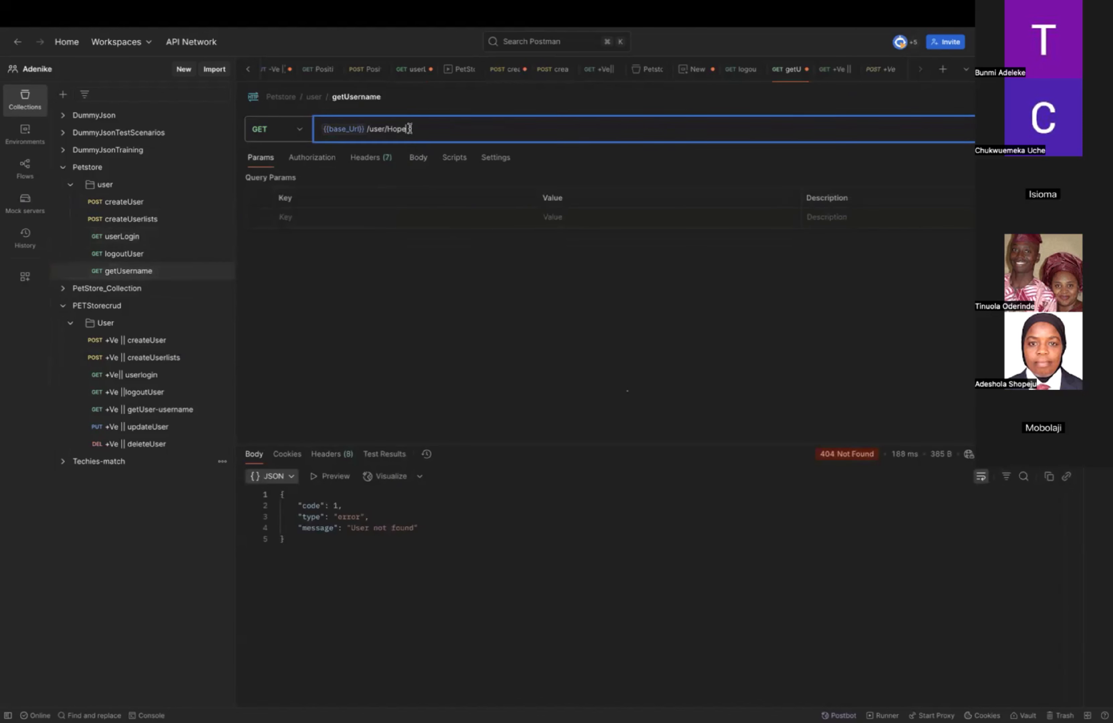
key("BackSpace")
key("BackSpace")
key("BackSpace")
key("BackSpace")
type("Temple")
left_click(1039, 129)
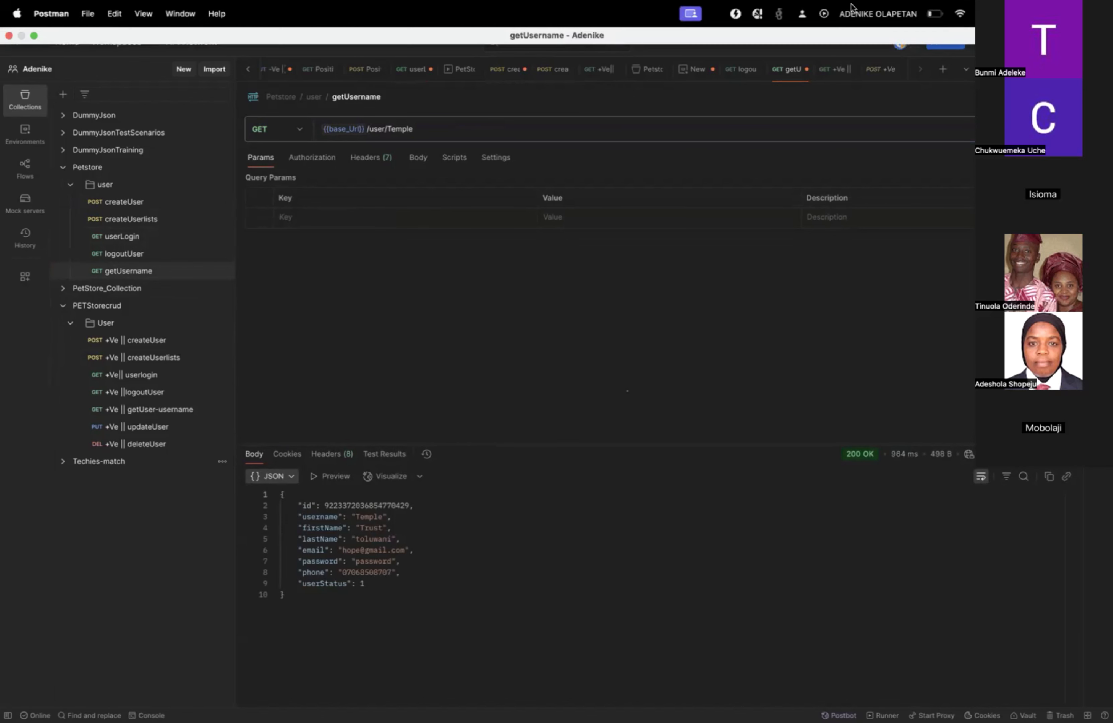
Rename the createUser request in the Petstore collection's user folder as "+ve -createUser".
left_click(143, 202)
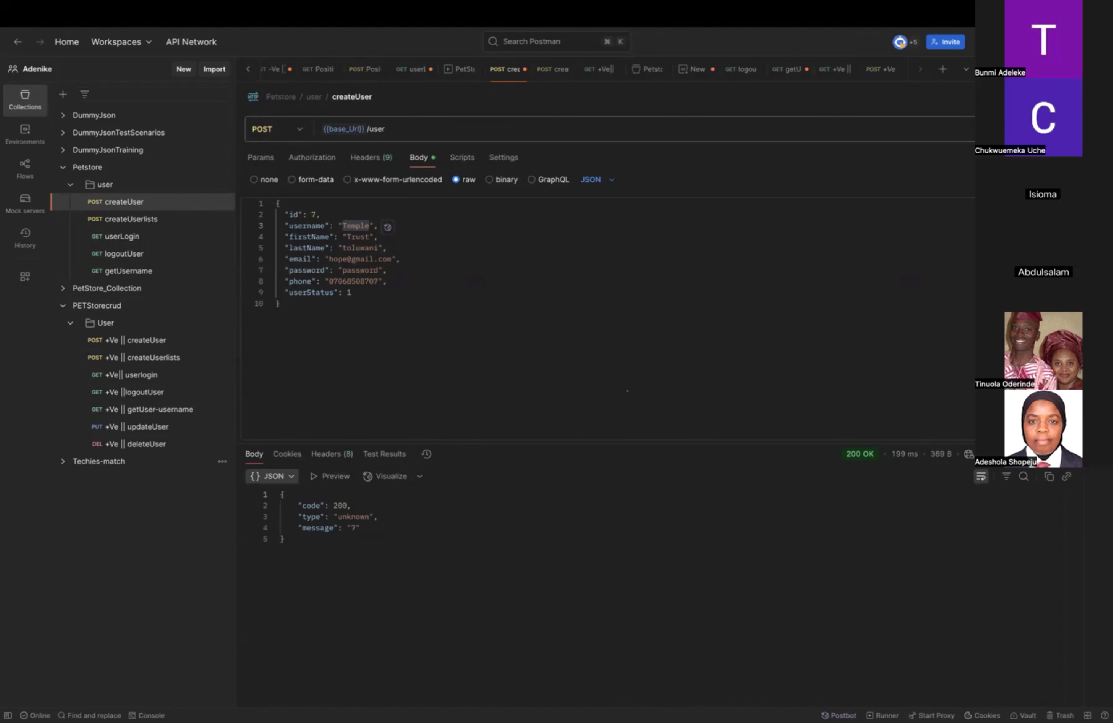
left_click(155, 219)
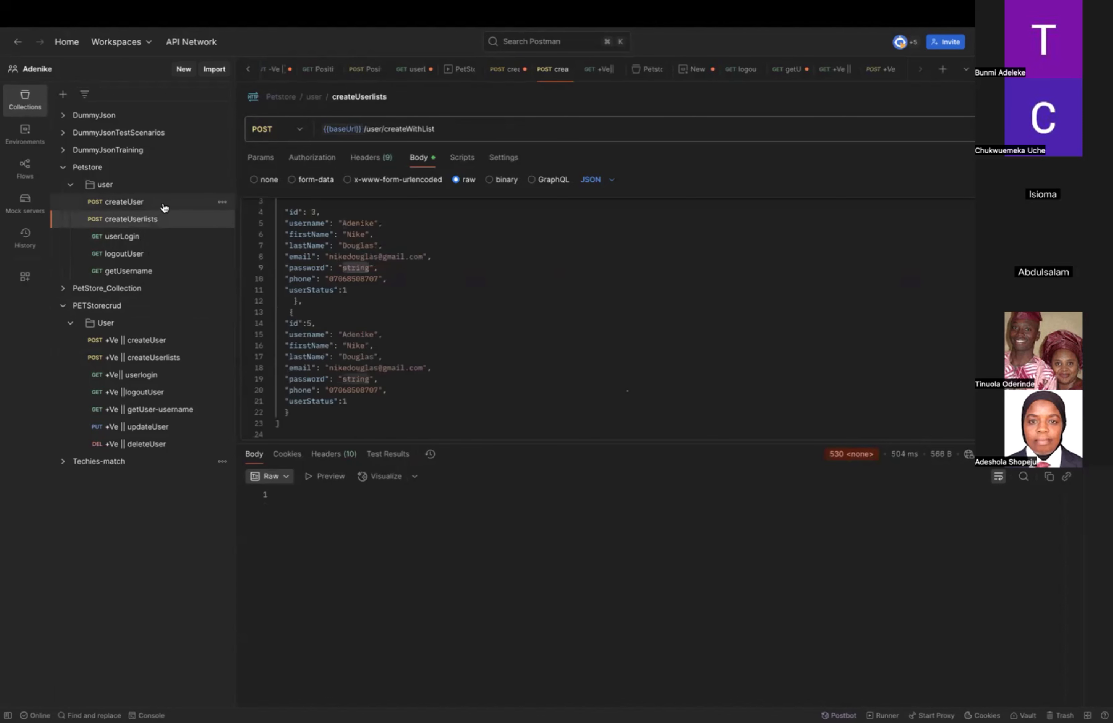
left_click(163, 207)
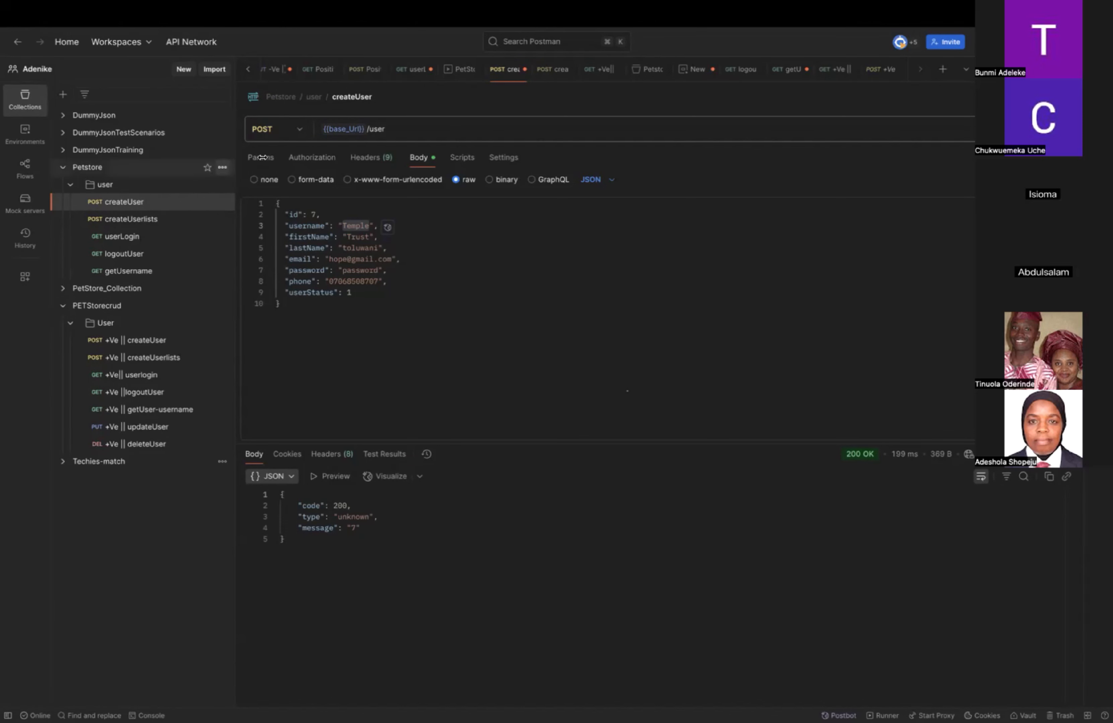
left_click(337, 97)
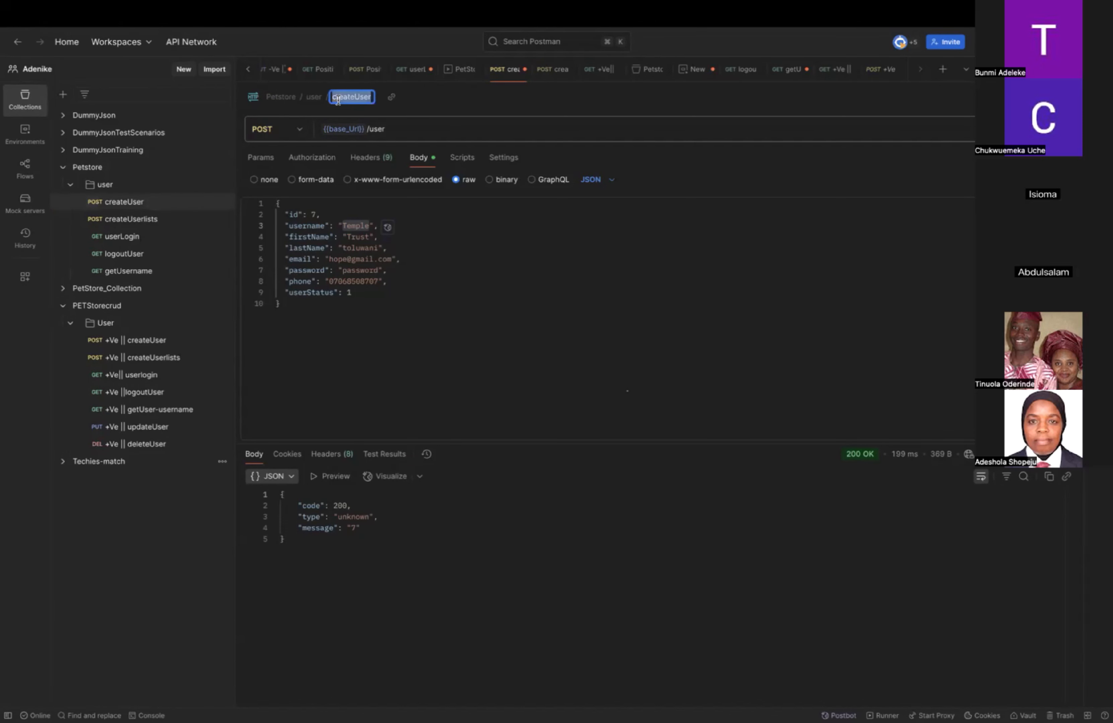
left_click(333, 98)
left_click(393, 100)
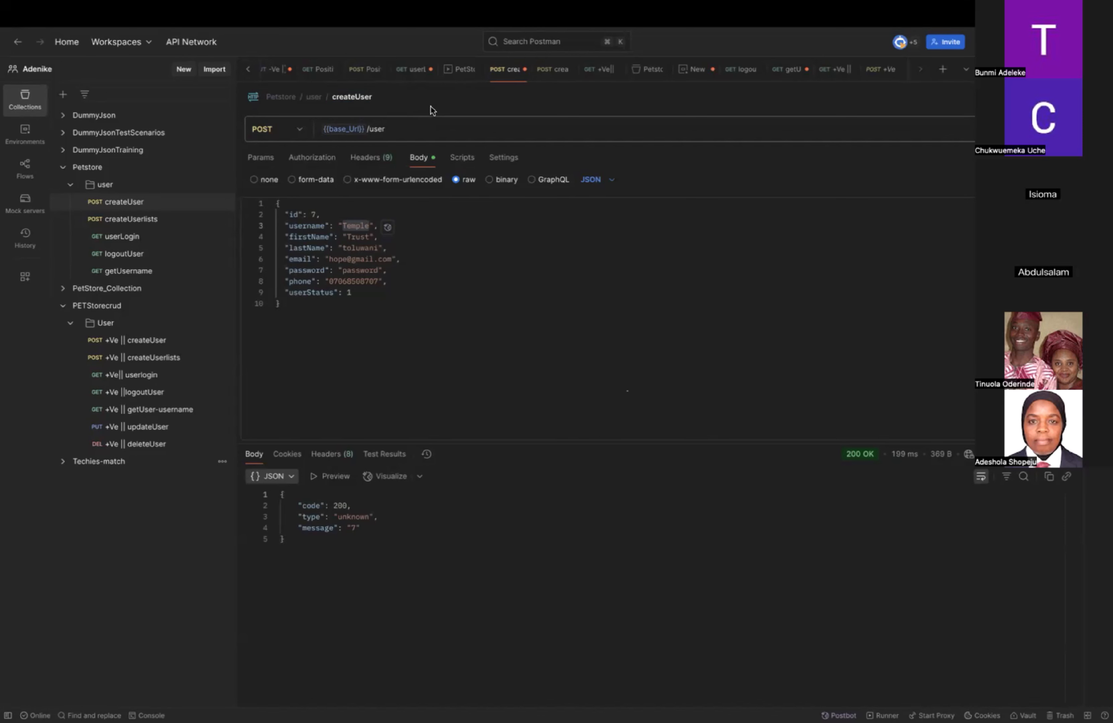
left_click(342, 96)
left_click(336, 97)
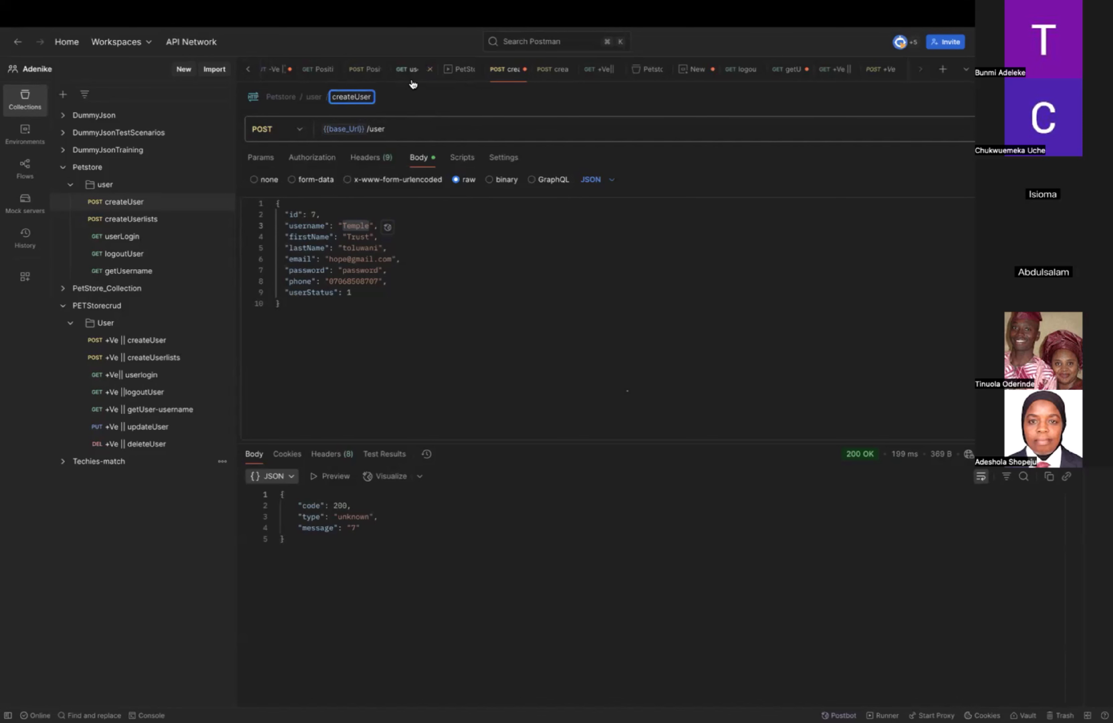
type("+ve")
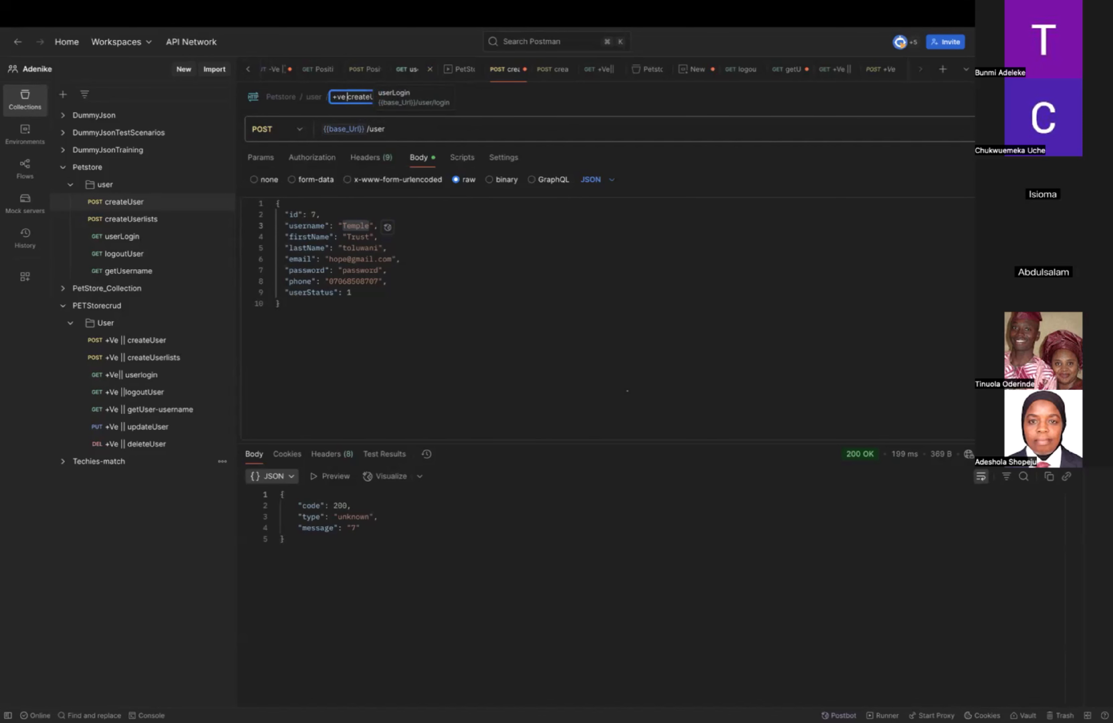
type(" -")
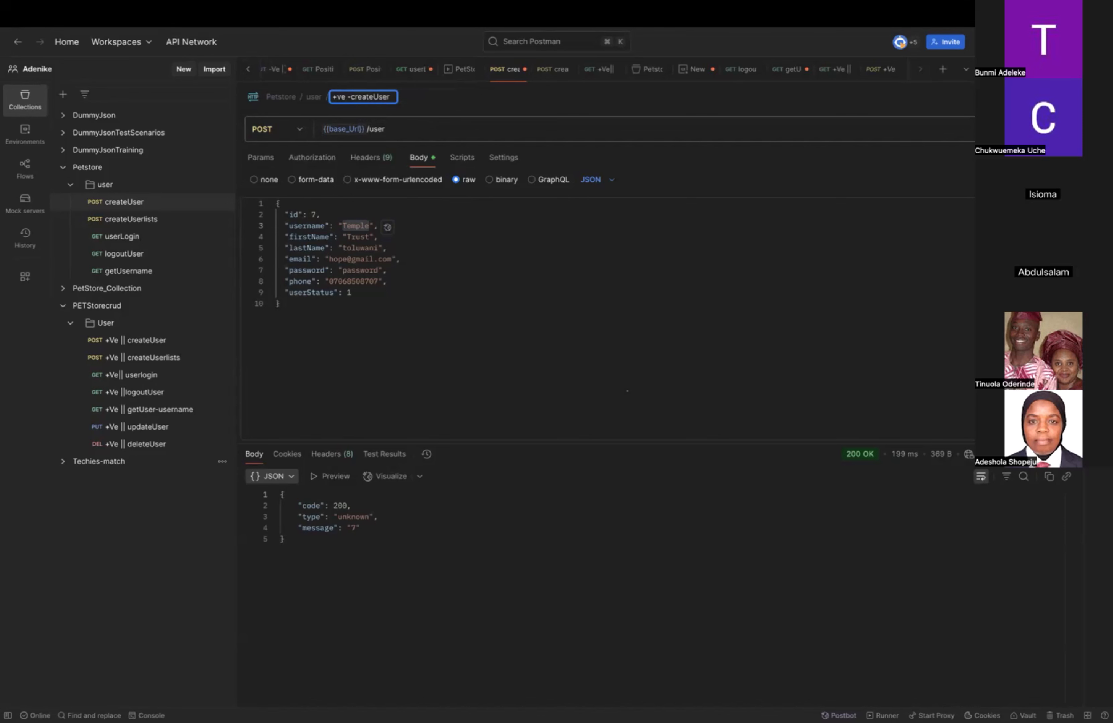
key("Return")
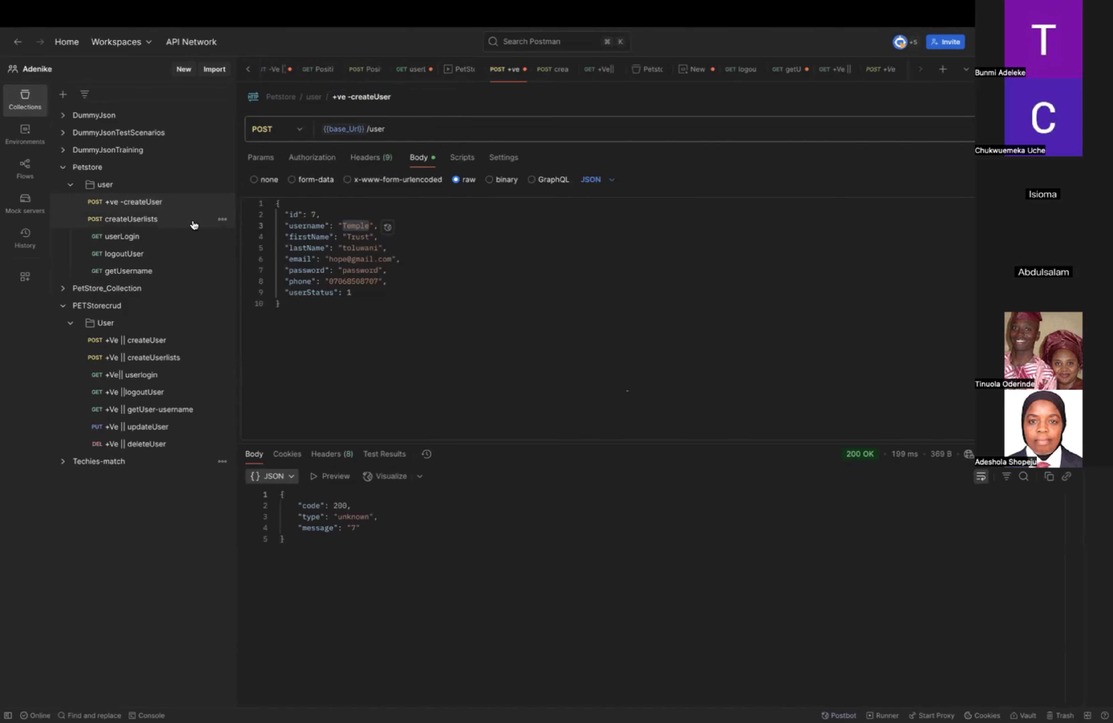
Duplicate the "+ve -createUser" request and remove the word "Copy" from the duplicate's name.
left_click(222, 202)
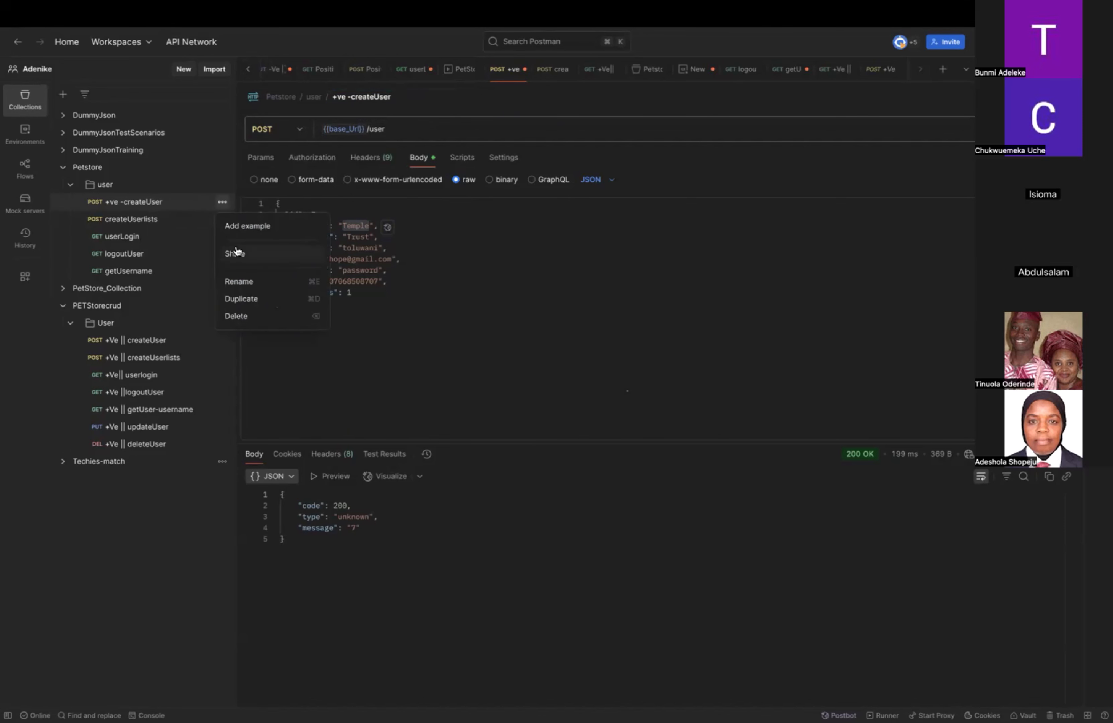
left_click(249, 305)
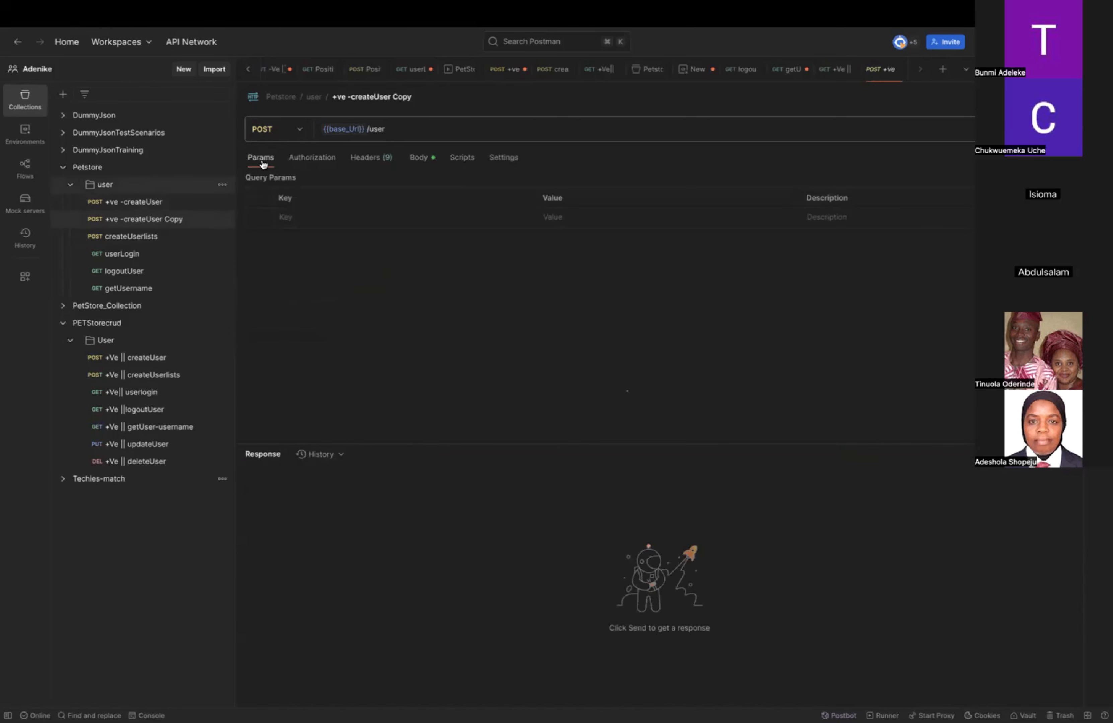
left_click(408, 97)
left_click(409, 96)
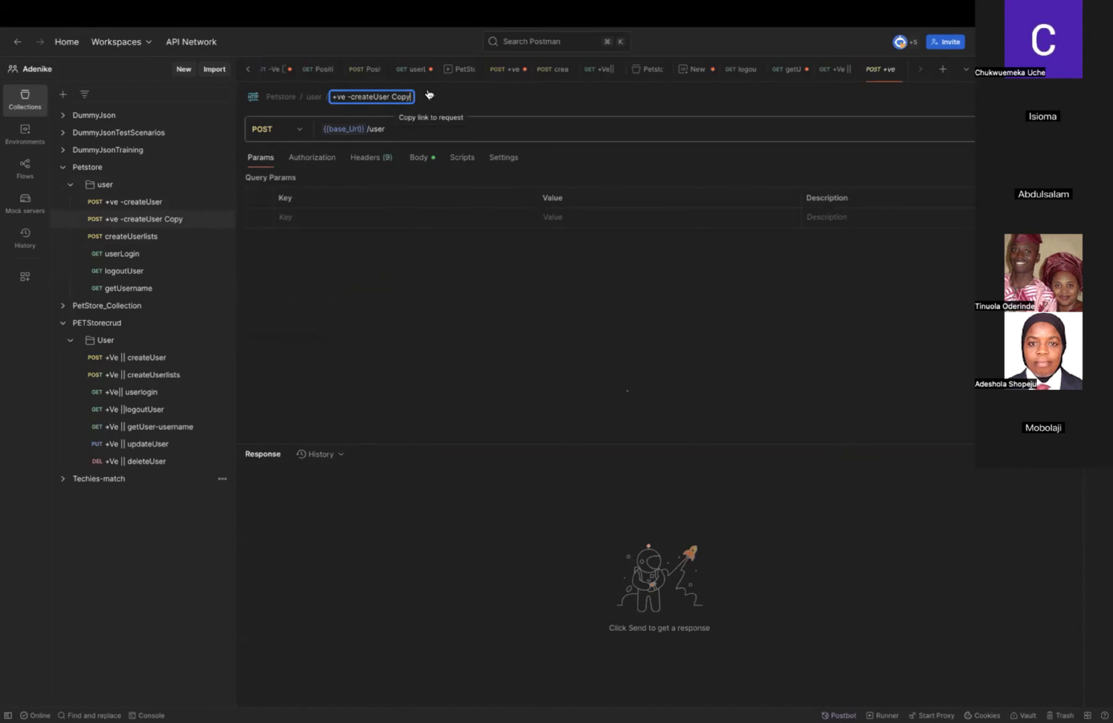
key("BackSpace")
key("BackSpace")
key("BackSpace")
key("BackSpace")
key("BackSpace")
key("Return")
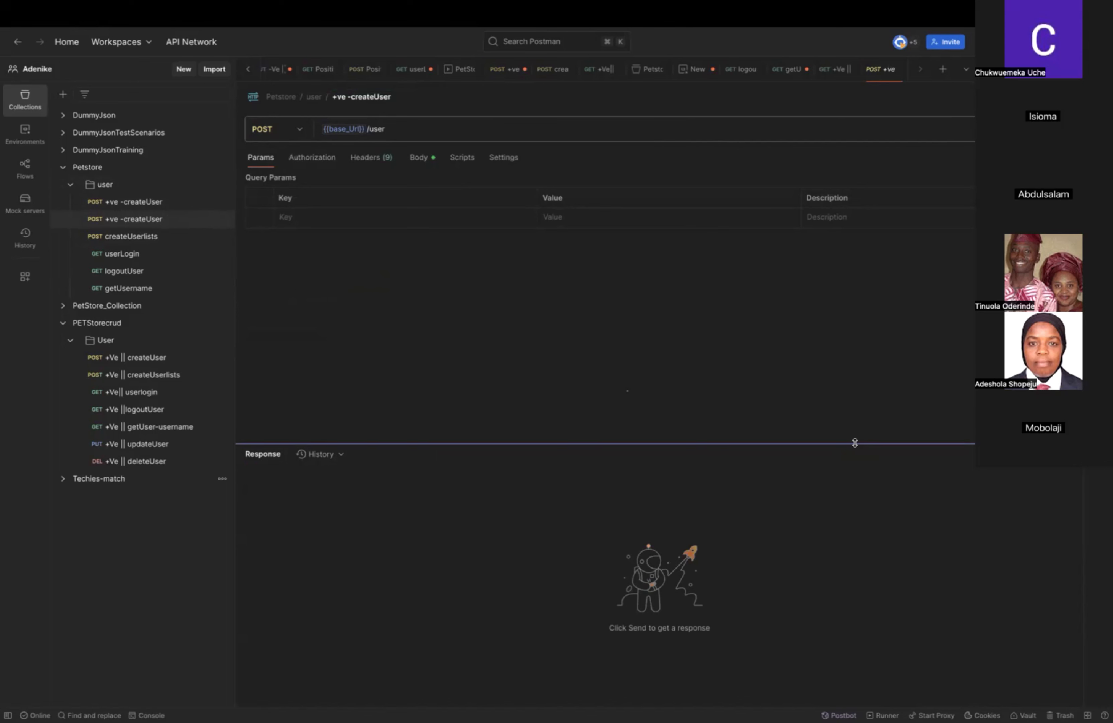
mouse_move(840, 711)
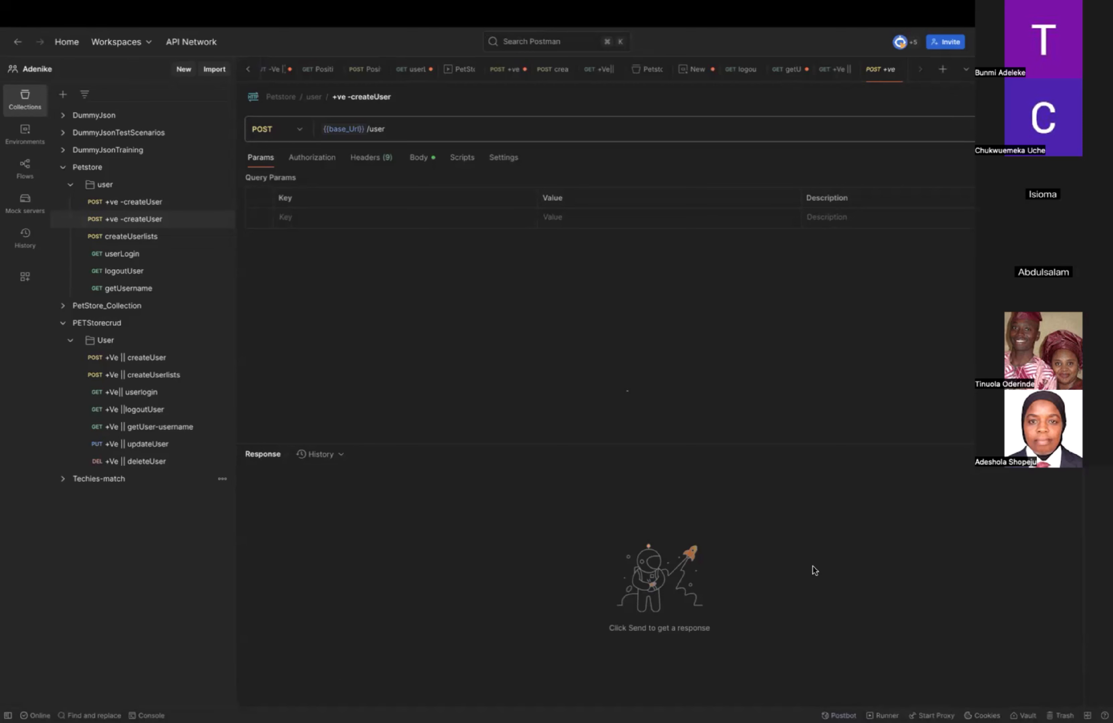
Rename the duplicated createUser request as "-ve -createUser" to mark it as a negative test case.
left_click(159, 221)
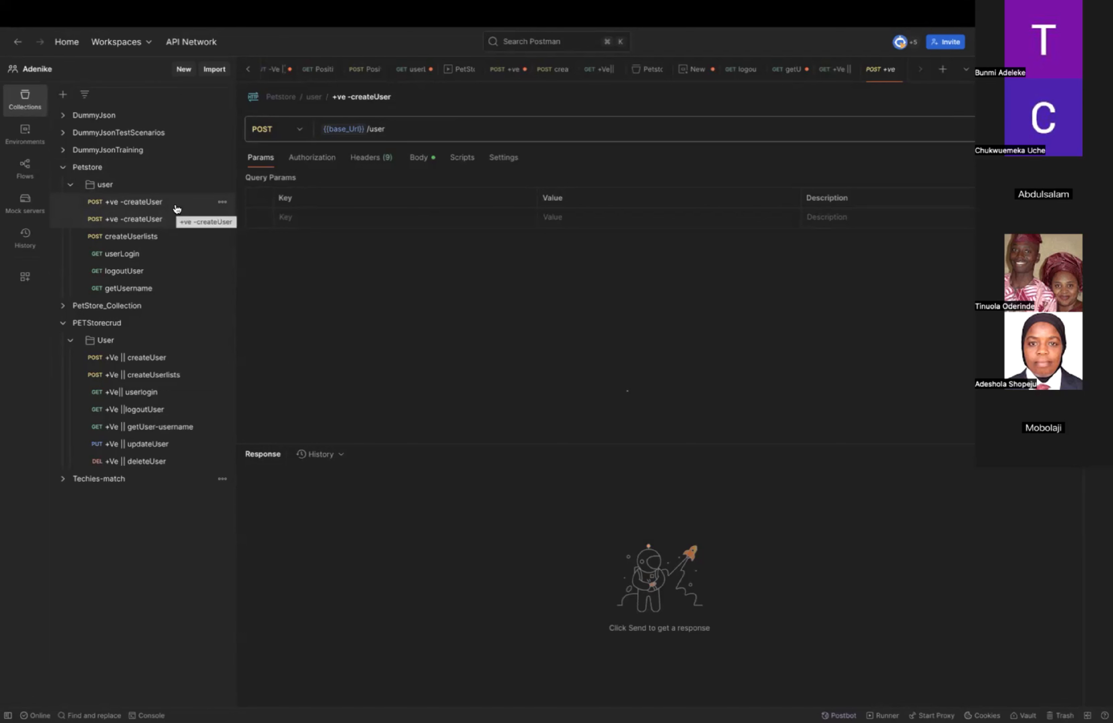
left_click(146, 206)
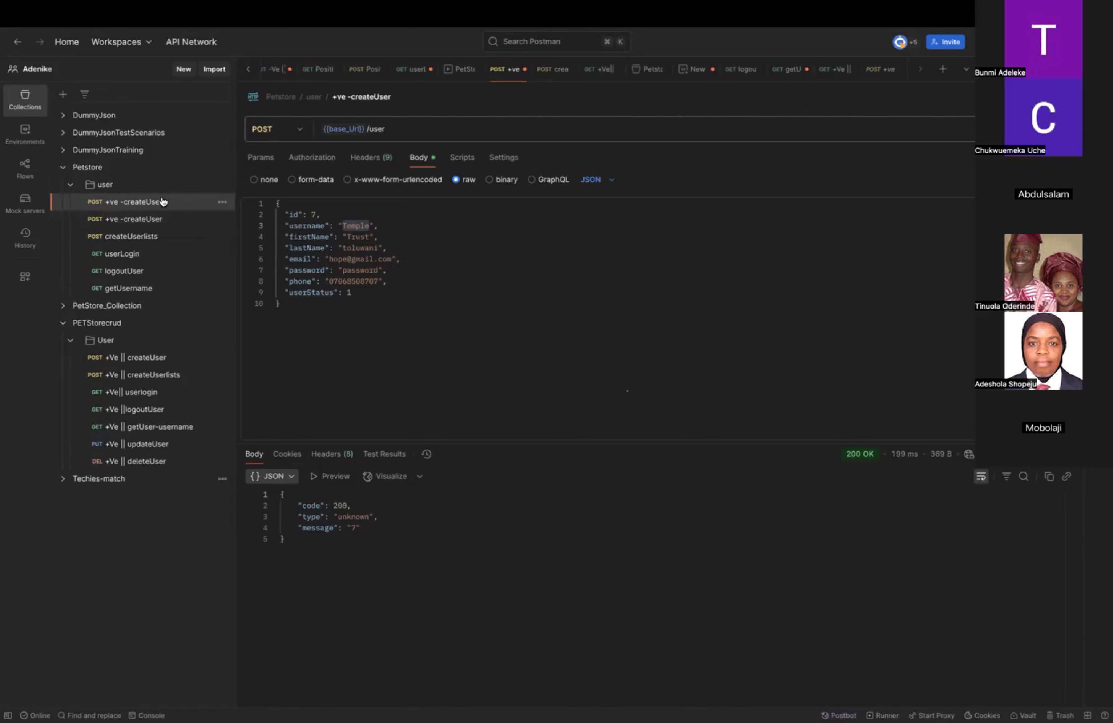
left_click(151, 221)
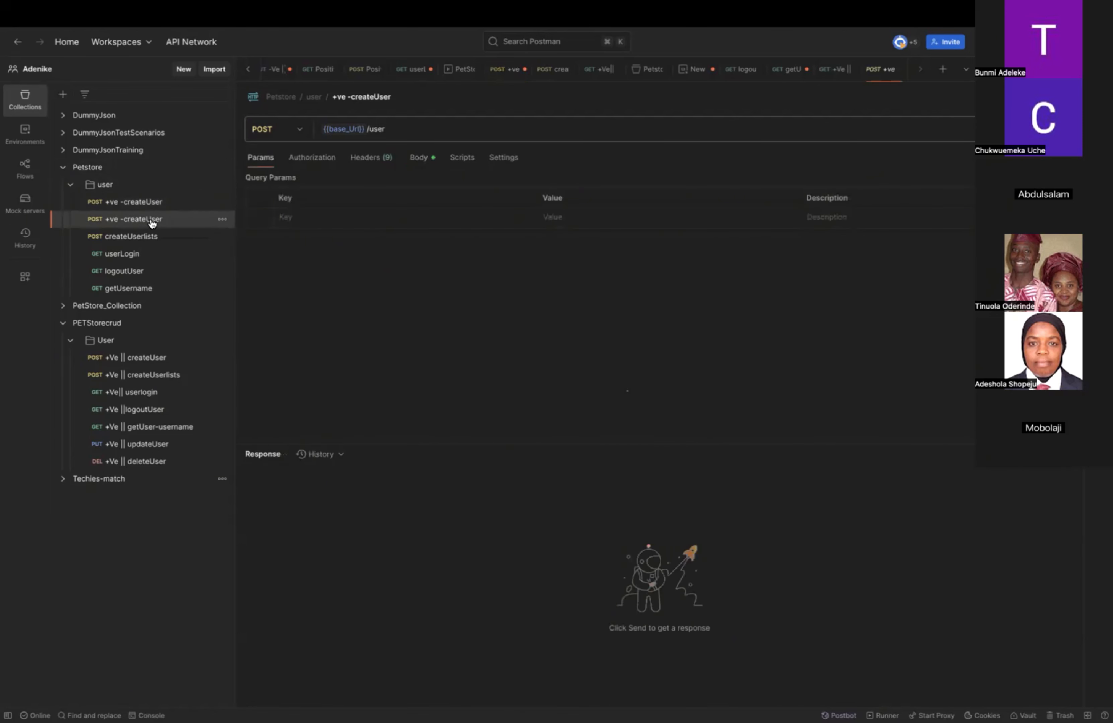
left_click(337, 99)
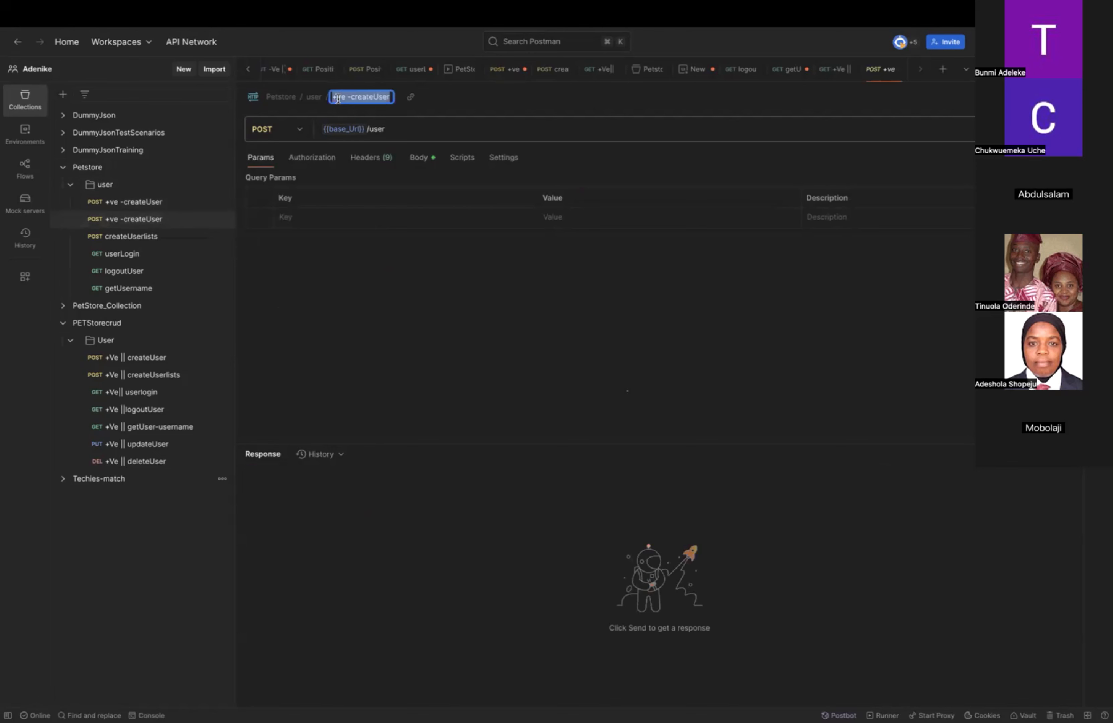
left_click(337, 99)
key("BackSpace")
type("-")
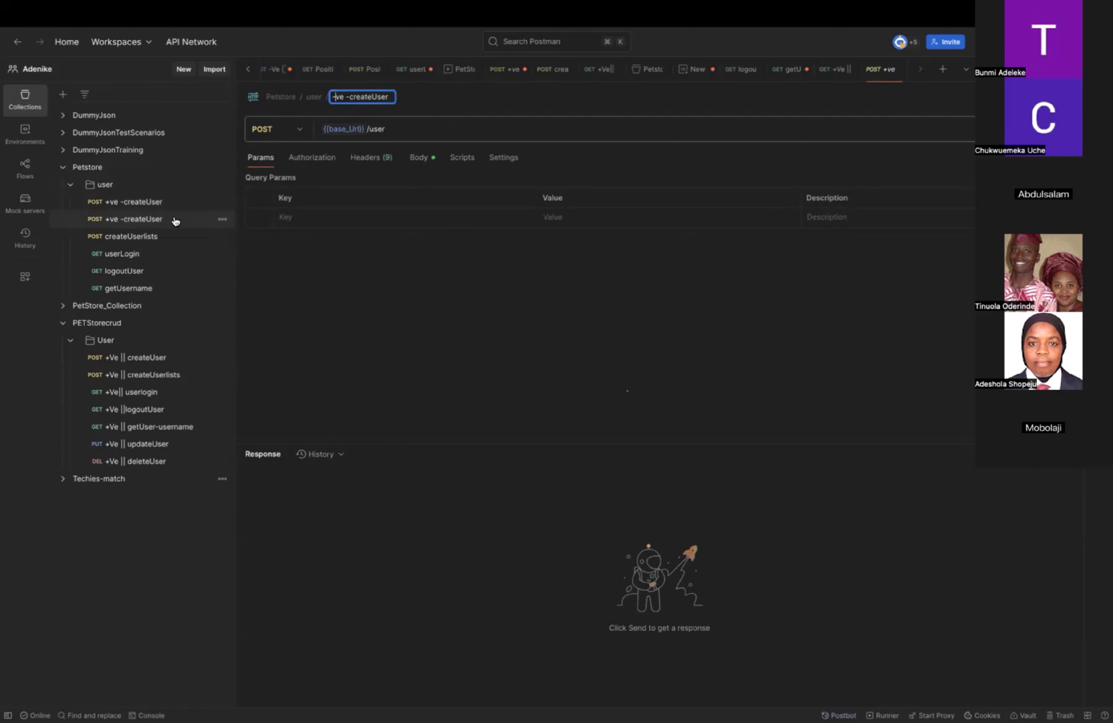
left_click(222, 220)
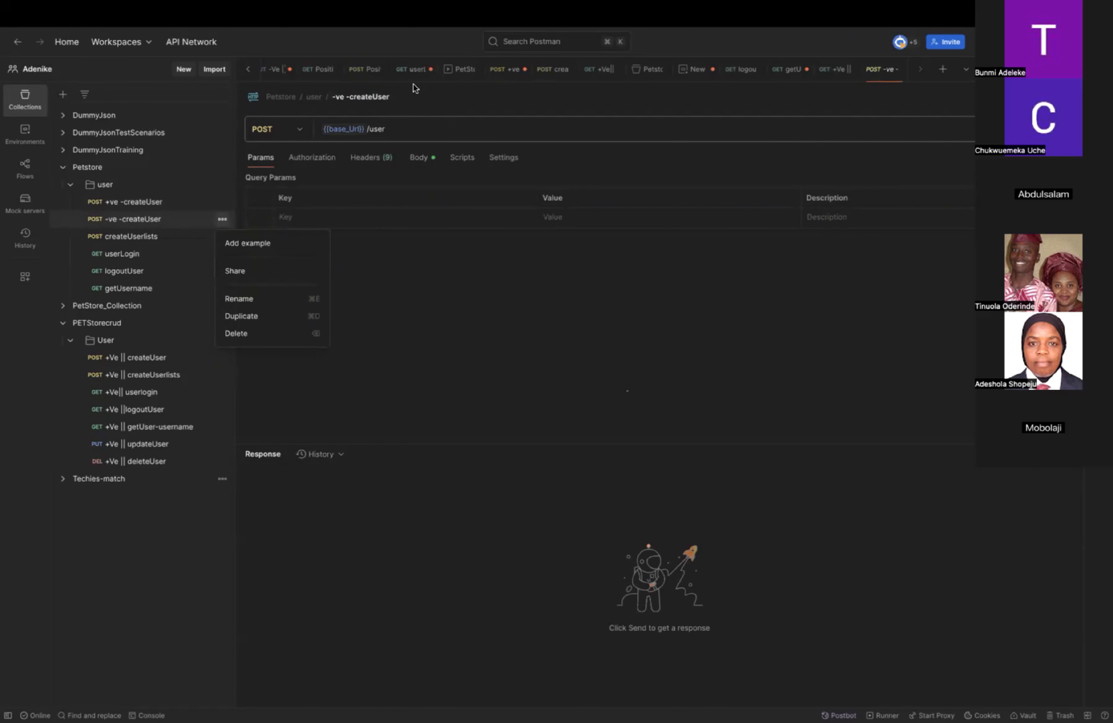
left_click(390, 98)
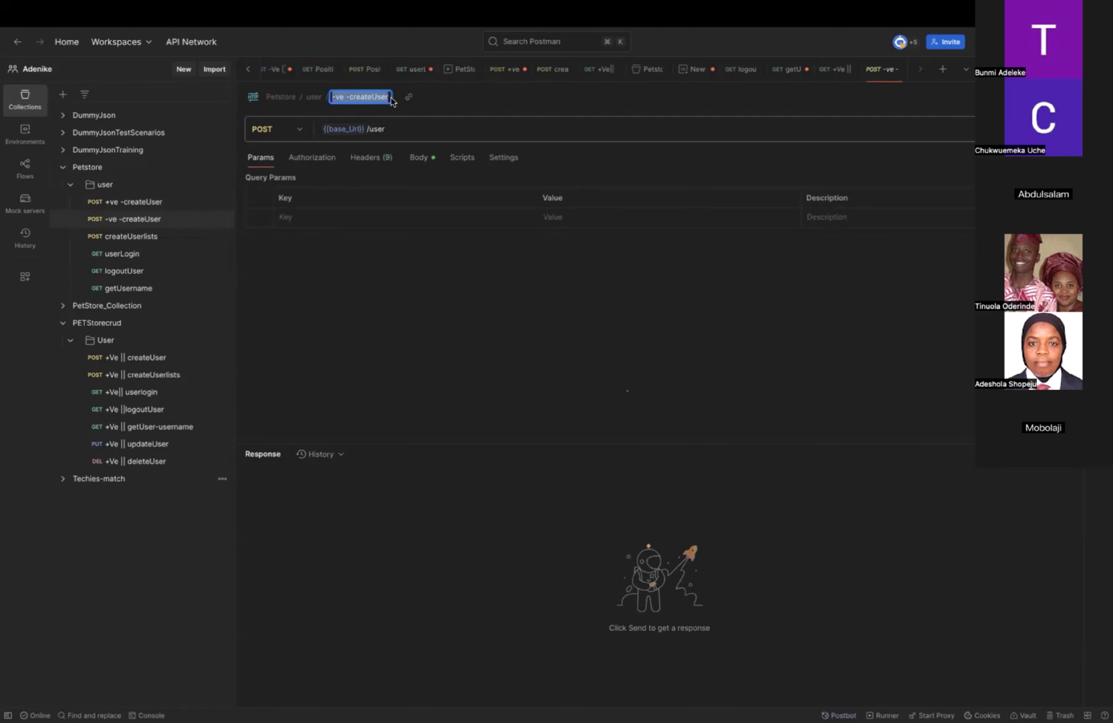
left_click(391, 97)
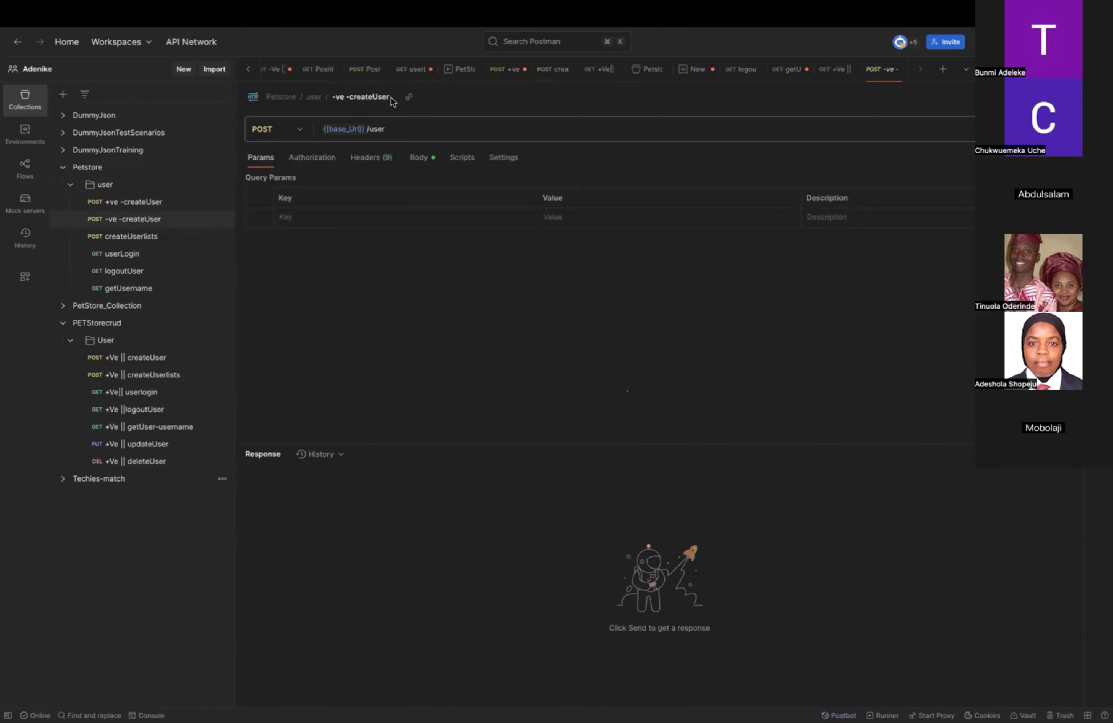
Add "||valid data" to the end of the "+ve -createUser" request's name.
left_click(180, 205)
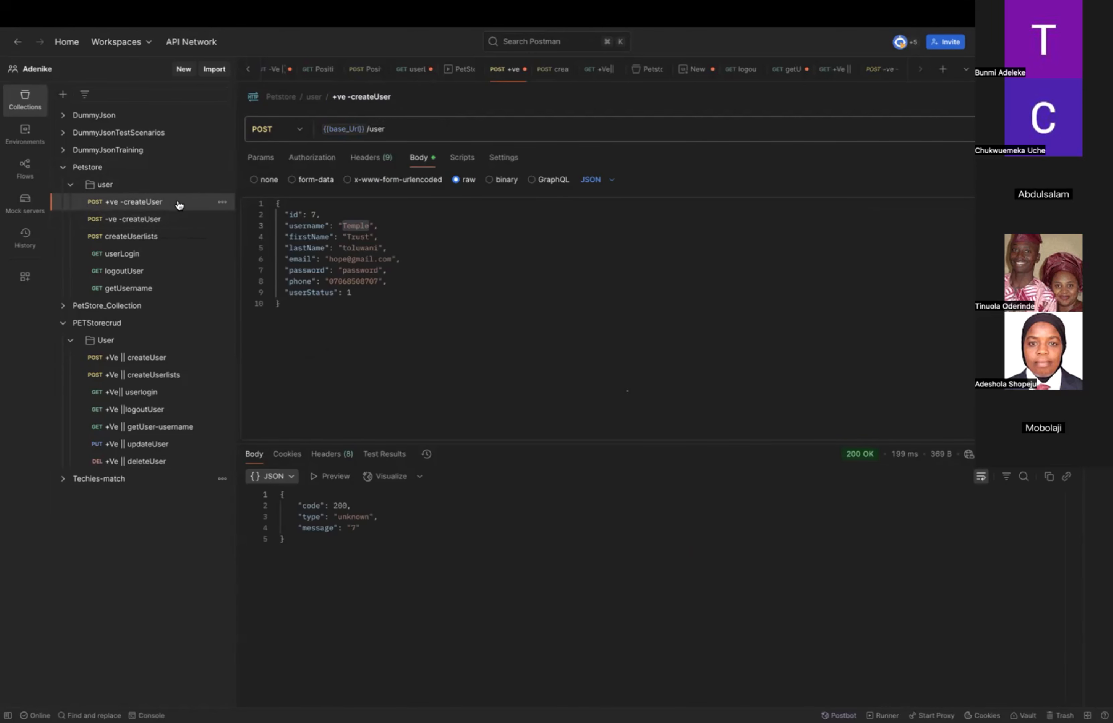
left_click(389, 97)
left_click(389, 97)
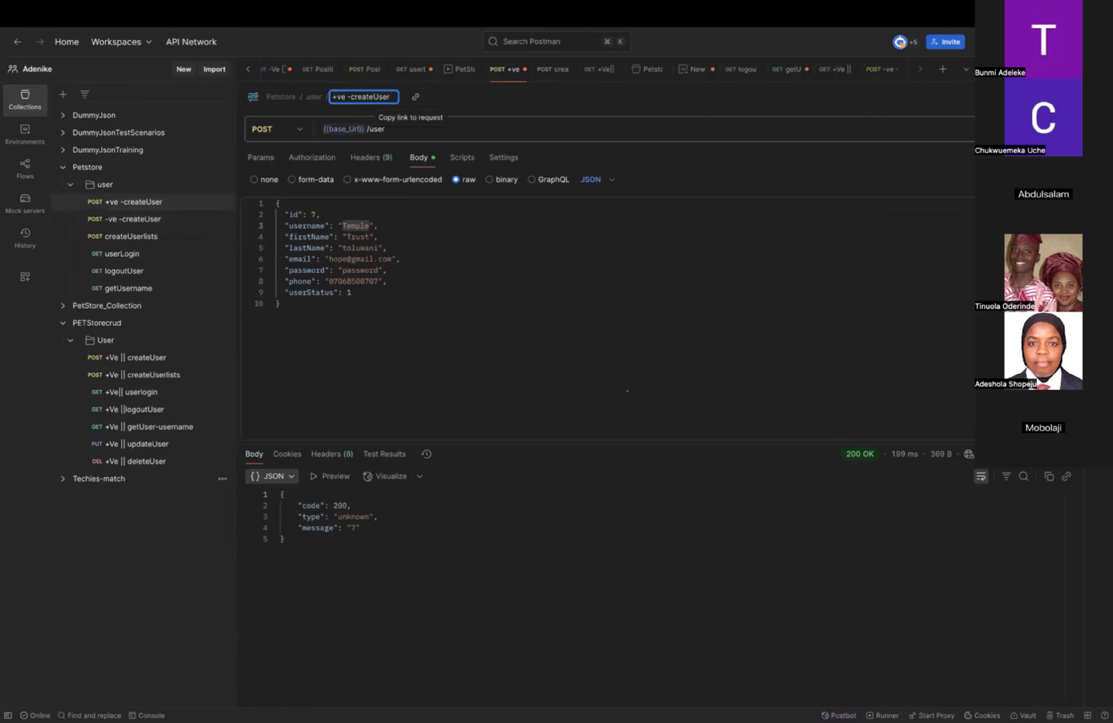
type("||valid")
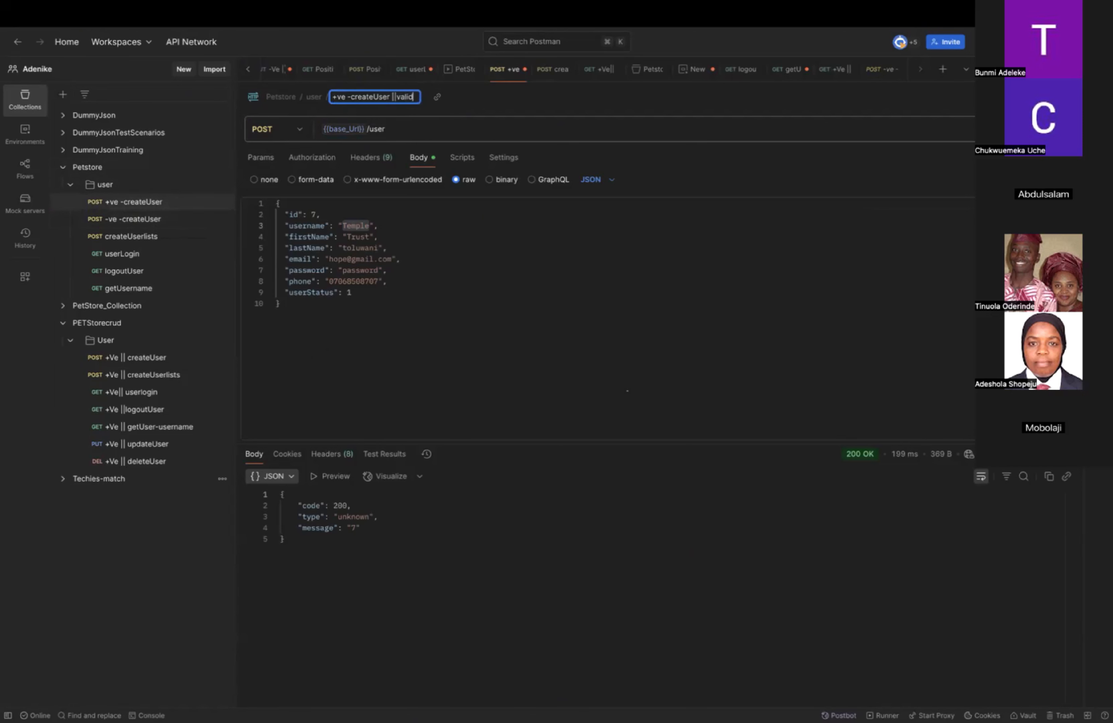
type(" data")
key("Return")
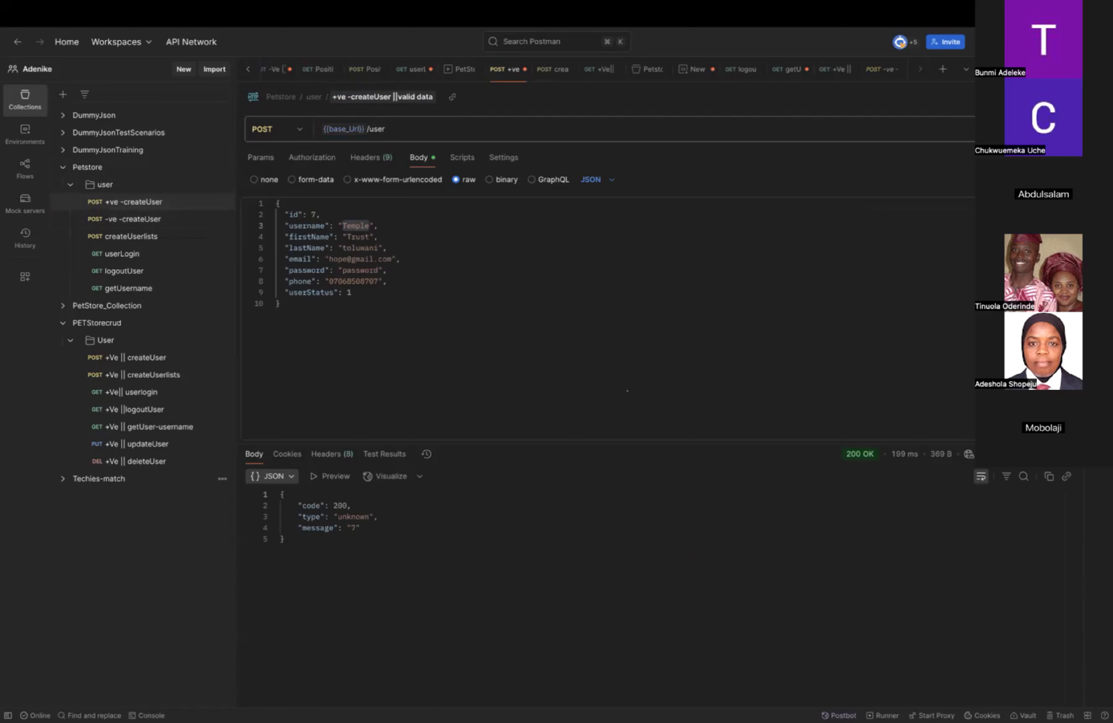
Rename the "-ve -createUser" request as "-ve -createUser||invalidData".
left_click(147, 222)
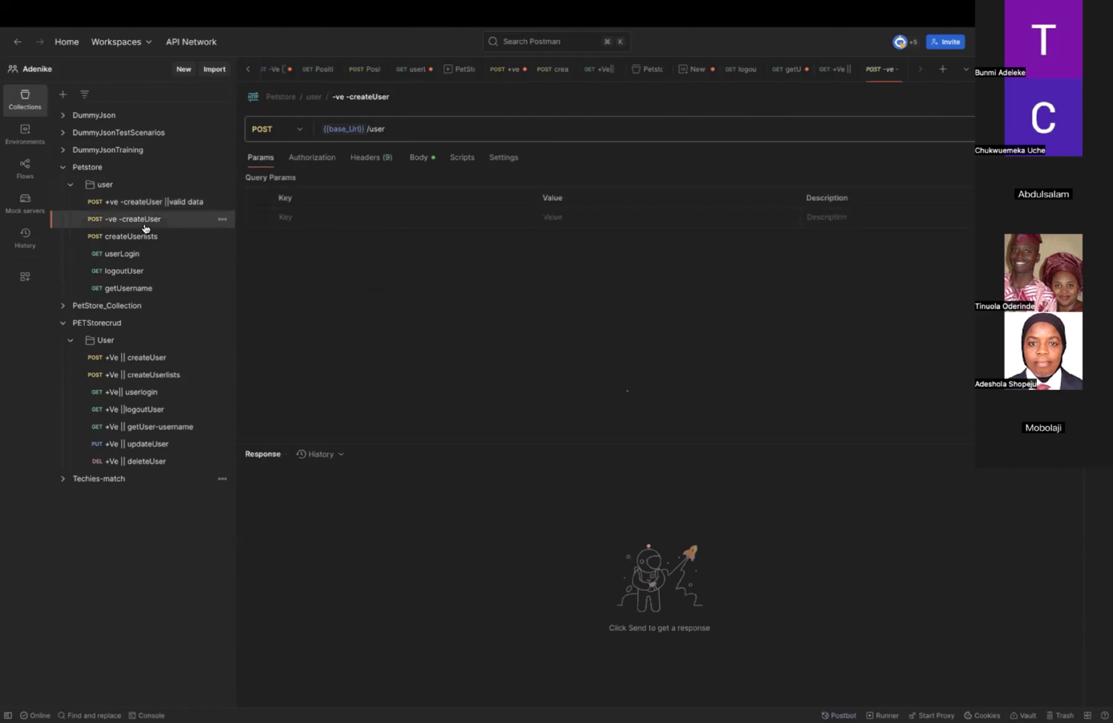
left_click(390, 97)
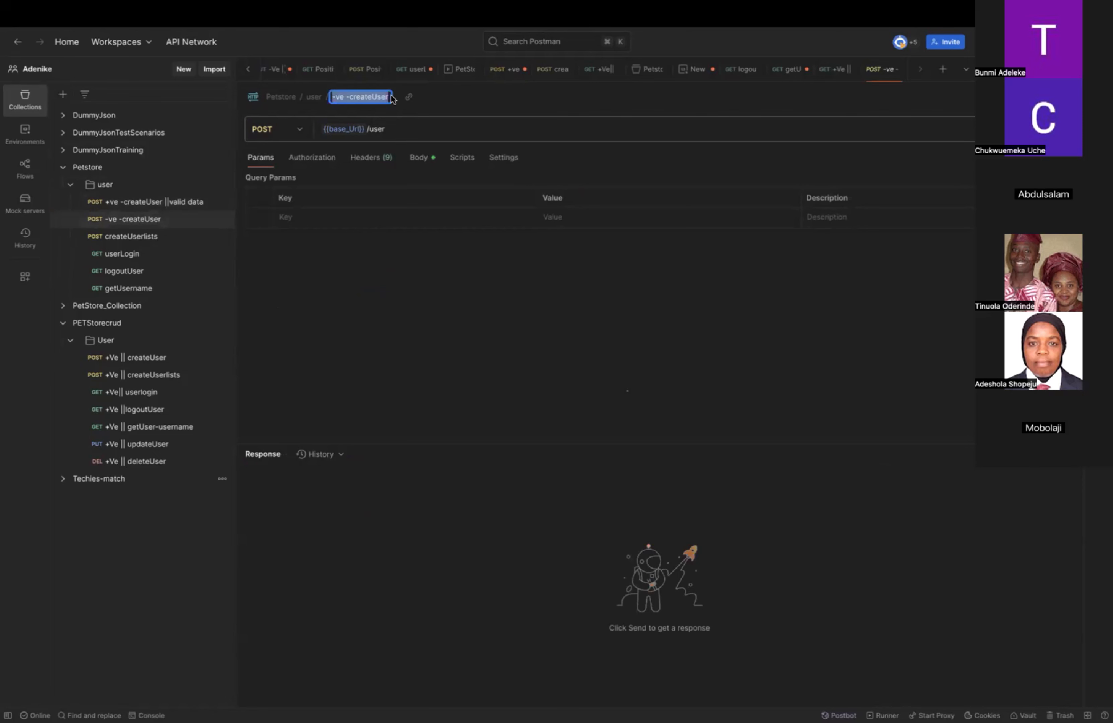
left_click(385, 96)
type("||invalid da")
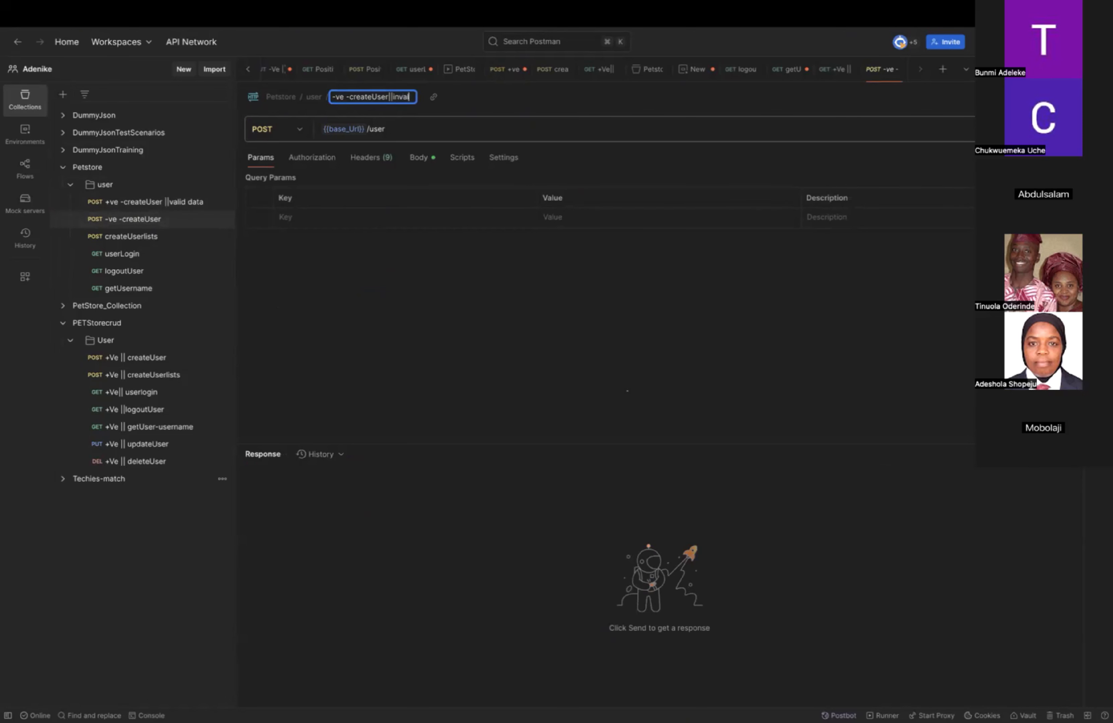
key("BackSpace")
key("BackSpace")
type("DAta")
key("BackSpace")
key("BackSpace")
key("BackSpace")
key("BackSpace")
key("BackSpace")
type("Data")
key("Return")
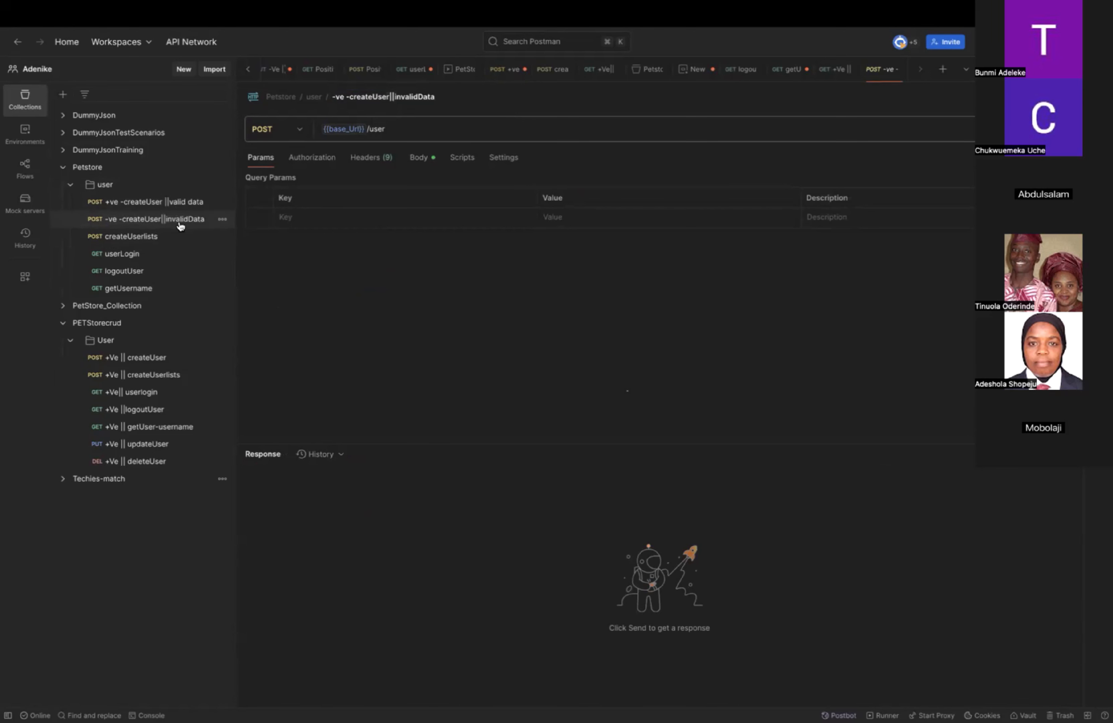
Duplicate the "-ve -createUser||invalidData" request and rename the duplicate as "-ve -createUser||duplicateData".
left_click(223, 220)
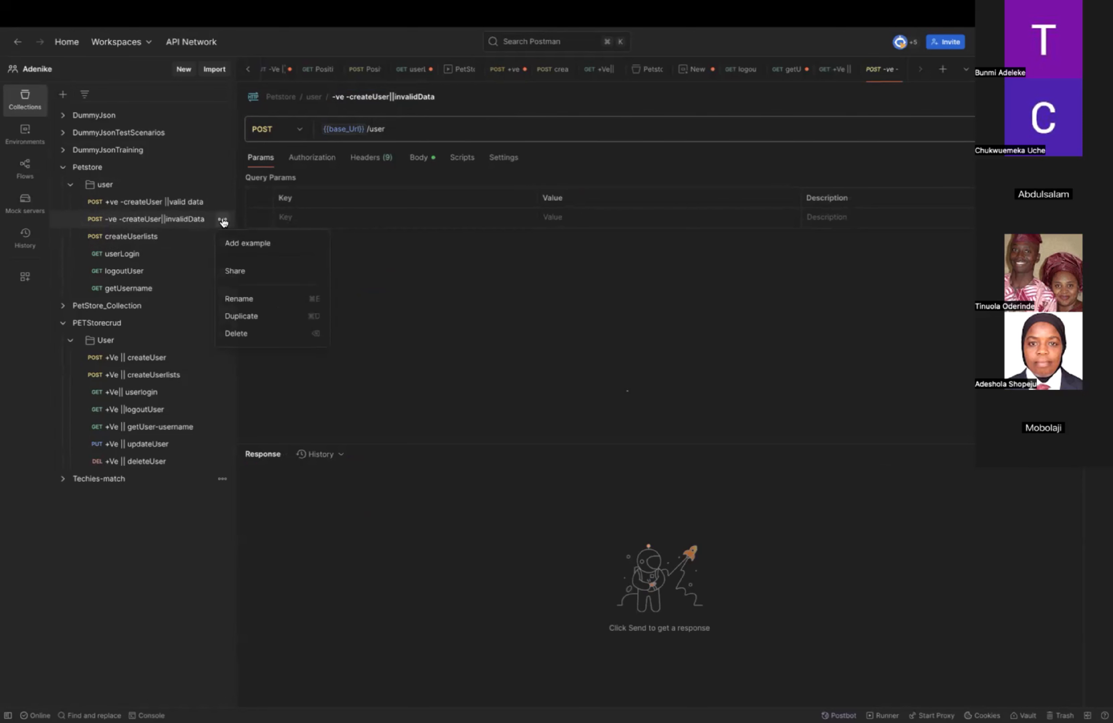
left_click(254, 316)
left_click(192, 236)
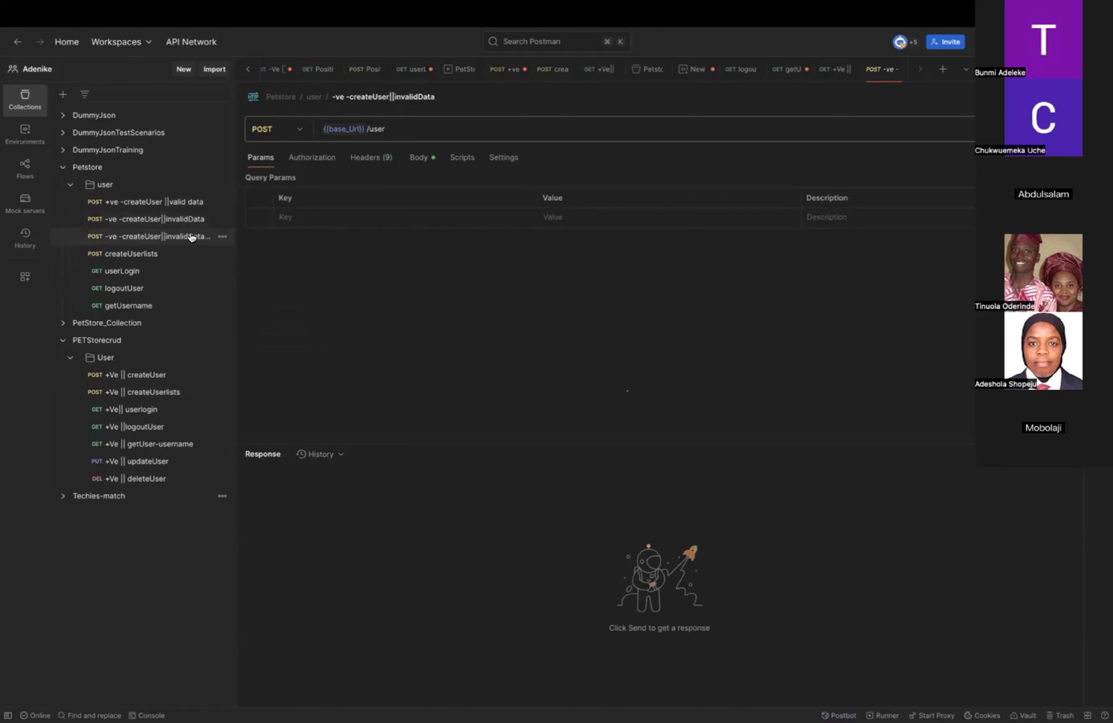
left_click(453, 95)
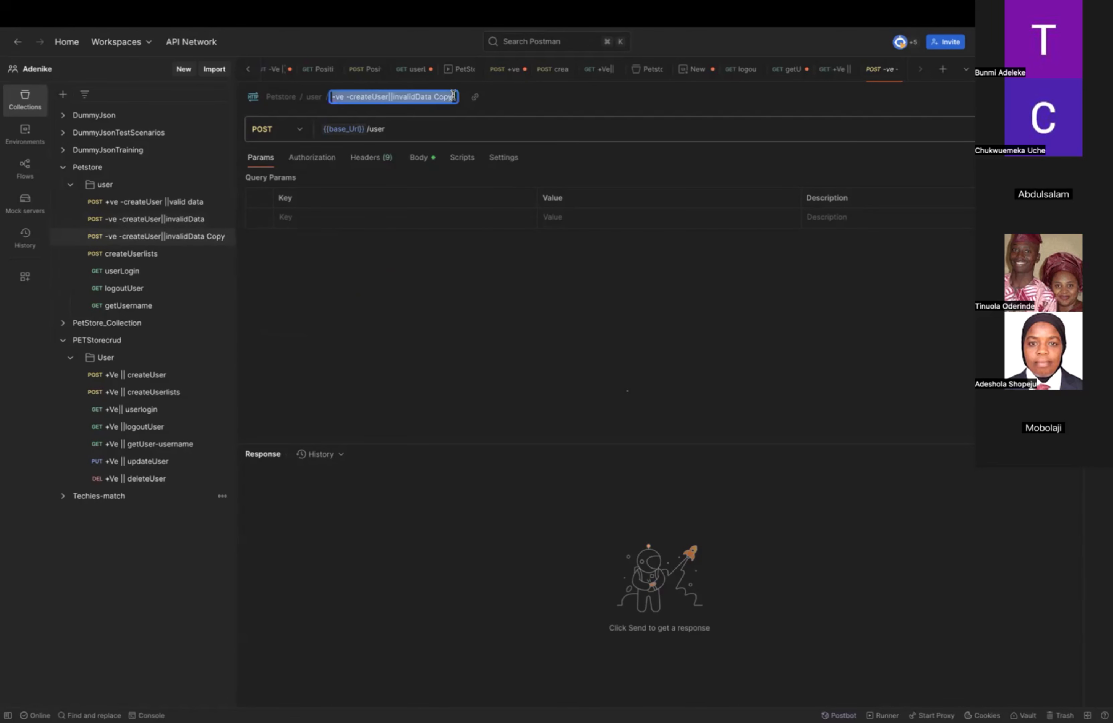
left_click(453, 96)
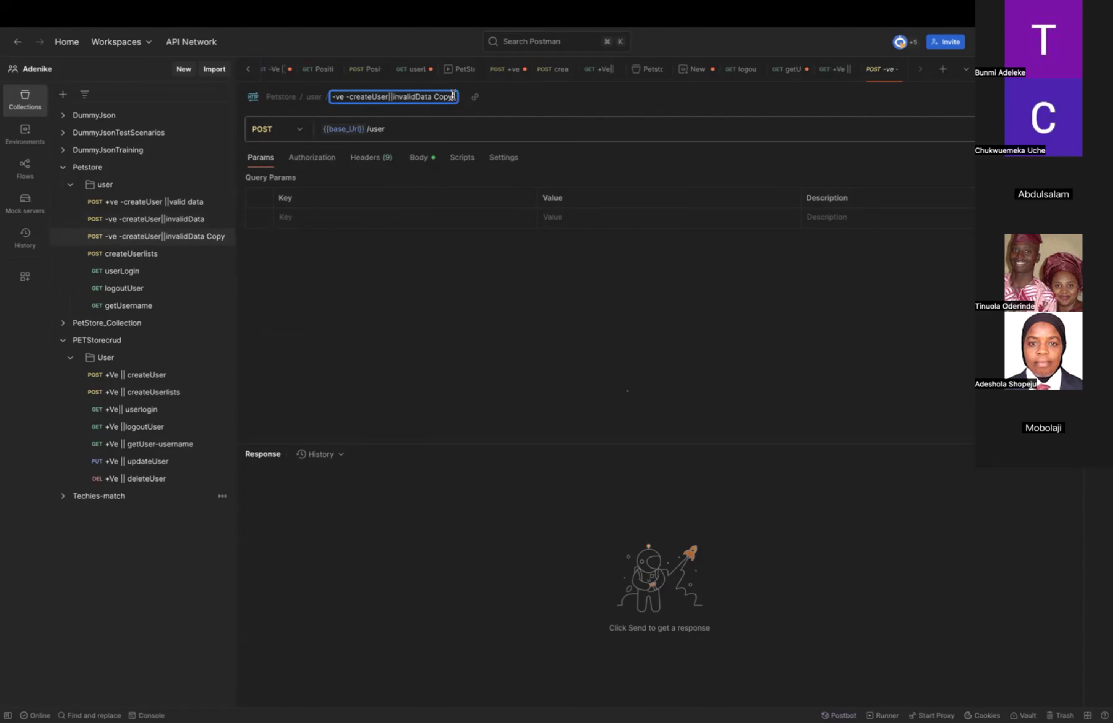
key("BackSpace")
key("BackSpace")
key("BackSpace")
key("BackSpace")
key("BackSpace")
key("BackSpace")
key("BackSpace")
key("BackSpace")
key("BackSpace")
key("BackSpace")
key("BackSpace")
key("BackSpace")
key("BackSpace")
key("BackSpace")
key("BackSpace")
key("BackSpace")
type("duplicateData")
key("Return")
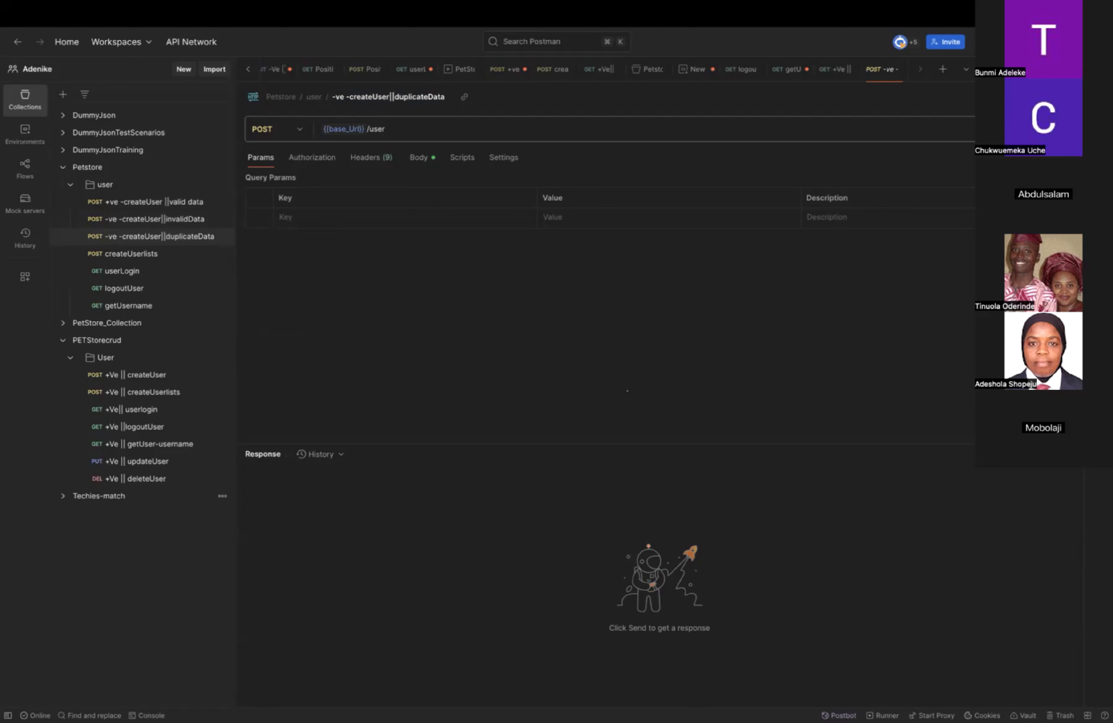
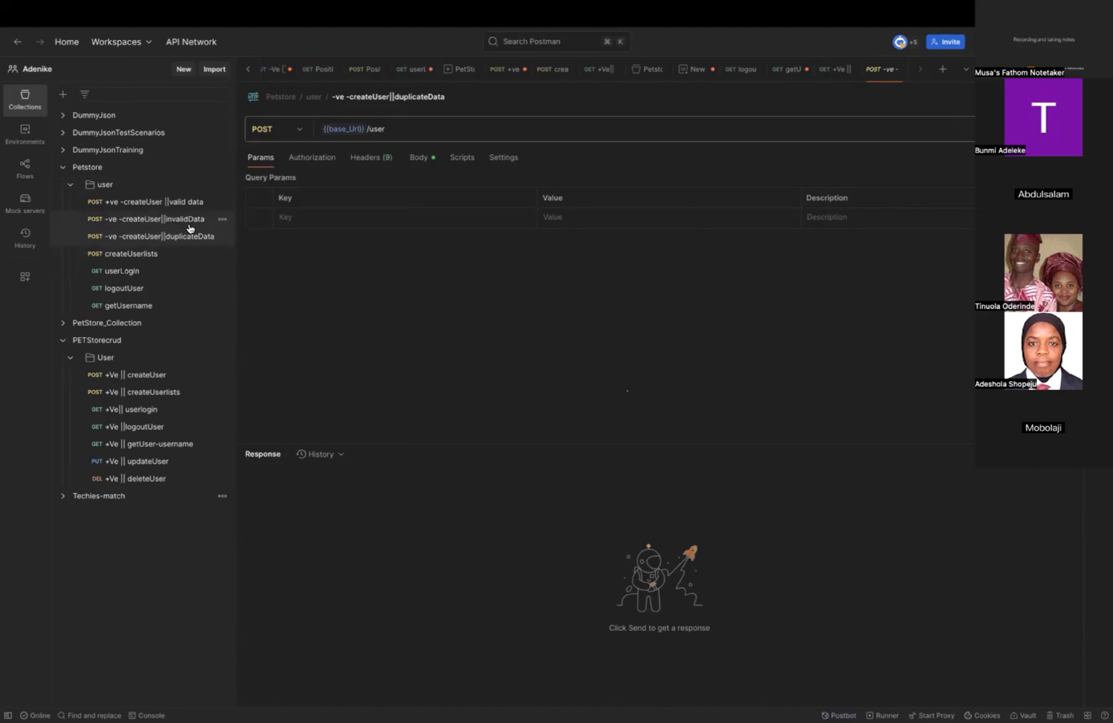
In the "-ve -createUser||invalidData" body, insert "^^^" inside the username and replace its ending with "&*&*(*(()())))".
left_click(174, 218)
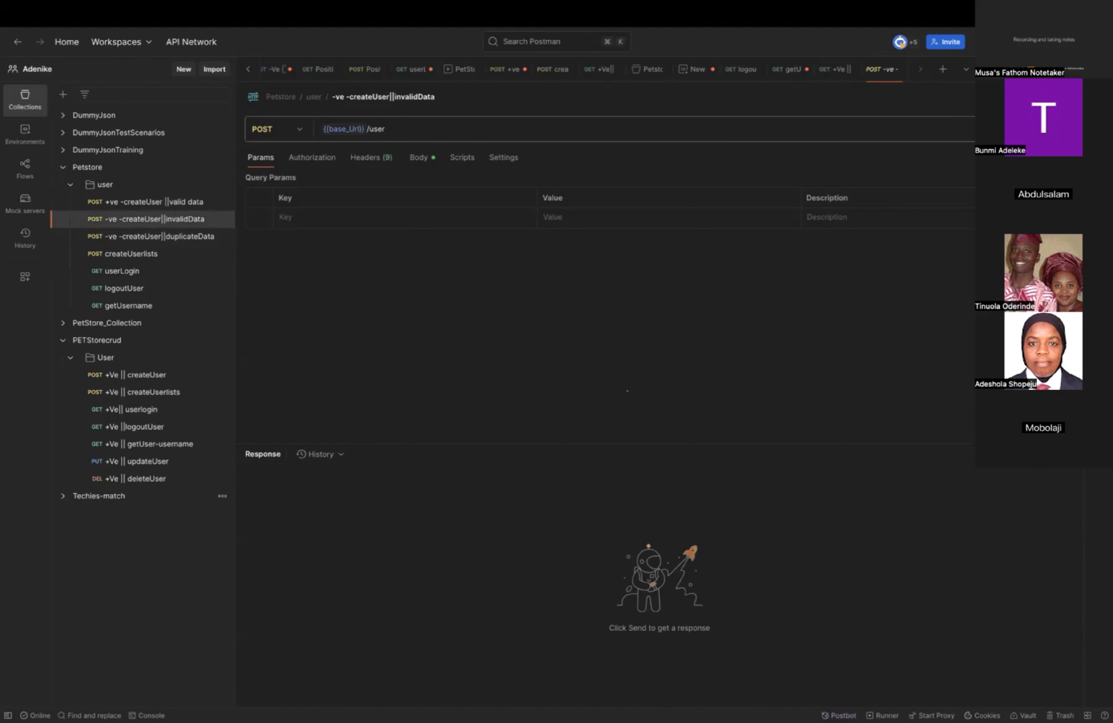
left_click(419, 159)
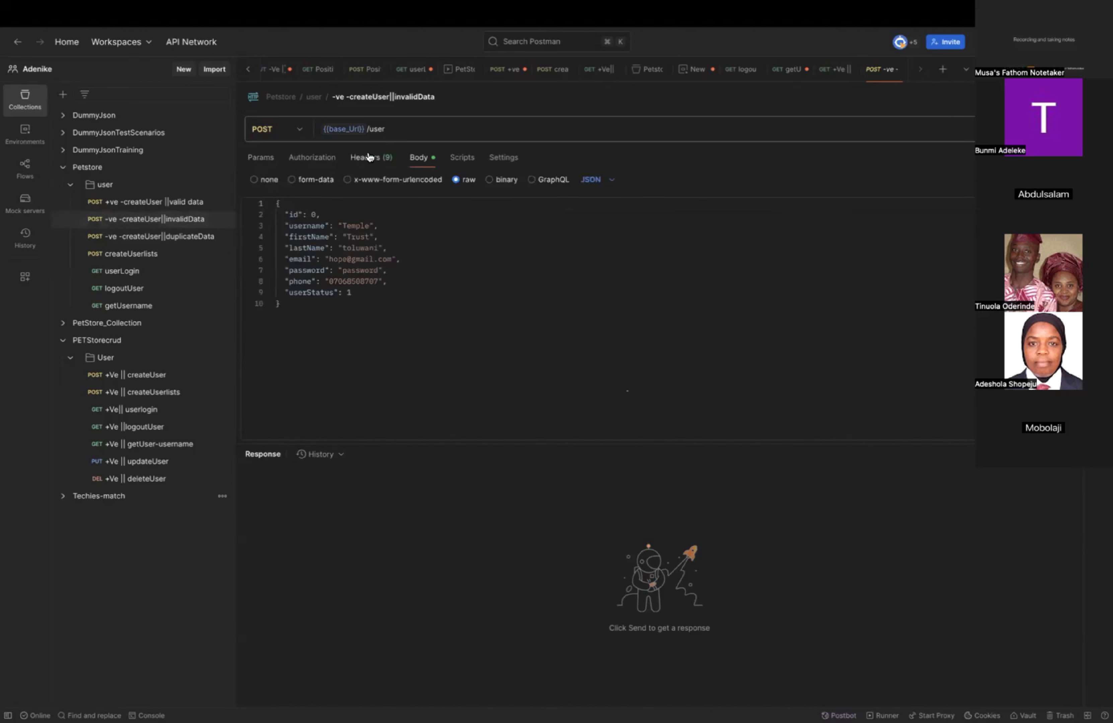
left_click(175, 219)
left_click(351, 226)
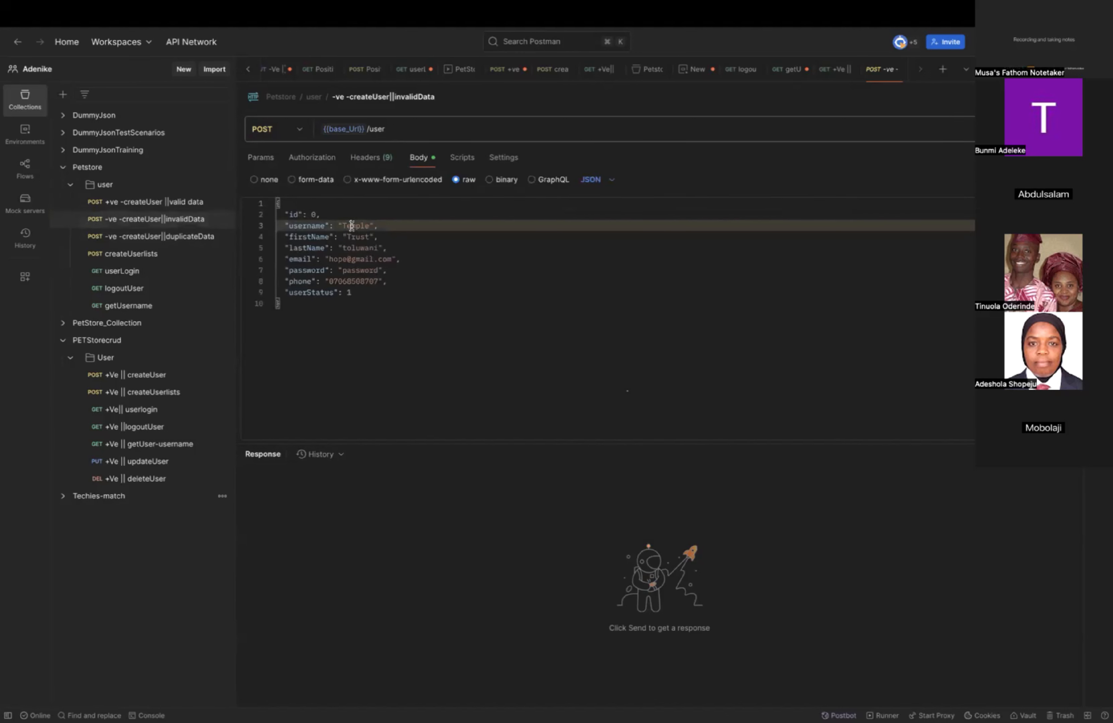
type("^^^")
double_click(380, 227)
left_click(381, 227)
key("BackSpace")
key("BackSpace")
key("BackSpace")
type("&*&*(*(()())))")
Set firstName to "@#$#$$%%%^%^^" and lastName to "(())))" in the invalidData body and send the request.
triple_click(355, 236)
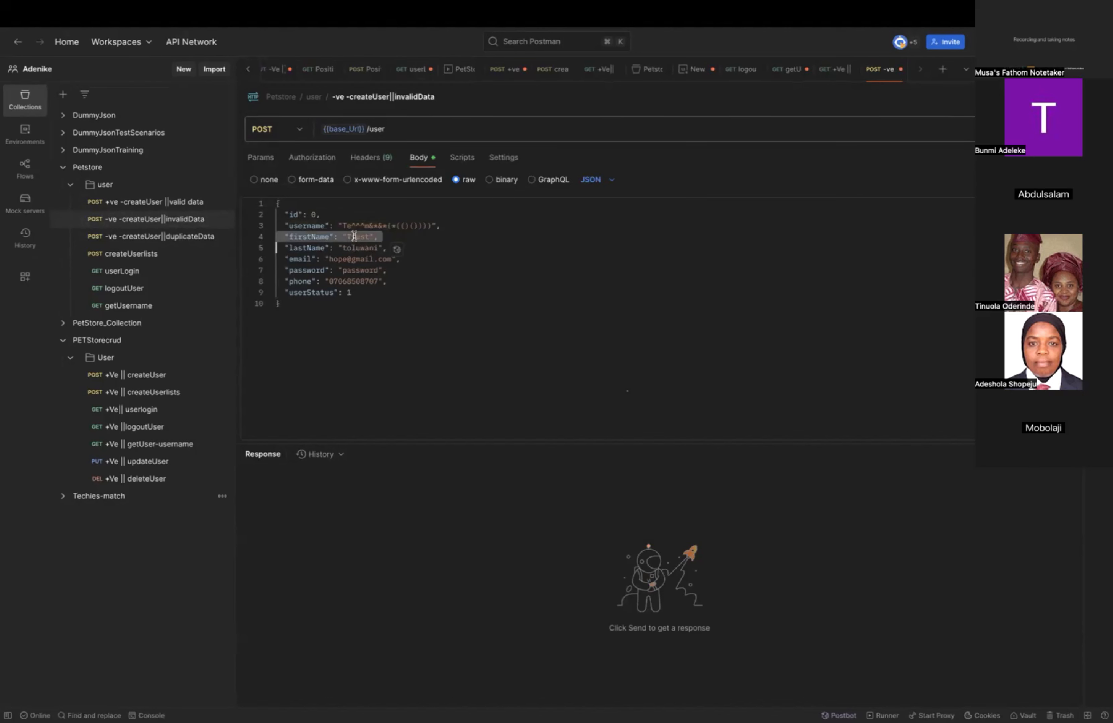
double_click(355, 237)
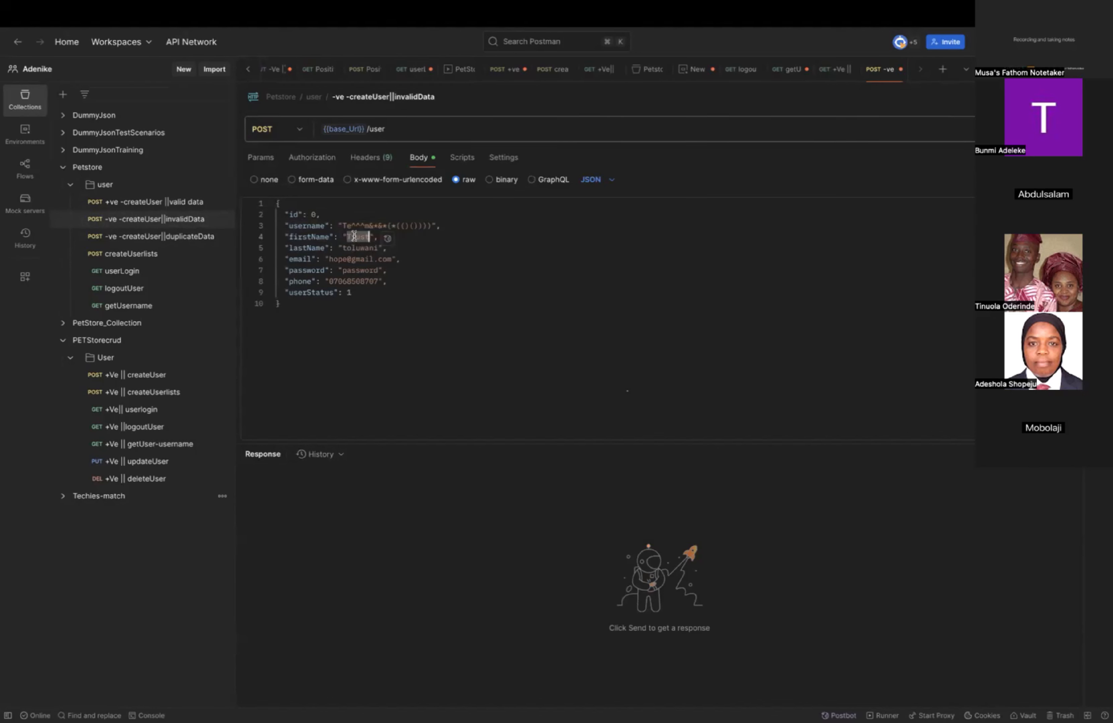
type("@#$#$$%%%^%^^")
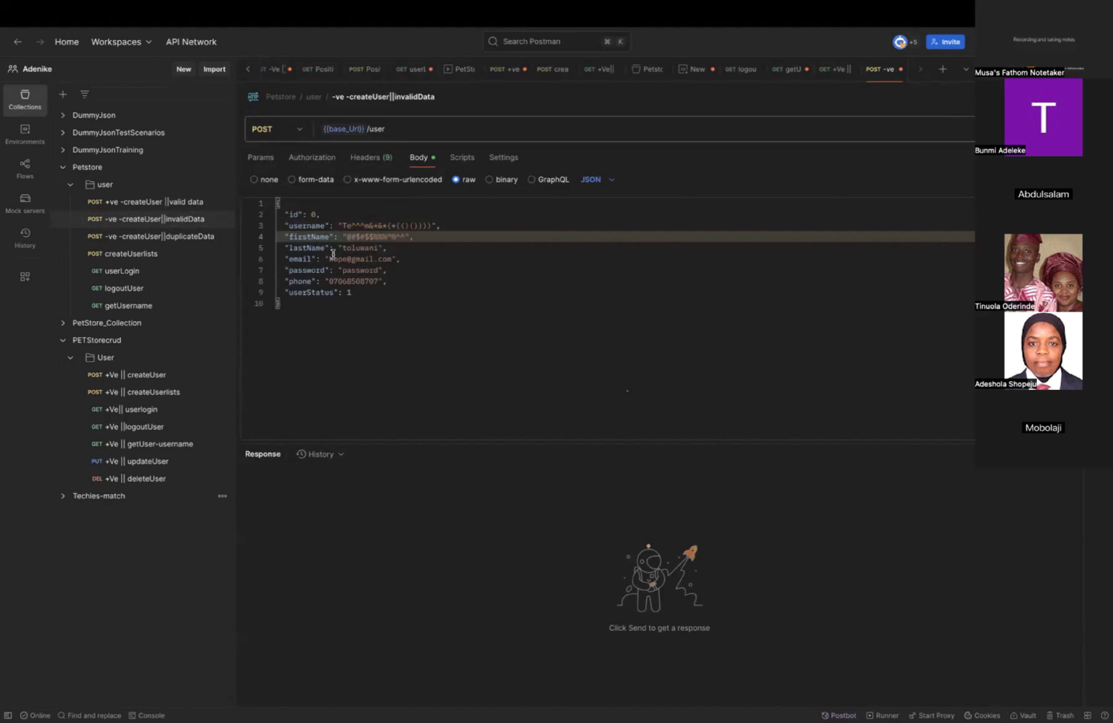
double_click(360, 248)
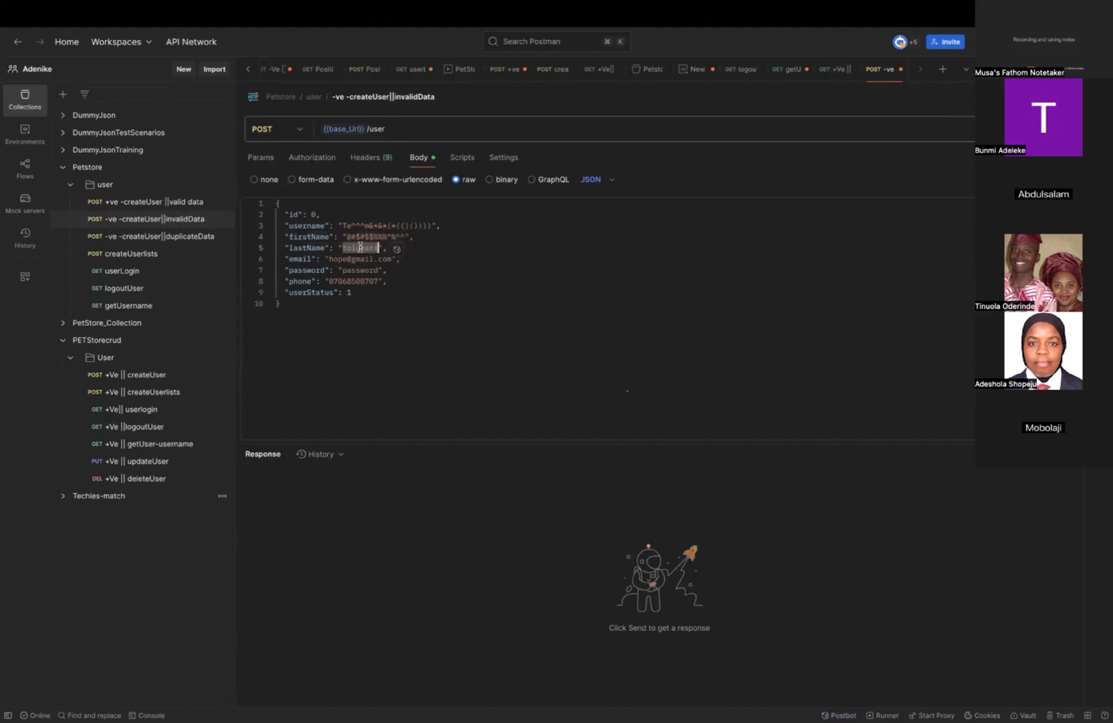
type("(()))")
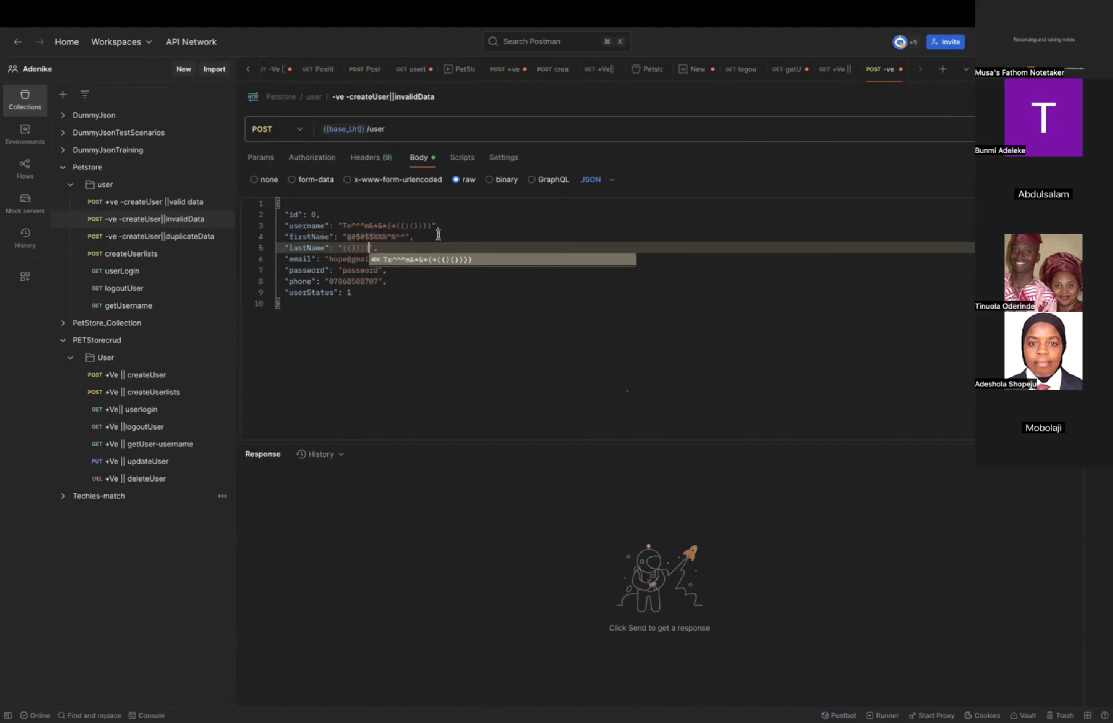
left_click(1043, 129)
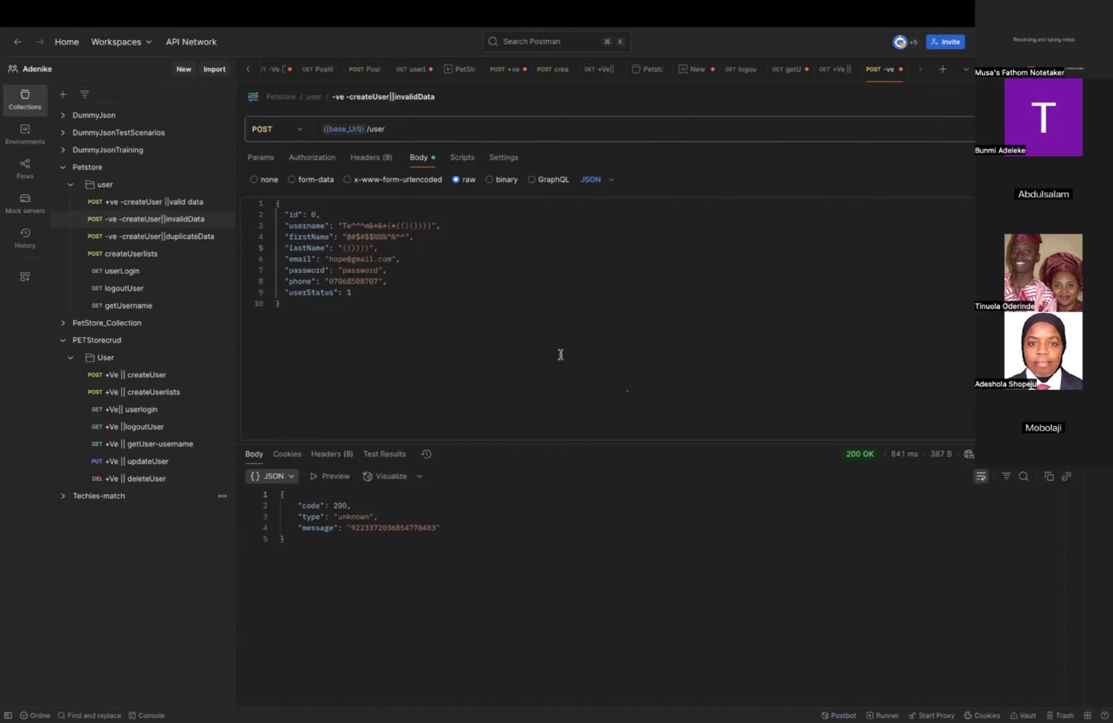
Replace the @ sign in the invalidData request's email value with "7788999" and send the request again.
left_click(353, 259)
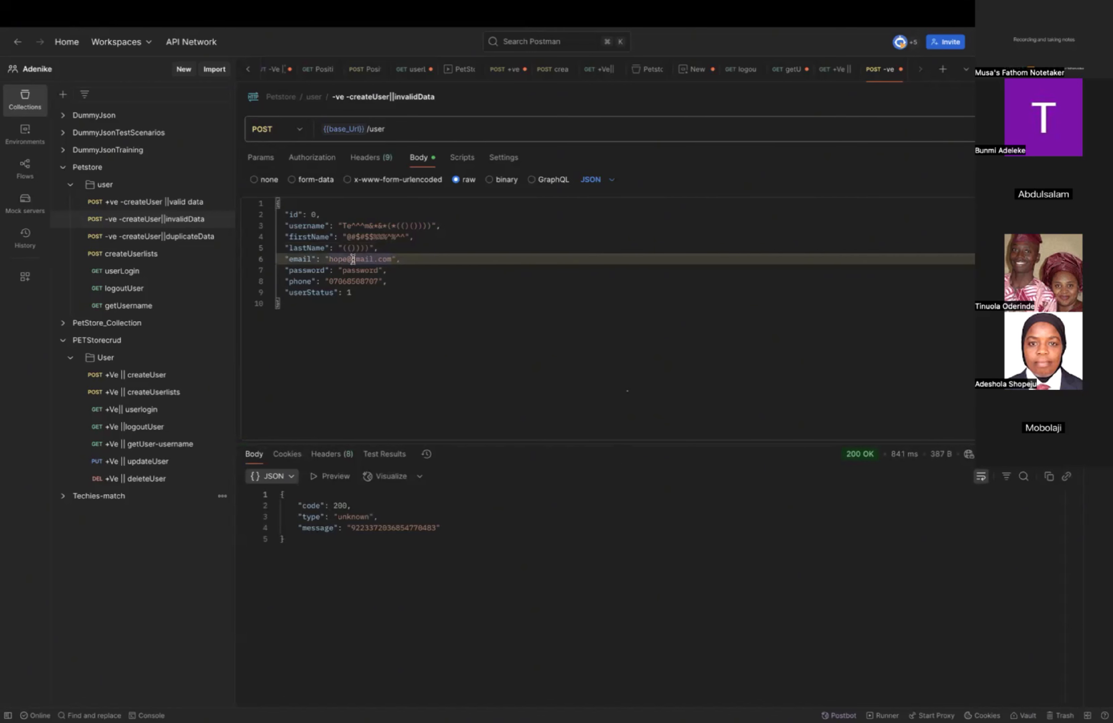
key("BackSpace")
type("7788999")
left_click(1026, 130)
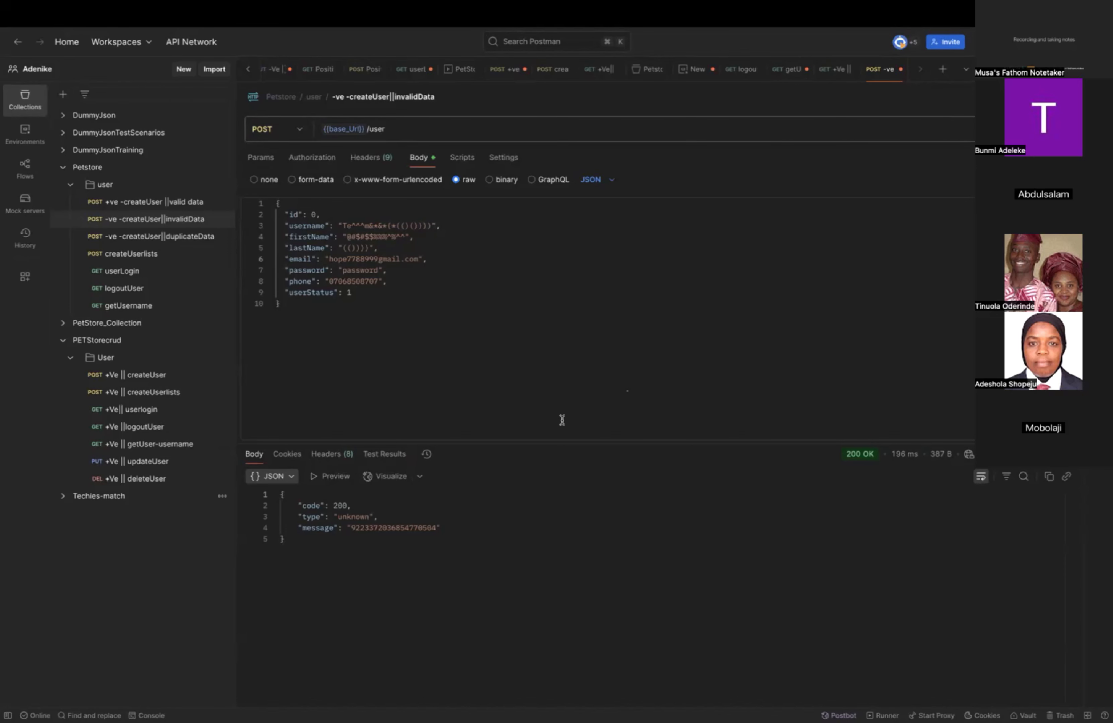
Set the id in the "-ve -createUser||invalidData" request's JSON body to 1.
left_click(167, 237)
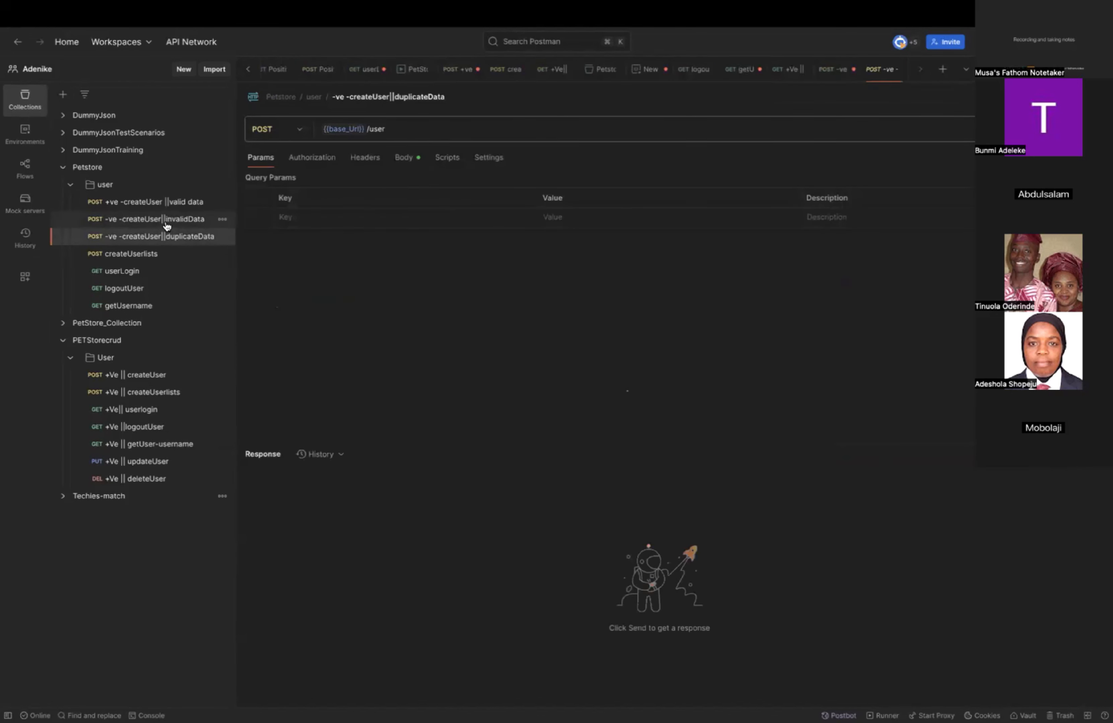
left_click(166, 219)
left_click(317, 215)
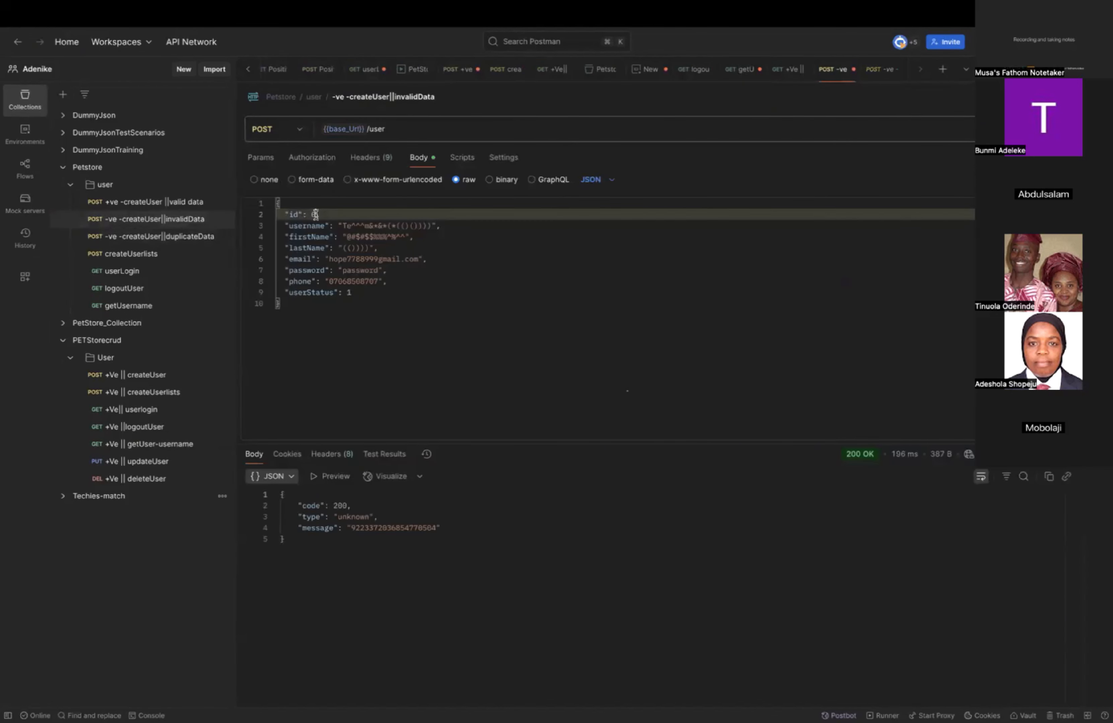
key("BackSpace")
type("1")
Compare the ids of the duplicateData and valid data requests and select the entire JSON body of "+ve -createUser ||valid data" for copying.
left_click(204, 237)
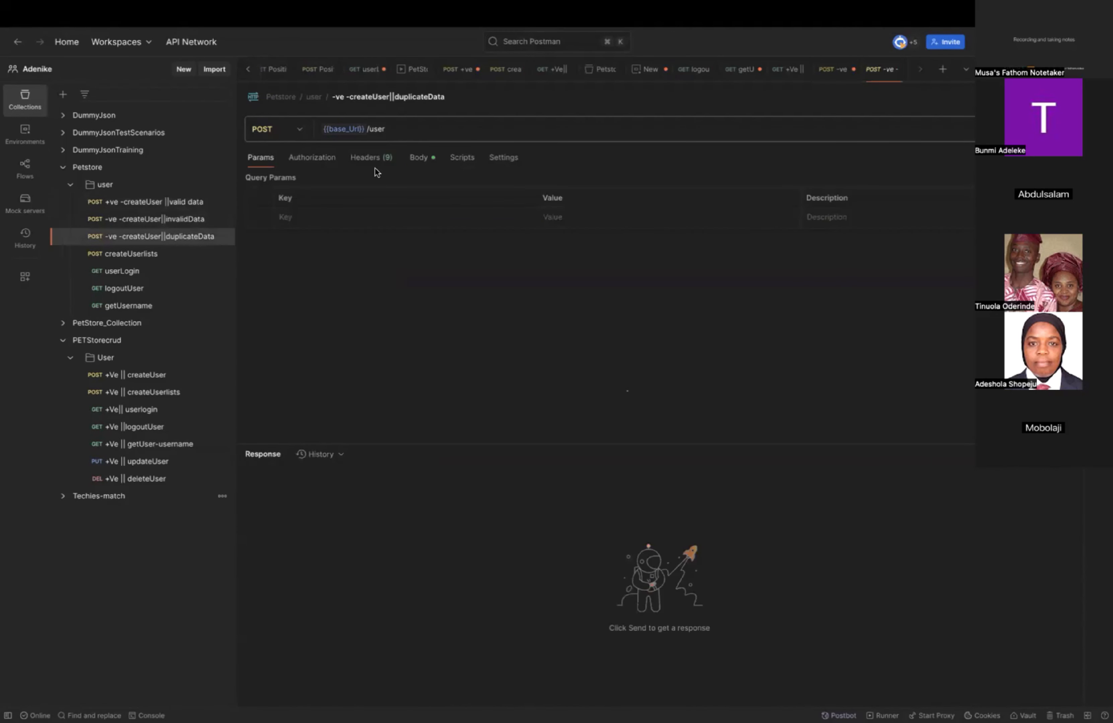
left_click(419, 158)
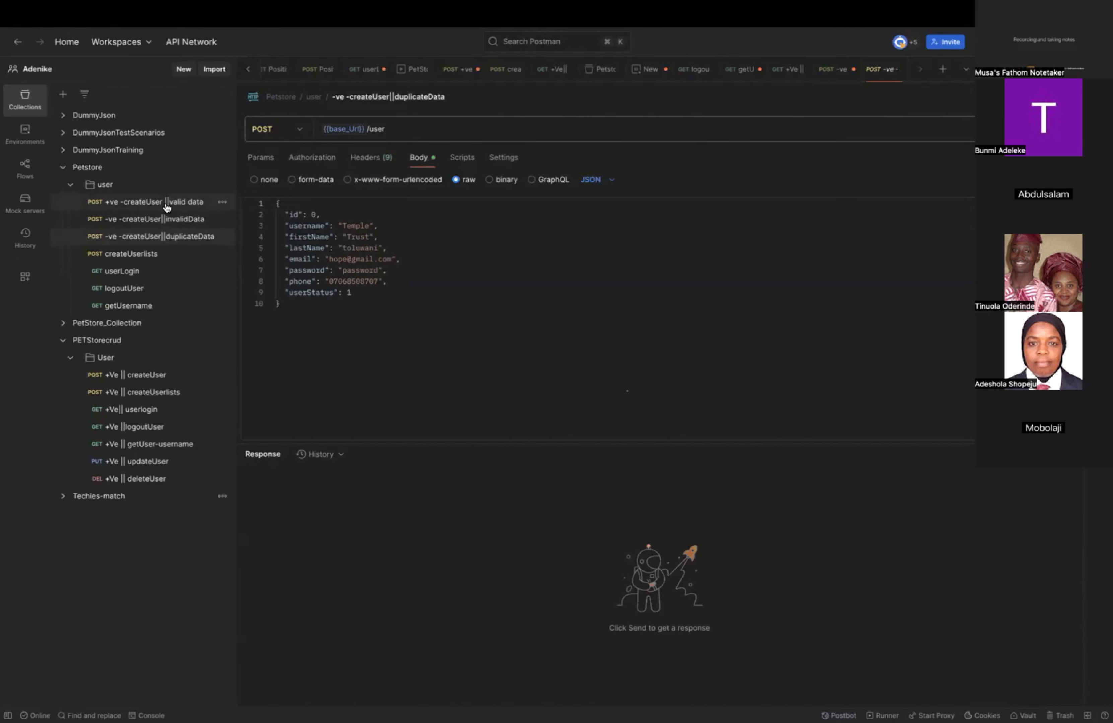
left_click(168, 205)
double_click(314, 215)
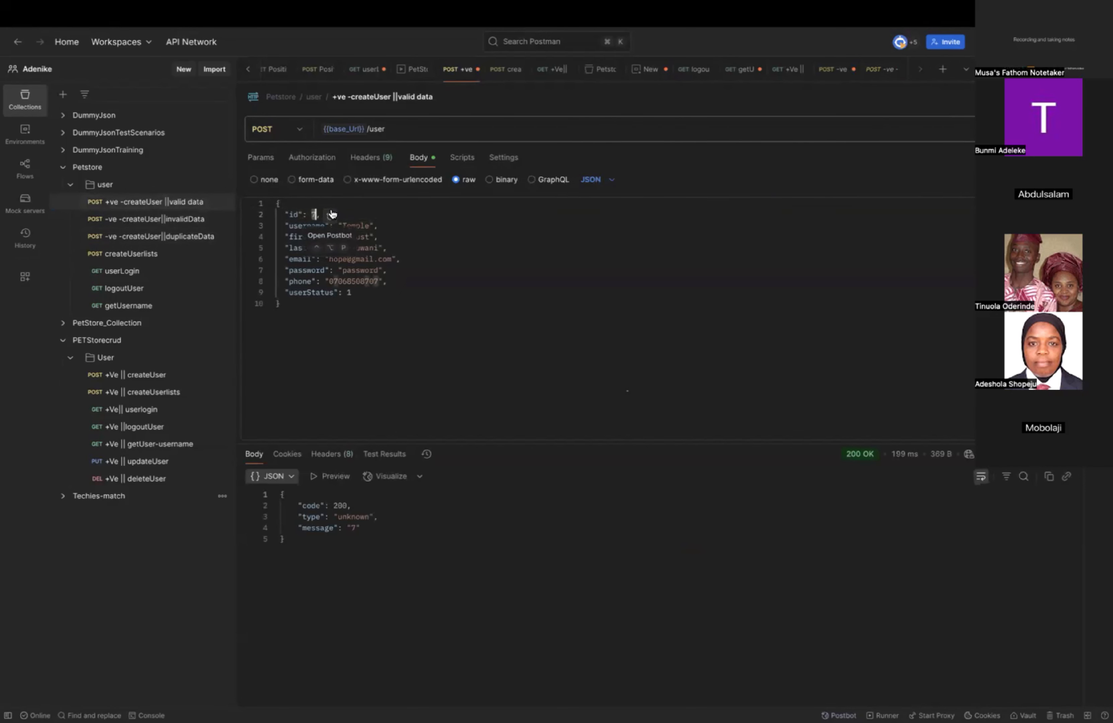
left_click(191, 237)
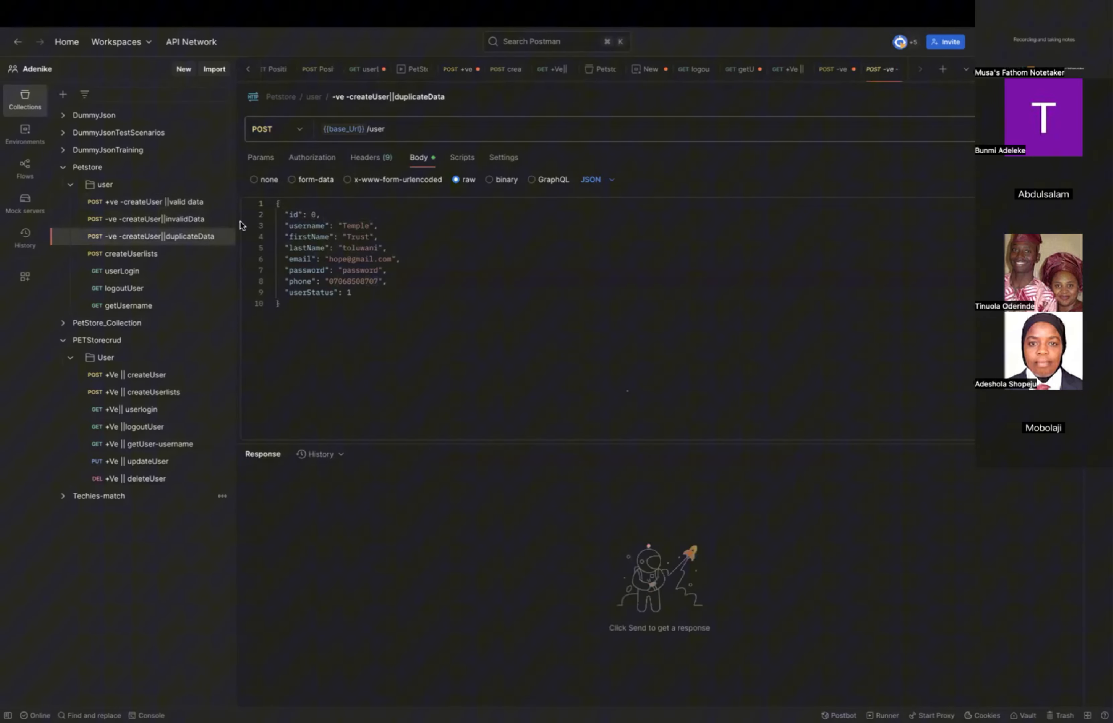
double_click(313, 215)
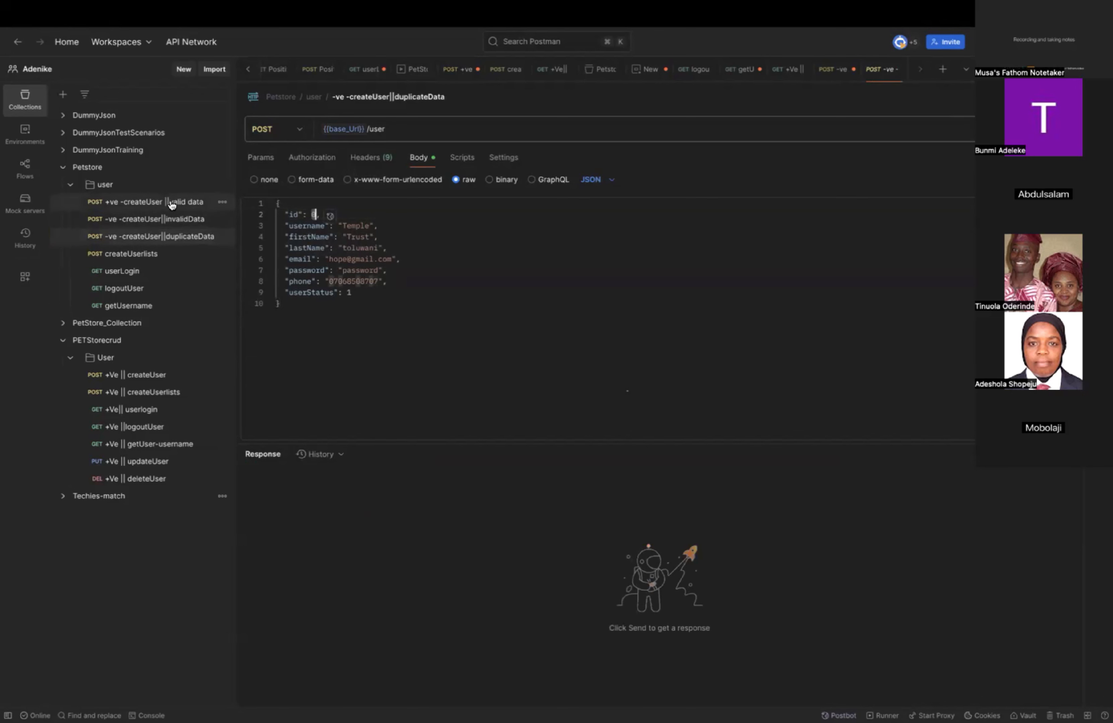
left_click(203, 203)
left_click_drag(281, 304, 264, 206)
key("super+c")
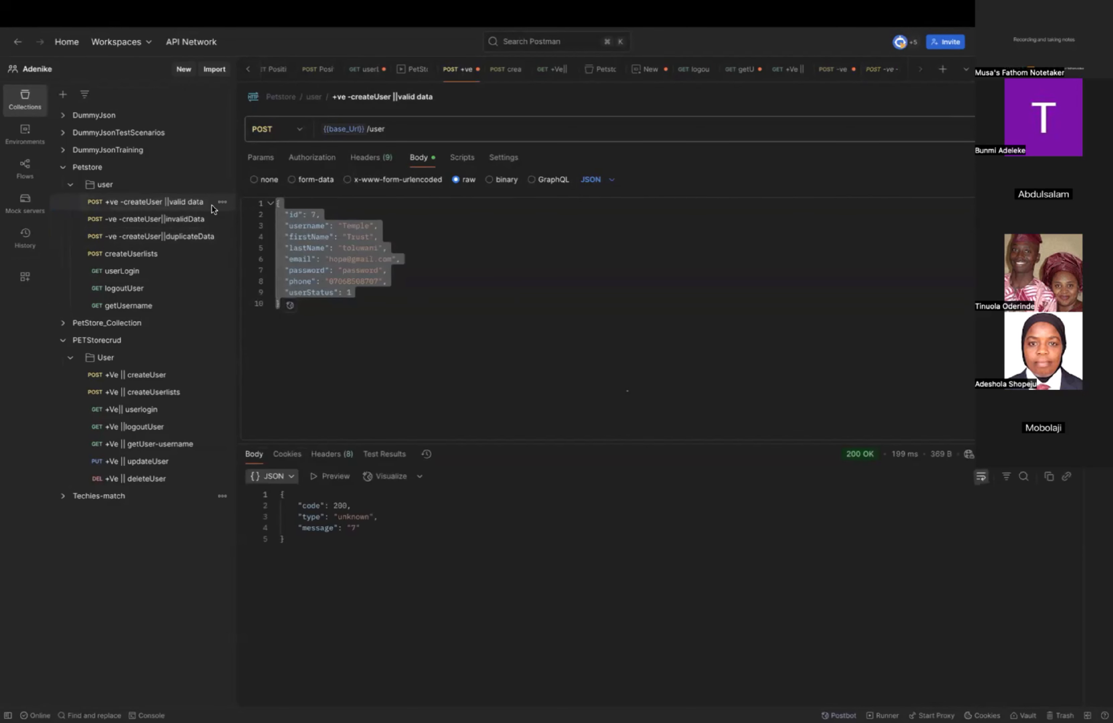
Replace the entire "-ve -createUser||duplicateData" body with the JSON copied from the valid data request and send it.
left_click(171, 239)
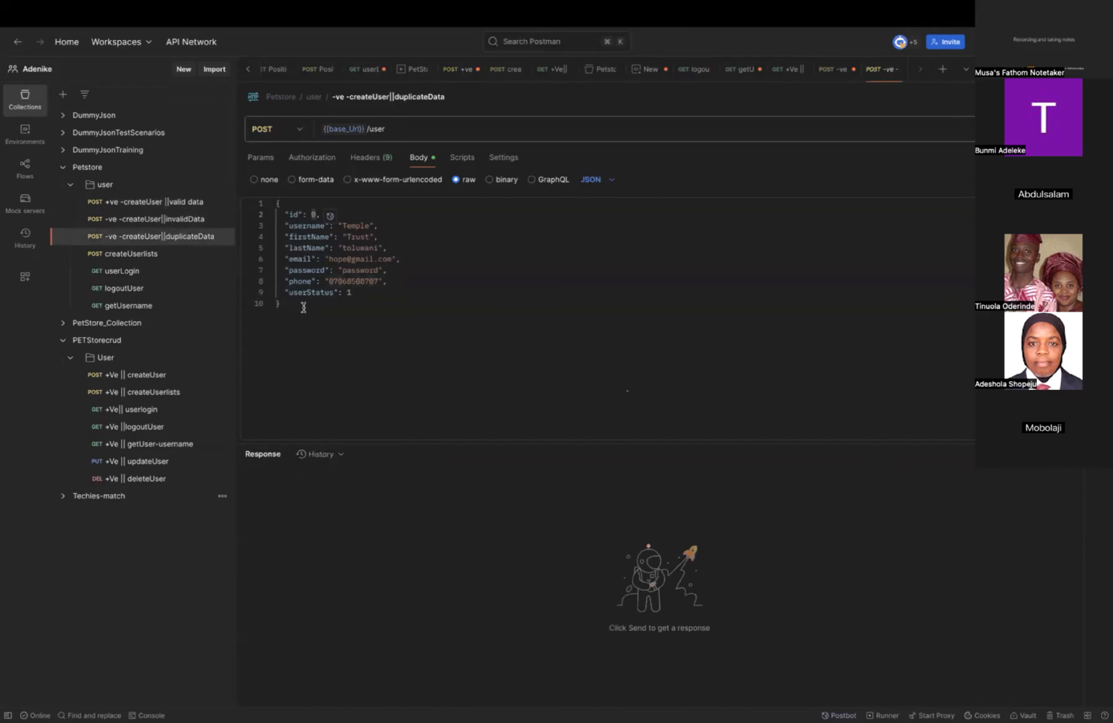
left_click_drag(292, 304, 264, 225)
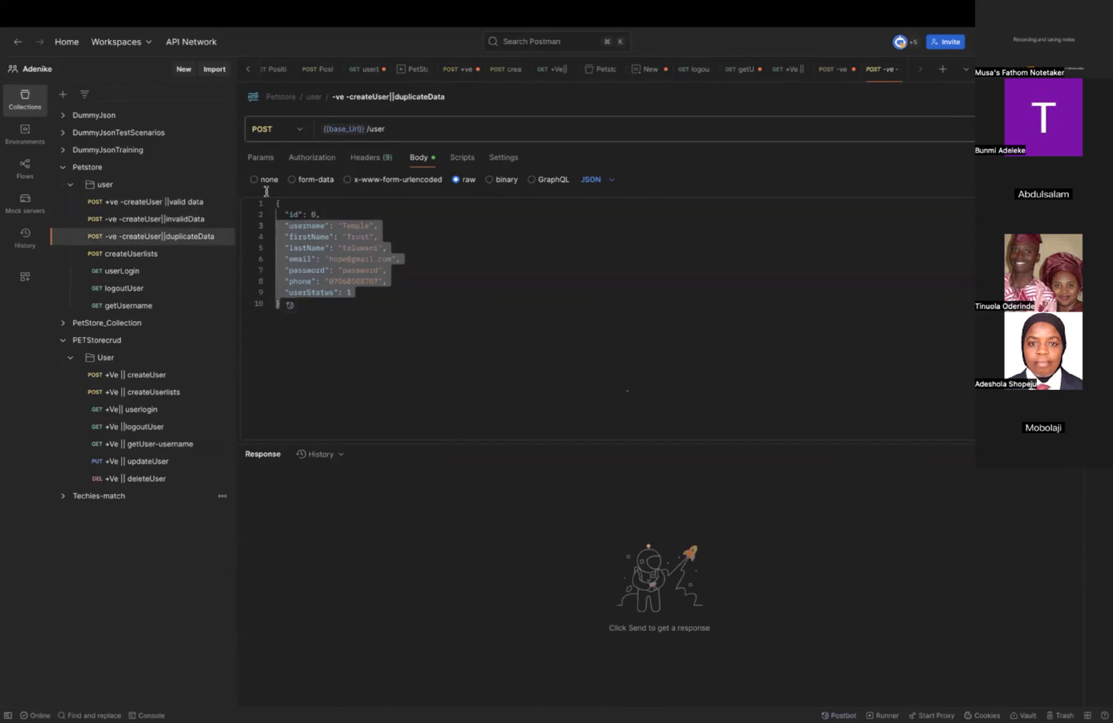
key("ctrl+Left")
key("ctrl+Right")
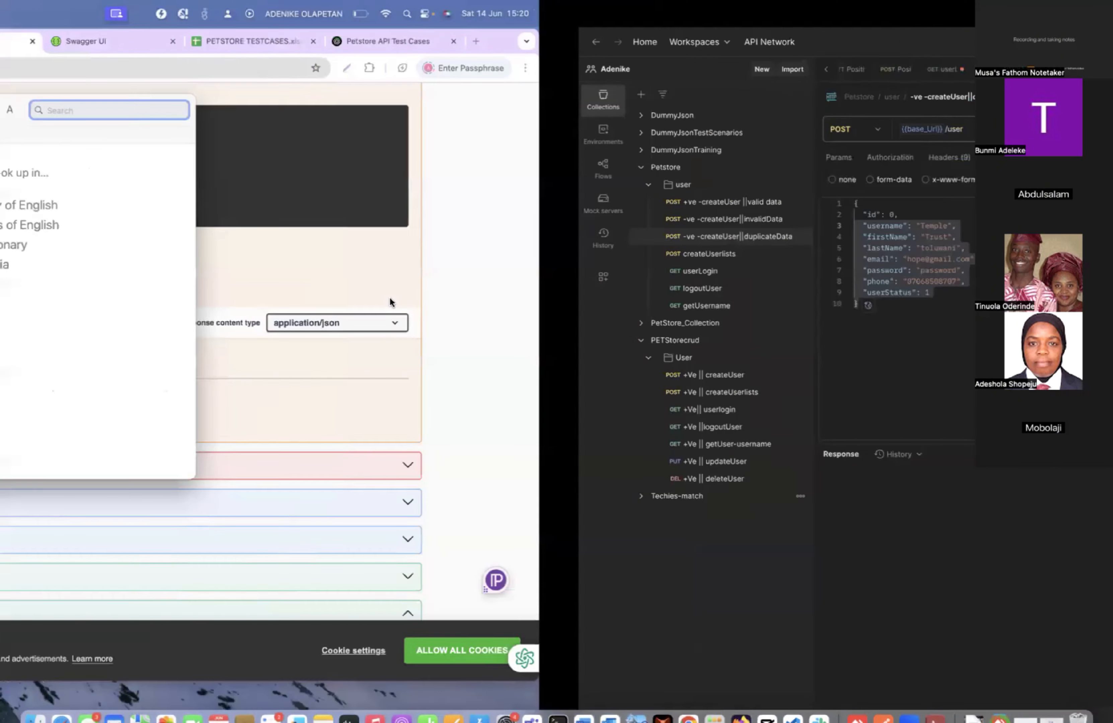
left_click(308, 305)
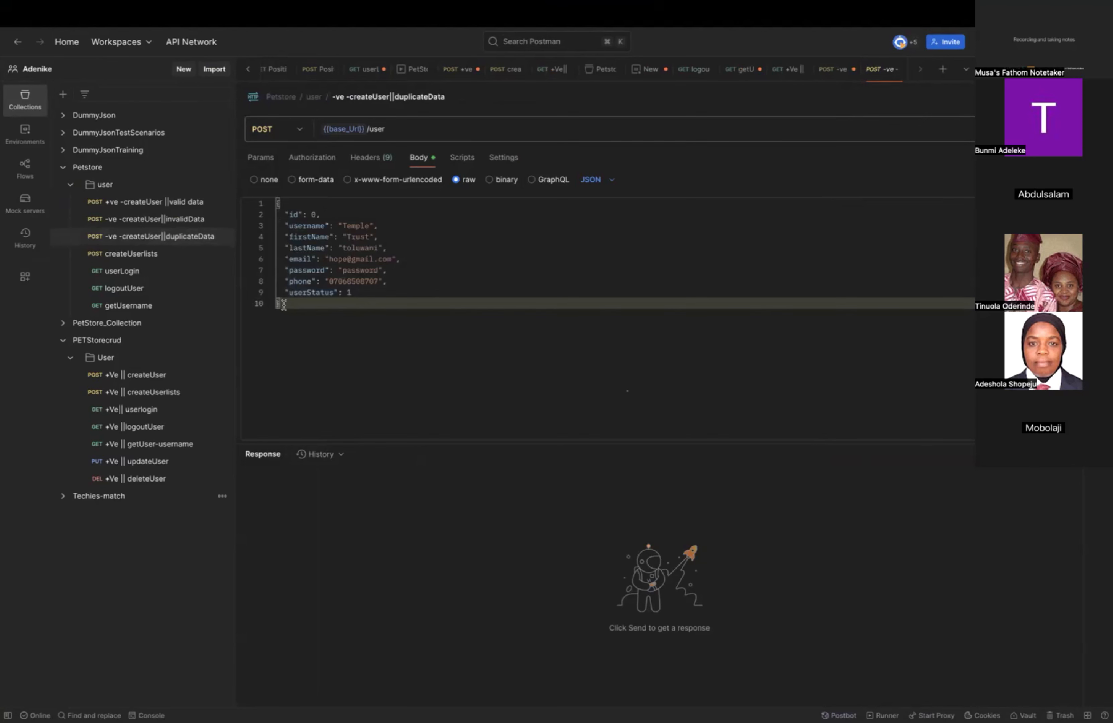
left_click_drag(308, 305, 271, 204)
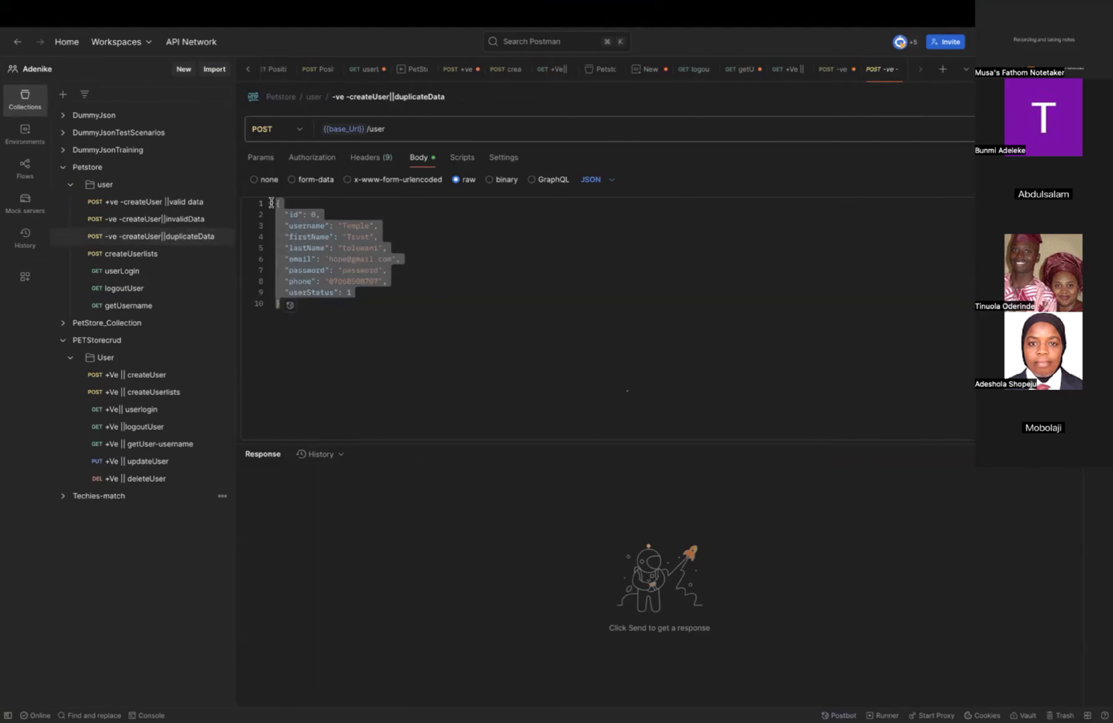
key("super+v")
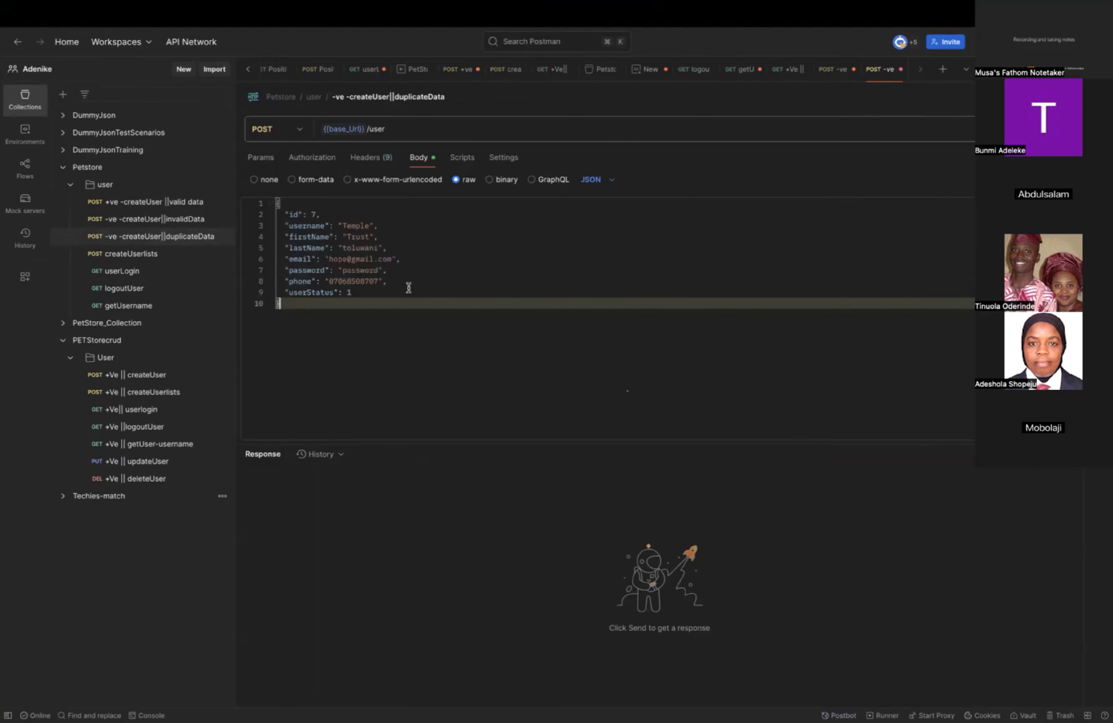
key("super+Return")
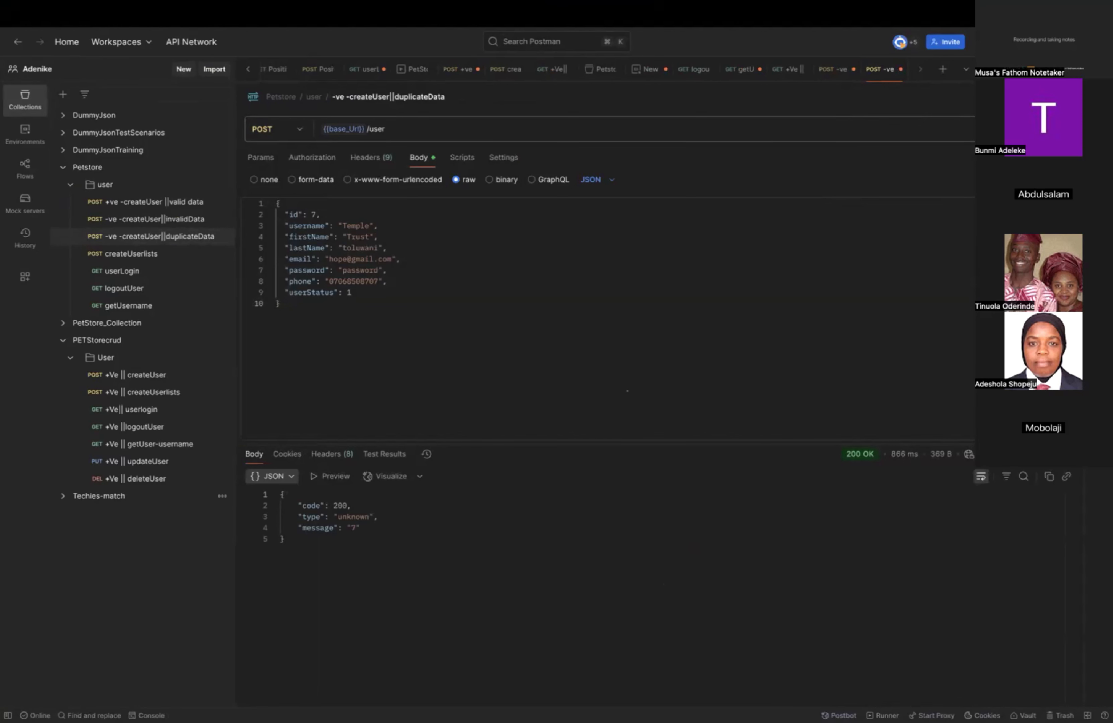
Start a post-response script for the "+ve -createUser ||valid data" request with the declaration "var jsonData".
left_click(172, 203)
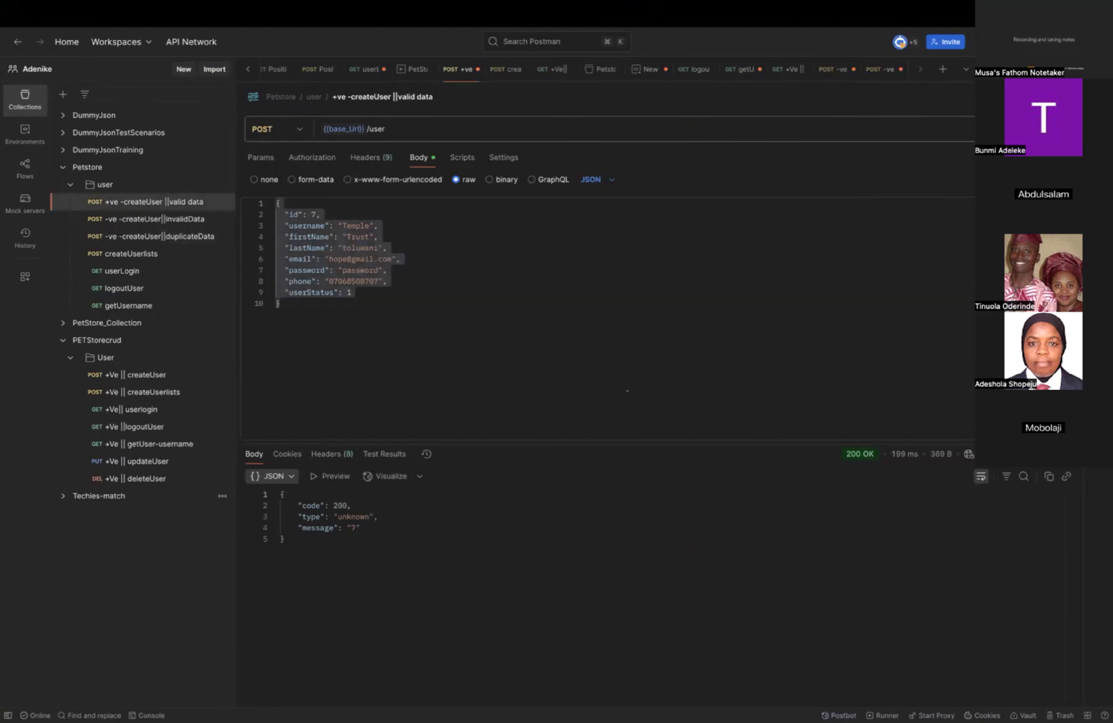
left_click(467, 161)
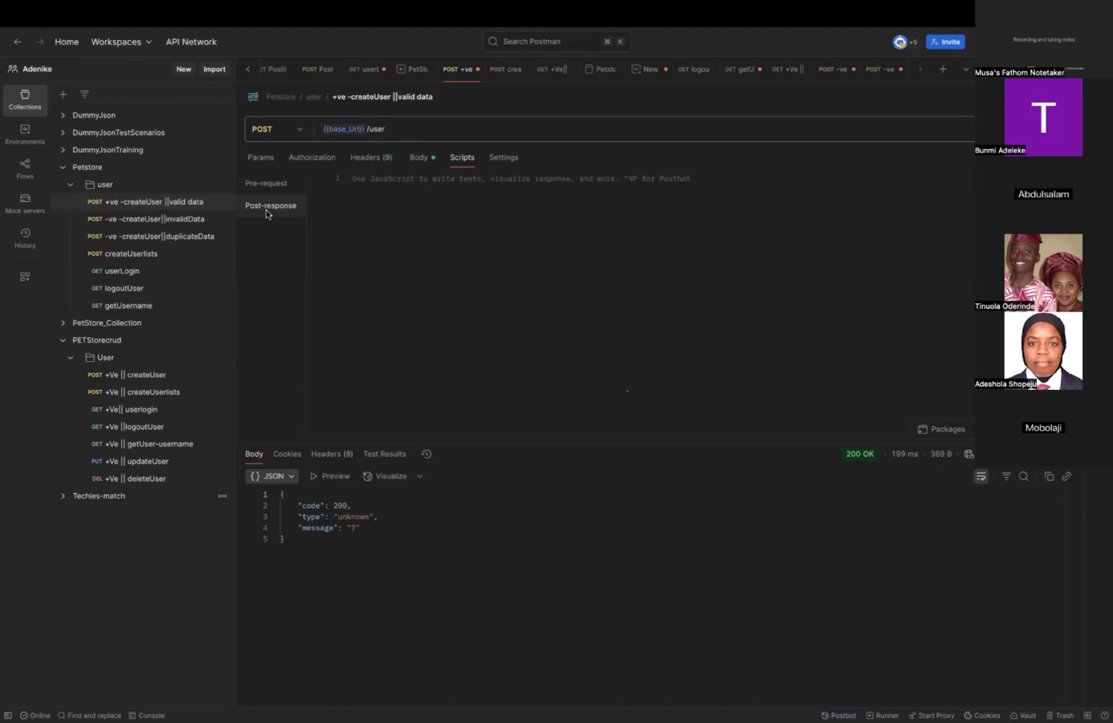
left_click(413, 195)
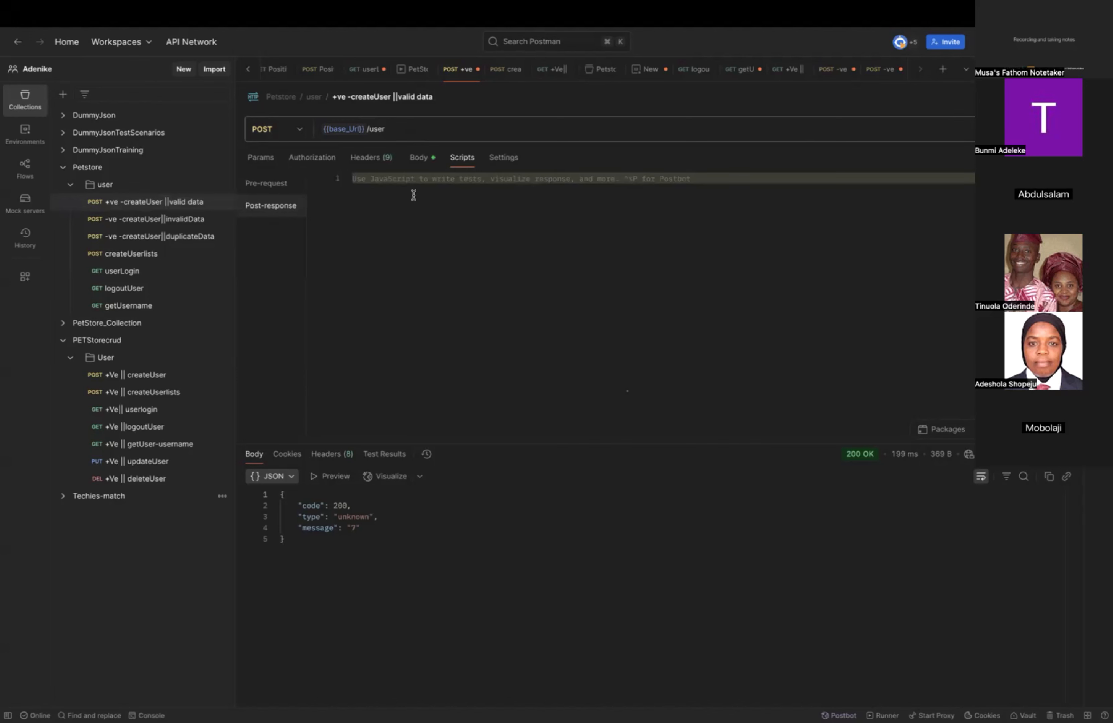
type("var ")
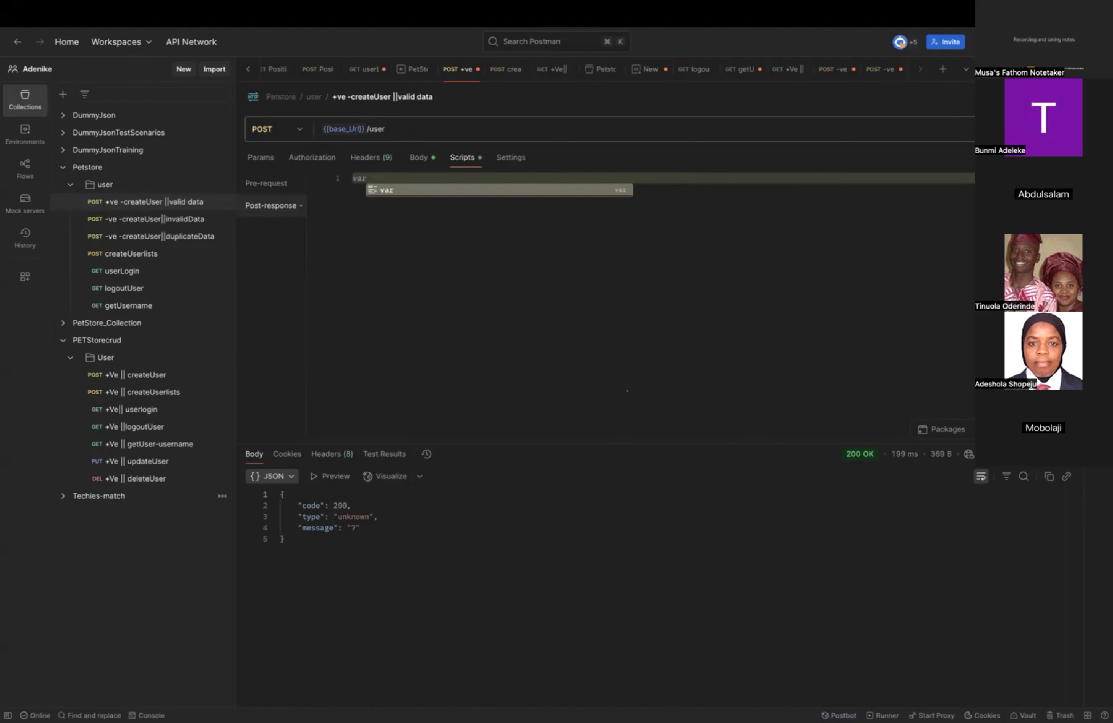
type("jso")
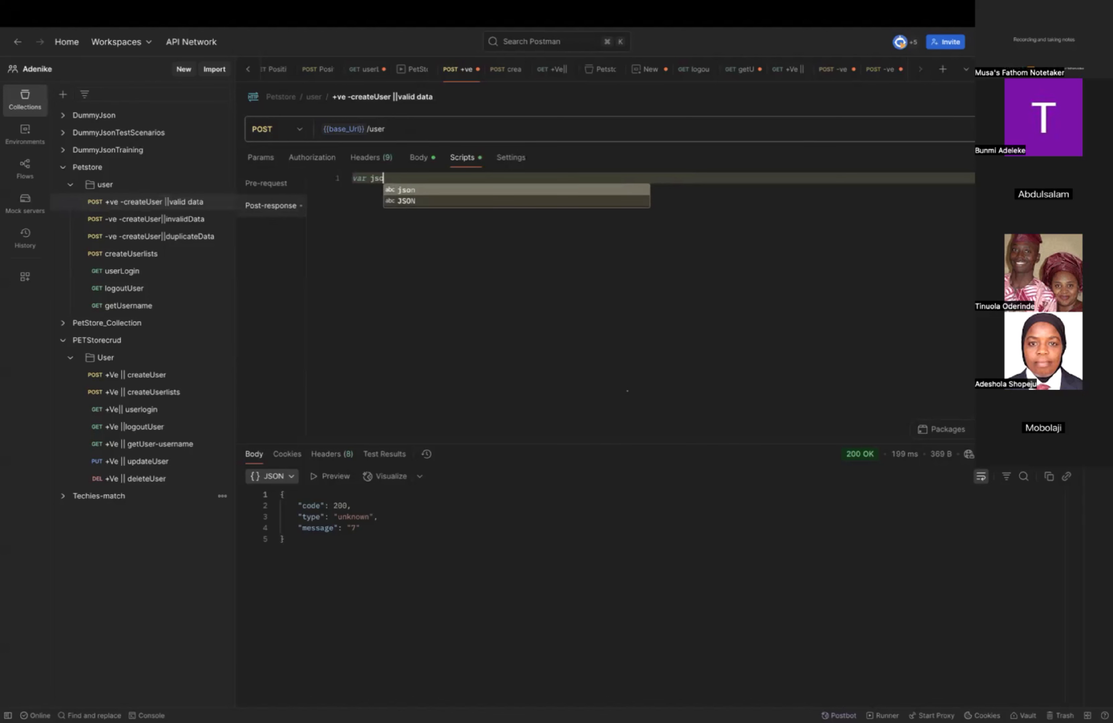
type("nData")
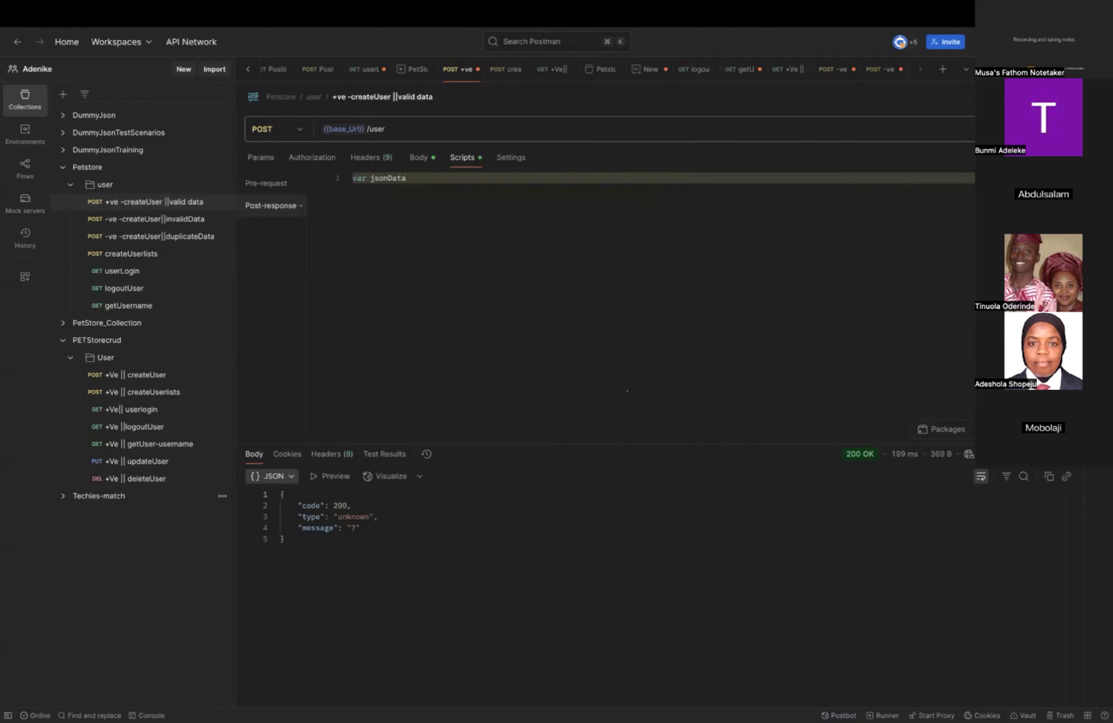
Rename the variable declared in the valid data request's post-response script to responseData and assign it "pm.response".
key("BackSpace")
key("BackSpace")
key("BackSpace")
key("BackSpace")
key("BackSpace")
key("BackSpace")
key("BackSpace")
key("BackSpace")
type("respo")
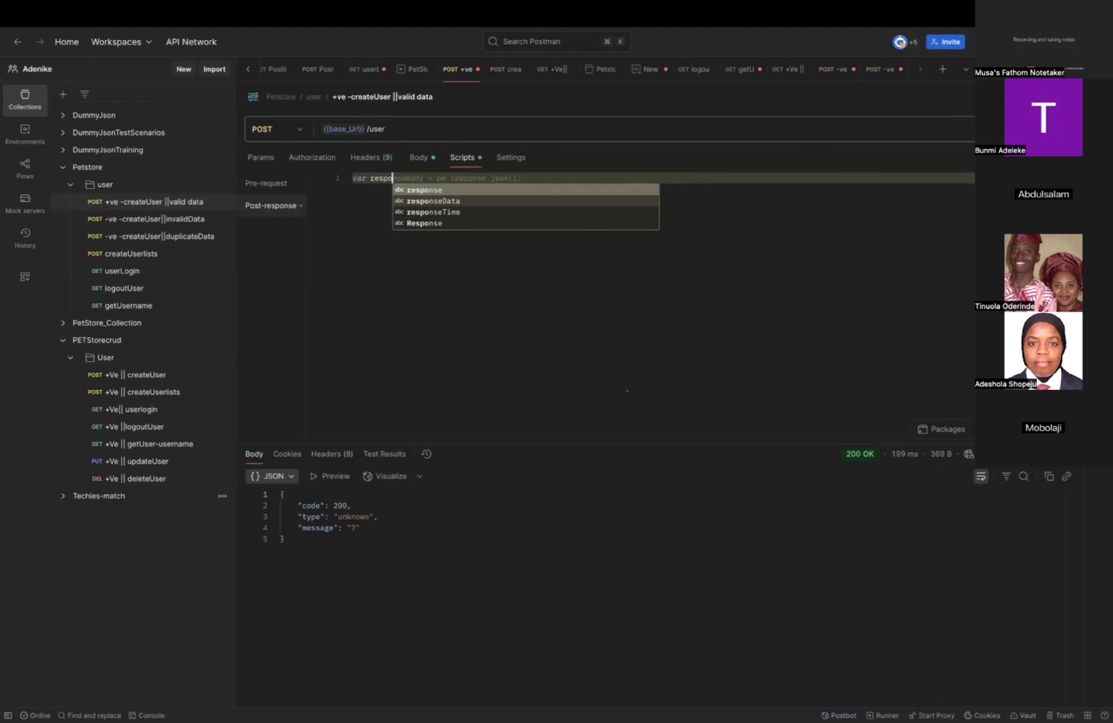
type("nseData")
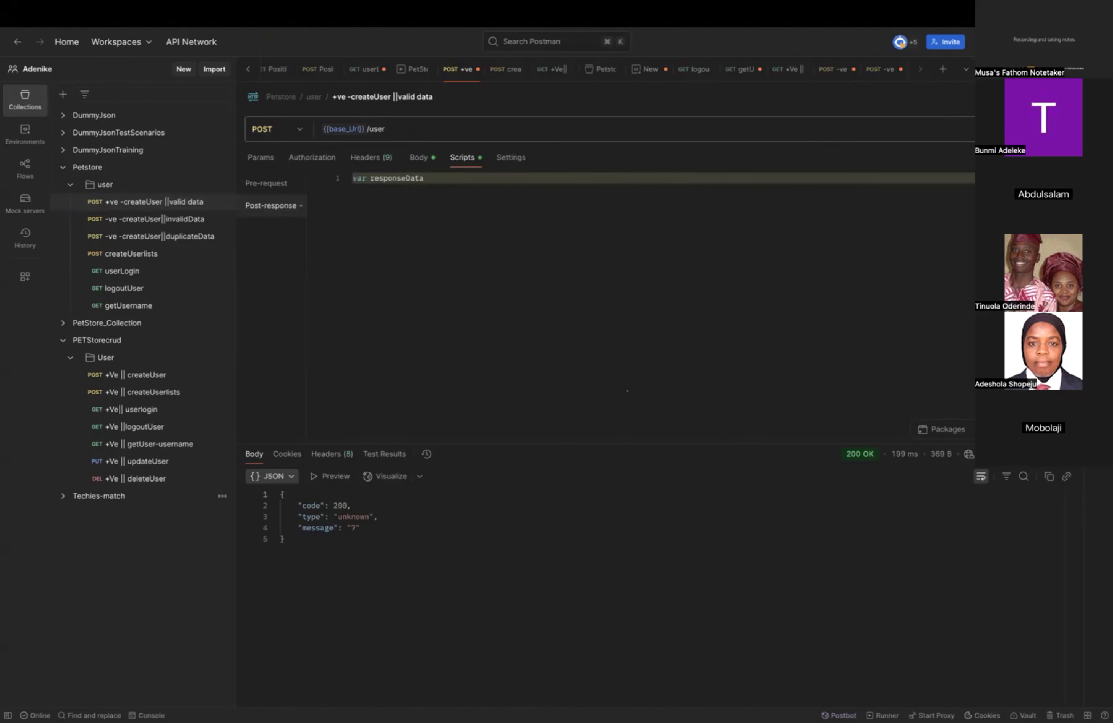
type(" = pm.respo")
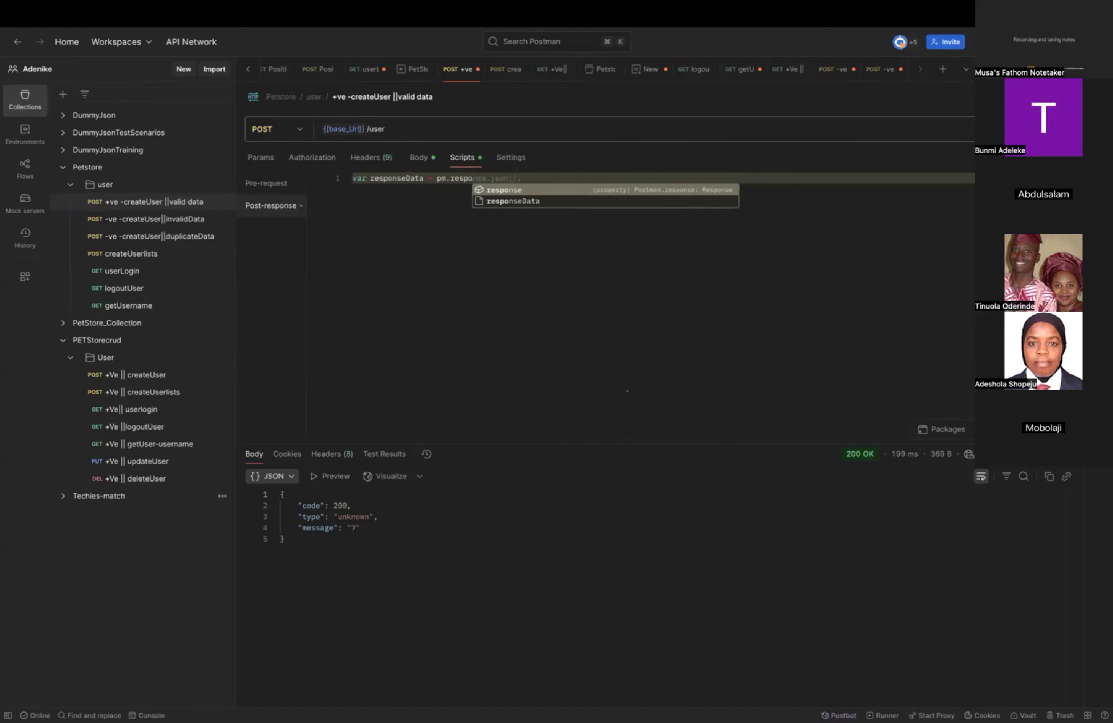
type("nse")
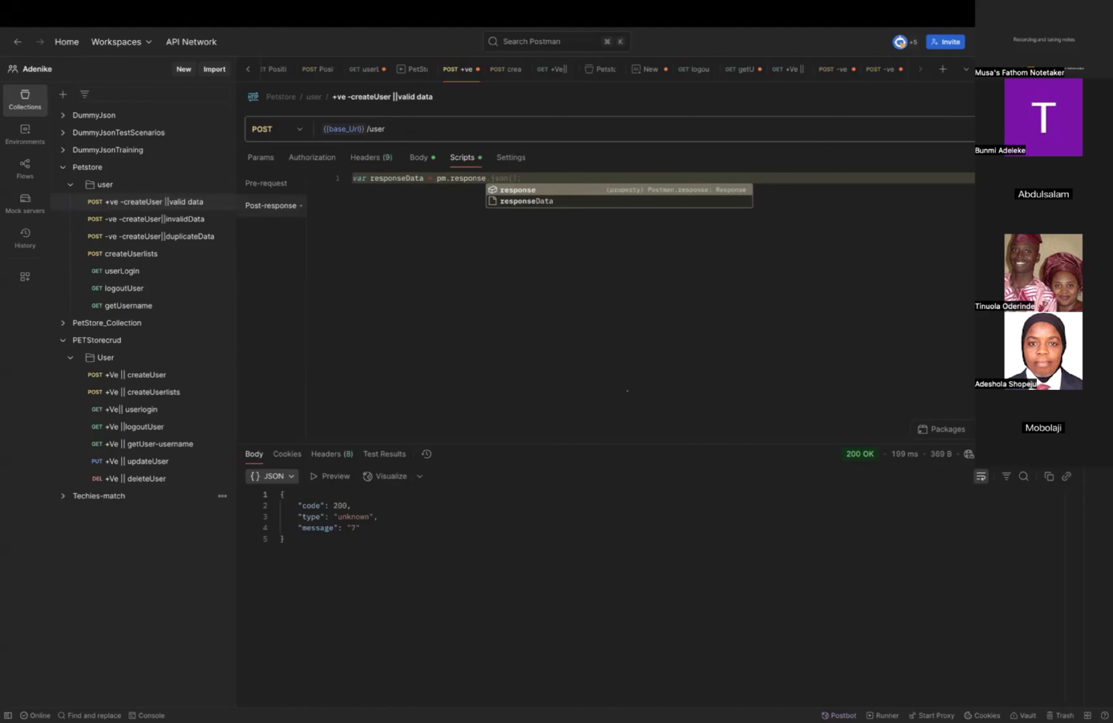
Switch to Chrome, view the Assertions slide (15) in the API testing presentation, and return to Postman.
key("ctrl+Left")
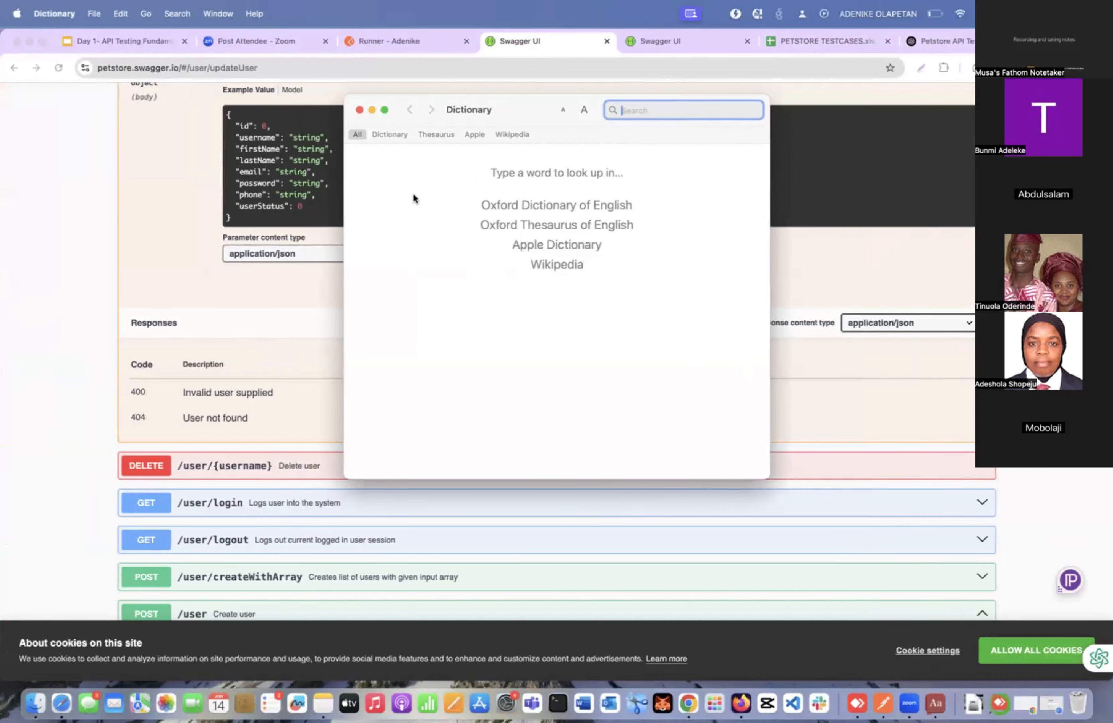
left_click(93, 43)
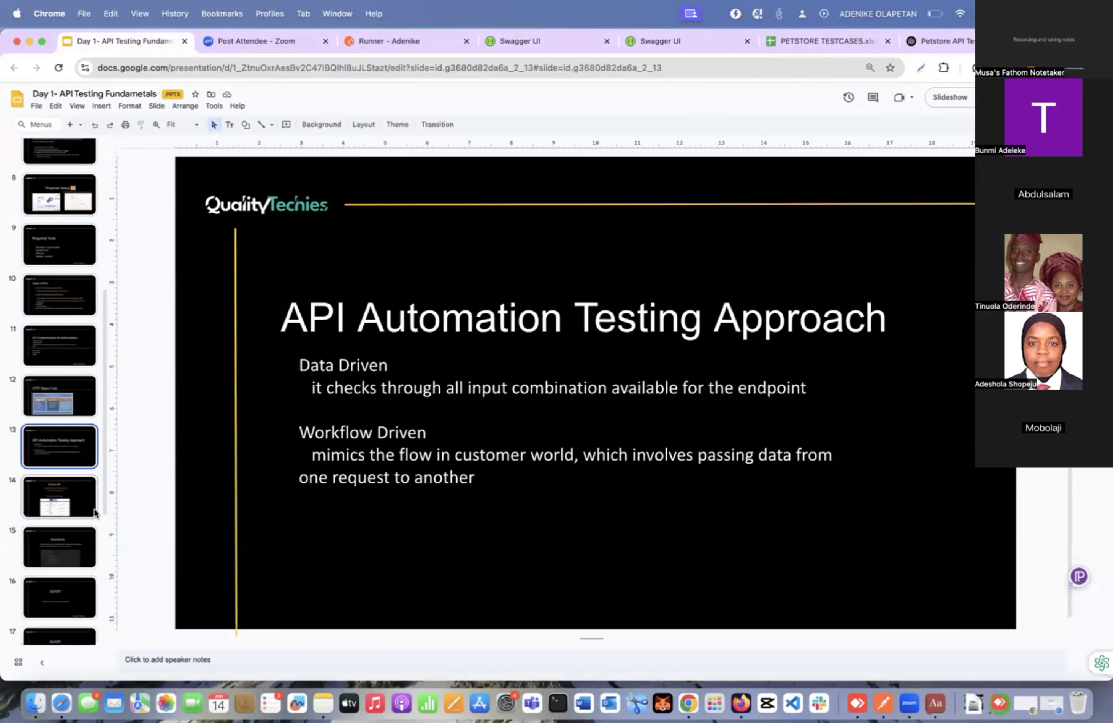
scroll(95, 512, "down", 1)
left_click(75, 531)
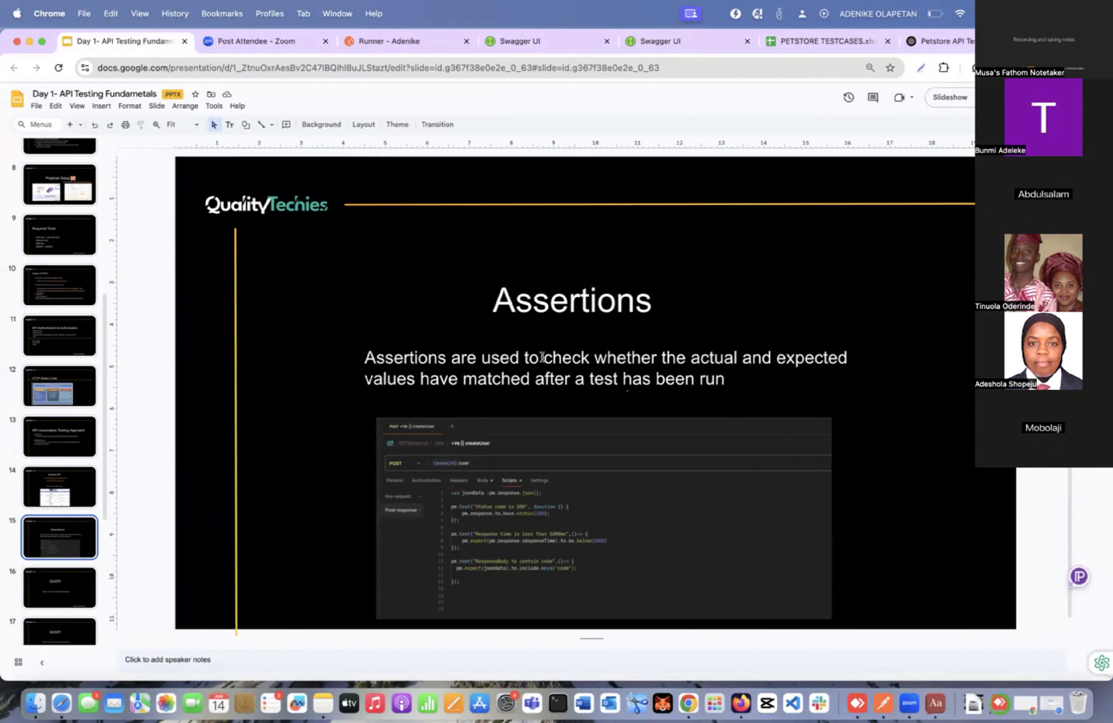
key("ctrl+Right")
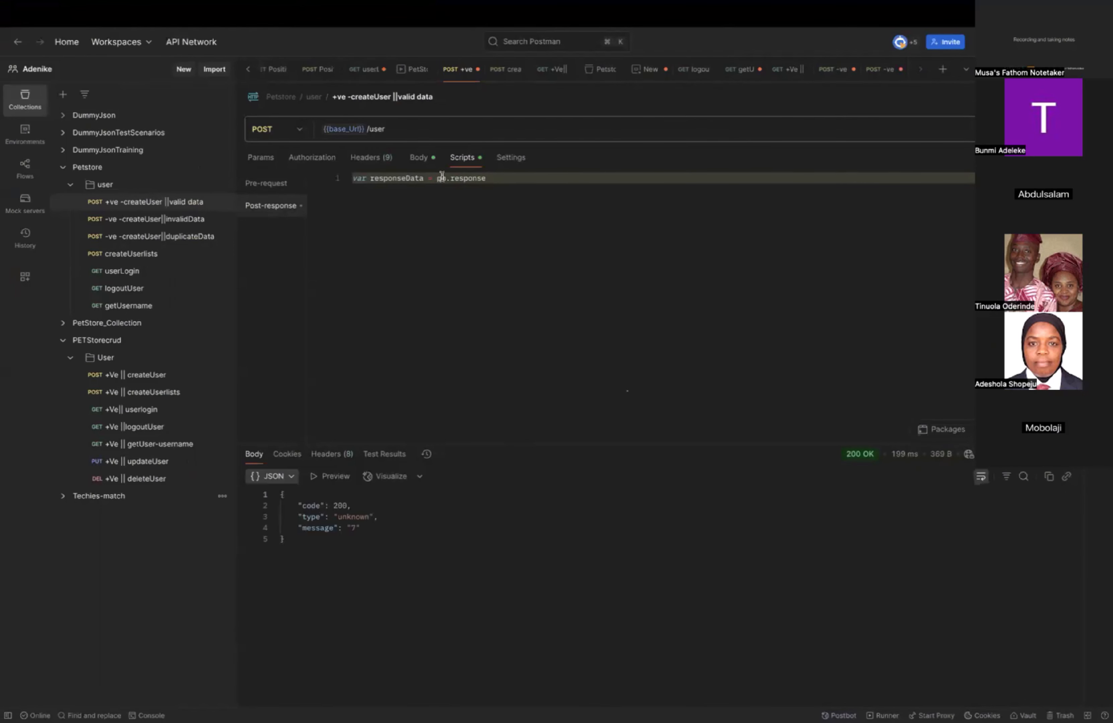
Complete the post-response script statement as "var responseData = pm.response.json()".
mouse_move(454, 178)
left_click_drag(299, 543, 271, 477)
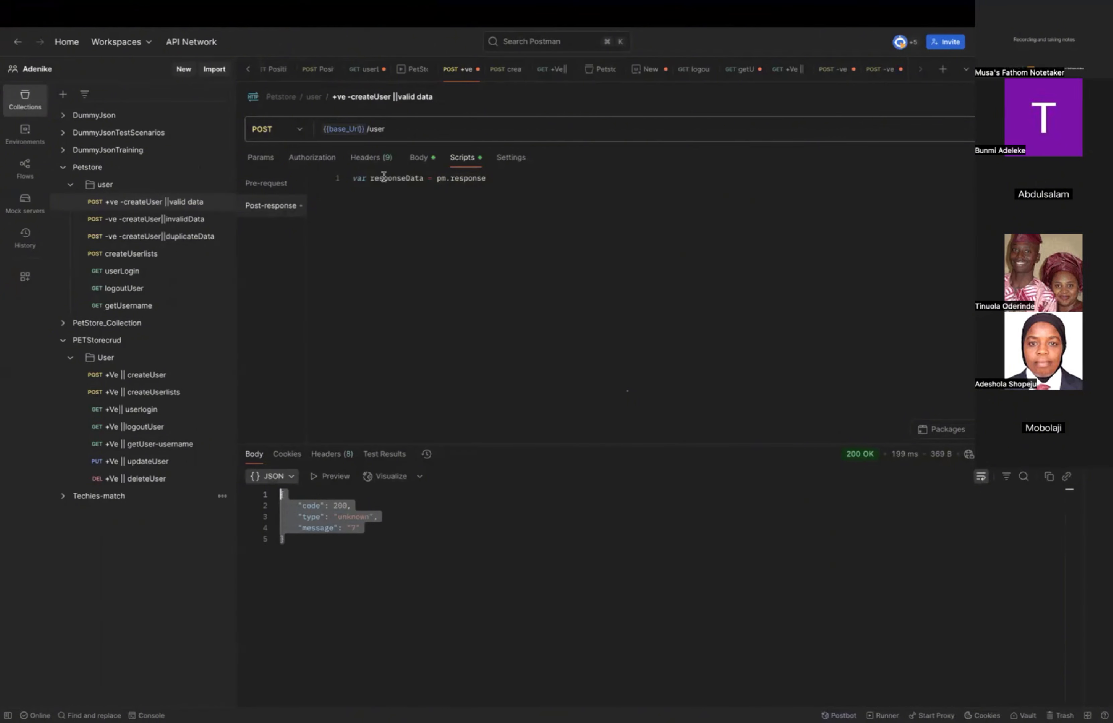
left_click(491, 178)
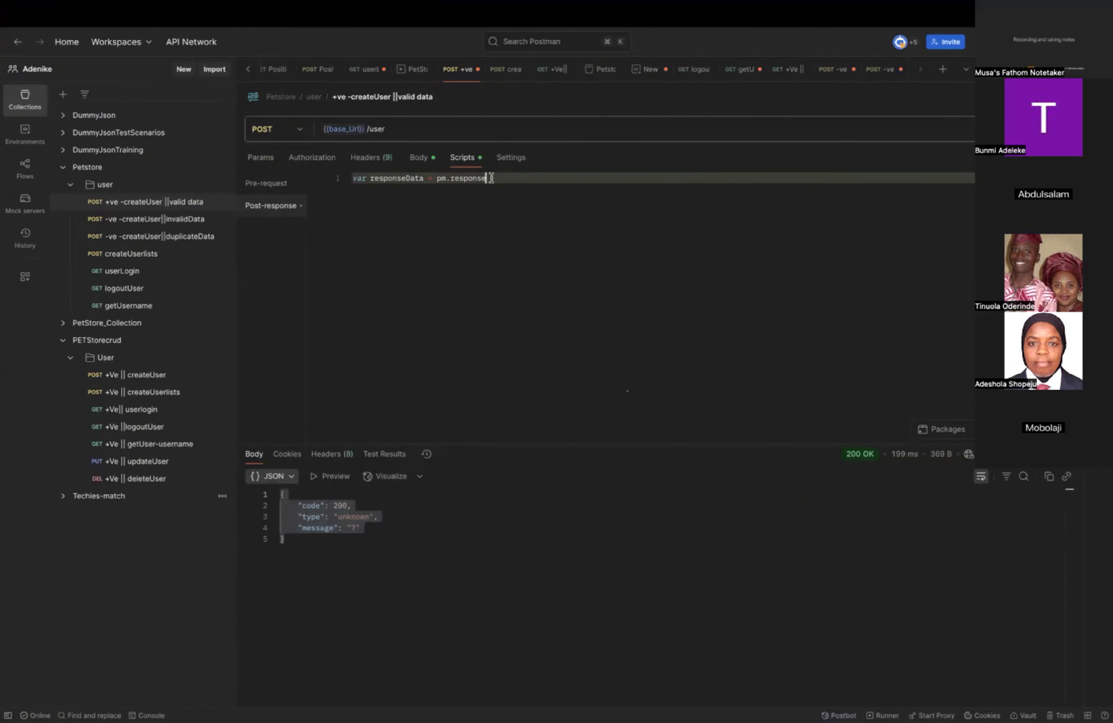
type(".jsc")
key("BackSpace")
key("BackSpace")
type("on()")
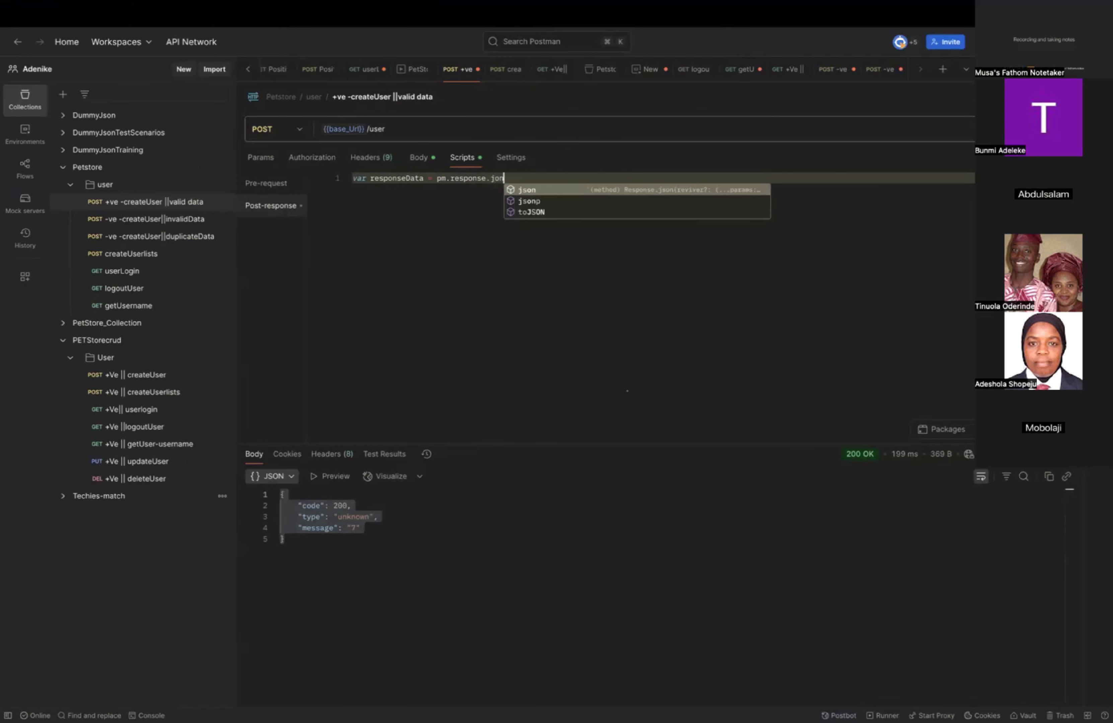
key("BackSpace")
key("BackSpace")
key("BackSpace")
key("BackSpace")
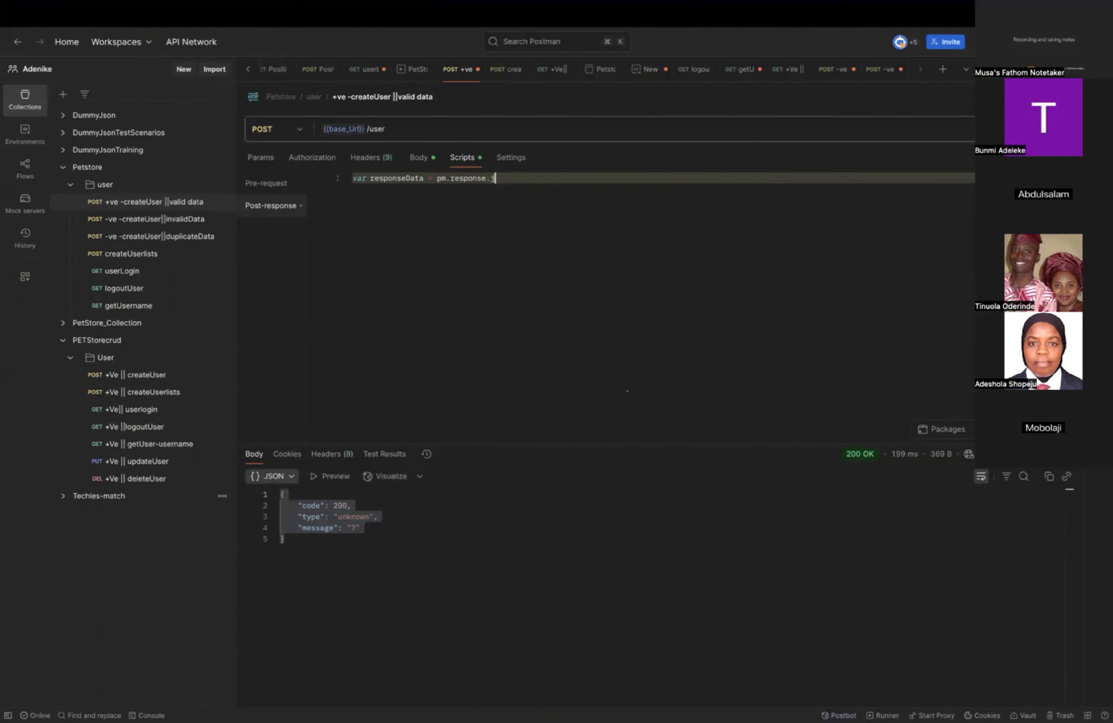
type("son")
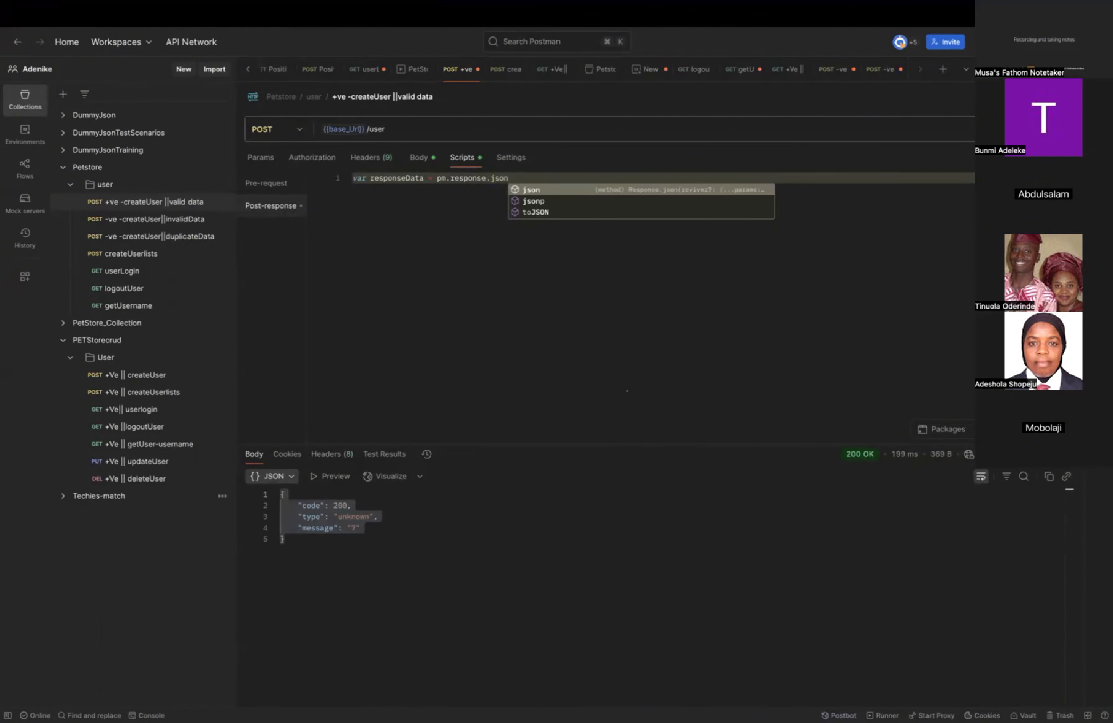
type("()")
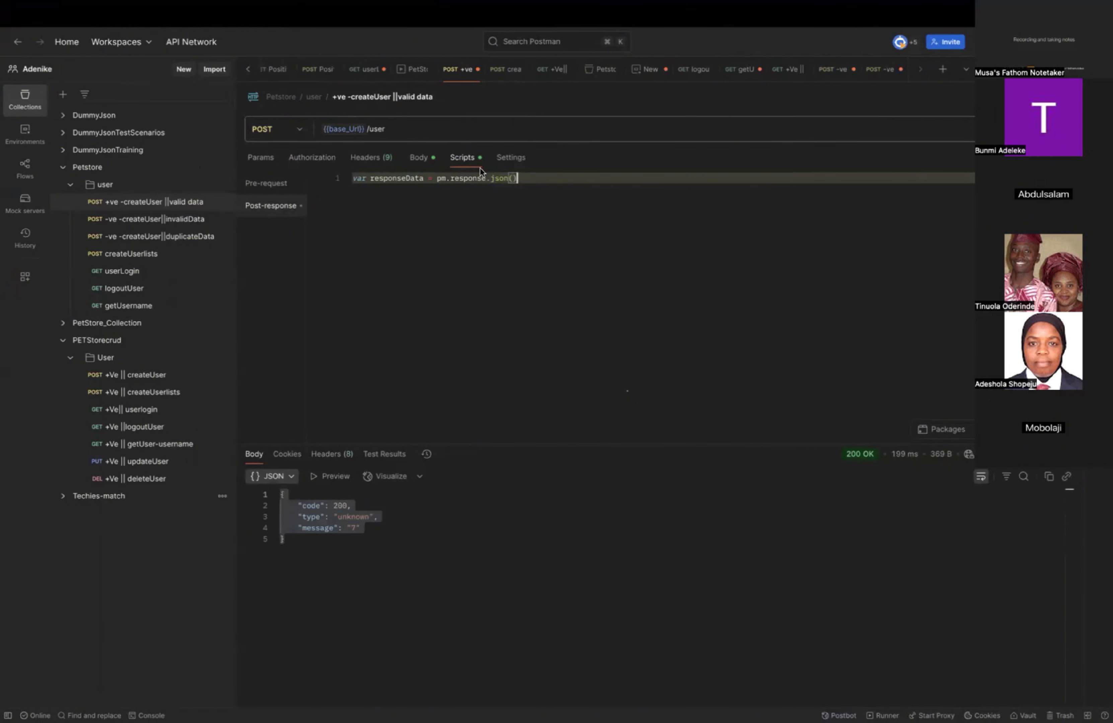
left_click_drag(518, 178, 351, 176)
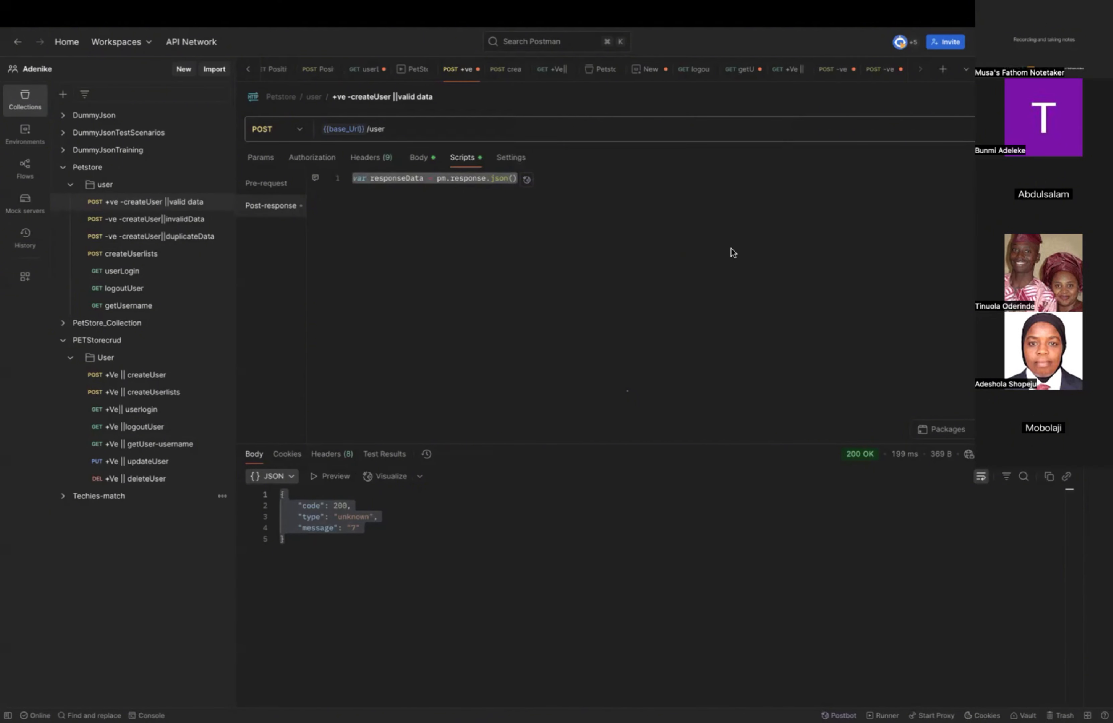
left_click(590, 179)
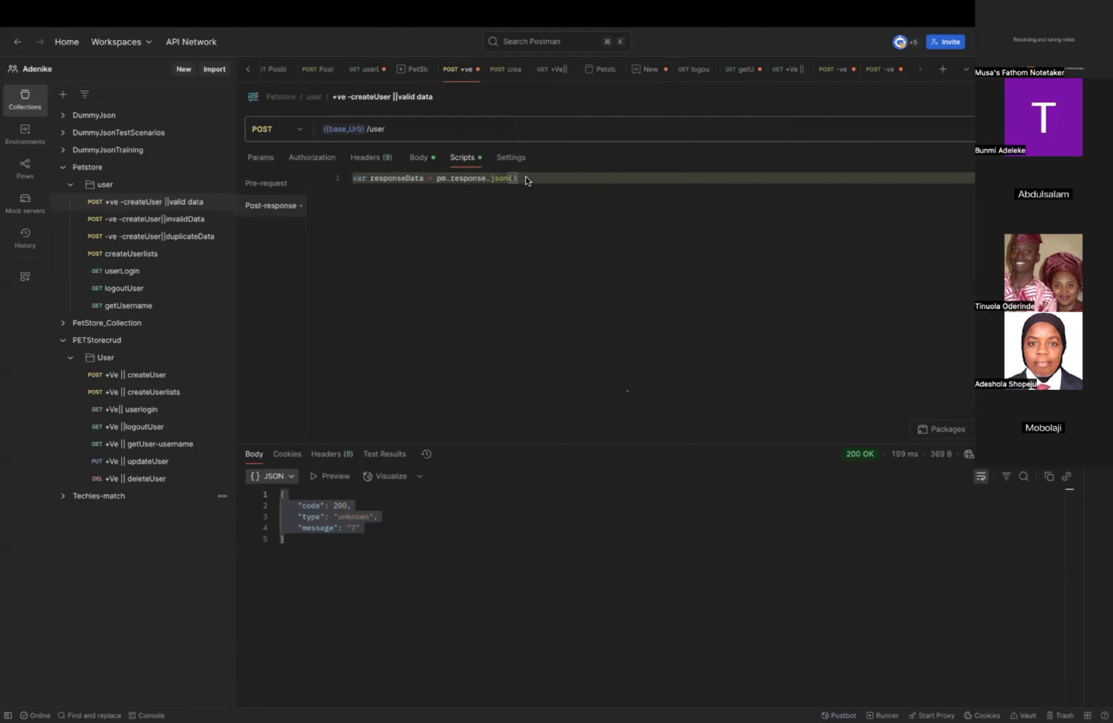
Switch to Chrome, search the web in a new tab for "chai assertions in postman" and open Postman's Chai.js tutorial.
key("ctrl+Left")
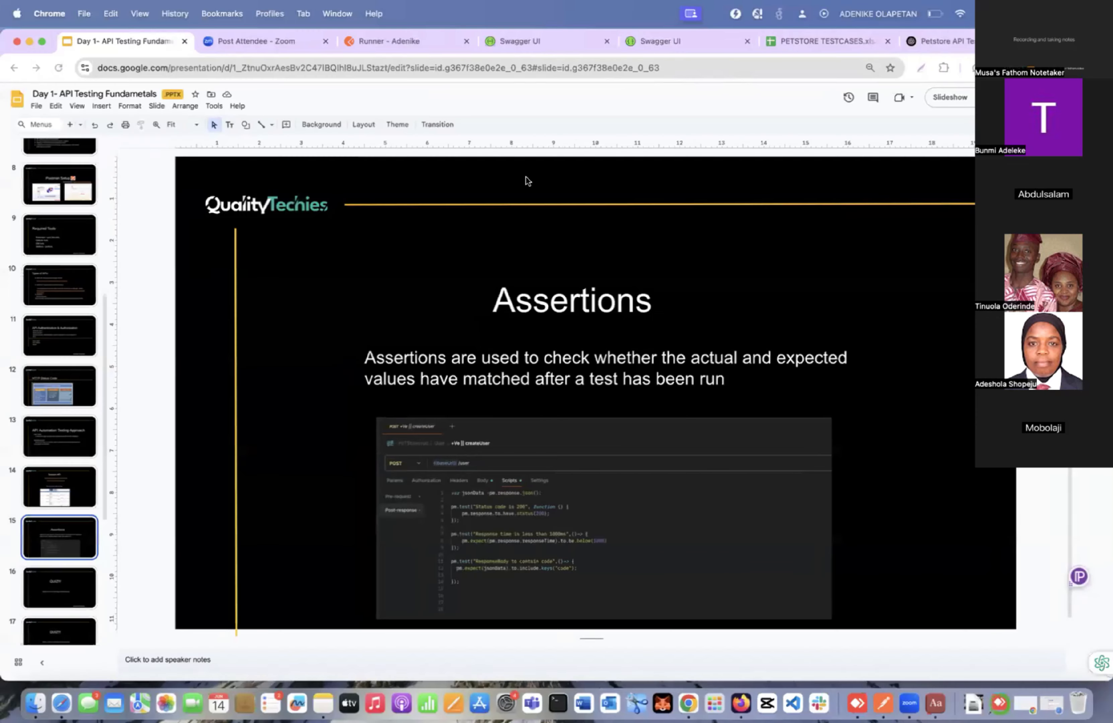
key("super+t")
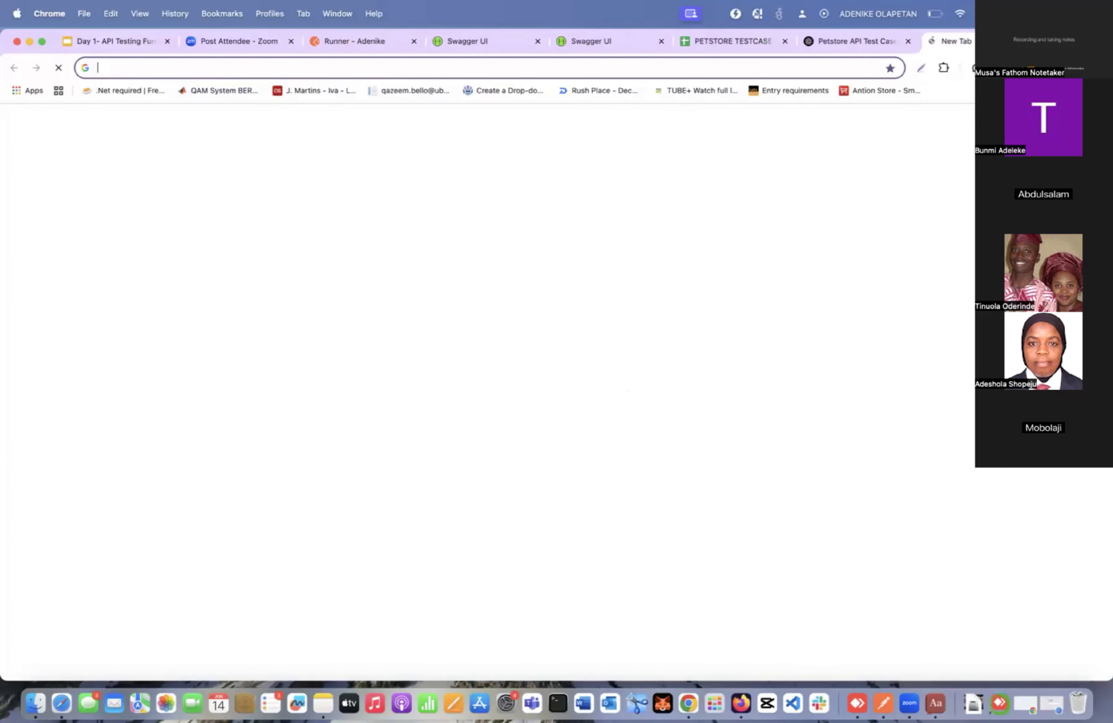
type("x")
key("BackSpace")
type("chai")
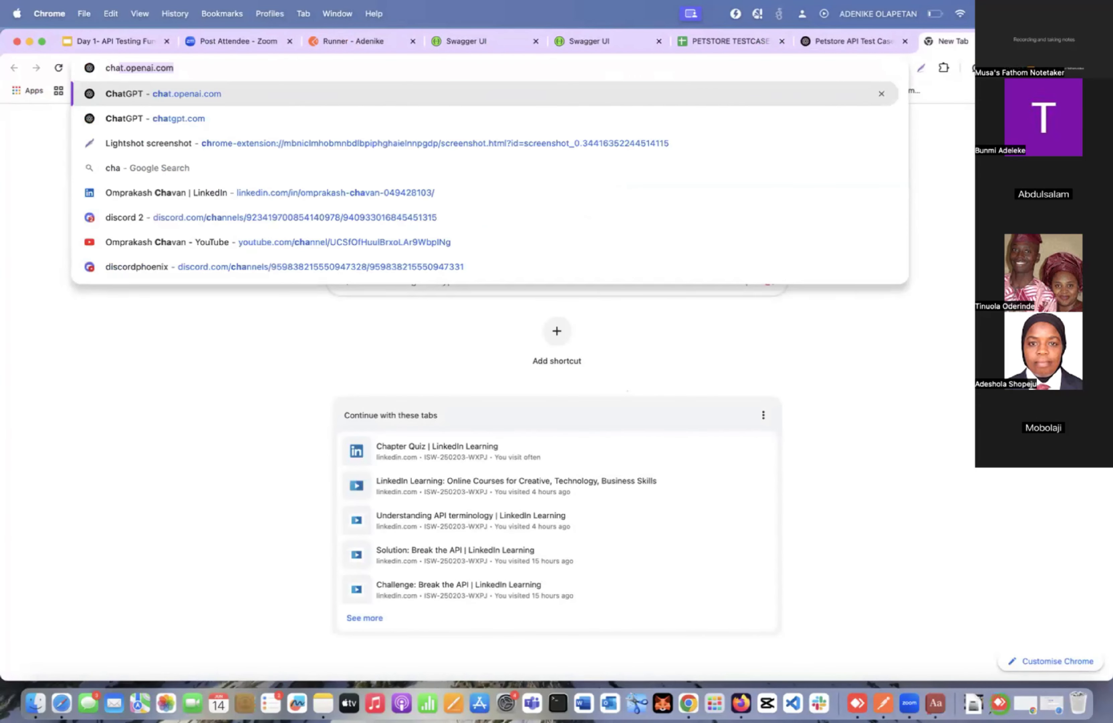
type(" ass")
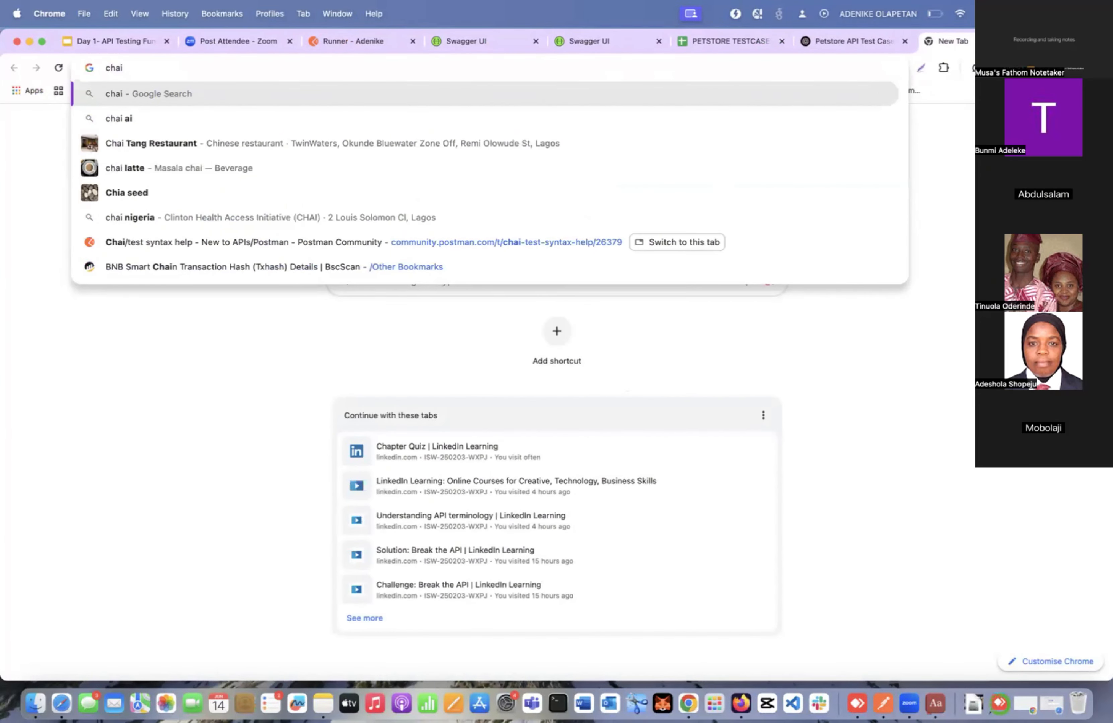
type("ertions")
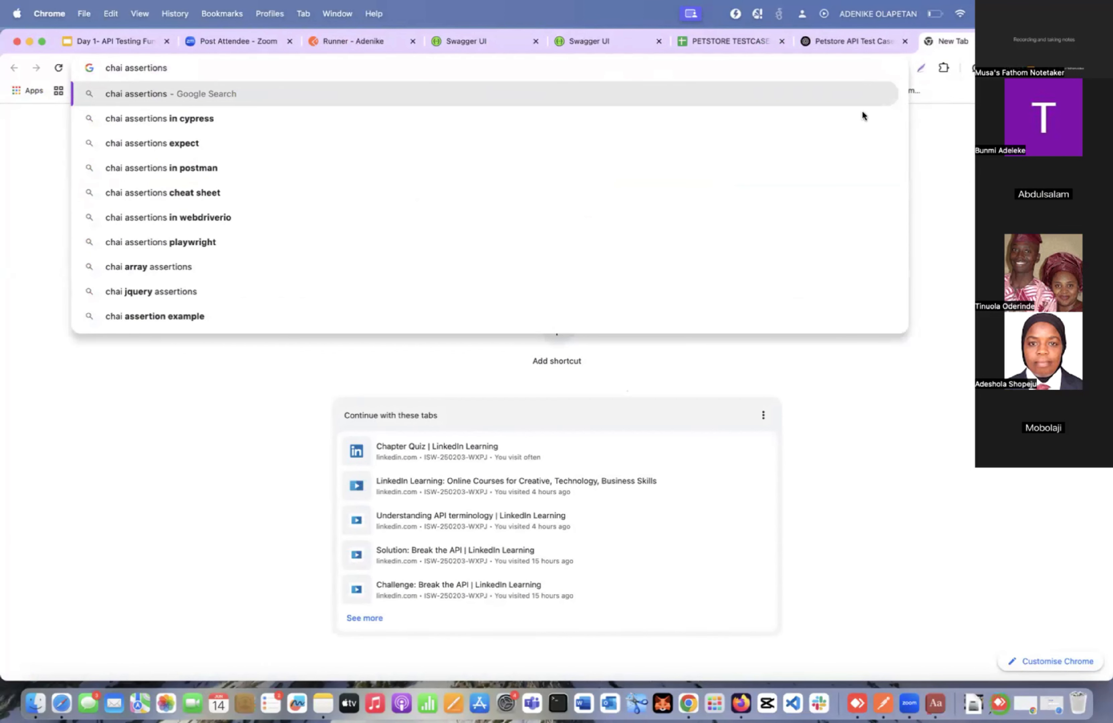
left_click(287, 166)
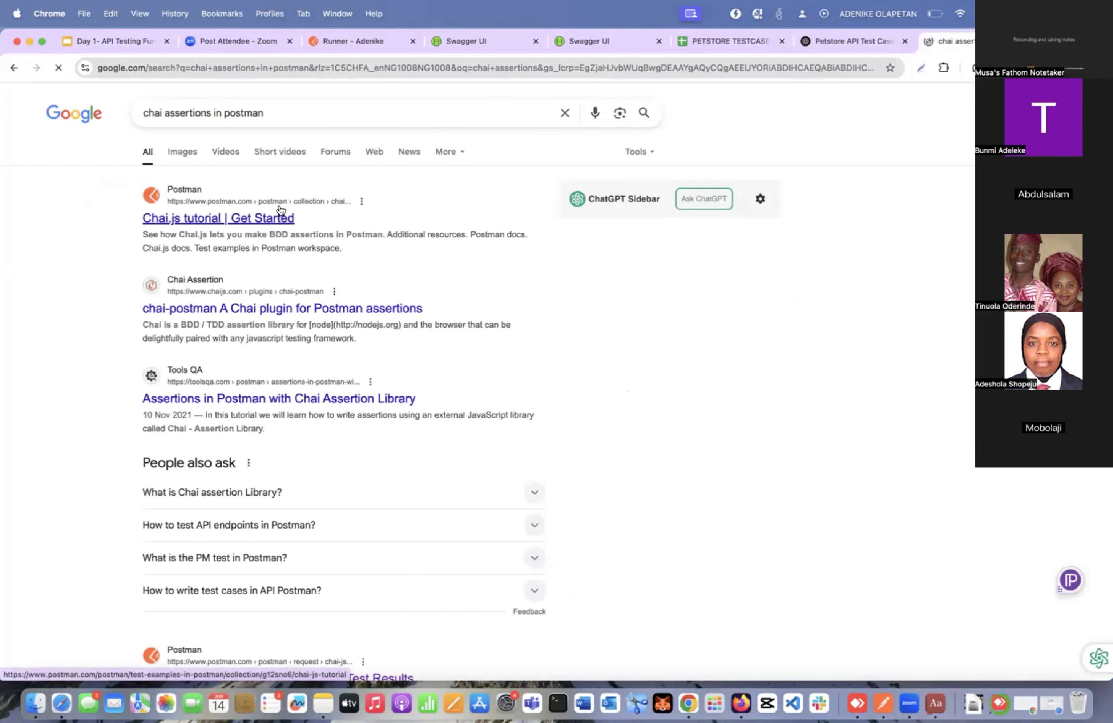
left_click(280, 216)
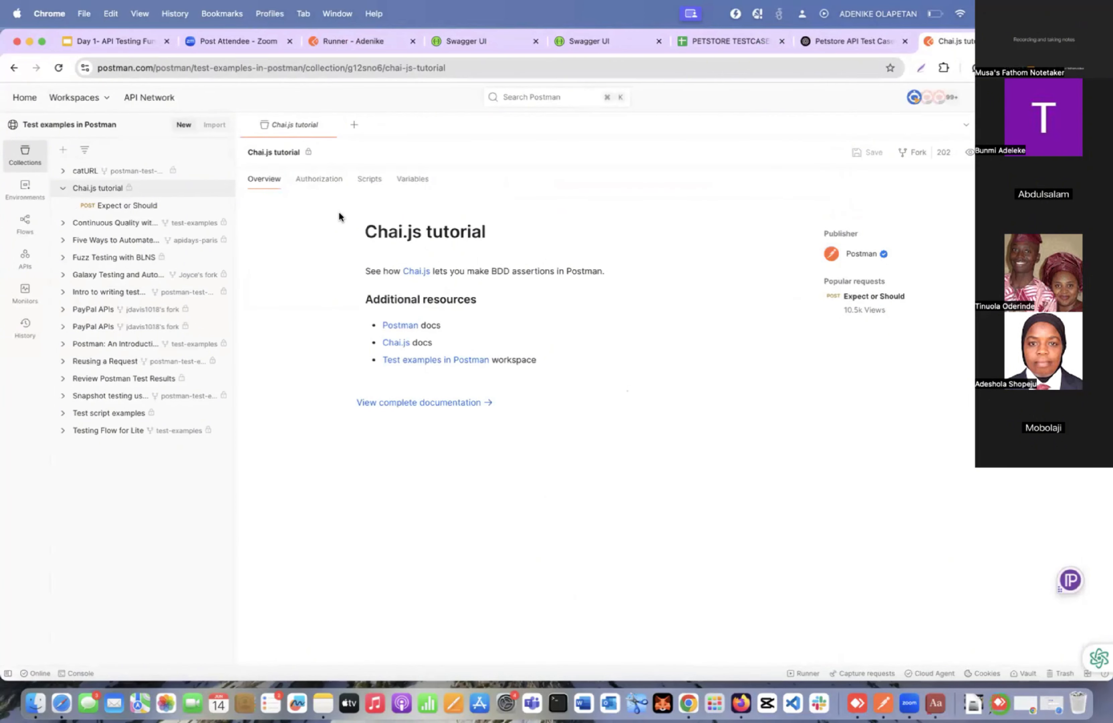
Search the web for "chai assertion documentation" and open the Chai Assertion Library site, chaijs.com.
key("ctrl+Right")
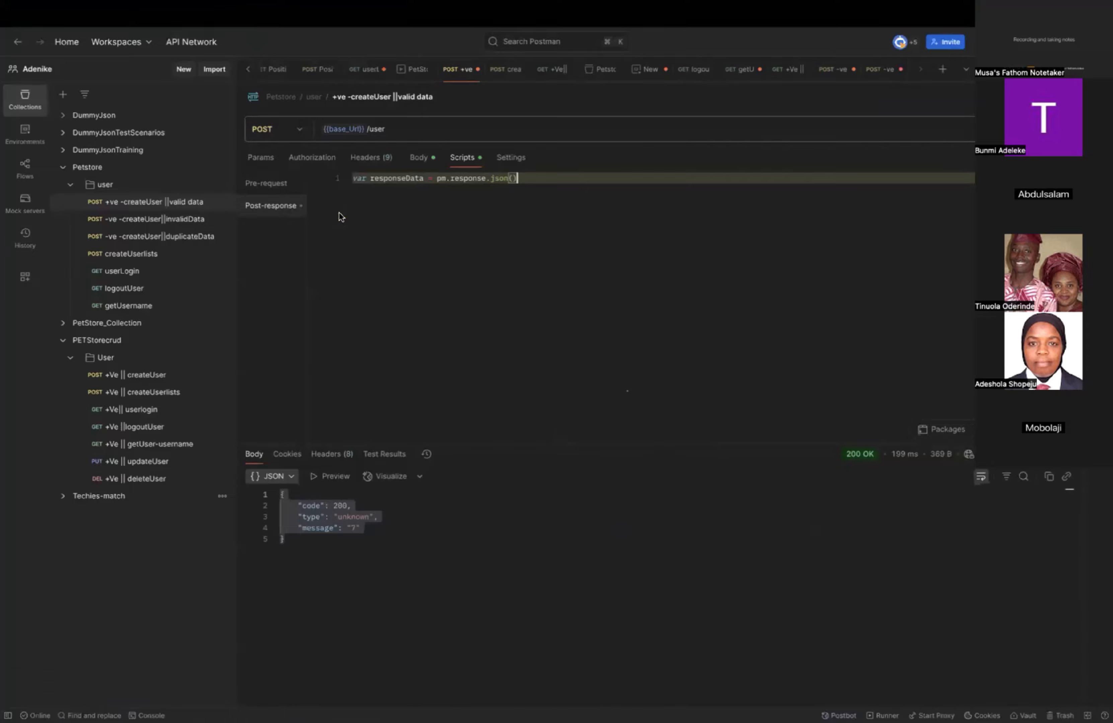
key("ctrl+Left")
left_click(573, 66)
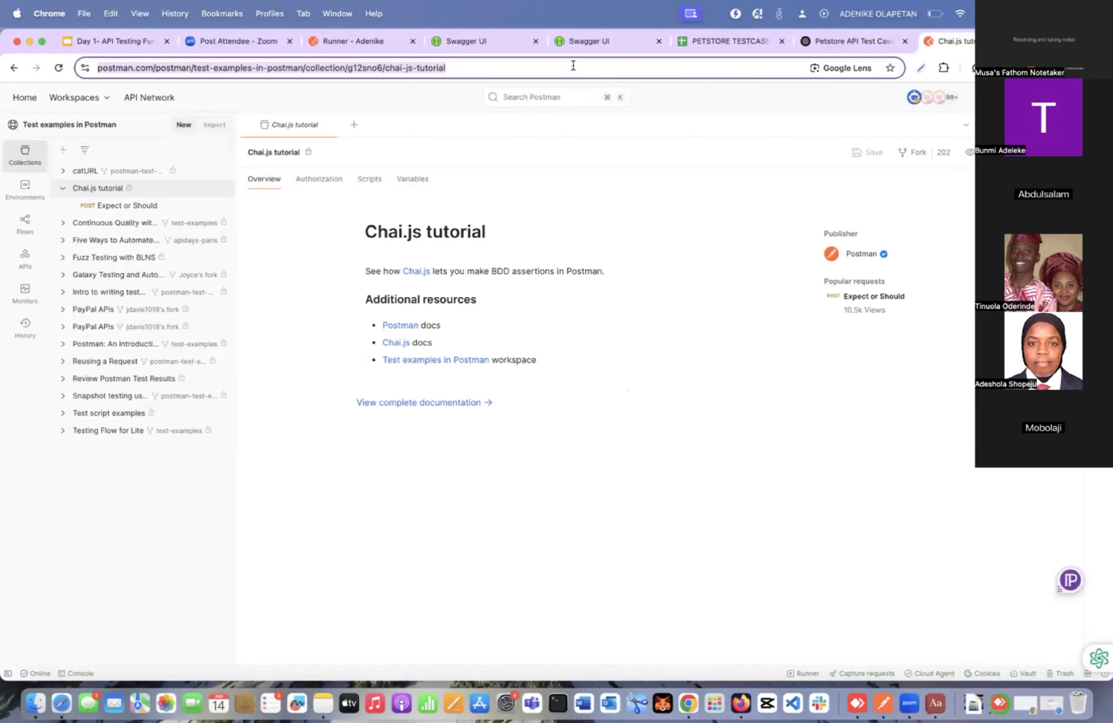
type("chai")
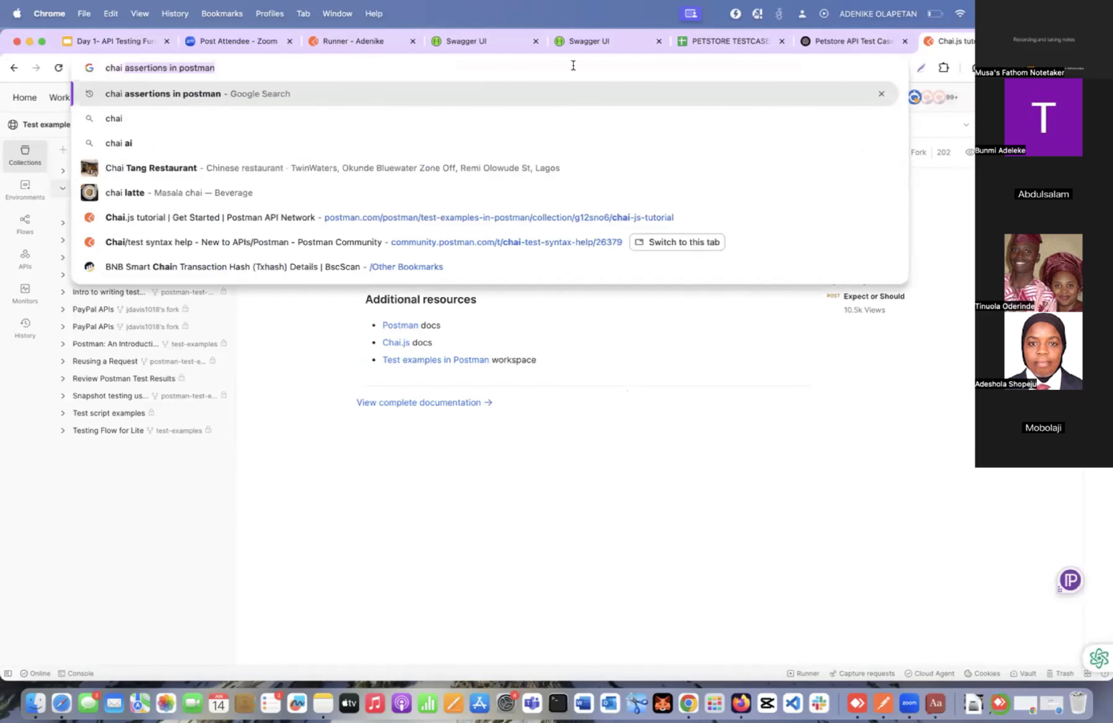
type(" assertion")
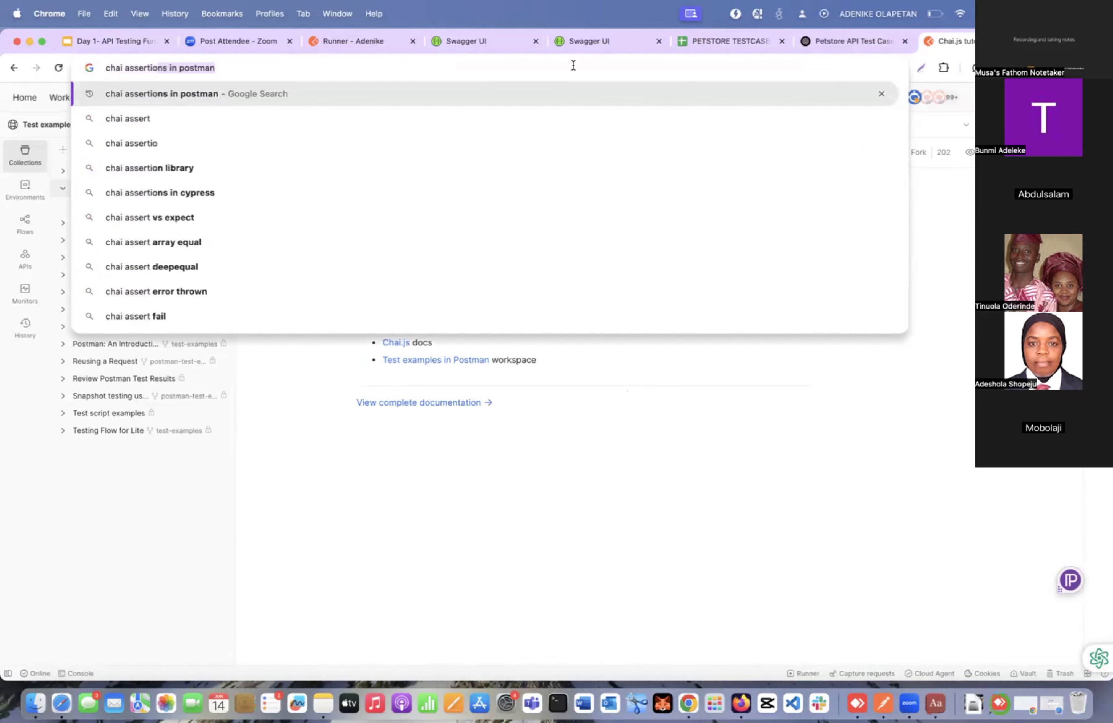
type(" documenta")
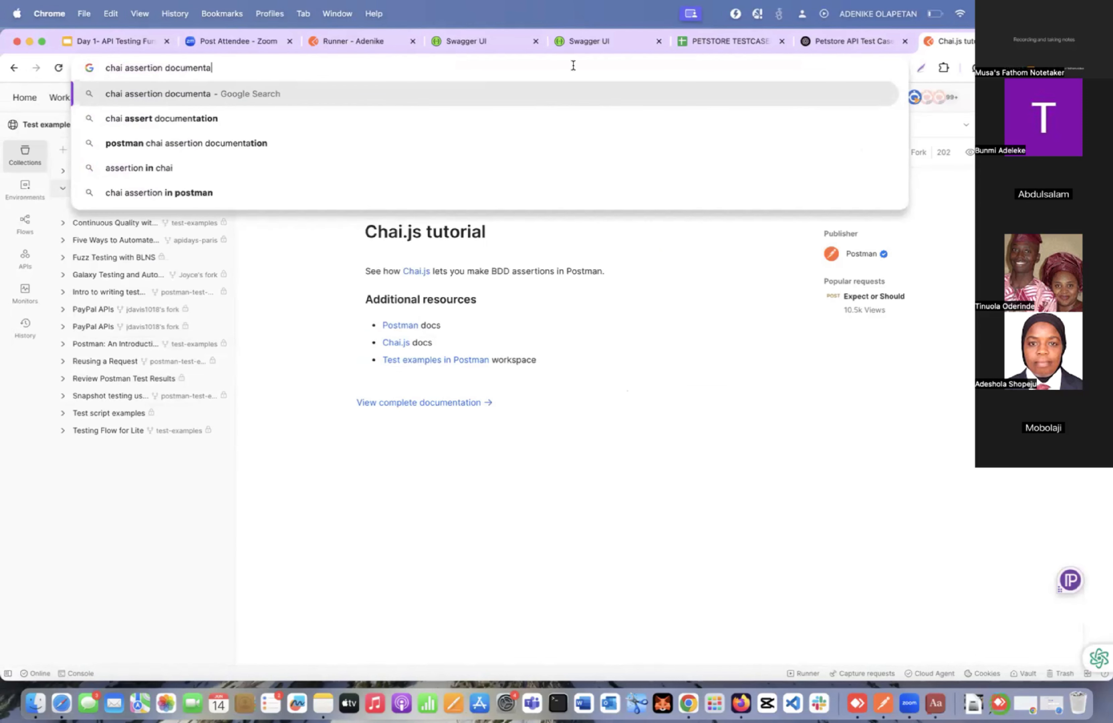
type("tion")
key("Return")
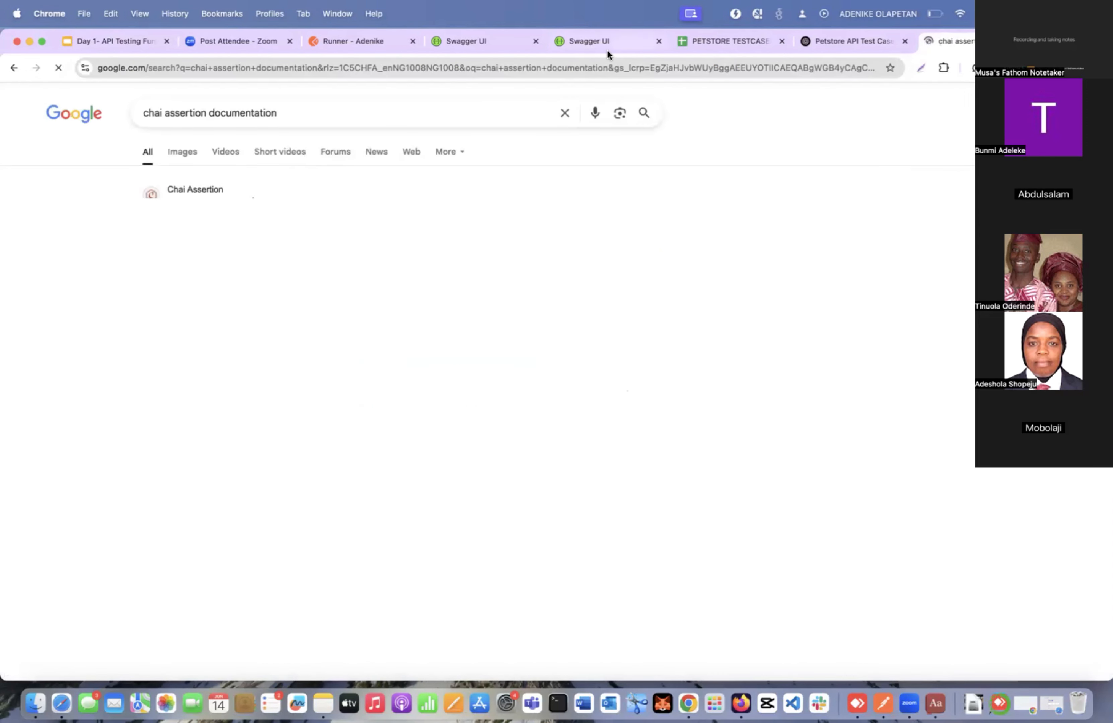
left_click(186, 217)
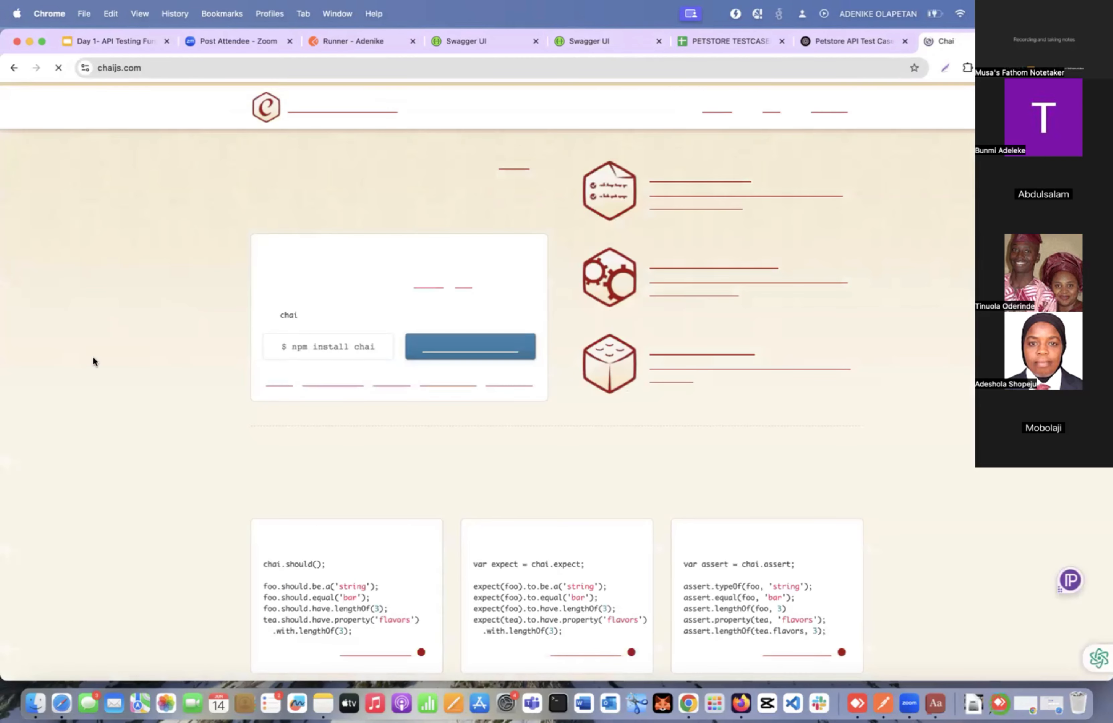
Review the Chai homepage's Should, Expect and Assert examples and its plugin sections, and select the site's address.
scroll(265, 447, "down", 2)
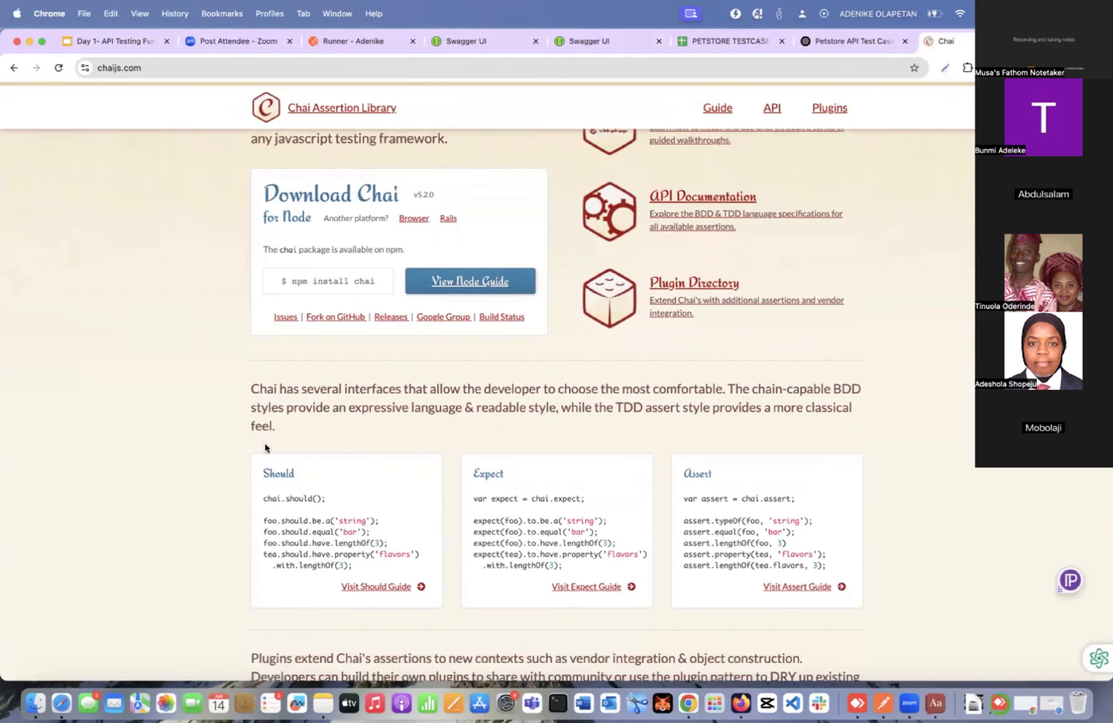
scroll(265, 444, "down", 6)
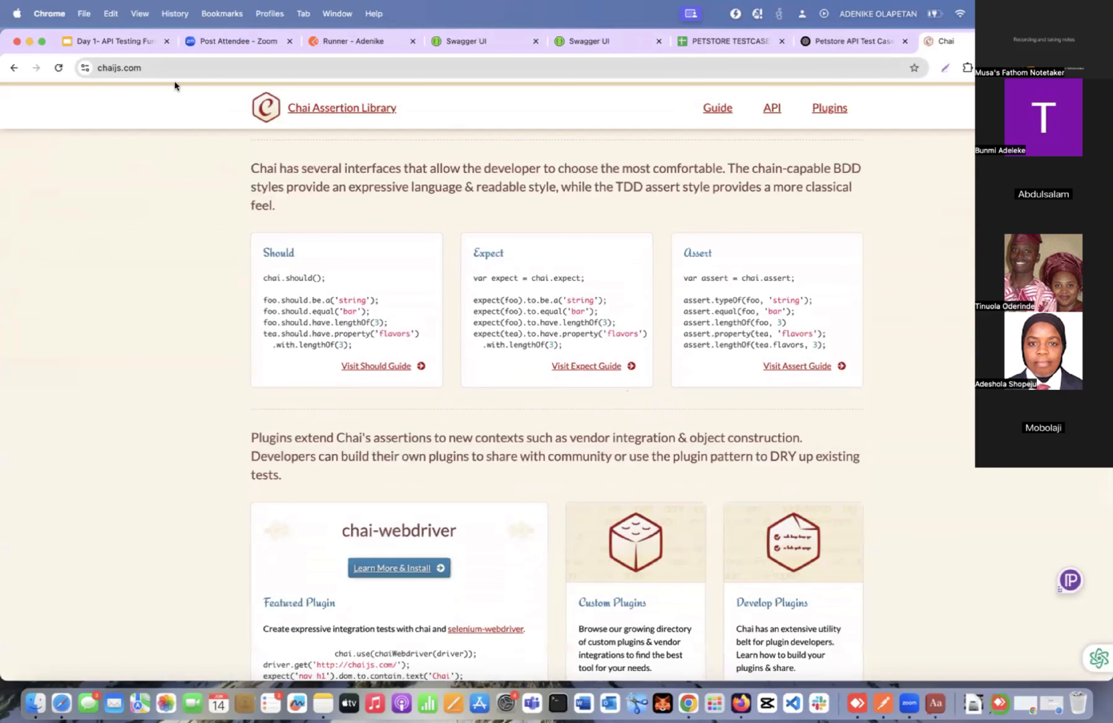
left_click(175, 68)
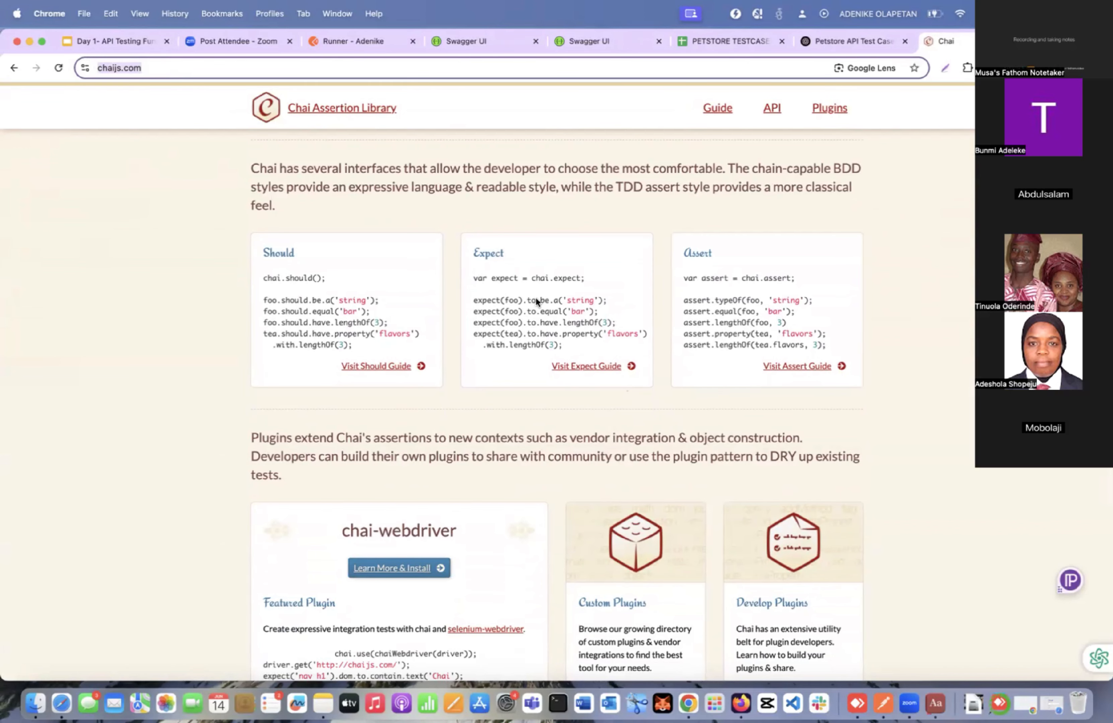
scroll(537, 301, "down", 7)
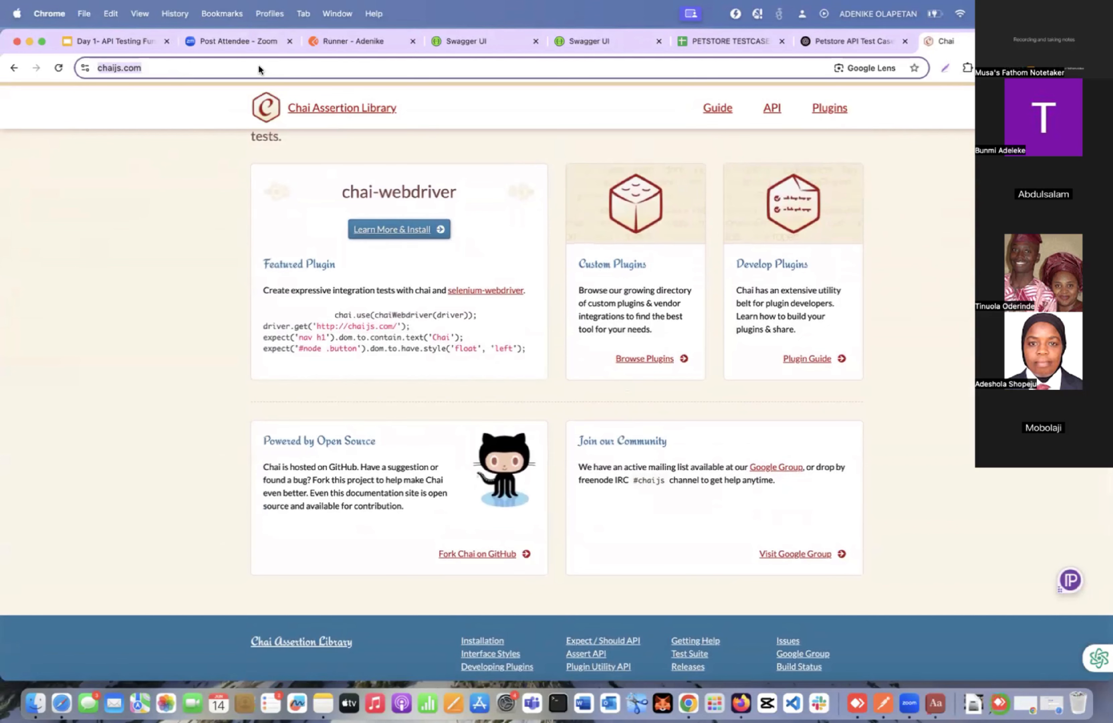
scroll(407, 242, "up", 15)
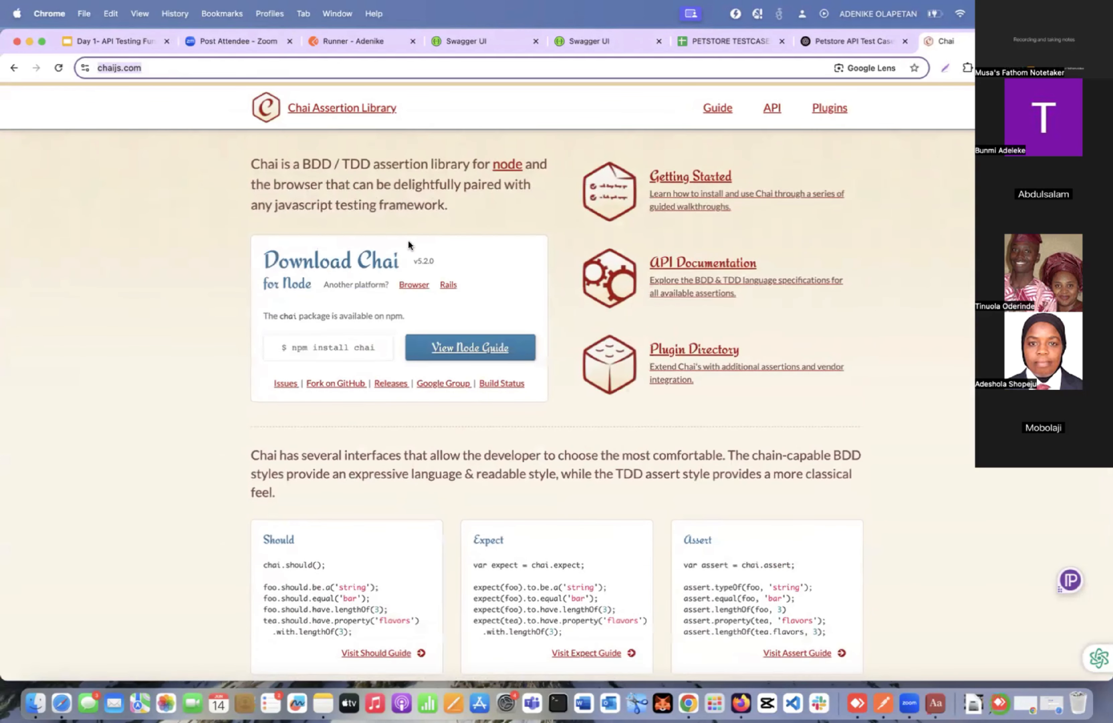
Search the web for "pm assertions" and open Postman's "pm.expect and pm.response | Intro to writing tests" result.
left_click(279, 73)
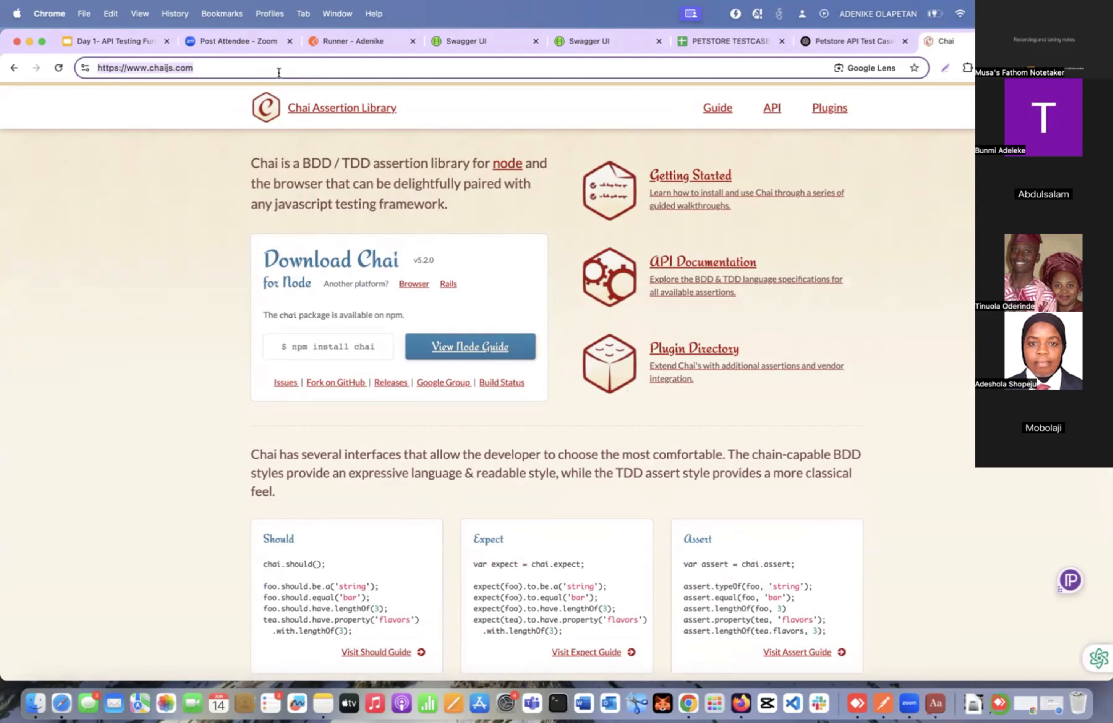
type("pm assert")
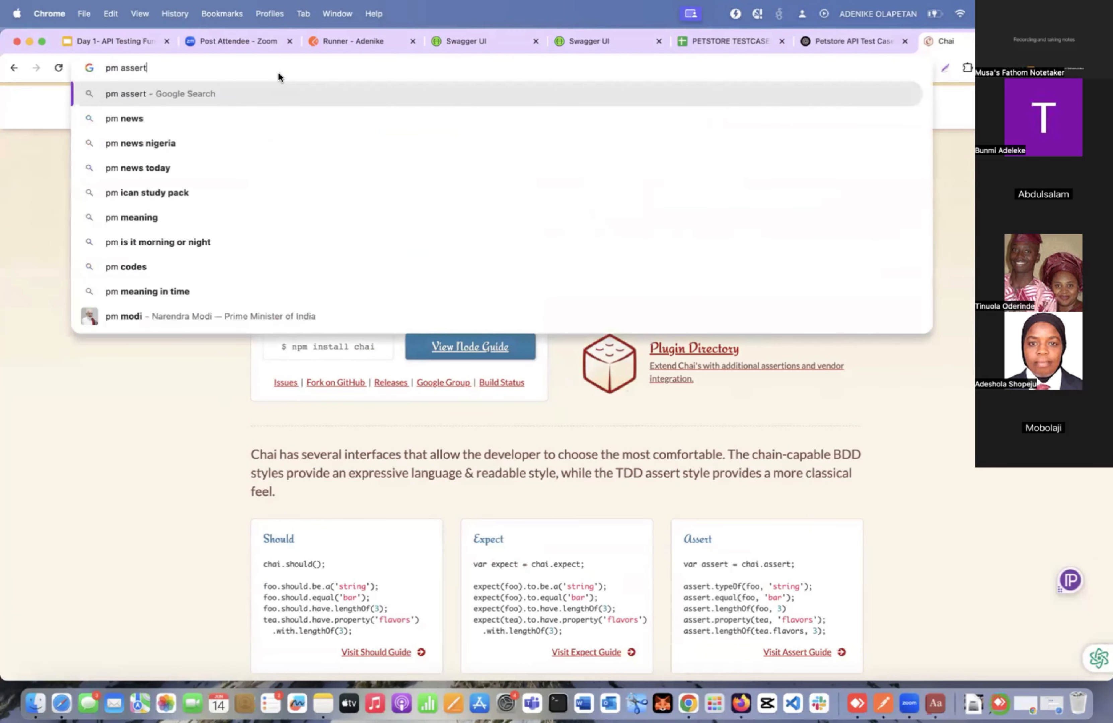
type("ion")
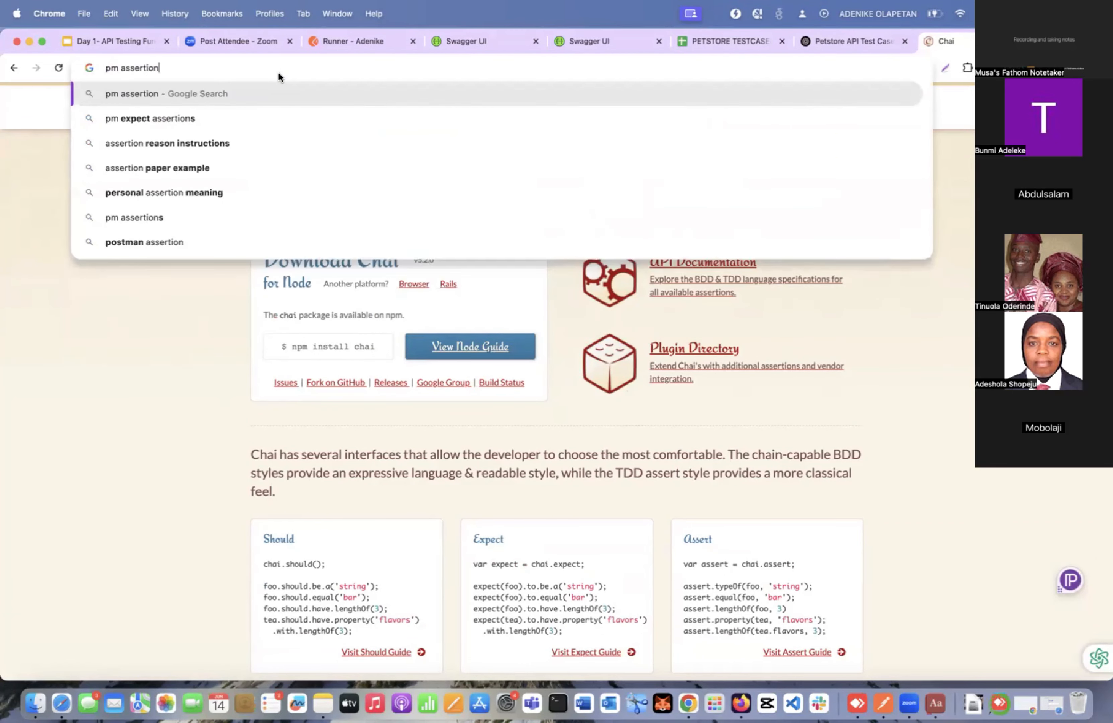
type("s")
key("Return")
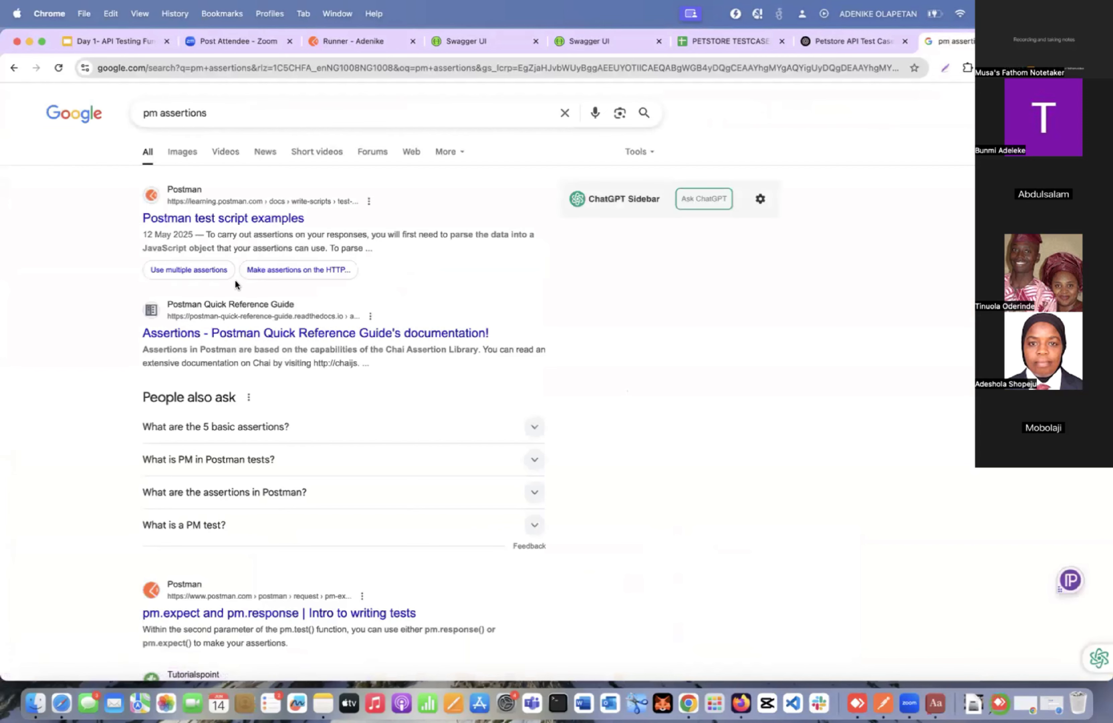
scroll(234, 282, "down", 1)
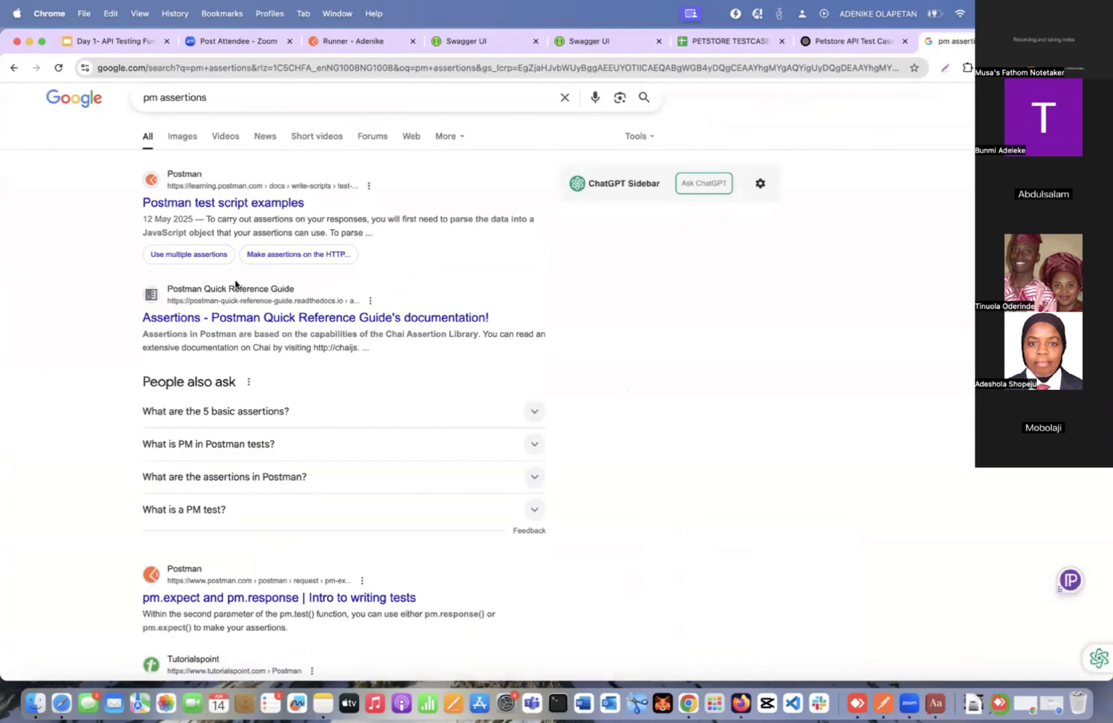
left_click(254, 596)
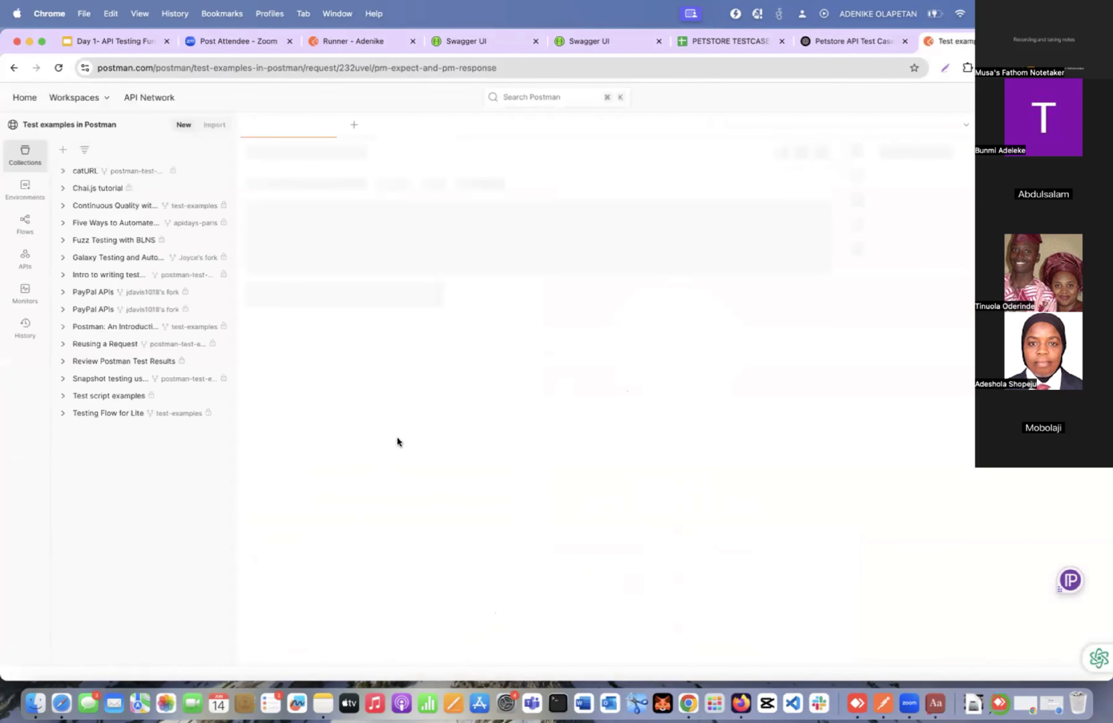
Return to the search results and refine the query to "pm assertions documentation".
left_click(11, 70)
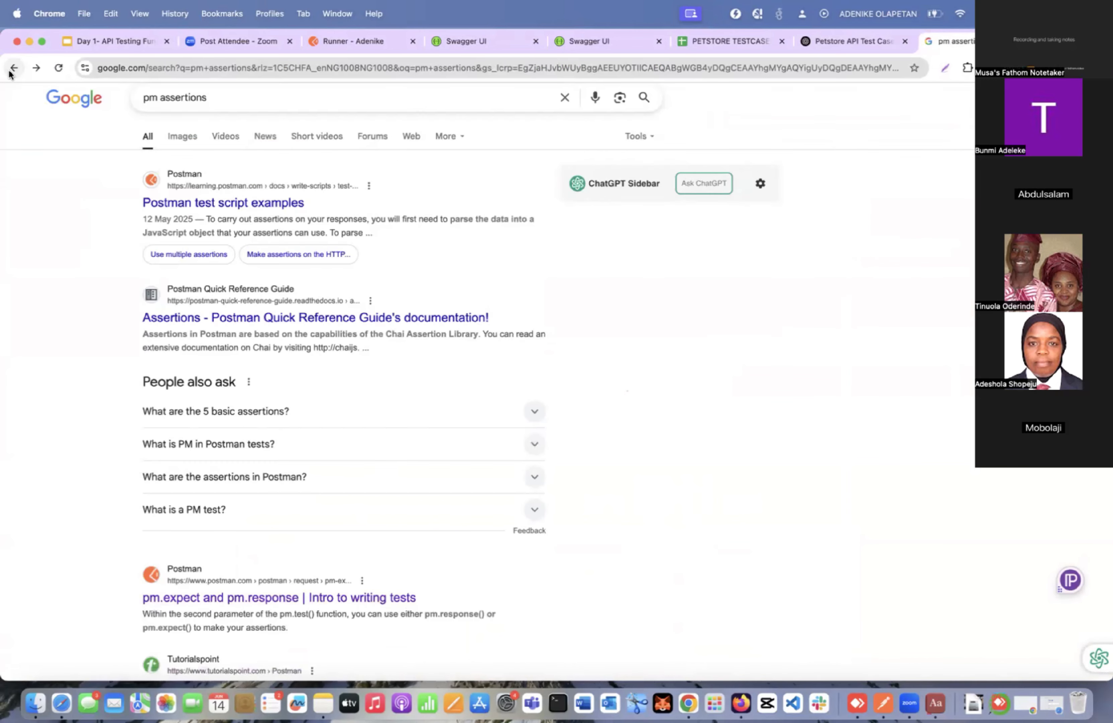
left_click(232, 97)
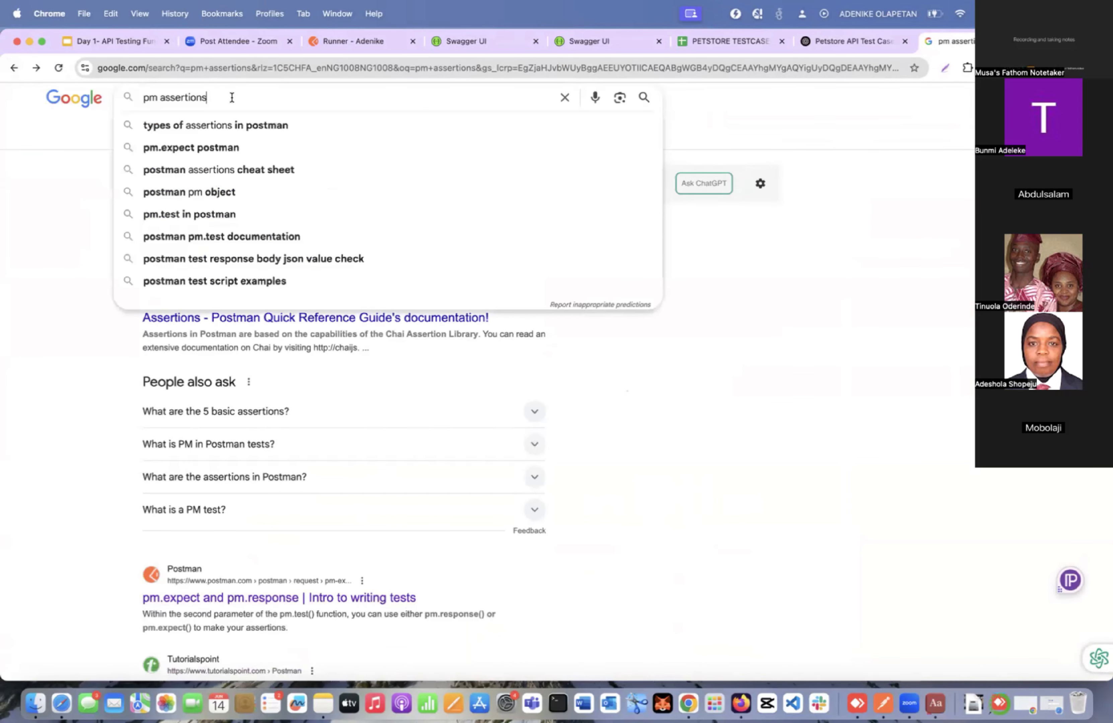
type("i")
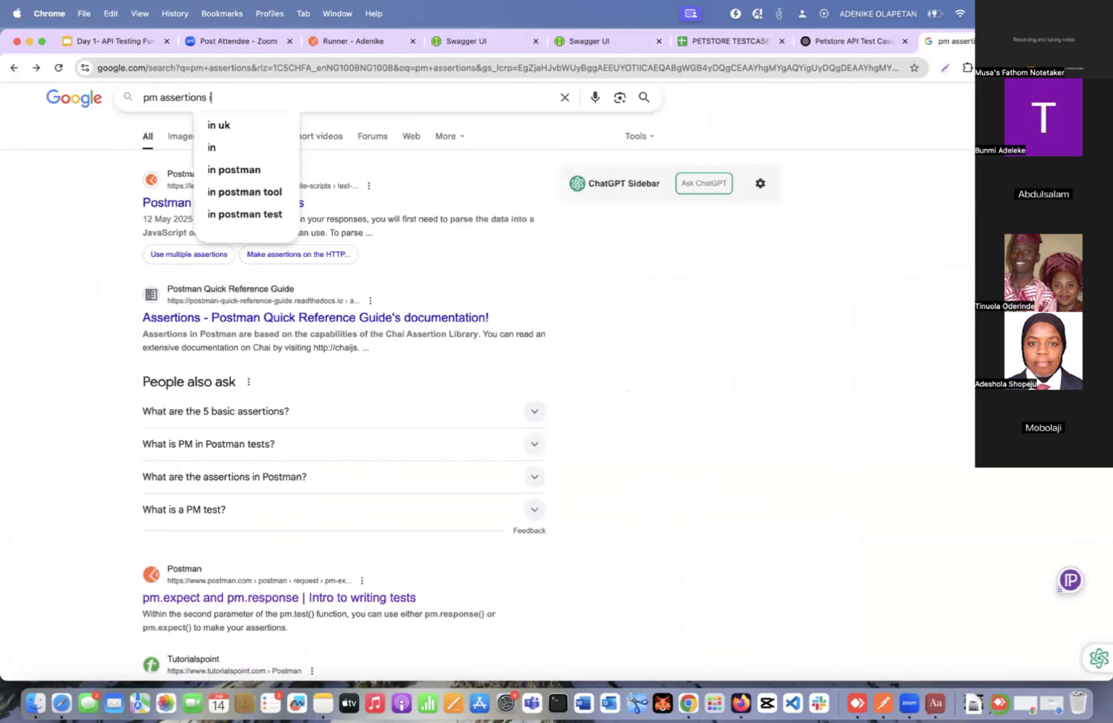
key("BackSpace")
type("in")
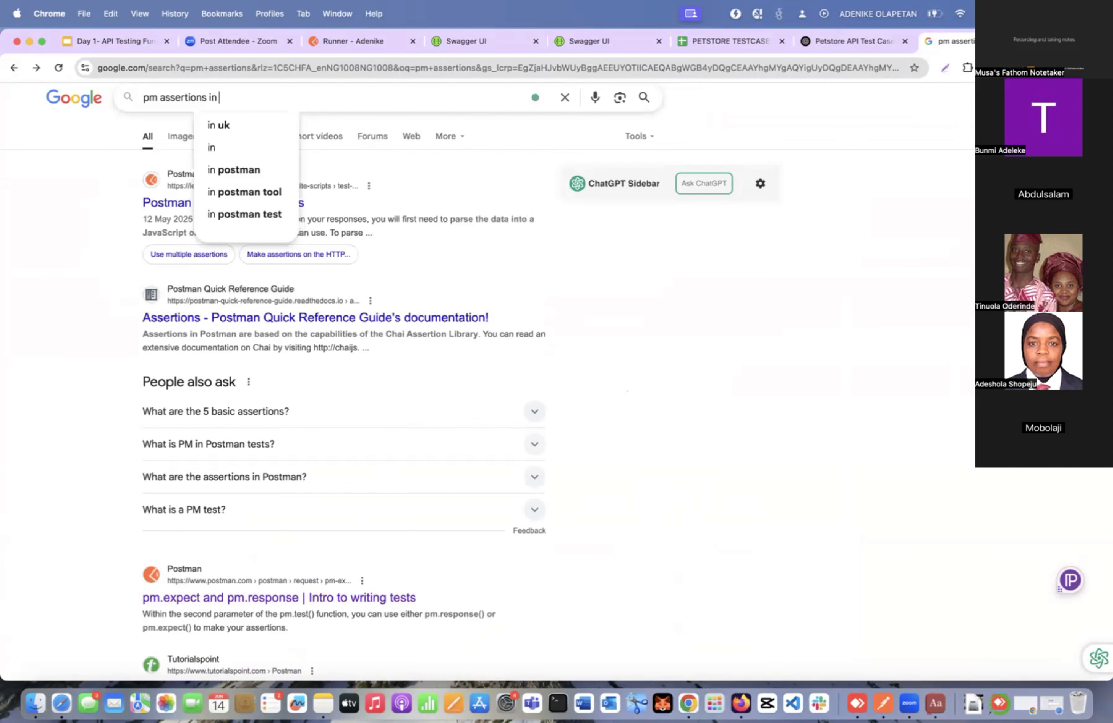
key("BackSpace")
key("BackSpace")
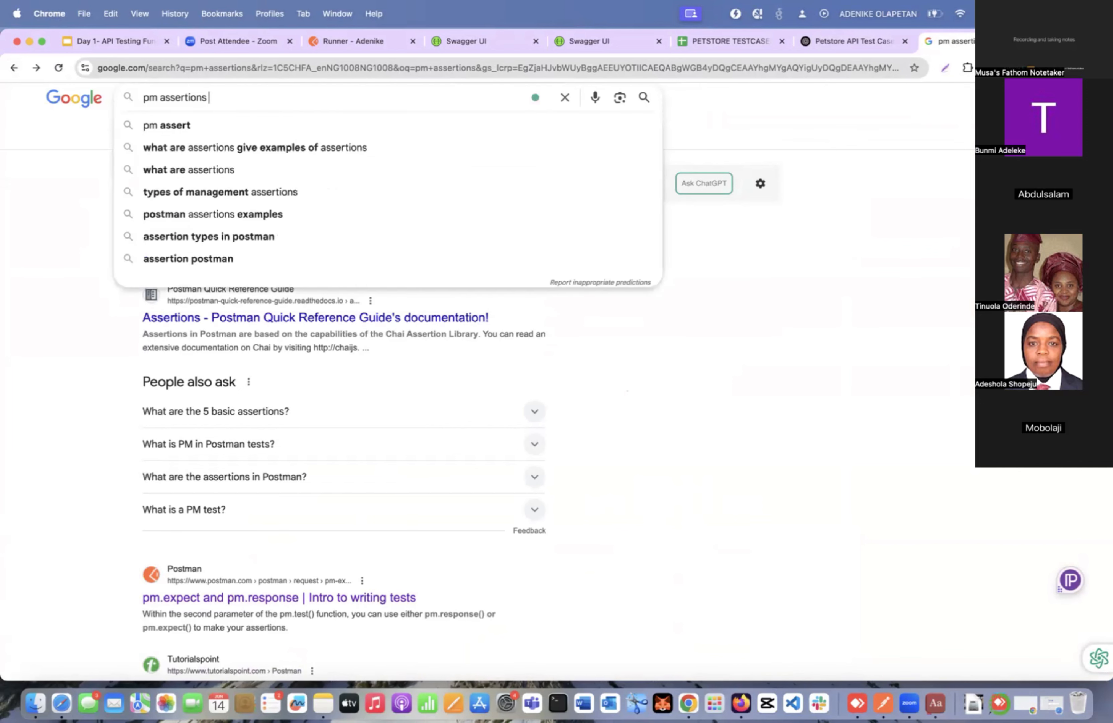
type("docu")
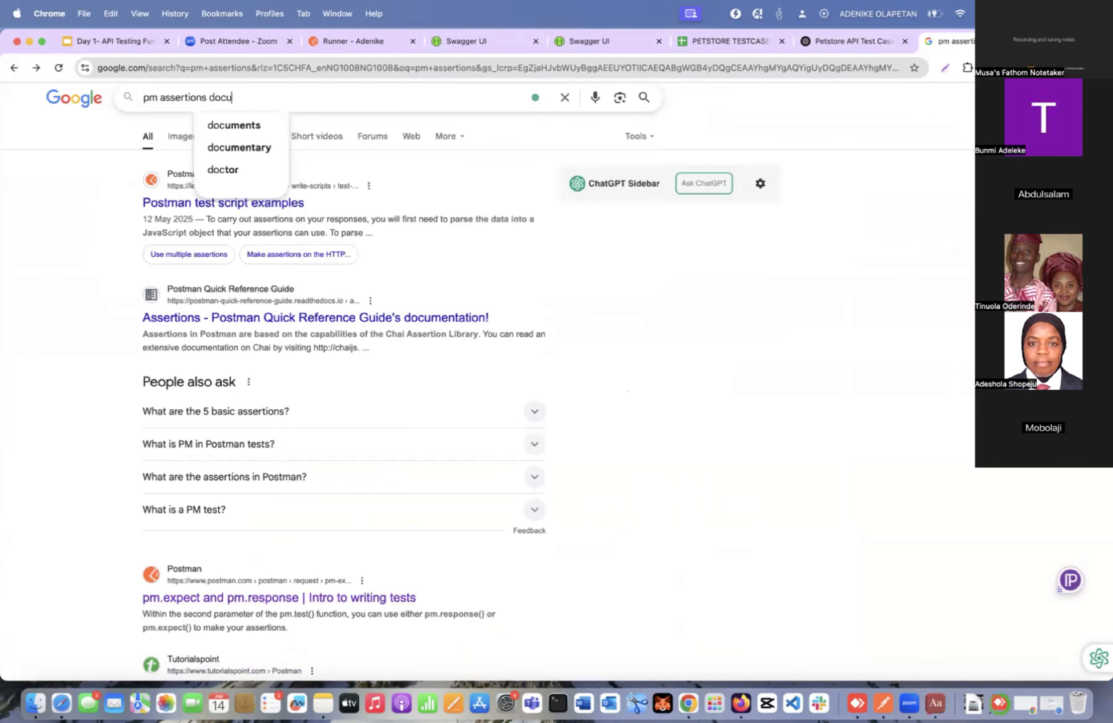
type("mentation")
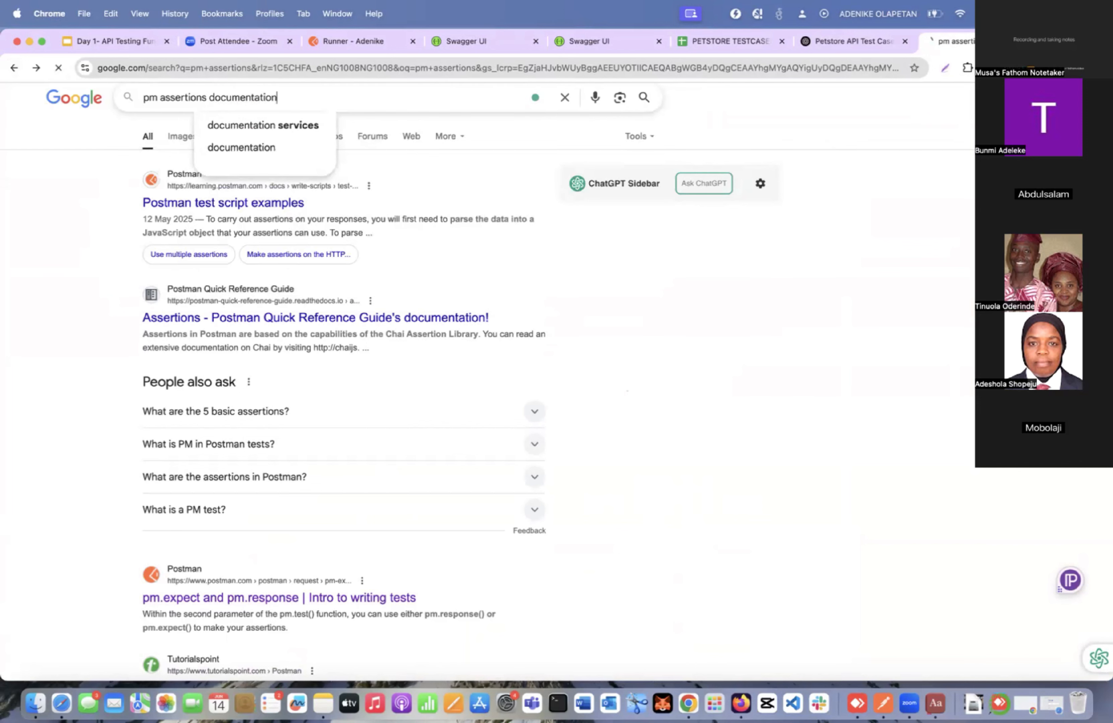
key("Return")
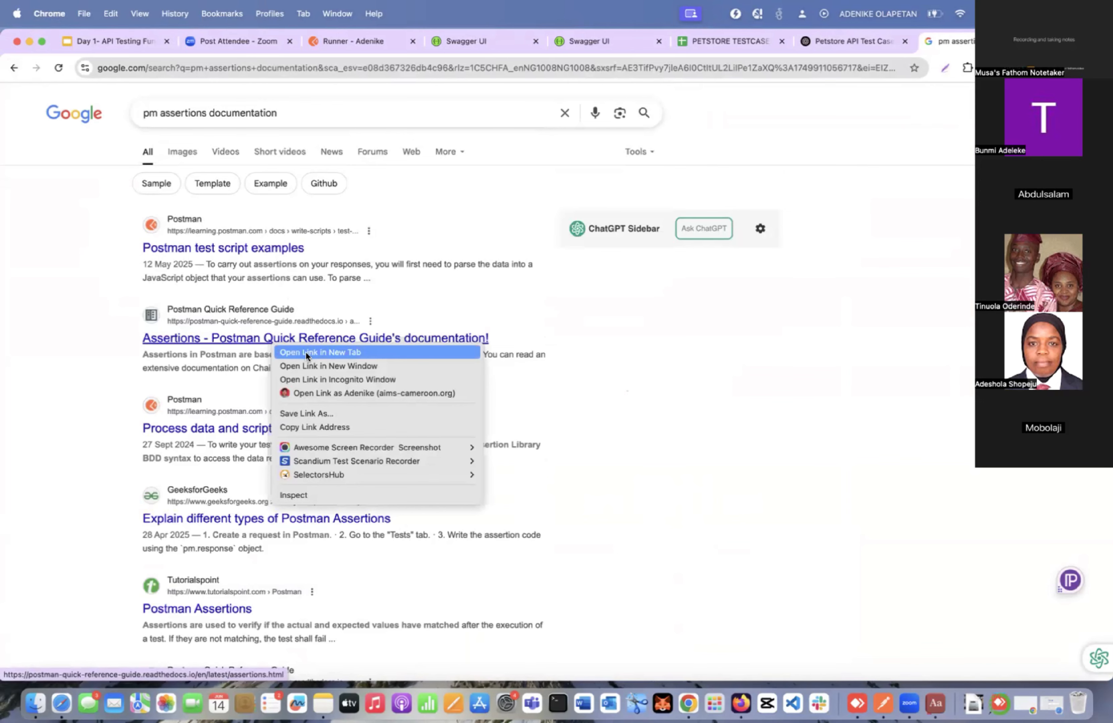
Open the Postman Quick Reference Guide's Assertions result in a new tab and Tutorialspoint's Postman Assertions result in the current one.
left_click(305, 353)
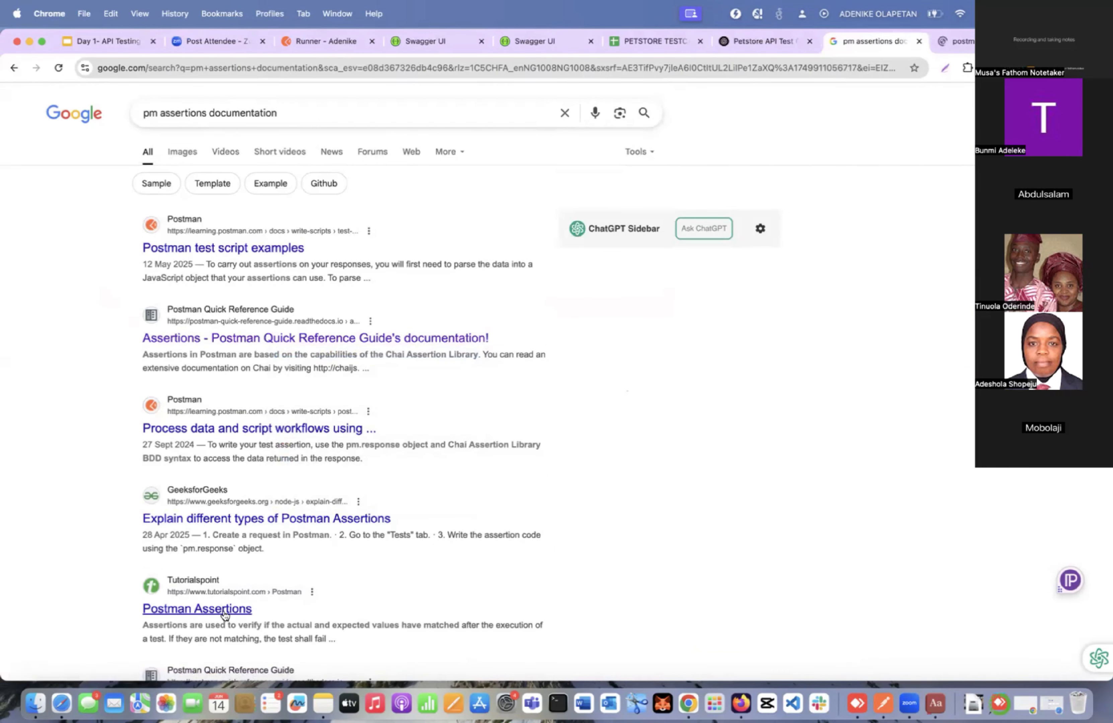
scroll(248, 582, "down", 5)
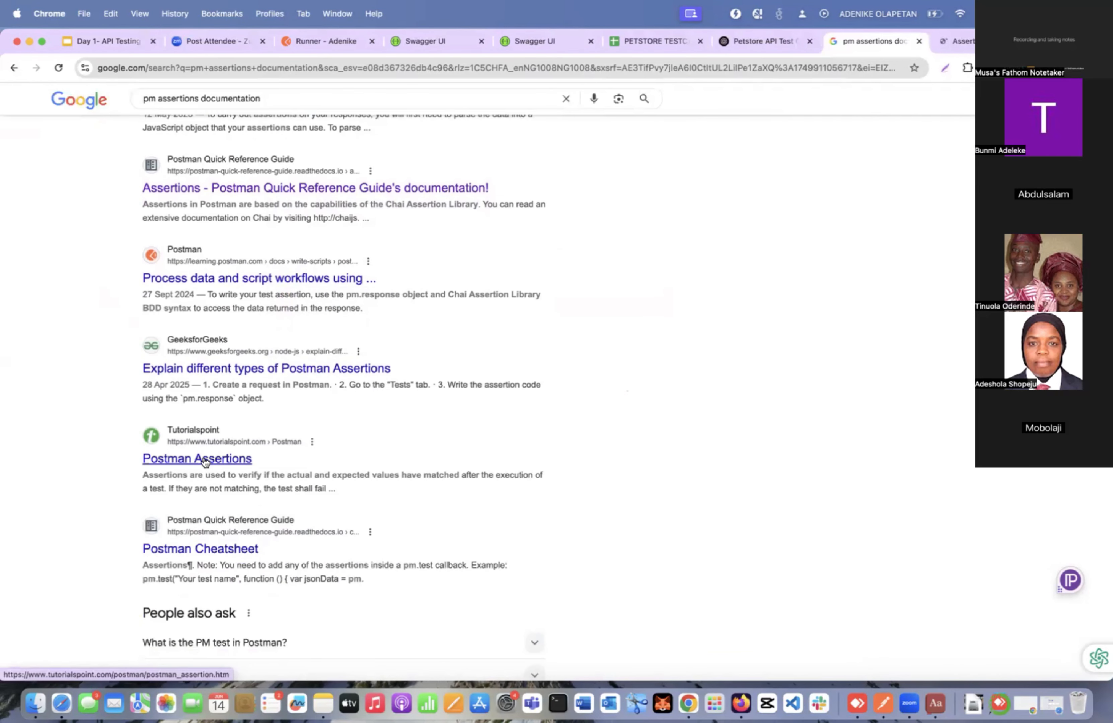
left_click(205, 461)
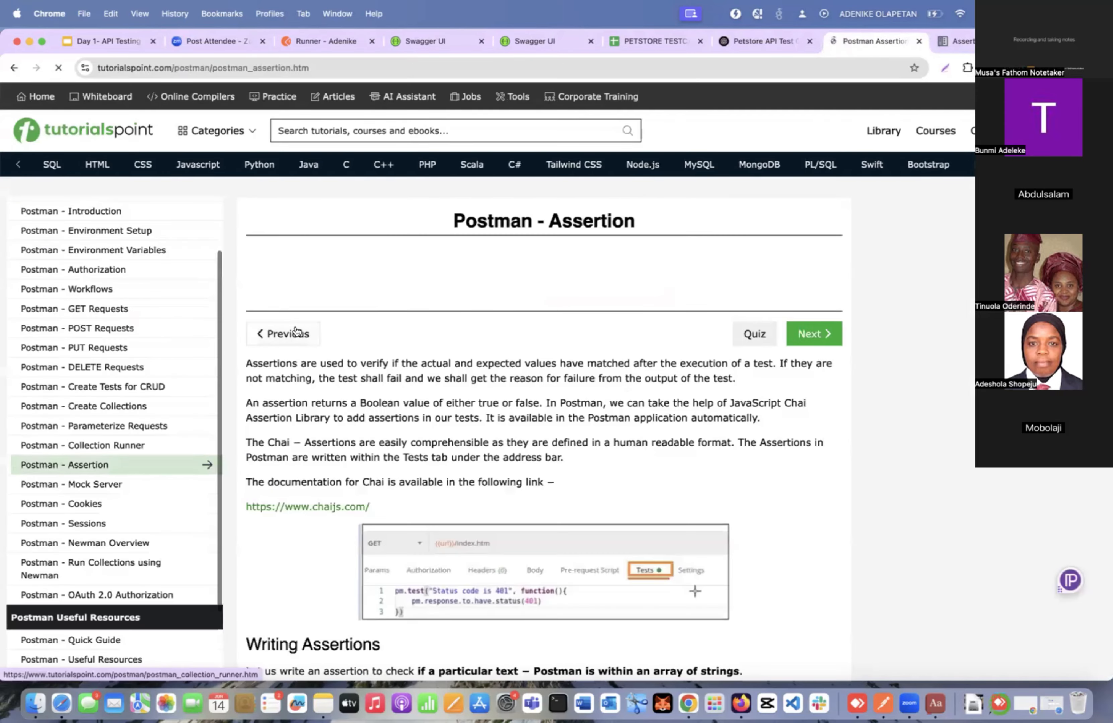
Review the Tutorialspoint assertion examples, from text and array checks to status code, response time, format and header assertions.
scroll(295, 332, "down", 12)
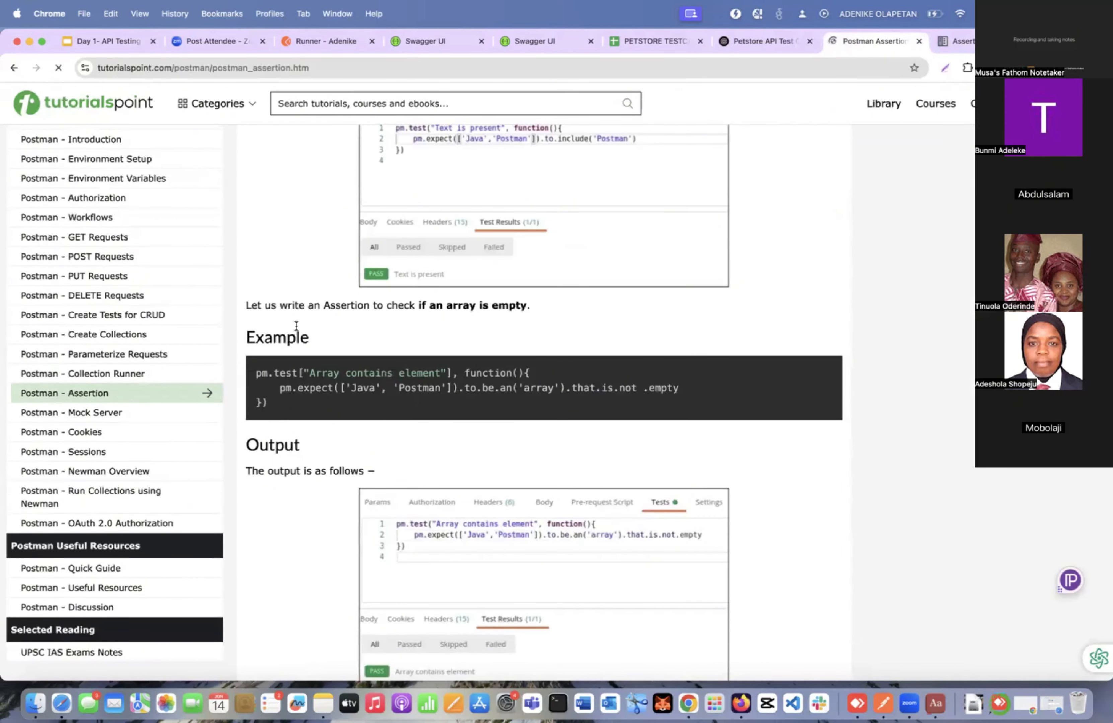
scroll(296, 325, "down", 2)
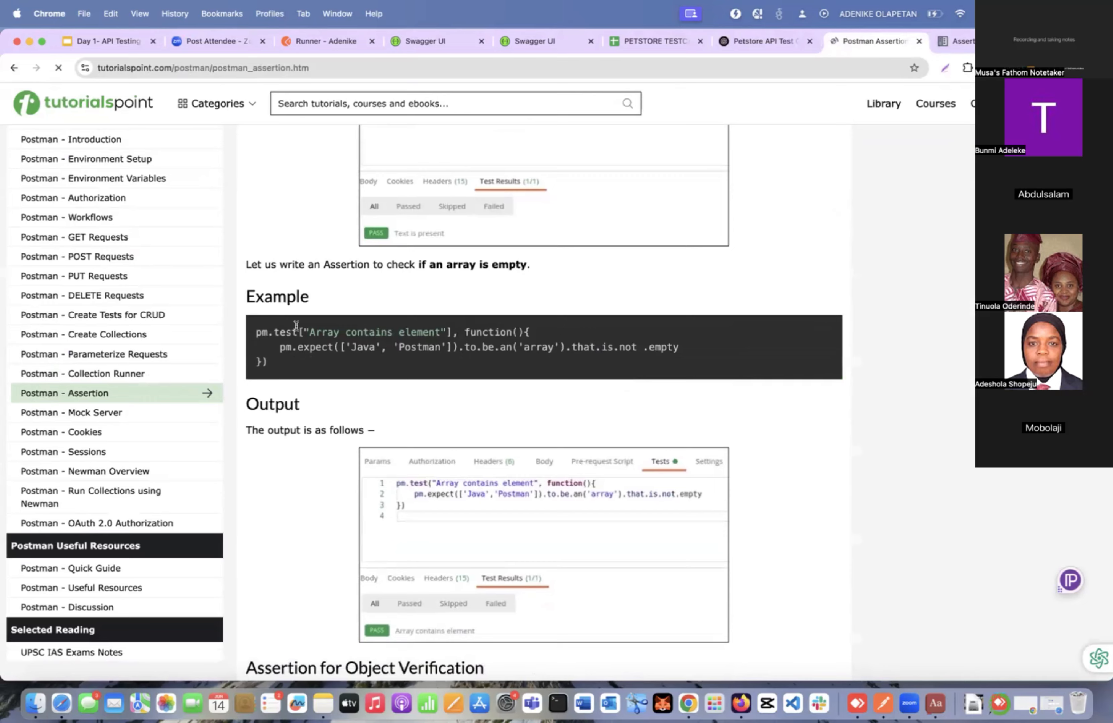
scroll(296, 326, "up", 7)
scroll(297, 328, "up", 2)
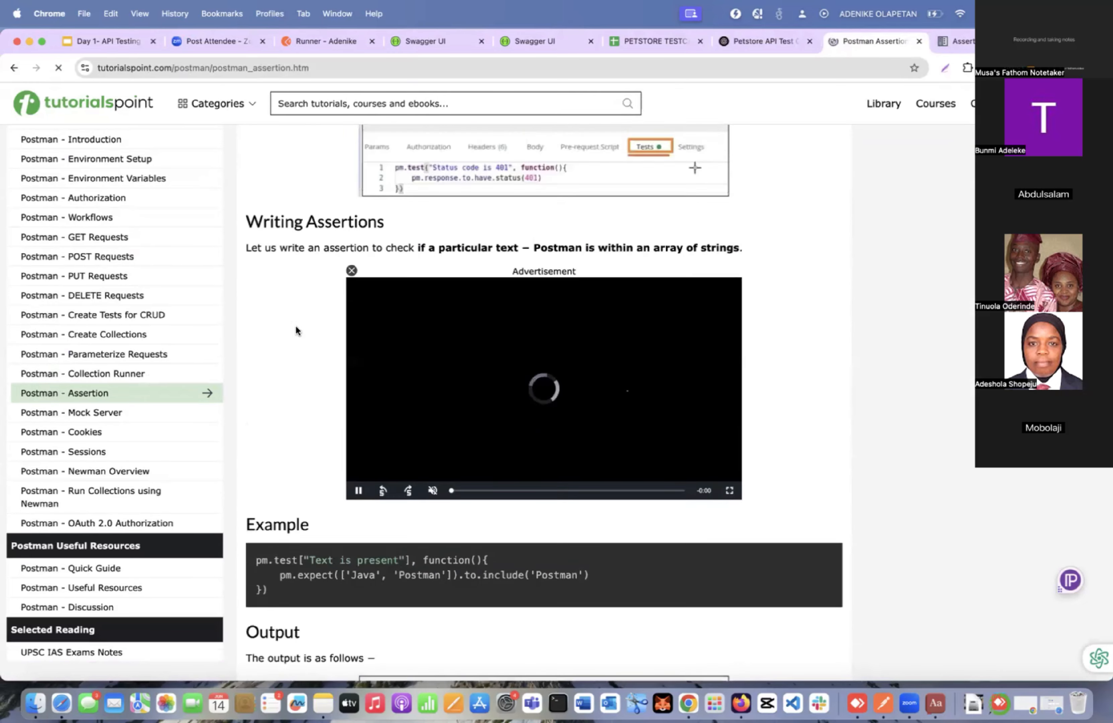
scroll(296, 327, "up", 4)
scroll(296, 327, "down", 12)
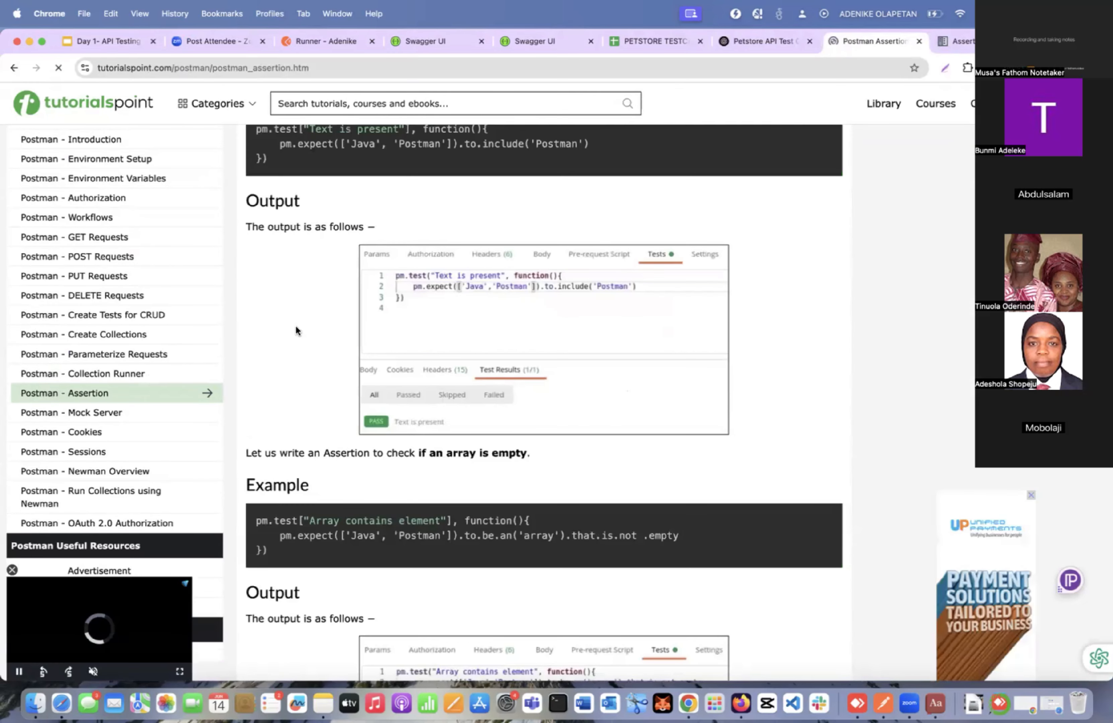
scroll(296, 328, "down", 2)
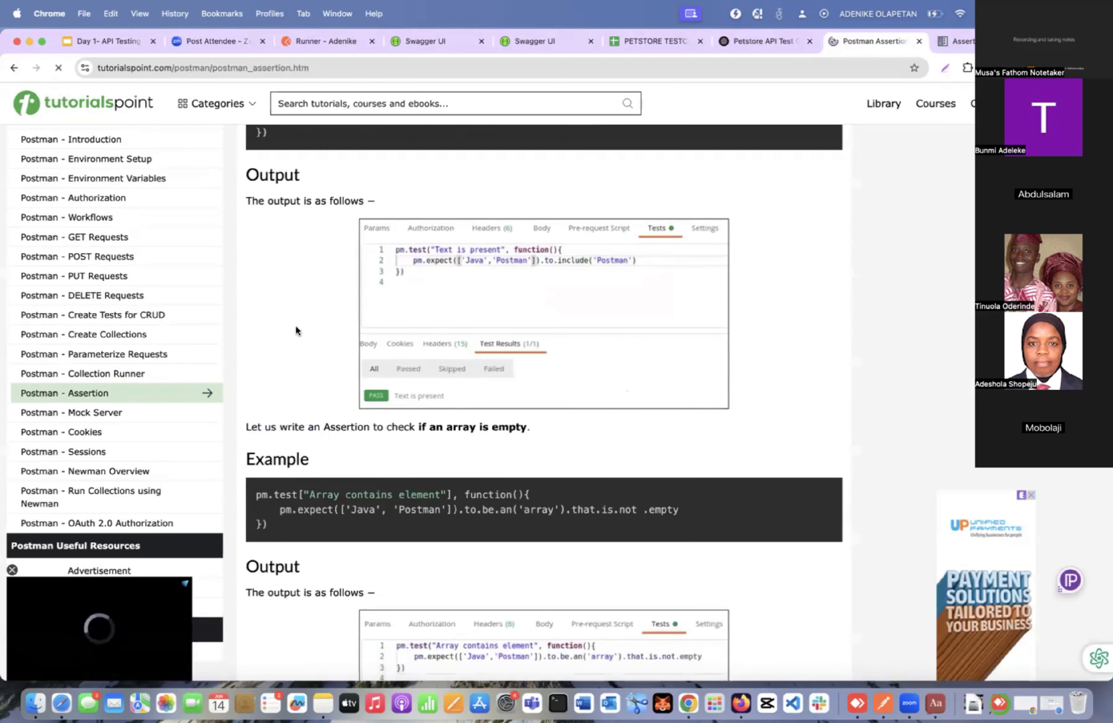
scroll(296, 329, "down", 1)
scroll(295, 324, "up", 10)
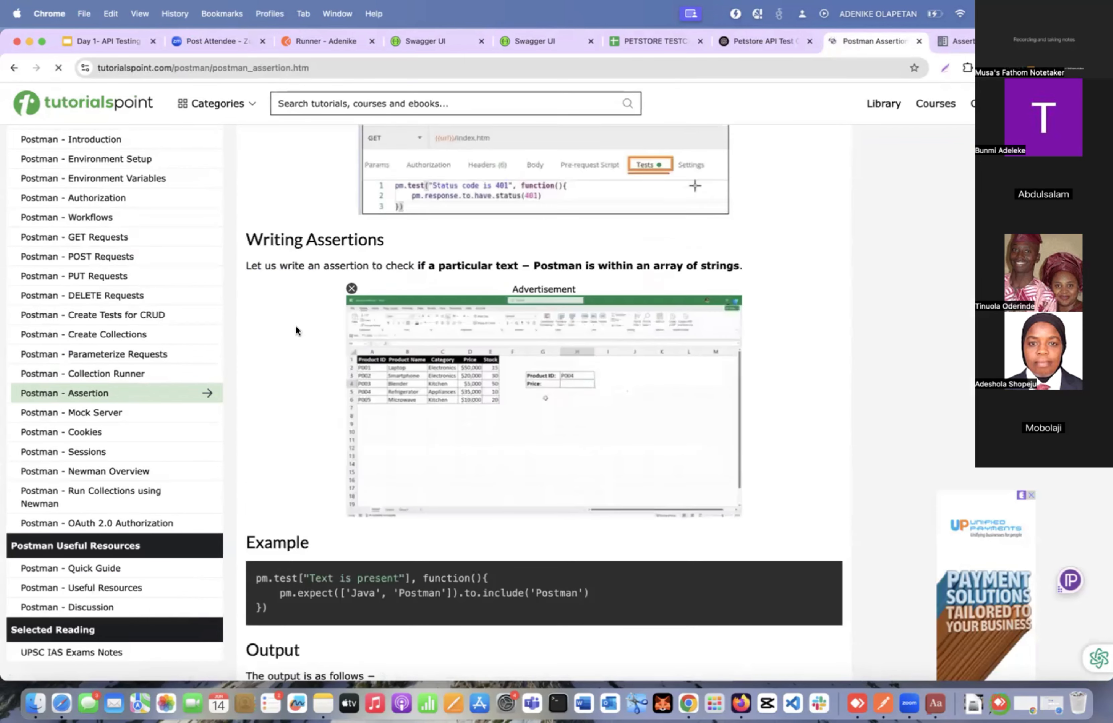
scroll(295, 324, "down", 14)
scroll(296, 328, "down", 1)
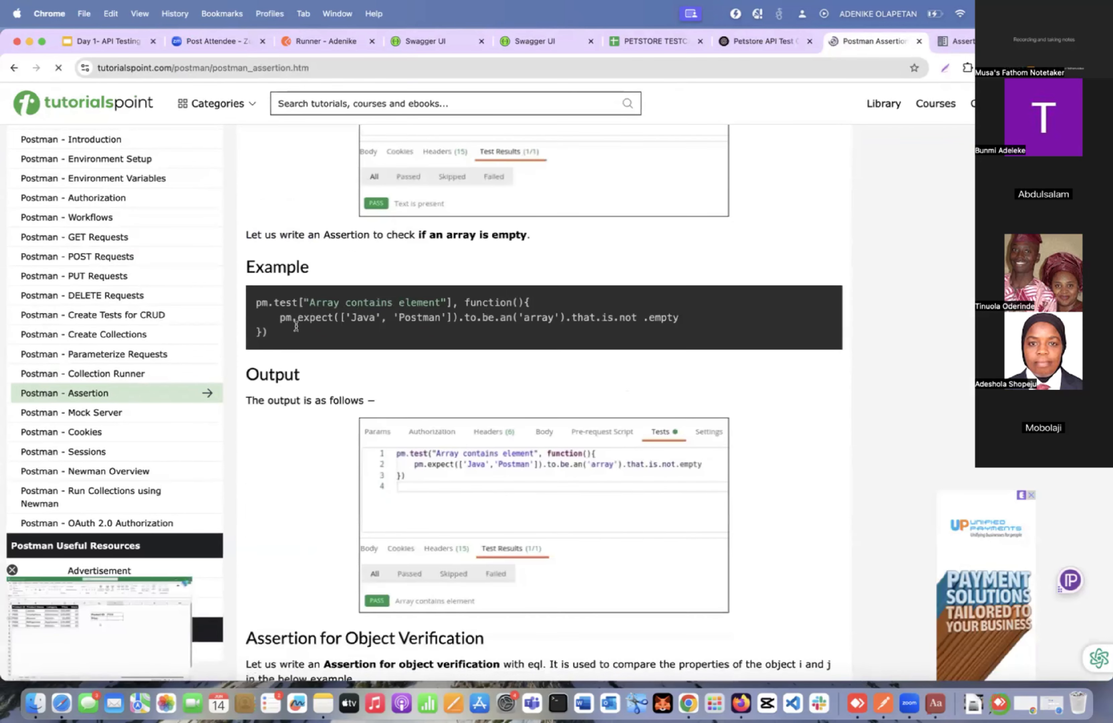
scroll(296, 327, "down", 3)
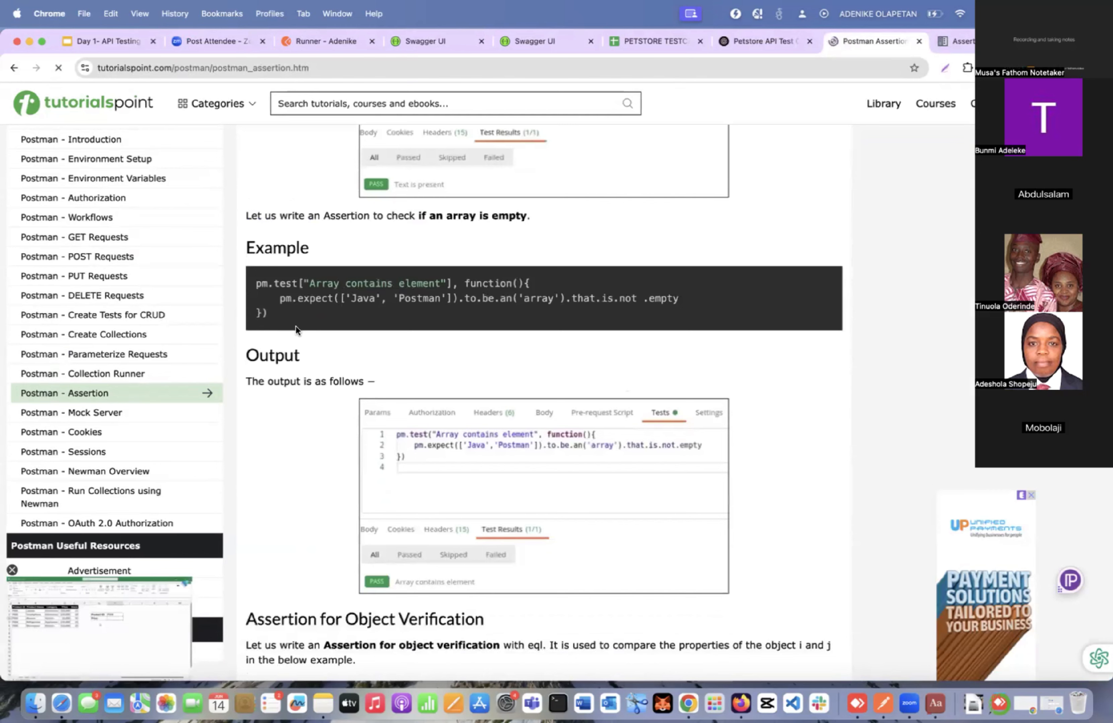
scroll(295, 325, "down", 20)
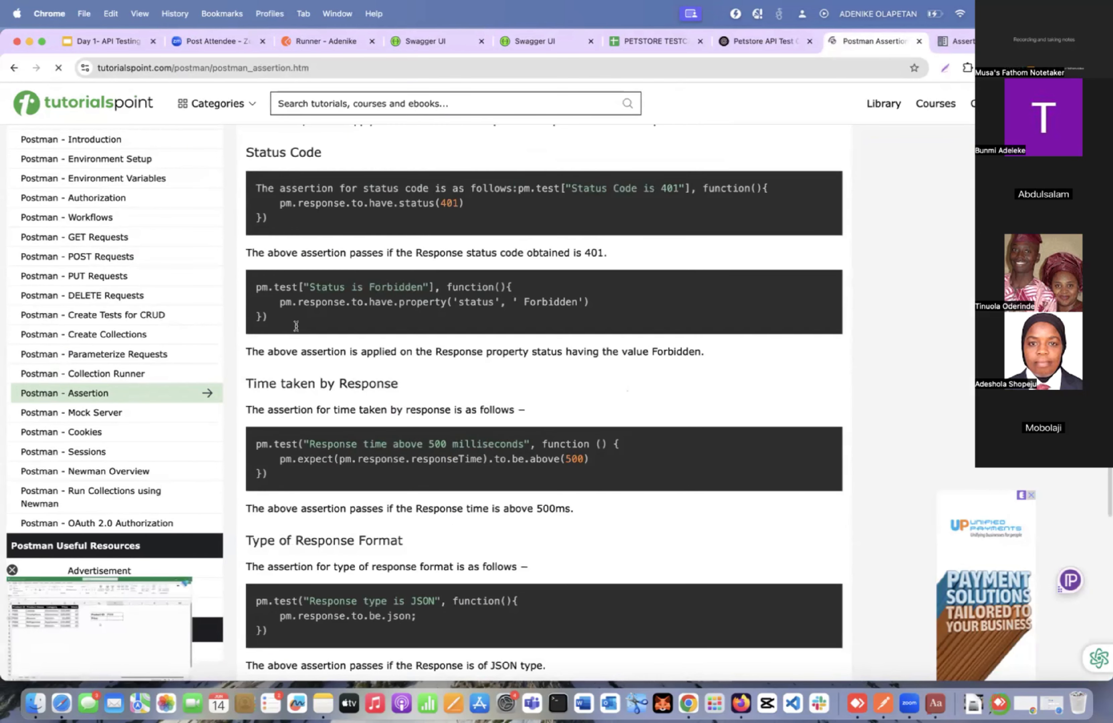
scroll(296, 325, "down", 5)
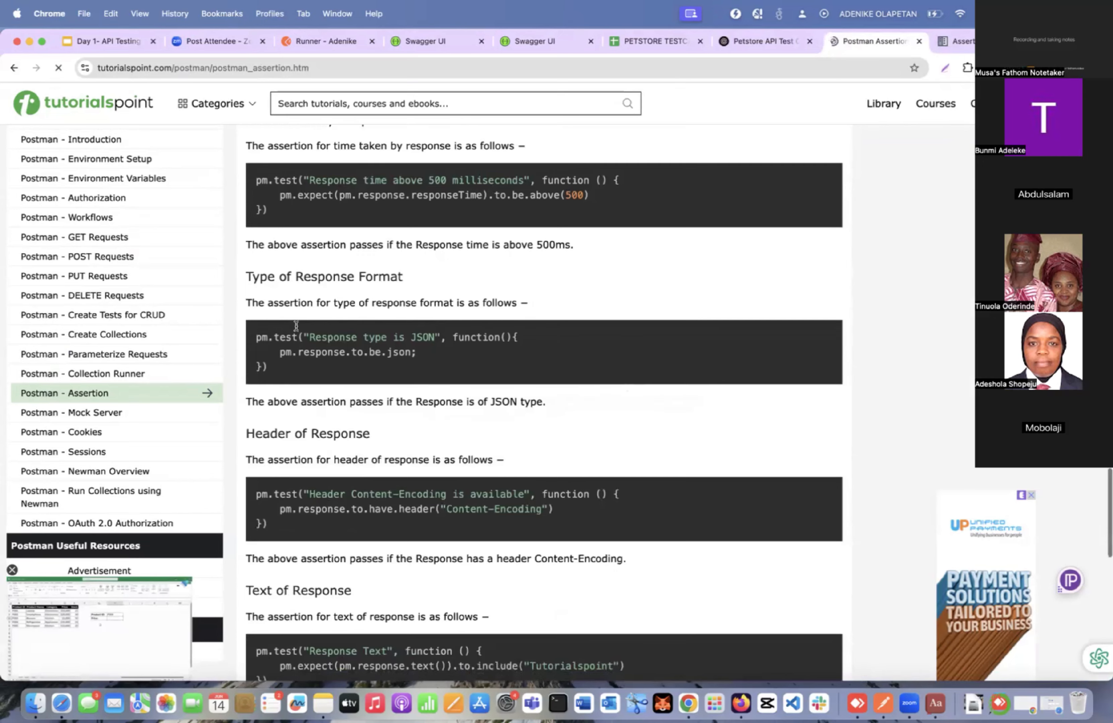
Examine the Postman Quick Reference Guide's Assertions page for its examples on comparing response values and parsing an HTML response.
left_click(958, 33)
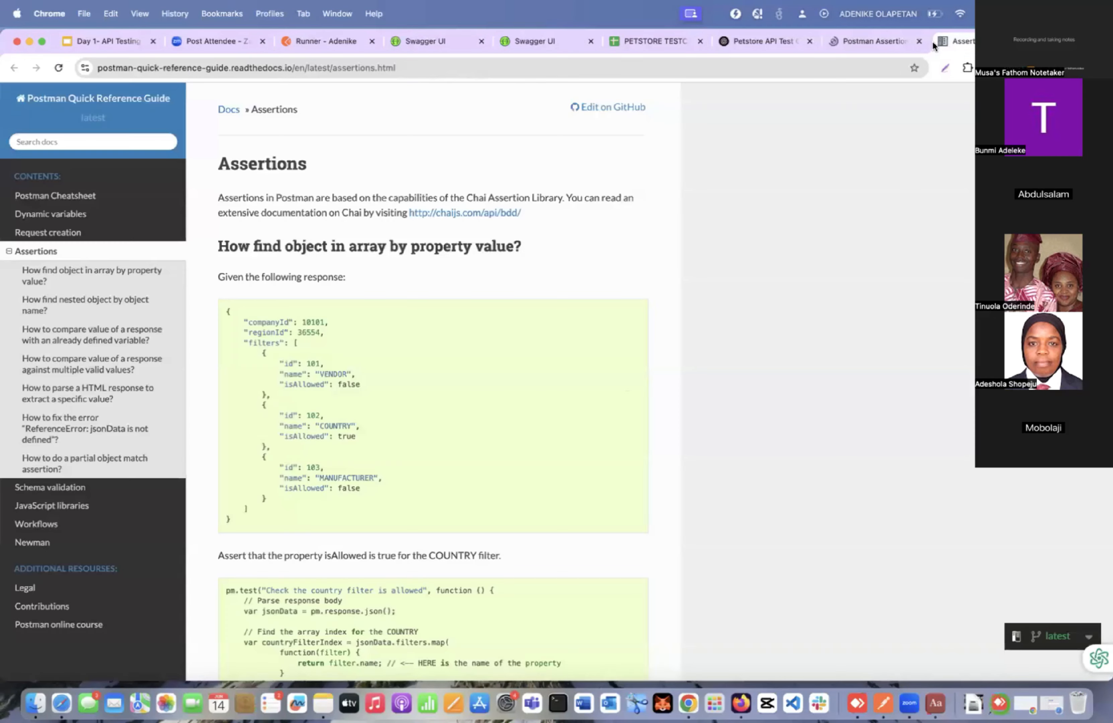
scroll(517, 344, "down", 10)
scroll(517, 348, "down", 10)
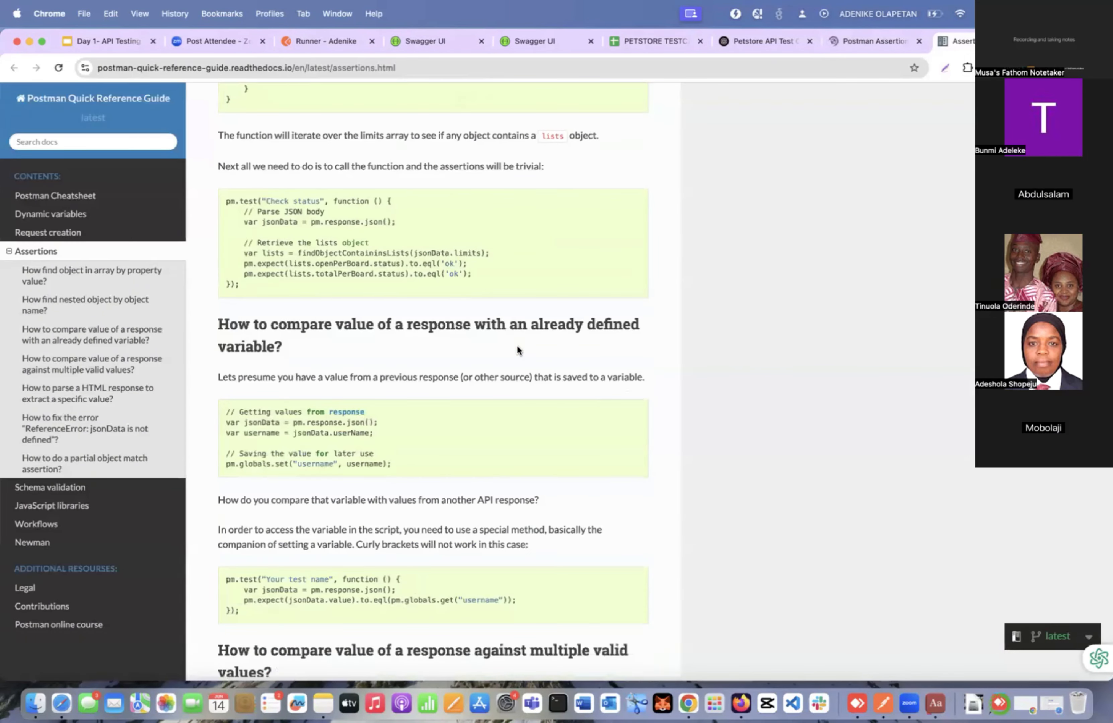
scroll(516, 348, "down", 10)
scroll(517, 350, "down", 2)
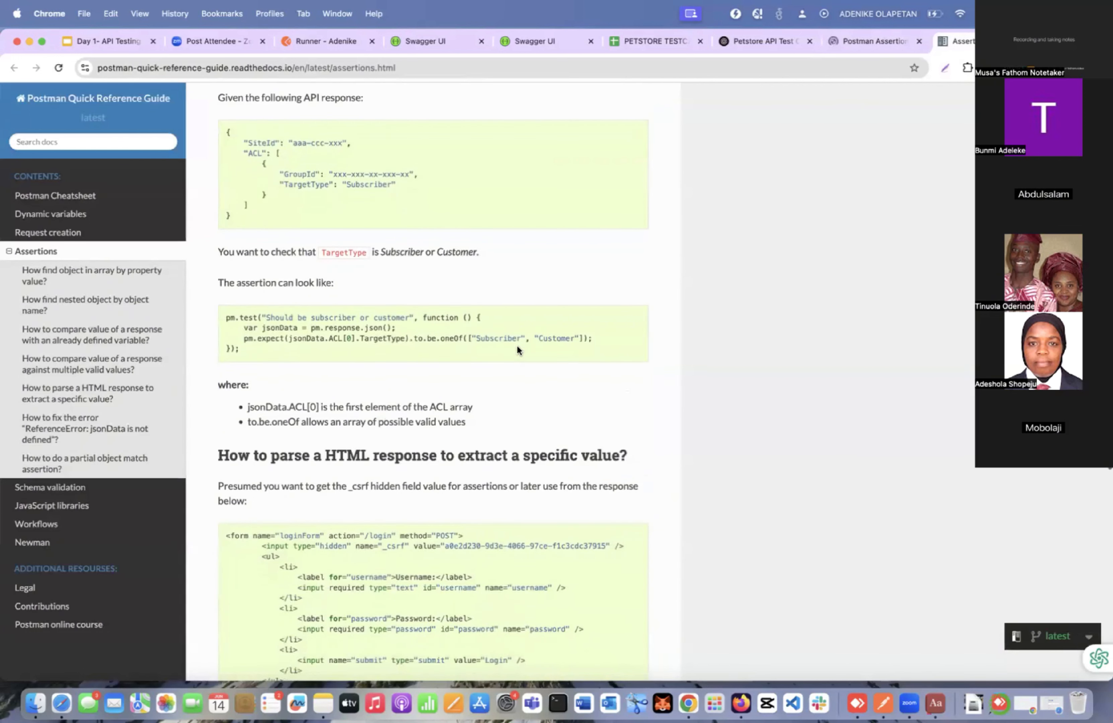
scroll(517, 348, "down", 2)
scroll(517, 348, "down", 1)
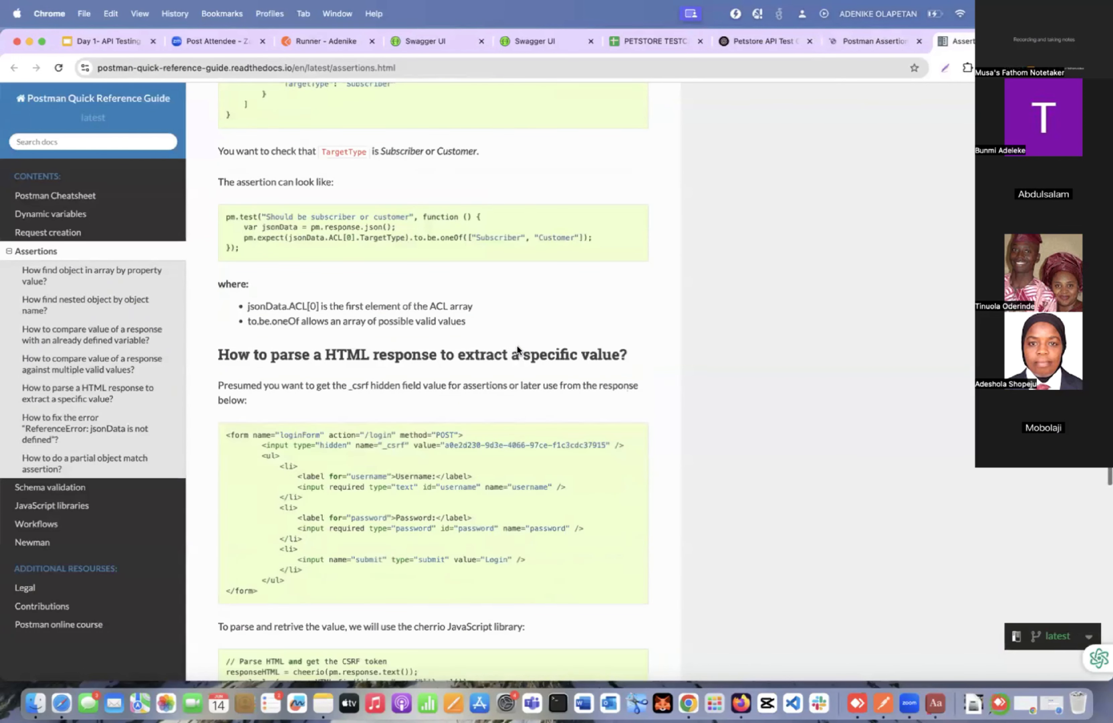
scroll(517, 348, "down", 1)
Switch to Postman and start a pm.test titled "Status code id 200" below the responseData line in the post-response script.
key("ctrl+Right")
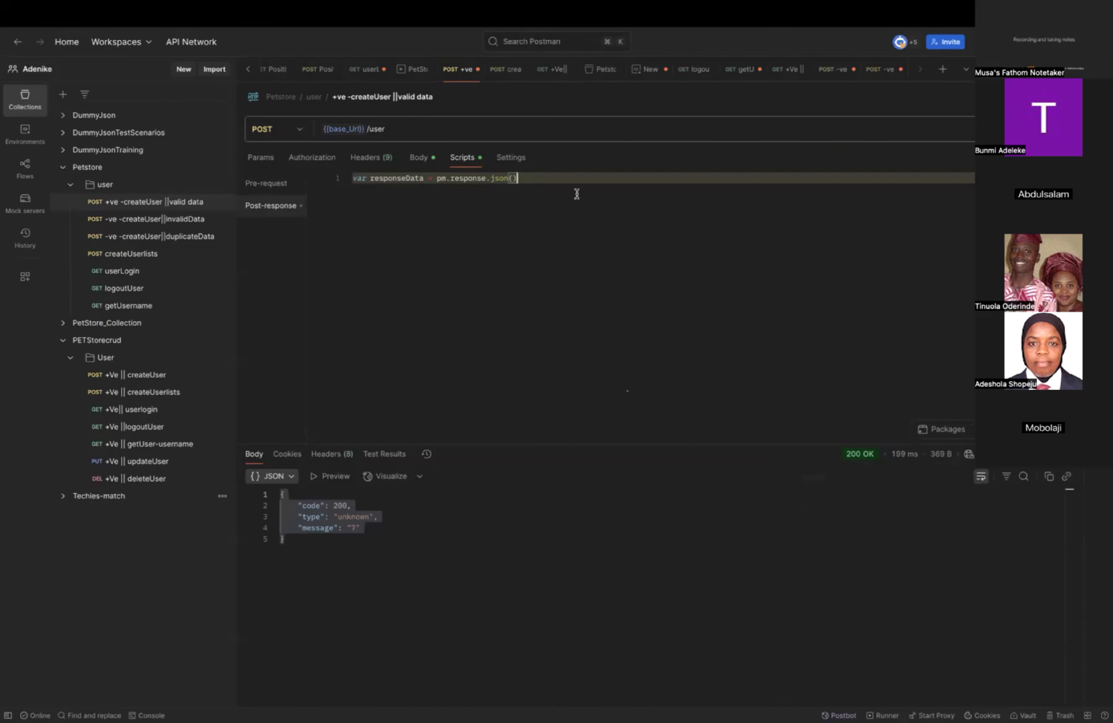
key("Return")
key("Return")
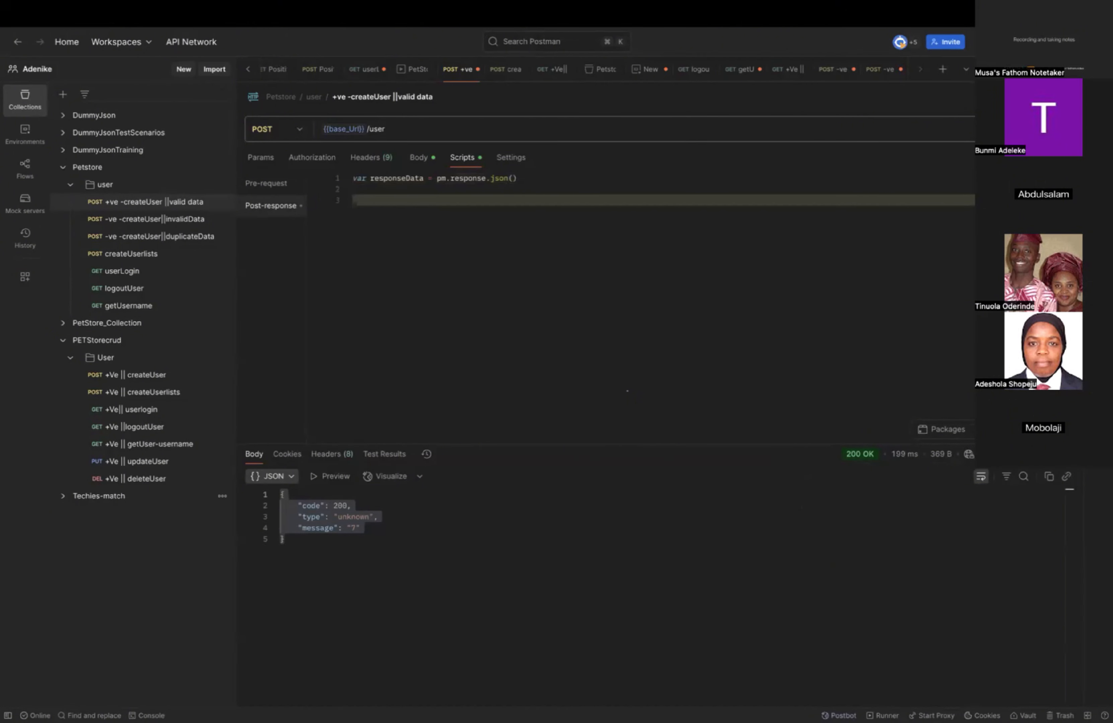
type("pm.test(\"")
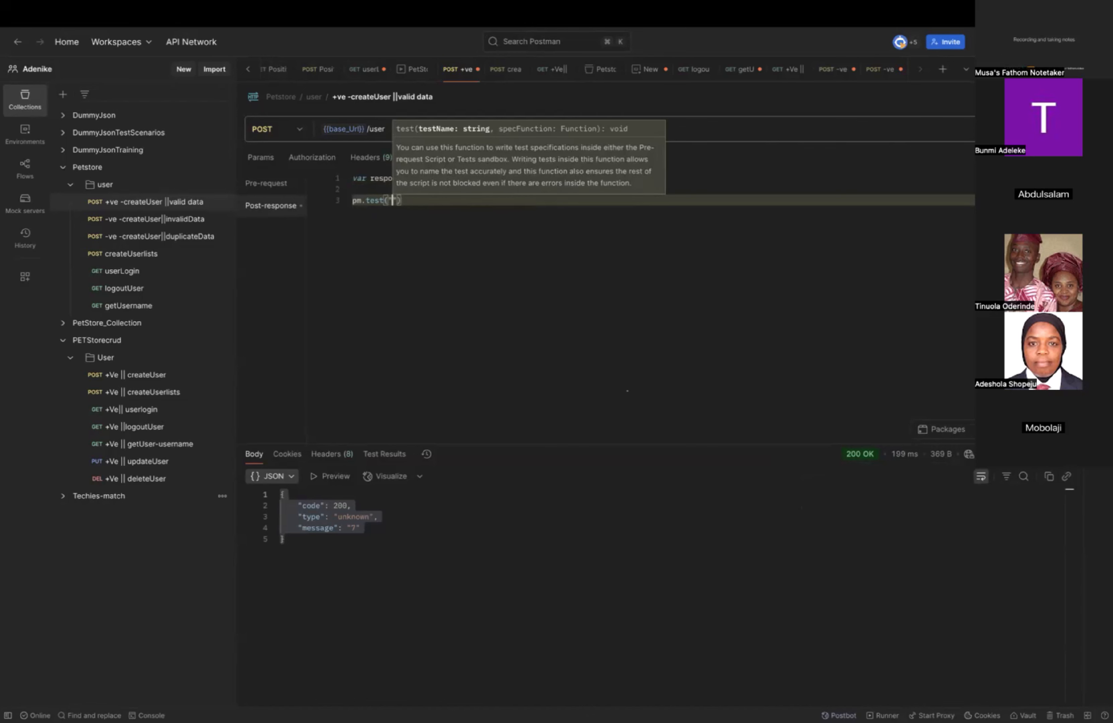
type("Status ")
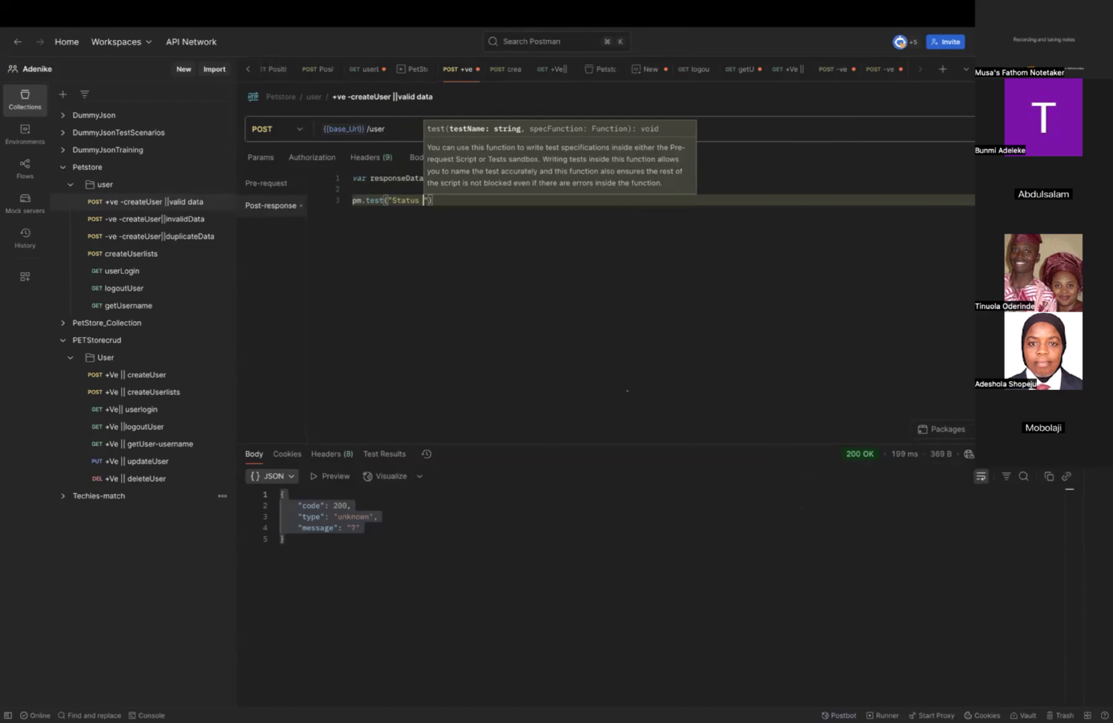
type("code id 20")
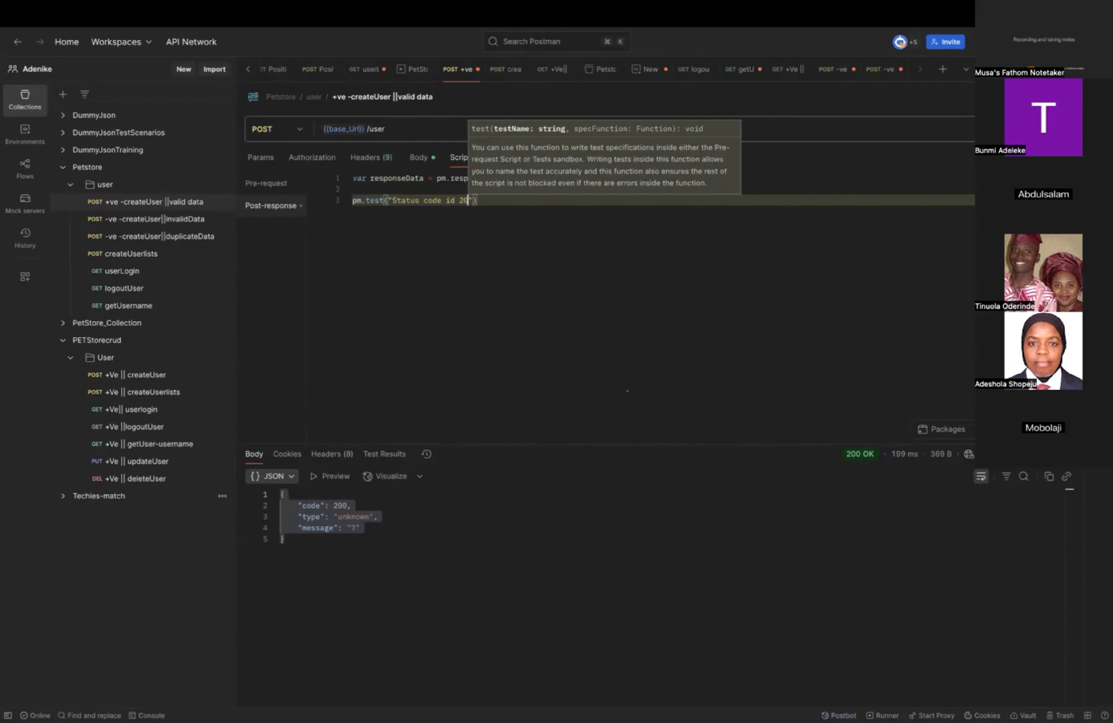
type("0")
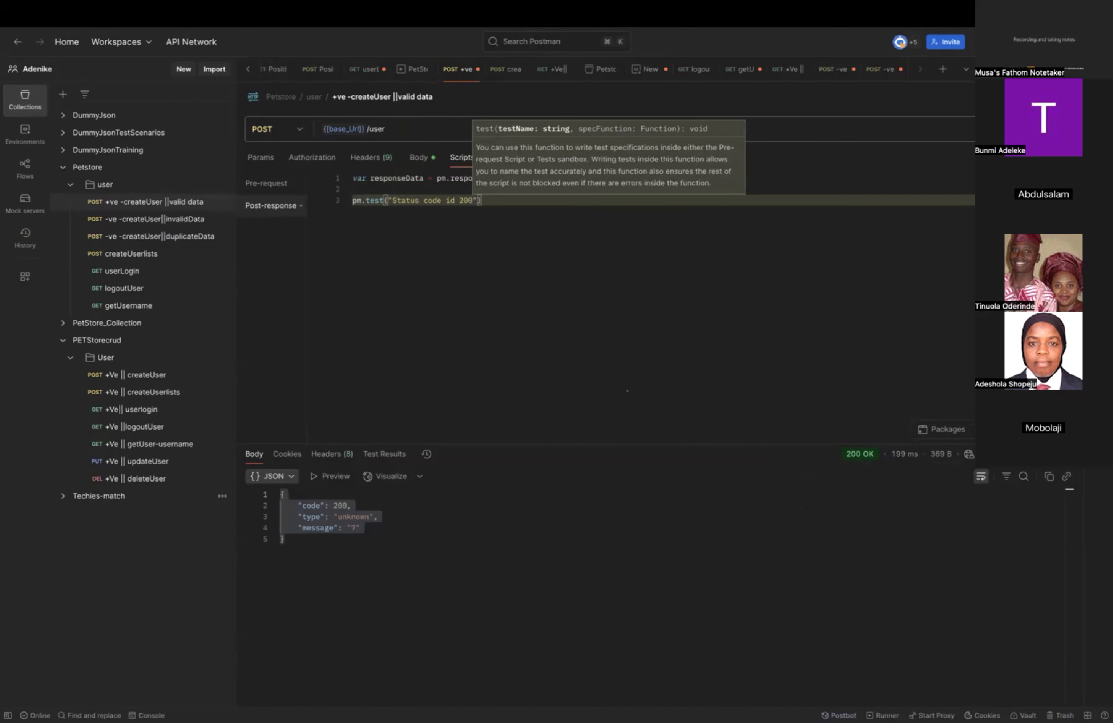
type("\"")
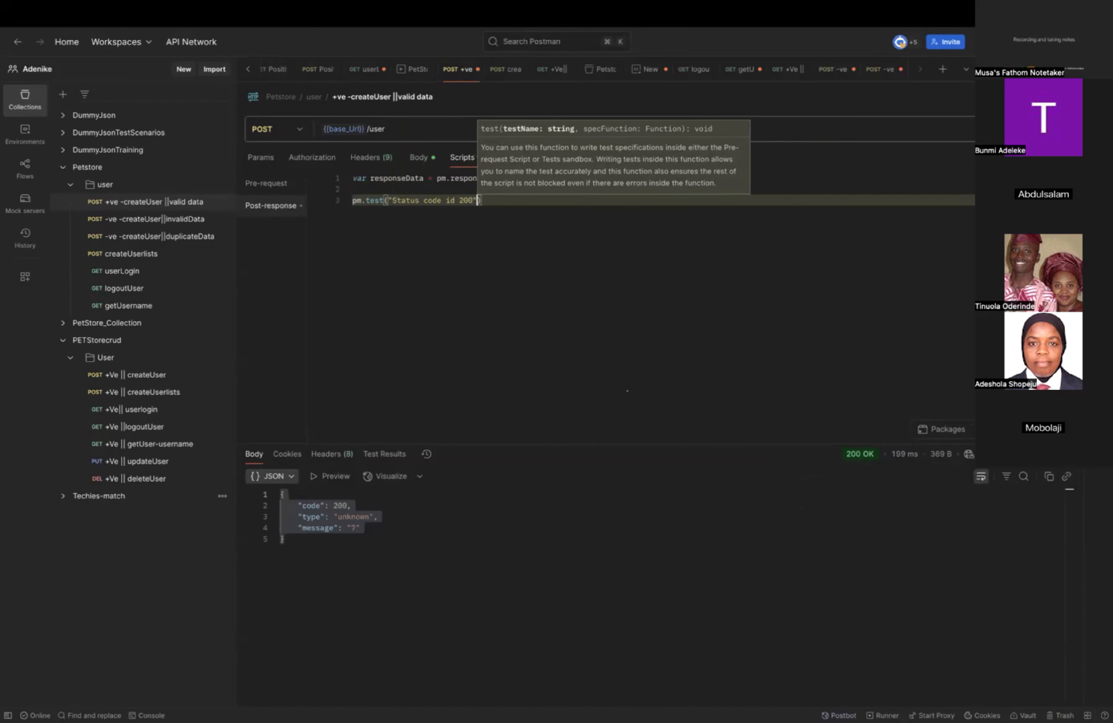
type(", ")
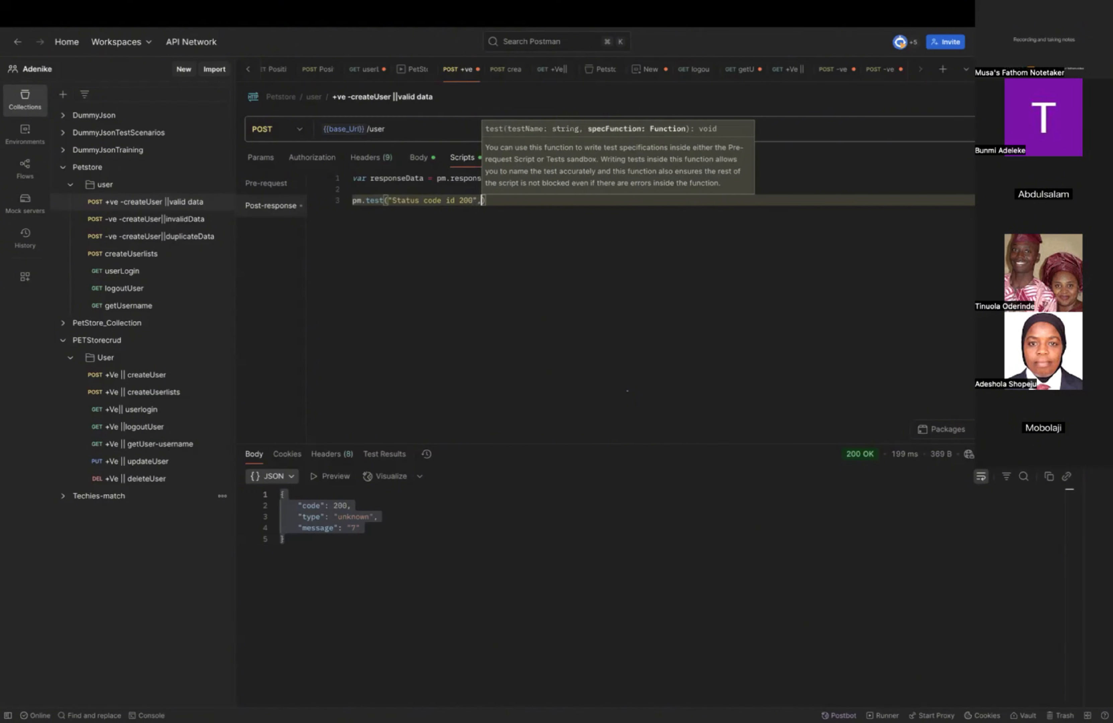
type("function")
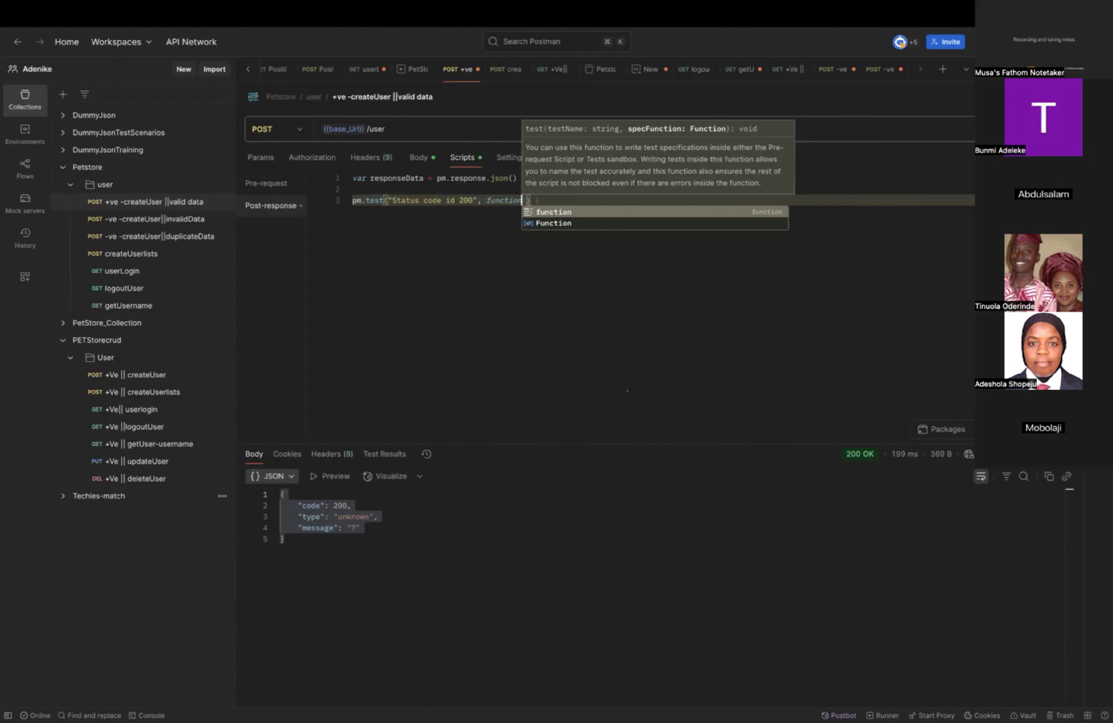
type("()")
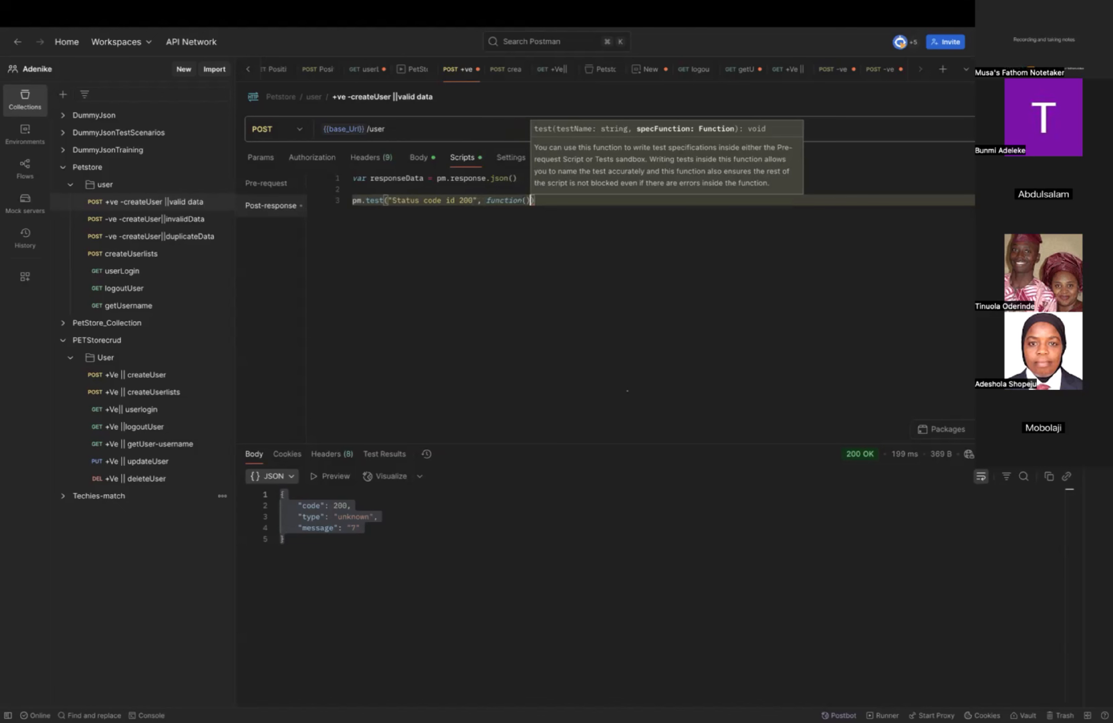
type("{")
Give the status code test a function() callback with an opened body on its own line.
key("Return")
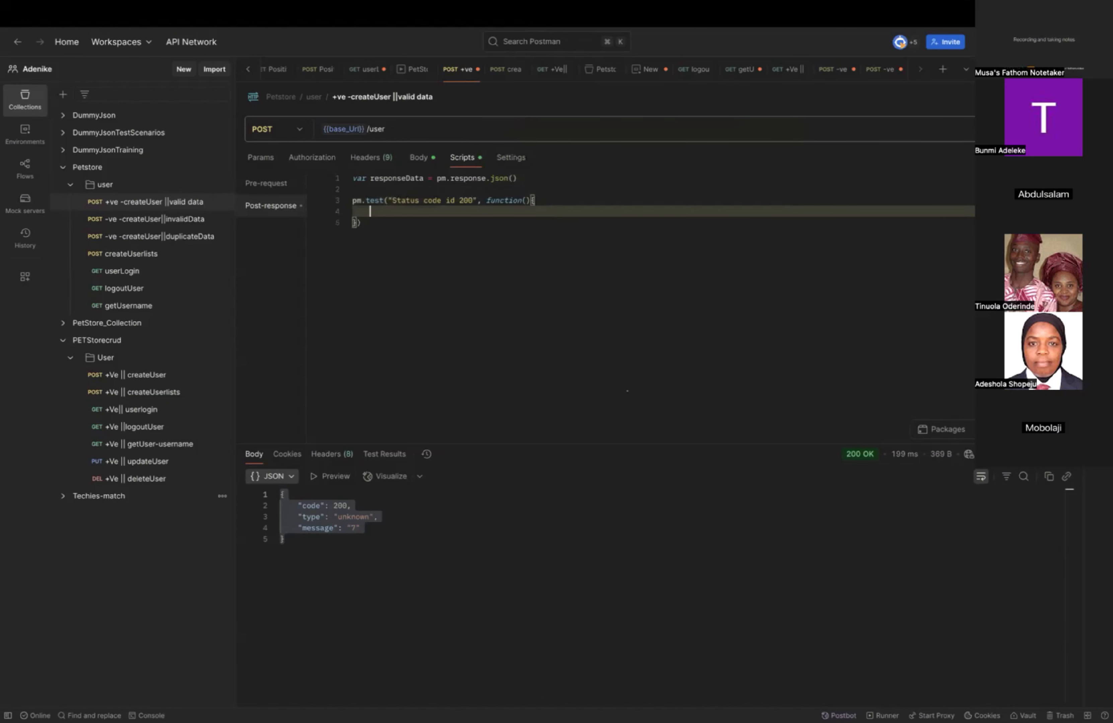
Begin the assertion inside the status code test with pm.response.to.have.status.
type("pm.re")
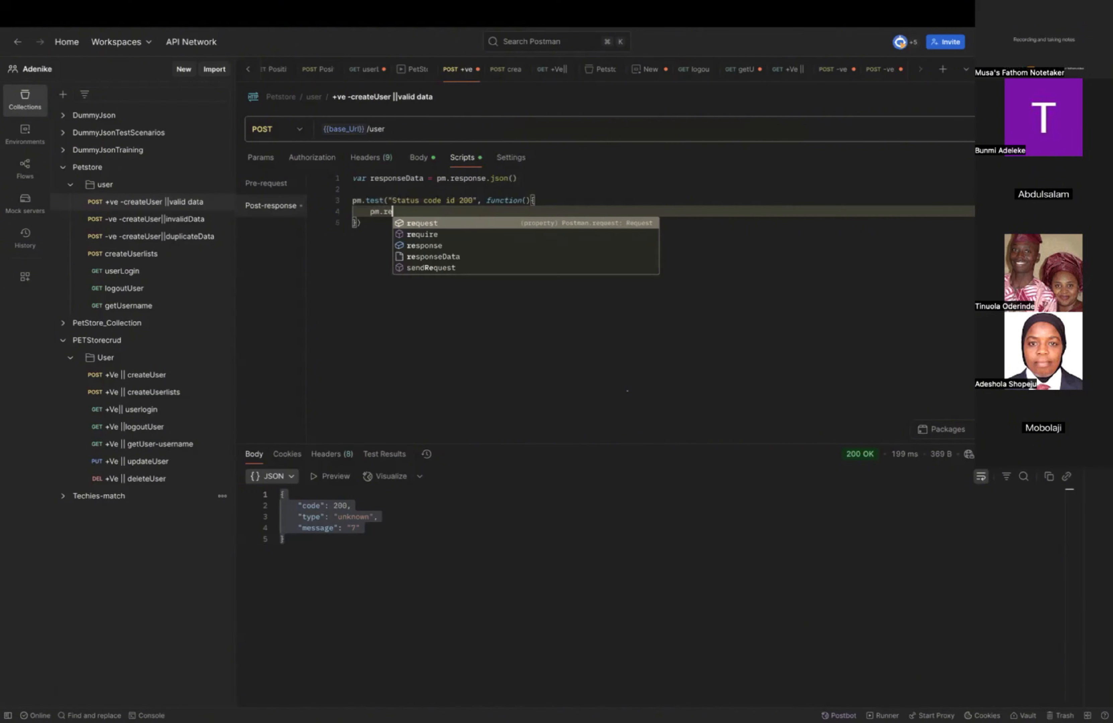
type("sponse")
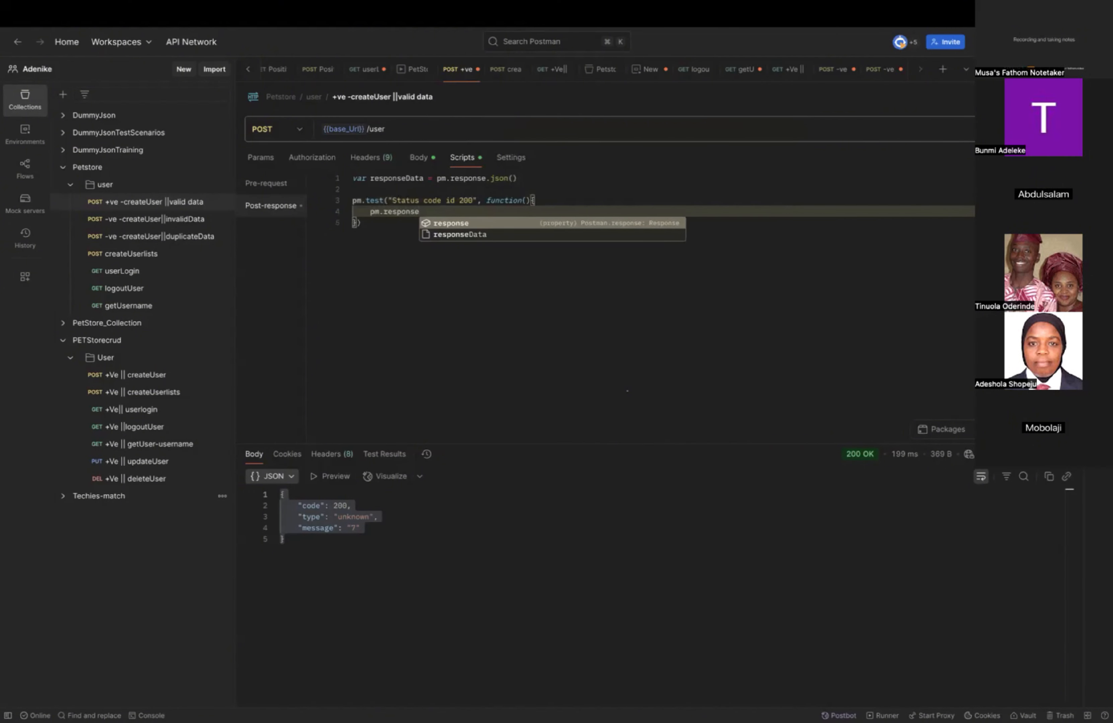
type(".to.h")
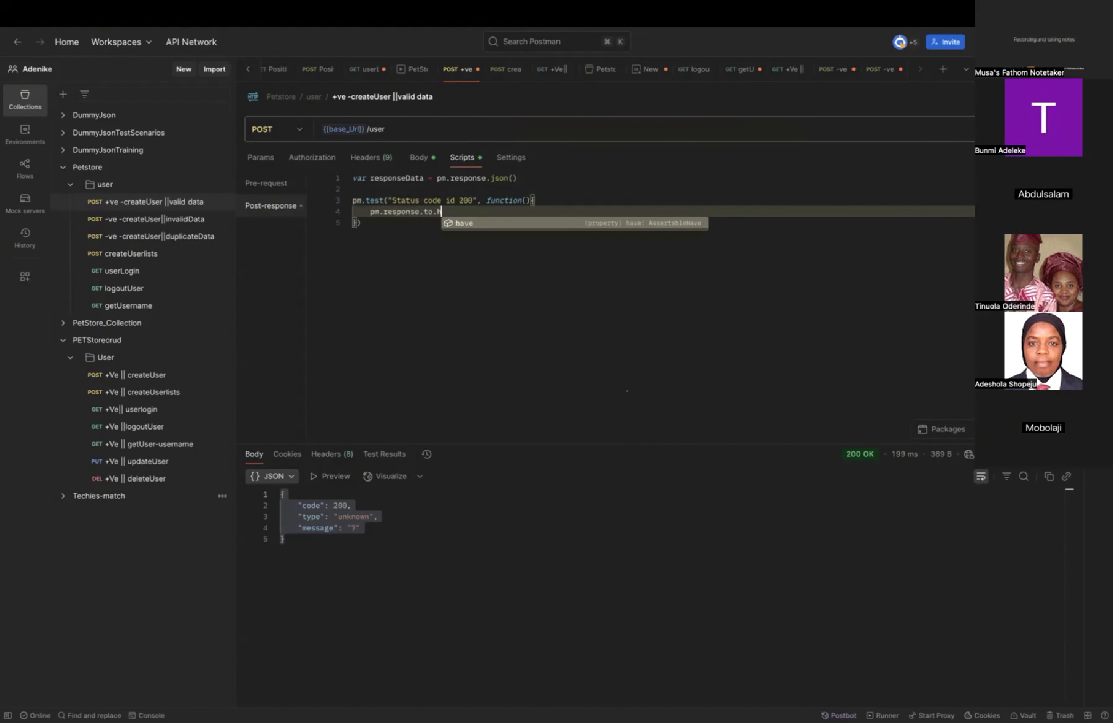
type("ave.status")
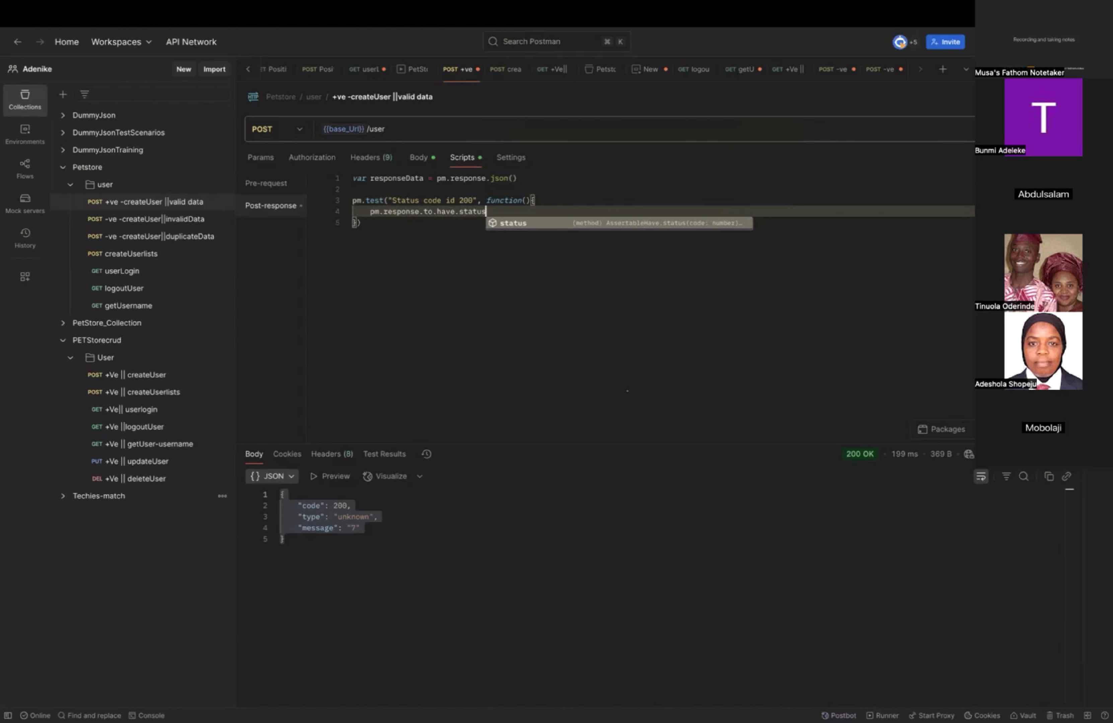
key("Escape")
type("200")
key("BackSpace")
key("BackSpace")
key("BackSpace")
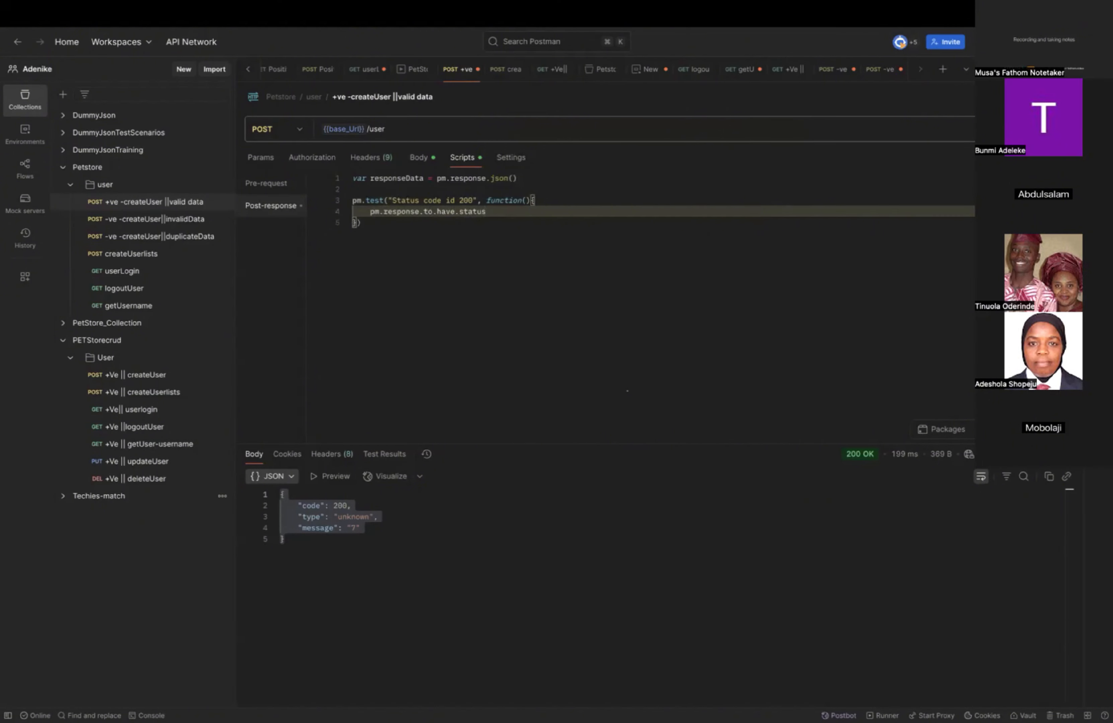
Complete the status assertion with the argument (200) and a closing semicolon.
type("(200")
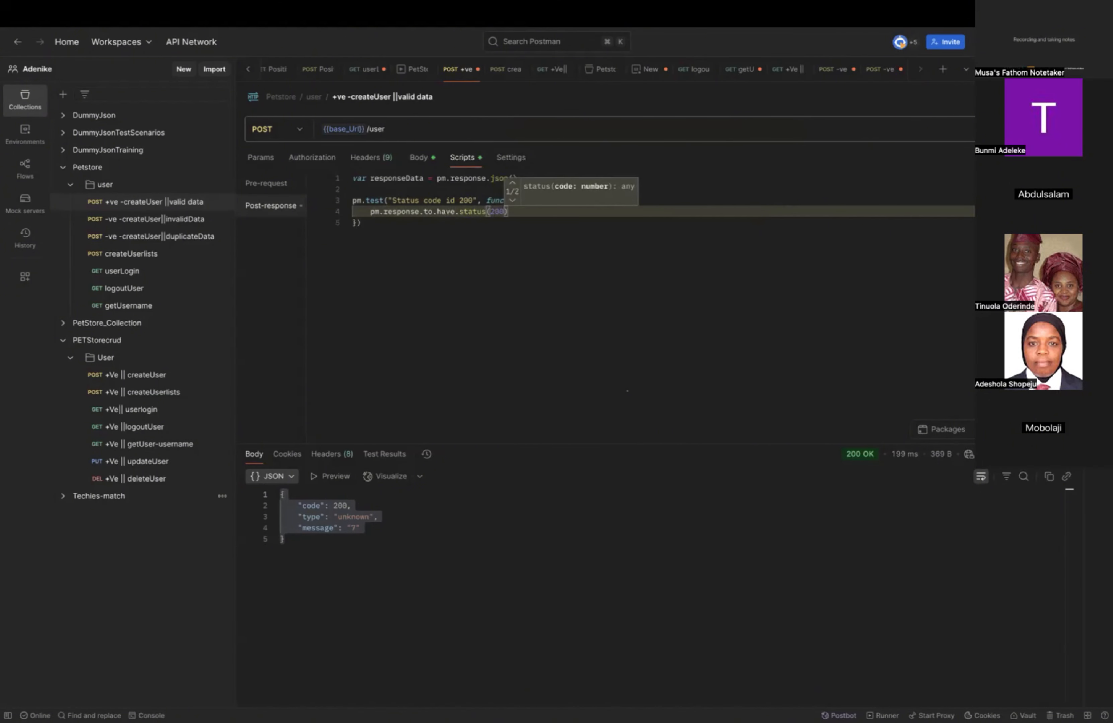
type(")")
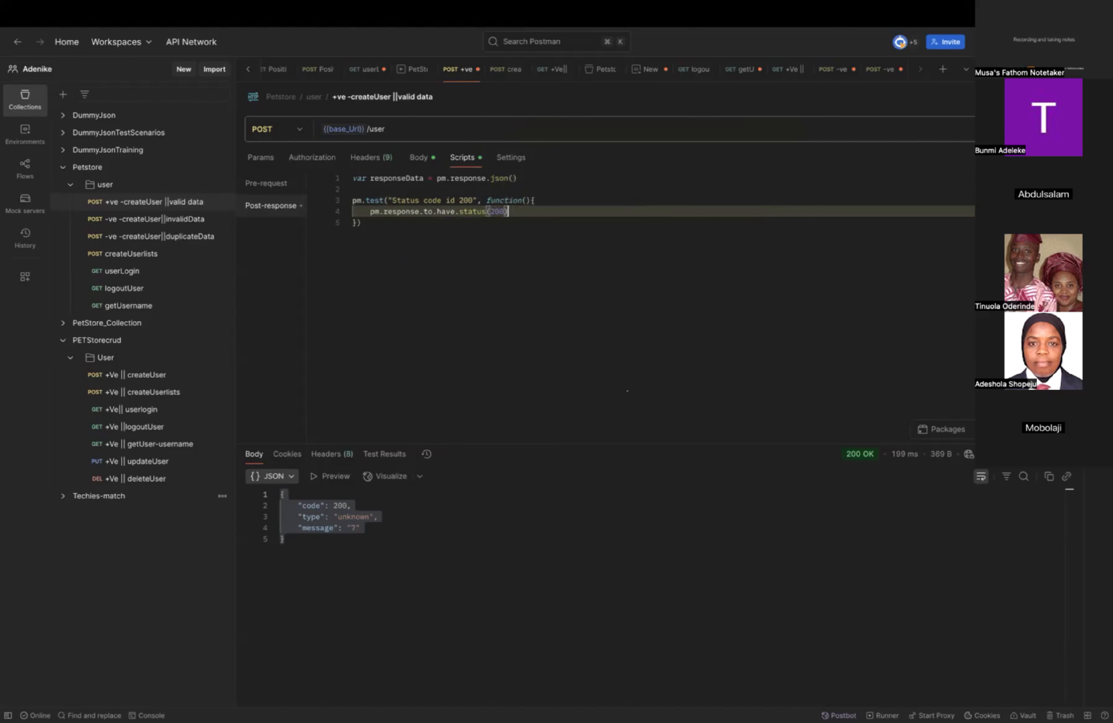
type(";")
left_click(676, 241)
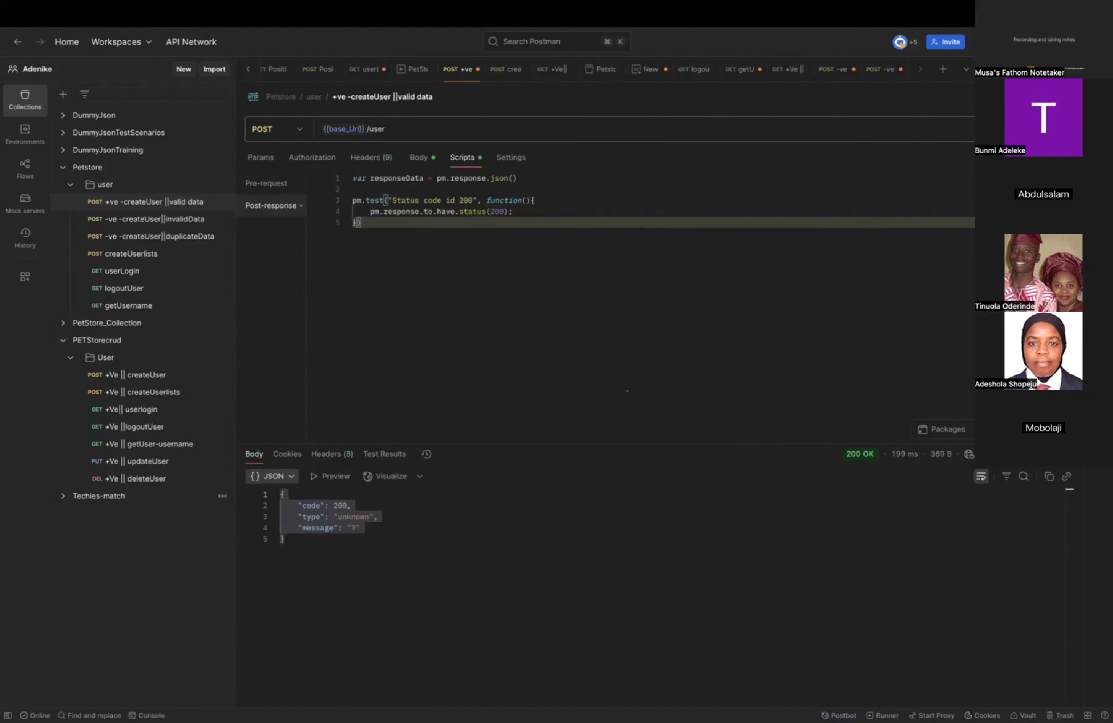
Save and send the valid-data createUser request, reviewing its test results, request body and response body.
key("super+s")
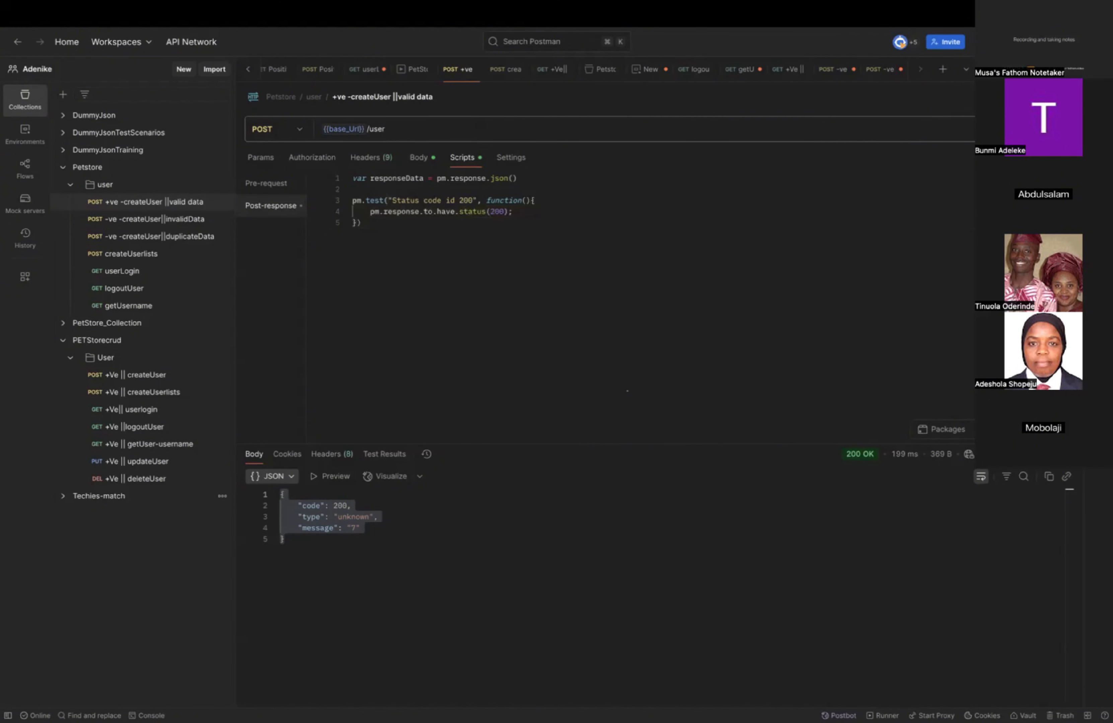
key("super+Return")
left_click(408, 459)
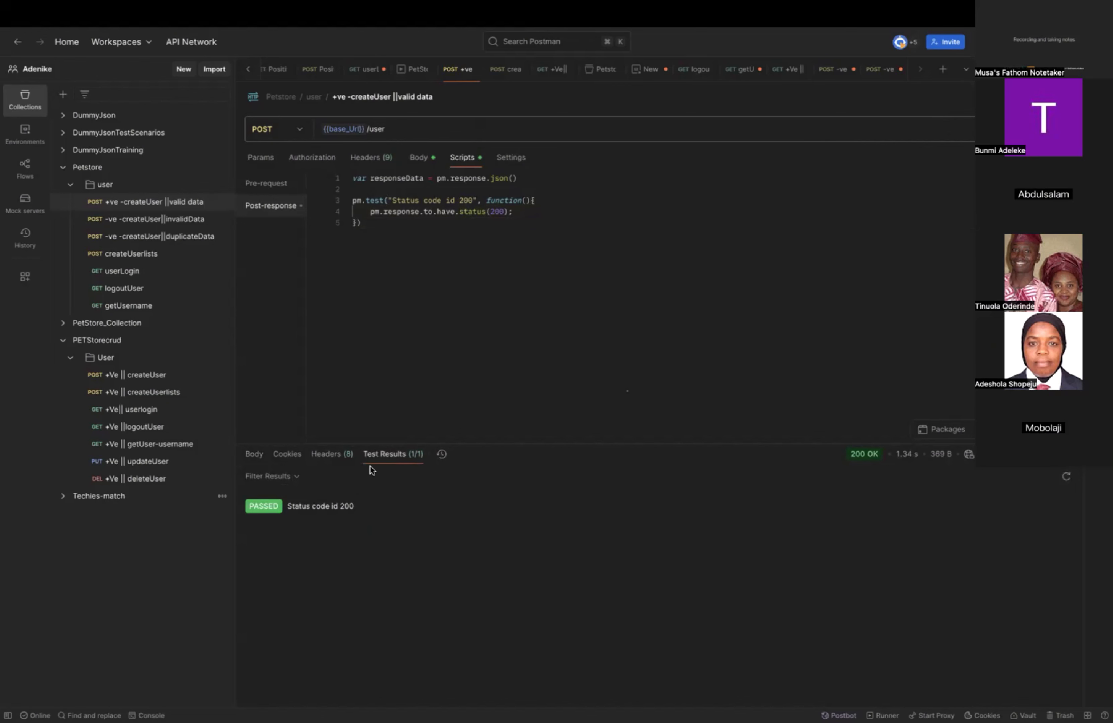
left_click(419, 158)
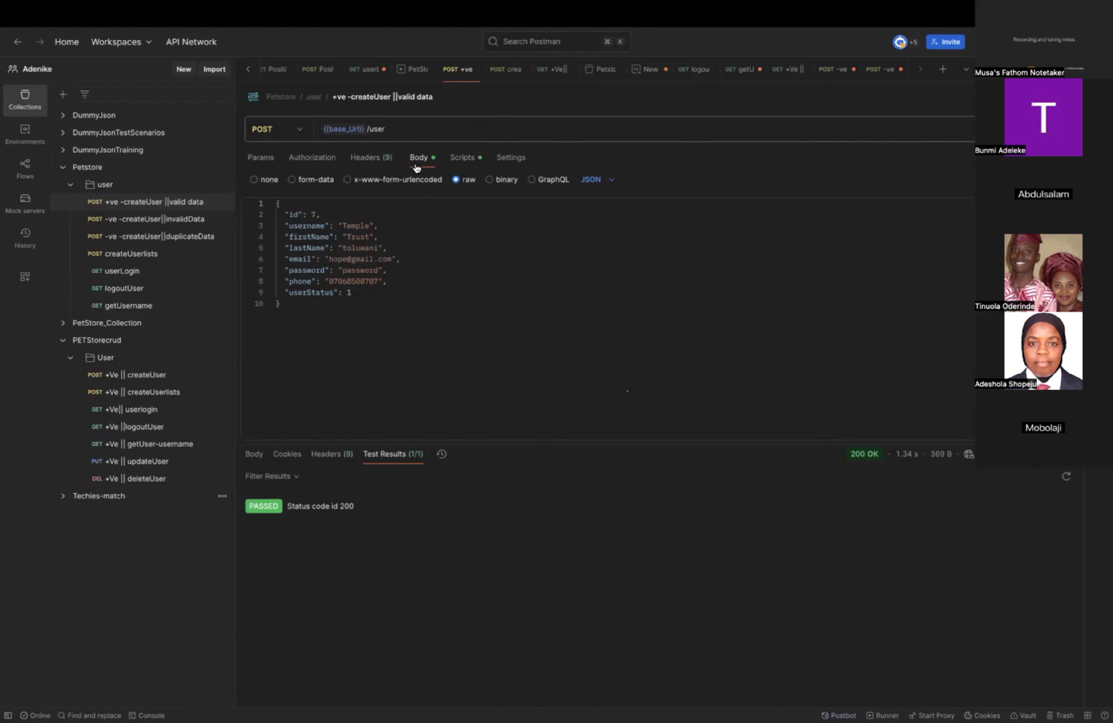
left_click(257, 461)
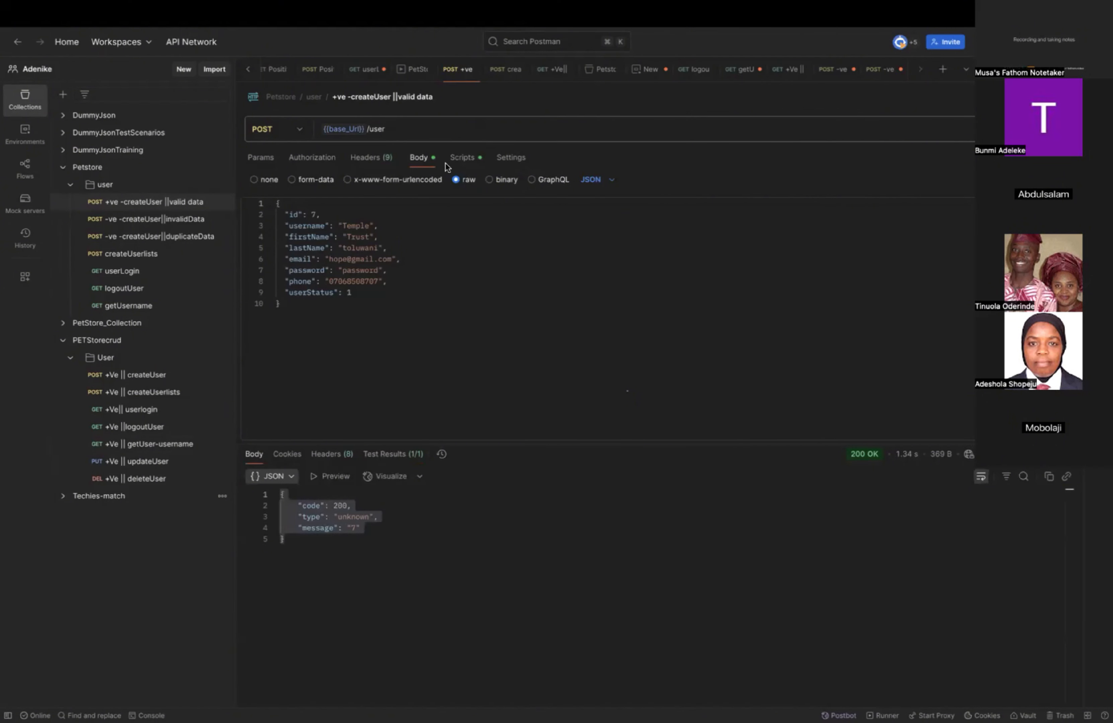
Start a second pm.test( call with an opening quote two lines below the status code test in the post-response script.
left_click(464, 160)
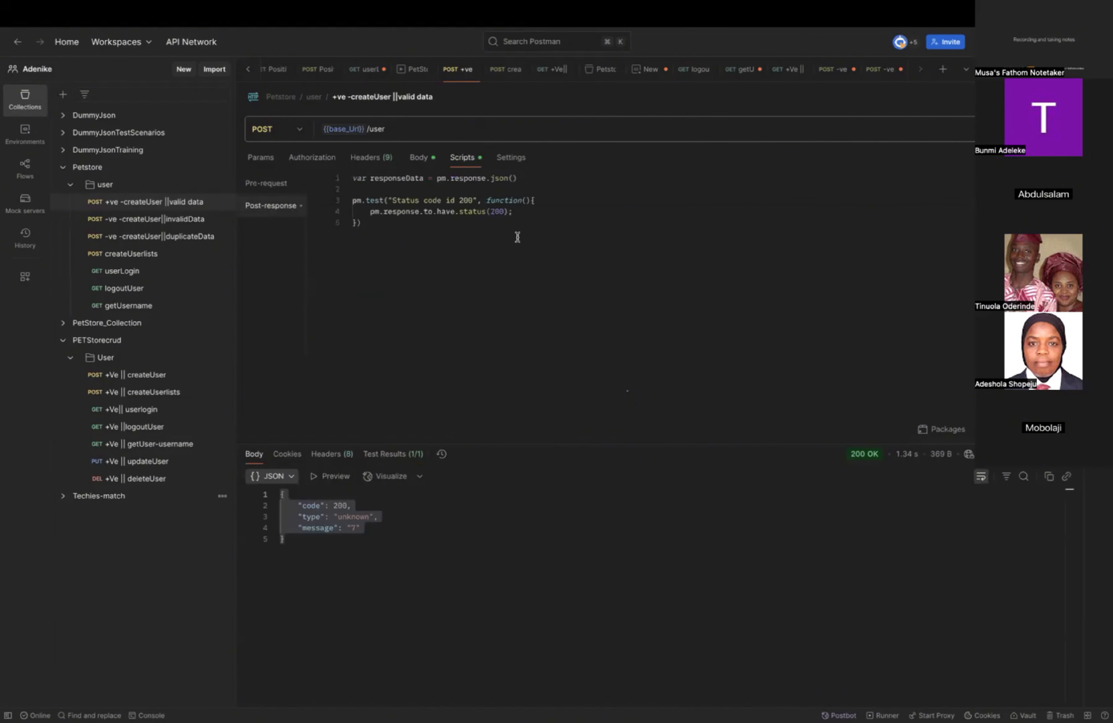
left_click(375, 229)
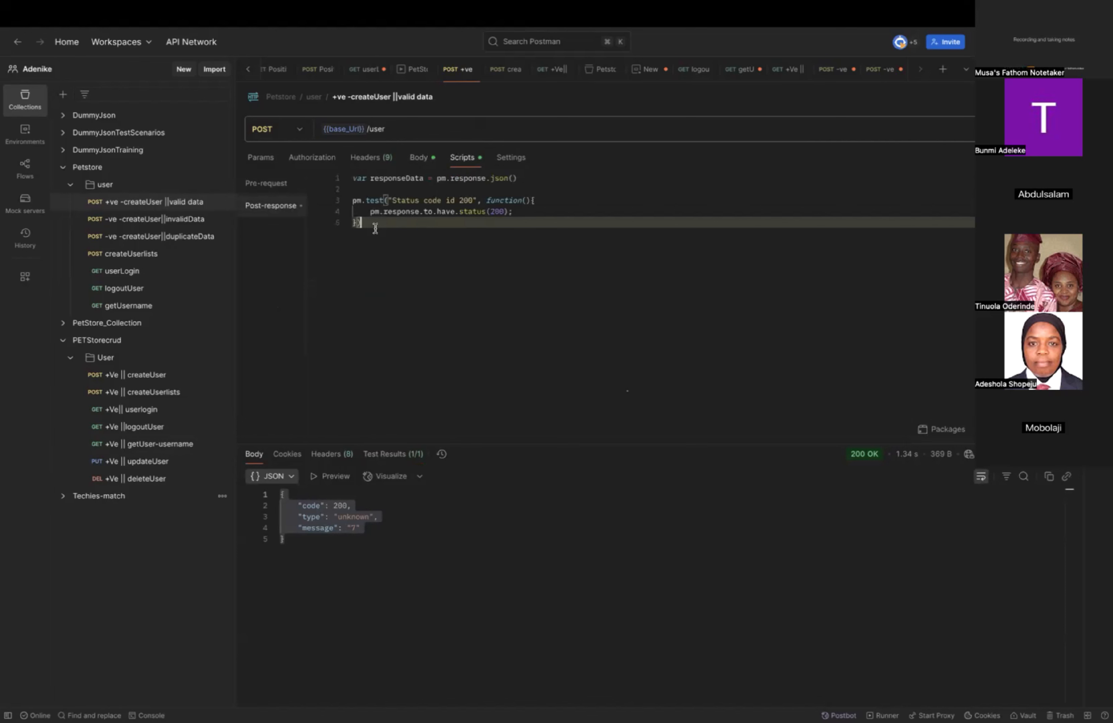
key("Return")
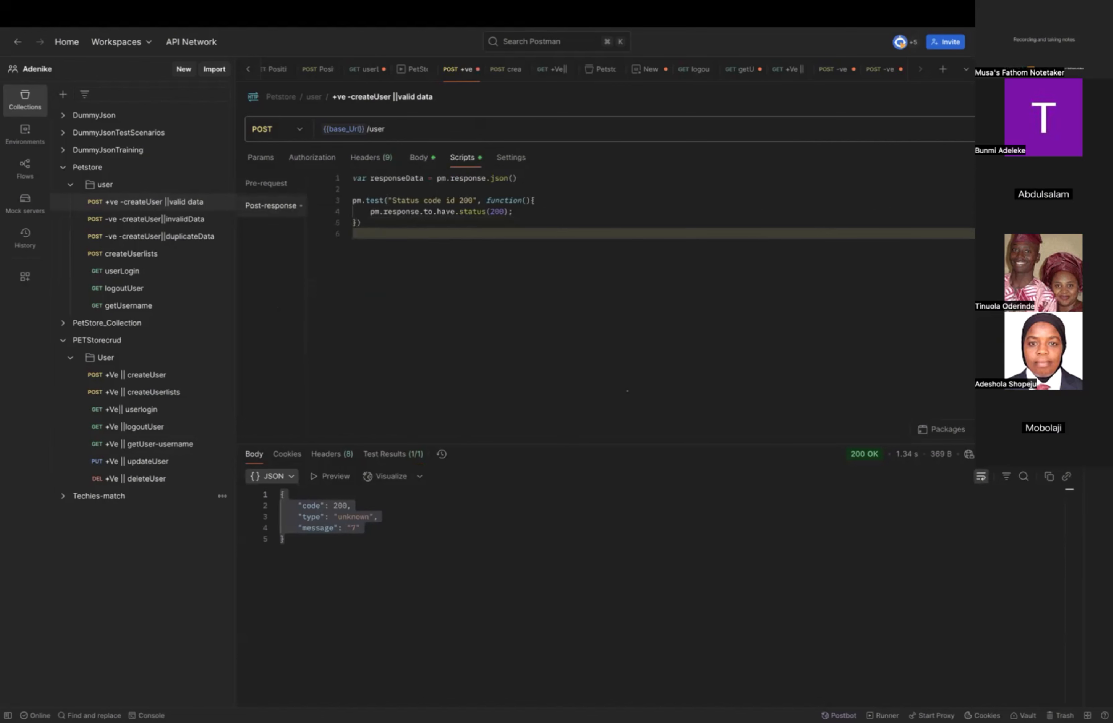
key("Return")
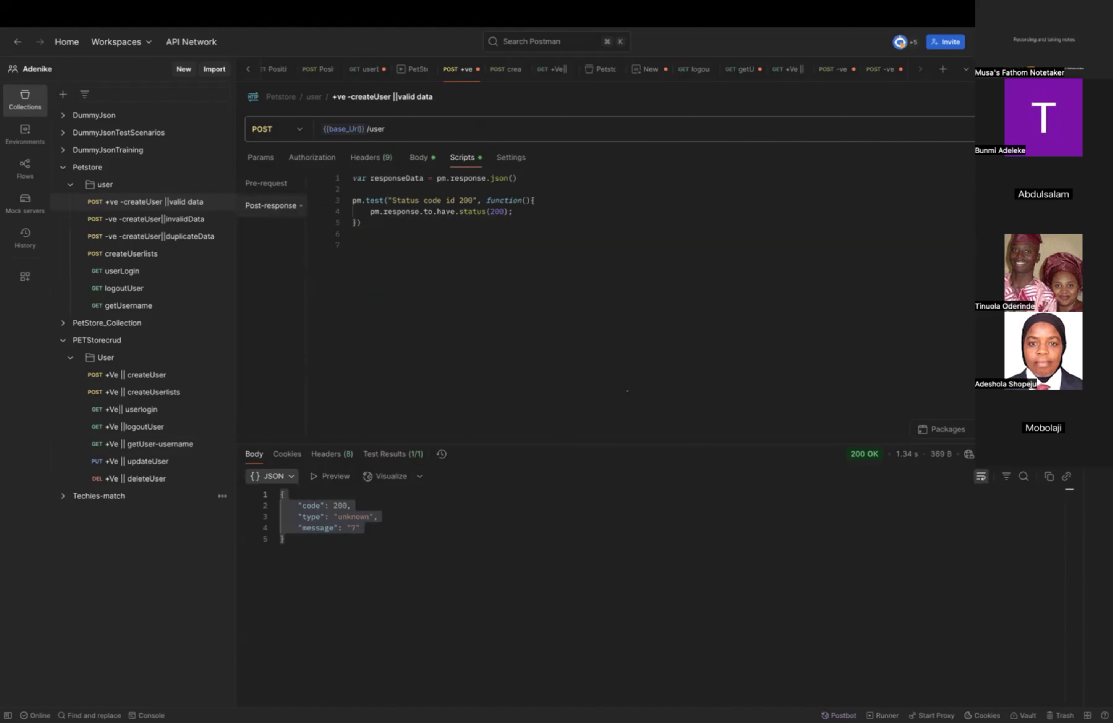
left_click(370, 223)
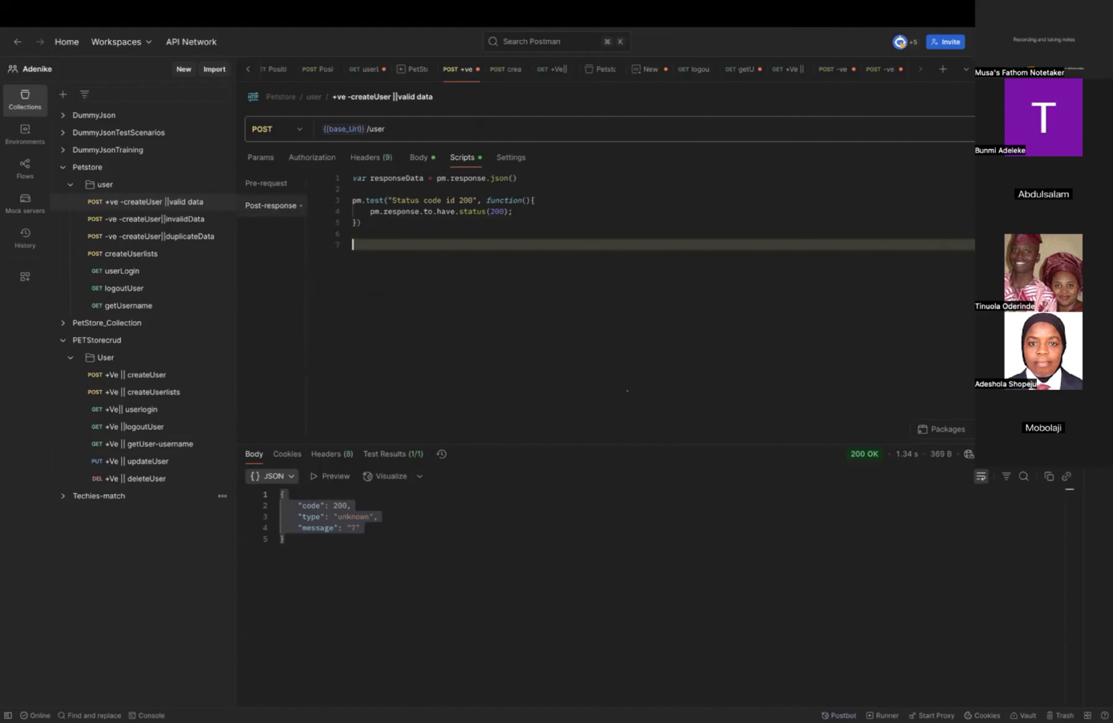
type("pm")
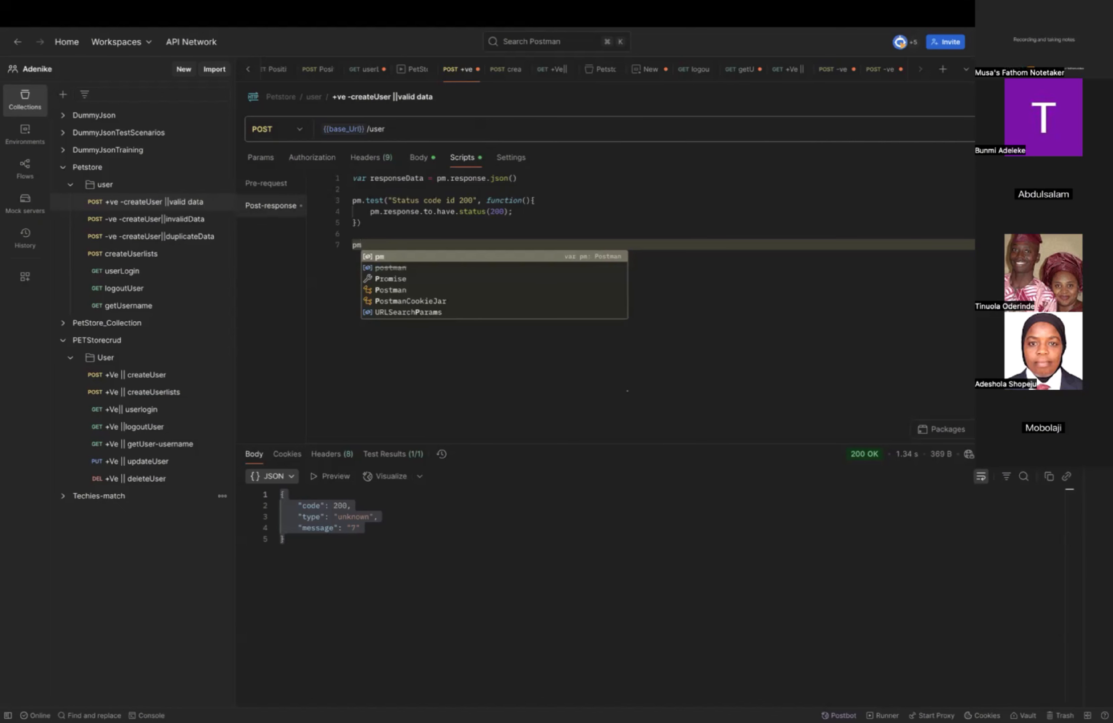
type(".tes")
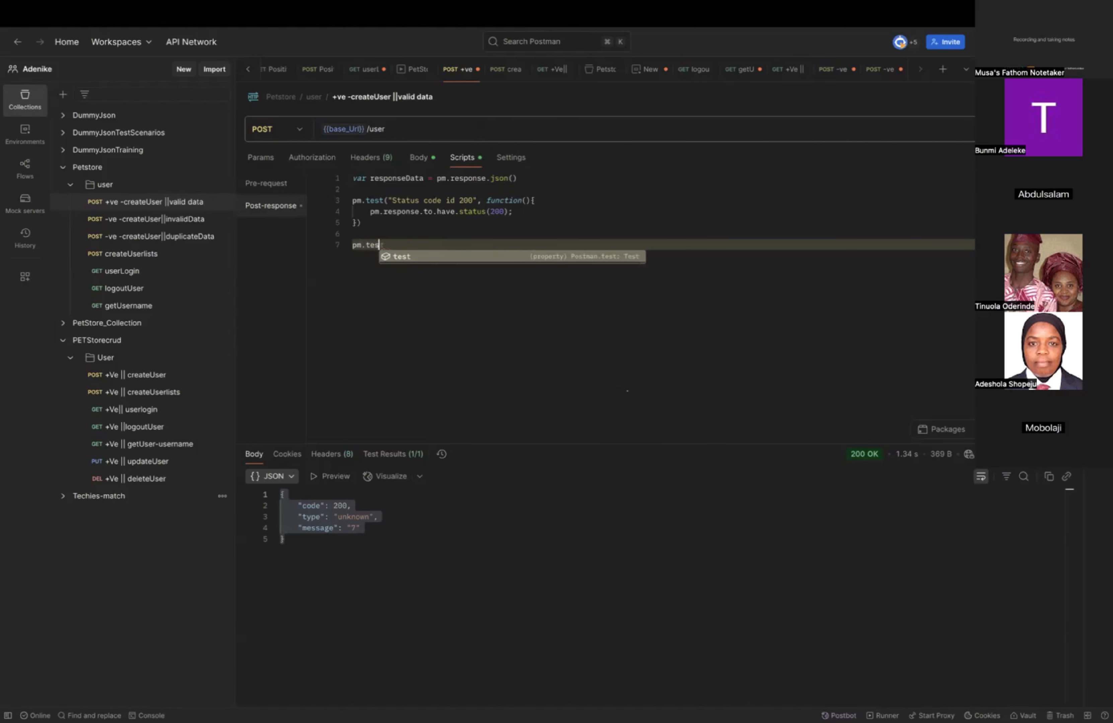
type("t(\"")
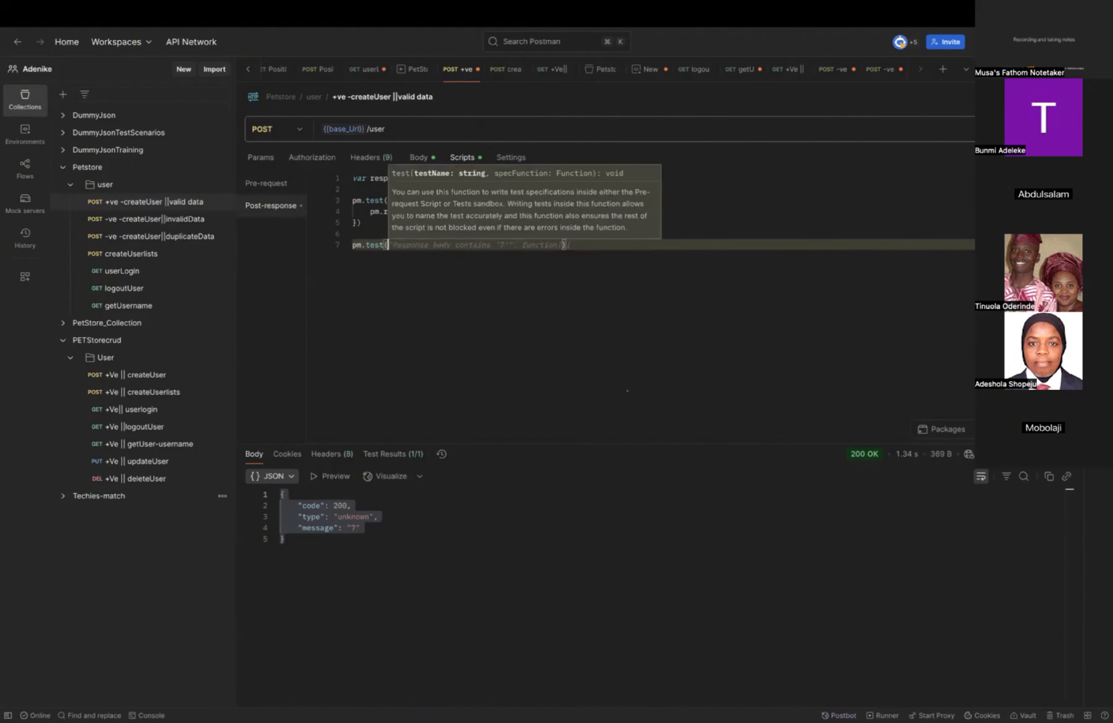
type("R")
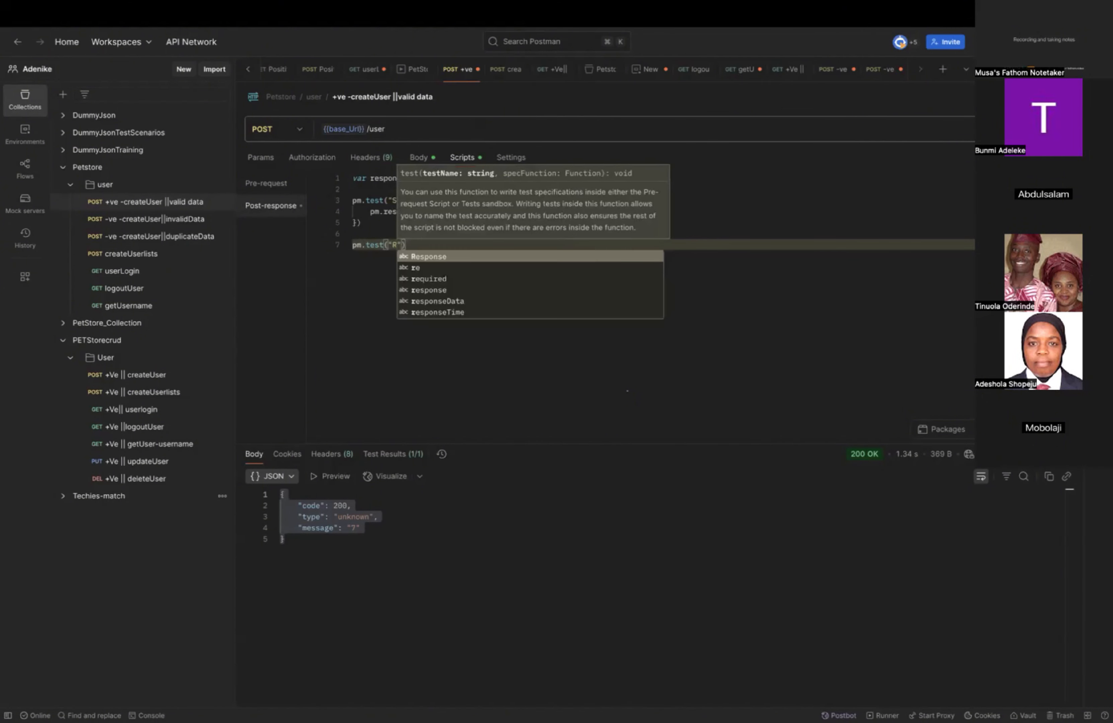
Name the second test "Response time is less than 500".
key("Return")
type("time ")
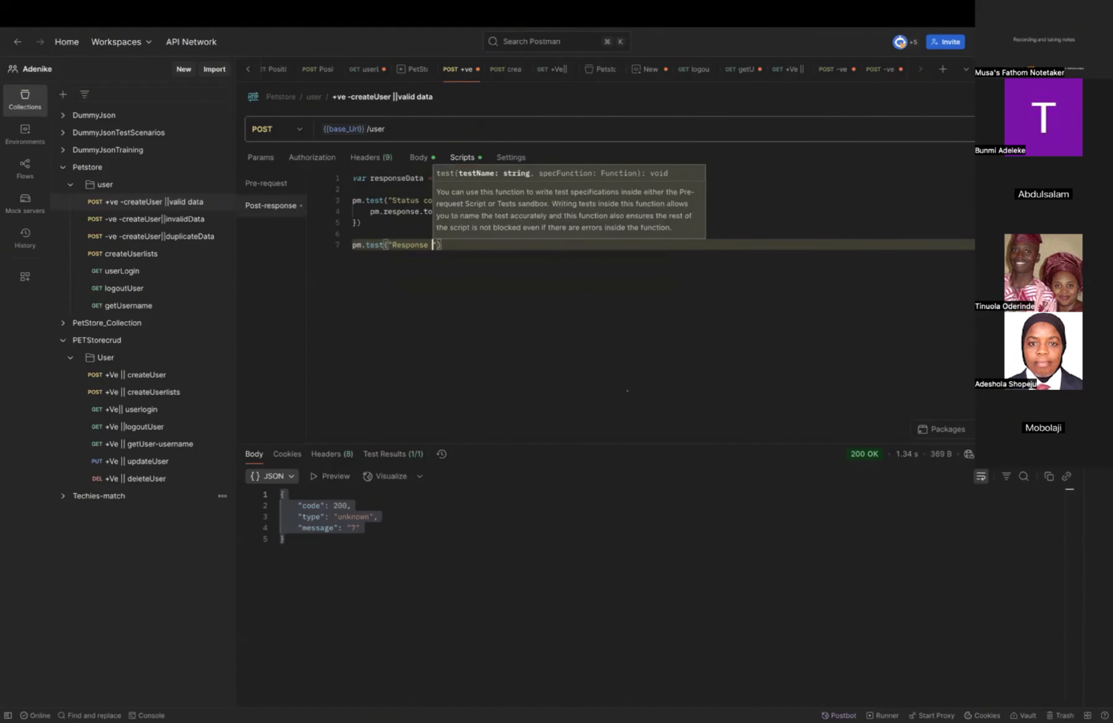
type("is less ")
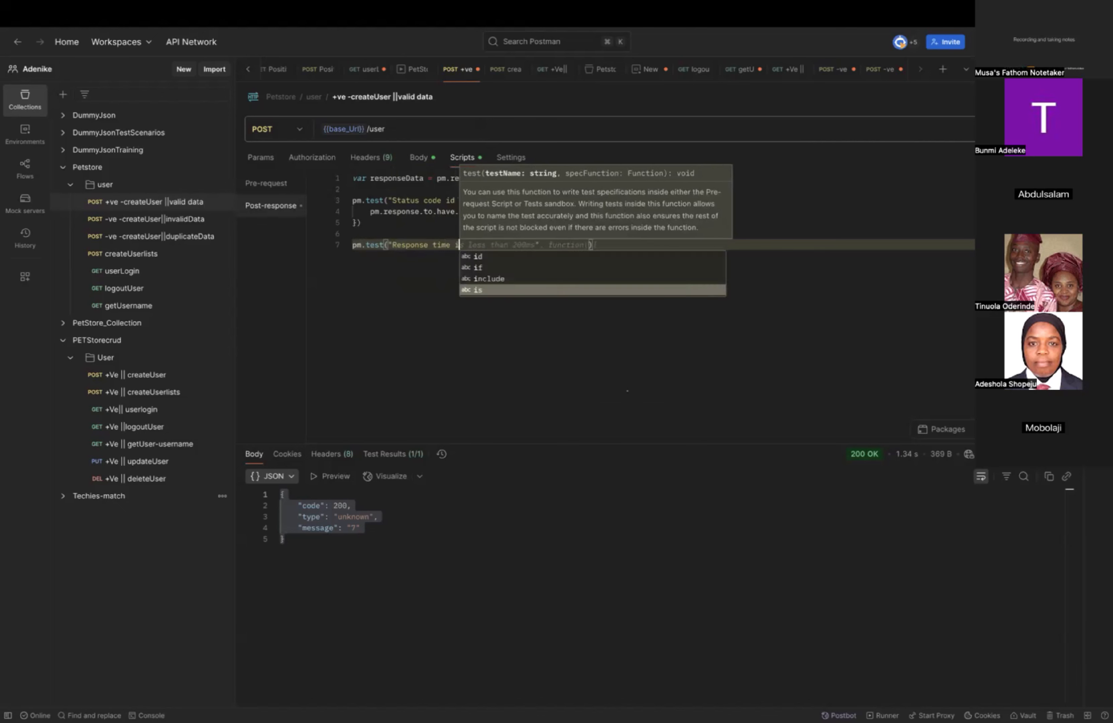
type("than 500")
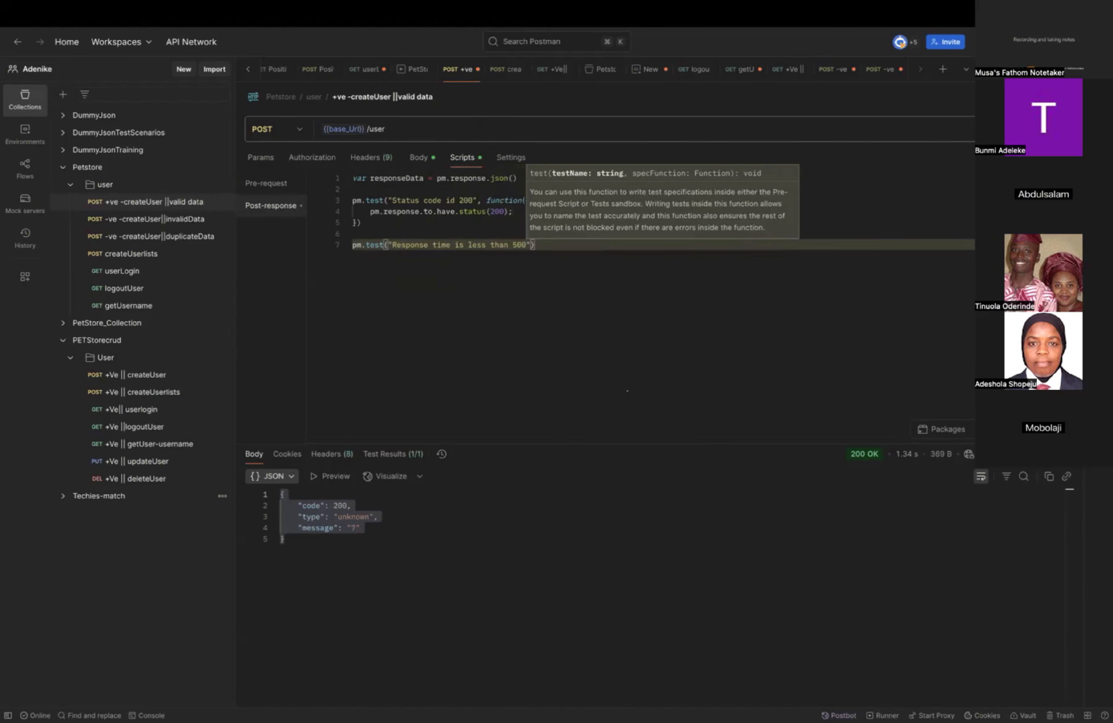
Give the response time test an ()=>{} arrow function callback with its body opened on a new line.
key("Right")
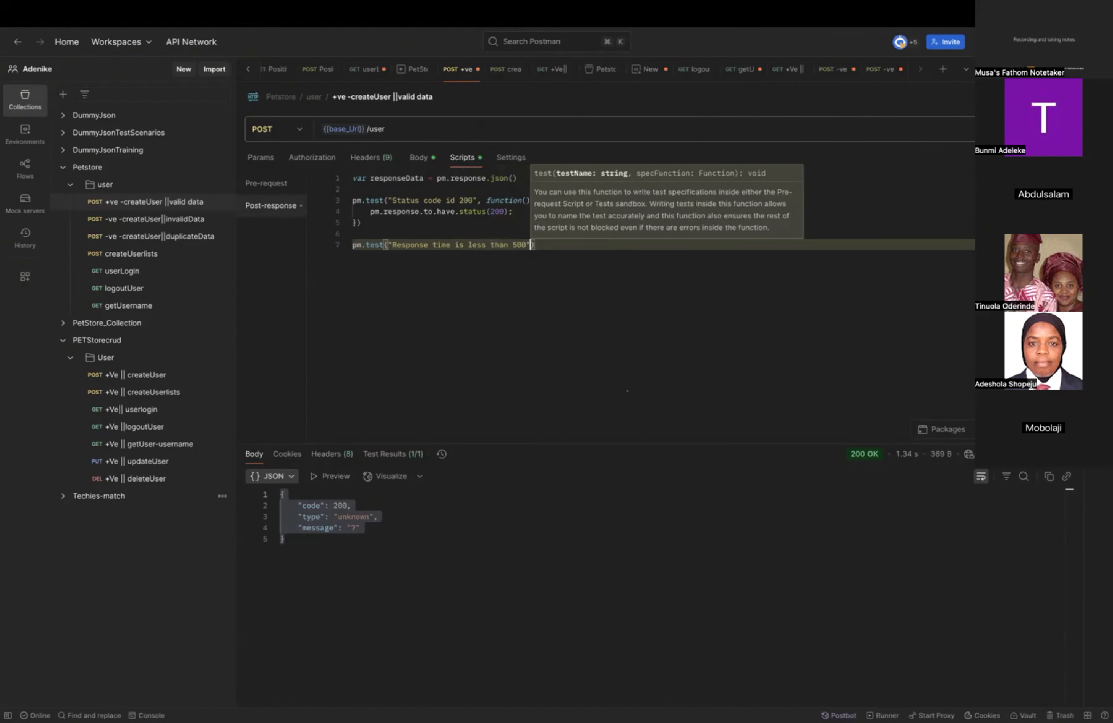
type(",")
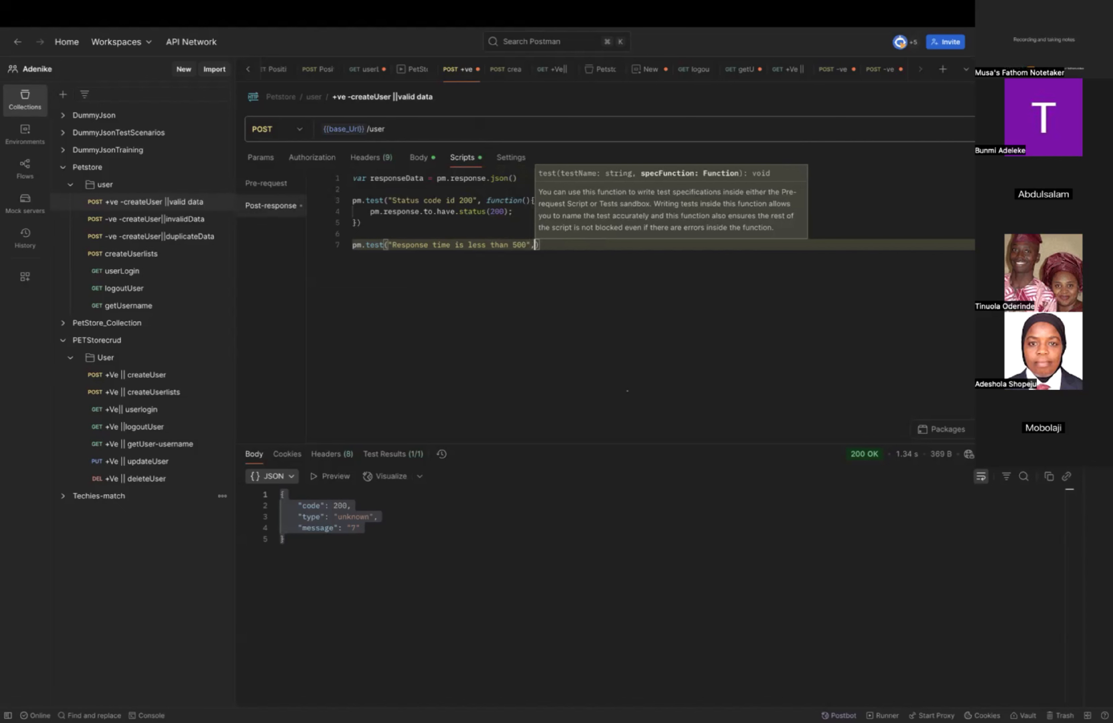
type("(")
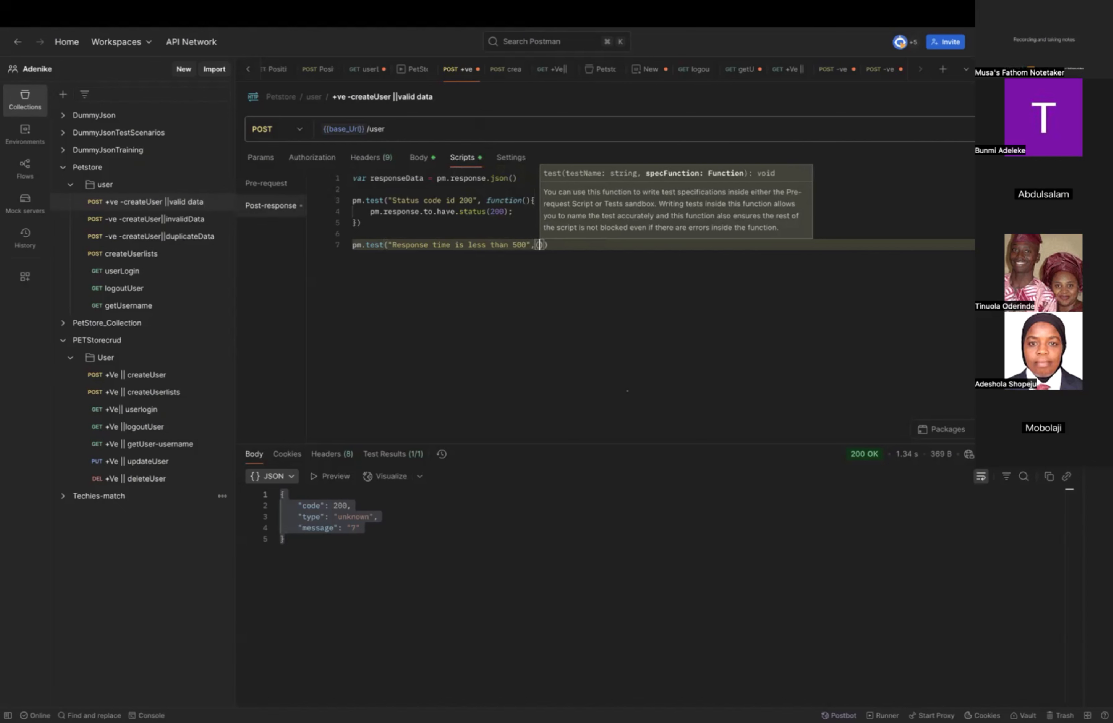
type(")")
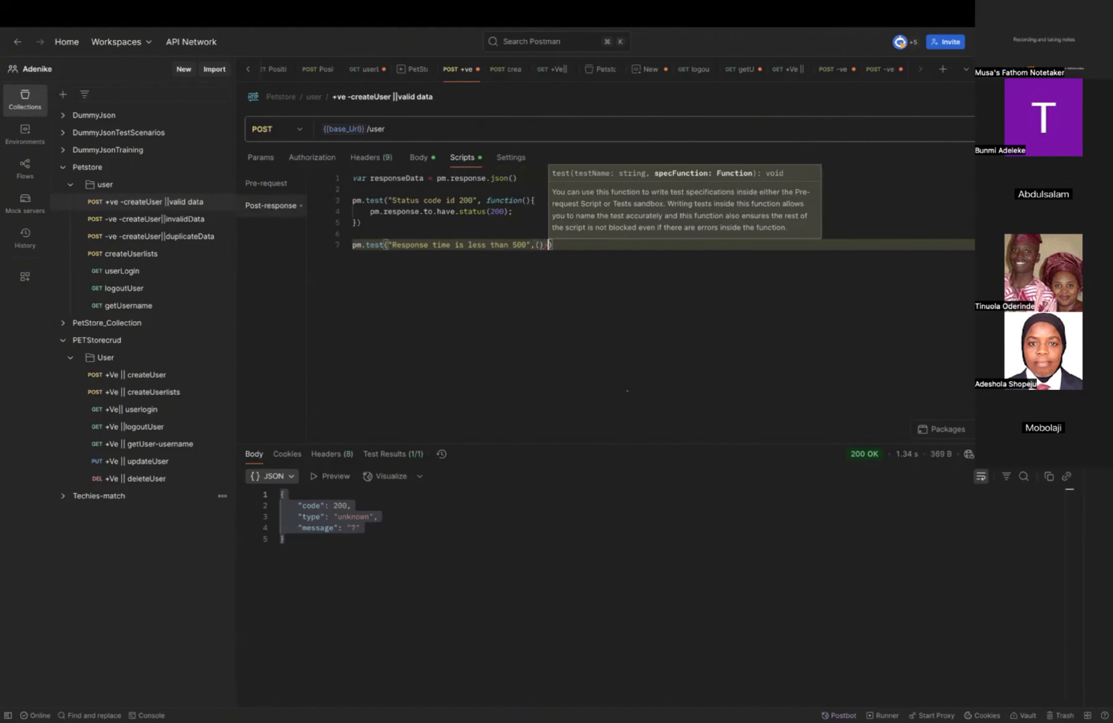
type(" >")
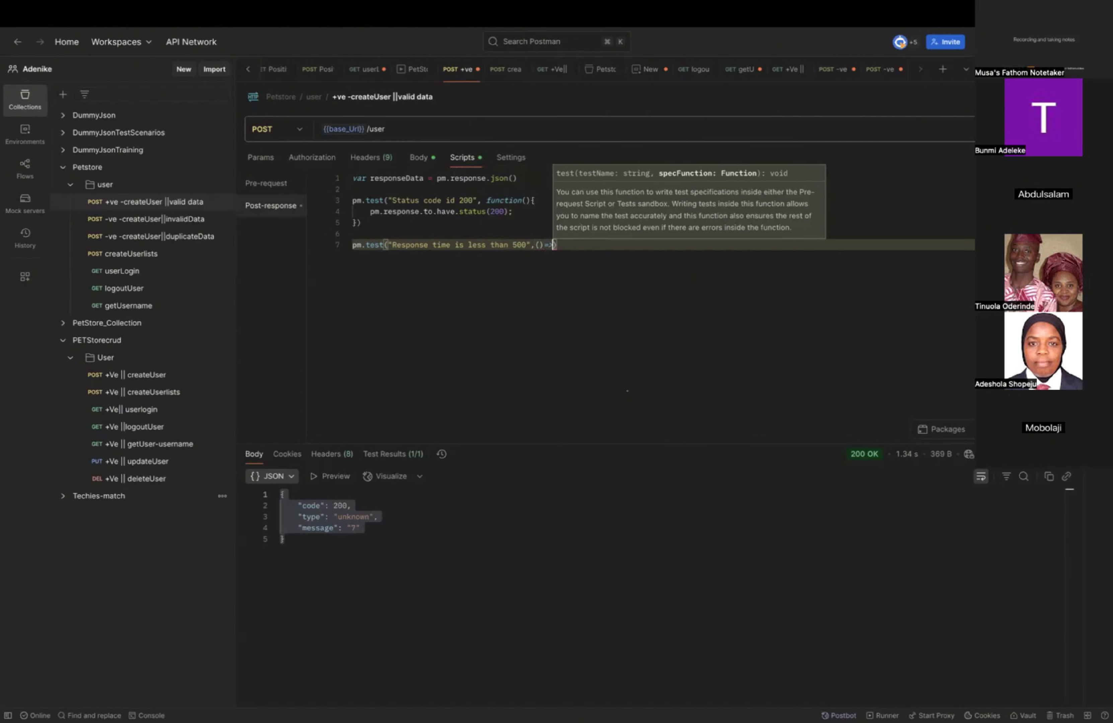
type("{")
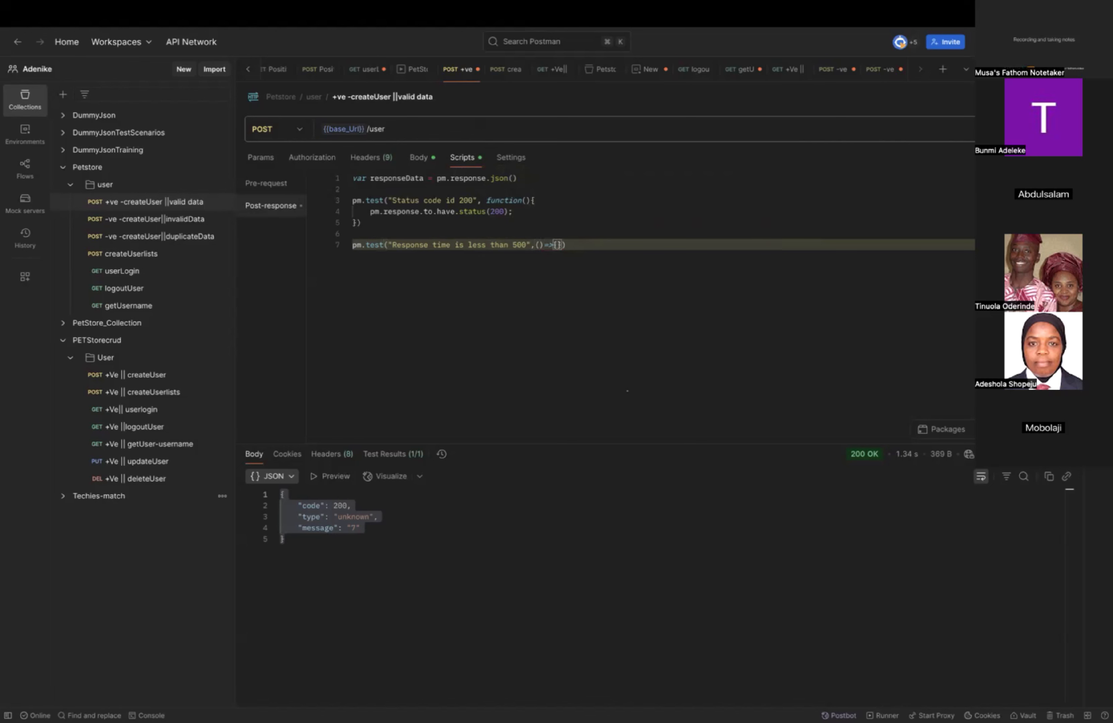
key("Return")
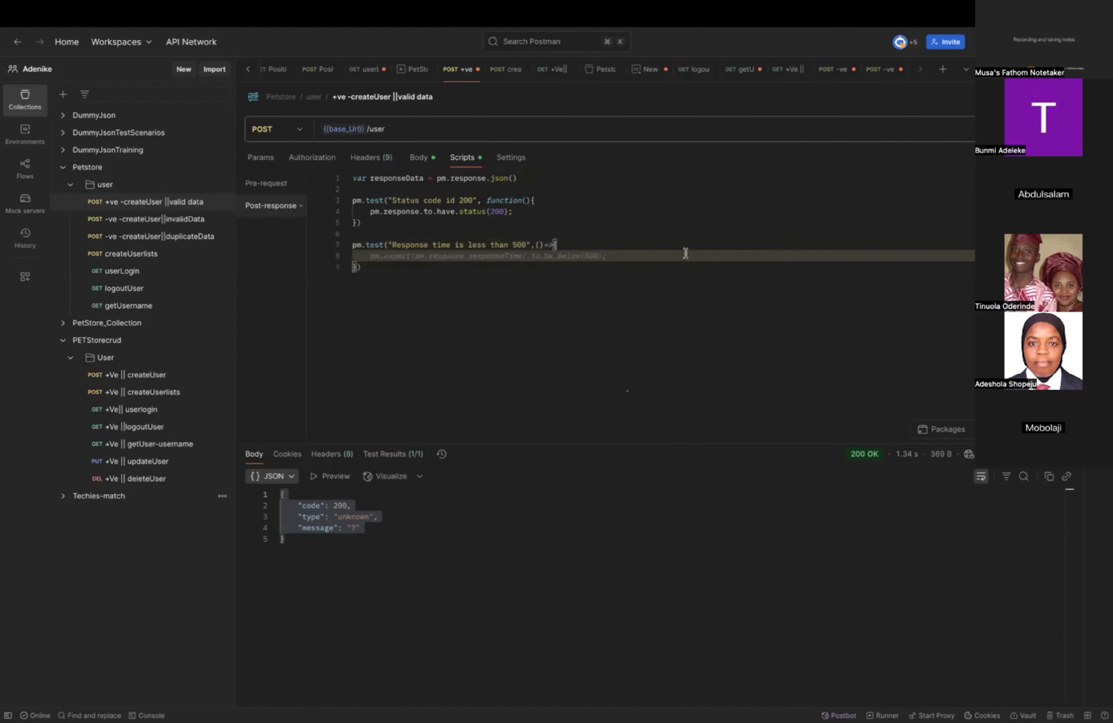
End the status code test's closing brackets with a semicolon.
left_click(371, 224)
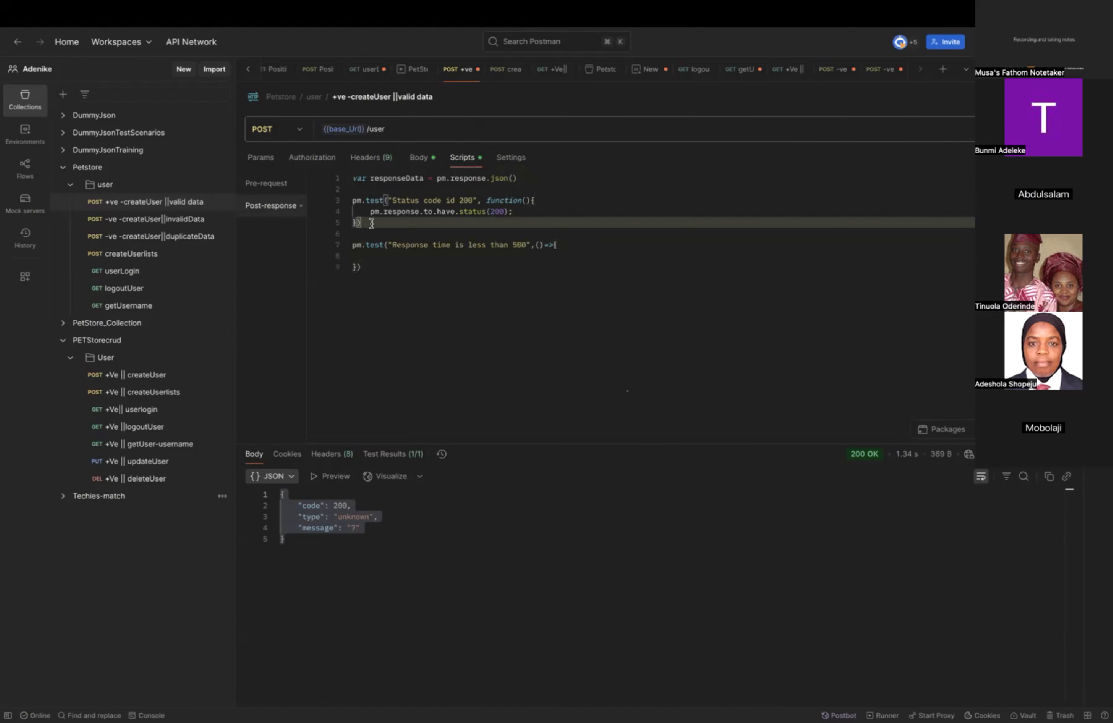
type(";")
left_click(381, 262)
type("p")
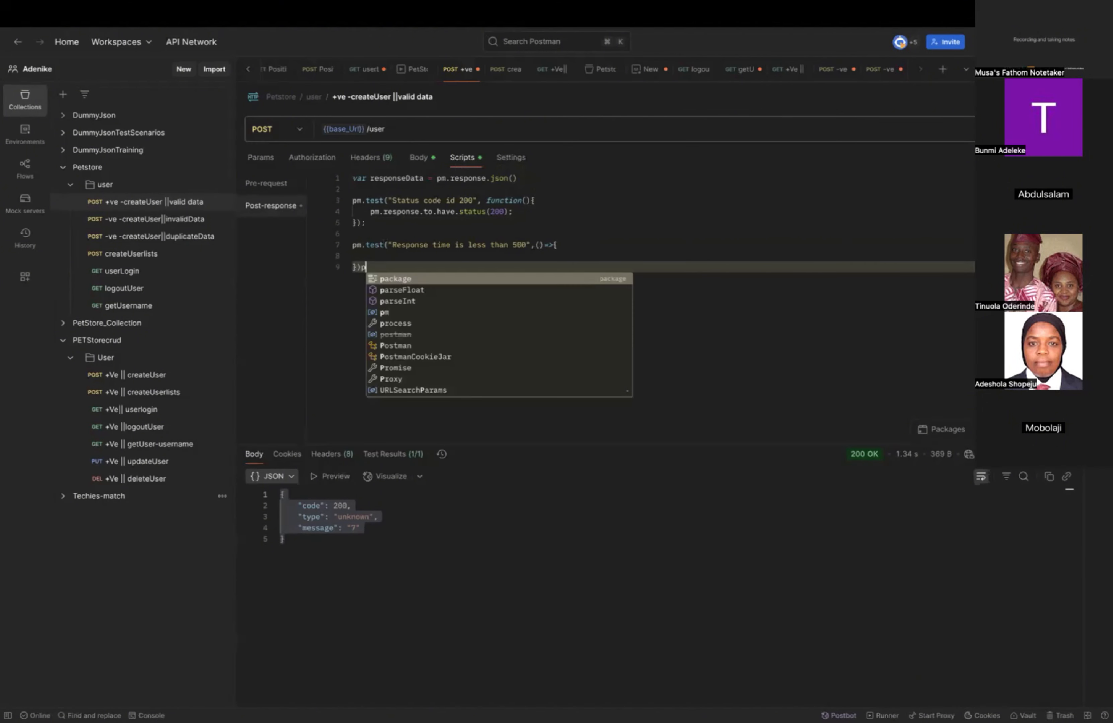
key("BackSpace")
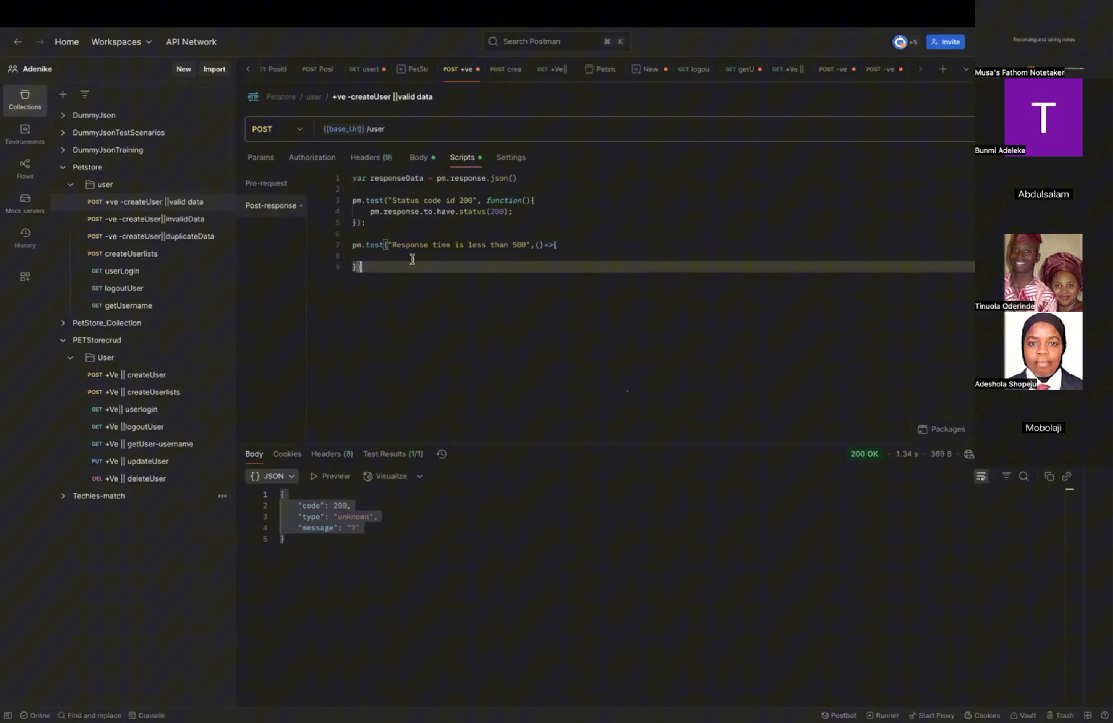
Add the assertion pm.expect(pm.response.responseTime).to.be.below(500); inside the response time test.
left_click(597, 241)
key("Return")
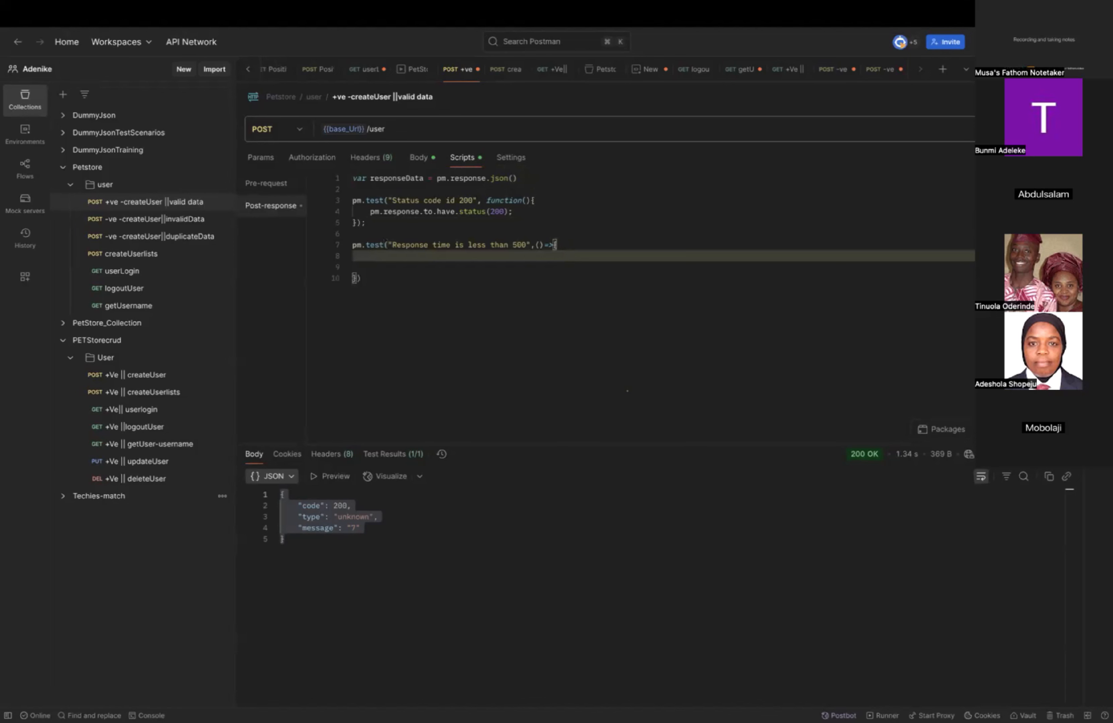
type("pm.")
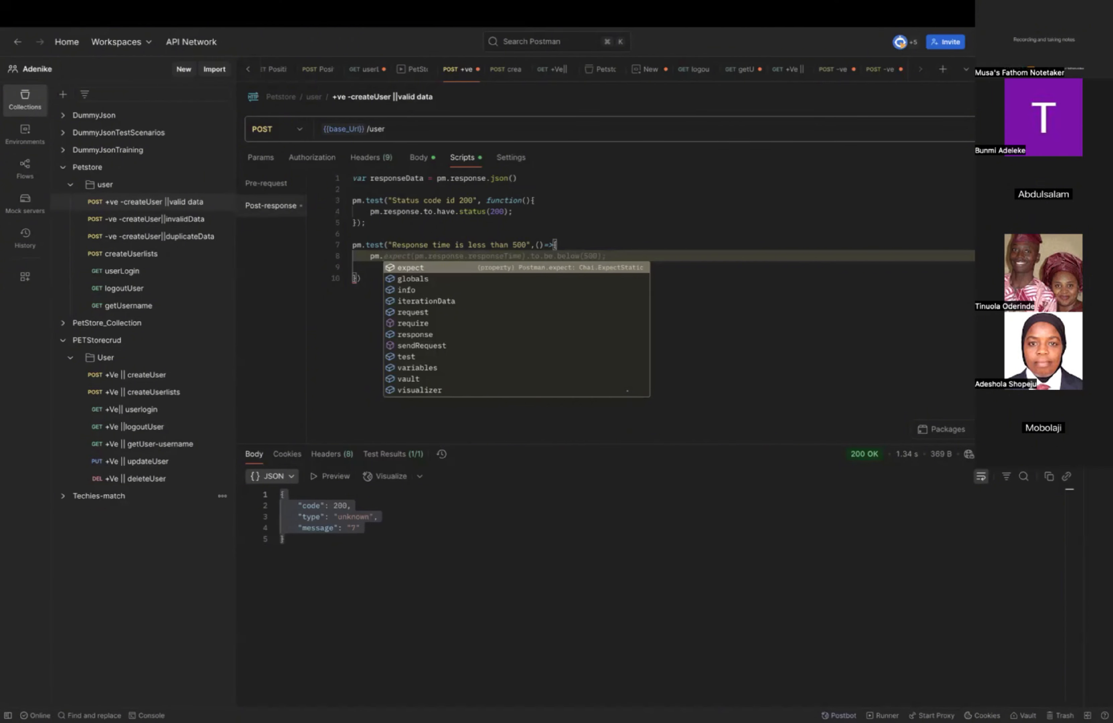
key("Return")
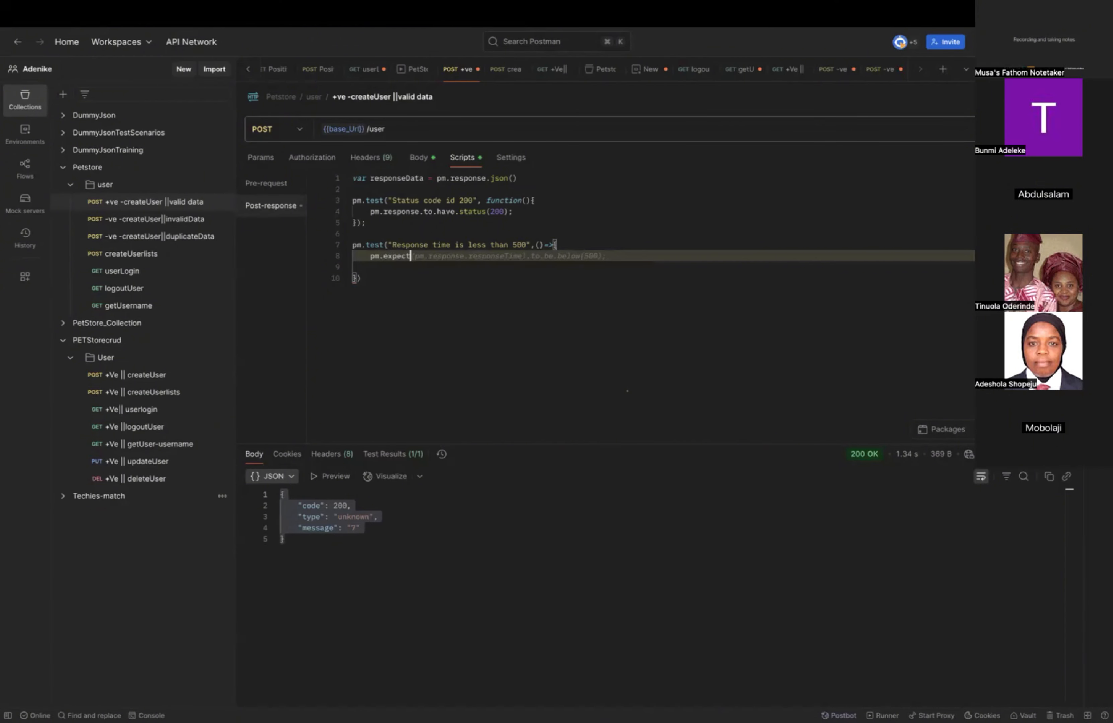
key("Tab")
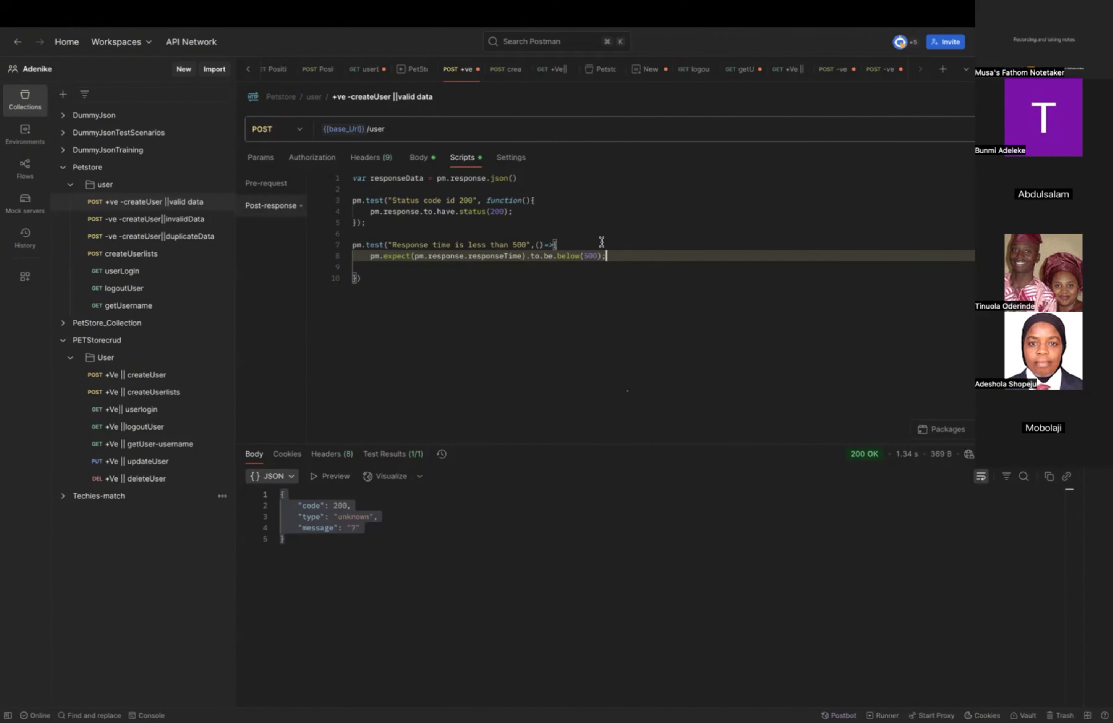
Insert blank lines after the response time assertion and start a third pm.test( call on line 10.
key("Return")
key("Return")
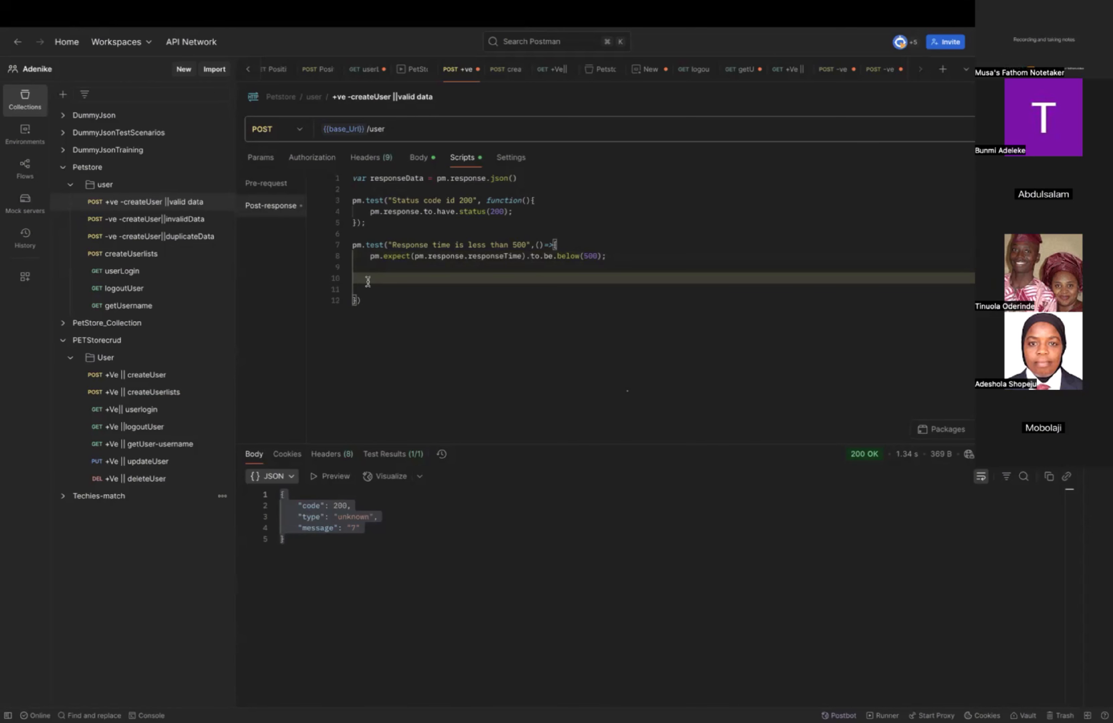
left_click(624, 257)
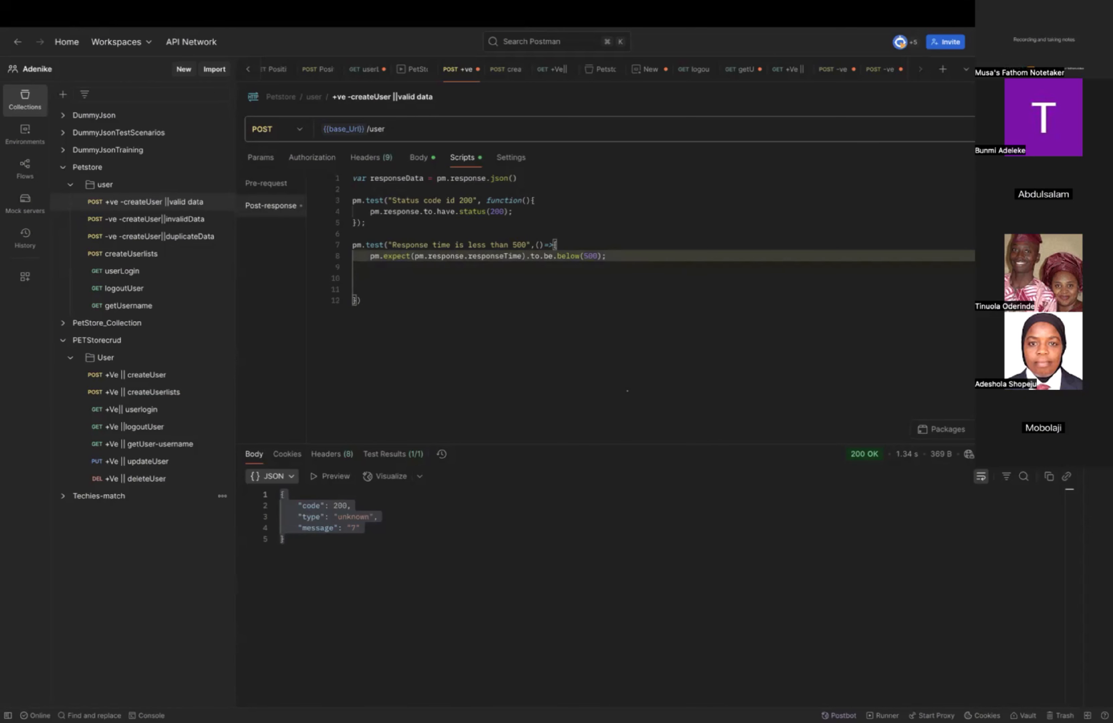
key("Return")
key("Return")
key("BackSpace")
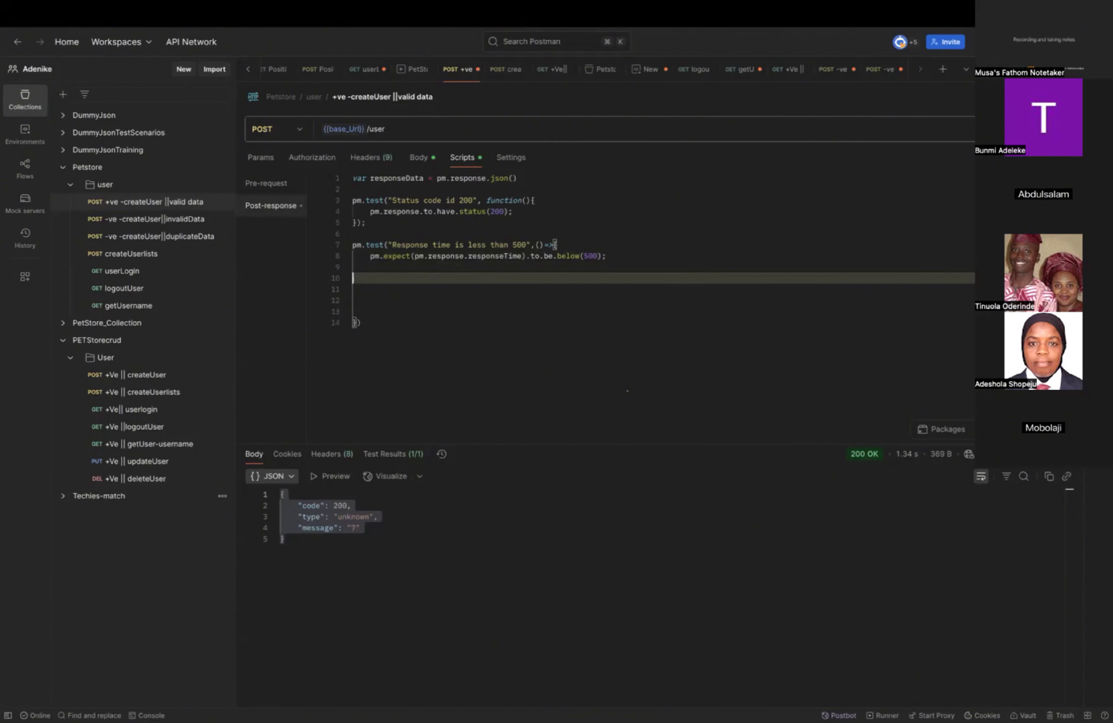
type("pm.test")
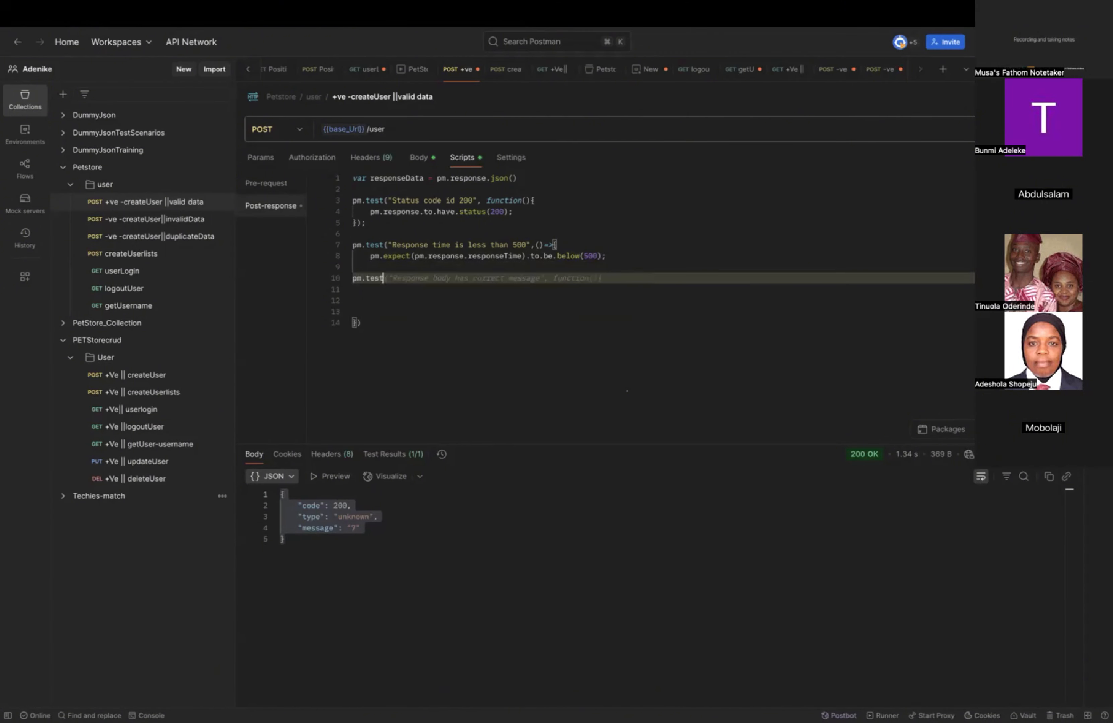
type("(\"Resp")
key("BackSpace")
key("BackSpace")
key("BackSpace")
key("BackSpace")
type("(")
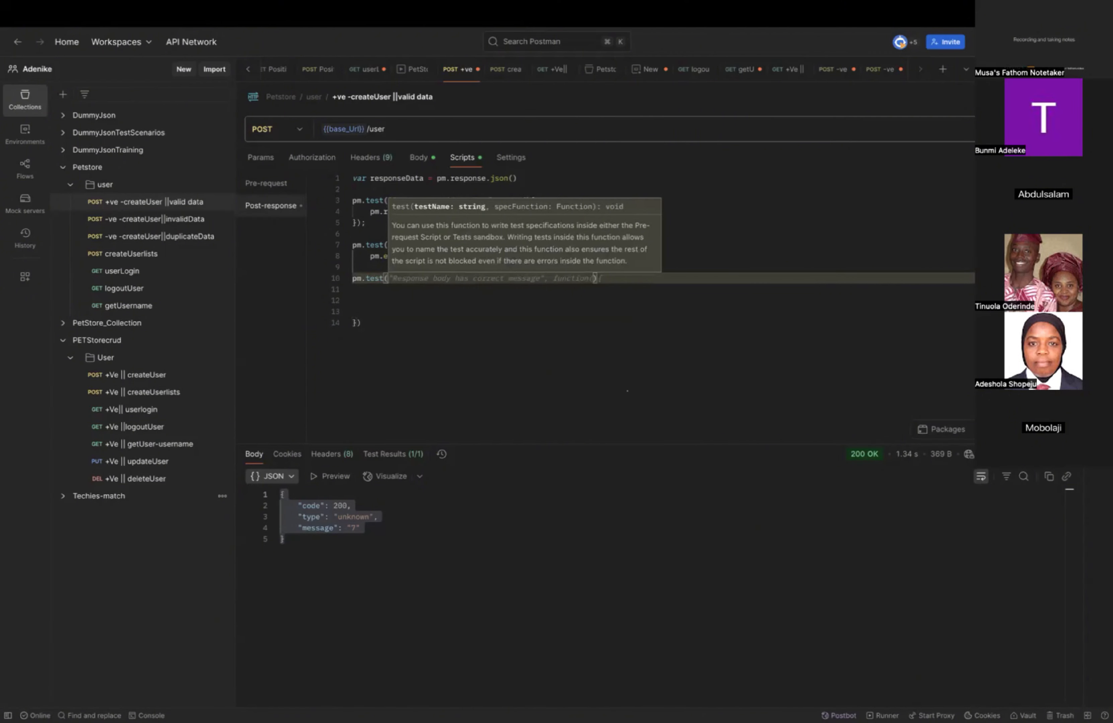
Name the third test "responseBody contain code".
type("\"response")
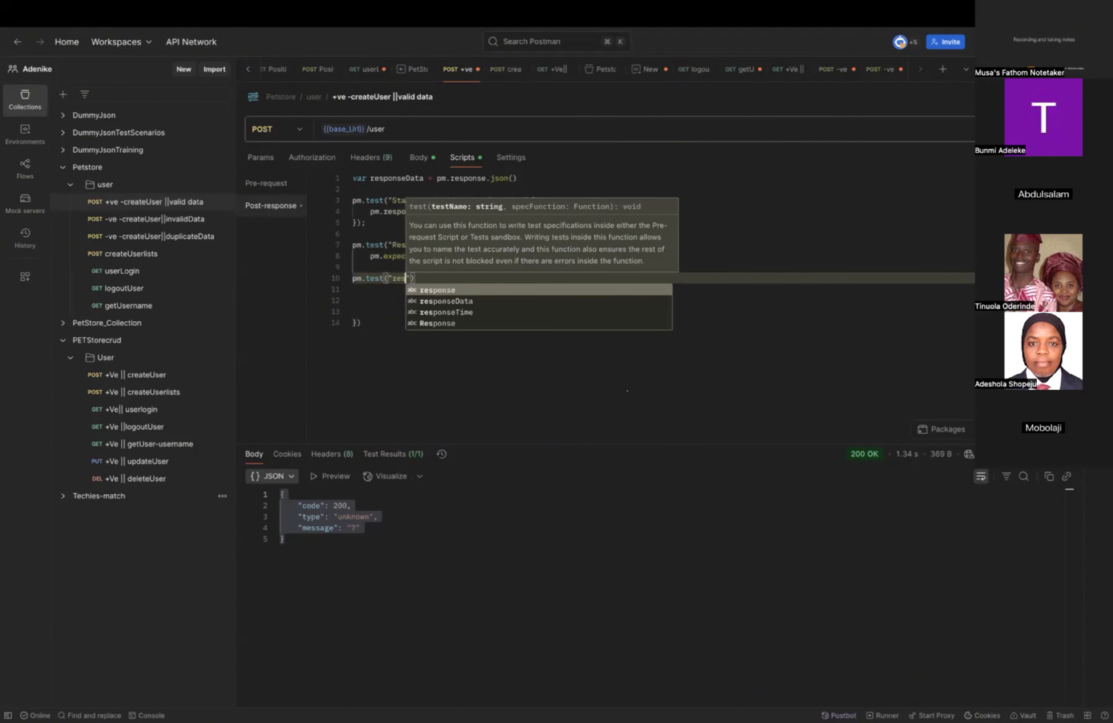
type("Body")
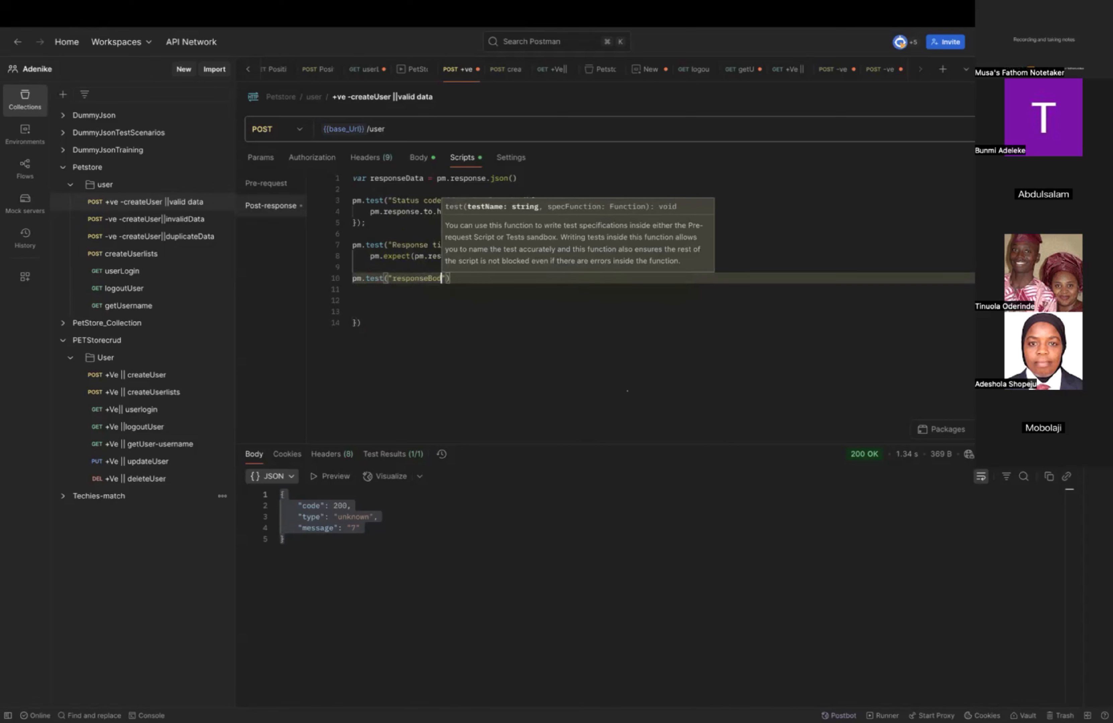
type(" conta")
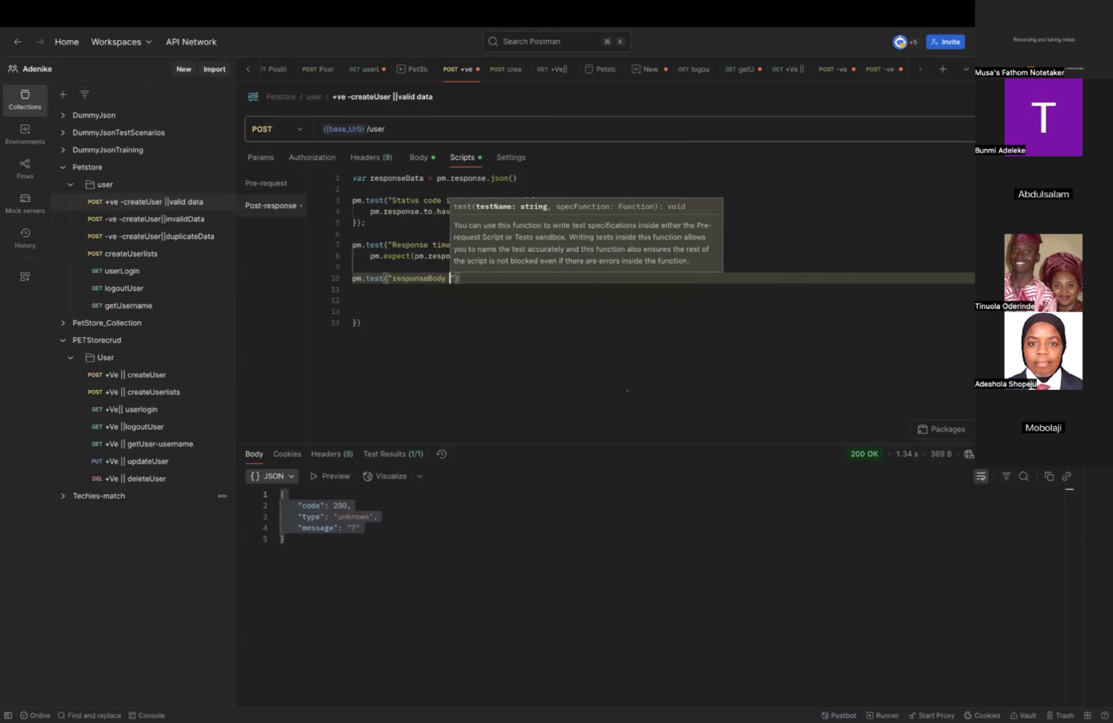
type("in co")
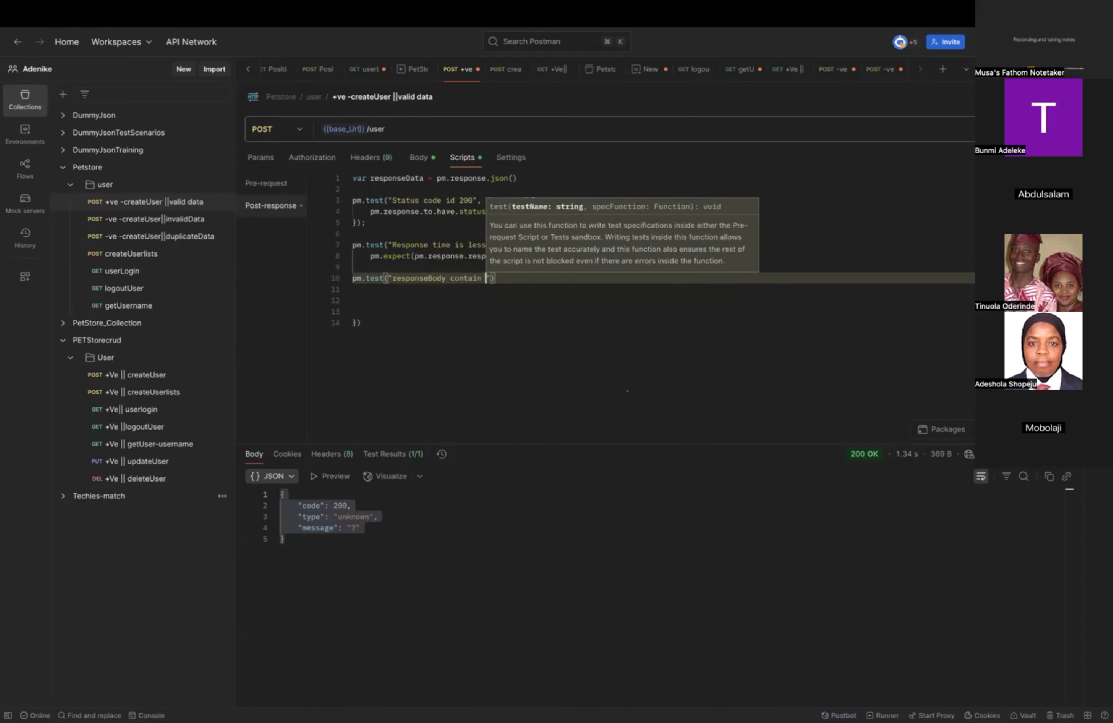
type("d")
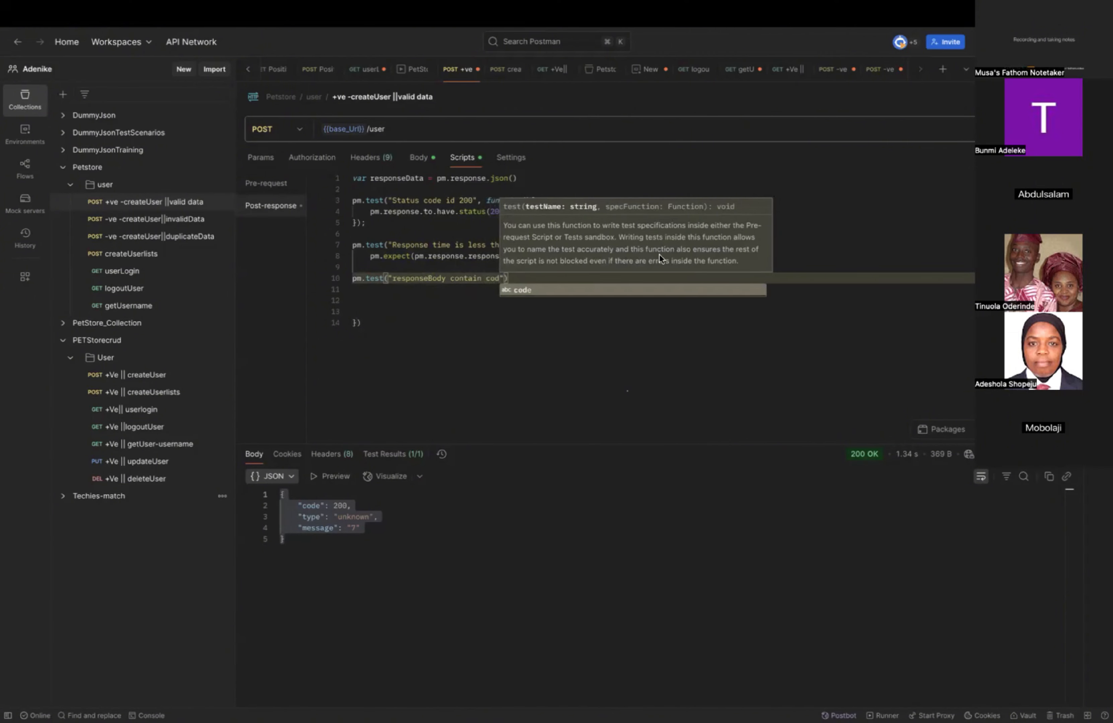
left_click(549, 342)
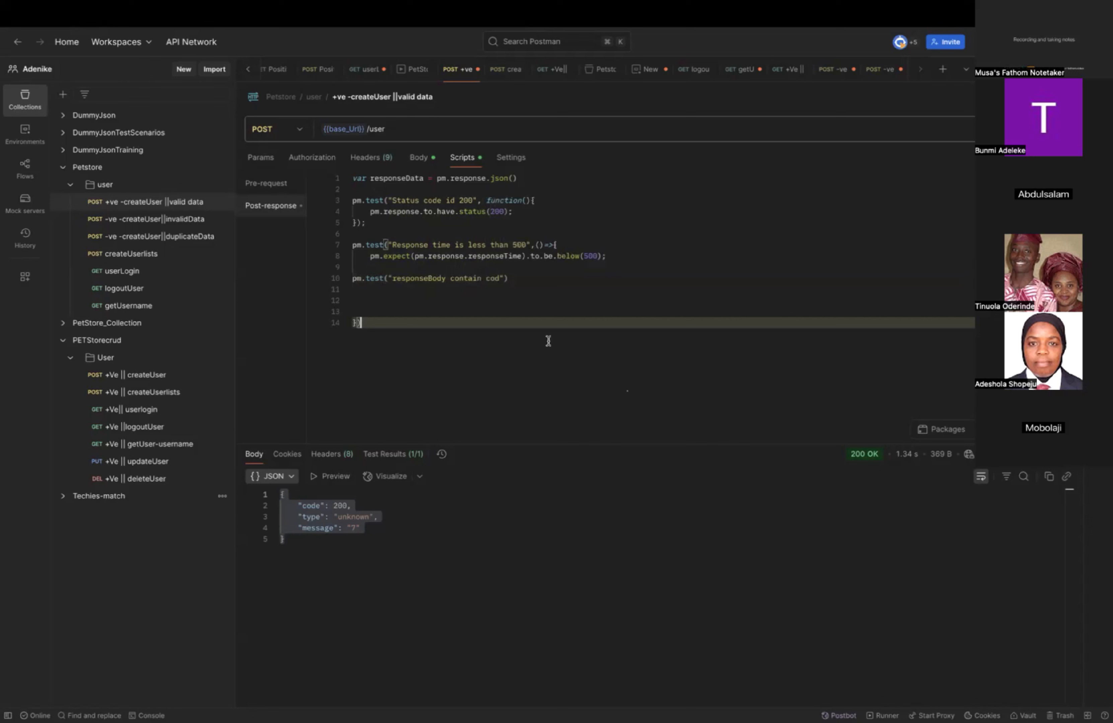
left_click(500, 279)
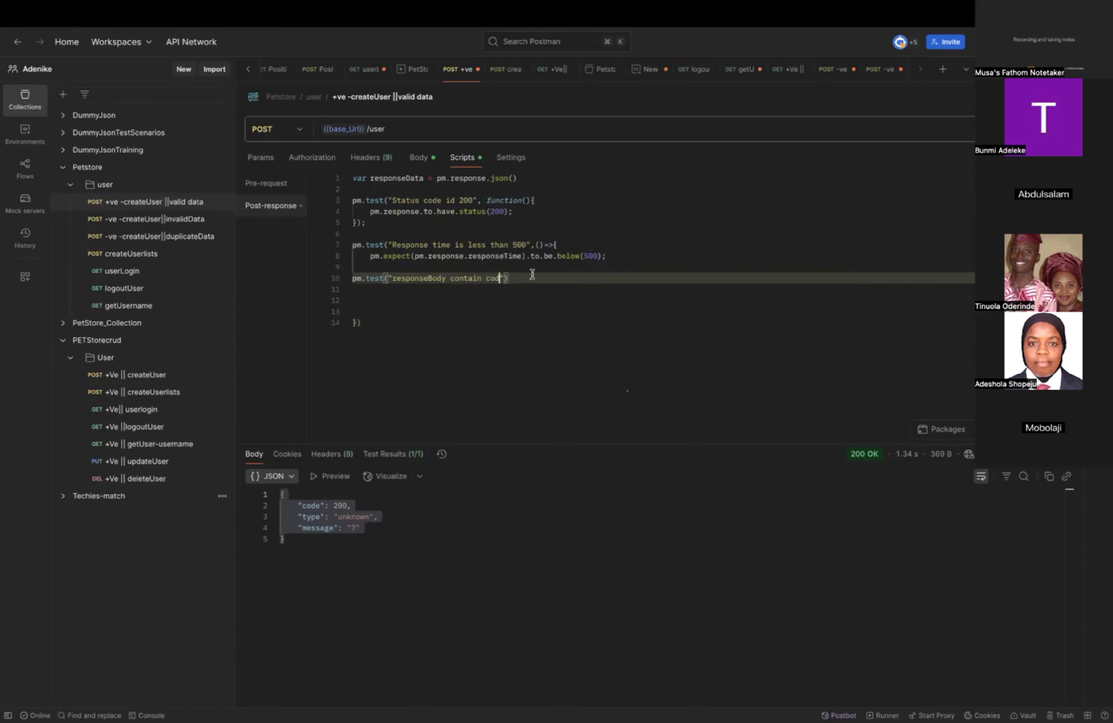
type("e")
key("Right")
Give the "responseBody contain code" test an ()=>{} arrow function callback with its body opened on a new line.
type(",")
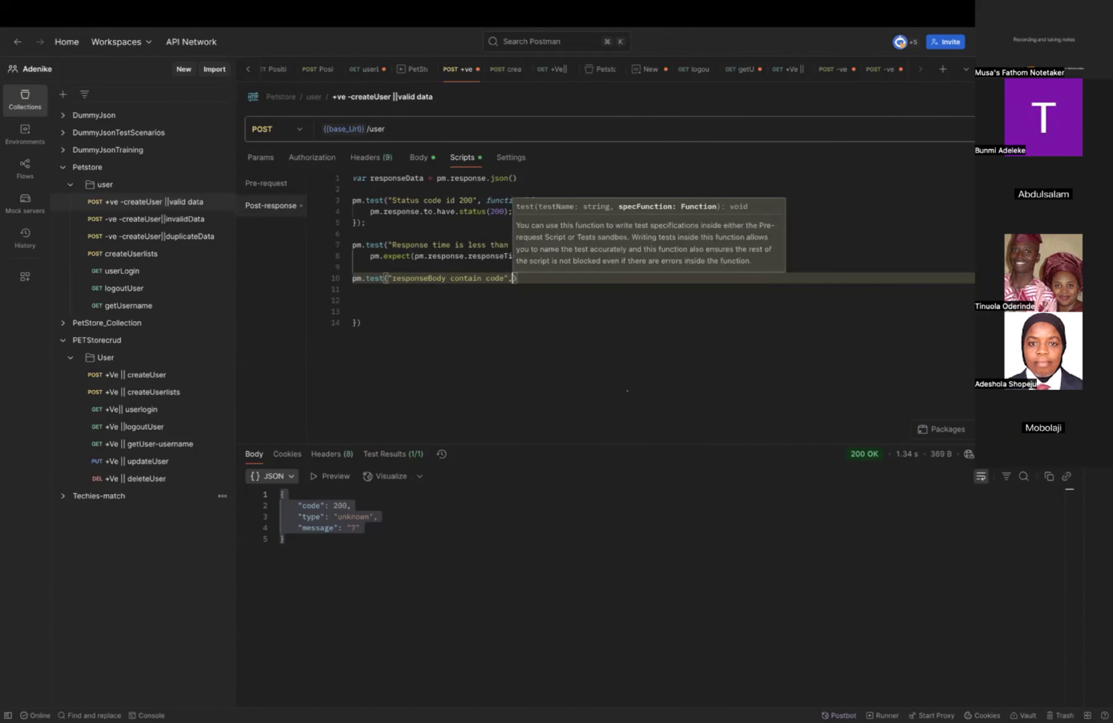
type("()=")
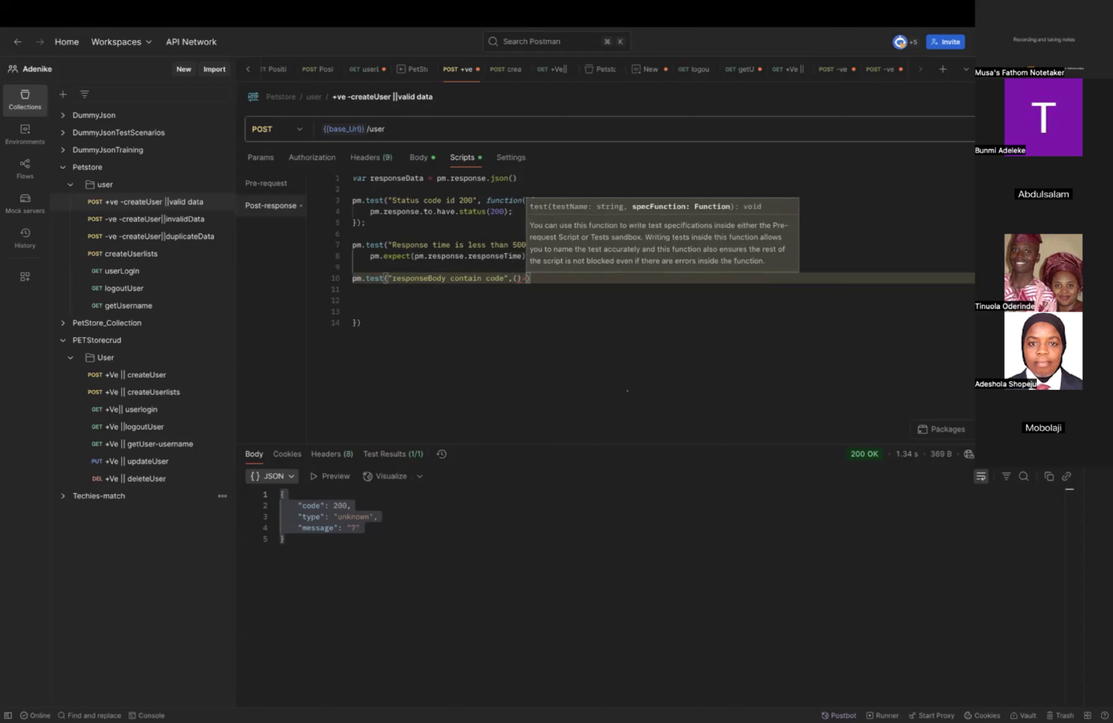
type(">")
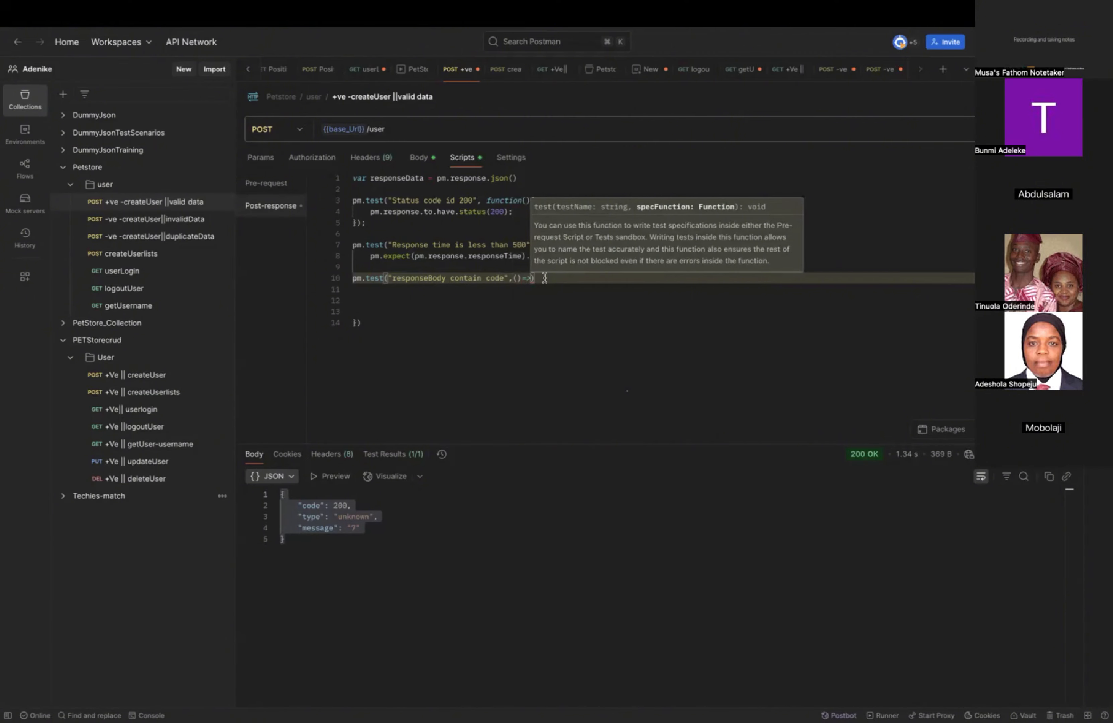
type("{")
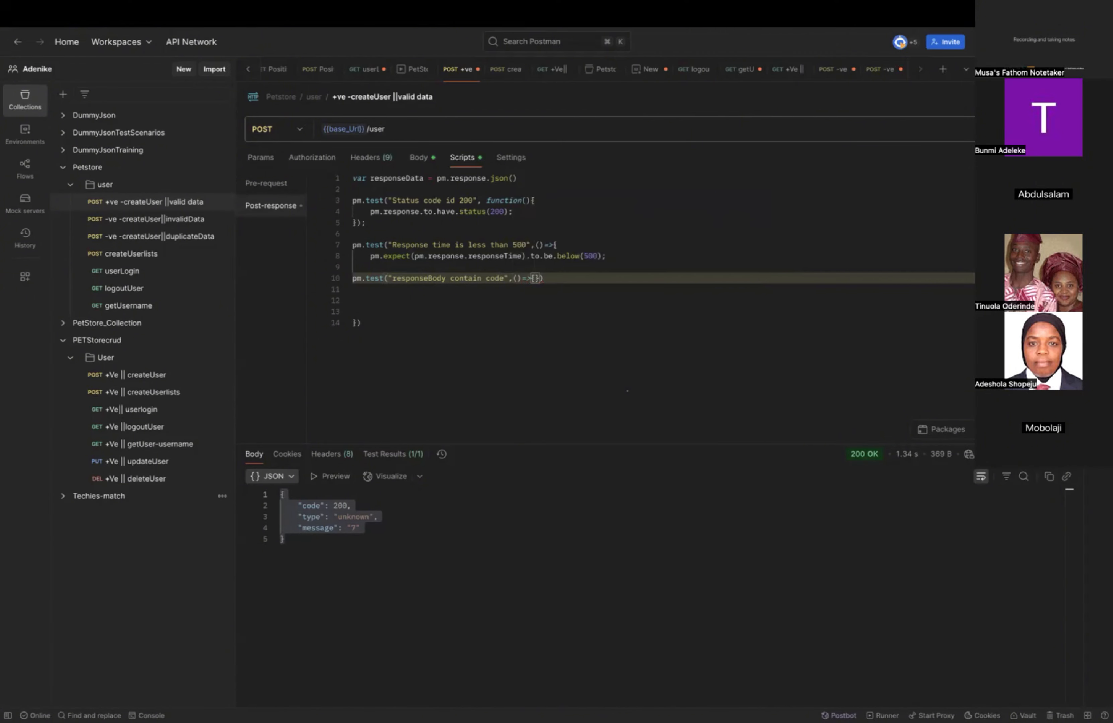
key("Return")
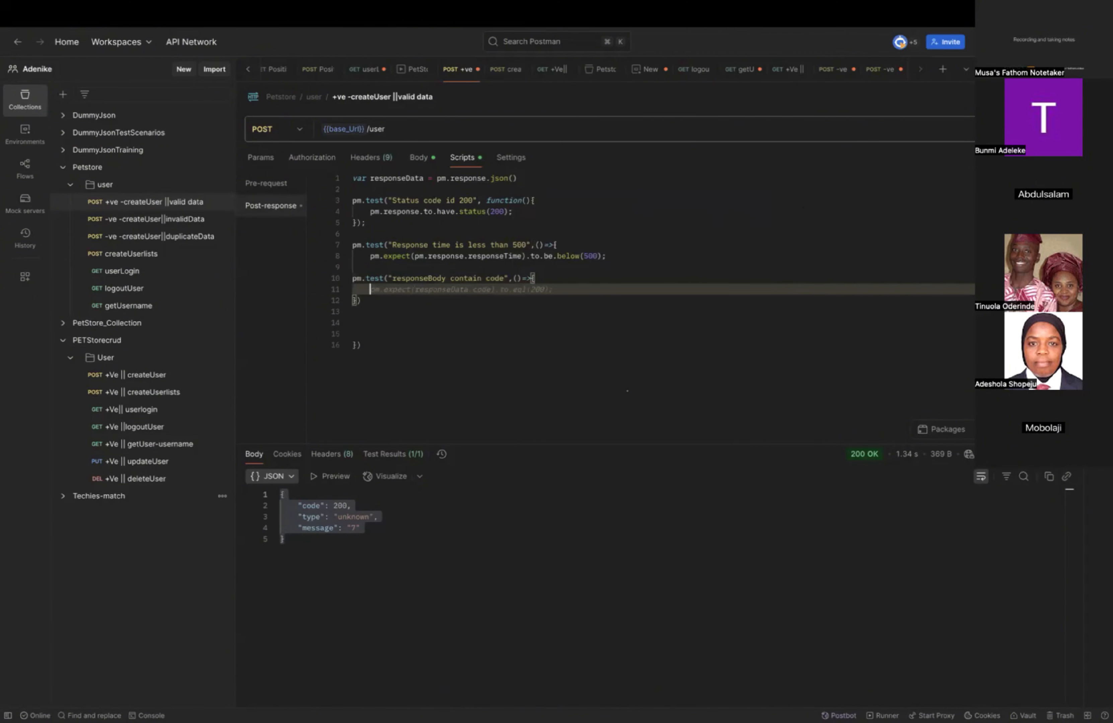
Start the assertion inside the "responseBody contain code" test with pm.expect(responseData.code).
type("pm.")
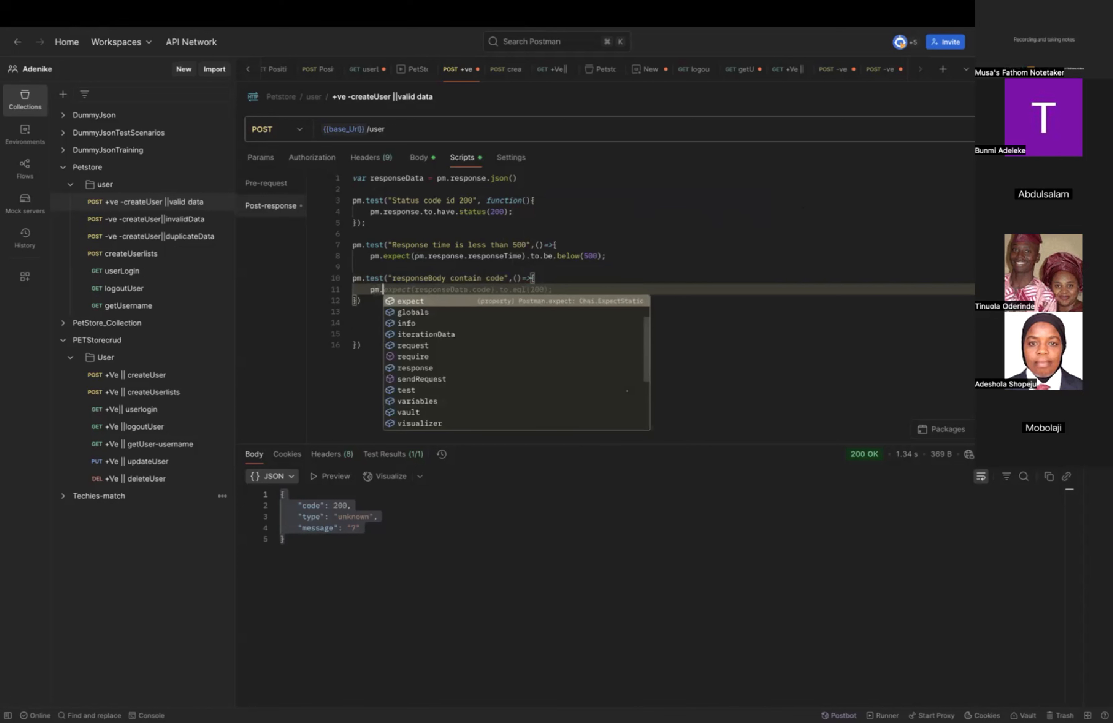
type("expe")
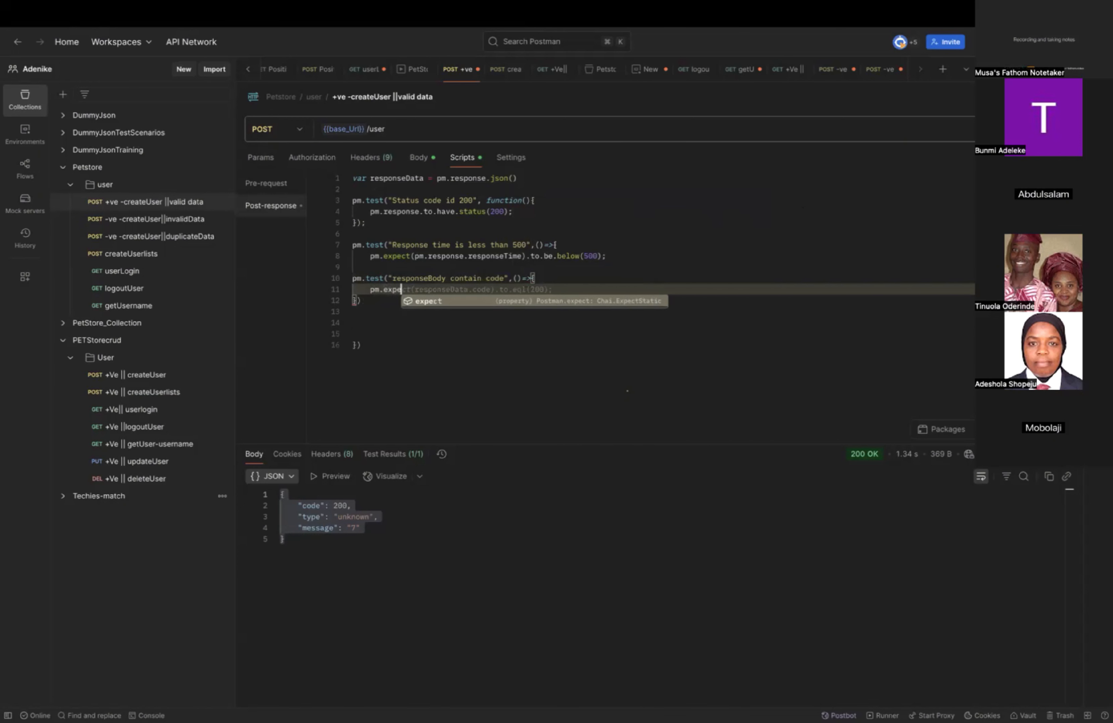
type("ct")
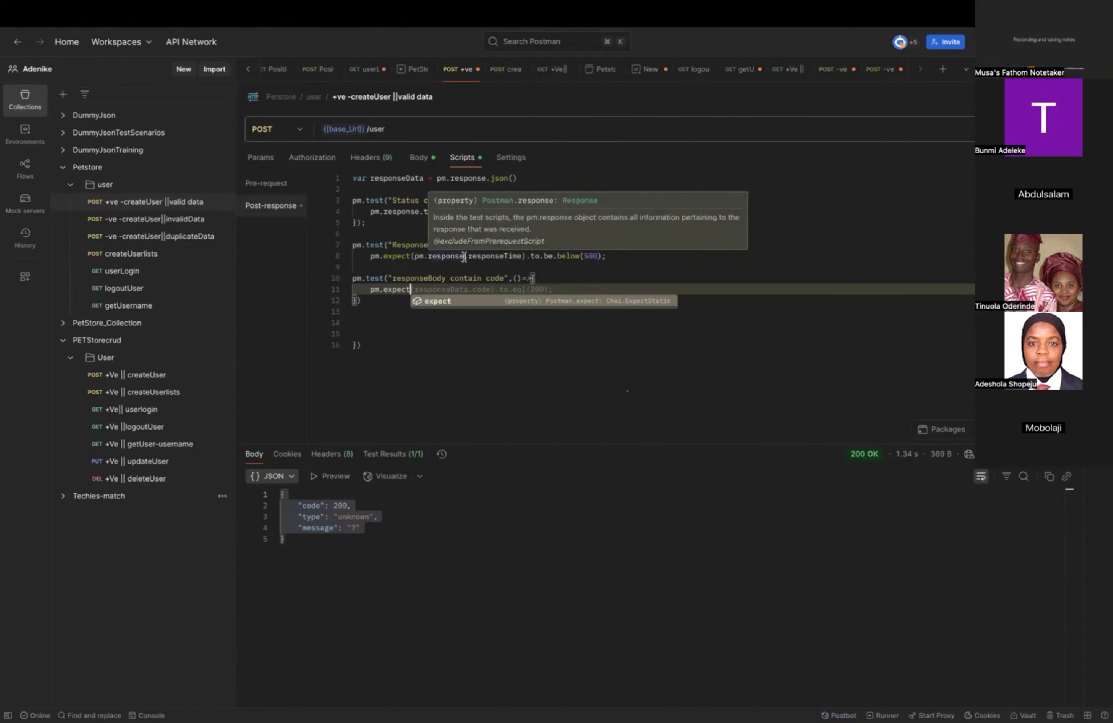
left_click(823, 229)
left_click(422, 292)
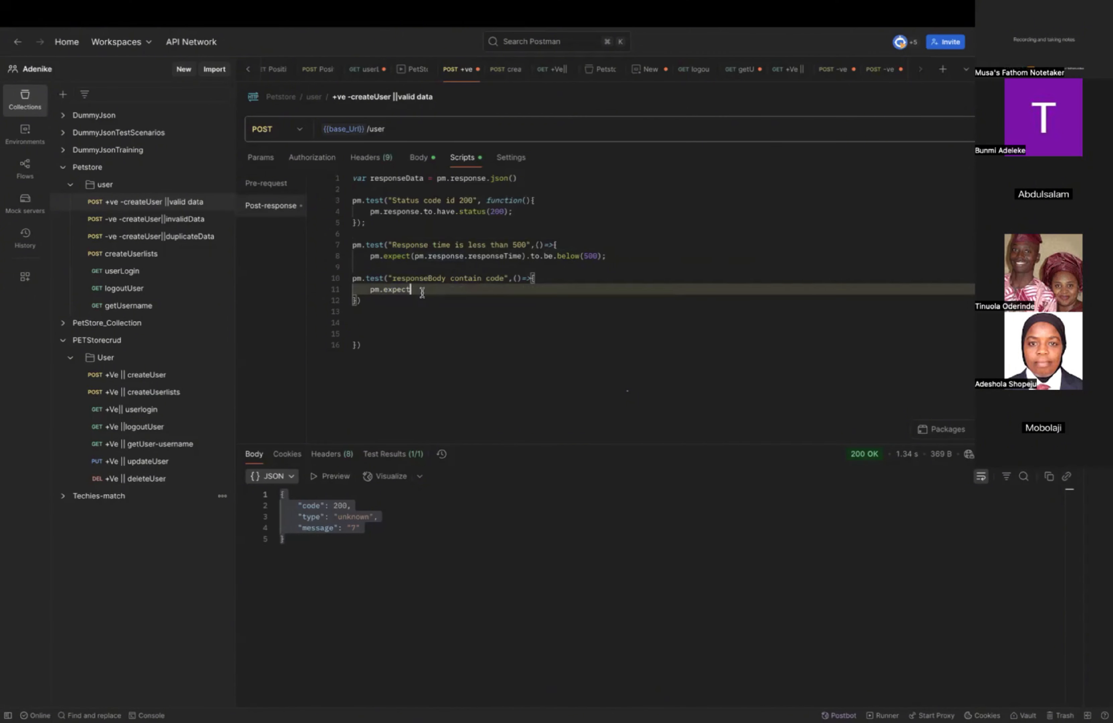
type("(")
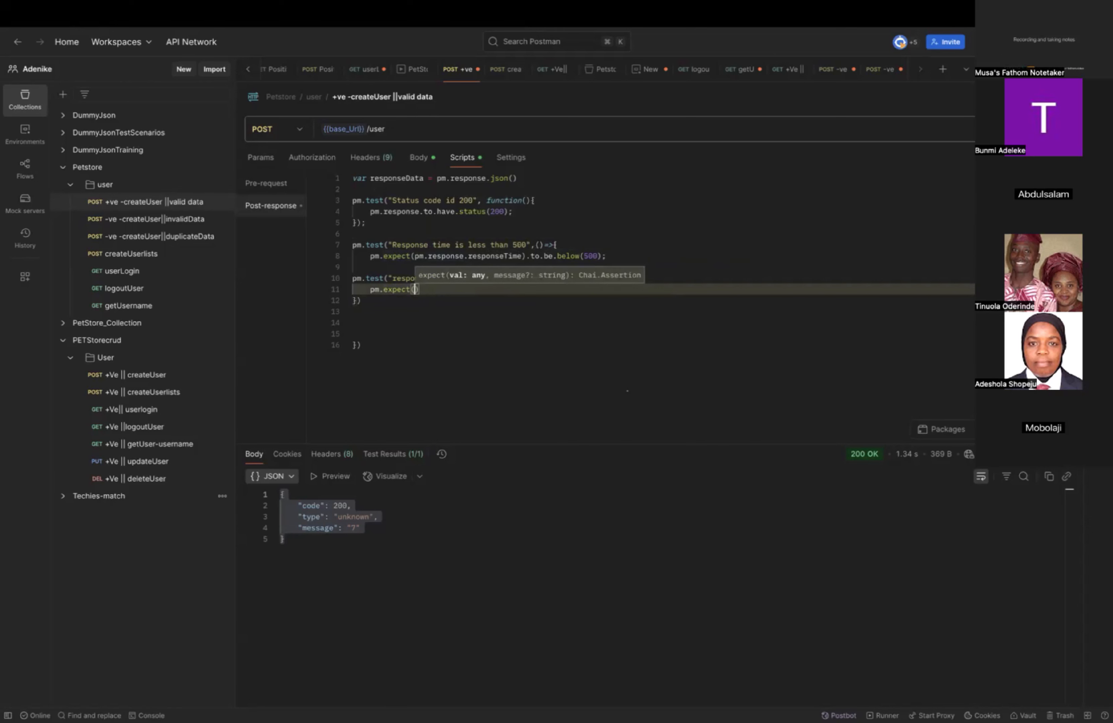
type("res")
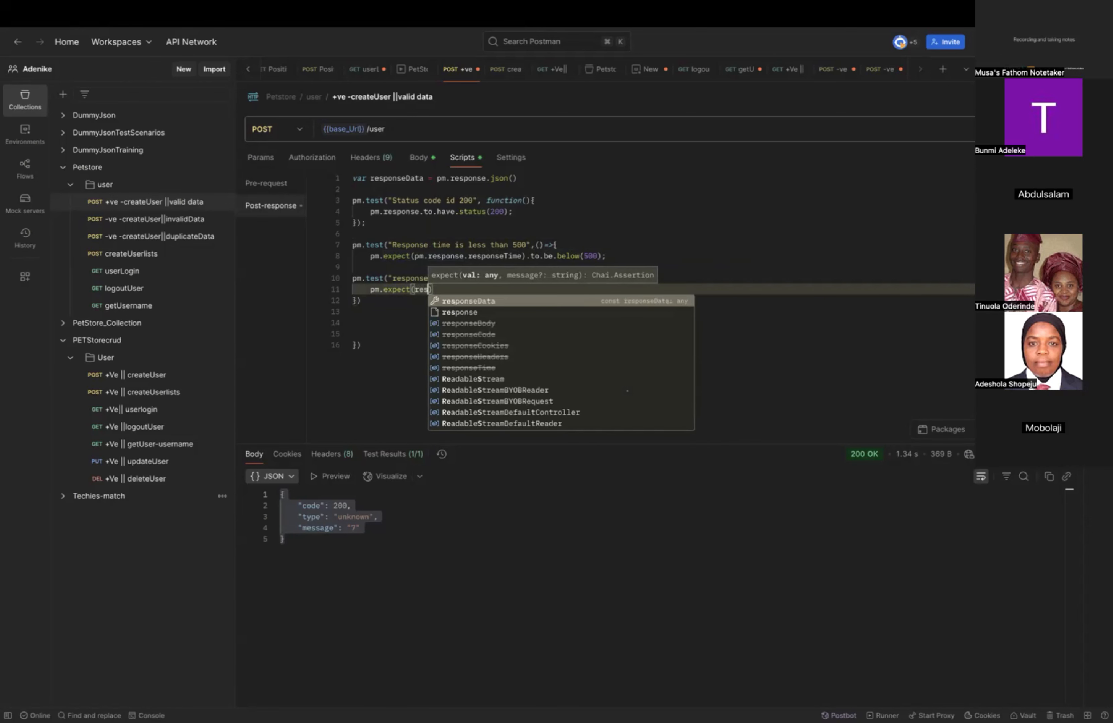
type("po")
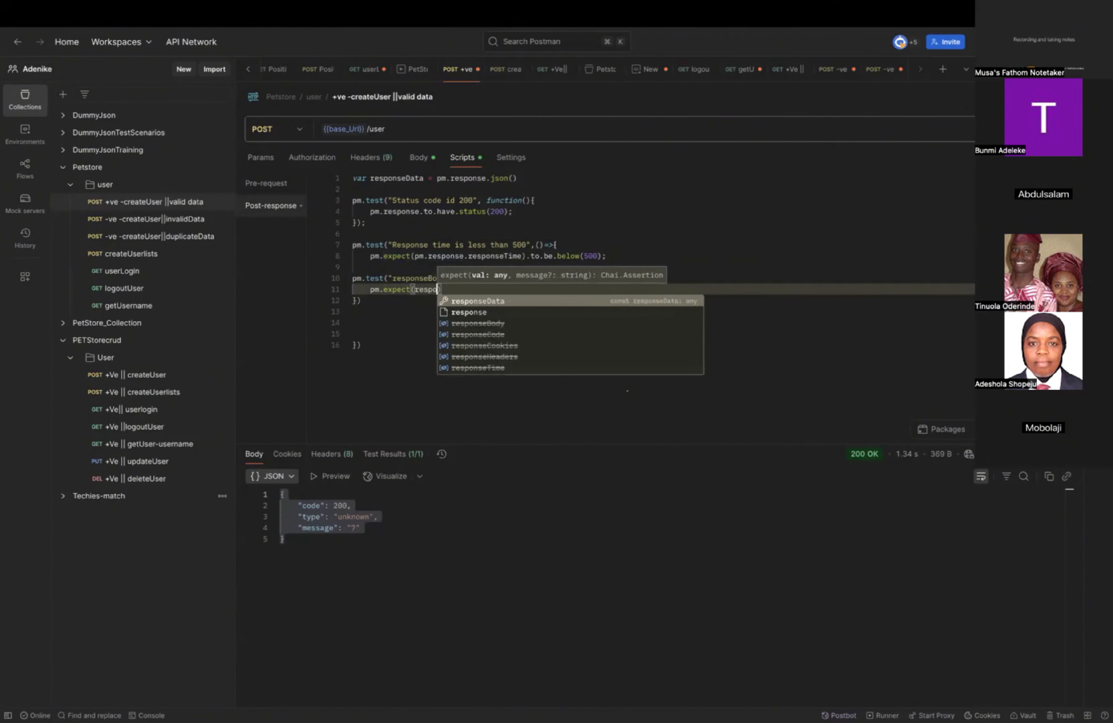
key("Tab")
type(".")
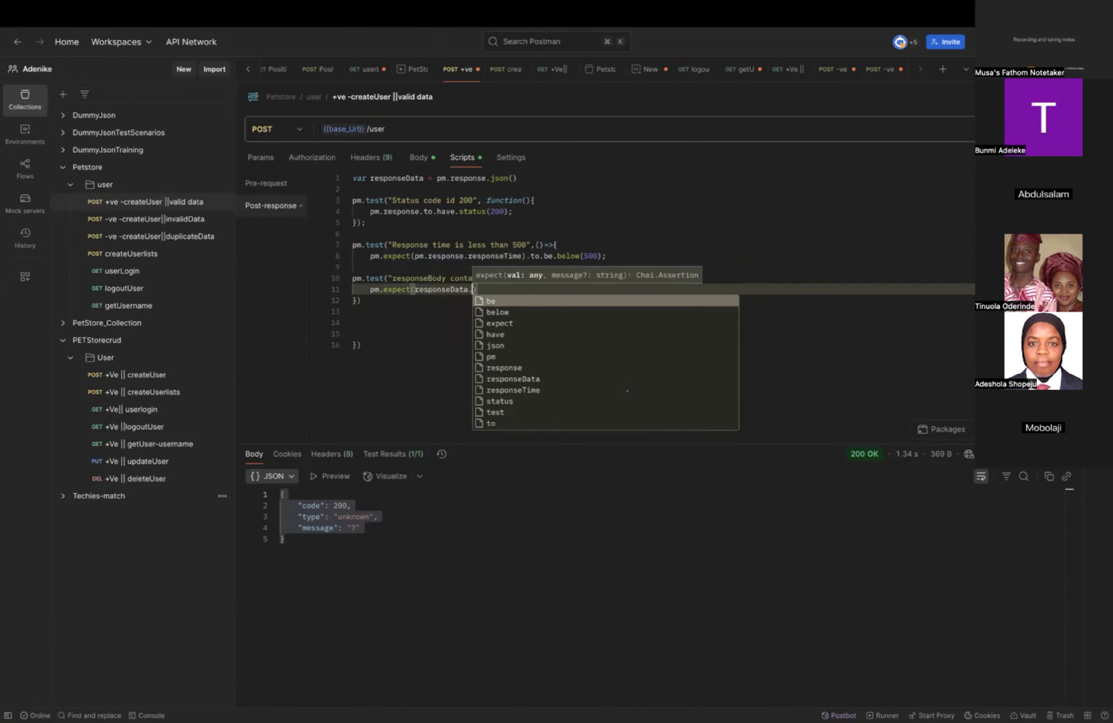
type("code")
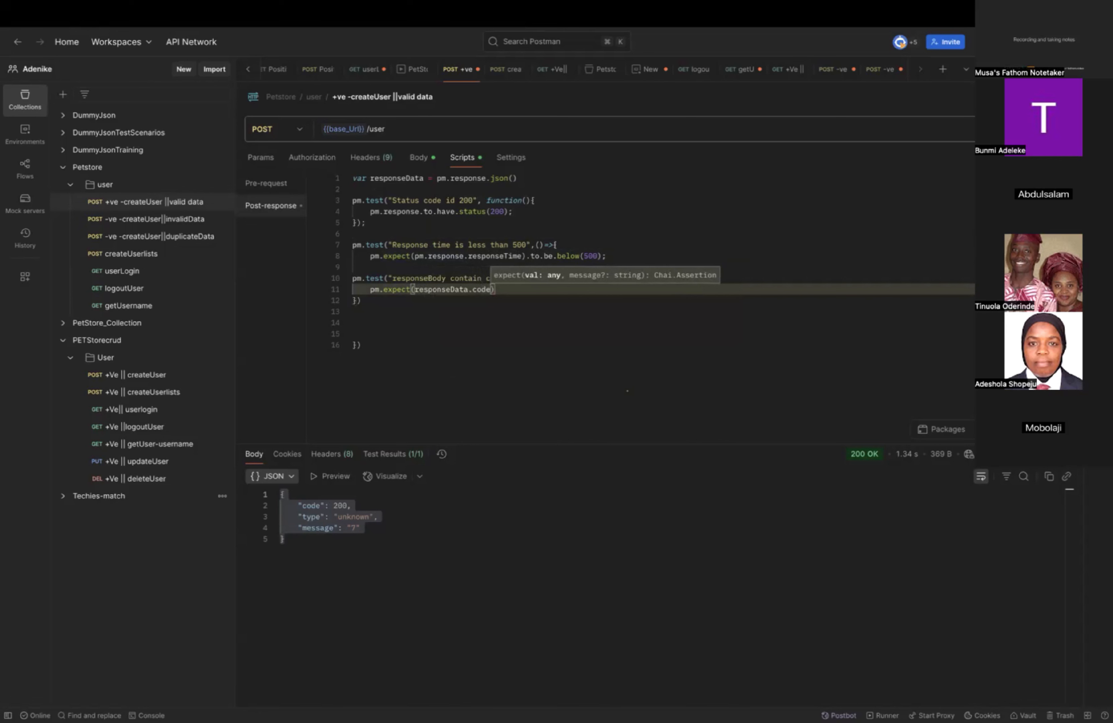
type(")")
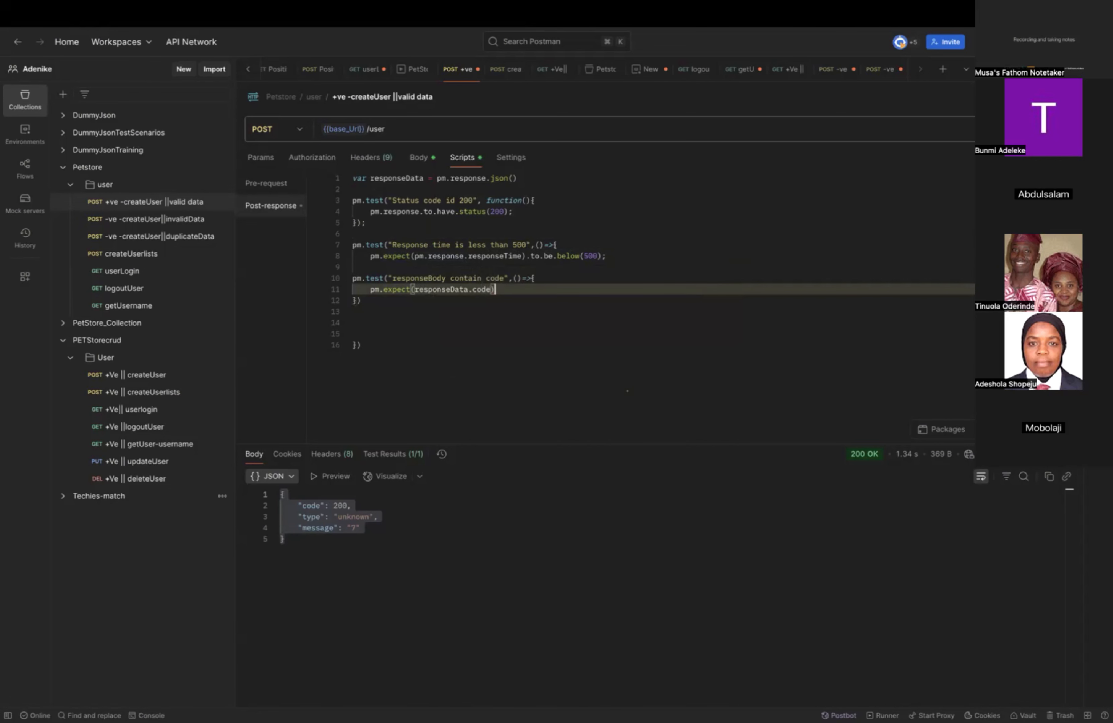
type(".to.i")
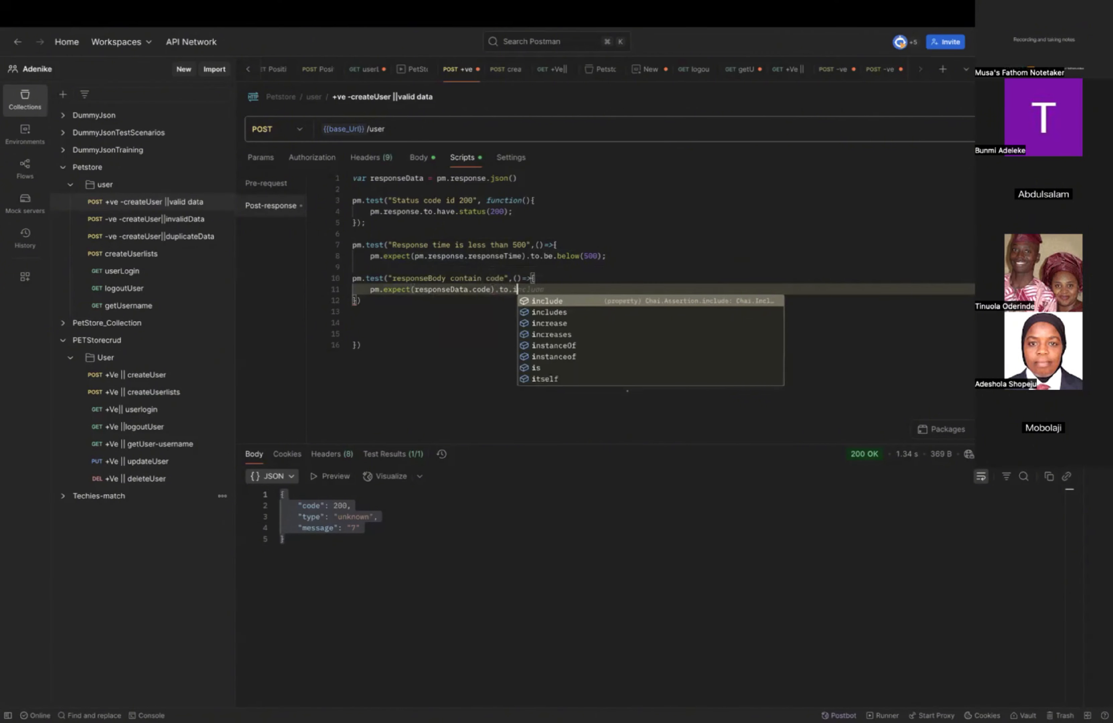
type("nc")
Complete the response code assertion with .to.include.keys("code").
key("Return")
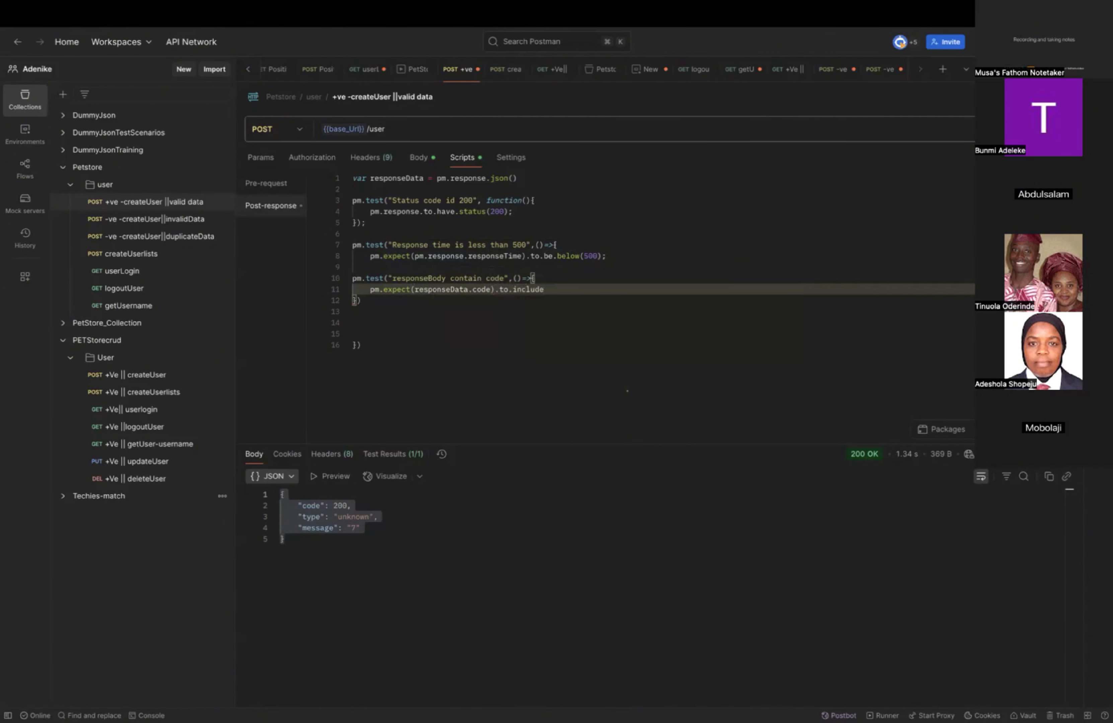
type(".ke")
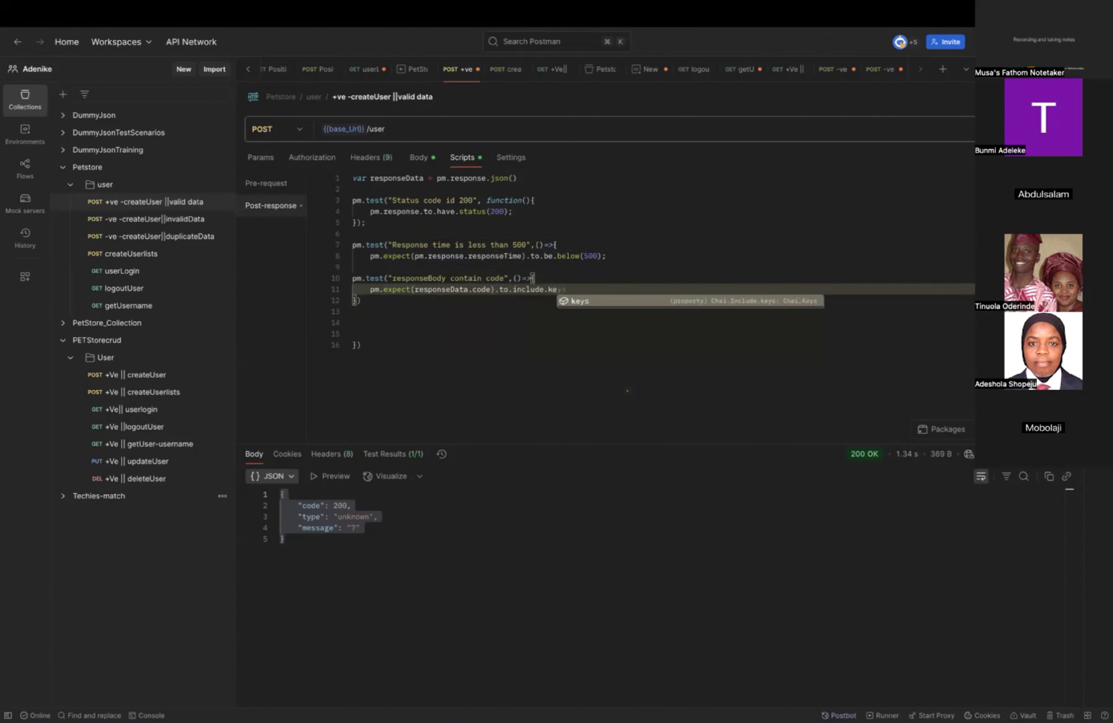
key("Return")
type("(\"")
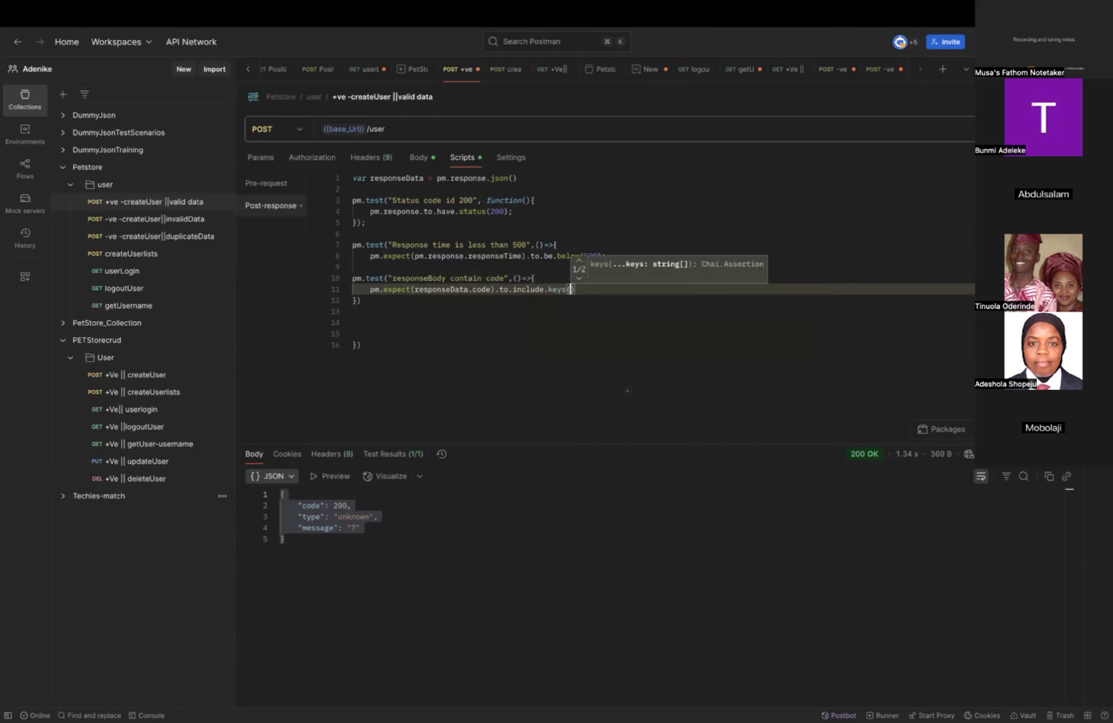
type("code")
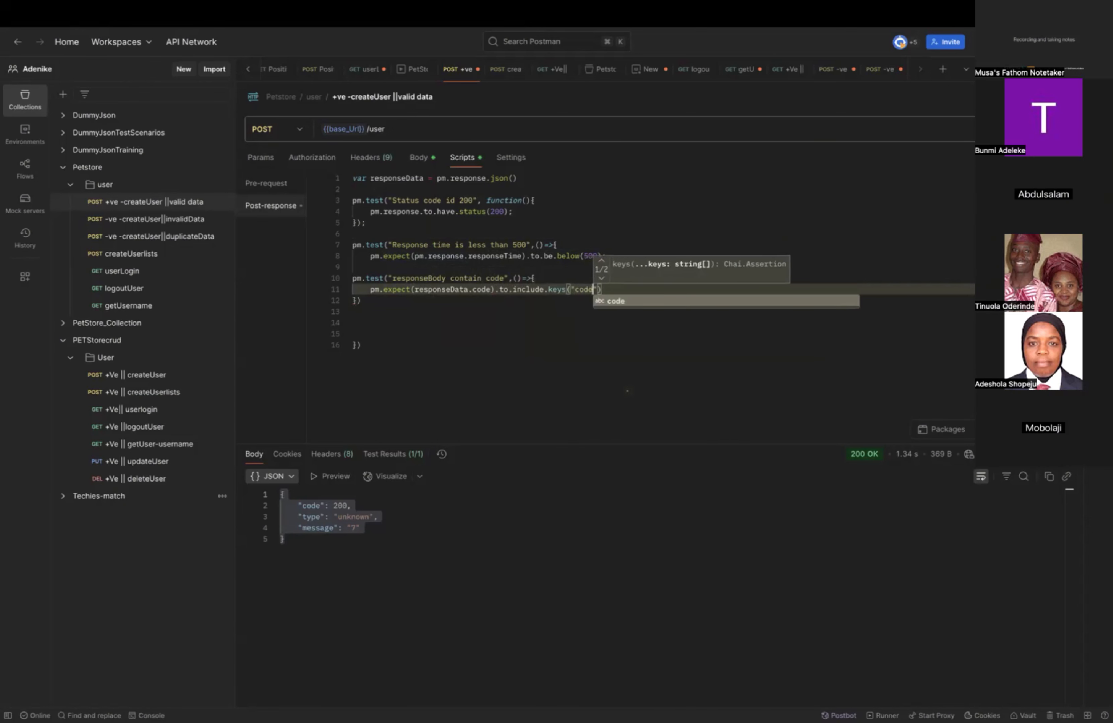
key("Right")
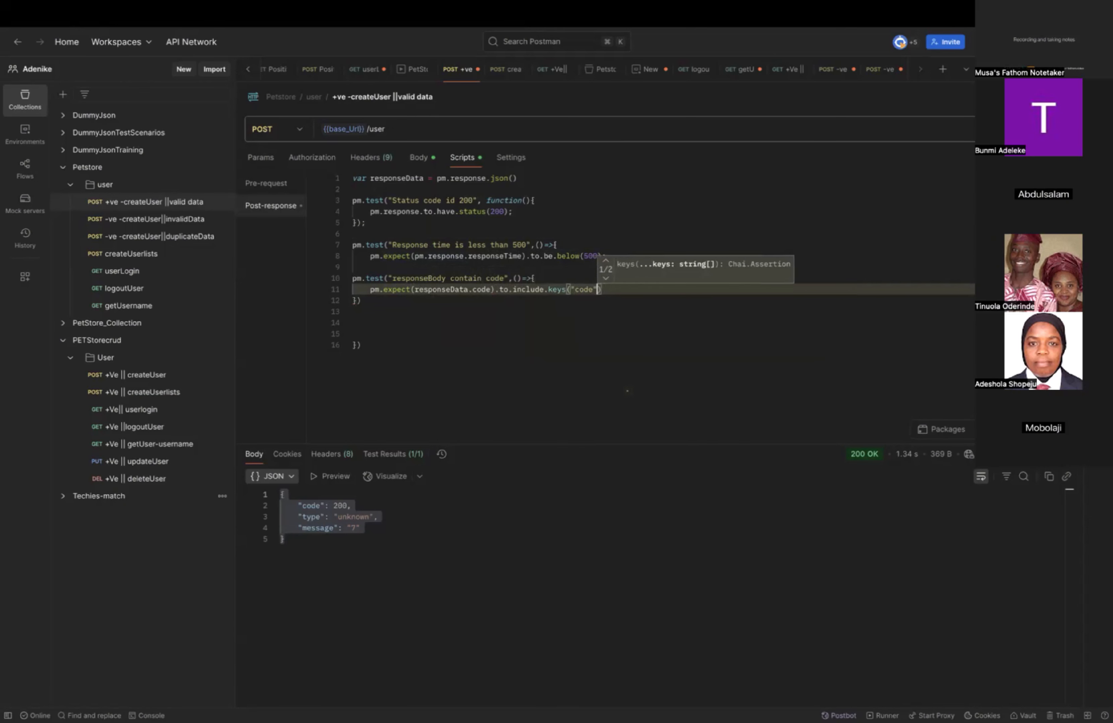
Duplicate the whole "responseBody contain code" test block, placing the copy at line 14.
left_click(494, 354)
left_click(391, 320)
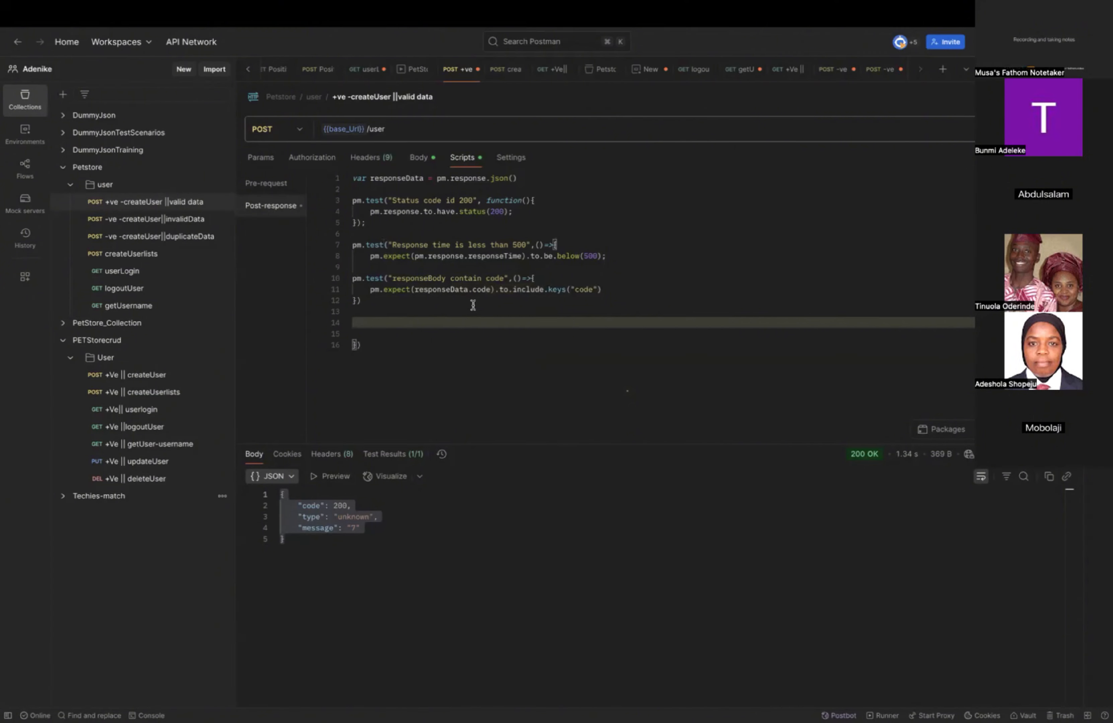
left_click(369, 301)
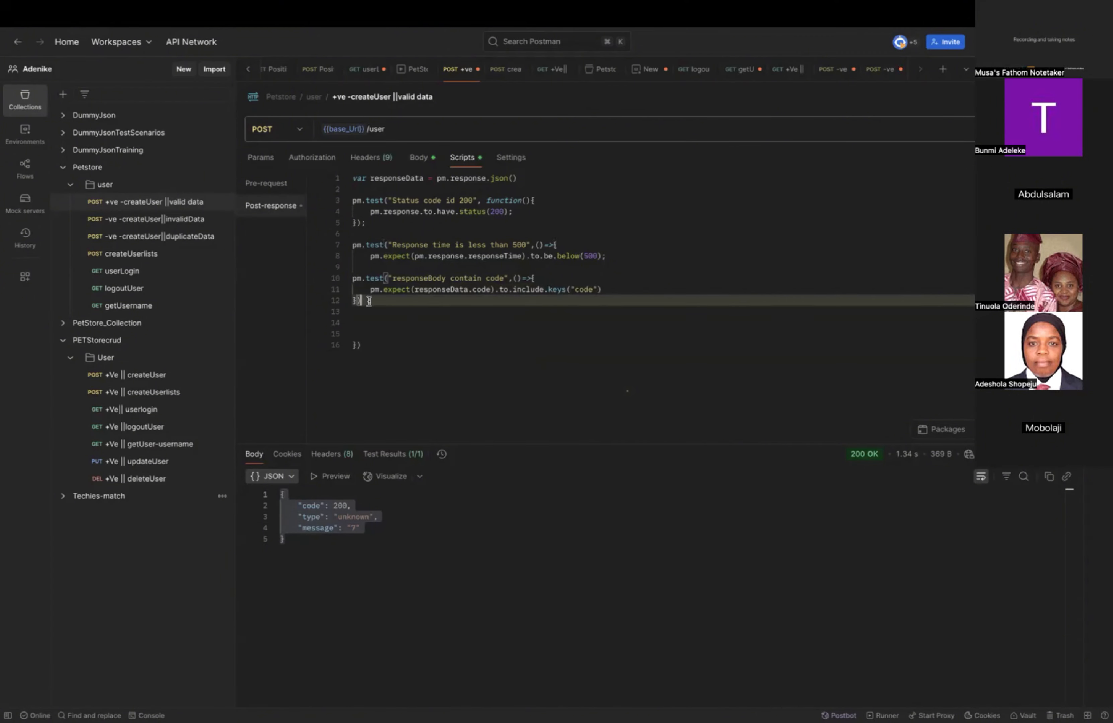
left_click_drag(369, 302, 352, 278)
key("super+c")
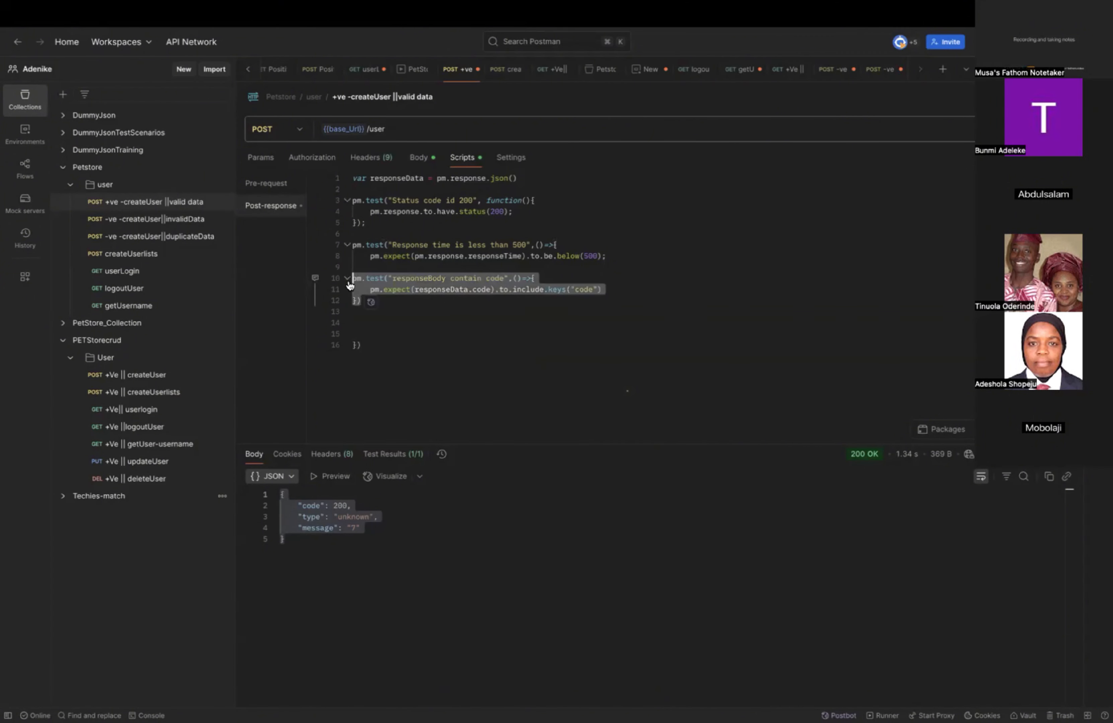
left_click(354, 320)
key("super+v")
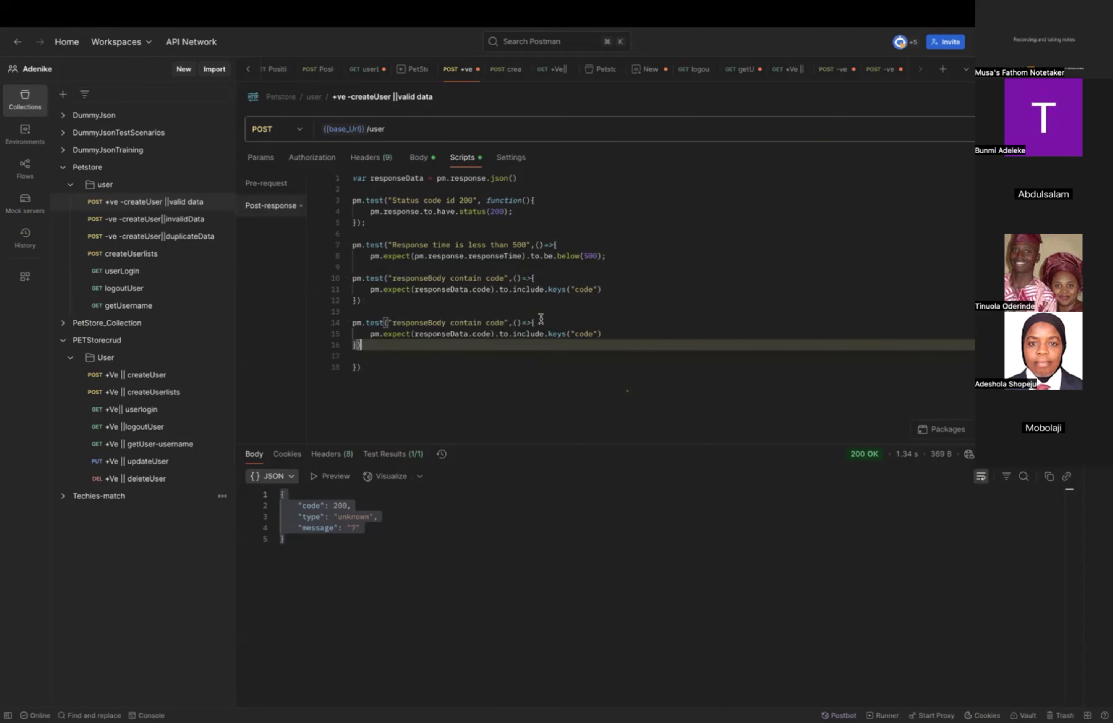
Change the value checked in the copied test at line 14 to responseData.type.
left_click(487, 333)
double_click(484, 333)
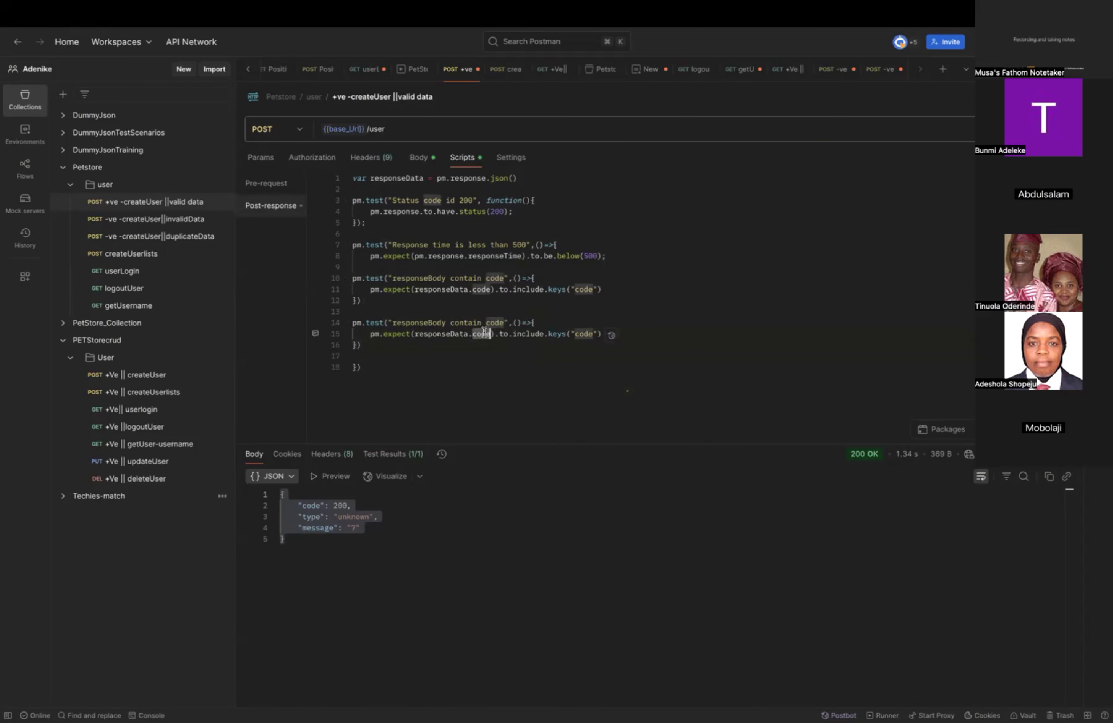
type("type")
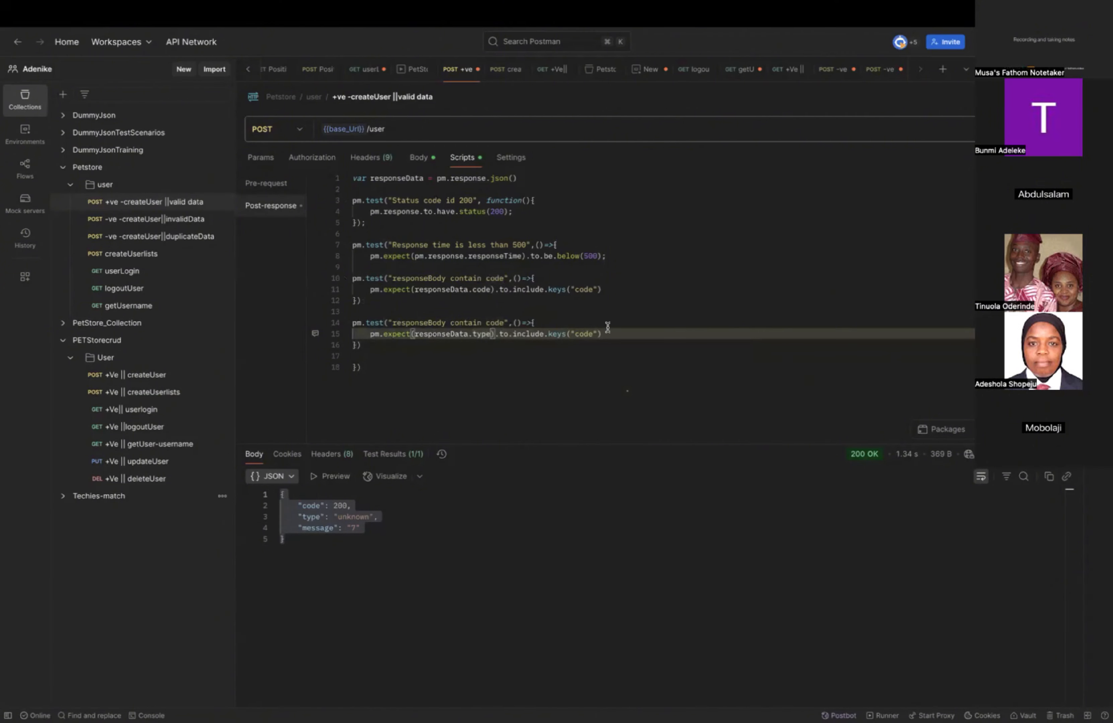
Replace the copied test's keys("code") check with property("type").
left_click(565, 335)
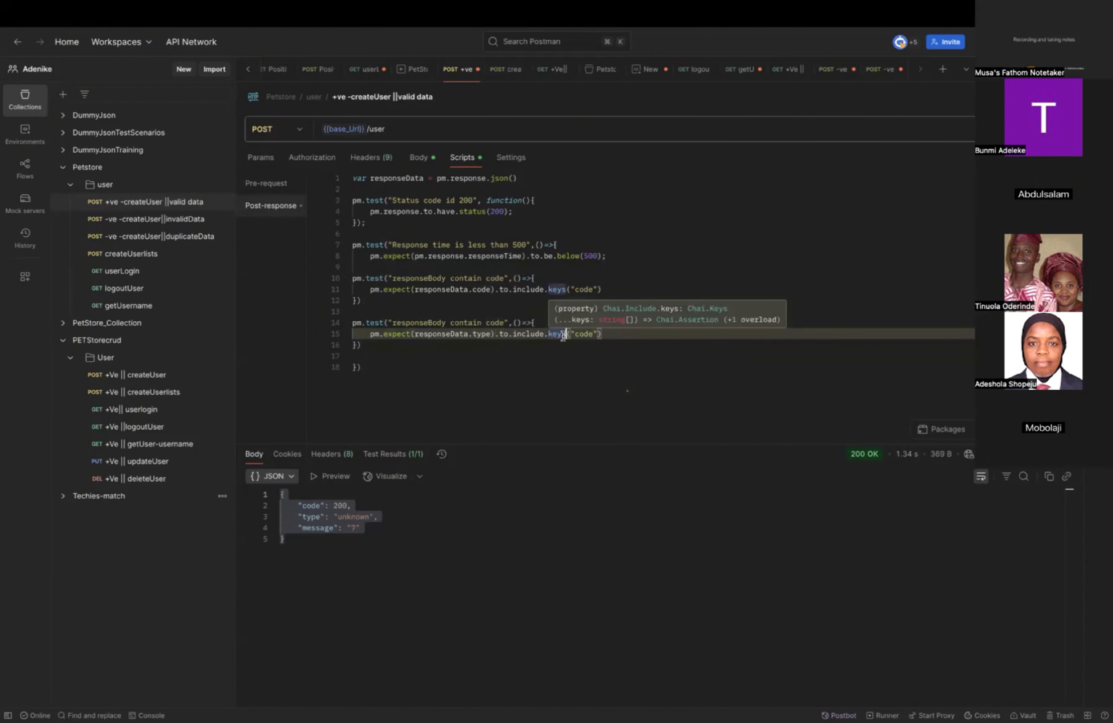
key("BackSpace")
key("BackSpace")
key("BackSpace")
key("BackSpace")
type("prop")
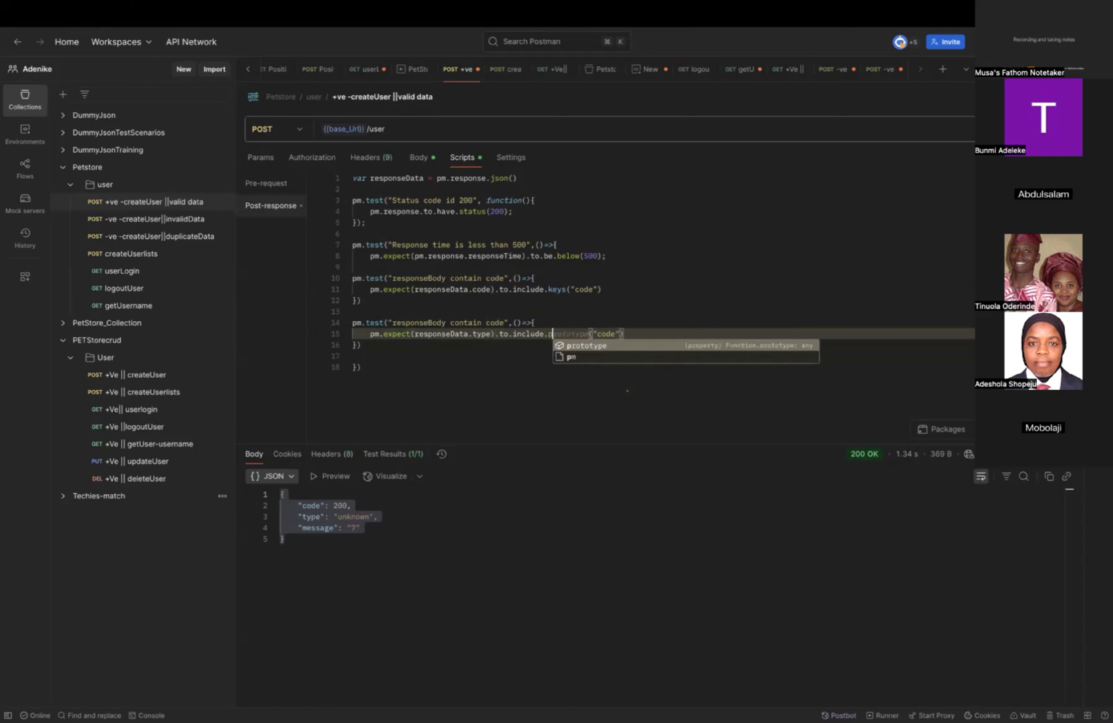
type("ert")
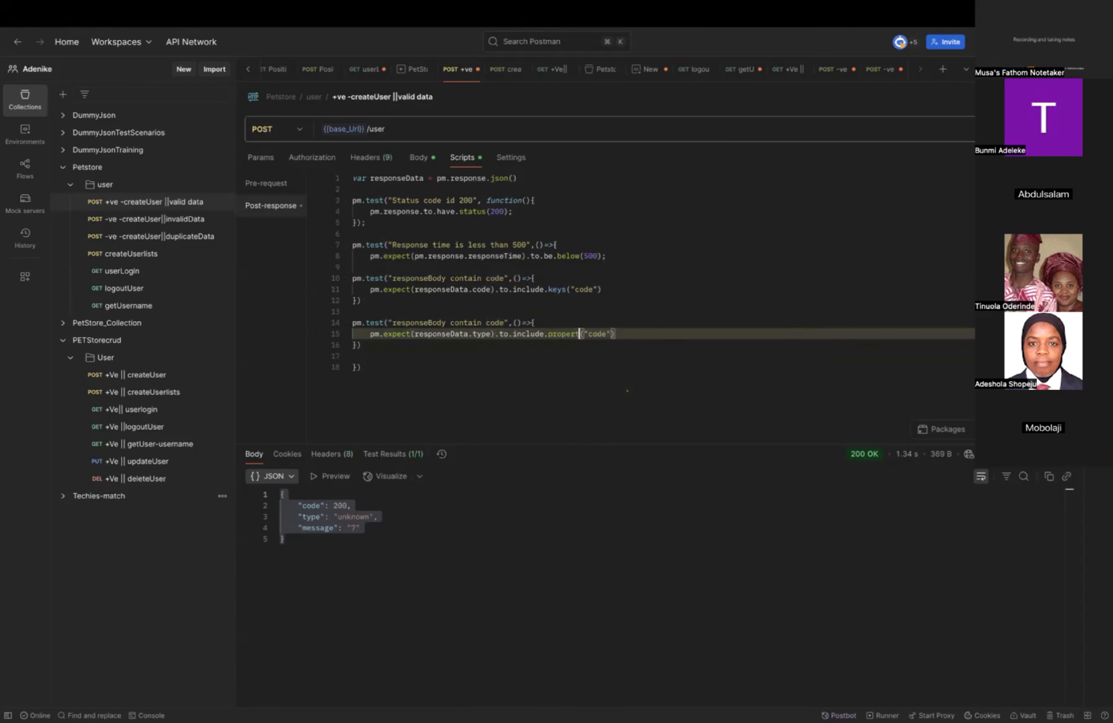
type("y")
double_click(602, 334)
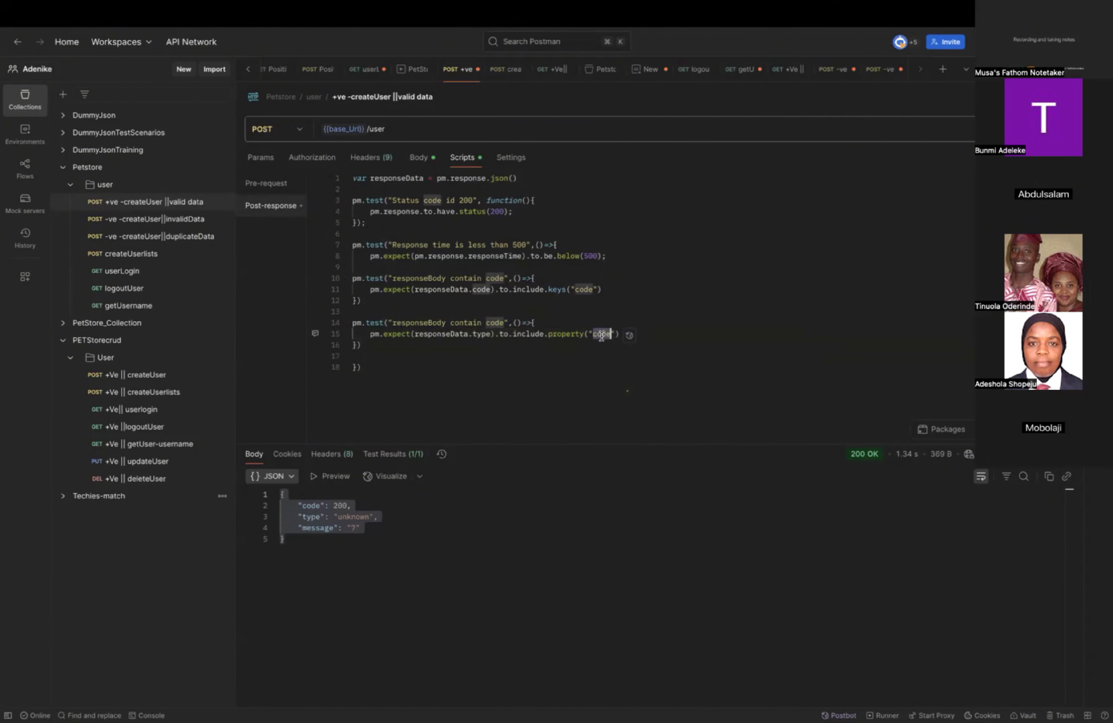
type("type")
left_click(739, 288)
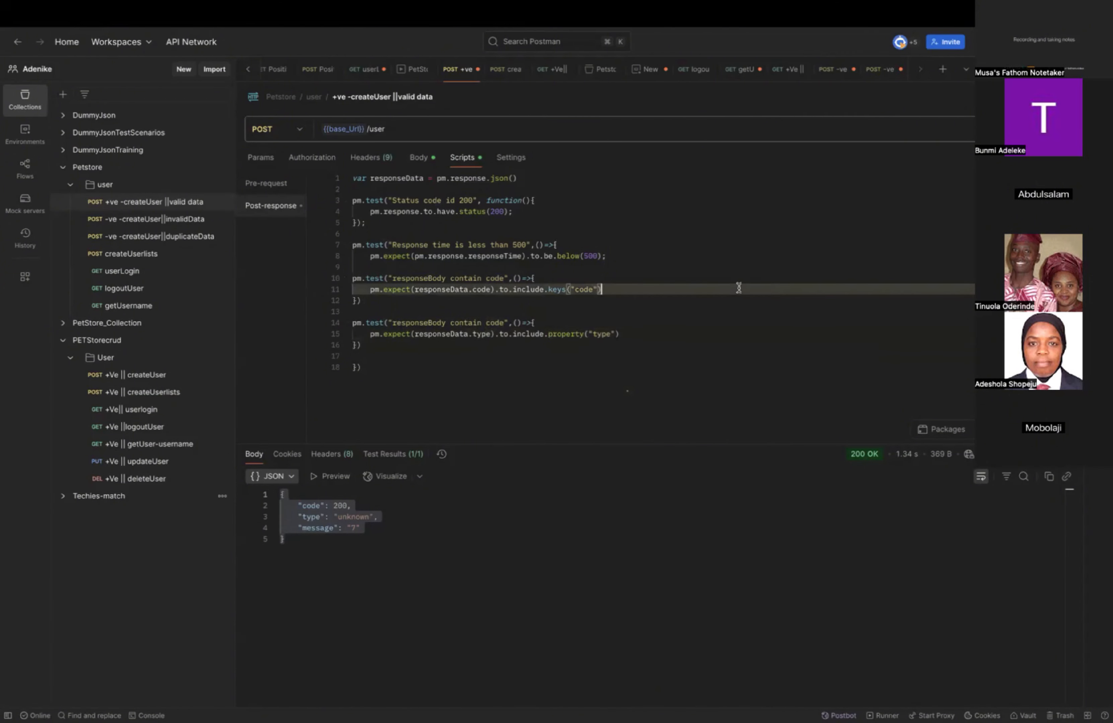
left_click(368, 357)
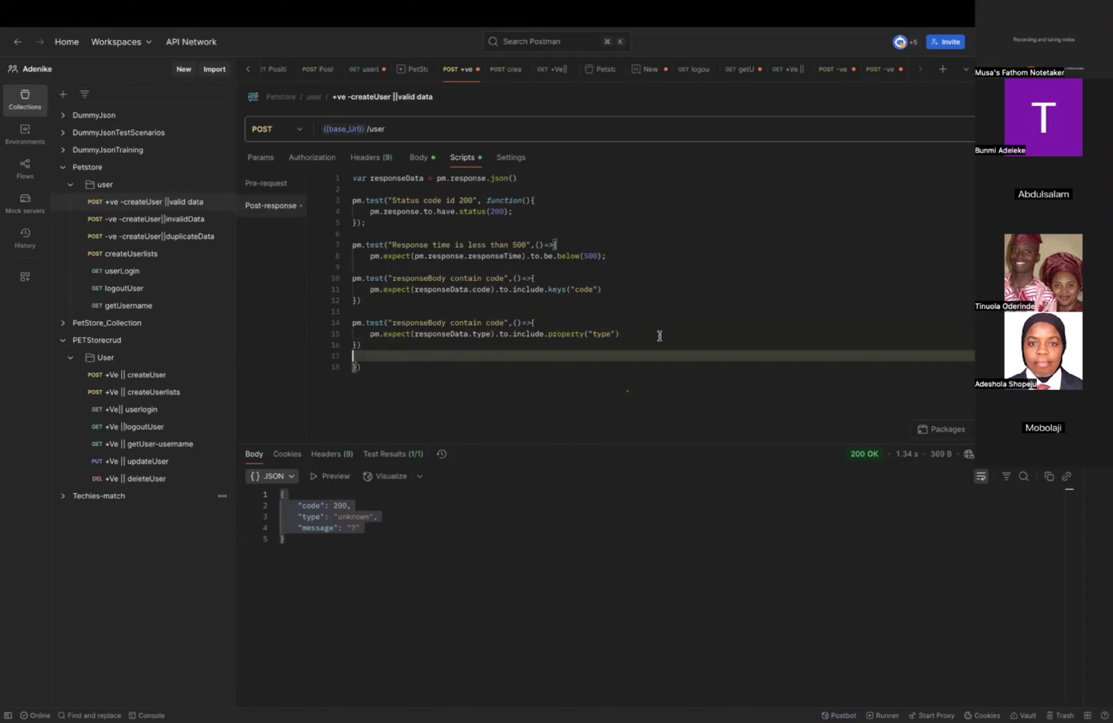
left_click(630, 334)
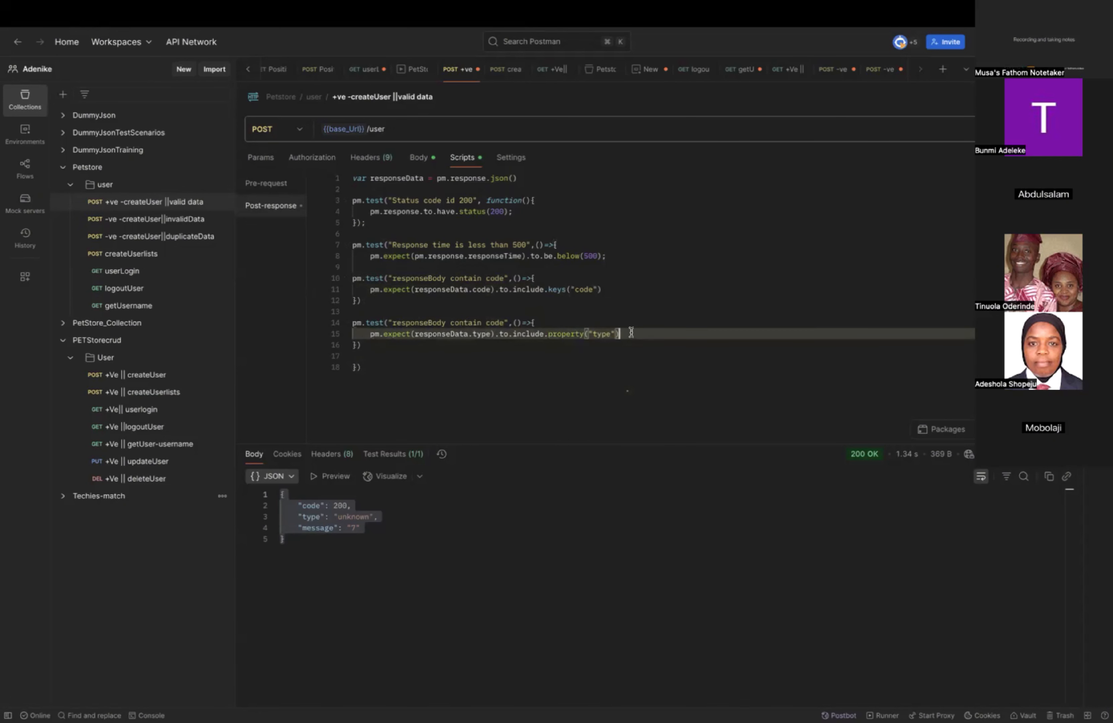
key("Return")
type("//")
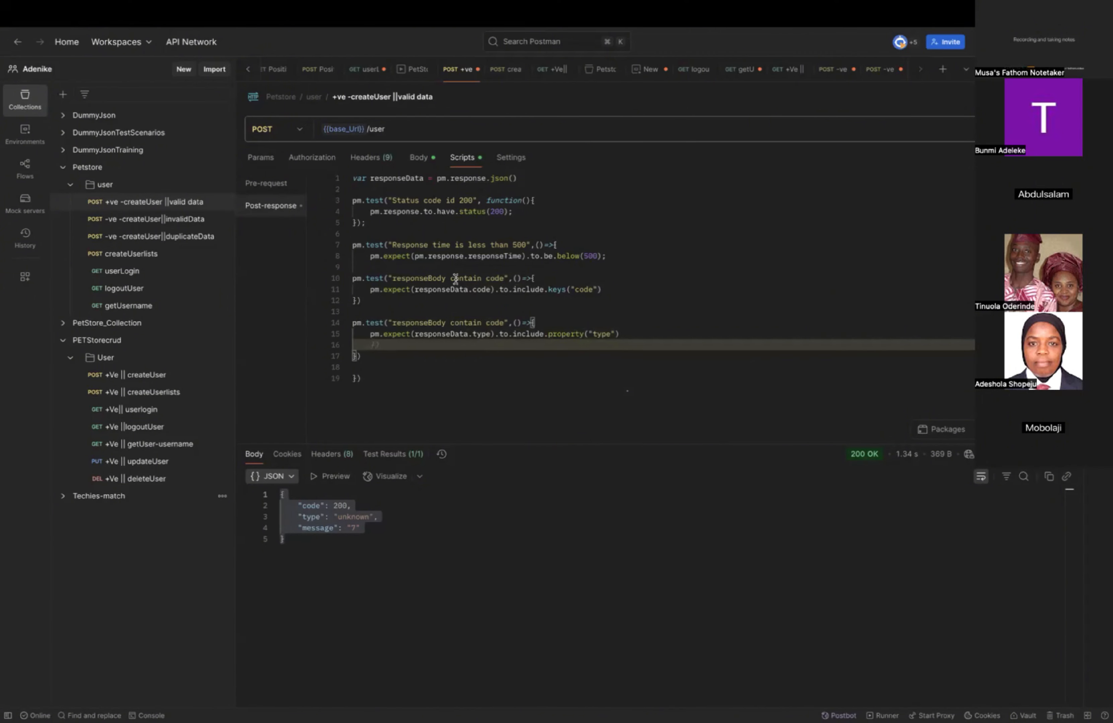
Duplicate the responseData.type test block, placing the copy at line 19 with blank lines around it.
left_click(368, 355)
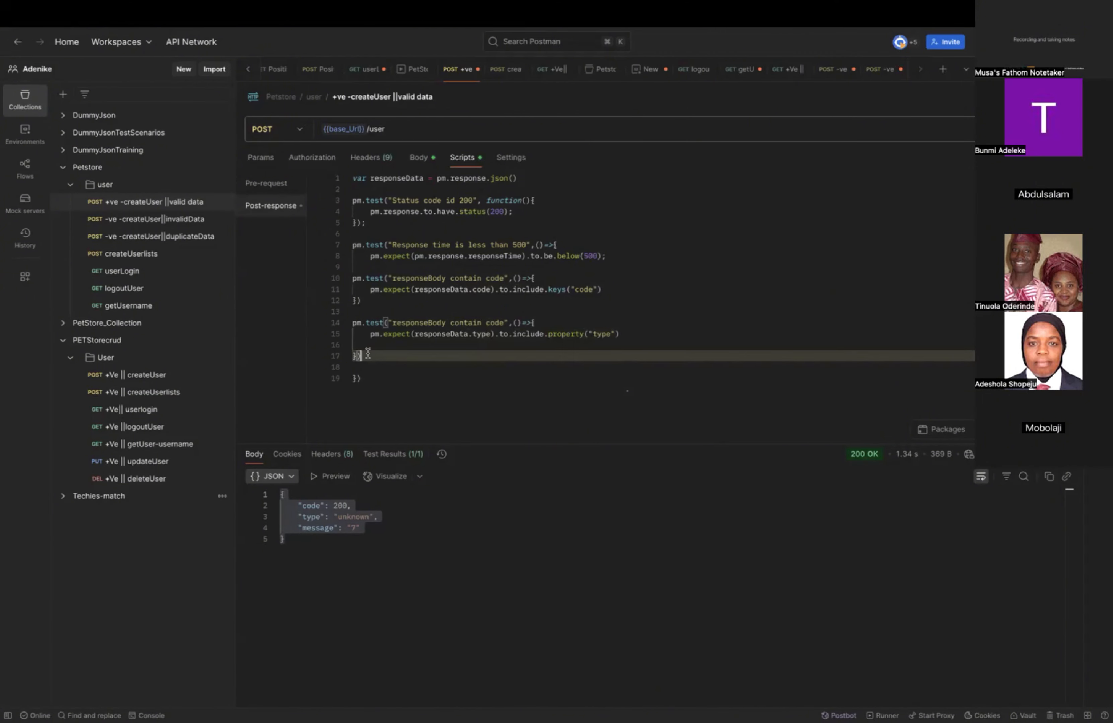
left_click_drag(367, 355, 348, 322)
key("super+c")
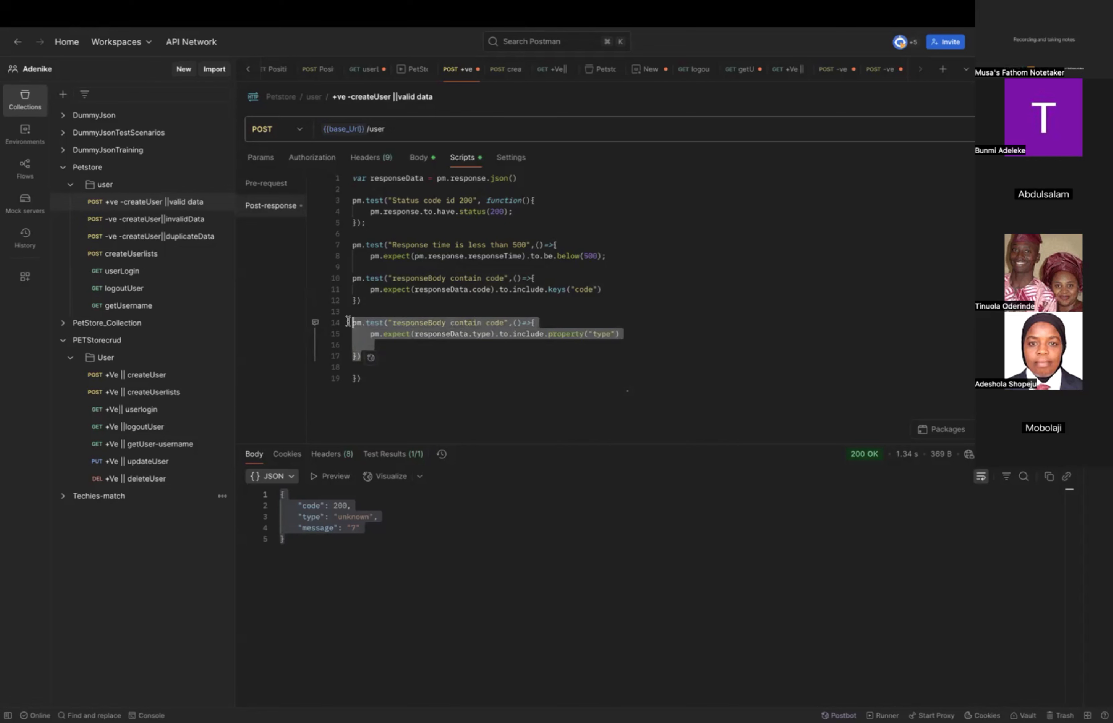
left_click(395, 364)
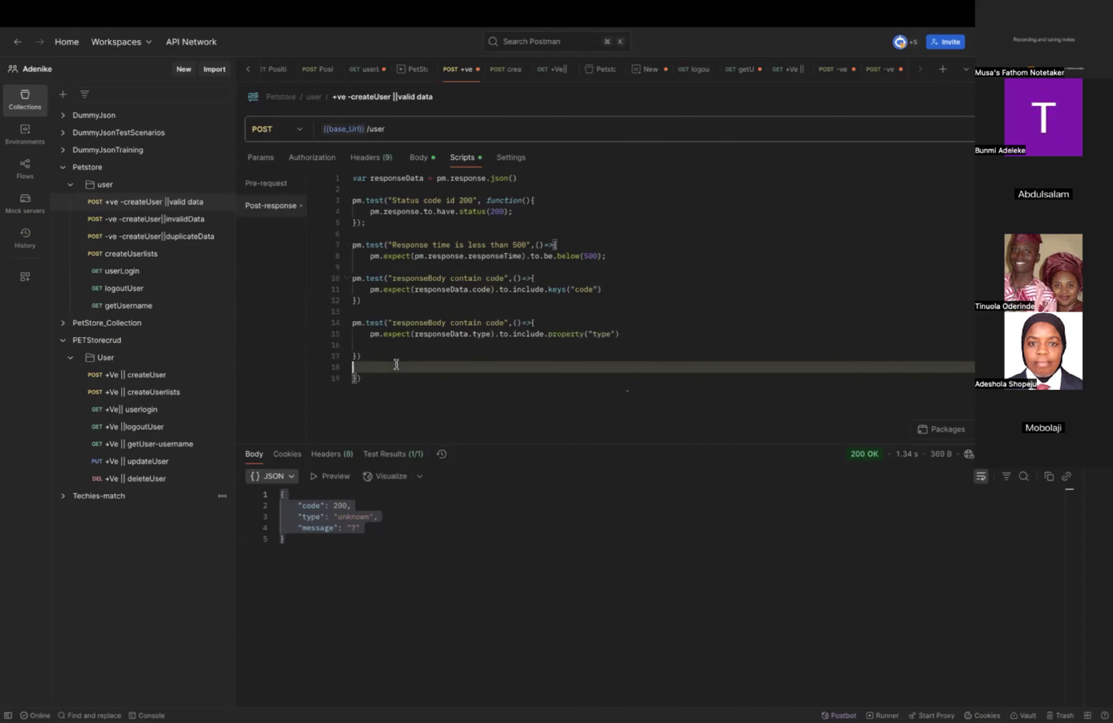
key("Return")
key("Return")
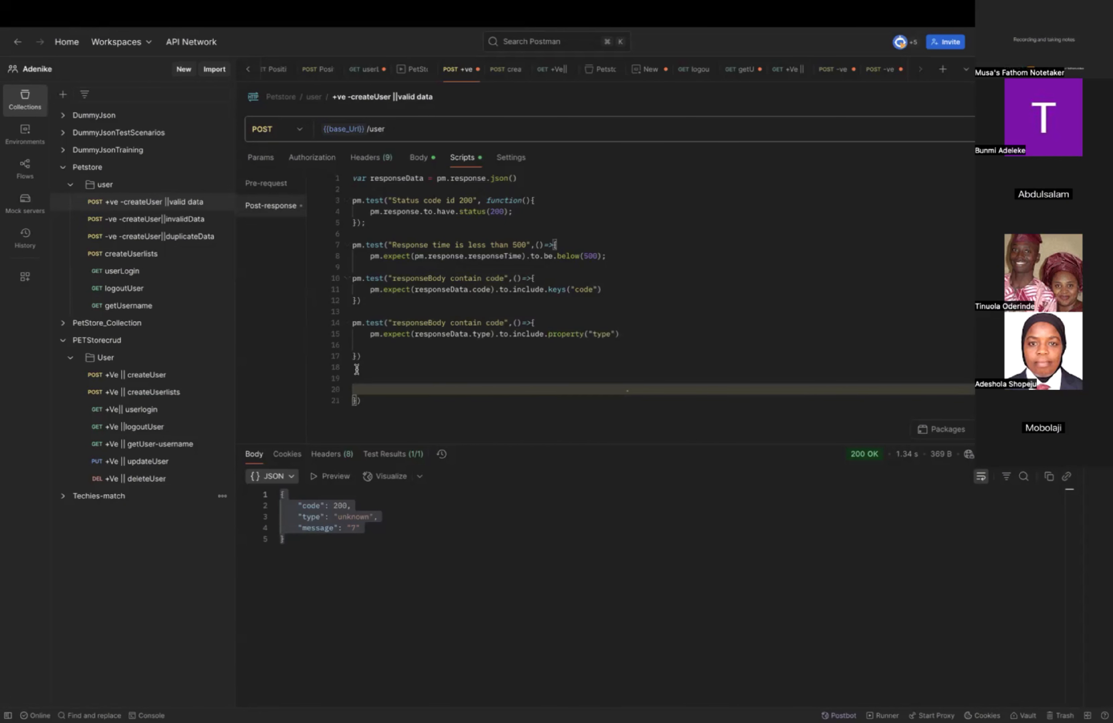
left_click(358, 374)
key("super+v")
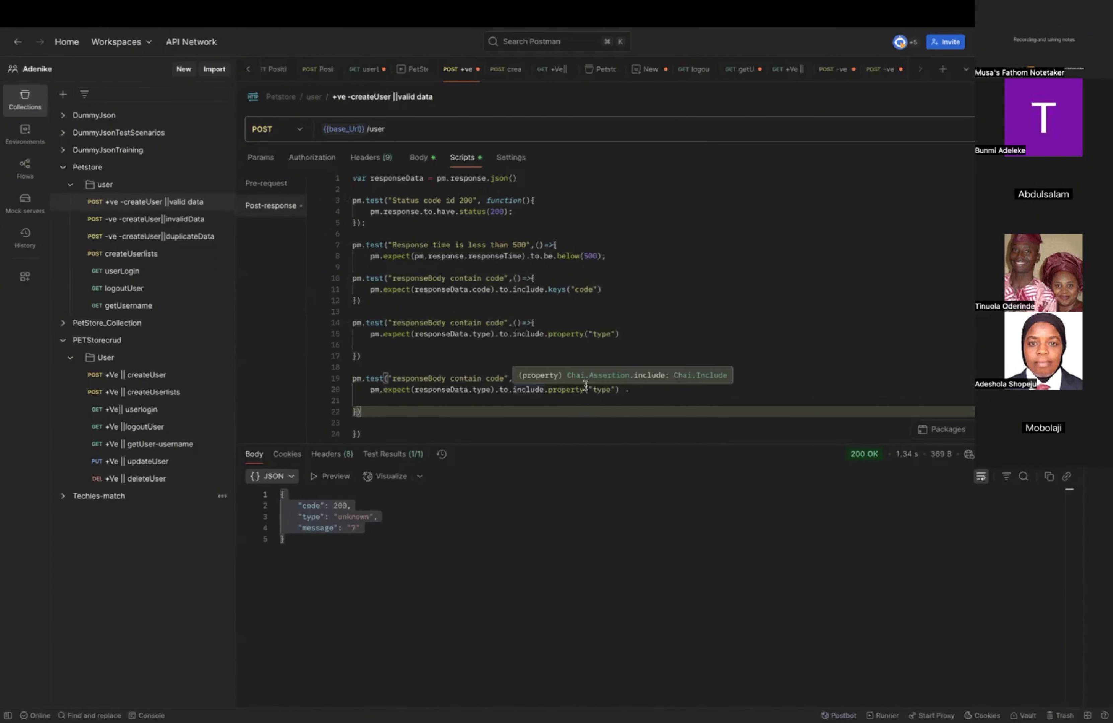
Set the property name checked in the test at line 19 to "message".
double_click(601, 390)
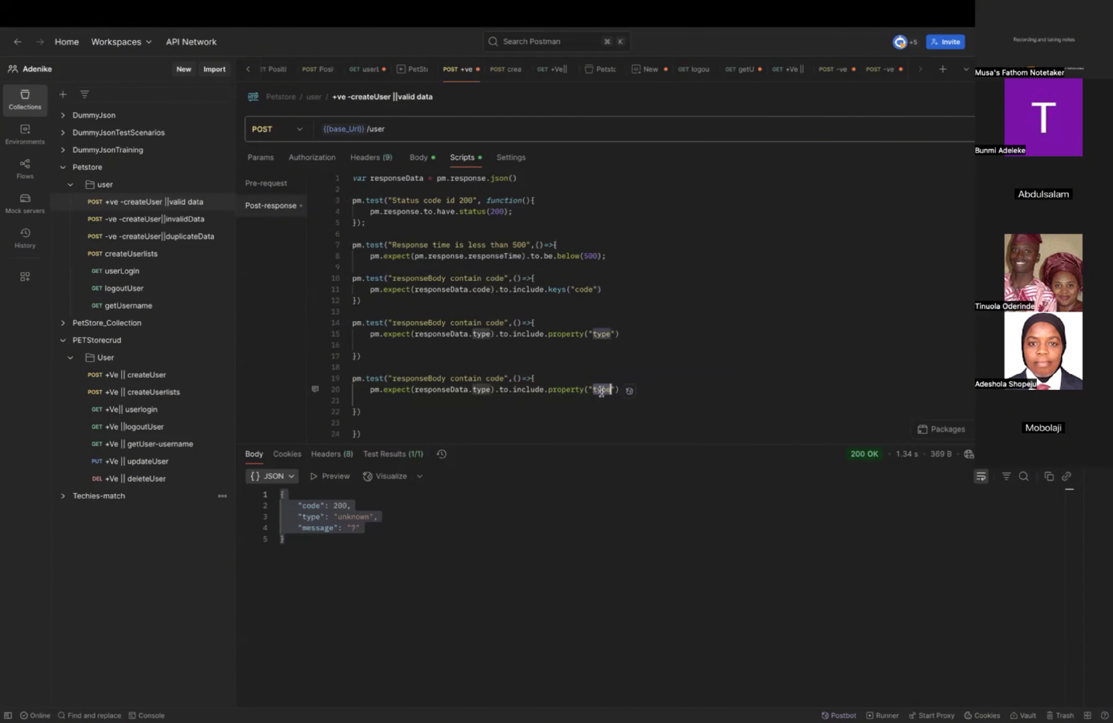
type("mess")
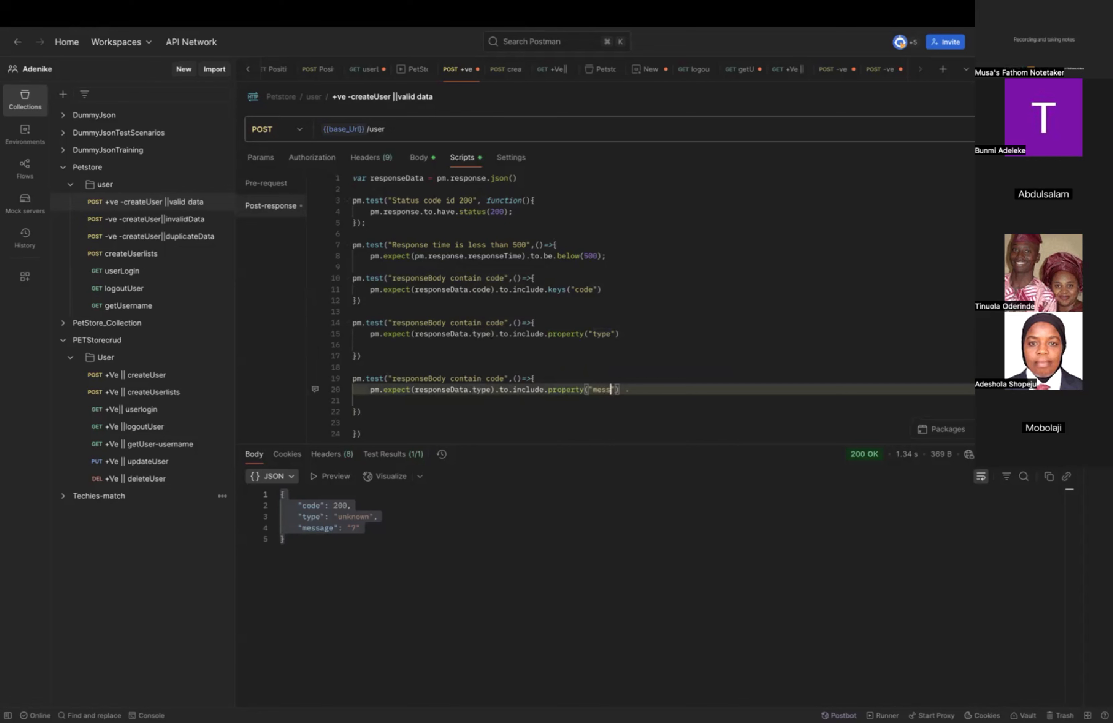
type("age")
Retitle the tests at lines 14 and 19 as "responseBody contain type" and "responseBody contain message".
double_click(494, 323)
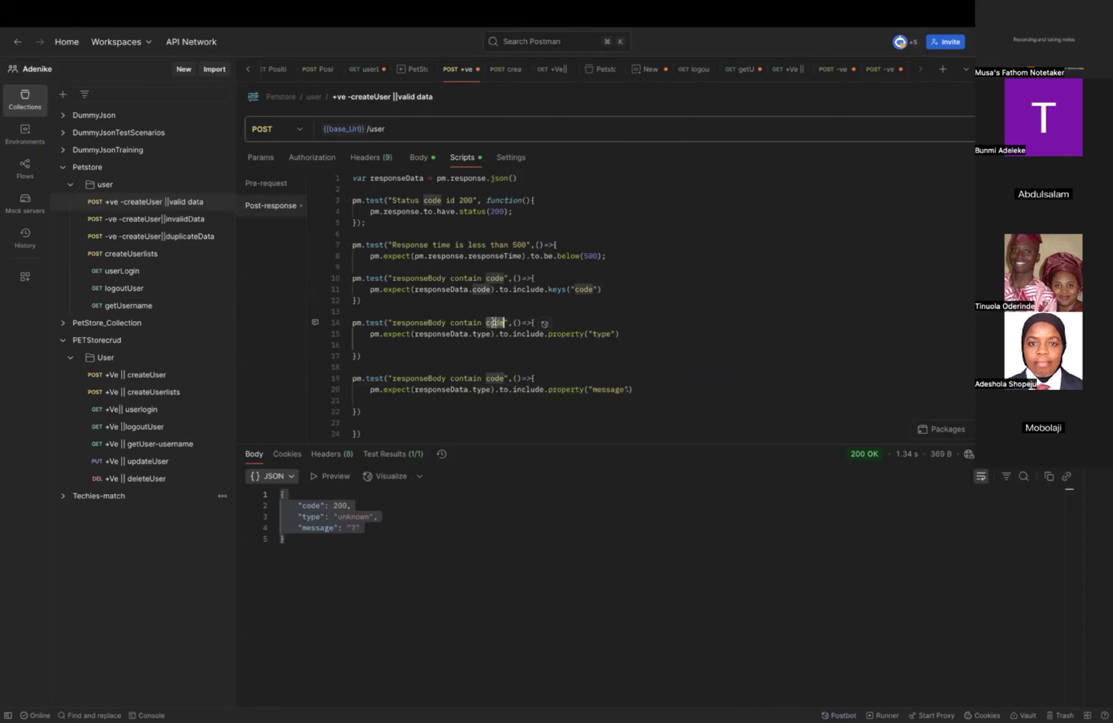
type("type")
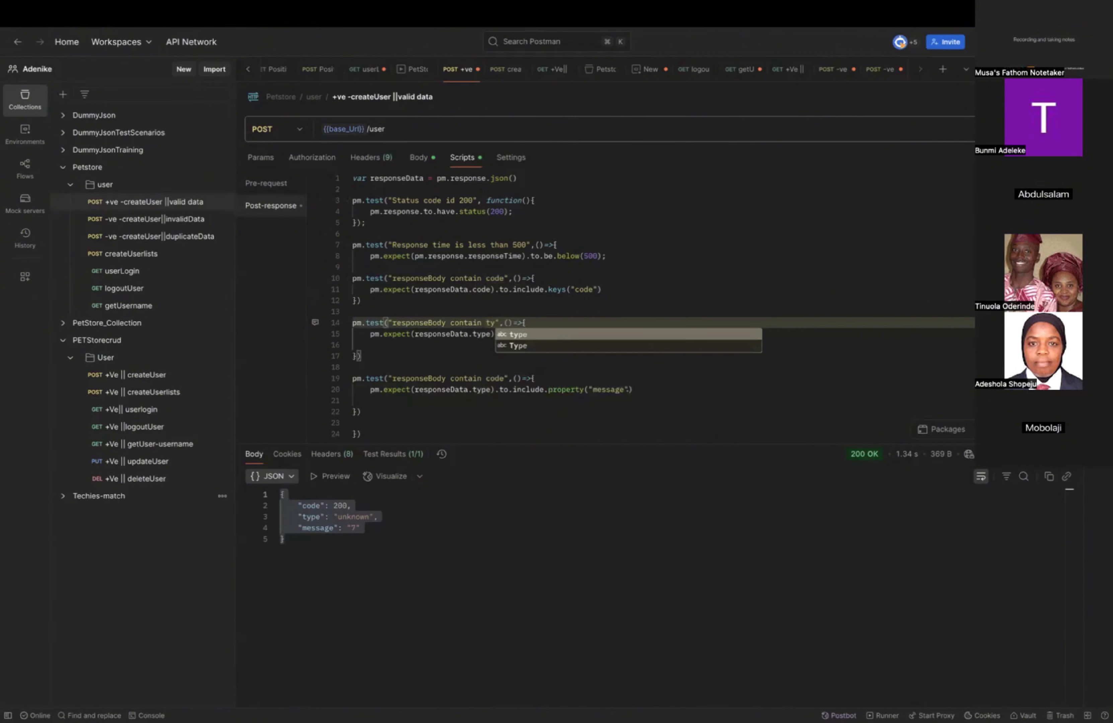
double_click(494, 379)
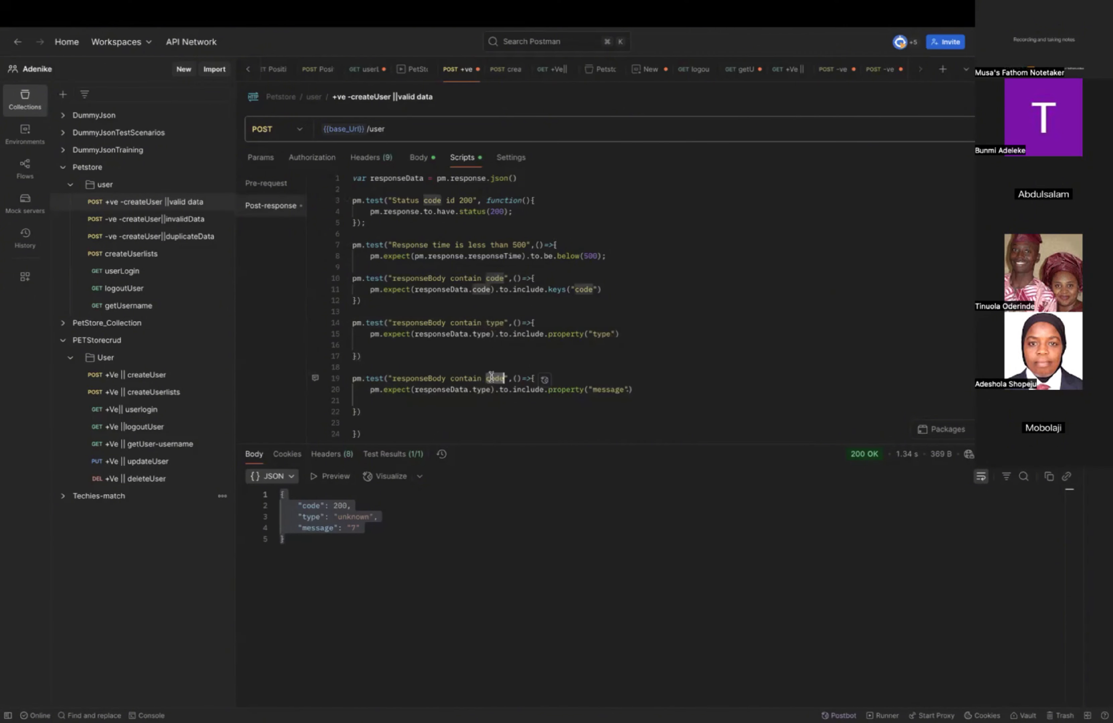
type("message")
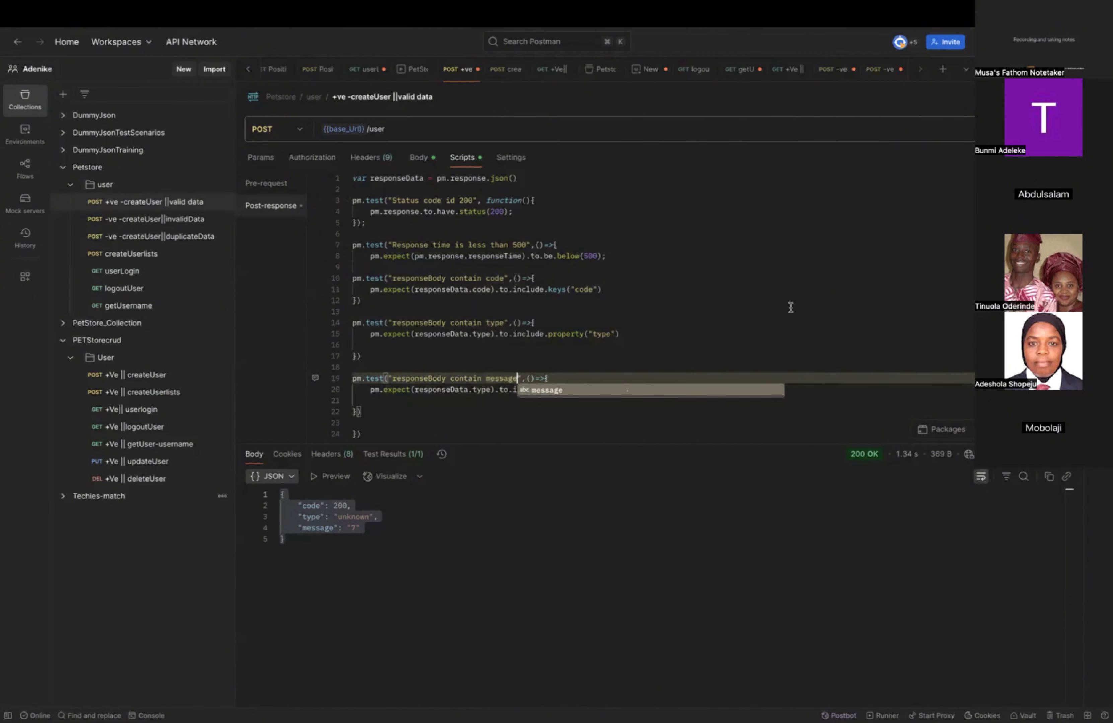
left_click(805, 303)
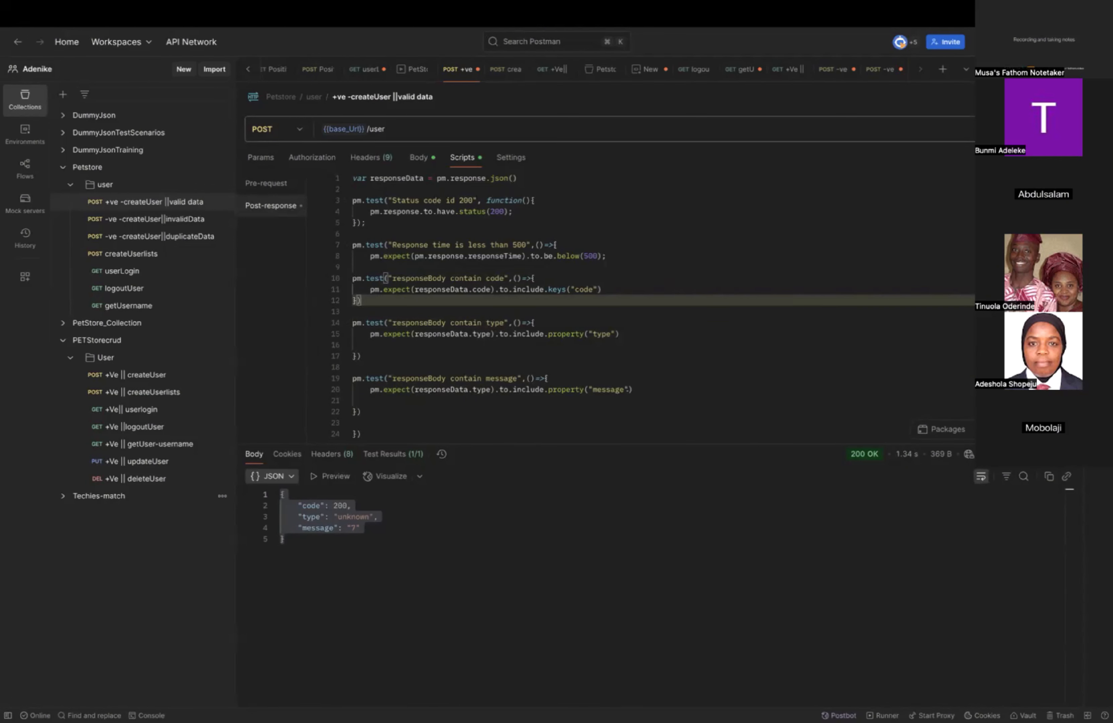
Save and send the createUser valid-data request, add a blank line before the response time test, and open the test results.
key("super+s")
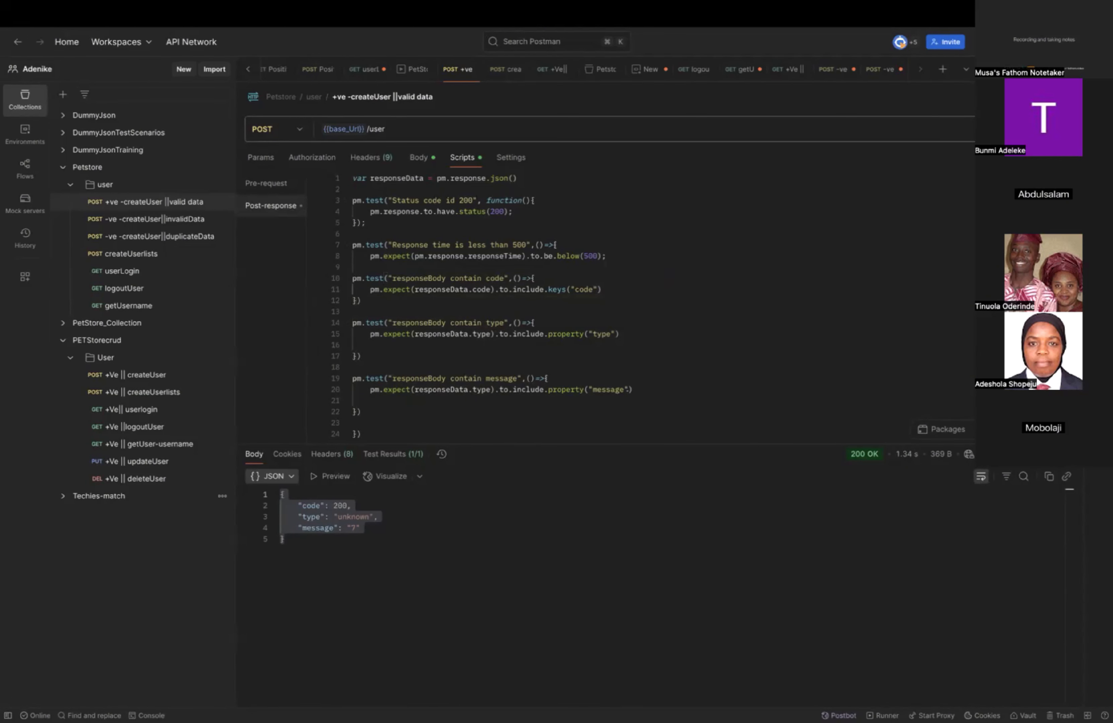
key("super+Return")
left_click(381, 230)
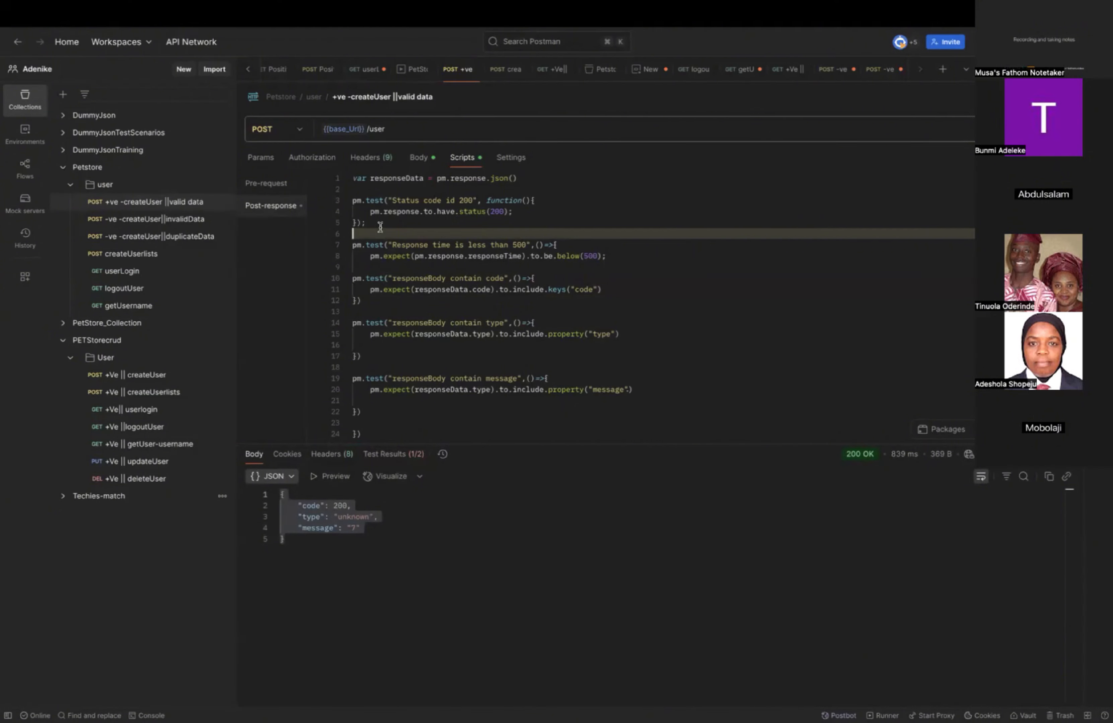
key("Return")
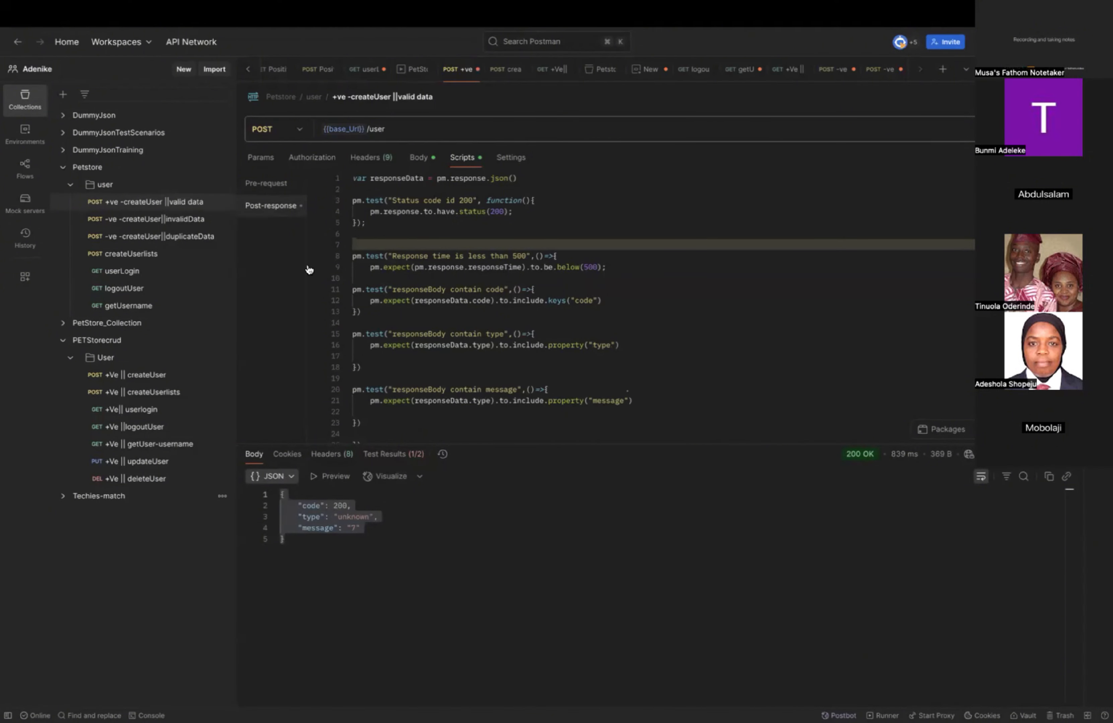
left_click(407, 458)
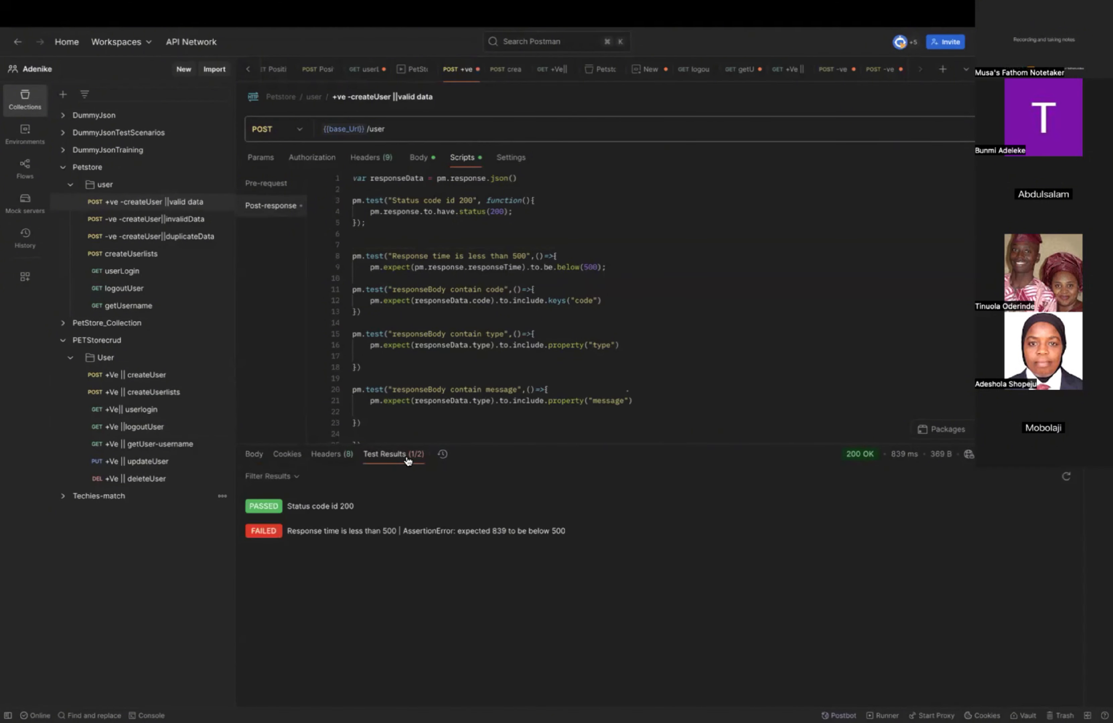
Save the edited request and resend it twice to rerun the post-response tests.
left_click(983, 97)
left_click(1035, 130)
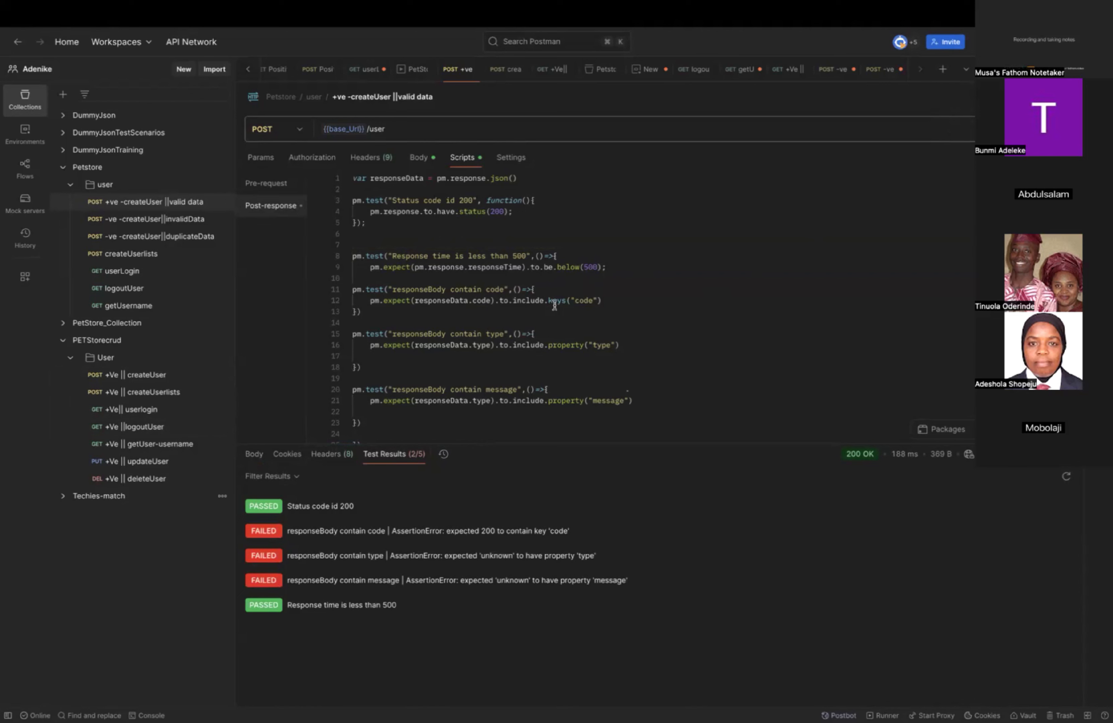
left_click(1039, 129)
Insert a space between the arrow and the opening brace of the "responseBody contain code" test.
mouse_move(566, 297)
left_click(531, 290)
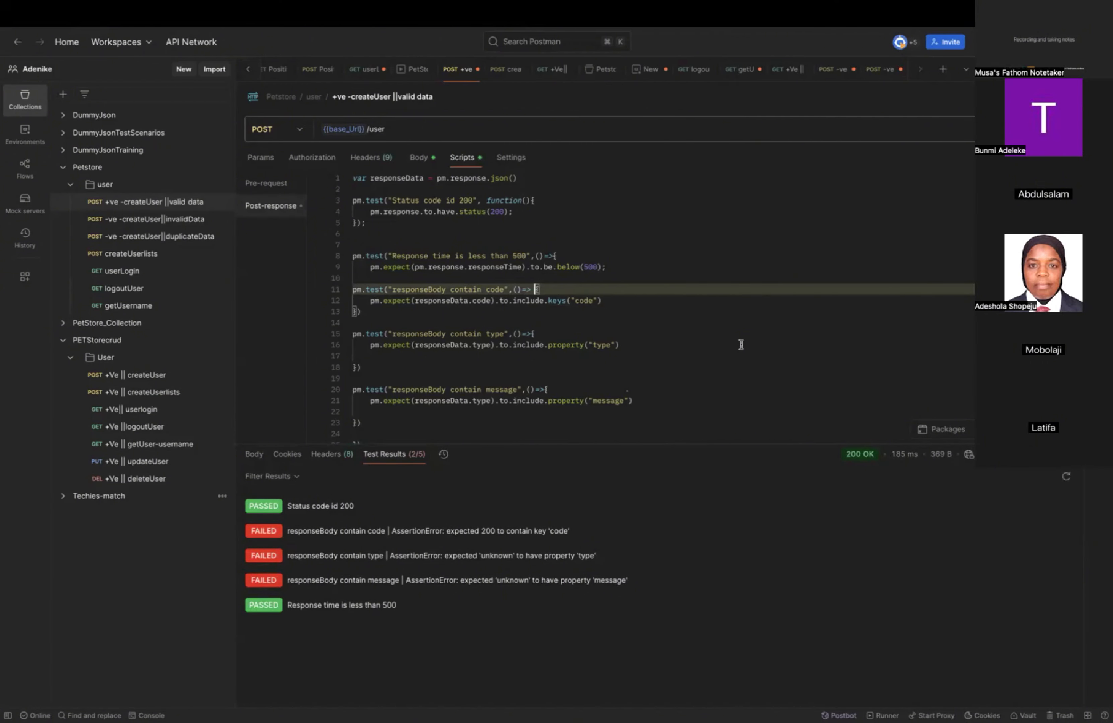
Comment out lines 8 to 25, from the response time test through the last closing brace.
left_click(375, 421)
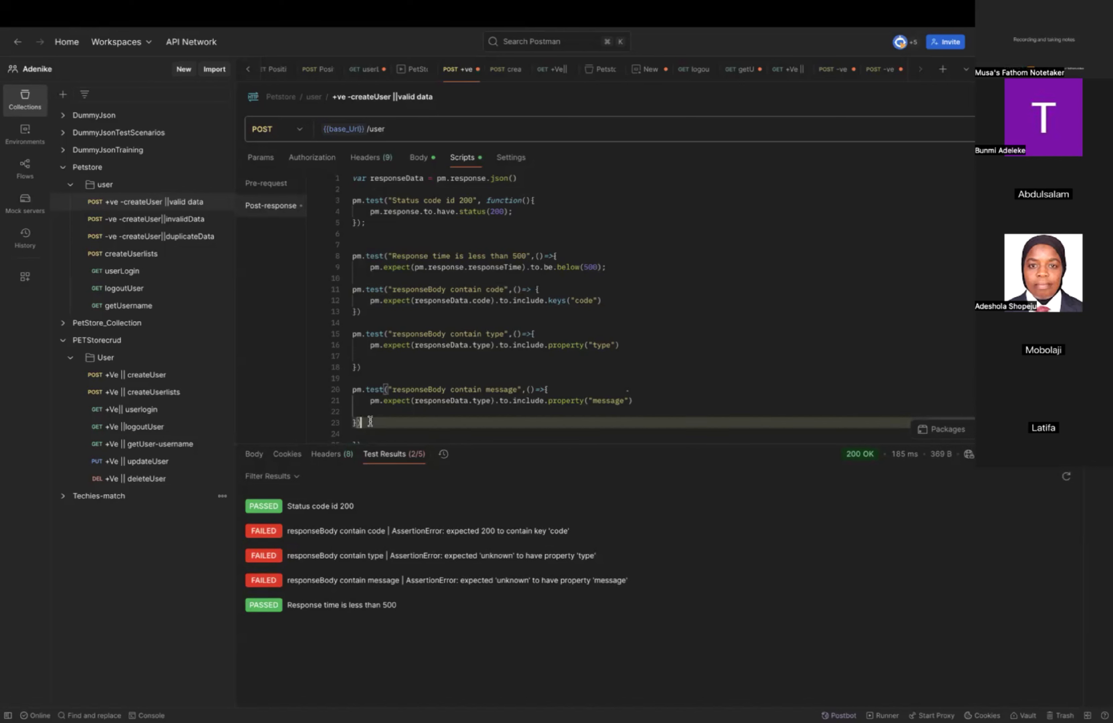
scroll(380, 421, "down", 1)
left_click_drag(376, 418, 350, 254)
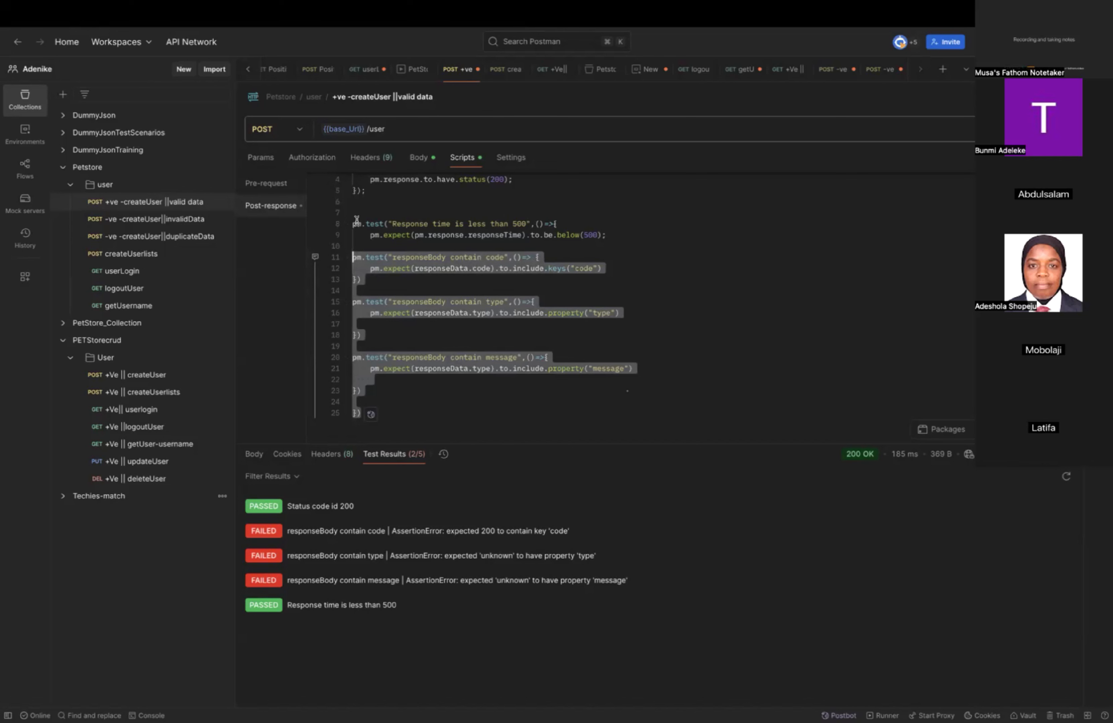
left_click(682, 280)
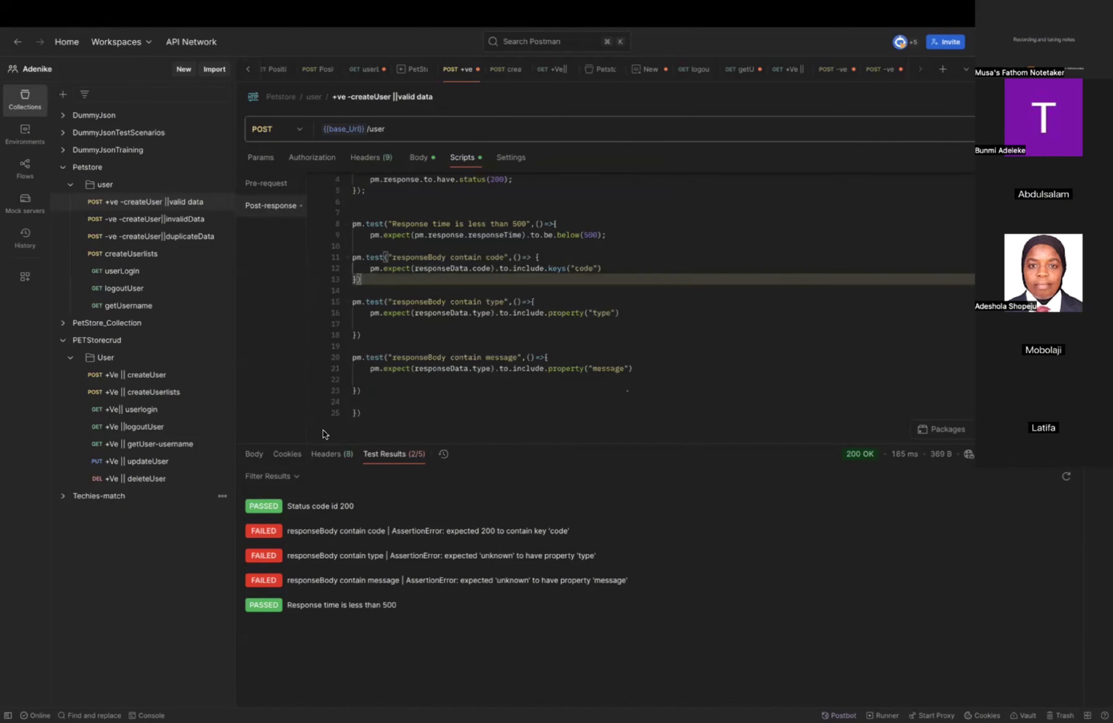
left_click(362, 400)
left_click_drag(361, 401, 350, 224)
key("super+slash")
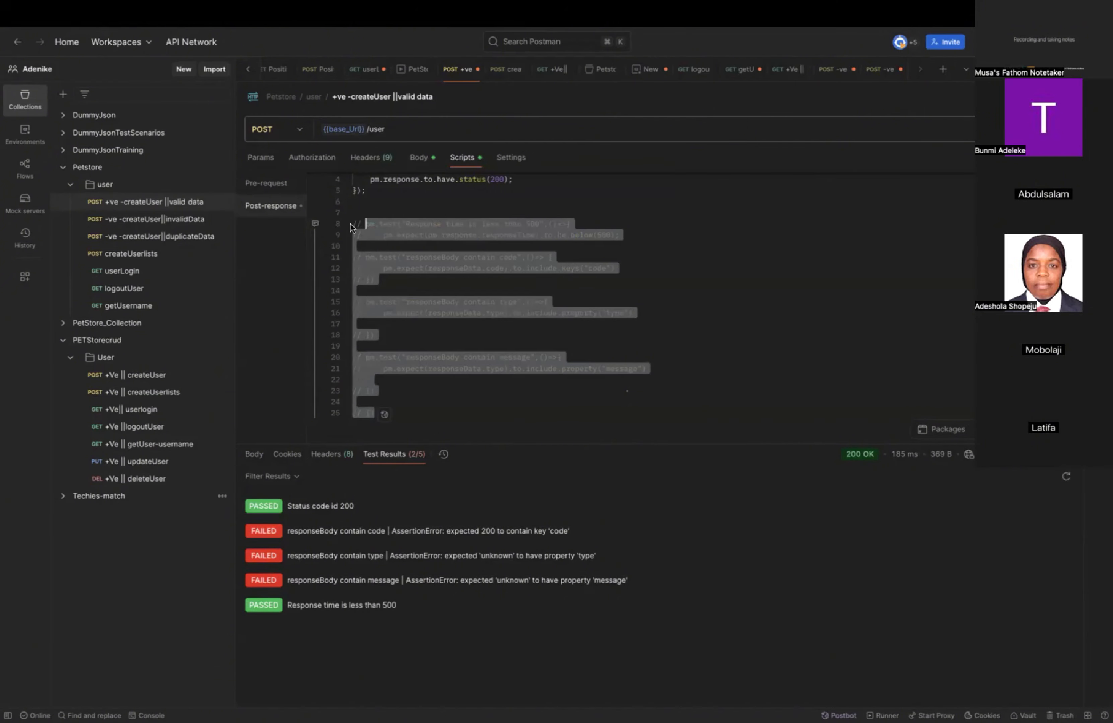
Display the JSON response body to examine its code, type and message fields.
scroll(757, 259, "up", 2)
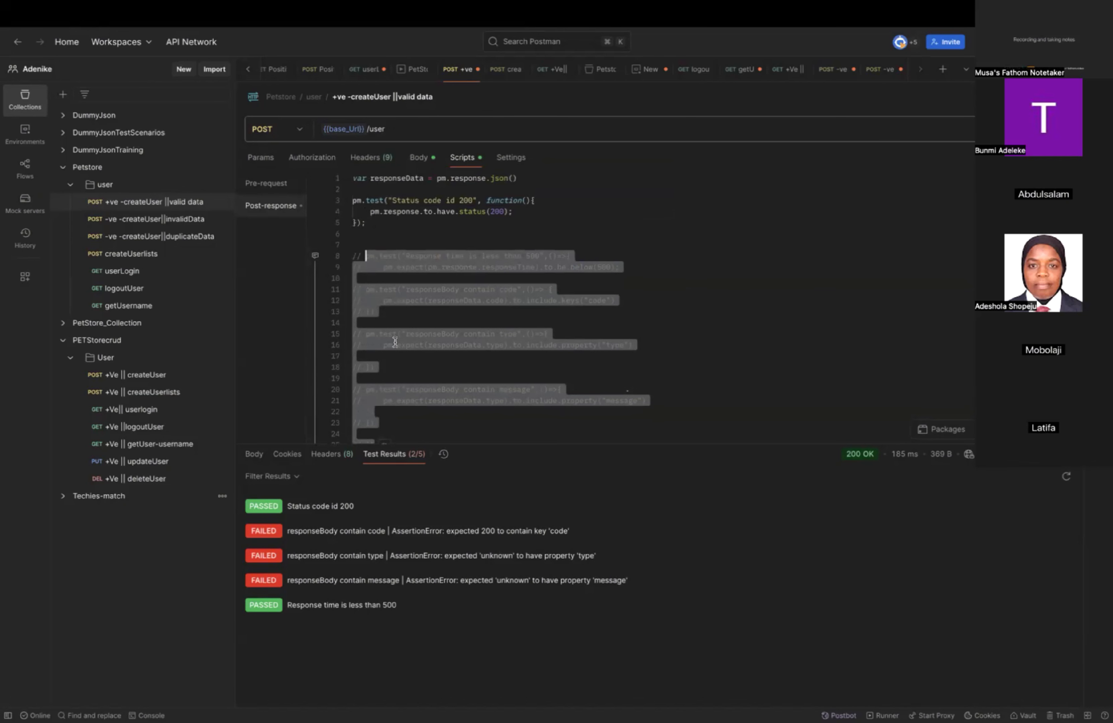
left_click(255, 456)
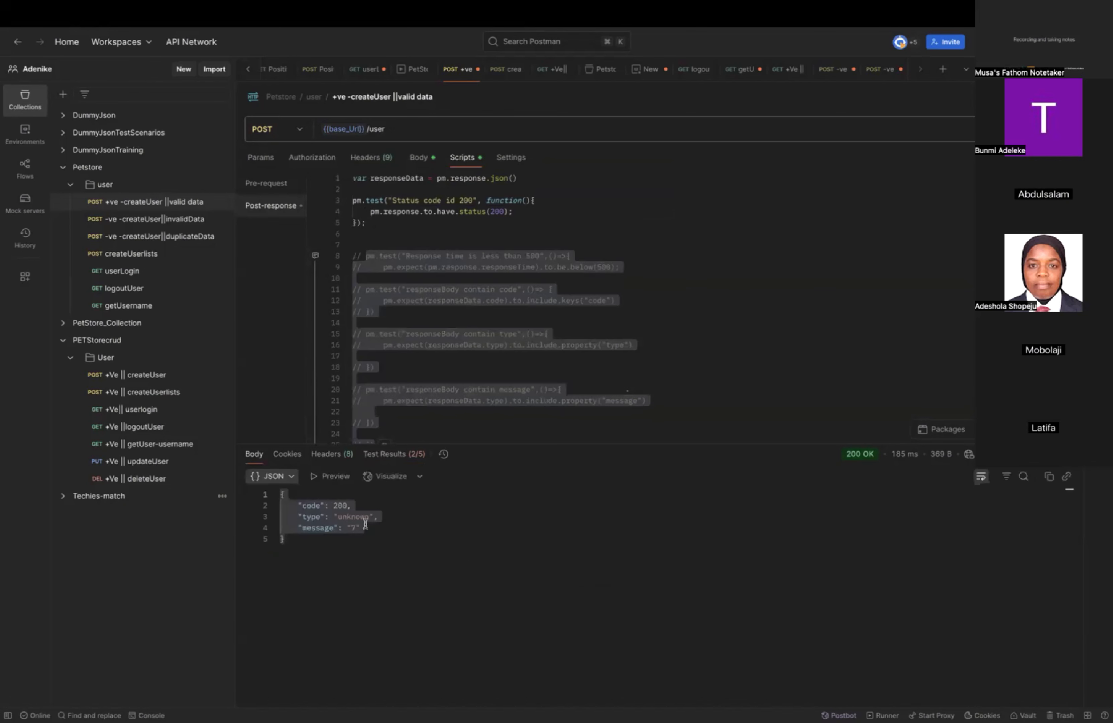
left_click(311, 540)
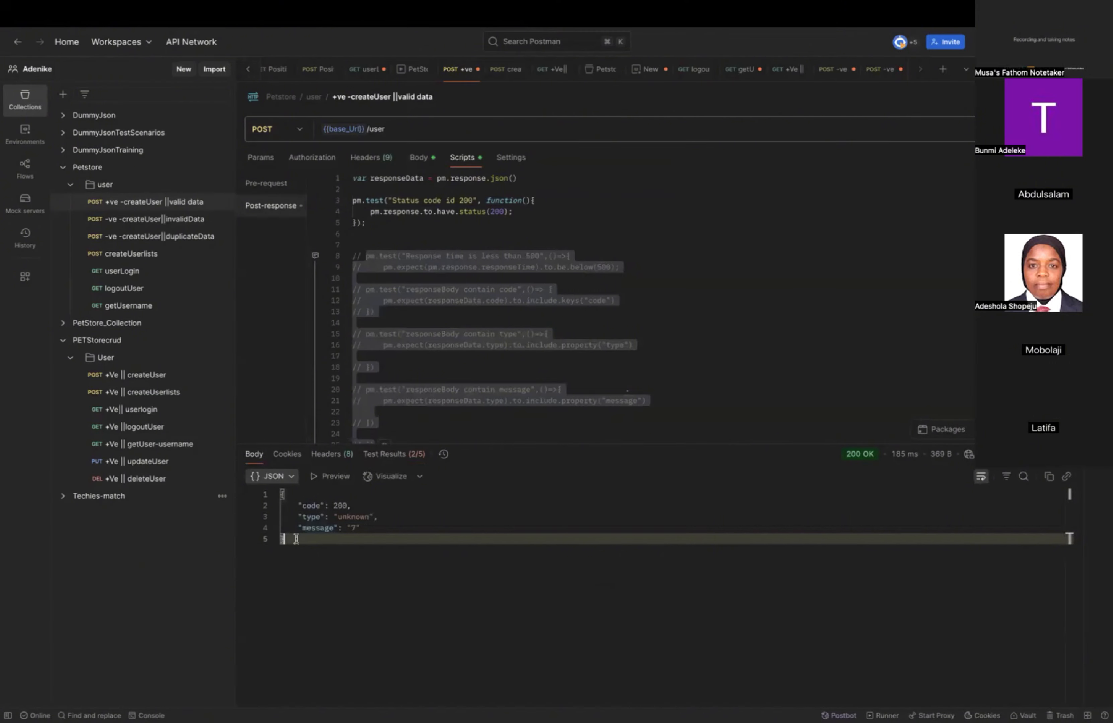
Have Postbot fix the post-response tests and review the rewritten script against the JSON response body.
left_click_drag(311, 540, 279, 490)
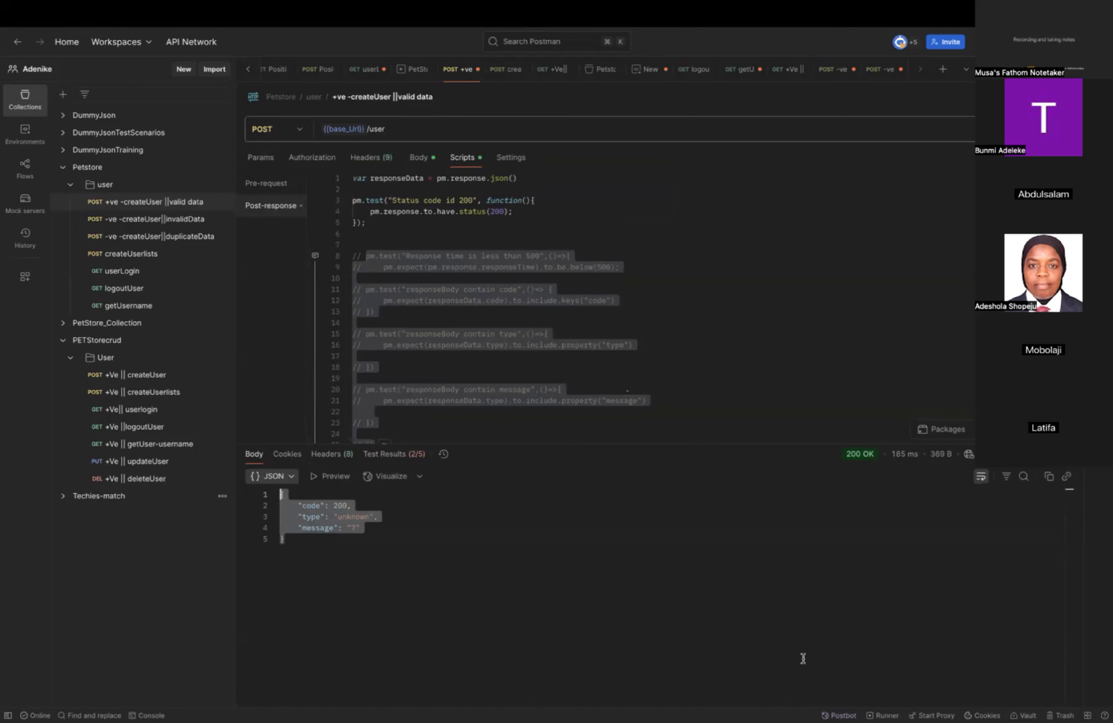
left_click(839, 715)
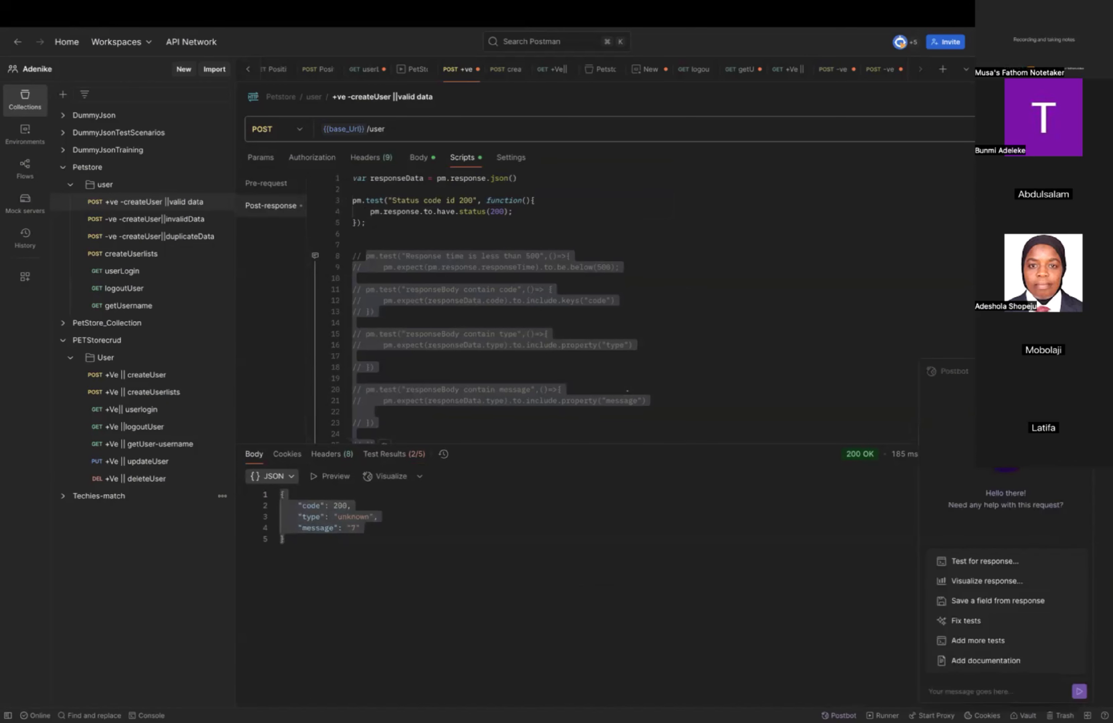
left_click(957, 620)
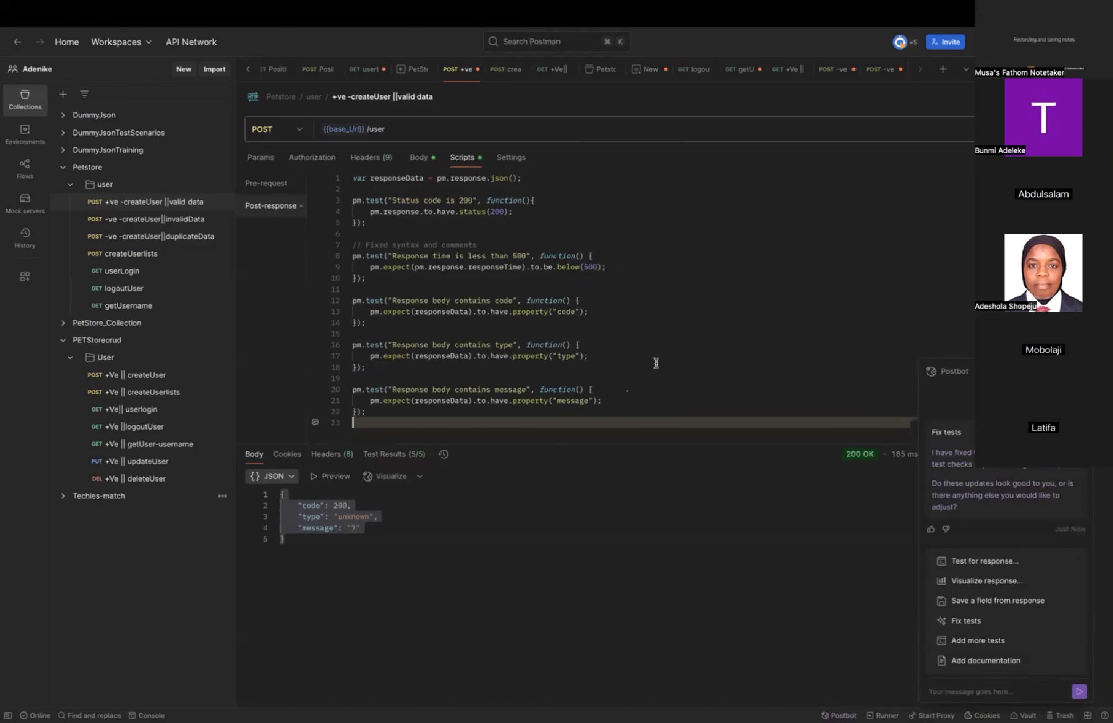
scroll(620, 403, "down", 1)
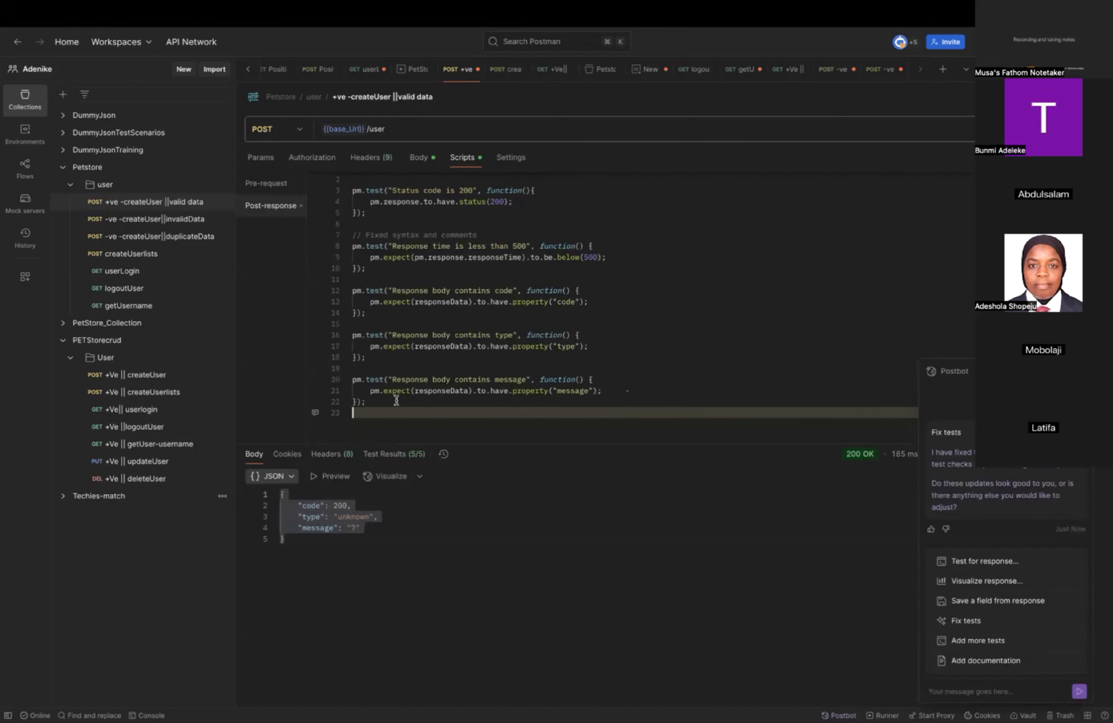
left_click_drag(365, 403, 333, 148)
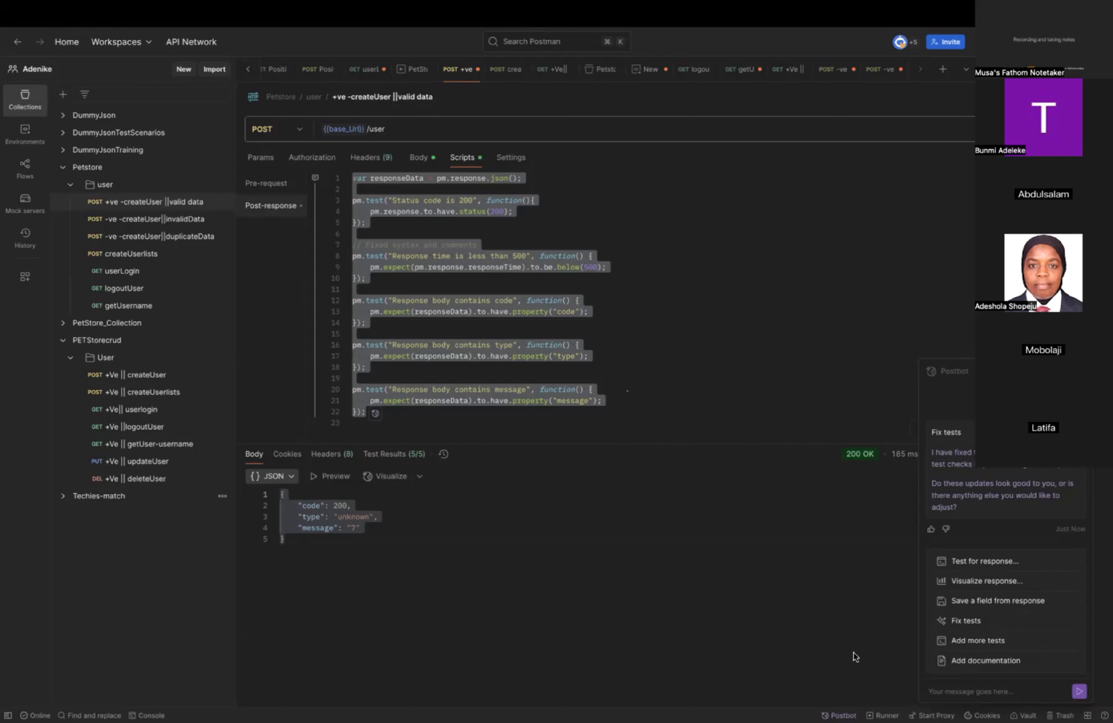
left_click(734, 313)
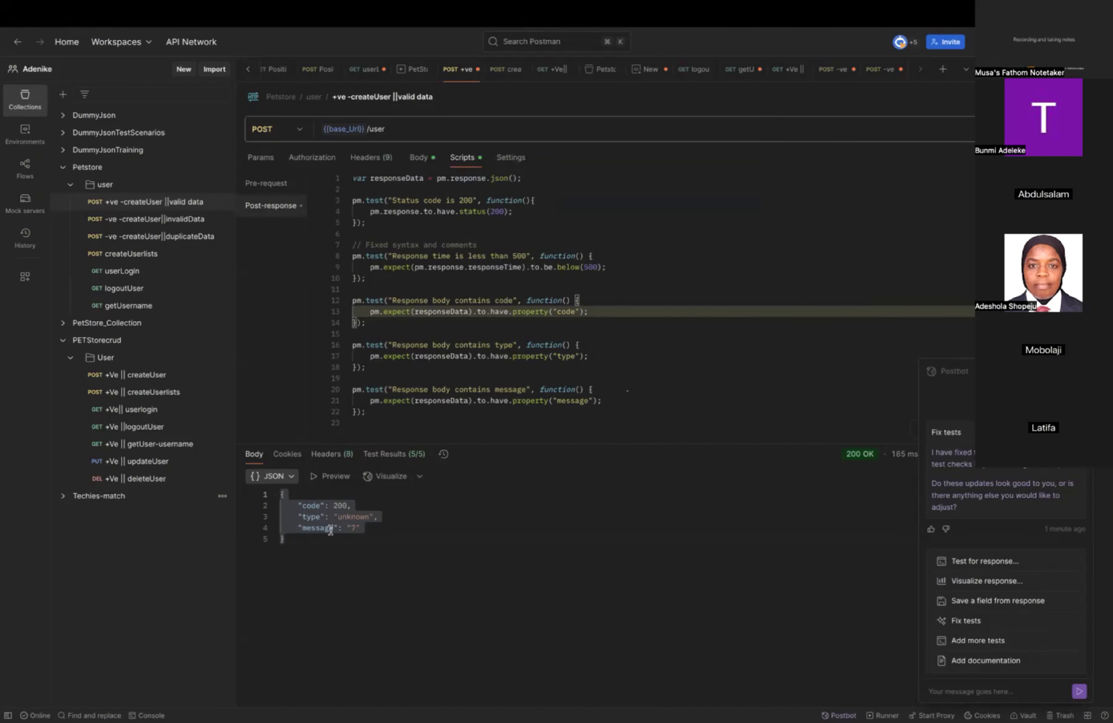
mouse_move(400, 177)
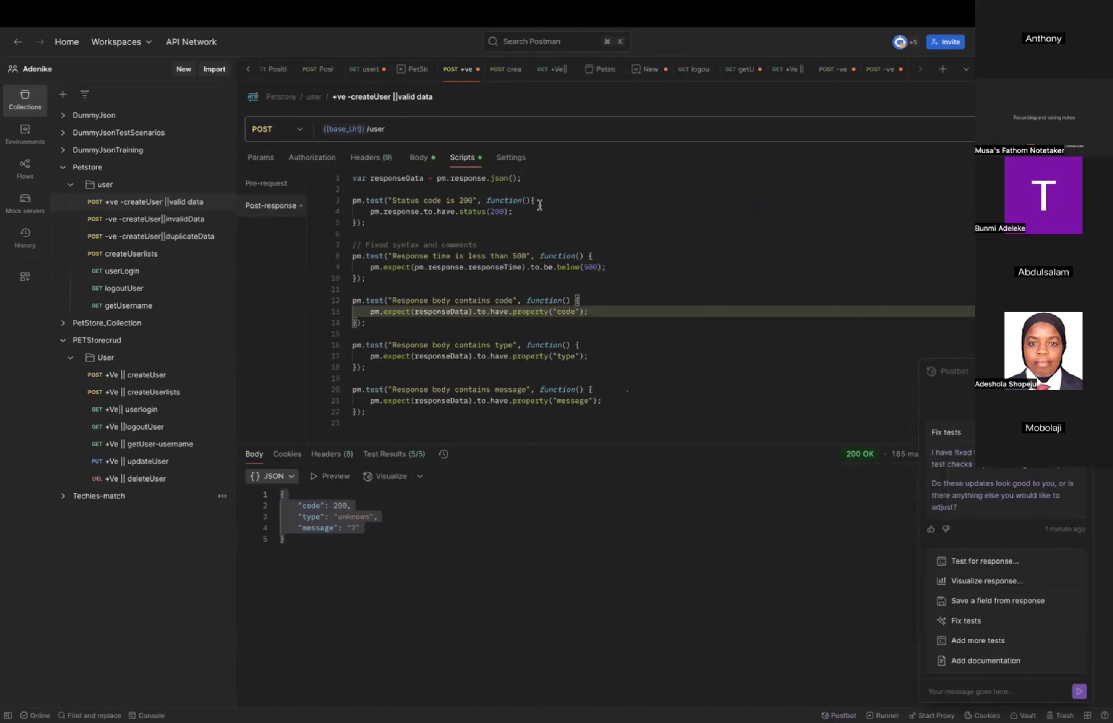
Delete the "Fixed syntax and comments" comment line above the response time test.
mouse_move(858, 459)
left_click_drag(486, 243, 364, 236)
key("BackSpace")
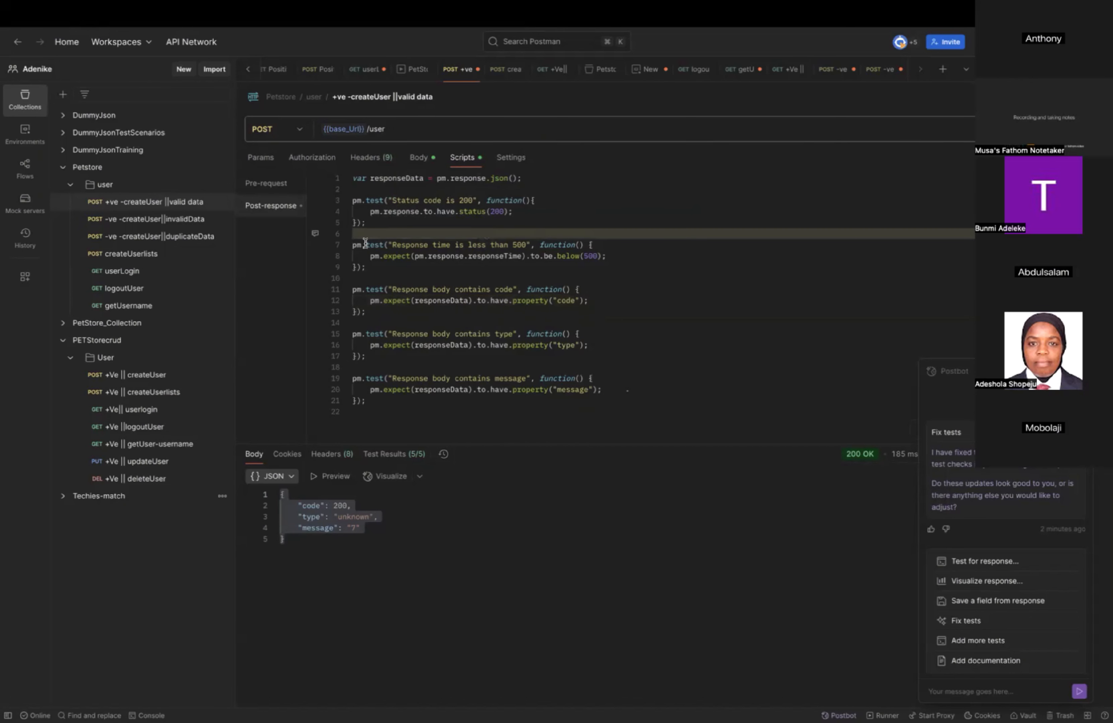
Comment out the response time, code, type and message tests on lines 7 to 21 and resend the request.
left_click_drag(353, 243, 627, 419)
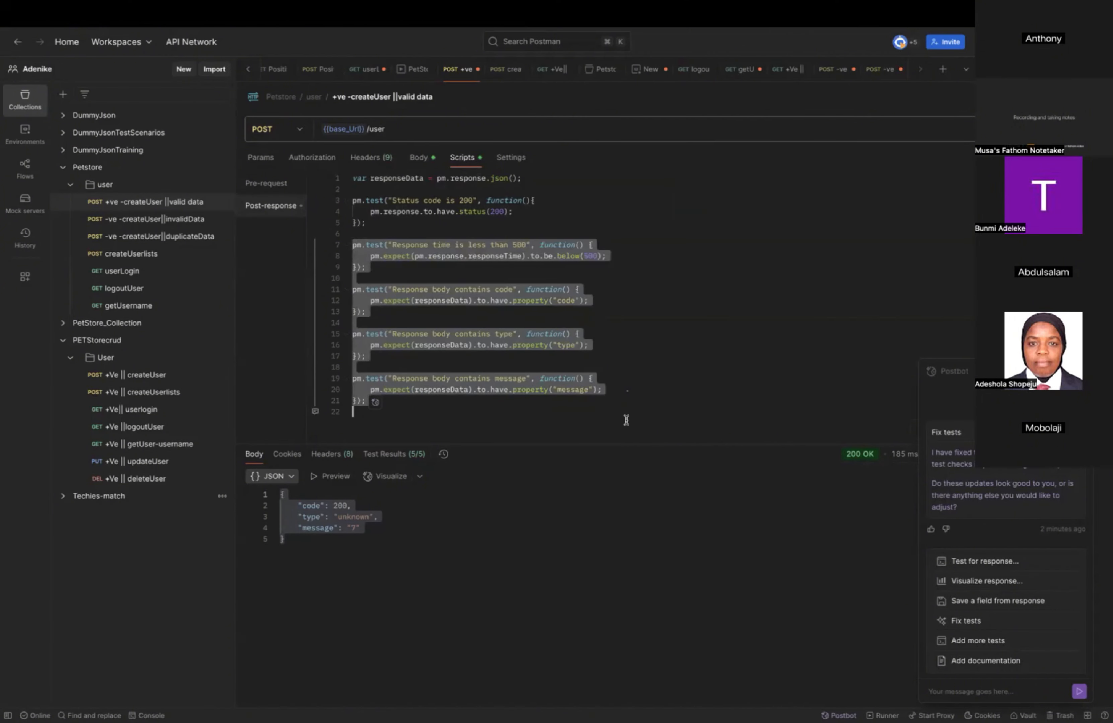
key("super+slash")
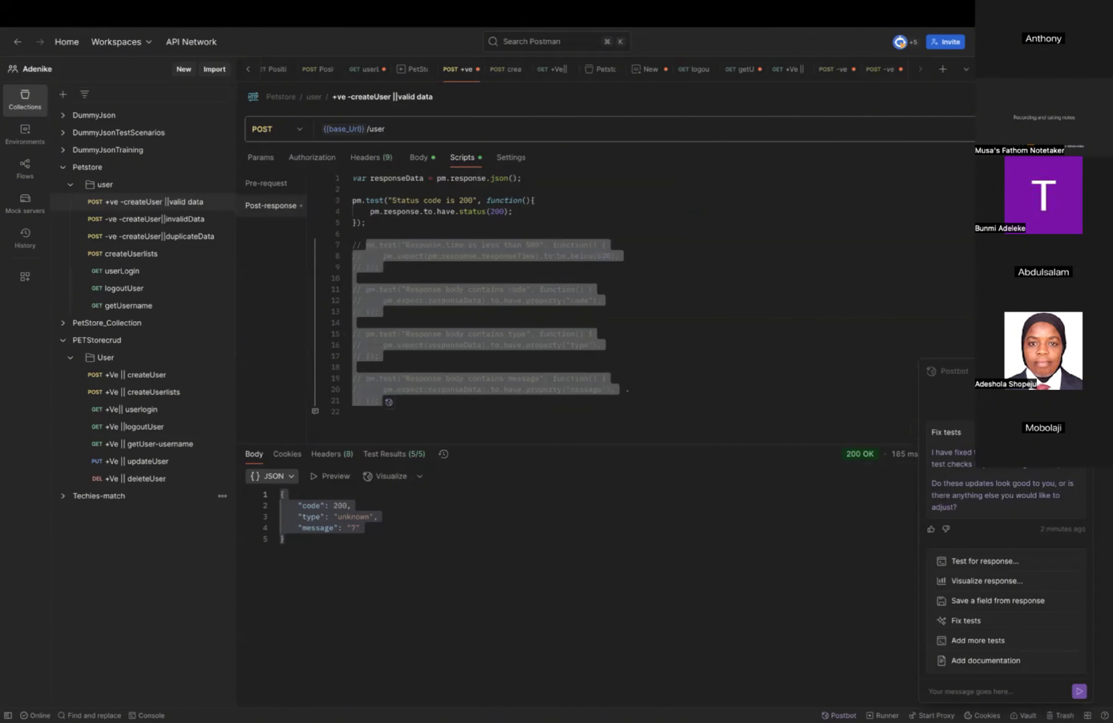
key("super+Return")
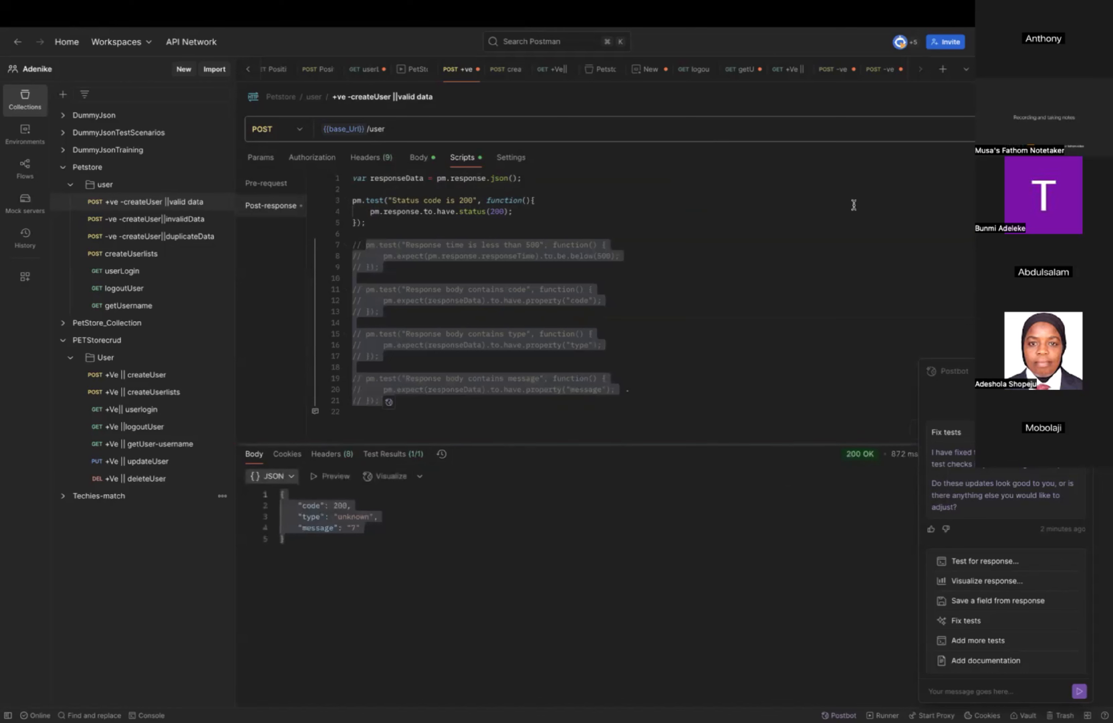
Examine the test results of the resent request and return to its JSON response body.
left_click(388, 455)
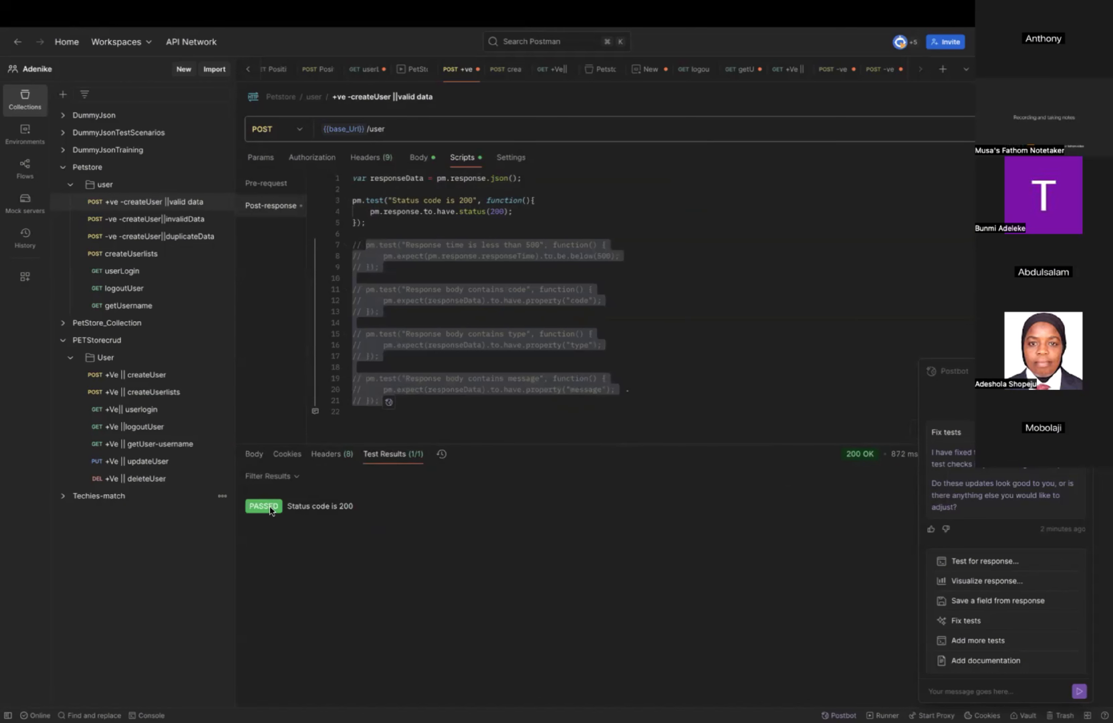
mouse_move(875, 459)
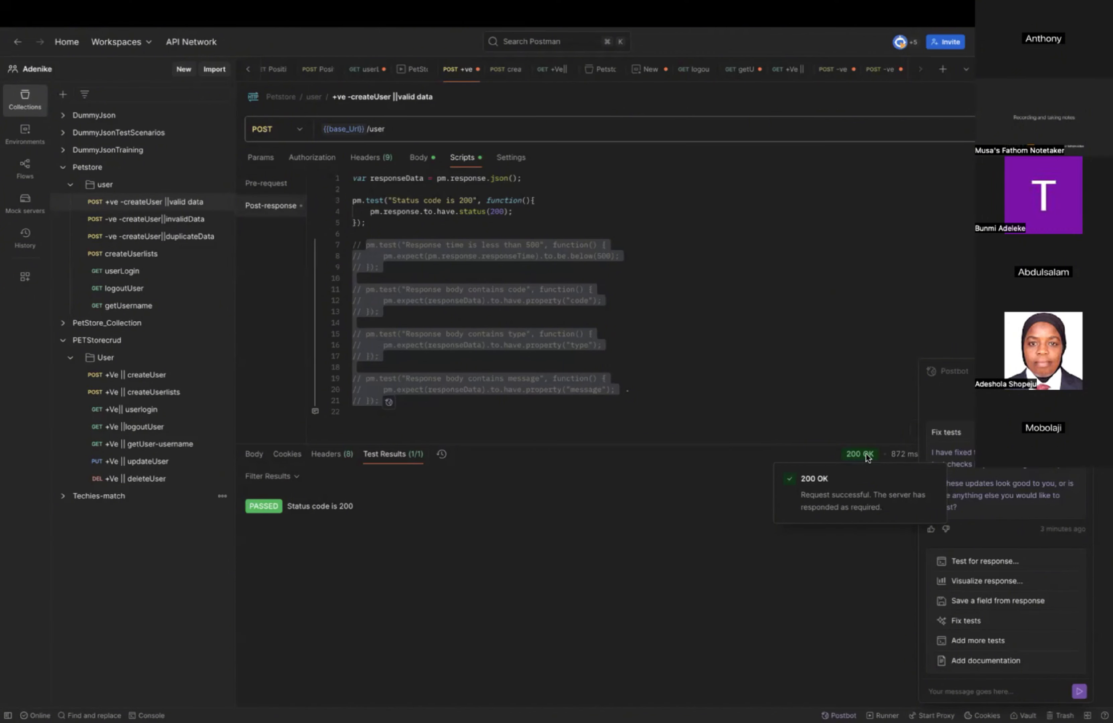
left_click(255, 454)
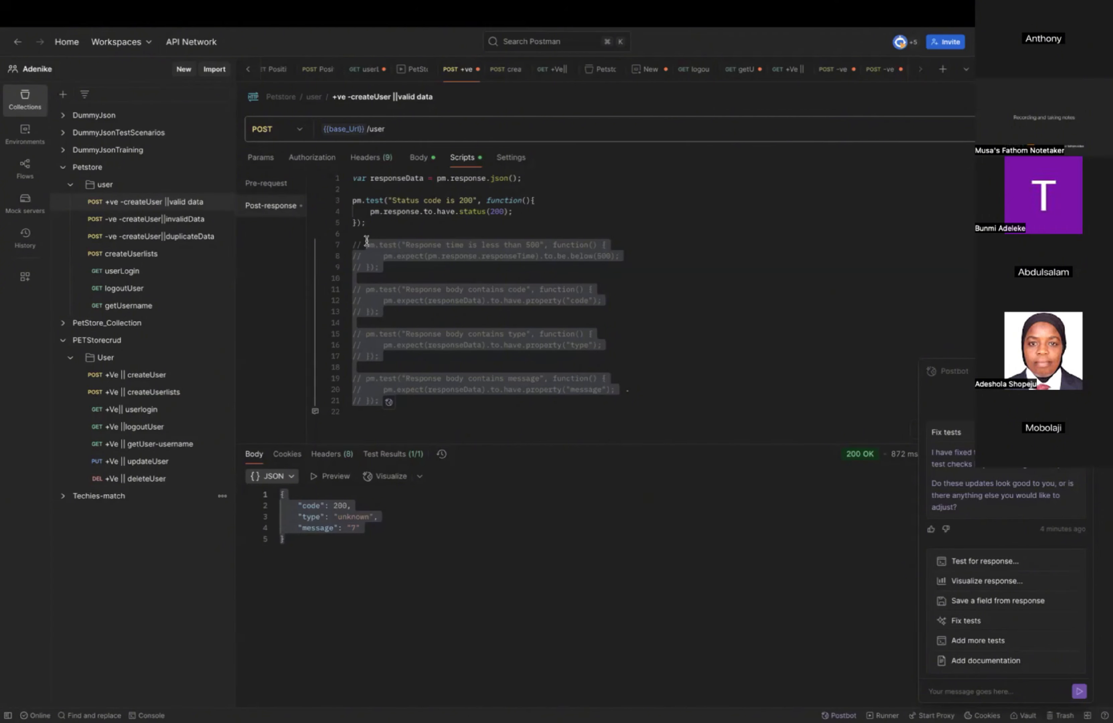
Uncomment the "Response time is less than 500" test on lines 7 to 9.
left_click(714, 285)
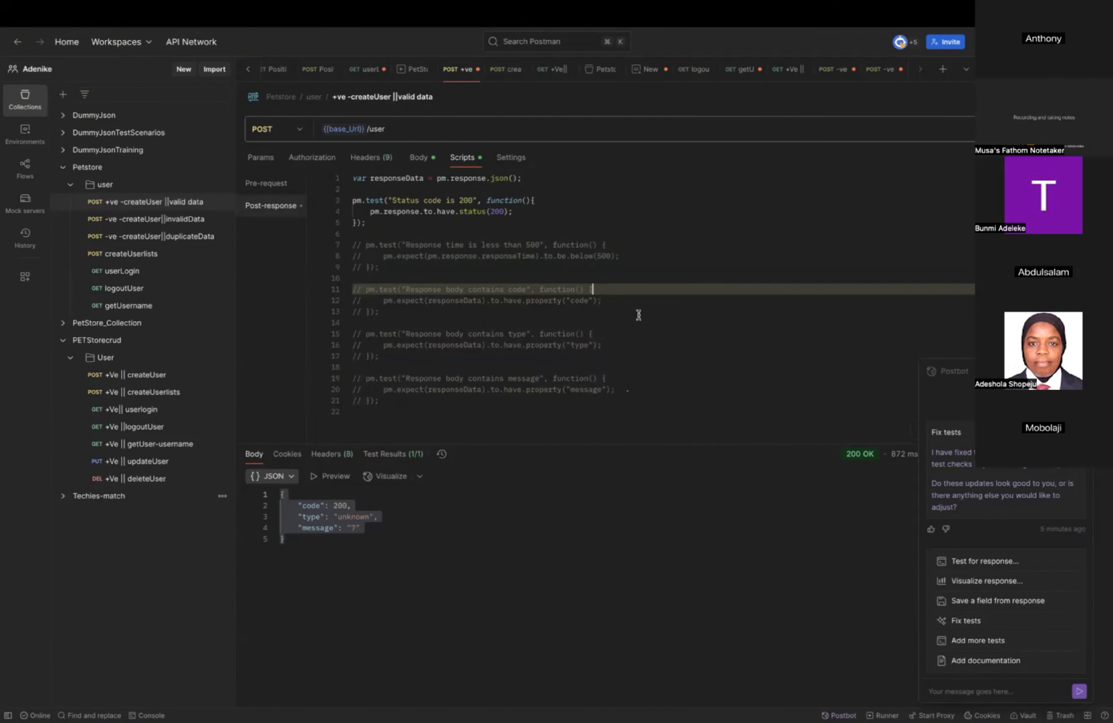
left_click(366, 243)
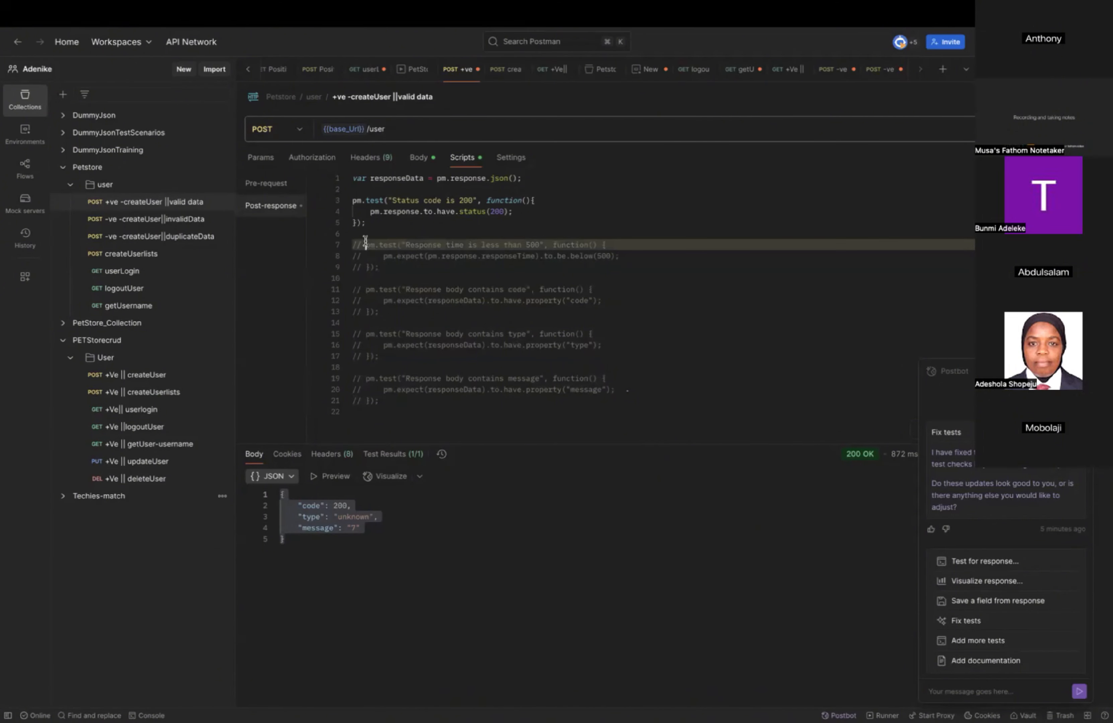
key("super+slash")
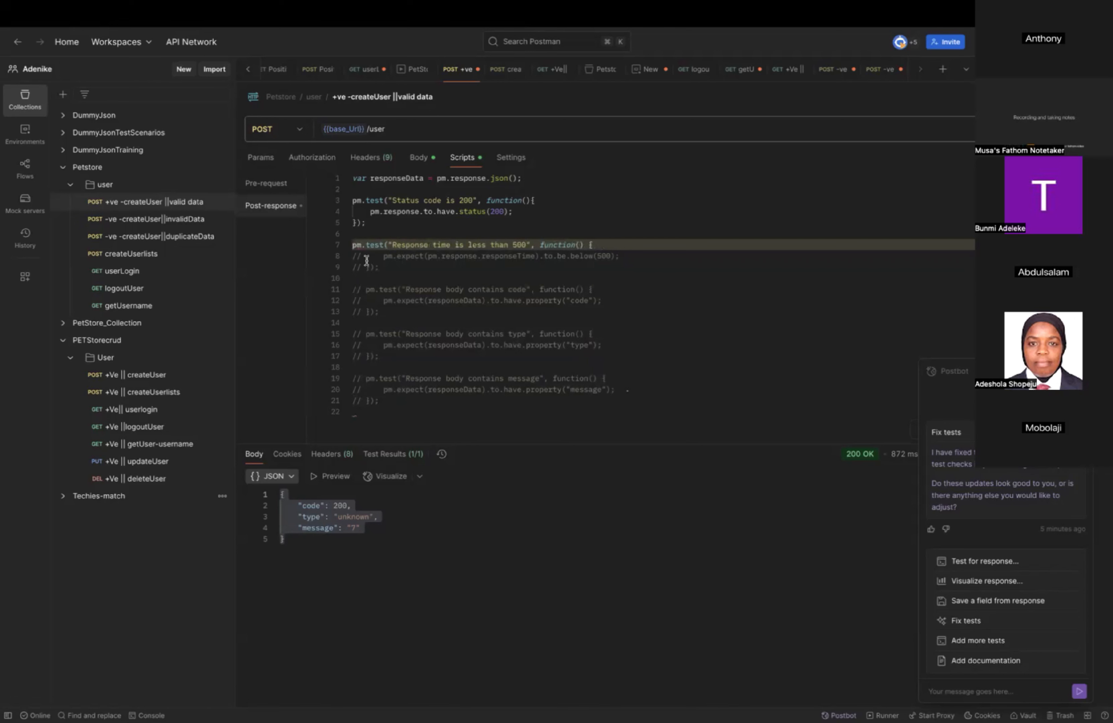
left_click(354, 257)
key("super+slash")
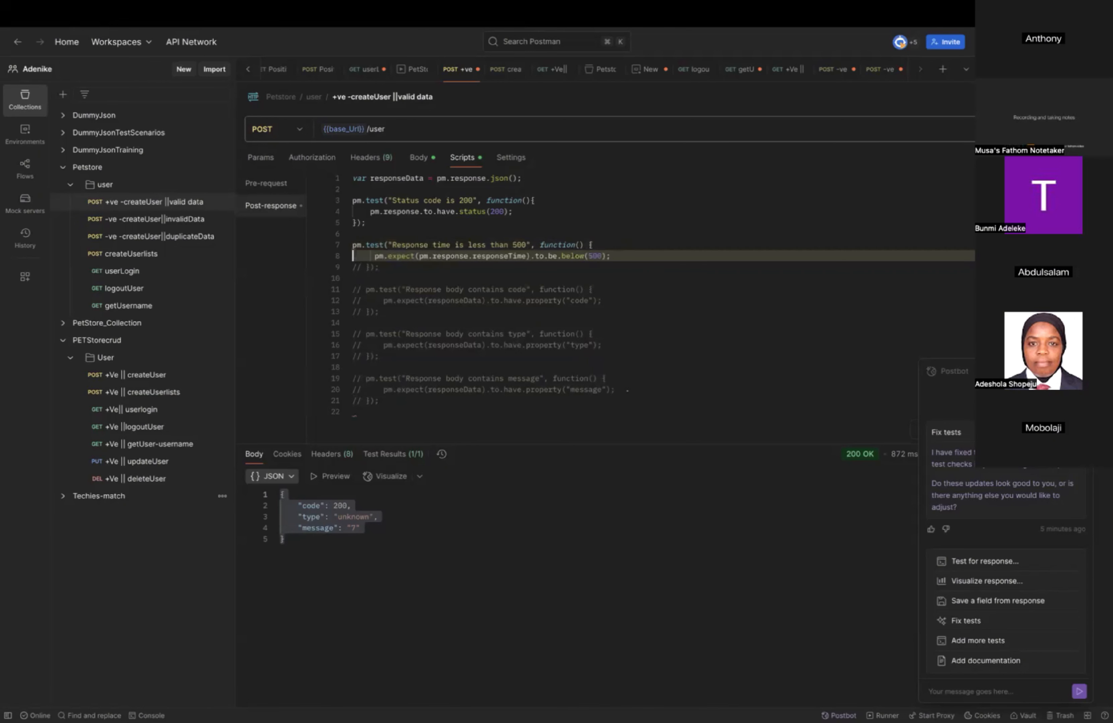
left_click(362, 267)
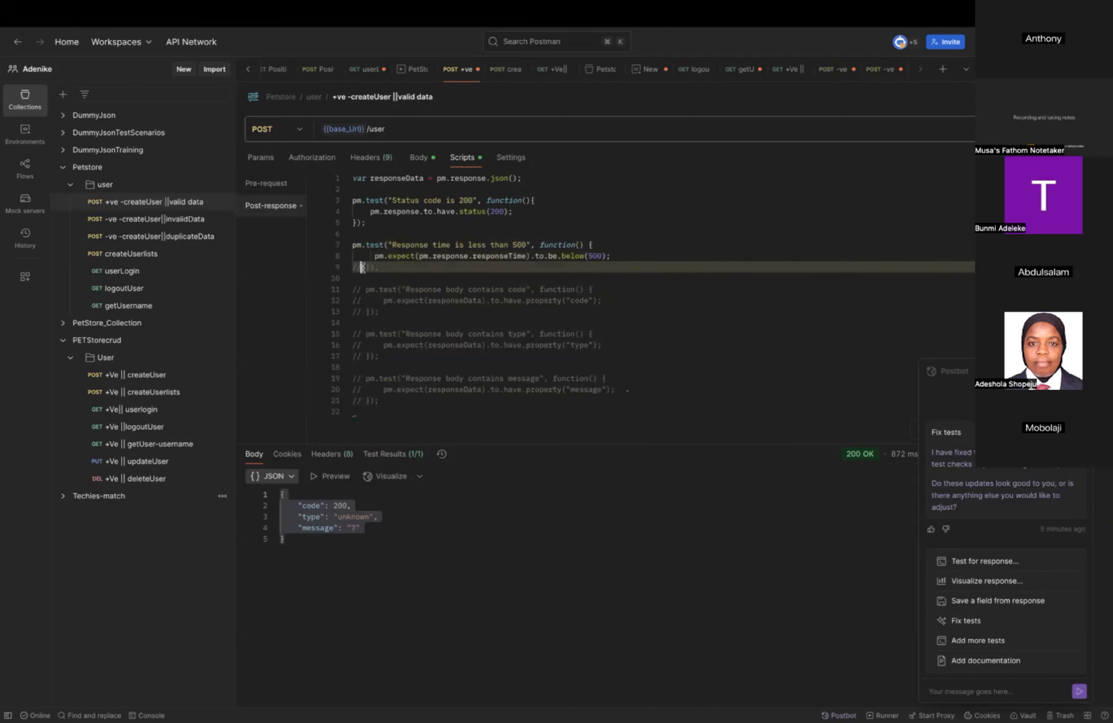
key("super+slash")
Resend the valid data createUser request to run the status code and response time tests.
left_click_drag(396, 402, 347, 242)
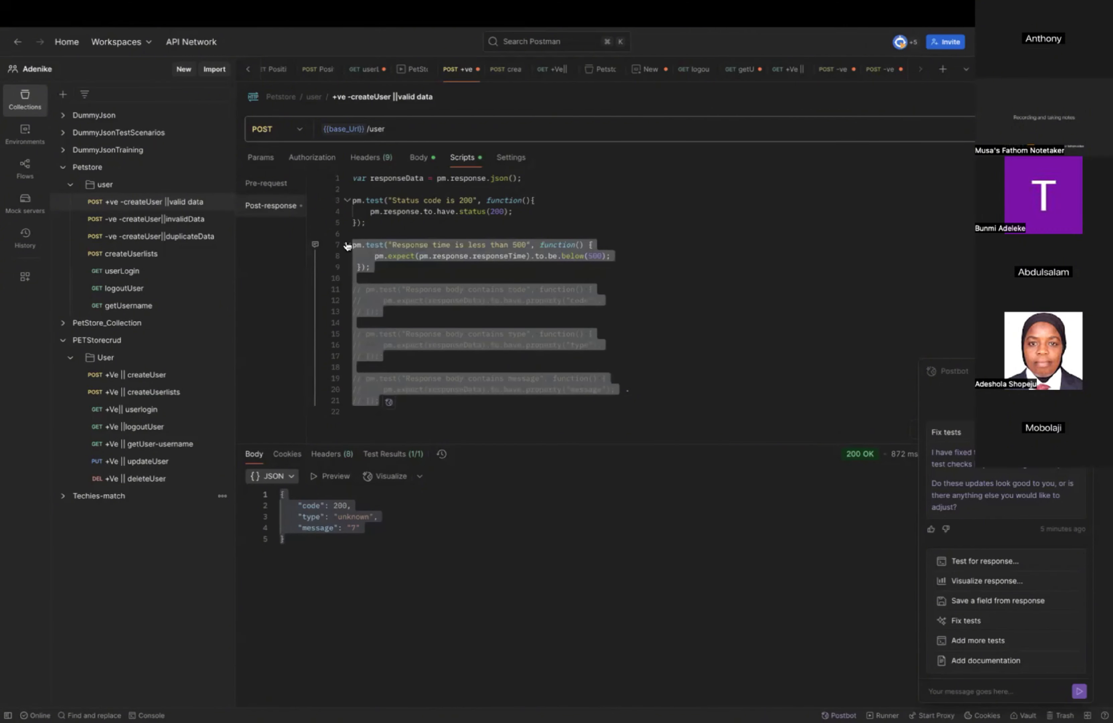
key("super+slash")
key("super+slash")
key("super+Return")
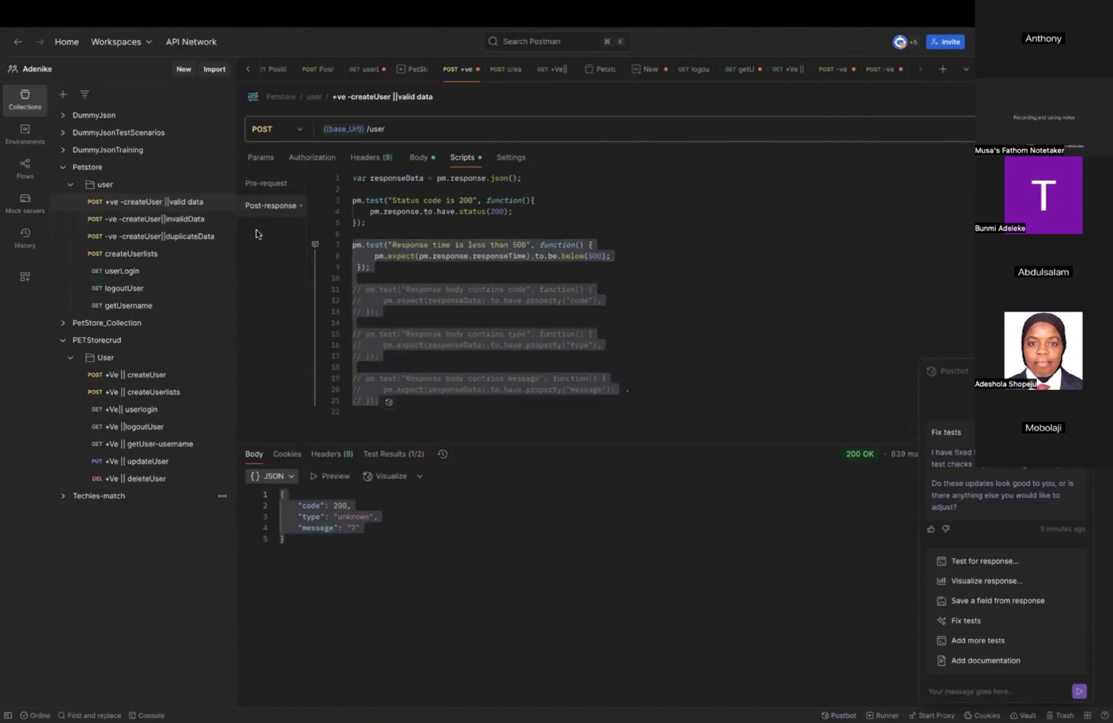
key("super+comma")
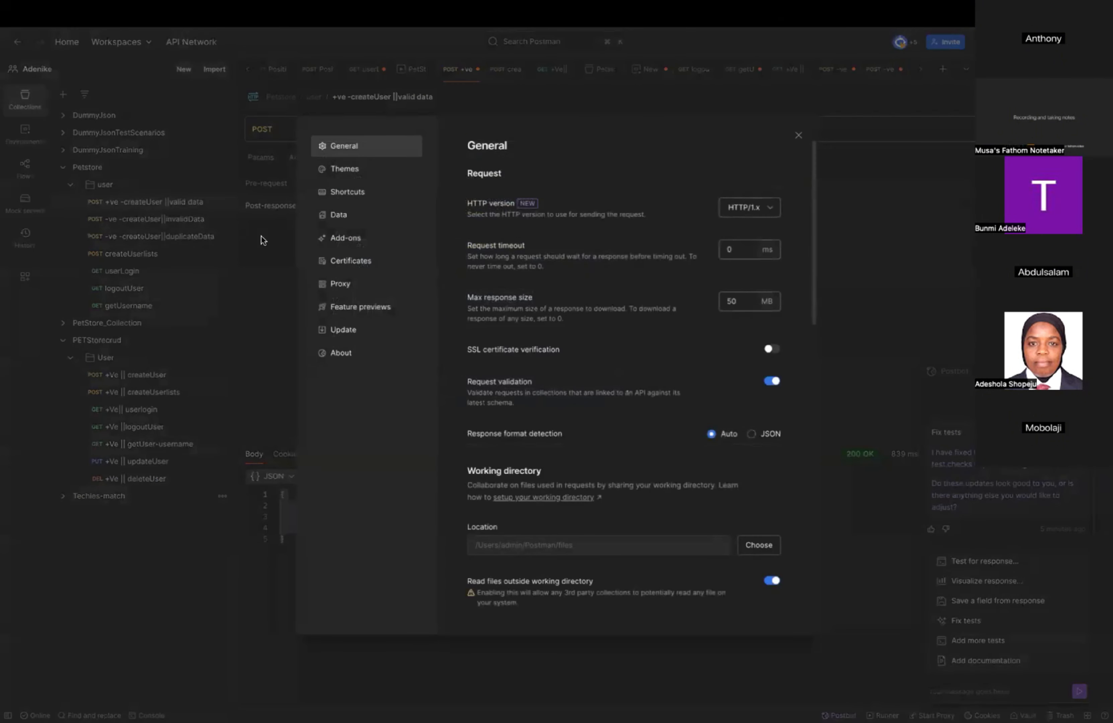
left_click(348, 192)
left_click(796, 135)
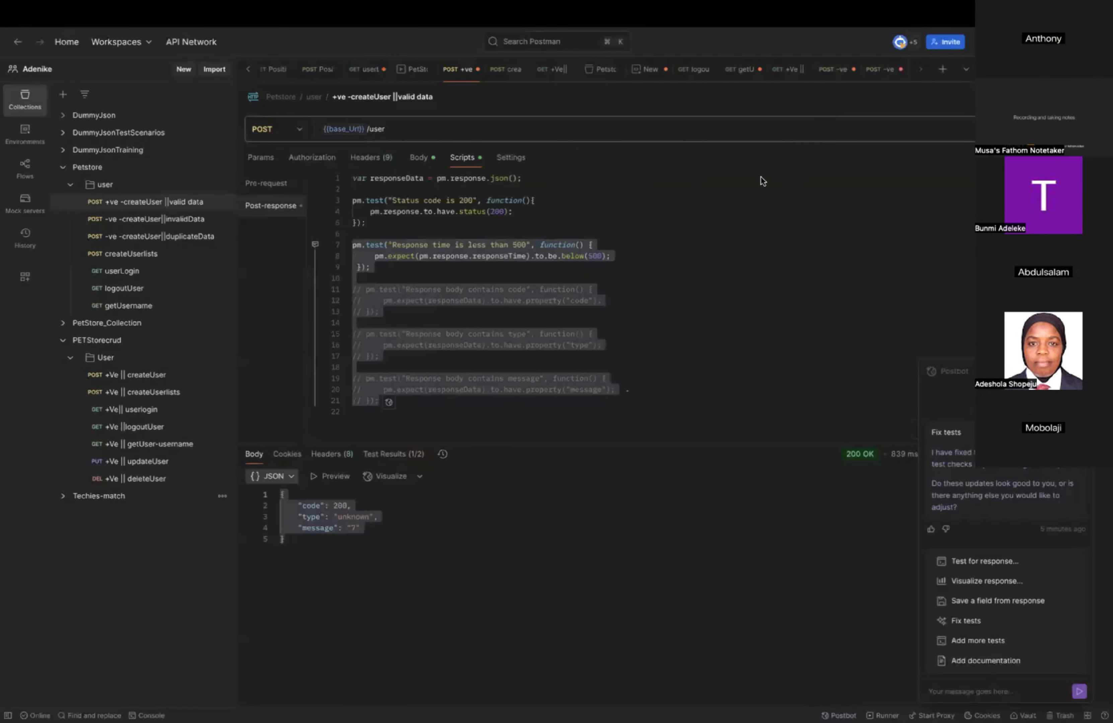
Uncomment the response body tests for code, type and message on lines 11 to 21.
left_click(667, 266)
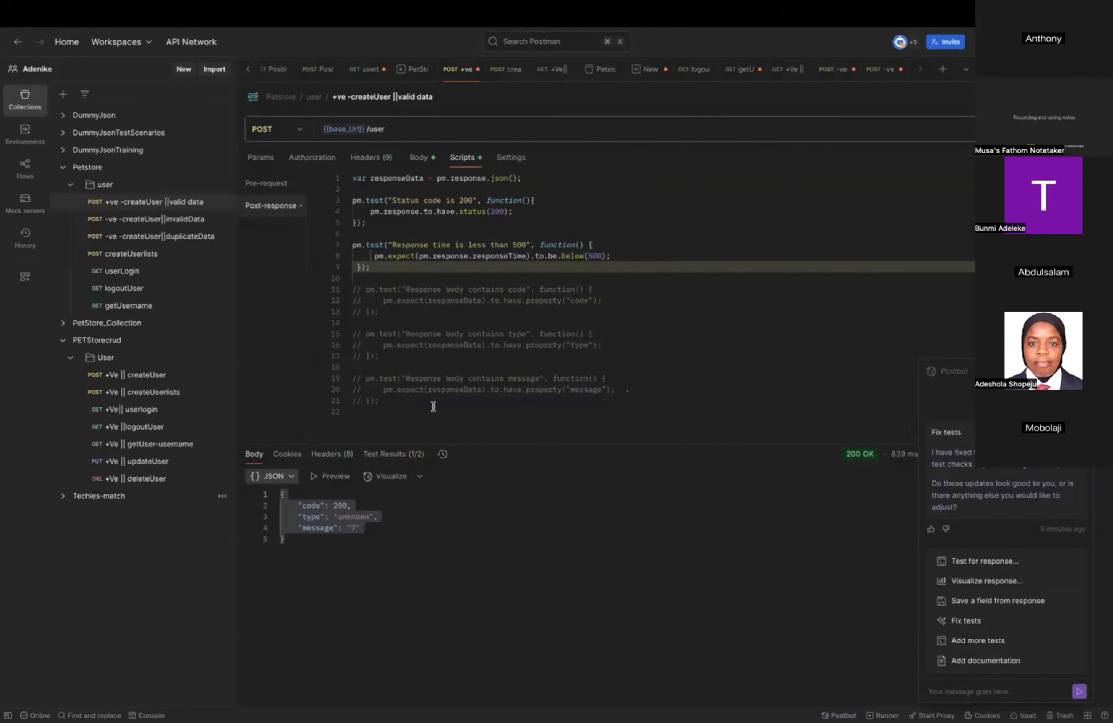
left_click_drag(381, 403, 352, 281)
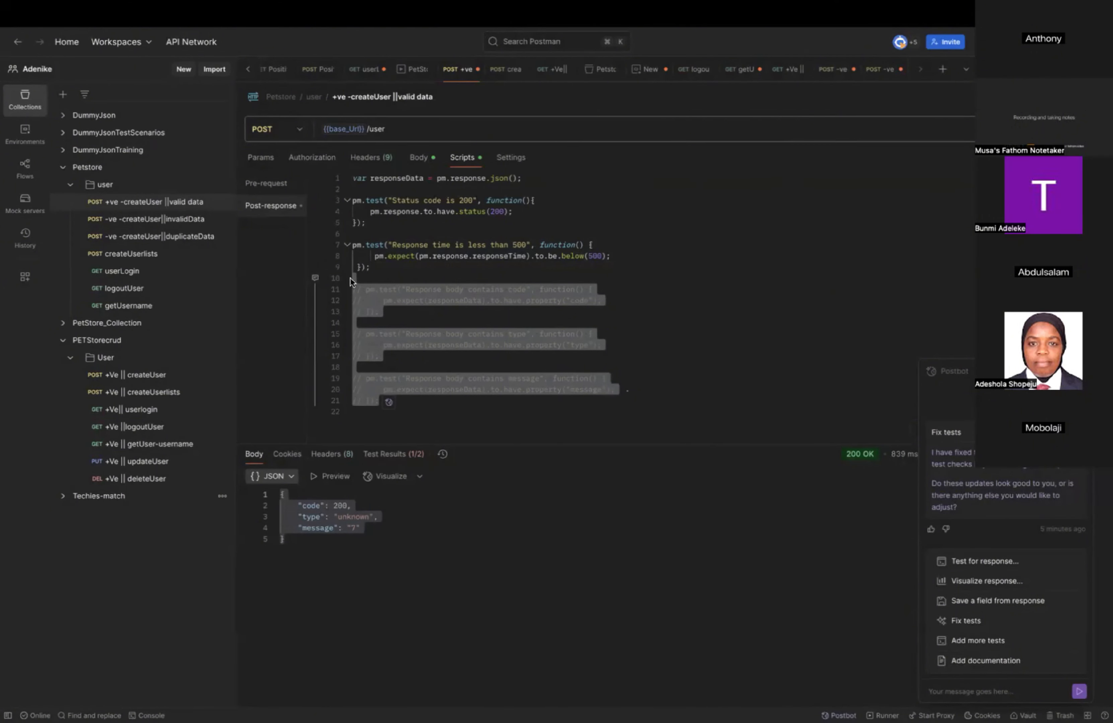
key("super+slash")
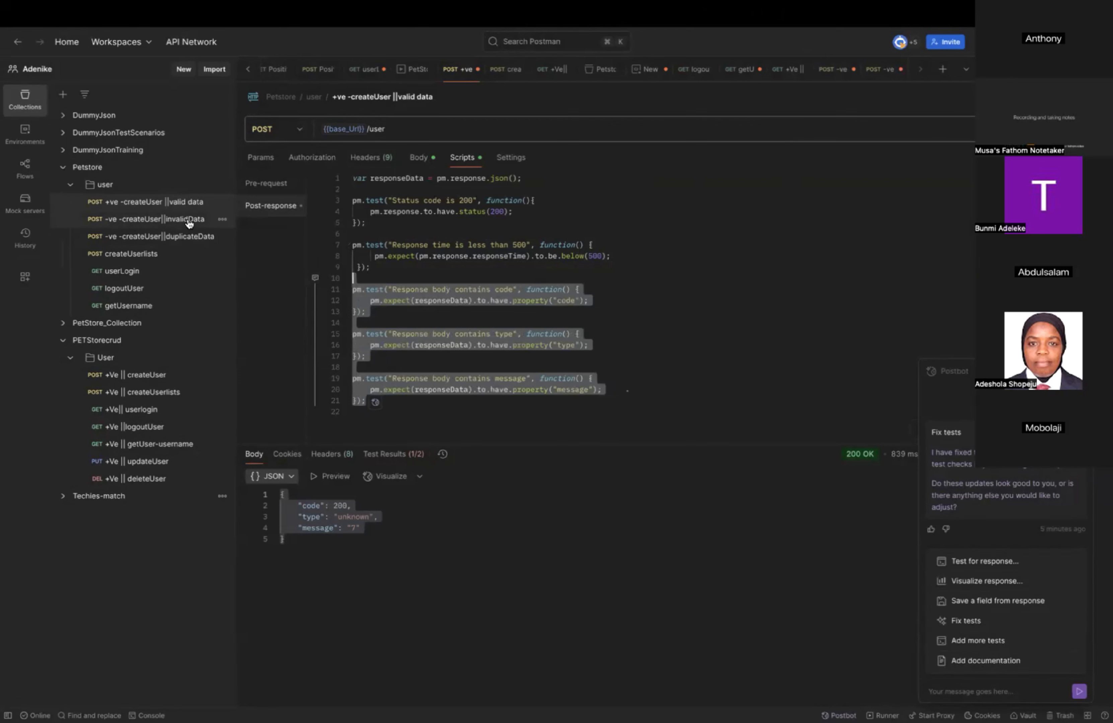
Open the "-ve -createUser||invalidData" request and resend it.
left_click(201, 220)
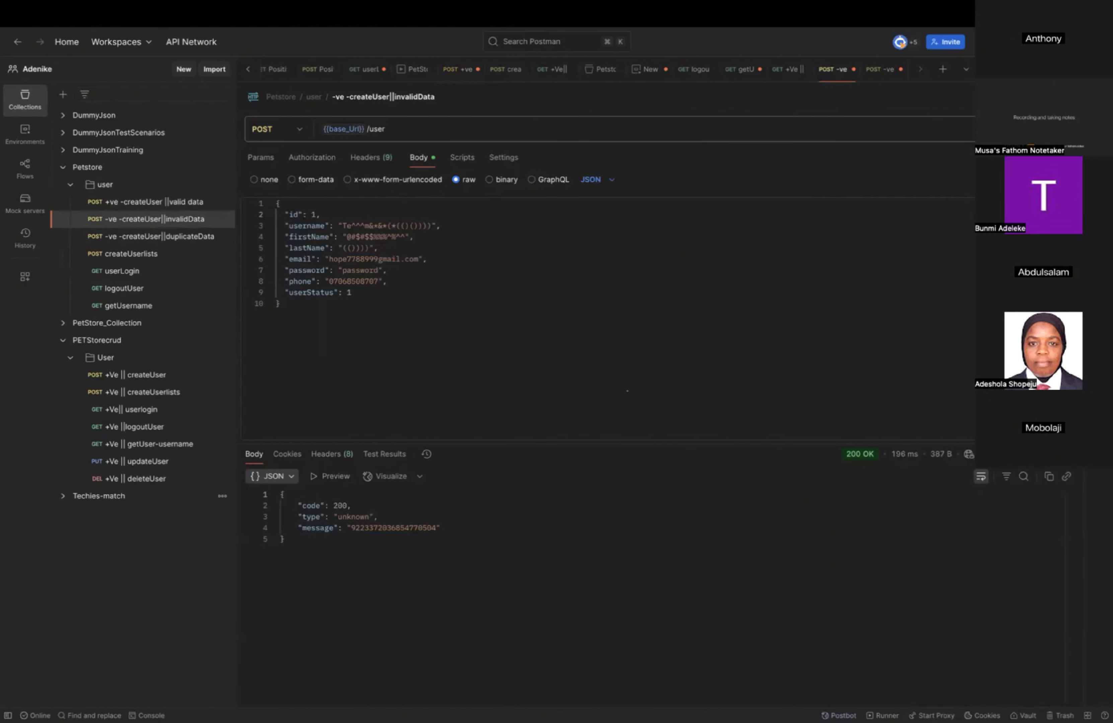
left_click(622, 397)
key("super+Return")
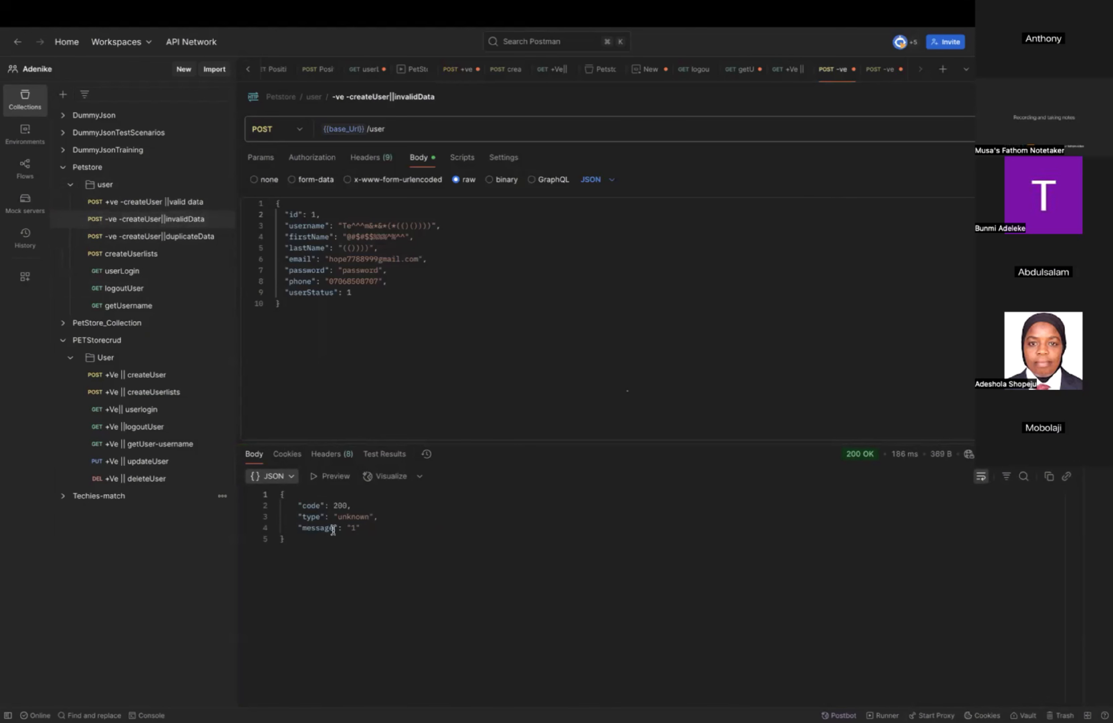
Open the "-ve -createUser||duplicateData" request and resend it.
left_click(184, 203)
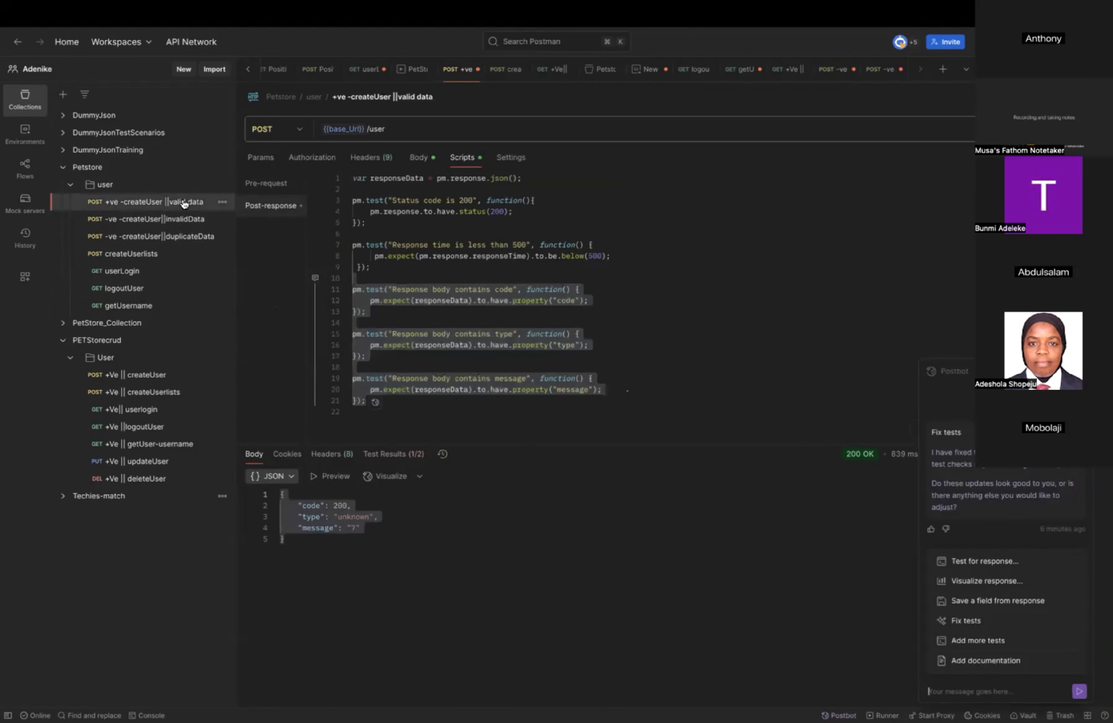
left_click(175, 228)
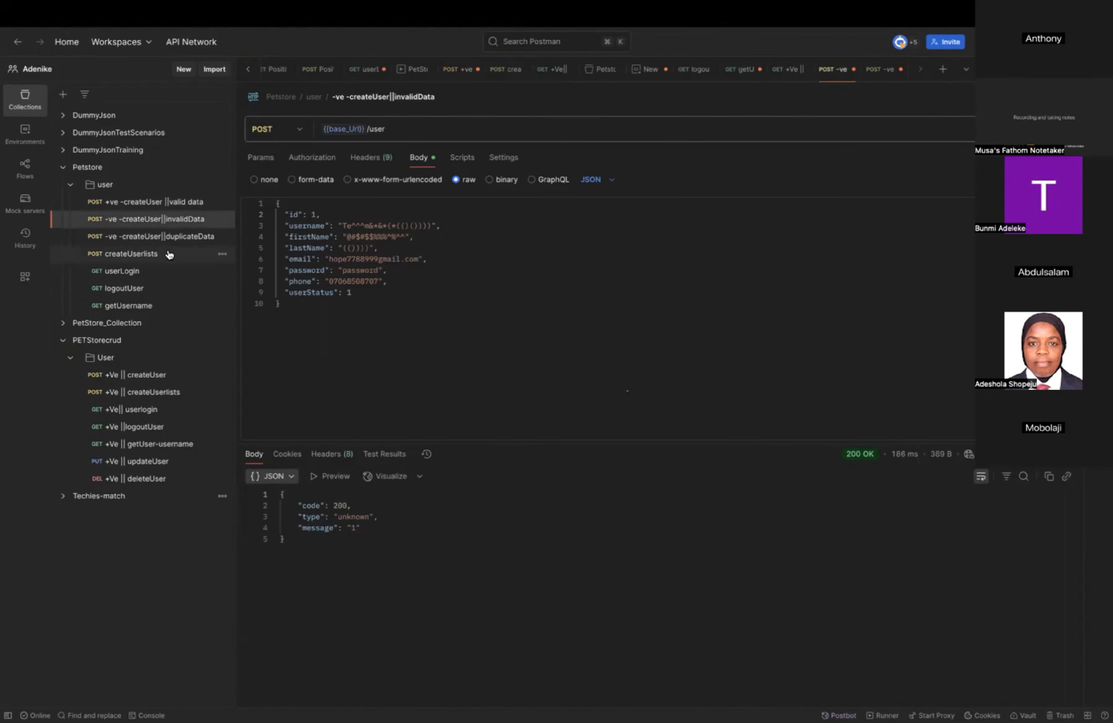
left_click(168, 238)
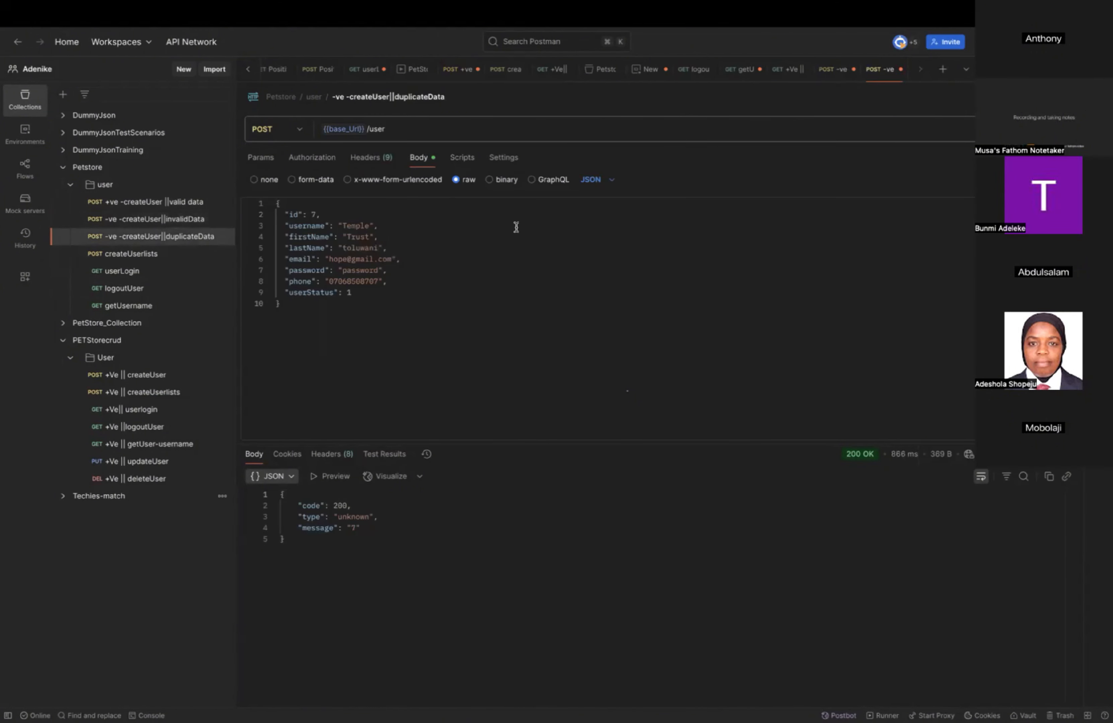
left_click(1043, 129)
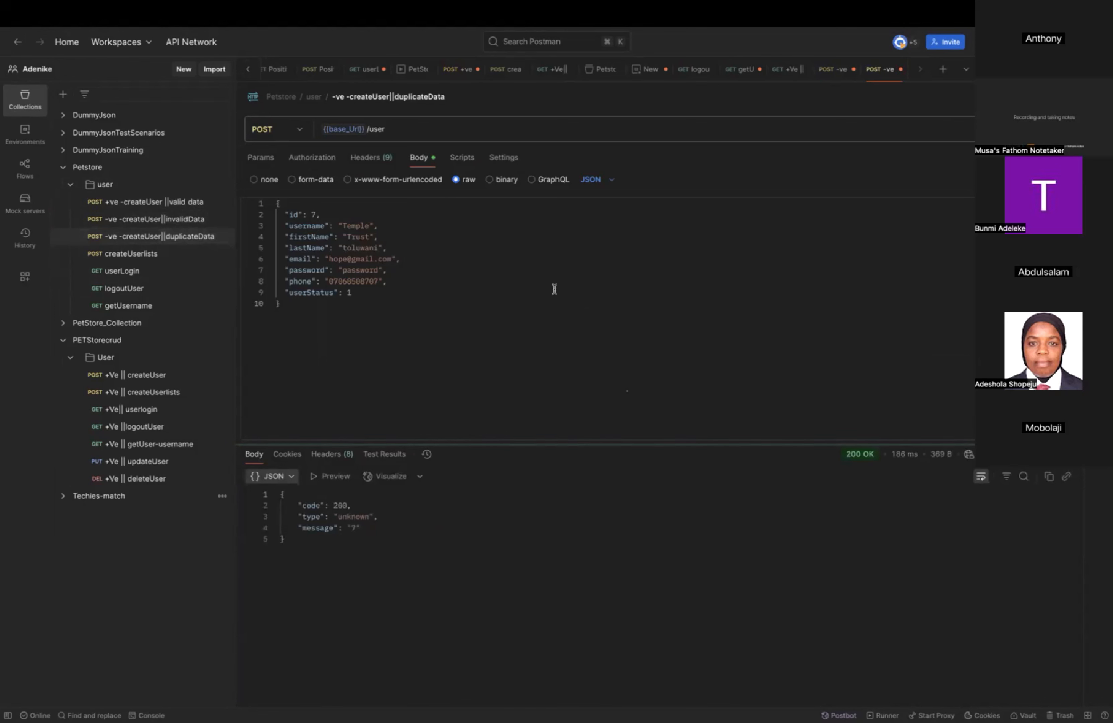
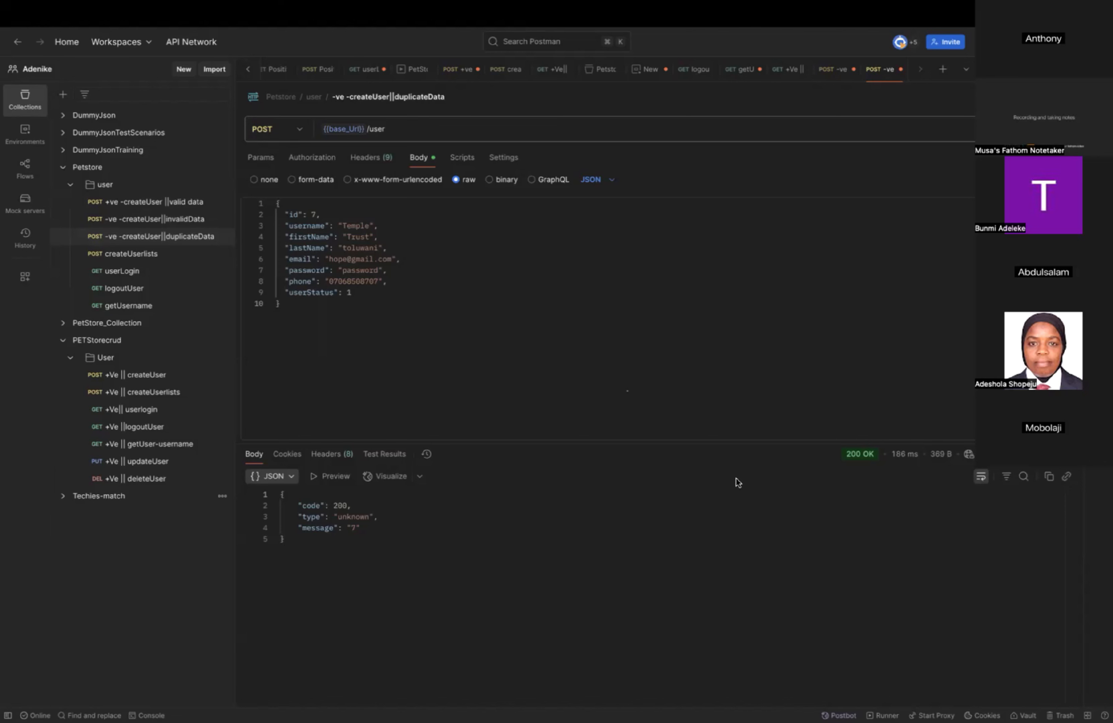
Open the "+ve -createUser ||valid data" request and copy its entire post-response test script.
left_click(181, 203)
left_click(691, 332)
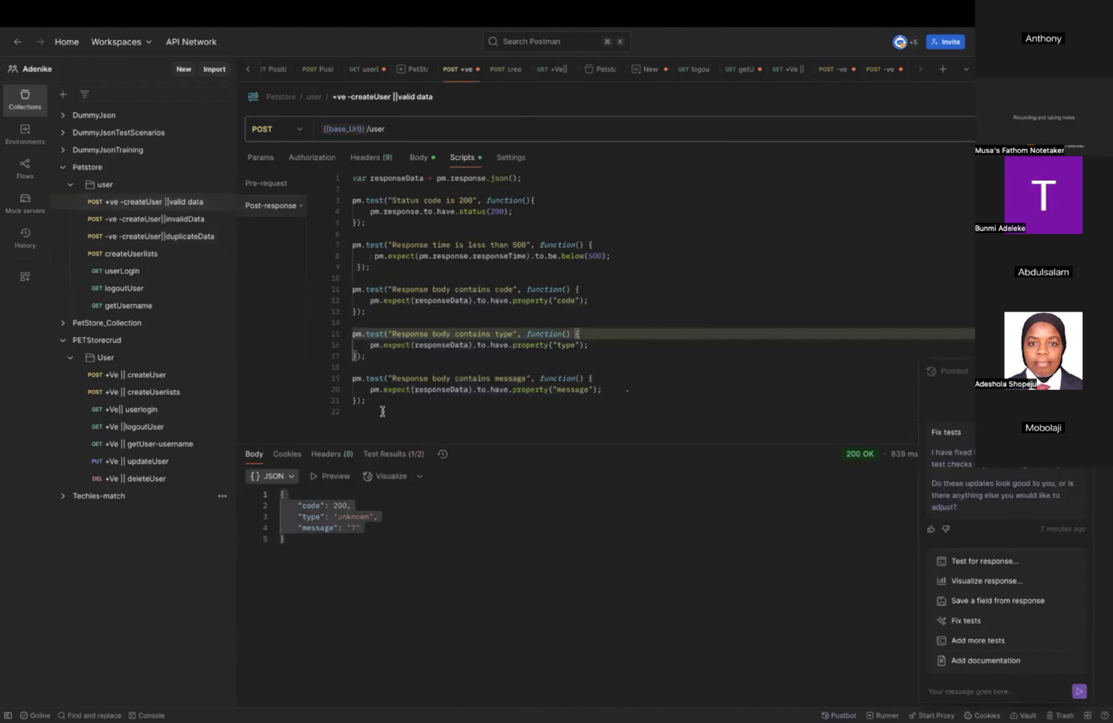
left_click_drag(381, 412, 347, 145)
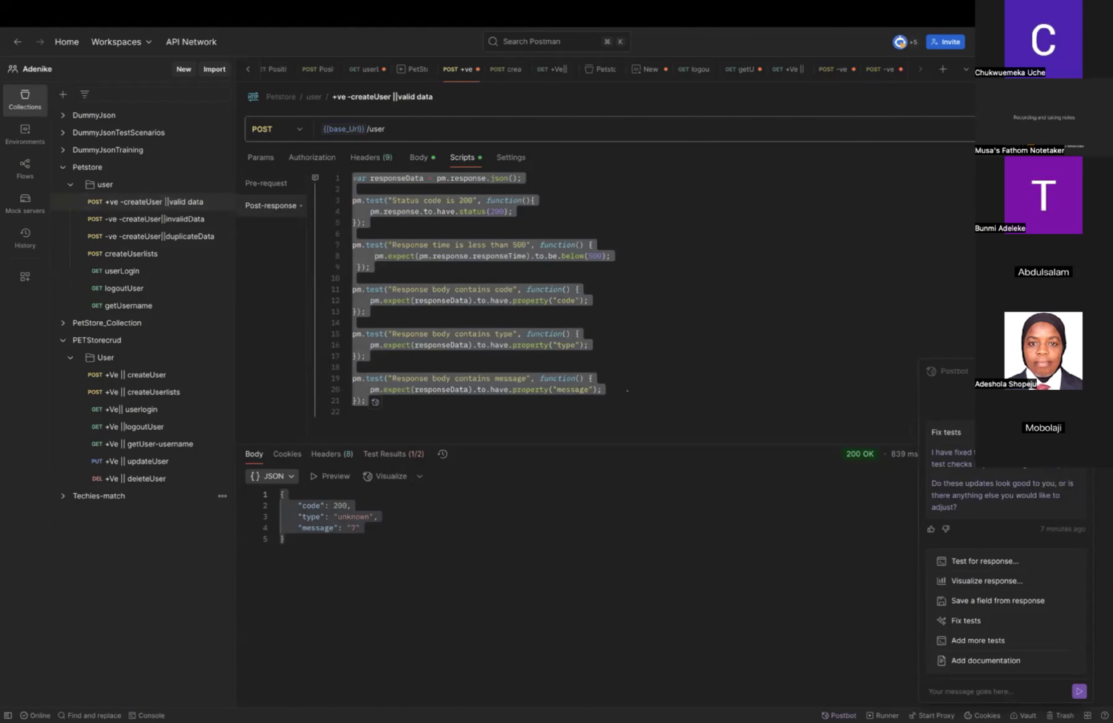
left_click(787, 348)
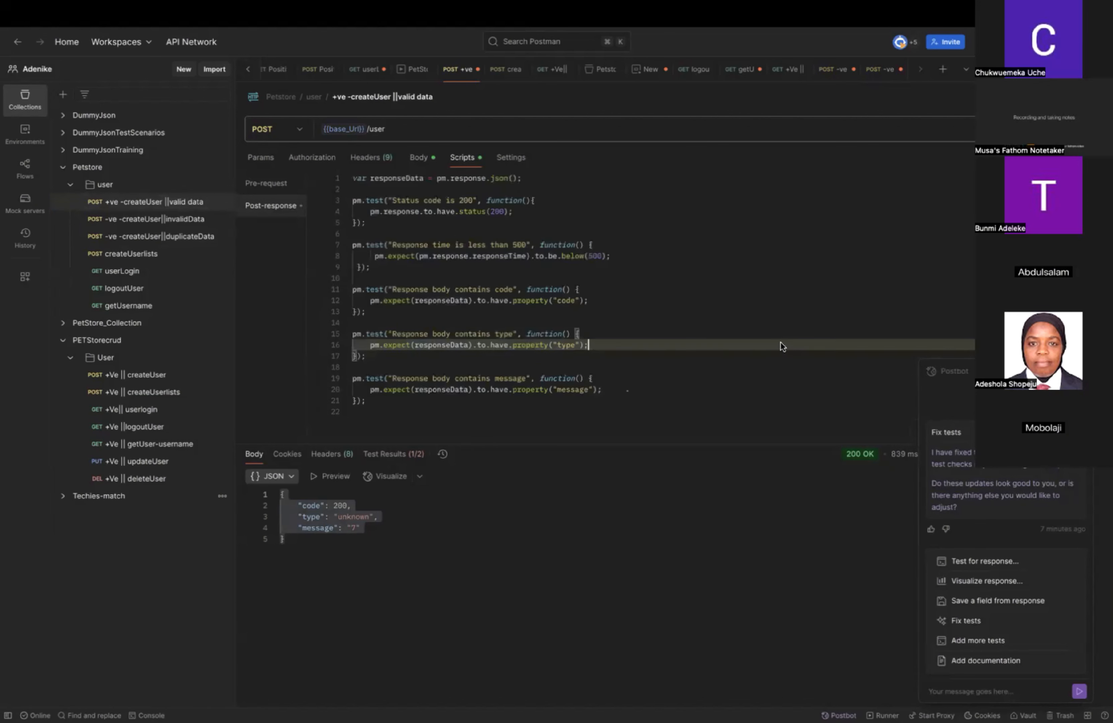
left_click(375, 402)
left_click_drag(375, 402, 341, 133)
key("super+c")
key("ctrl+Left")
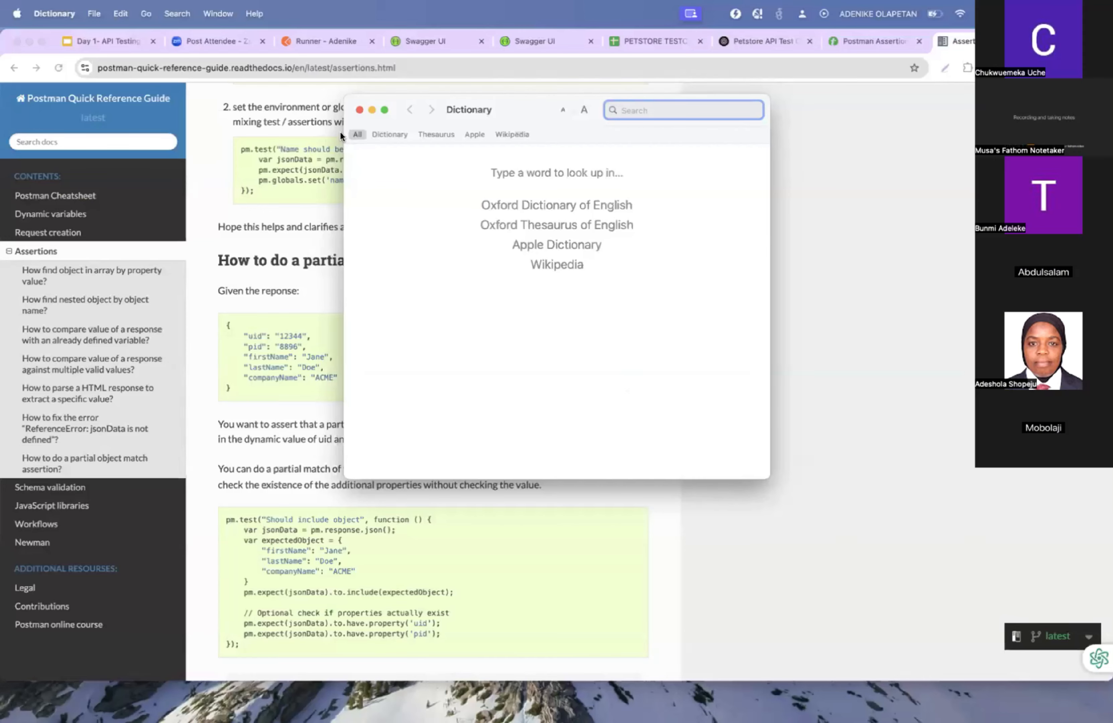
key("ctrl+Right")
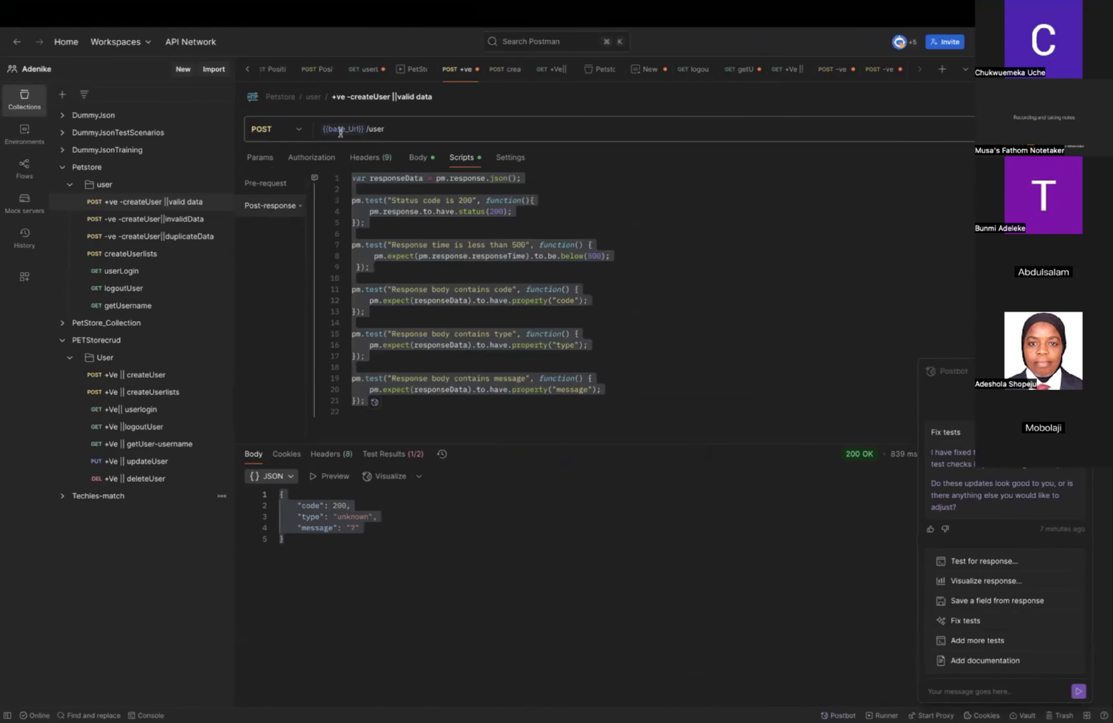
Paste the copied tests into the post-response script of the "-ve -createUser||invalidData" request.
left_click(177, 220)
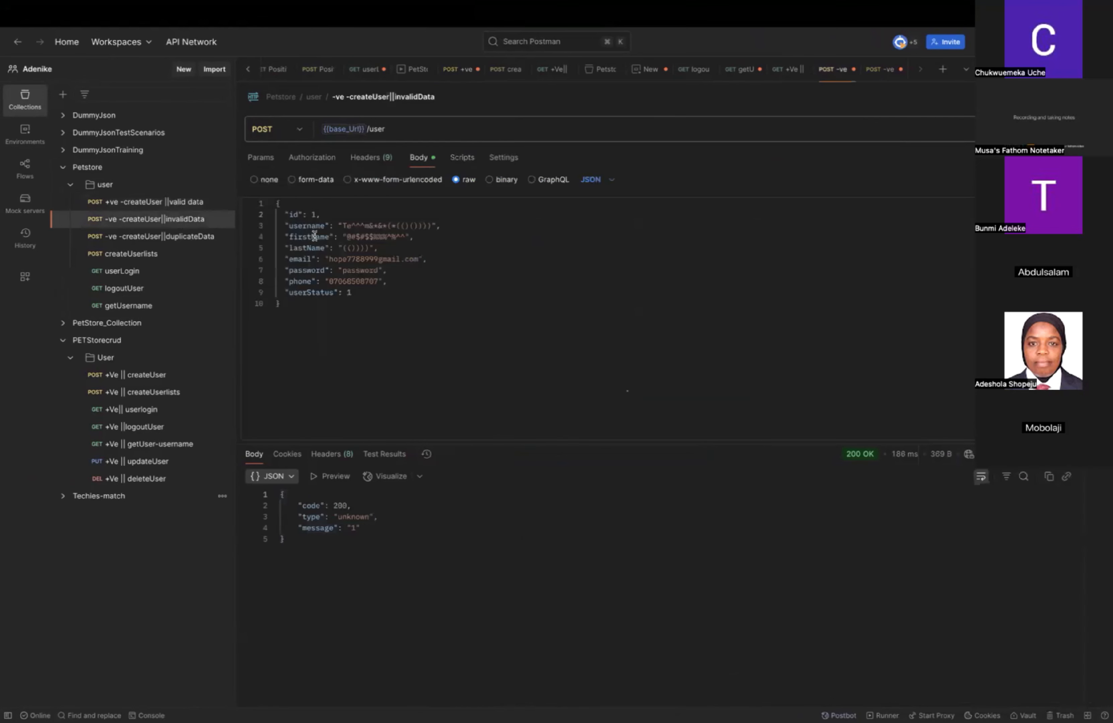
left_click(458, 160)
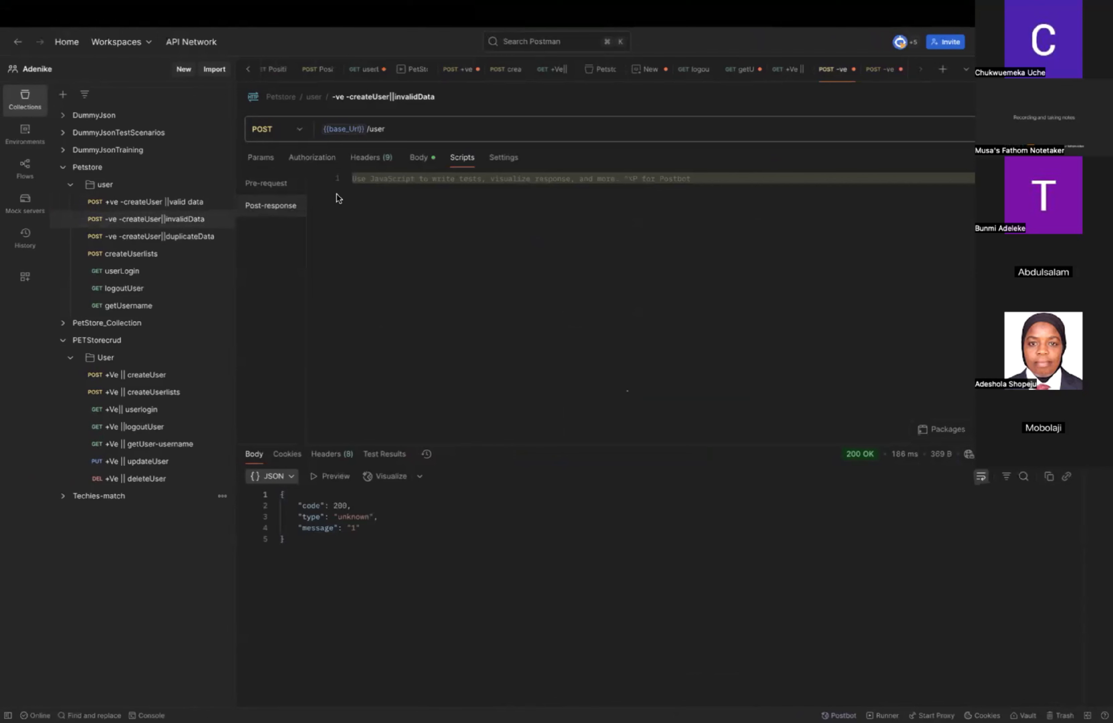
key("super+v")
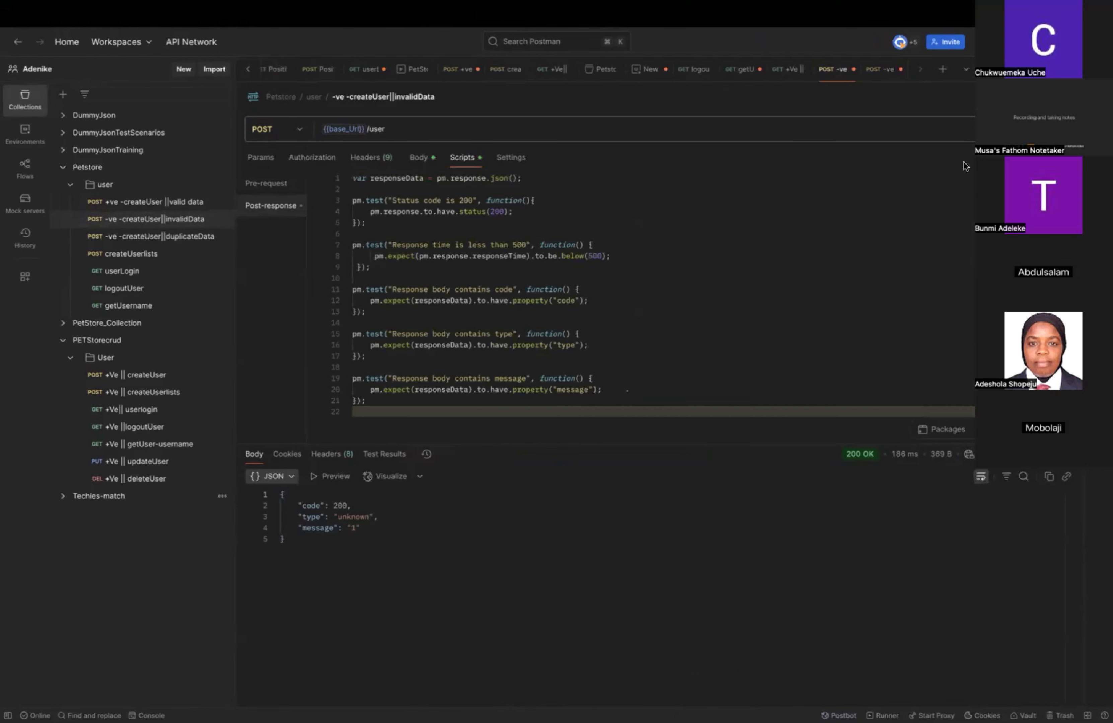
Send the invalid data createUser request, review its test results and save the request.
left_click(1029, 130)
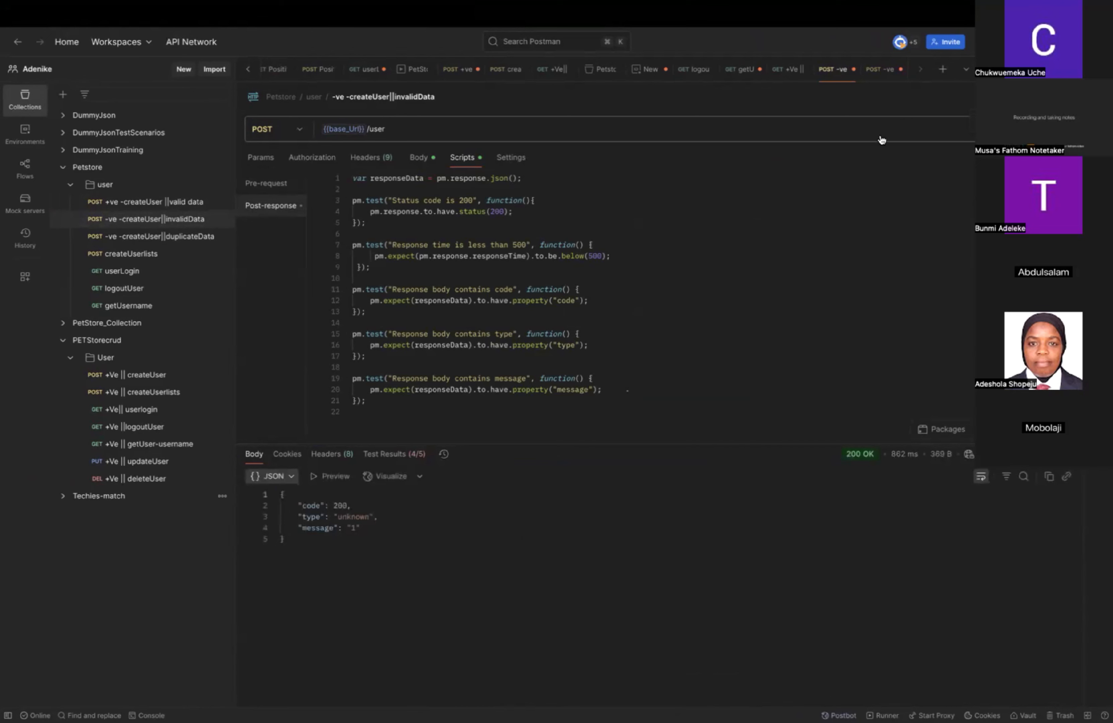
left_click(418, 460)
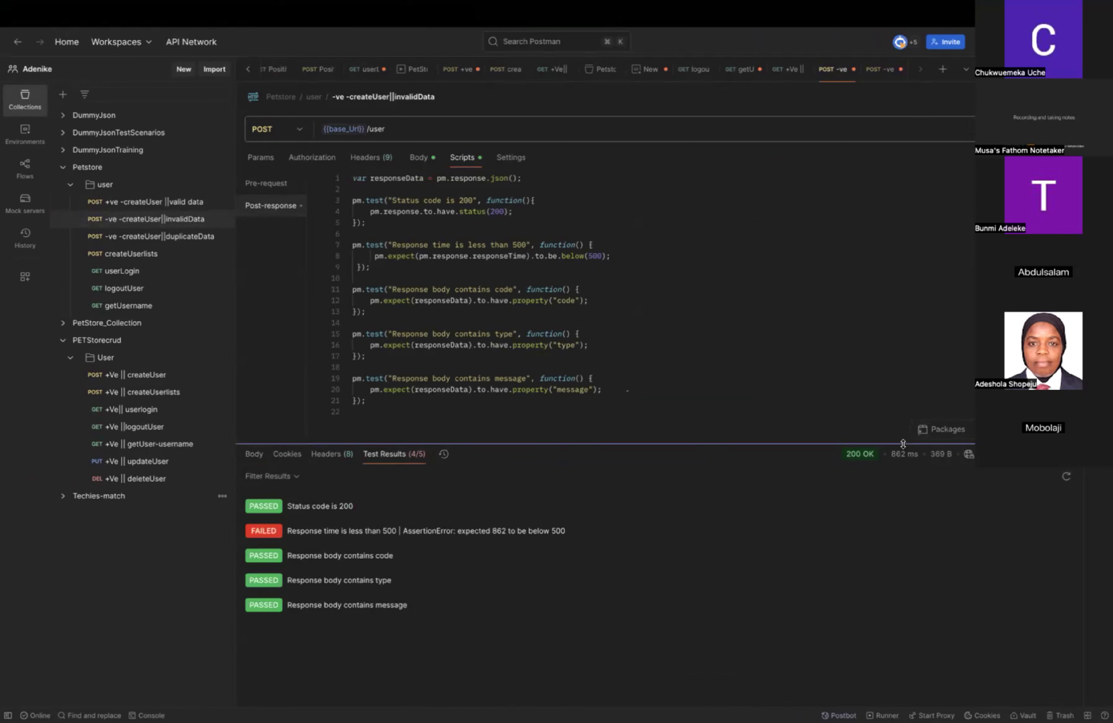
mouse_move(903, 454)
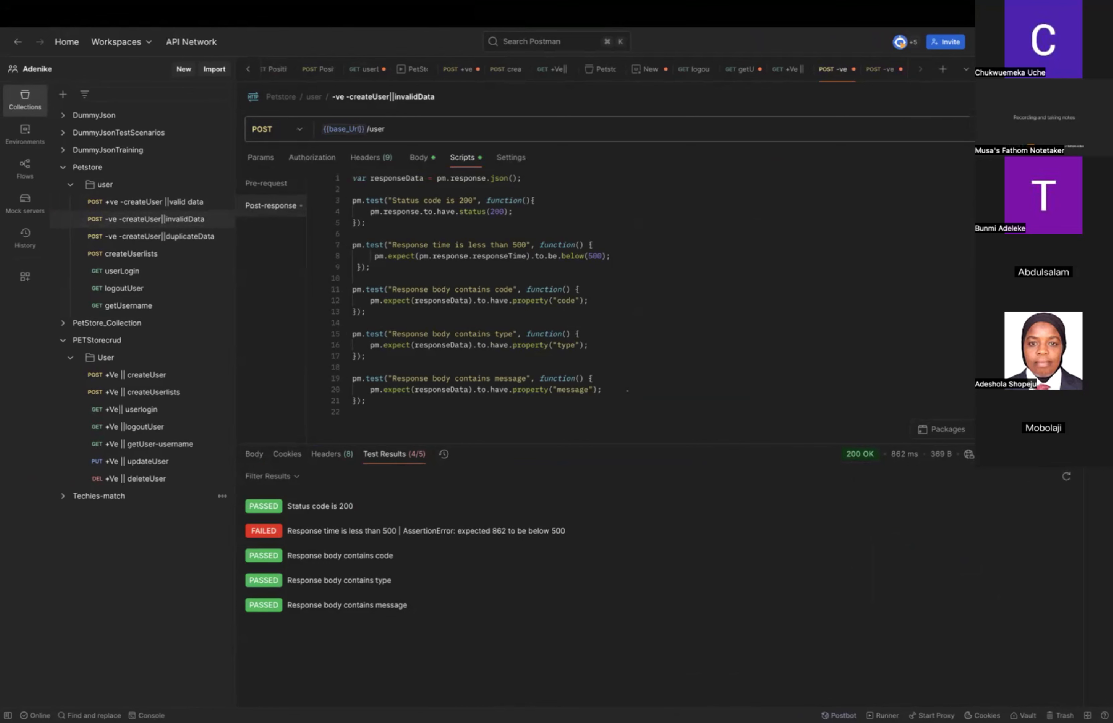
left_click(989, 97)
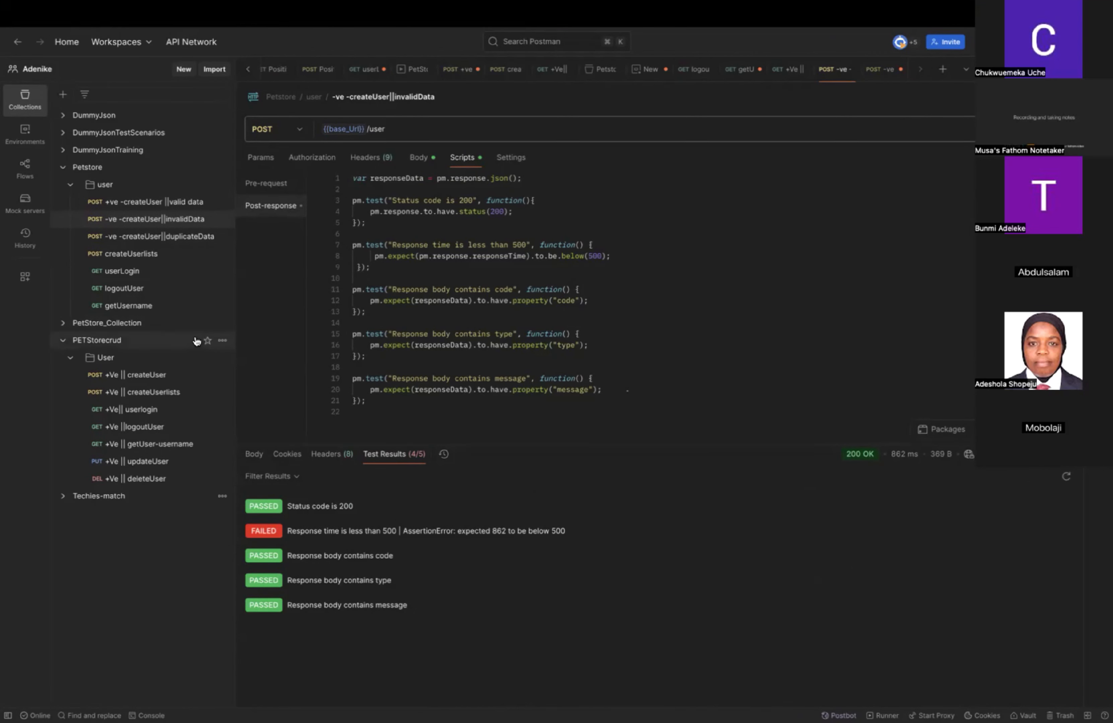
Paste the copied tests into the post-response script of the "-ve -createUser||duplicateData" request and save it.
left_click(179, 237)
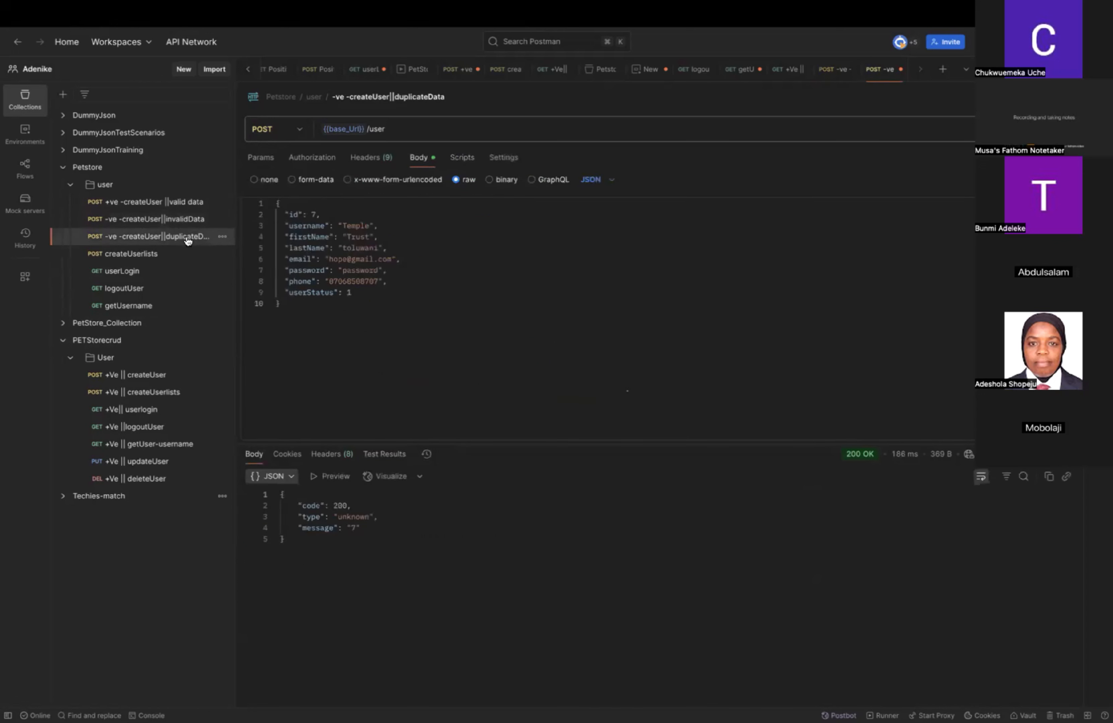
left_click(468, 160)
left_click(463, 220)
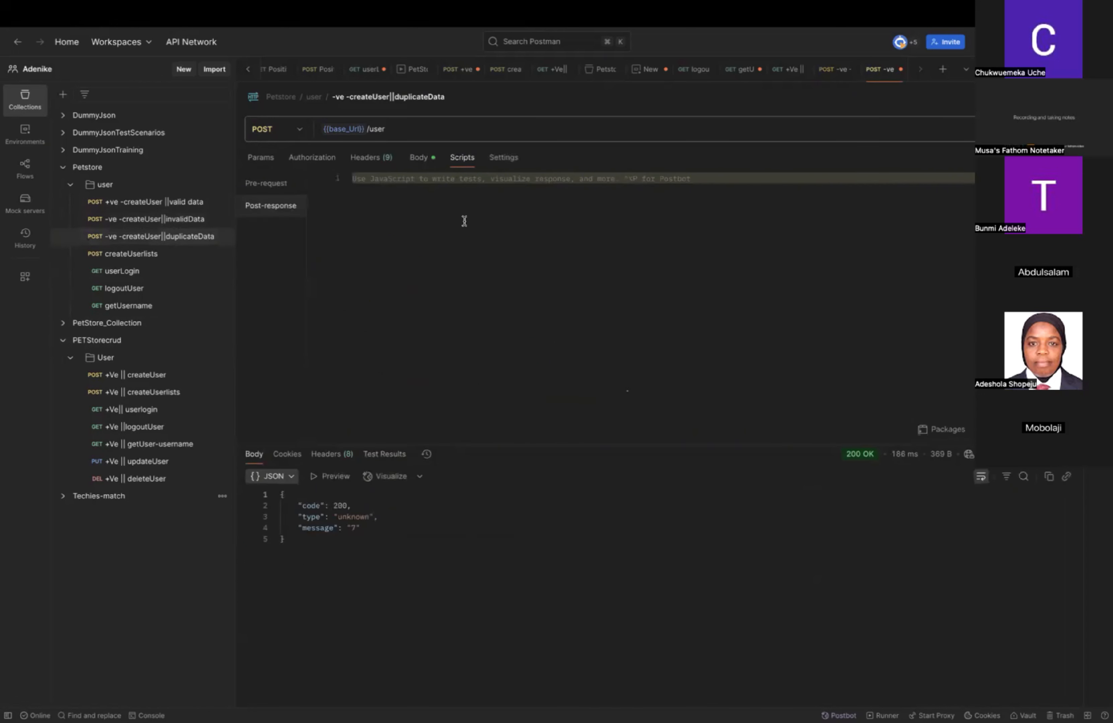
key("super+v")
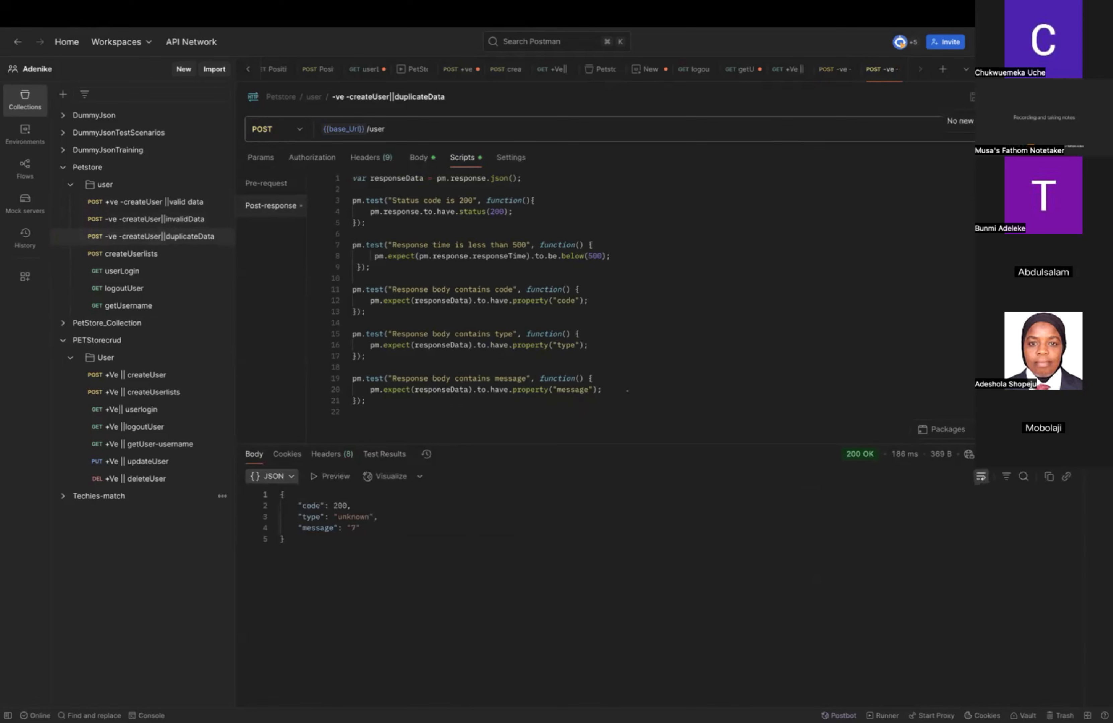
key("super+Return")
Examine the hard-coded username, firstName and lastName values in the valid data createUser request body.
left_click(162, 207)
left_click(419, 158)
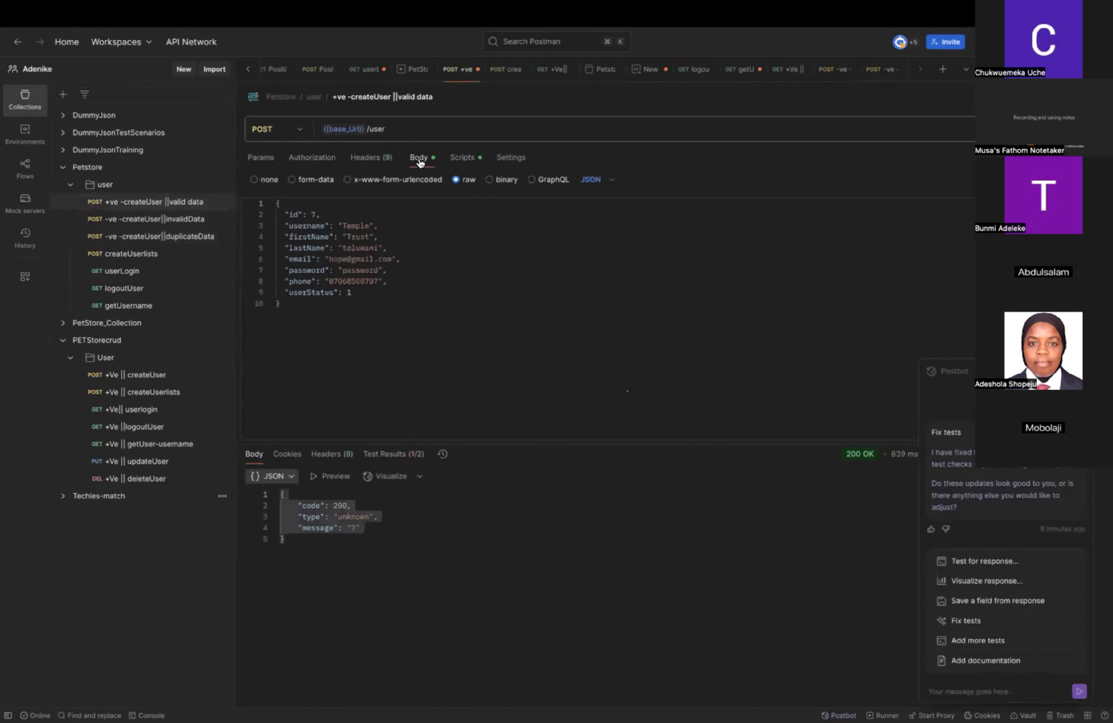
double_click(355, 226)
left_click(350, 237)
left_click(355, 248)
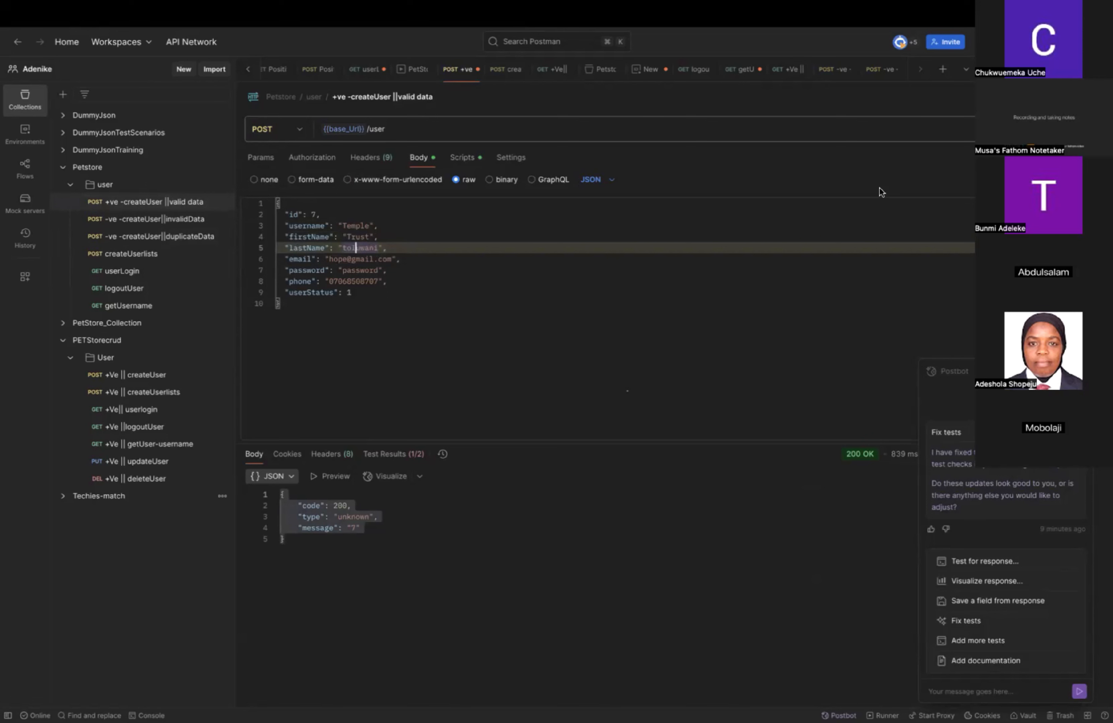
double_click(360, 248)
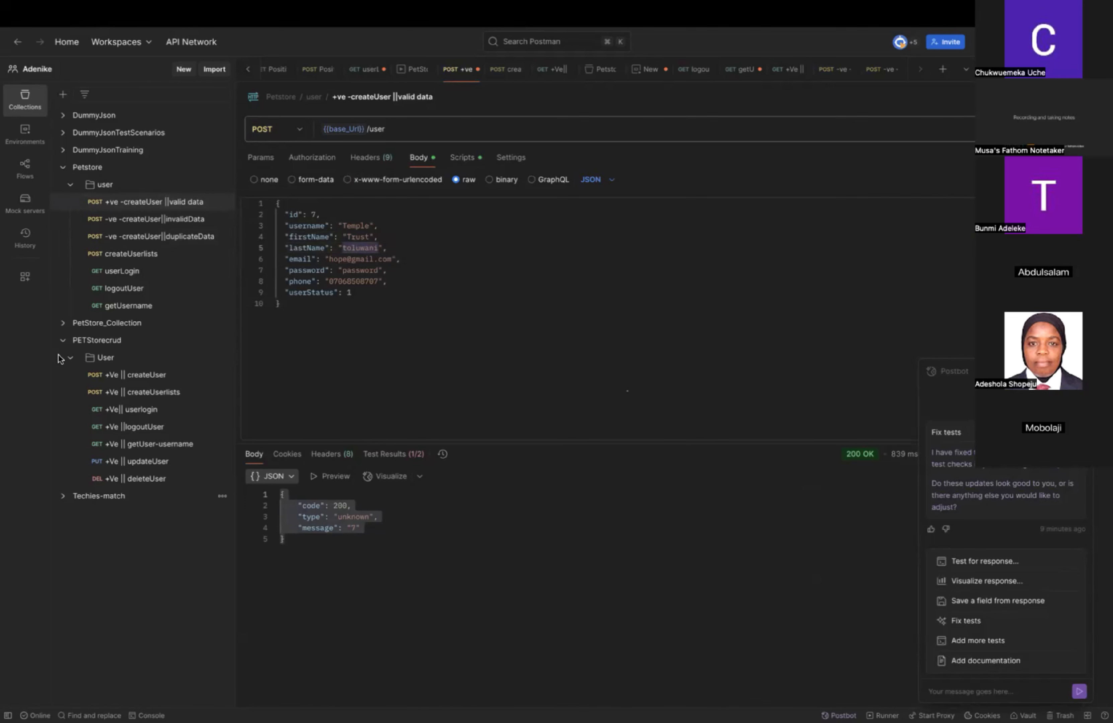
Examine how the "+Ve || createUser" request in PetStore_Collection uses variables such as {{id}} in its body.
left_click(63, 326)
left_click(63, 324)
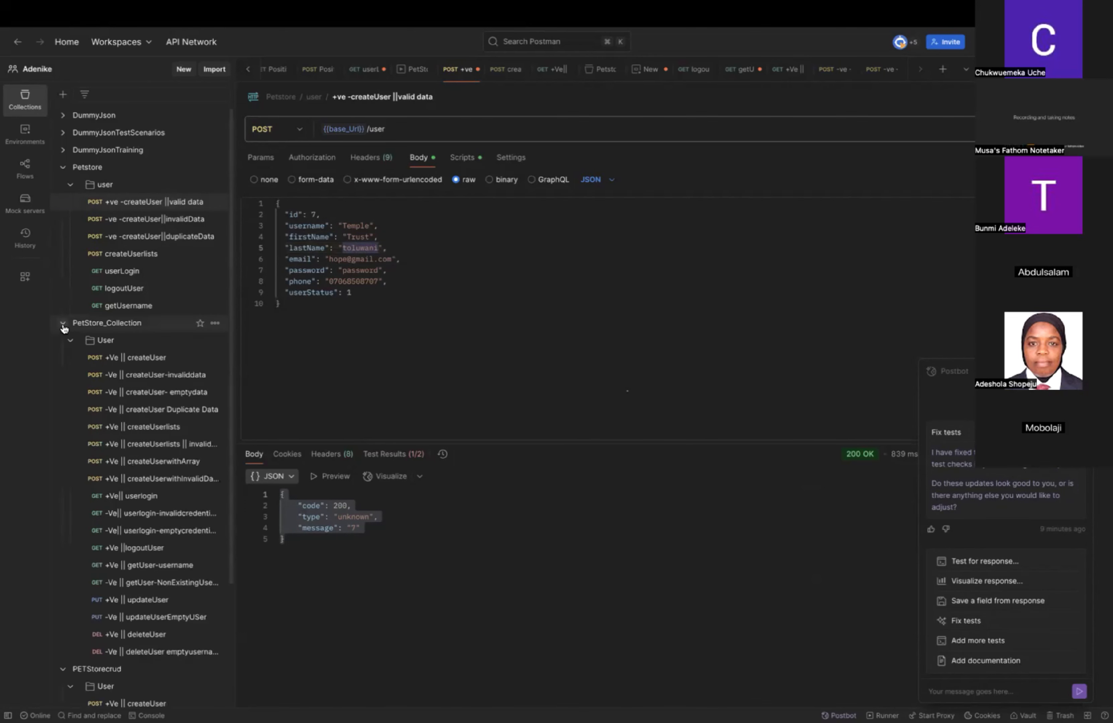
scroll(150, 454, "down", 3)
scroll(149, 454, "down", 1)
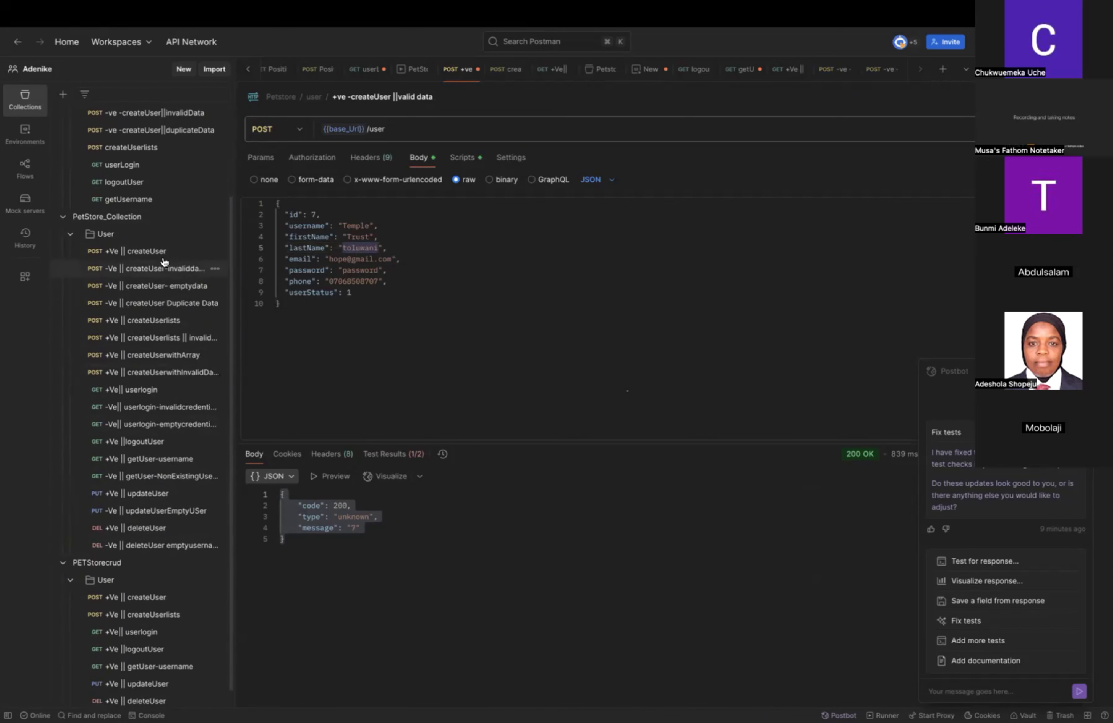
left_click(154, 254)
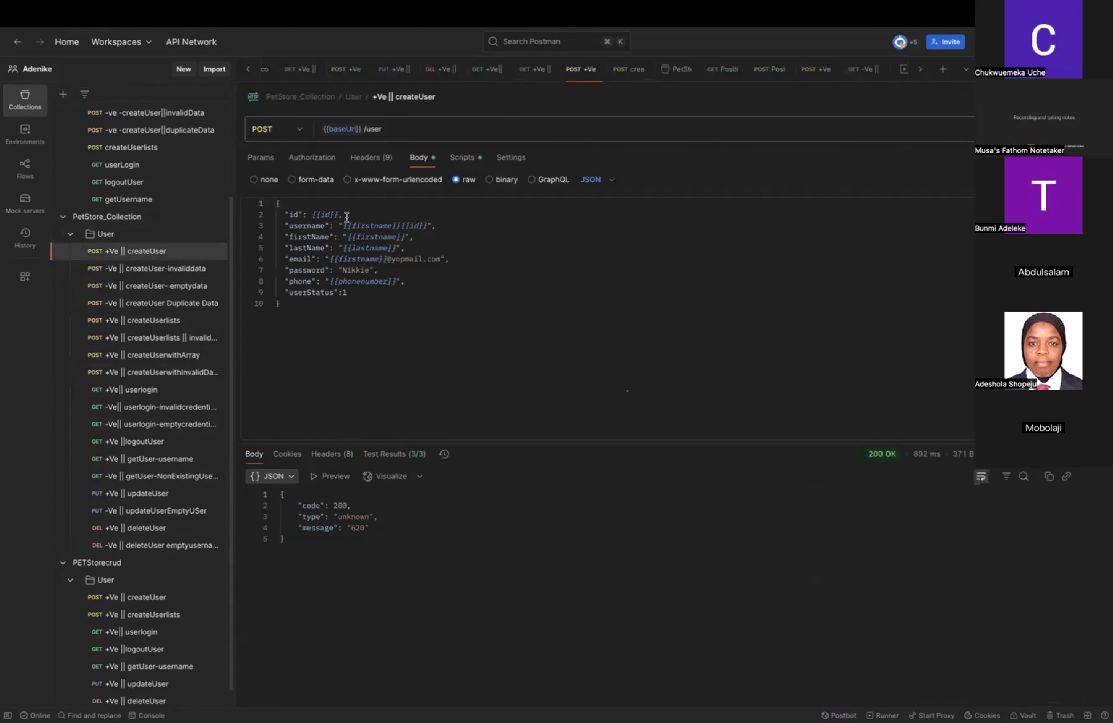
mouse_move(321, 214)
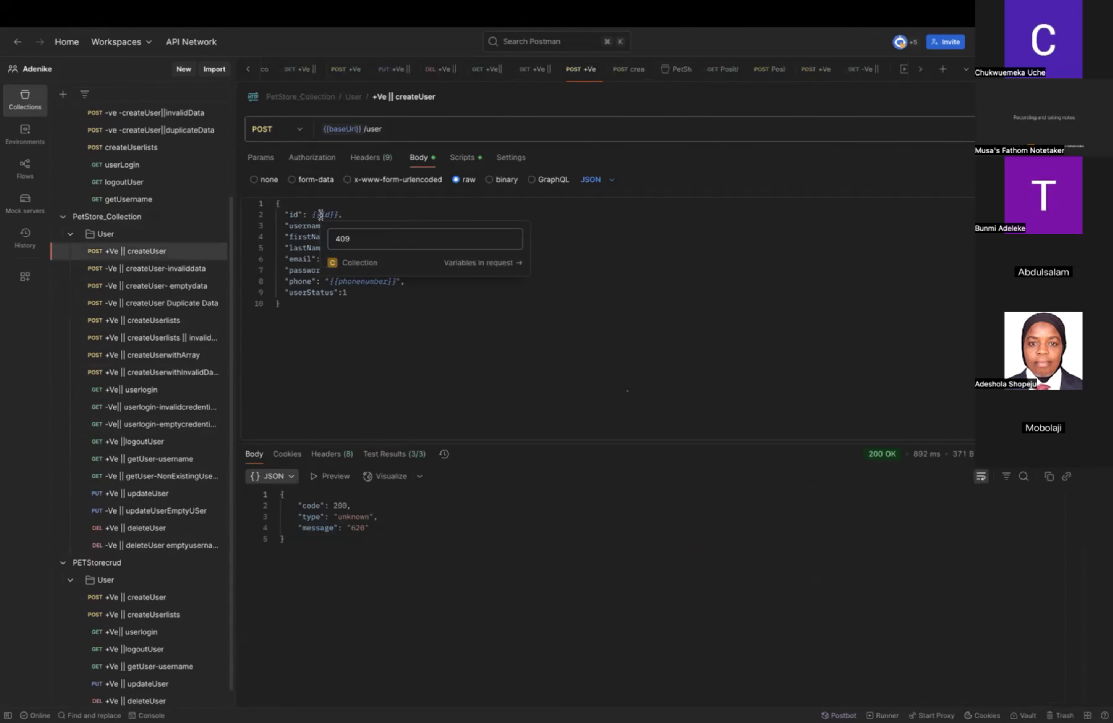
scroll(151, 186, "up", 1)
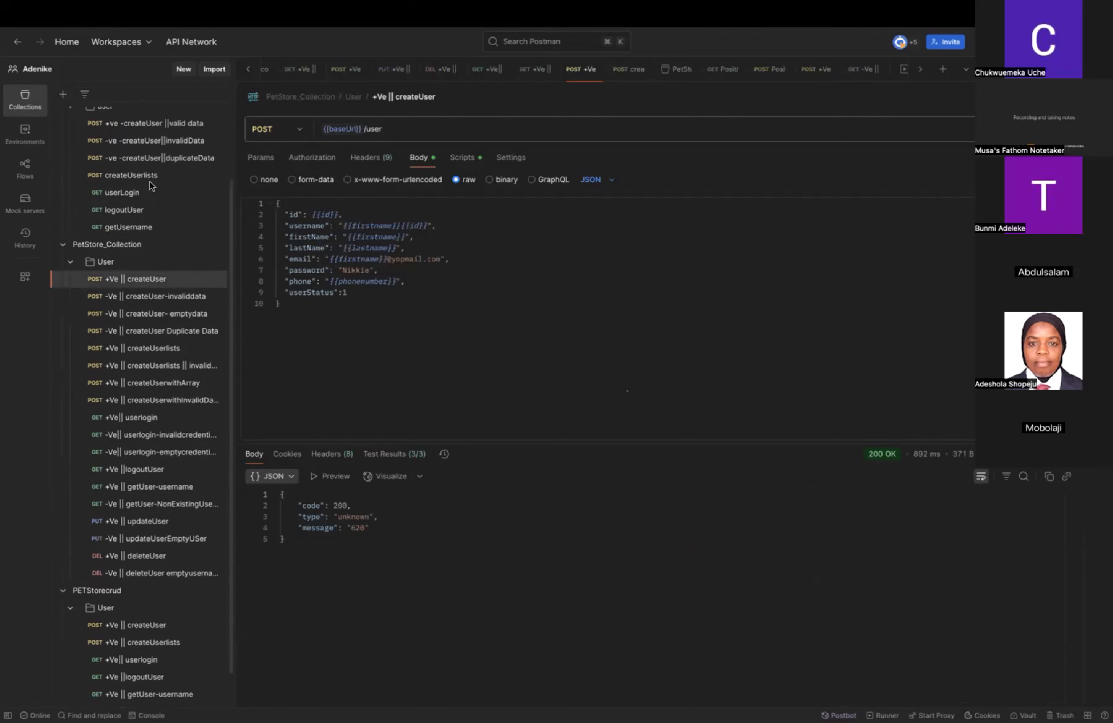
scroll(151, 186, "up", 3)
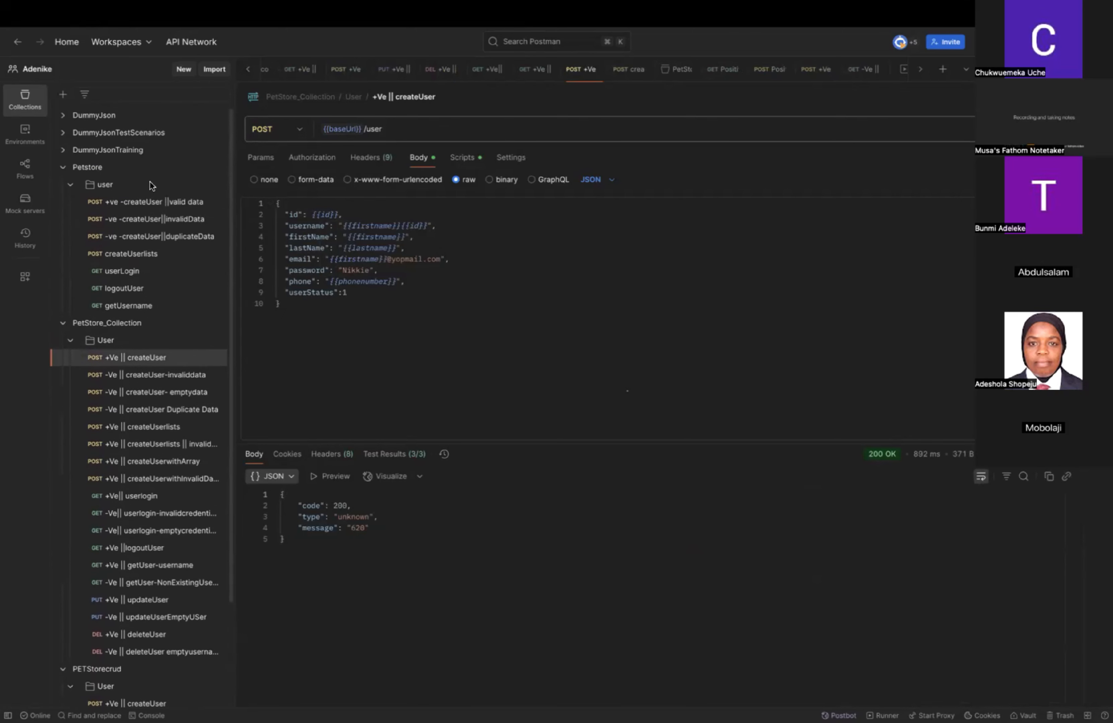
Replace the id value in the Petstore valid data createUser request body with the variable {{id}}.
left_click(136, 204)
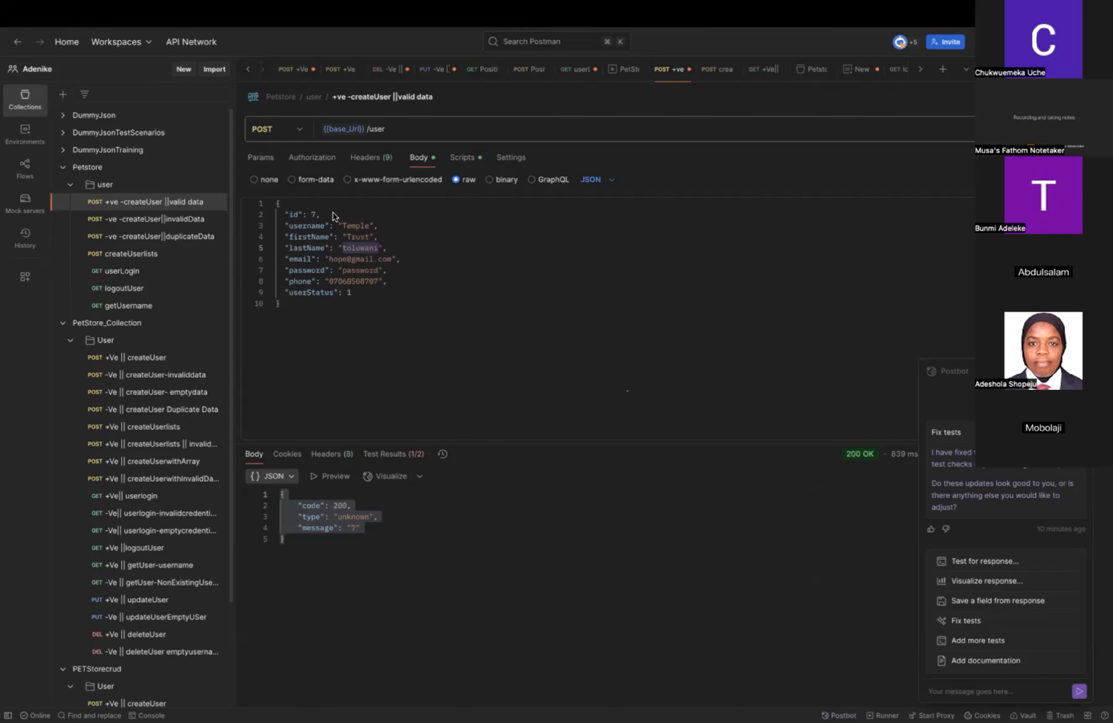
left_click(356, 231)
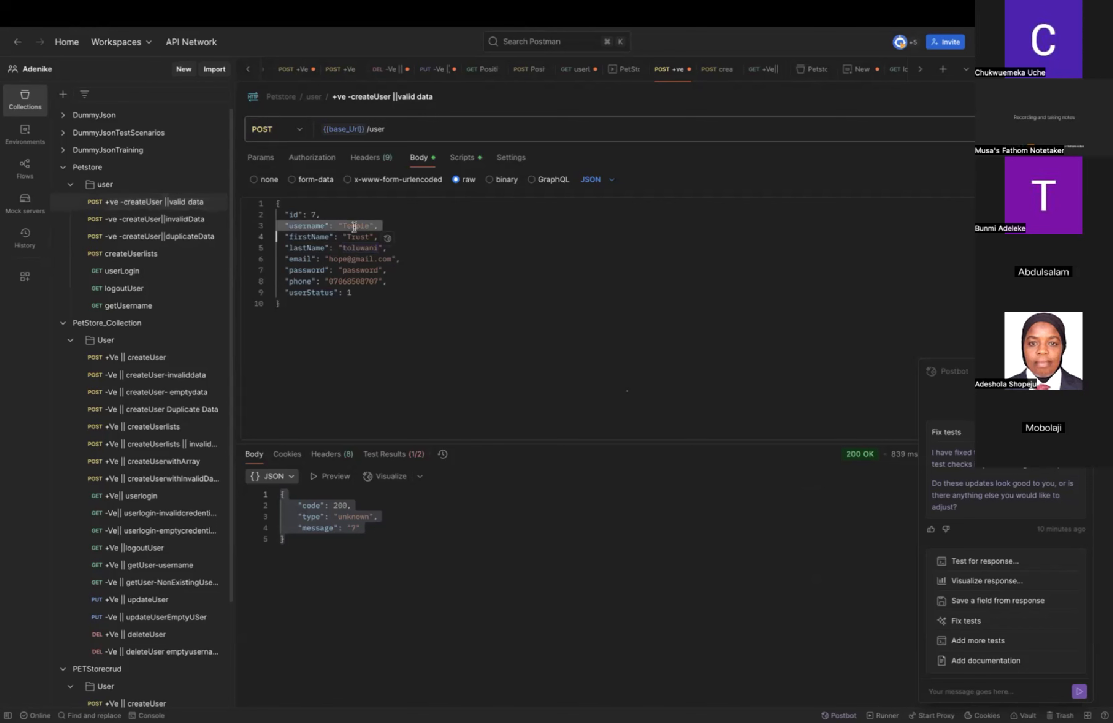
left_click(313, 214)
double_click(313, 214)
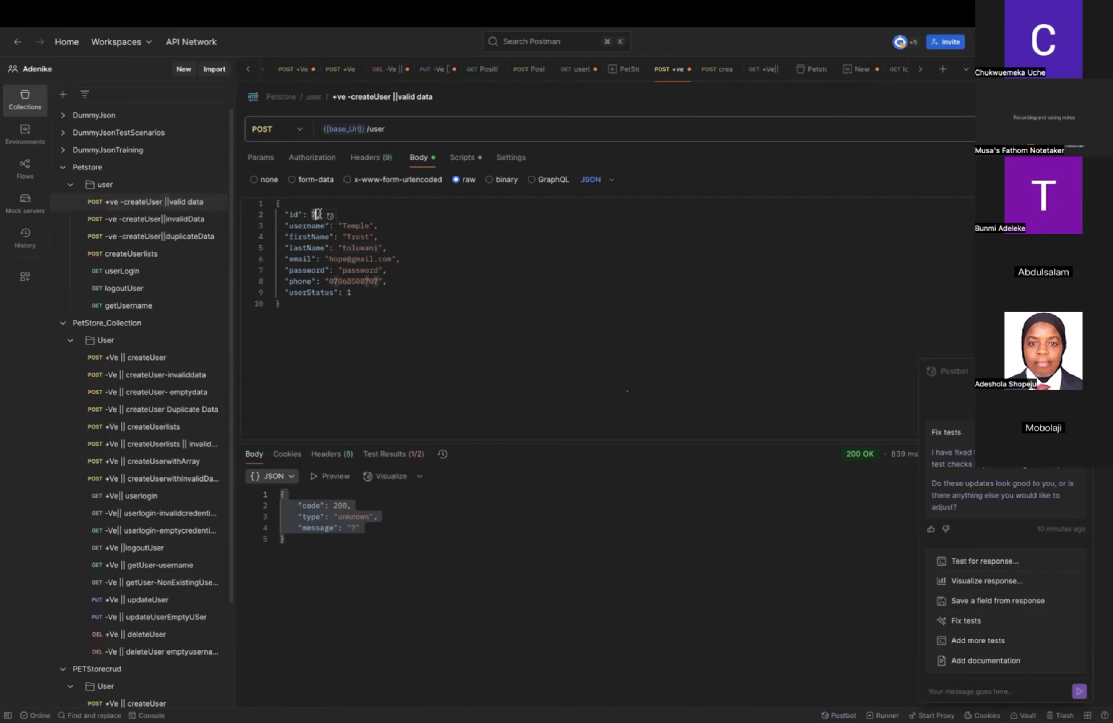
key("BackSpace")
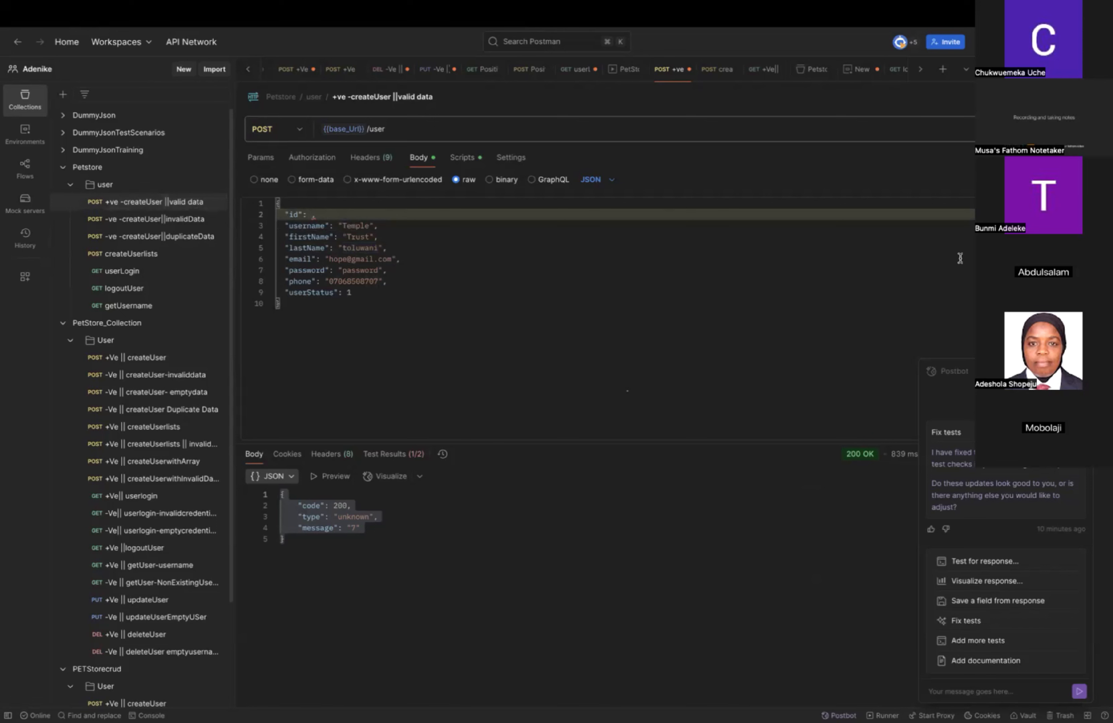
type("{{")
type("id")
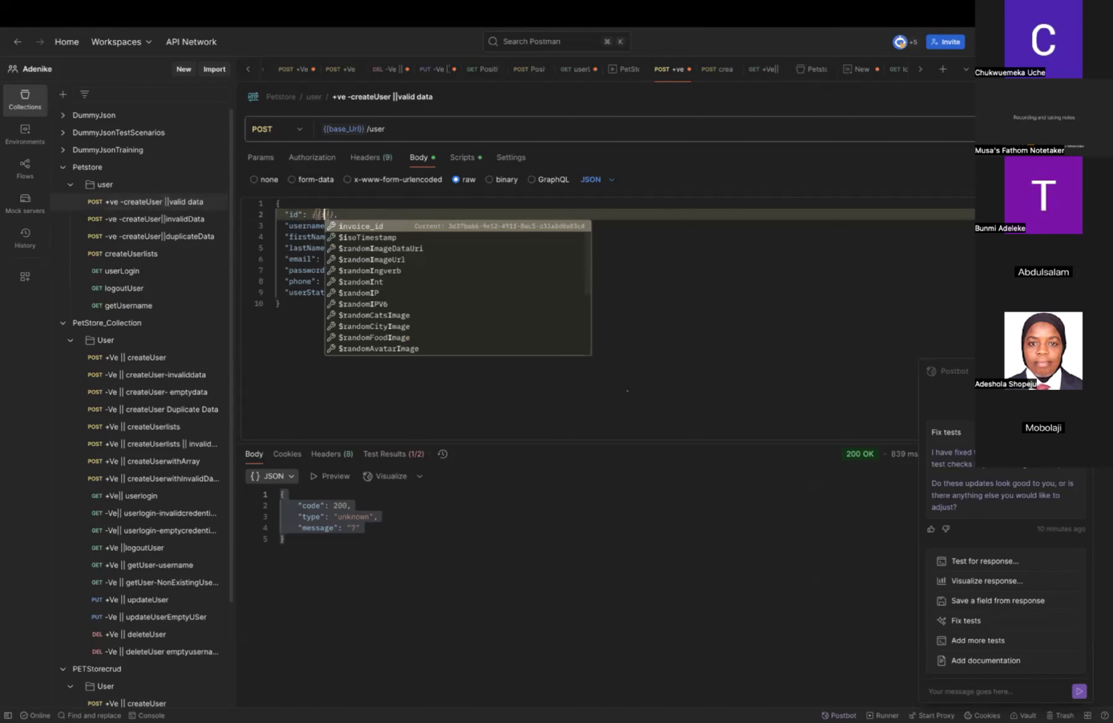
left_click(868, 341)
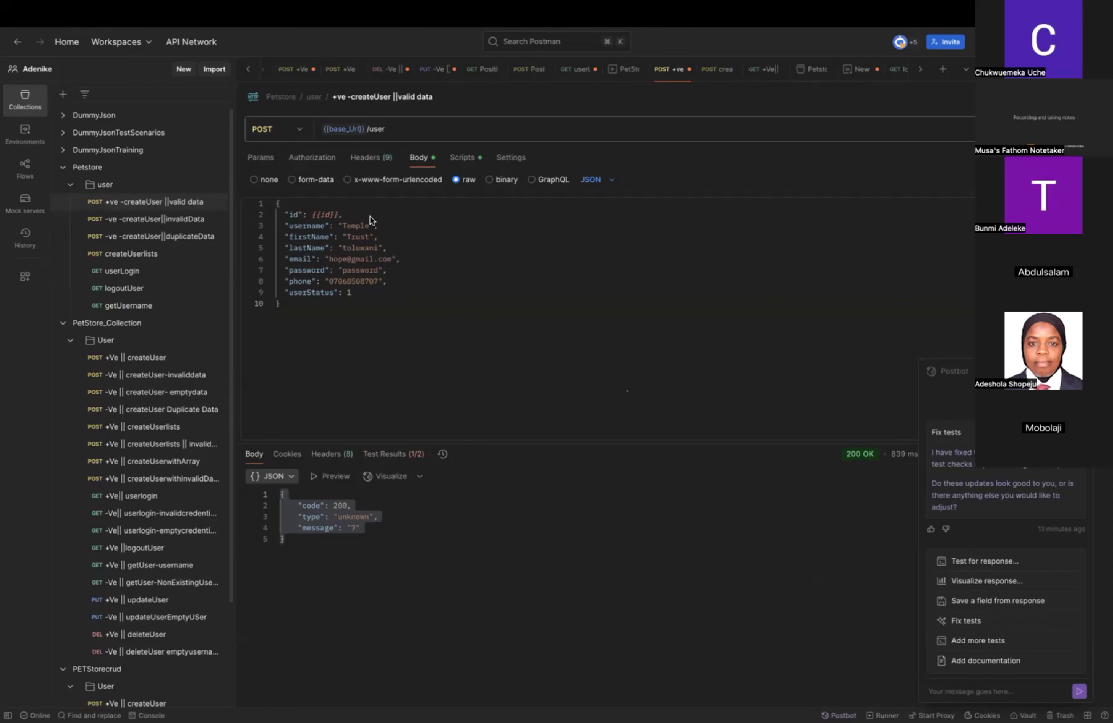
Replace the username value in the request body with the dynamic variable {{$randomFirstName}}.
double_click(350, 229)
key("super+a")
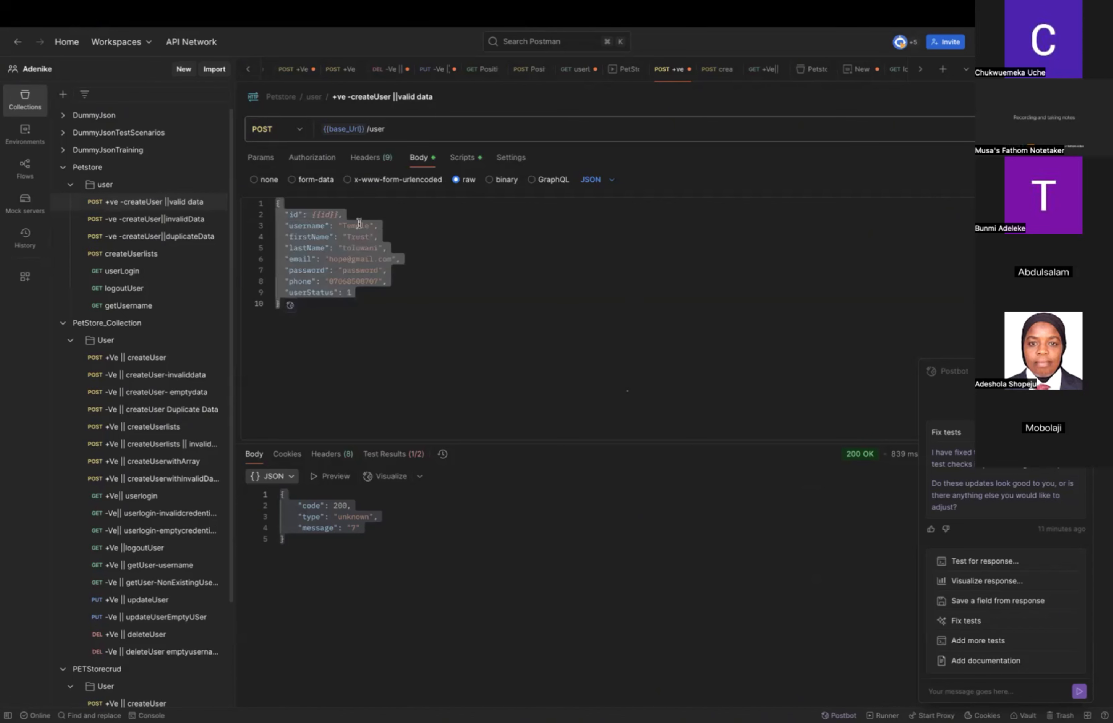
double_click(358, 228)
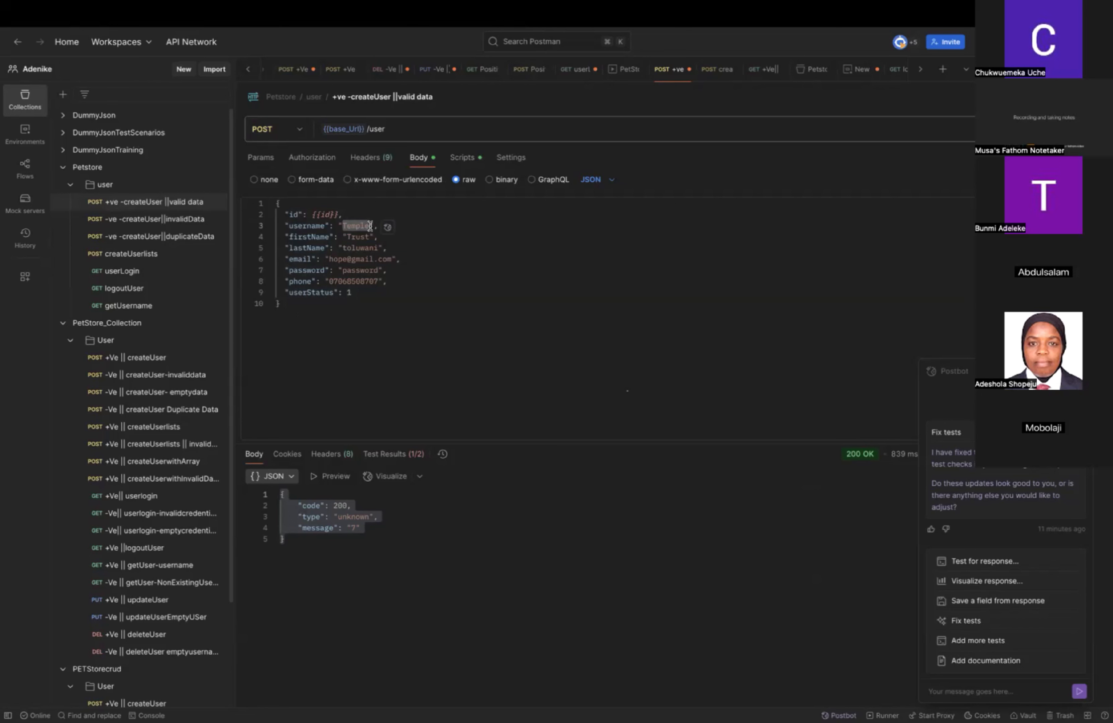
type("{{firs")
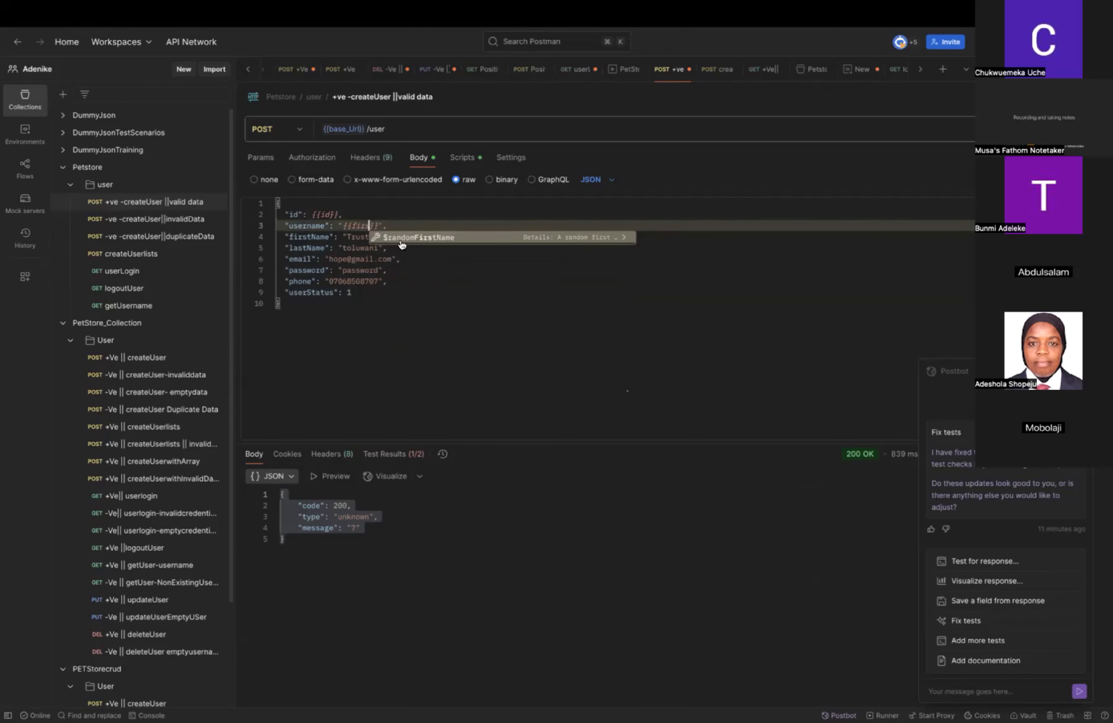
left_click(441, 238)
left_click(478, 267)
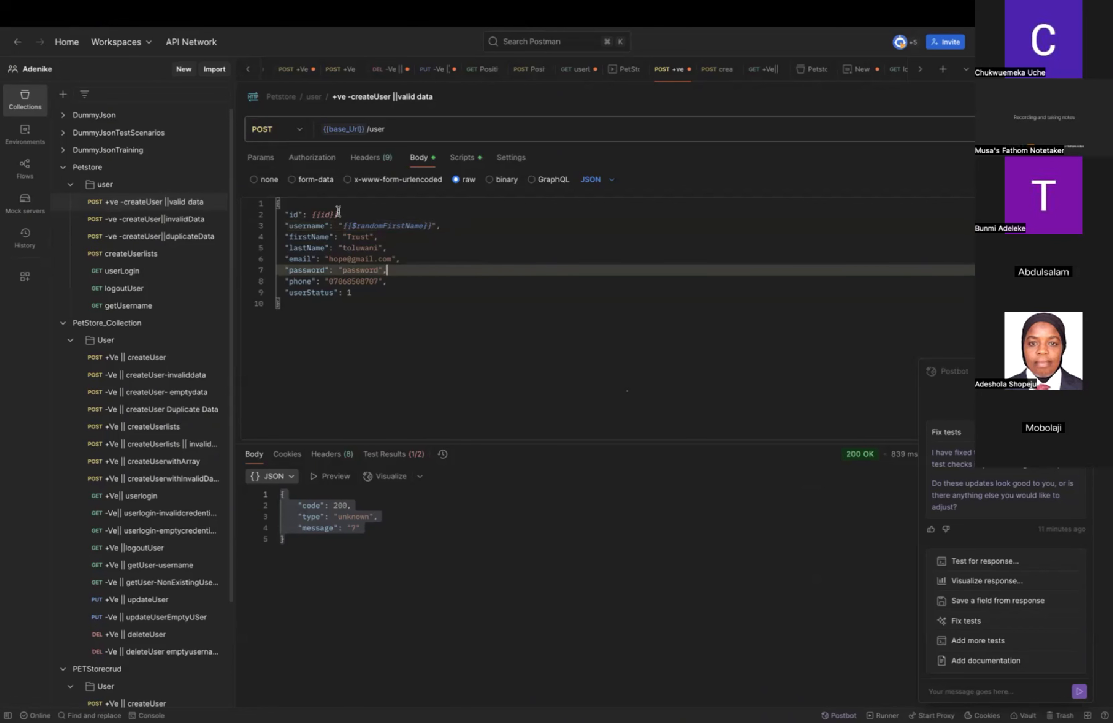
Append the variable {{id}} after {{$randomFirstName}} in the username value of the request body.
left_click(431, 228)
type("{")
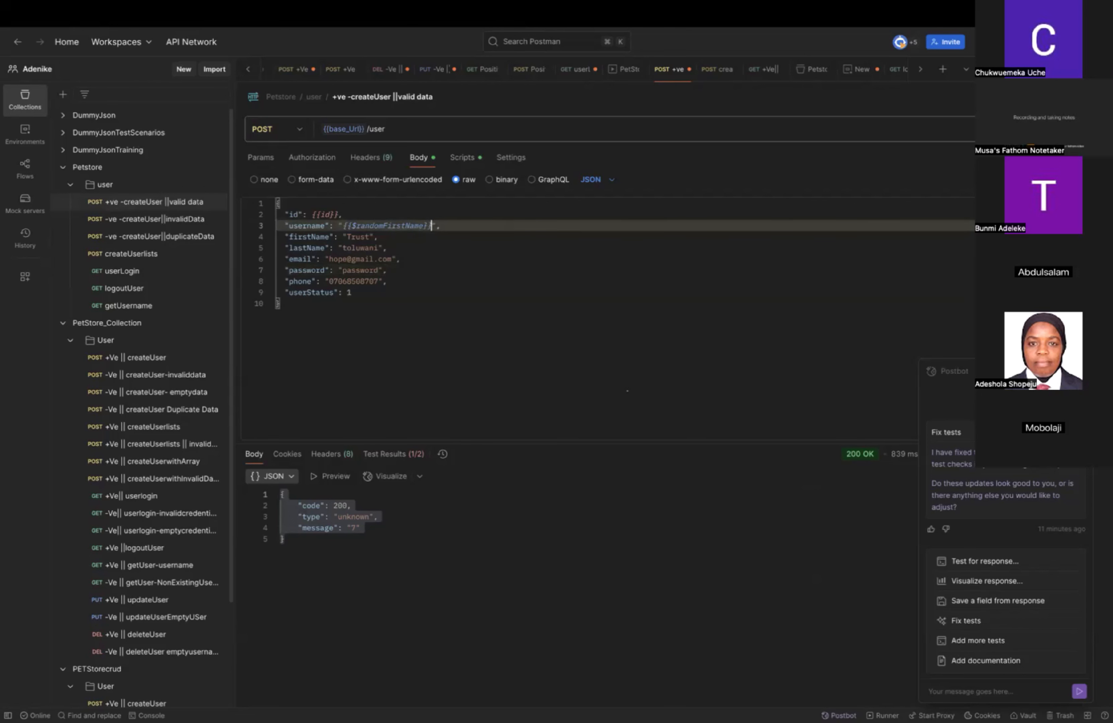
type("{")
type("id}}")
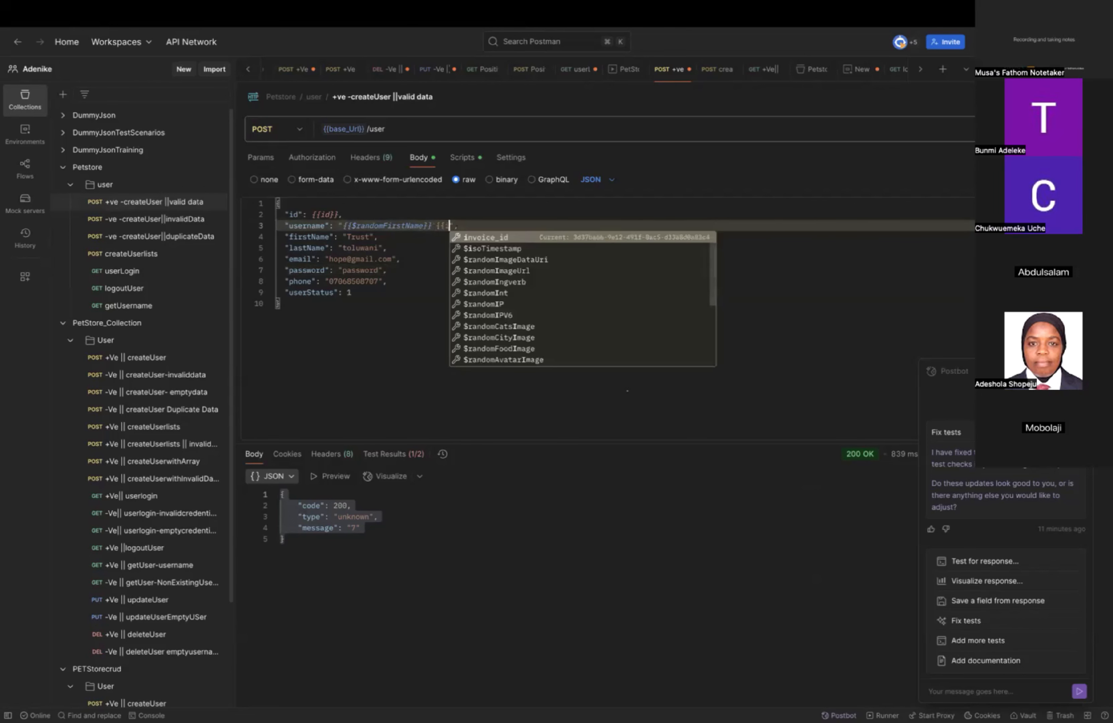
left_click(601, 271)
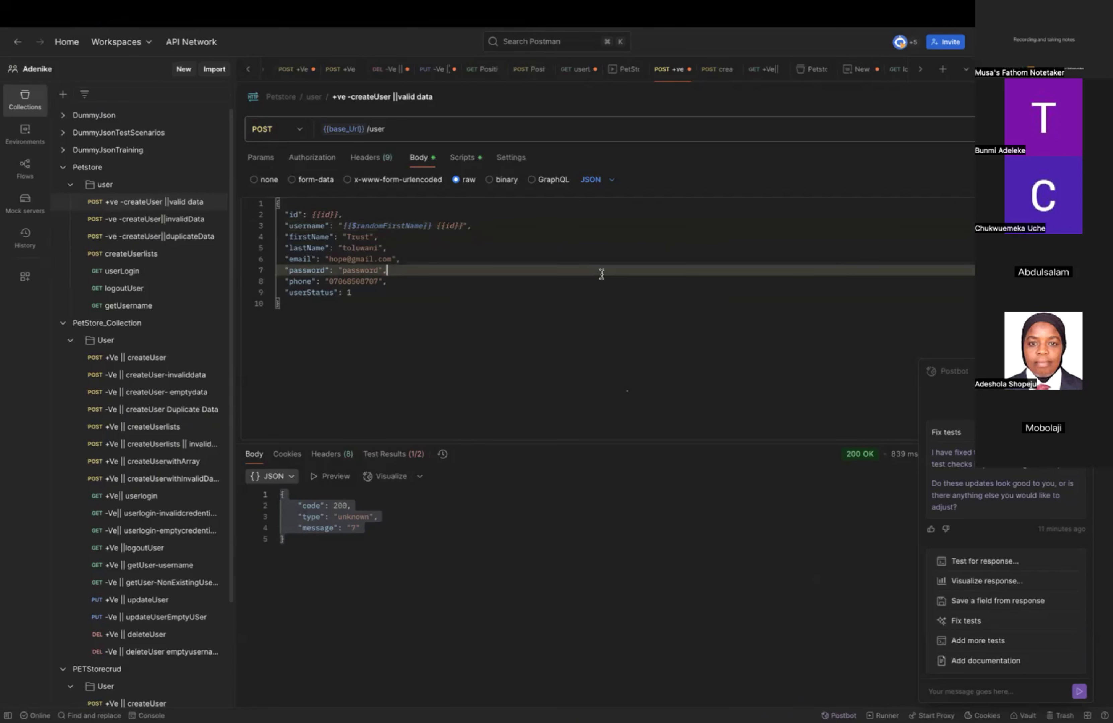
left_click(436, 226)
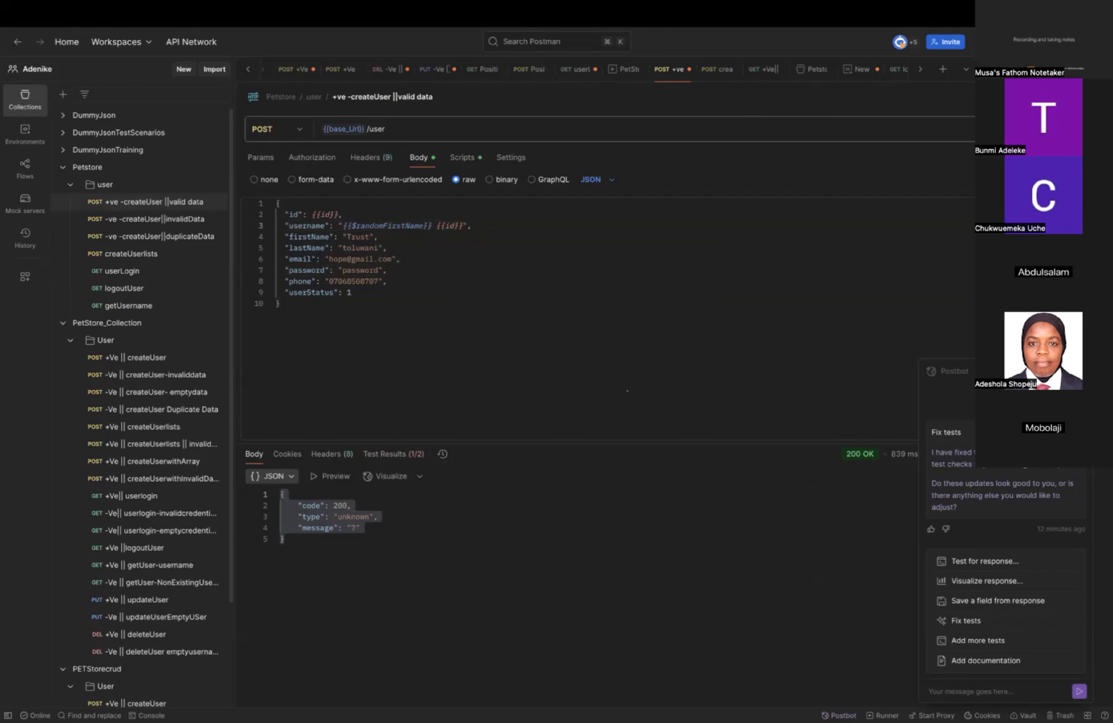
Remove the dollar sign and the space between the variables so the username value reads {{randomFirstName}}{{id}}.
left_click(352, 230)
left_click(358, 226)
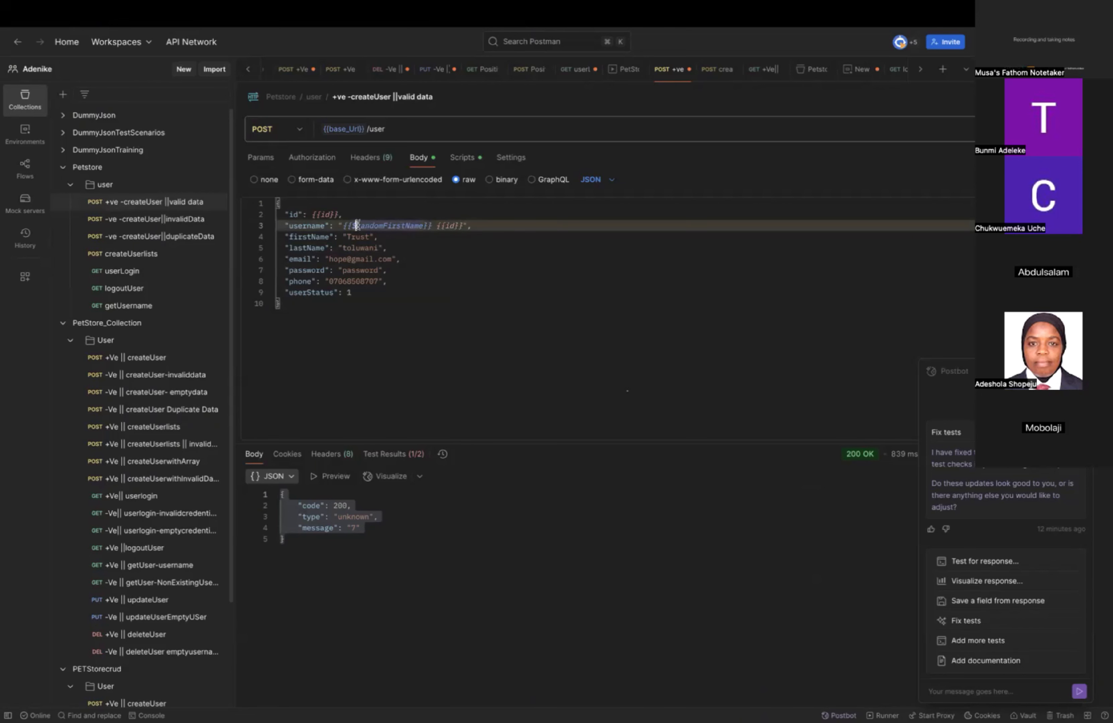
key("BackSpace")
left_click(568, 262)
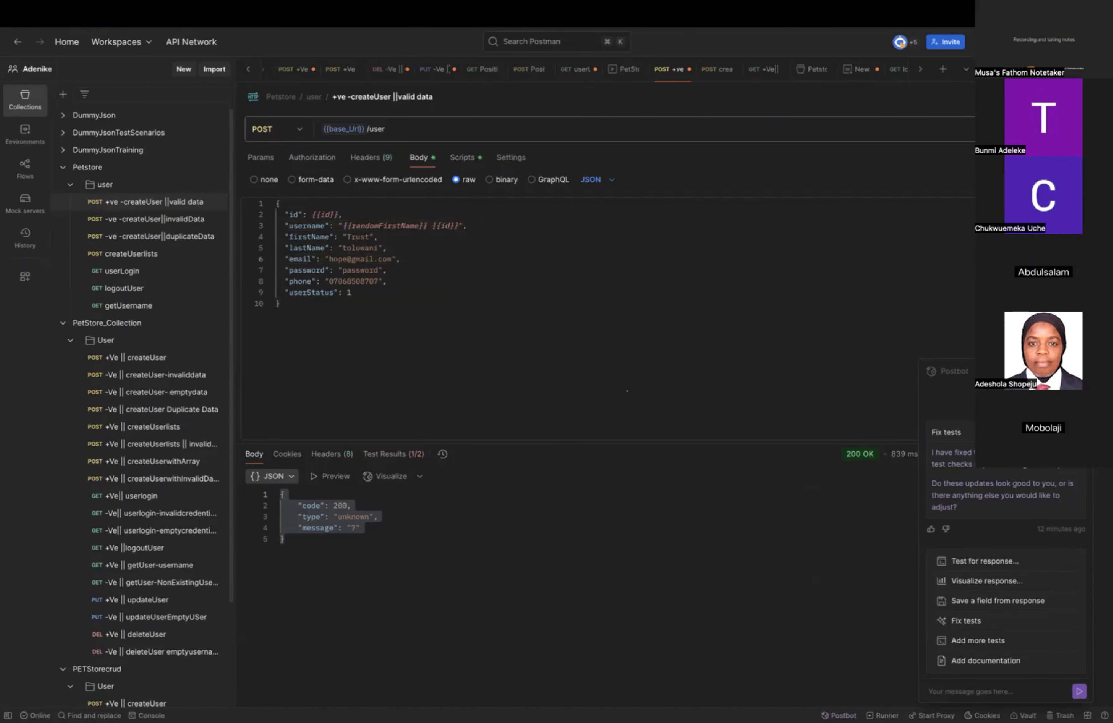
double_click(361, 236)
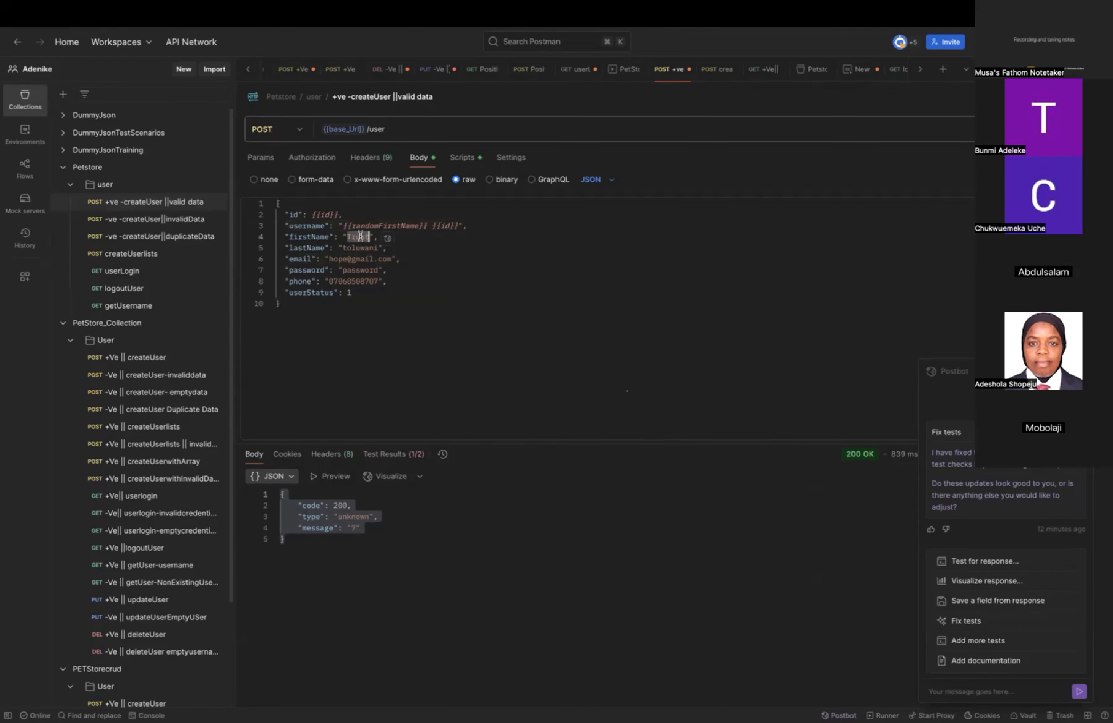
left_click(433, 224)
key("BackSpace")
Replace the firstName value in the request body with the variable {{randomFirstName}}, without a dollar sign.
double_click(361, 236)
type("{{r")
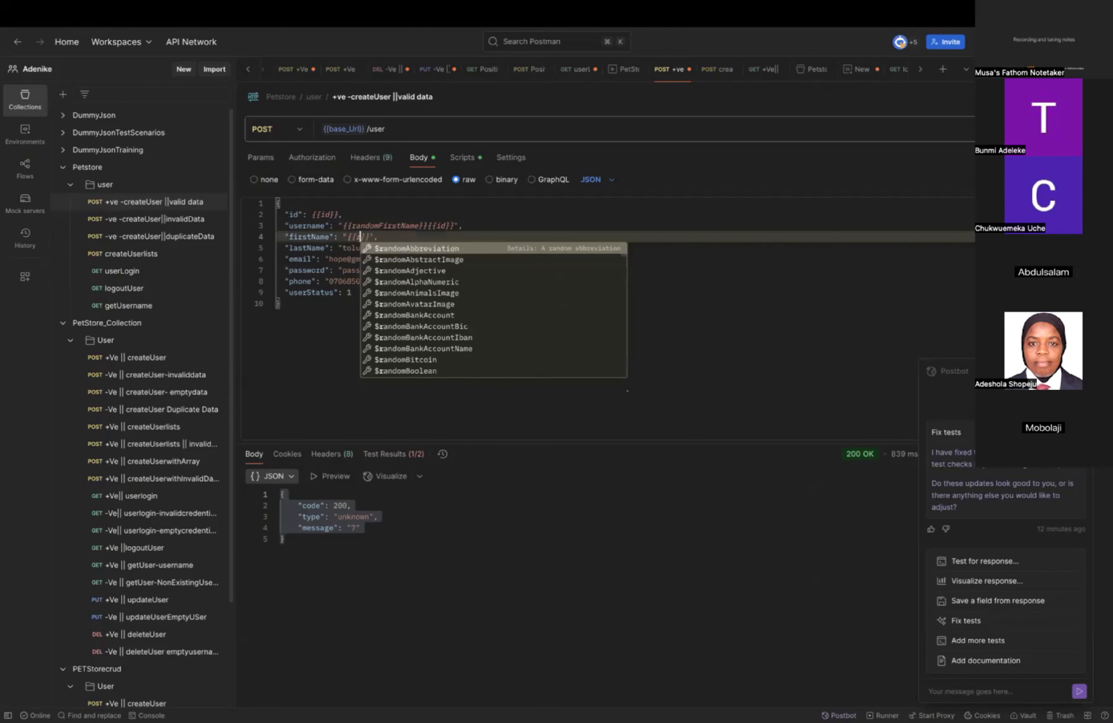
type("ando")
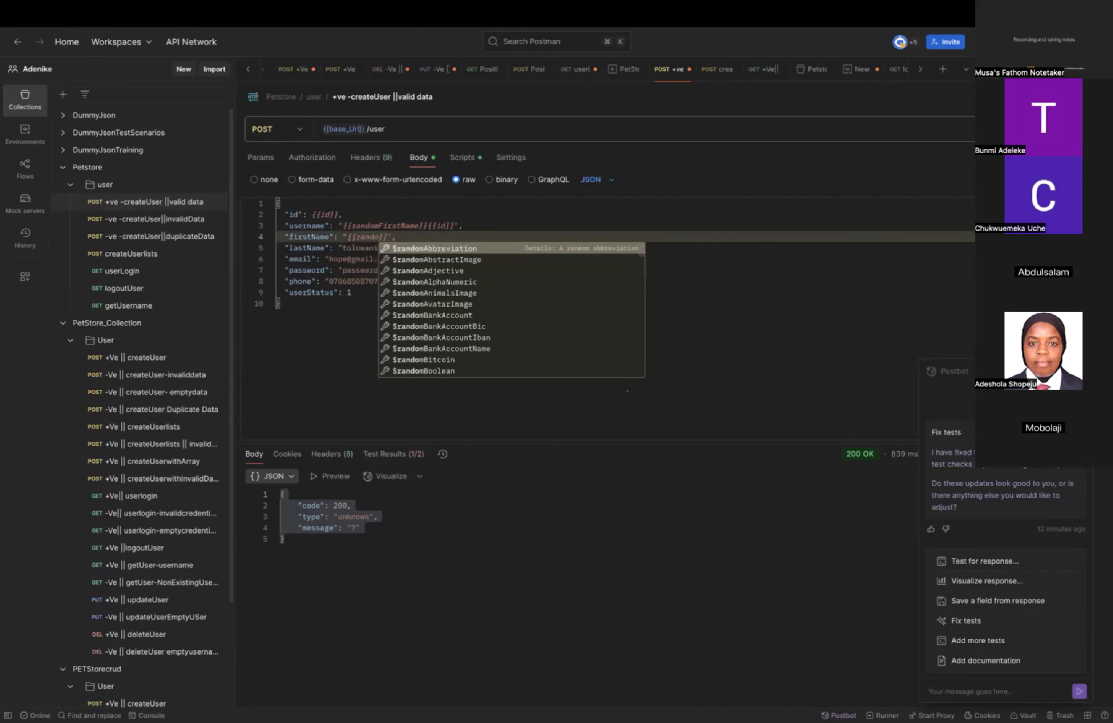
type("n")
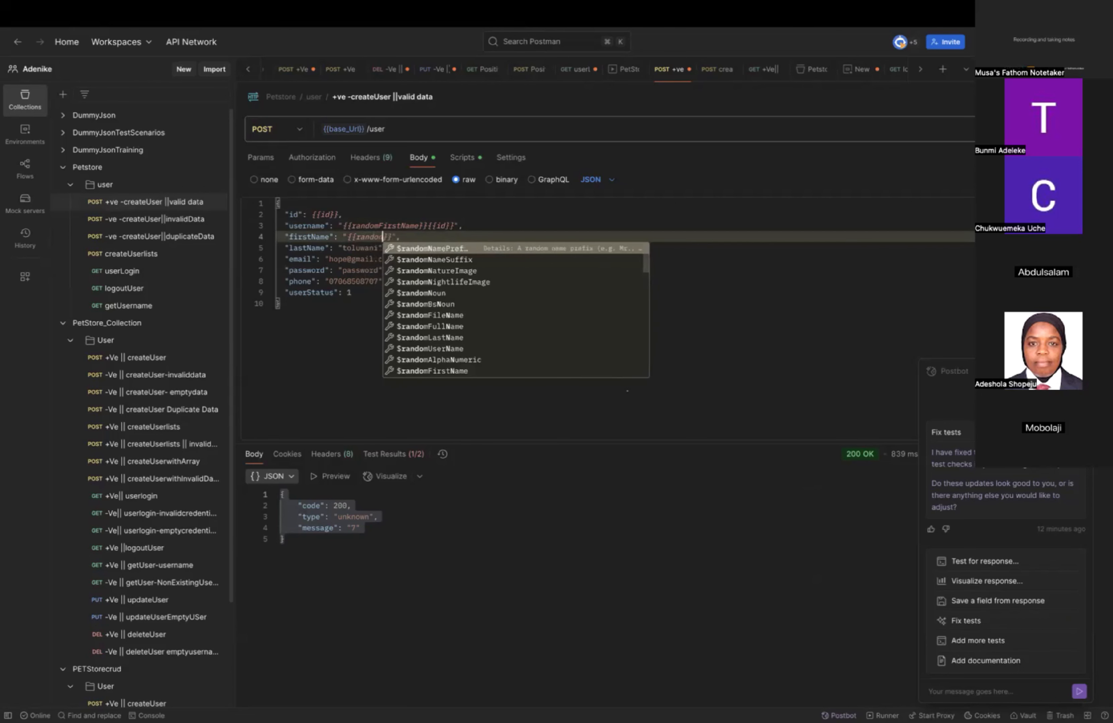
type("f")
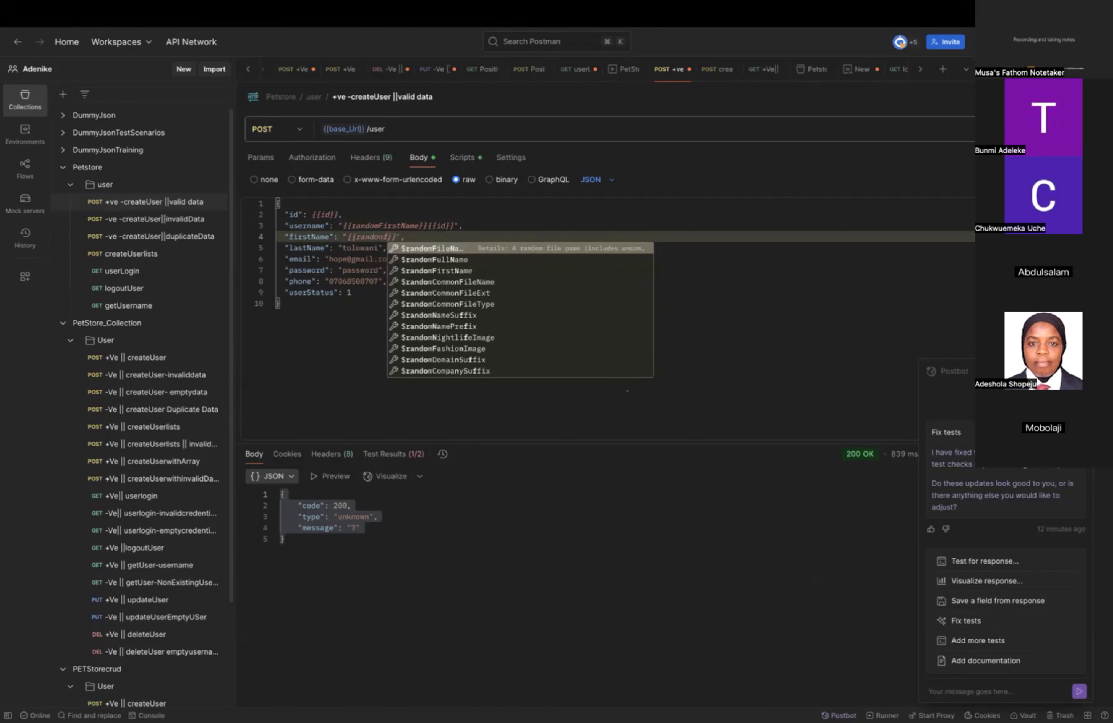
left_click(411, 270)
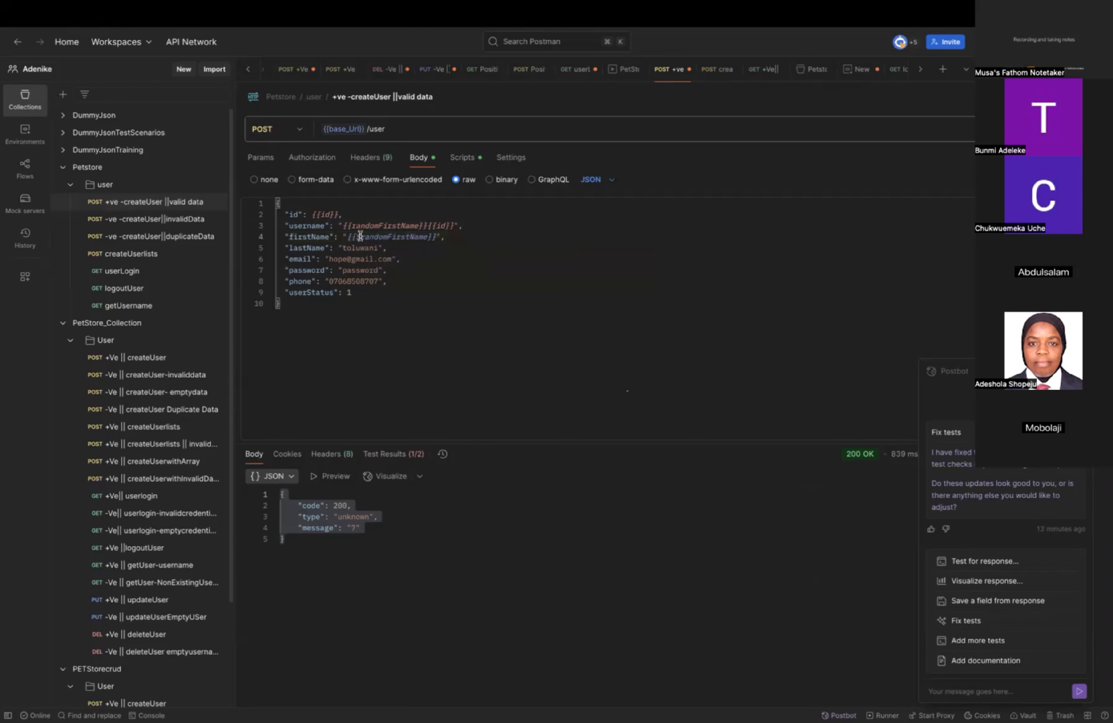
left_click(360, 236)
key("BackSpace")
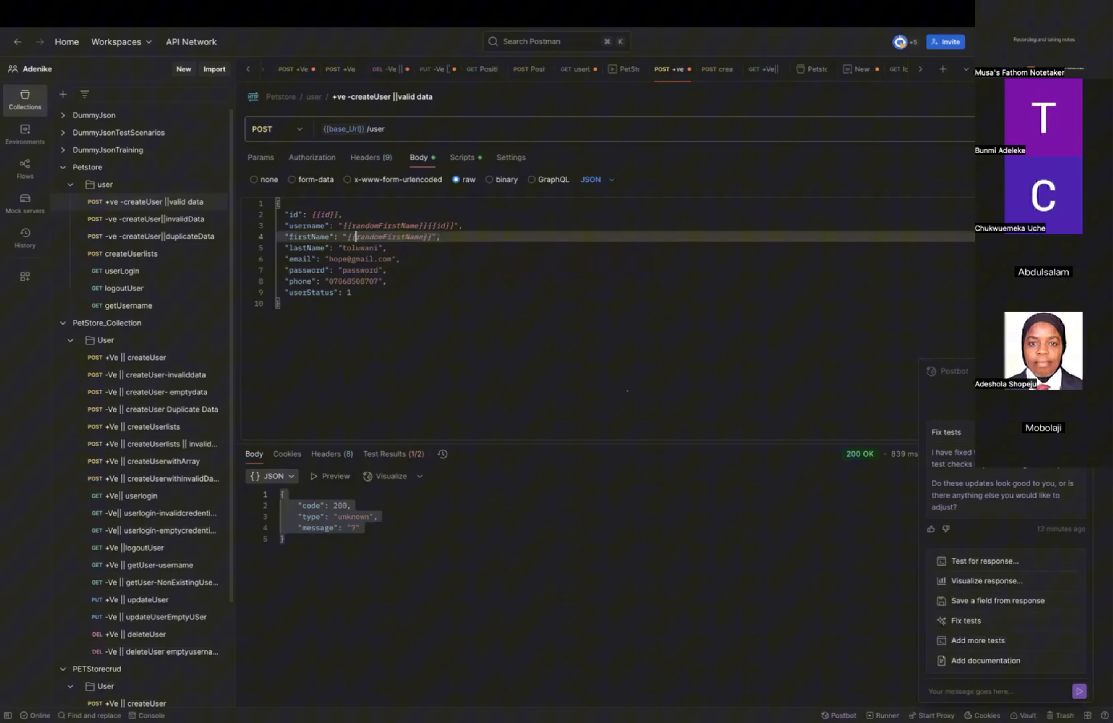
left_click(530, 270)
Replace the lastName value in the request body with the variable {{randomLastName}}, without a dollar sign.
double_click(367, 248)
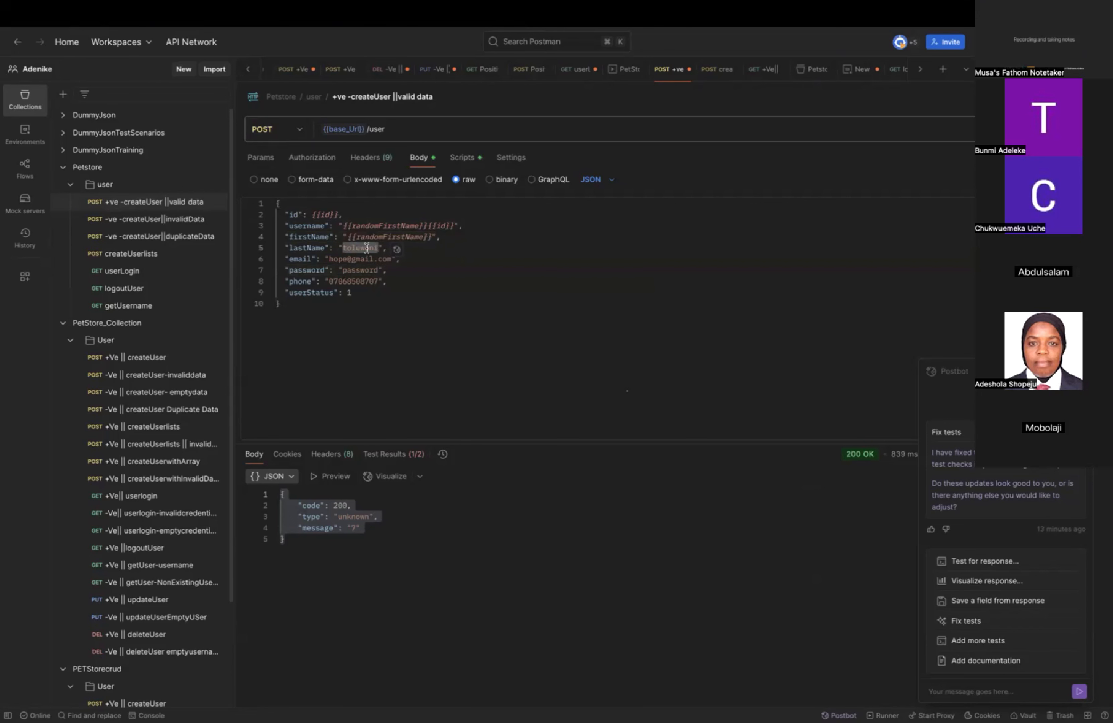
type("{{")
key("BackSpace")
type("ra")
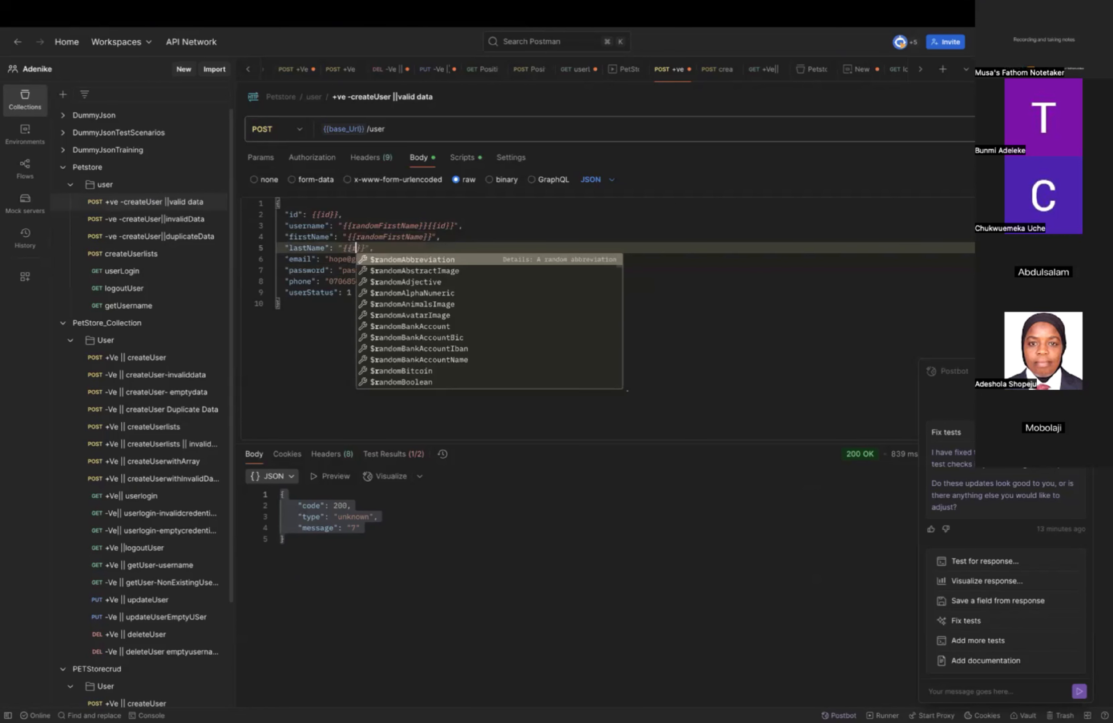
type("nd")
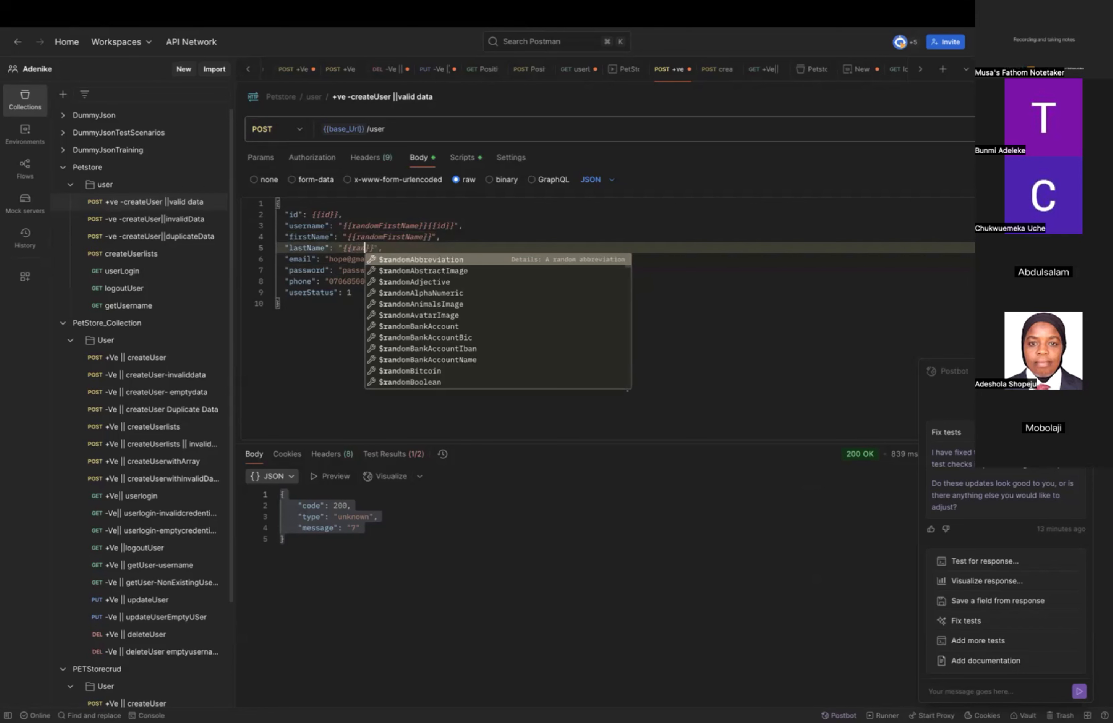
type("om")
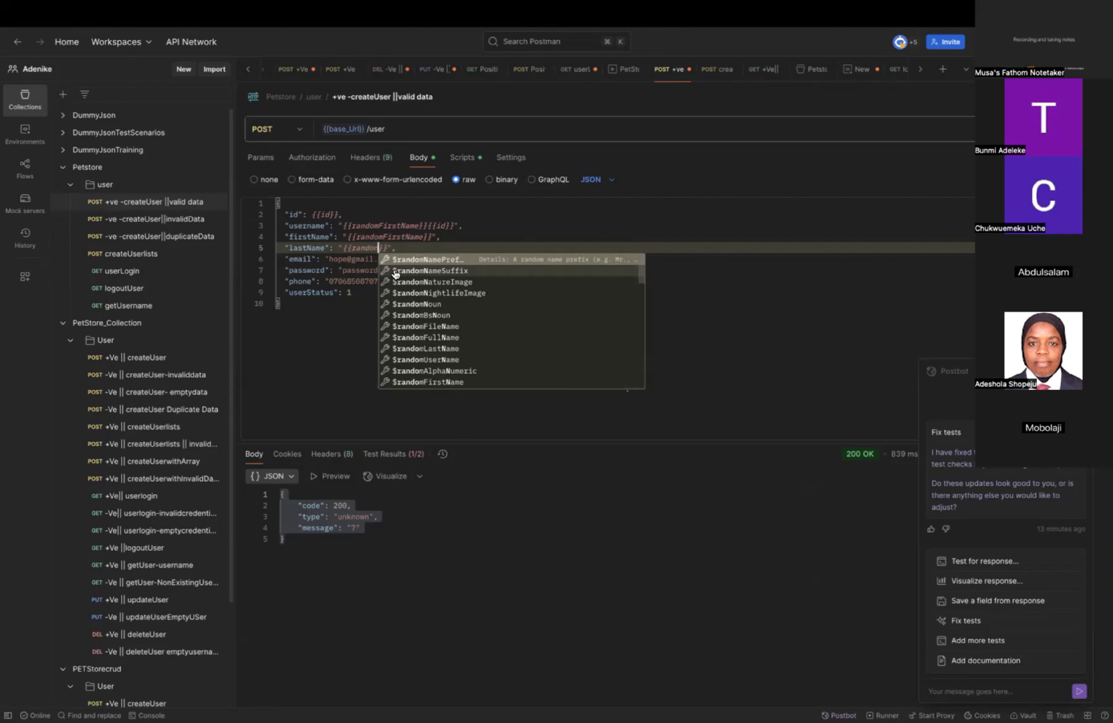
key("BackSpace")
type("m")
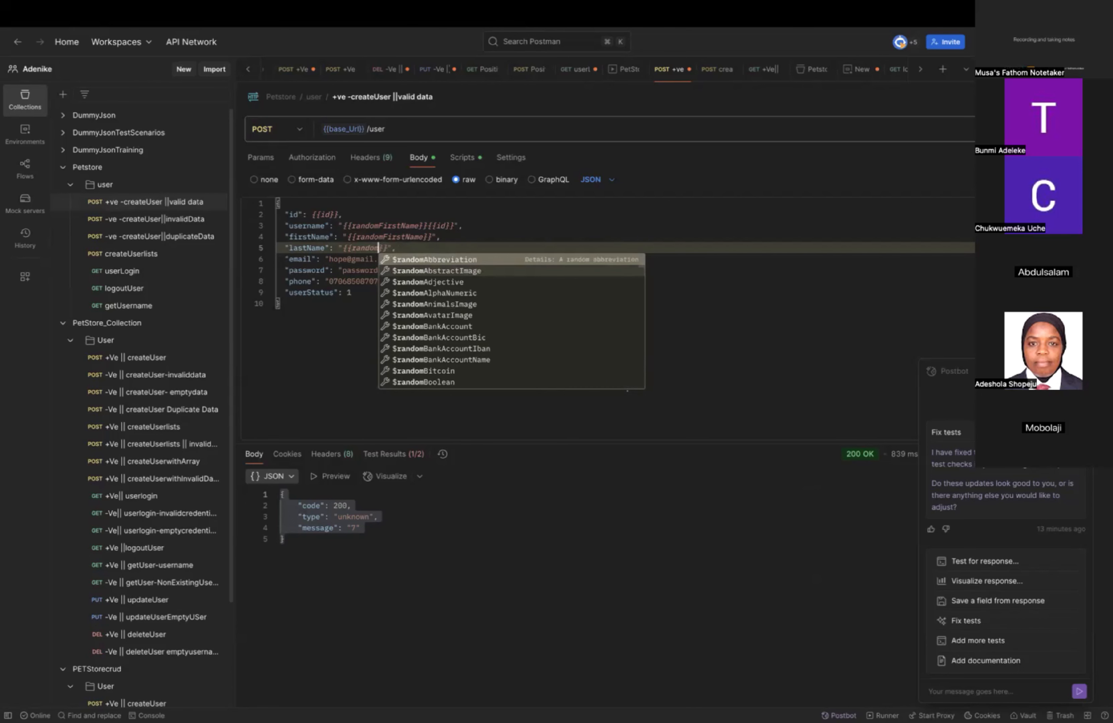
type("La")
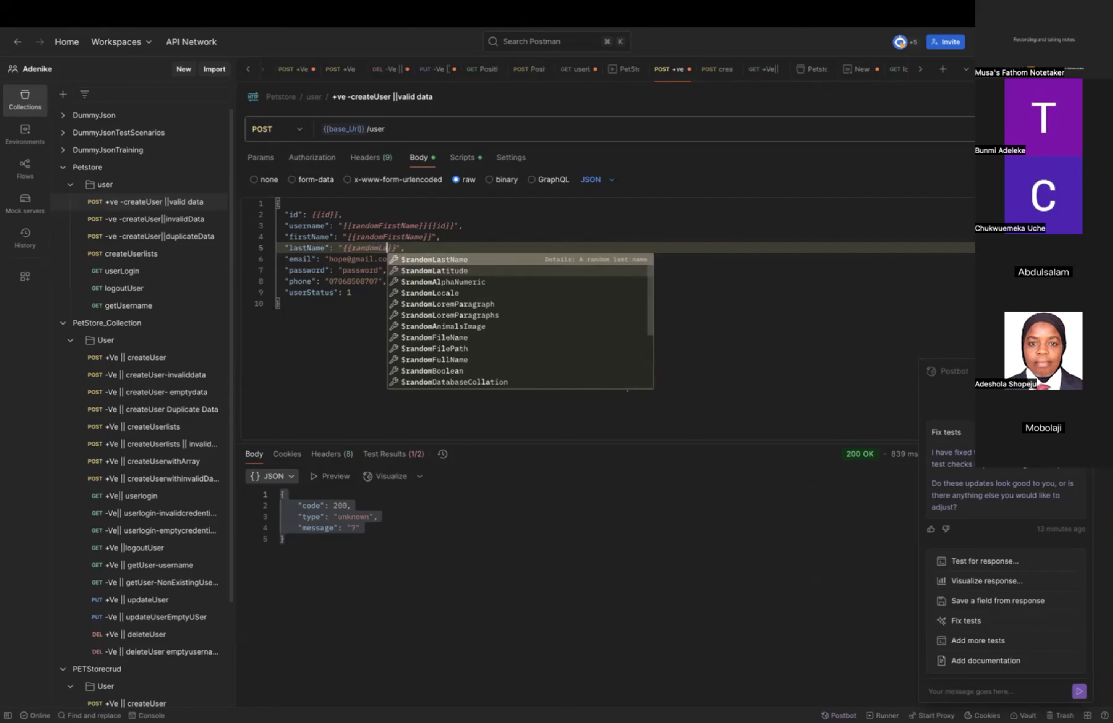
key("Return")
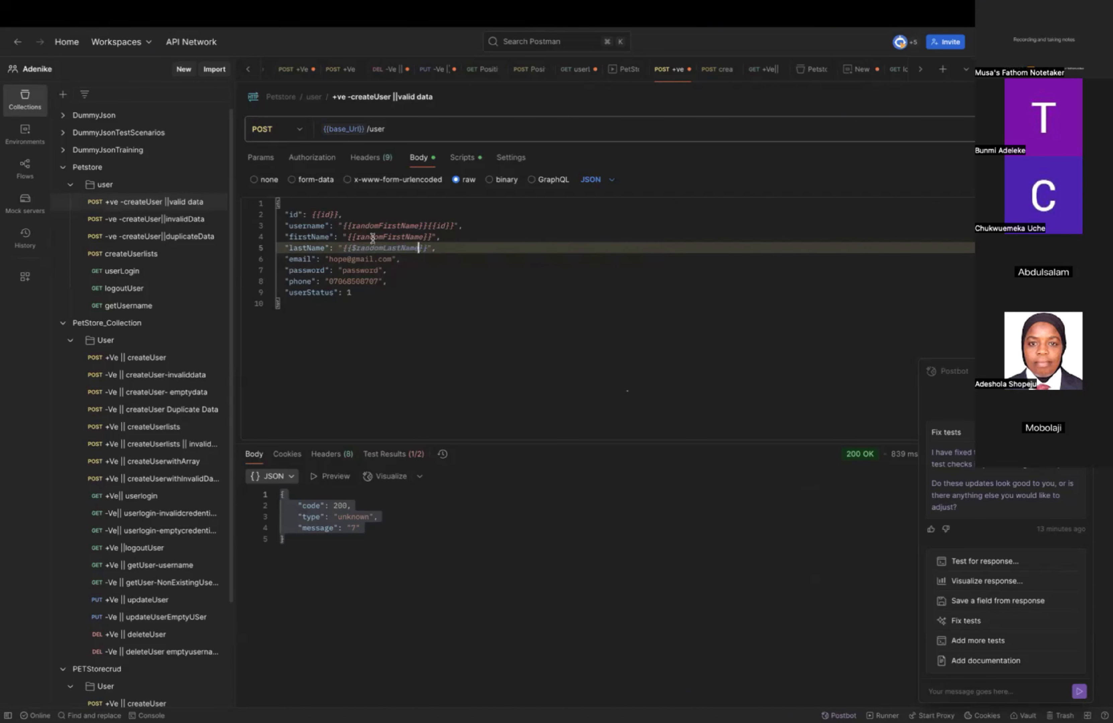
left_click(357, 247)
key("BackSpace")
left_click(487, 301)
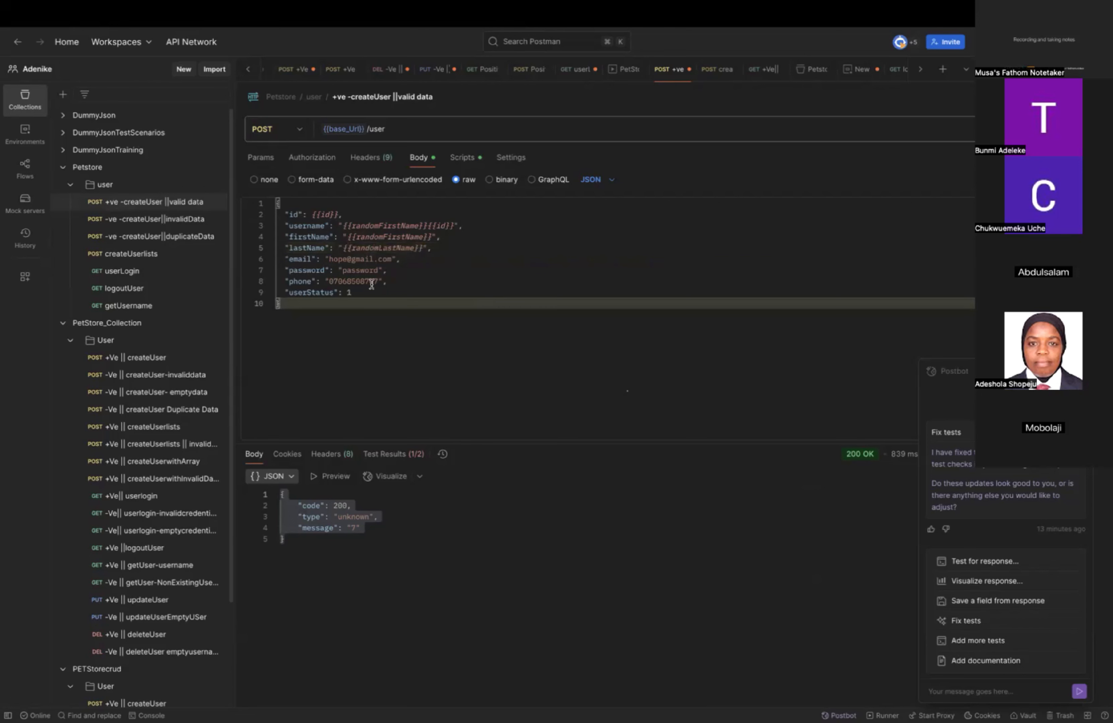
Clear the part before the @ in the email value and change its domain to yopmail.com.
left_click(364, 260)
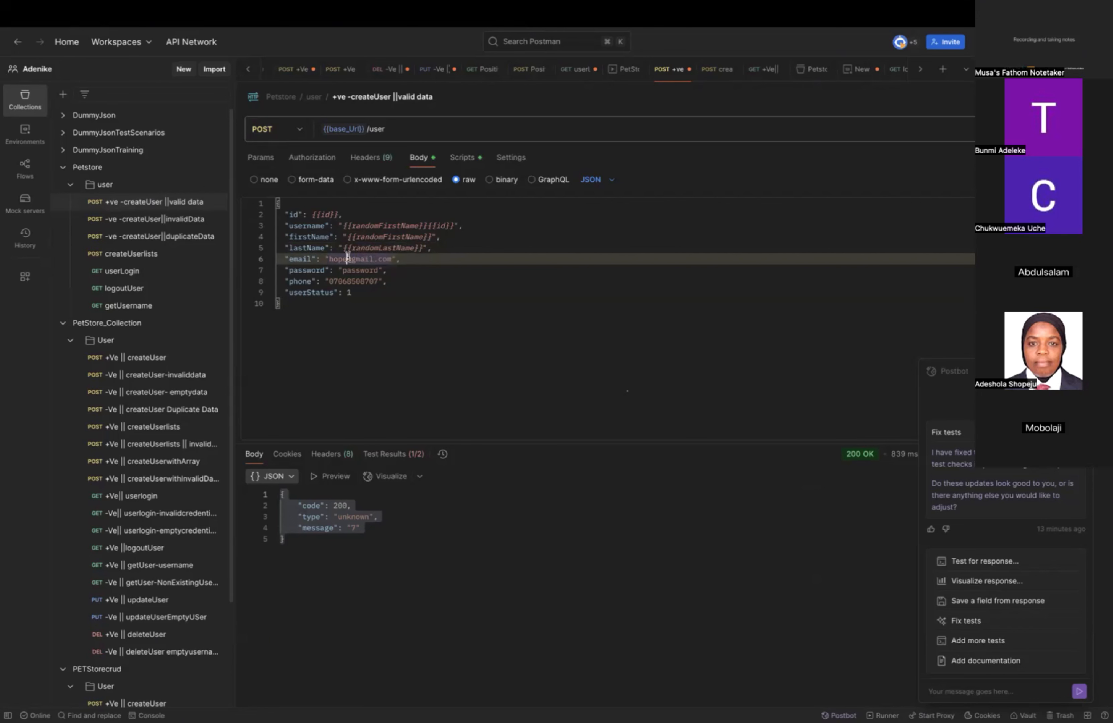
left_click(348, 259)
key("BackSpace")
key("BackSpace")
key("BackSpace")
key("BackSpace")
left_click(356, 259)
key("BackSpace")
key("BackSpace")
type("yop")
type("mail")
type("{{")
type("fir")
type("tna")
key("BackSpace")
key("BackSpace")
key("BackSpace")
key("BackSpace")
key("BackSpace")
key("BackSpace")
type("random")
left_click(429, 235)
left_click_drag(427, 235, 349, 234)
key("super+c")
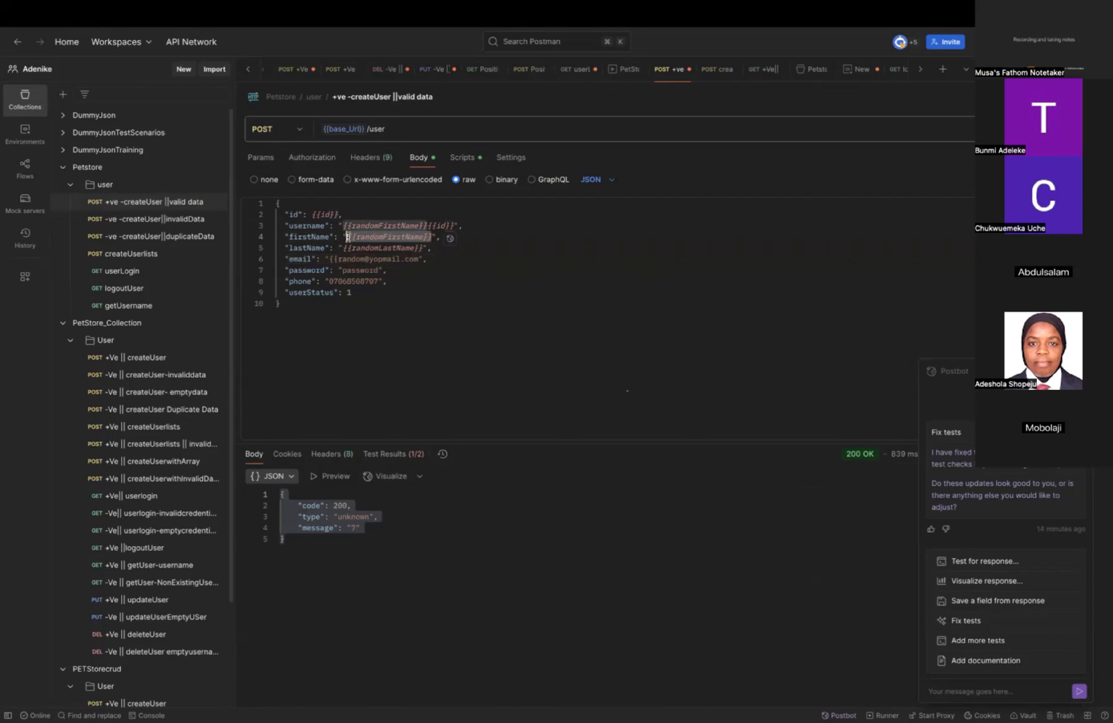
left_click(377, 258)
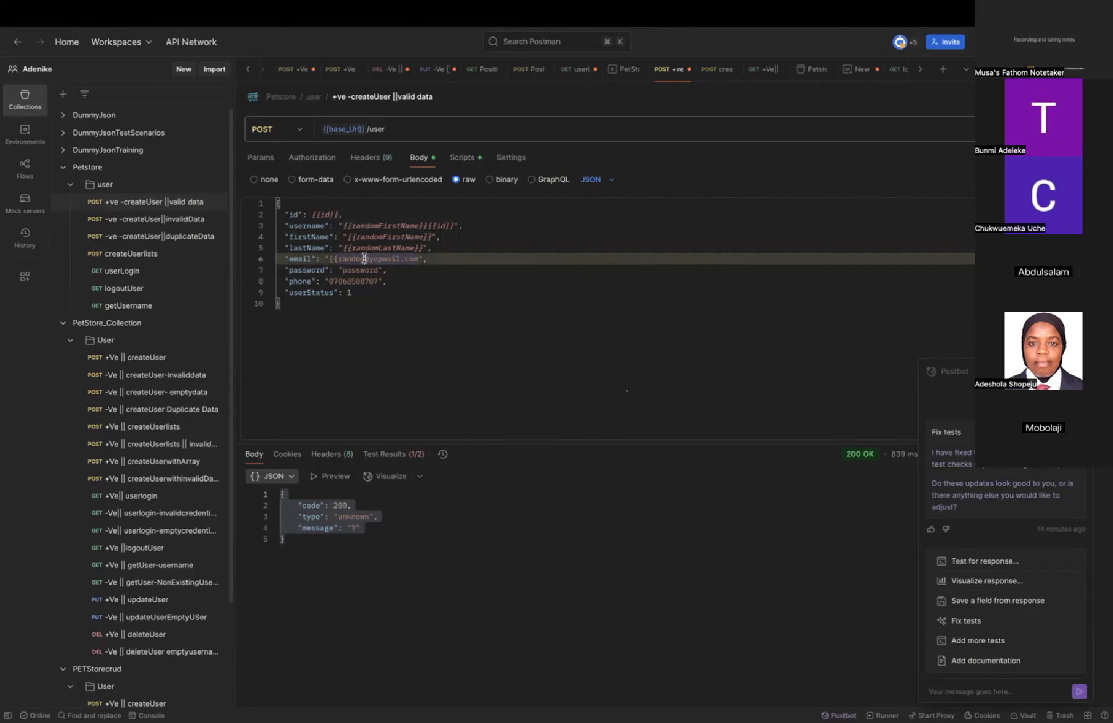
key("BackSpace")
key("BackSpace")
key("BackSpace")
key("BackSpace")
key("BackSpace")
key("BackSpace")
key("super+v")
Replace the phone value in the request body with the dynamic variable {{$randomPhoneNumber}}.
left_click(379, 281)
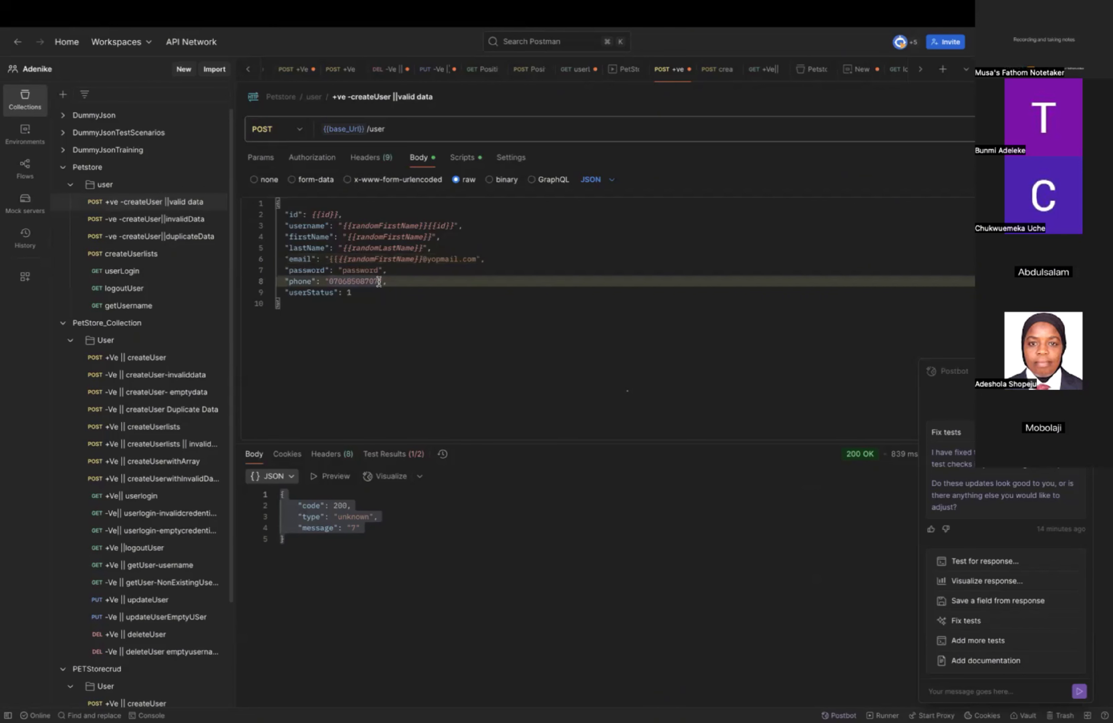
key("BackSpace")
key("BackSpace")
key("BackSpace")
key("BackSpace")
key("BackSpace")
key("BackSpace")
key("BackSpace")
key("BackSpace")
key("BackSpace")
key("BackSpace")
key("BackSpace")
type("{{ran")
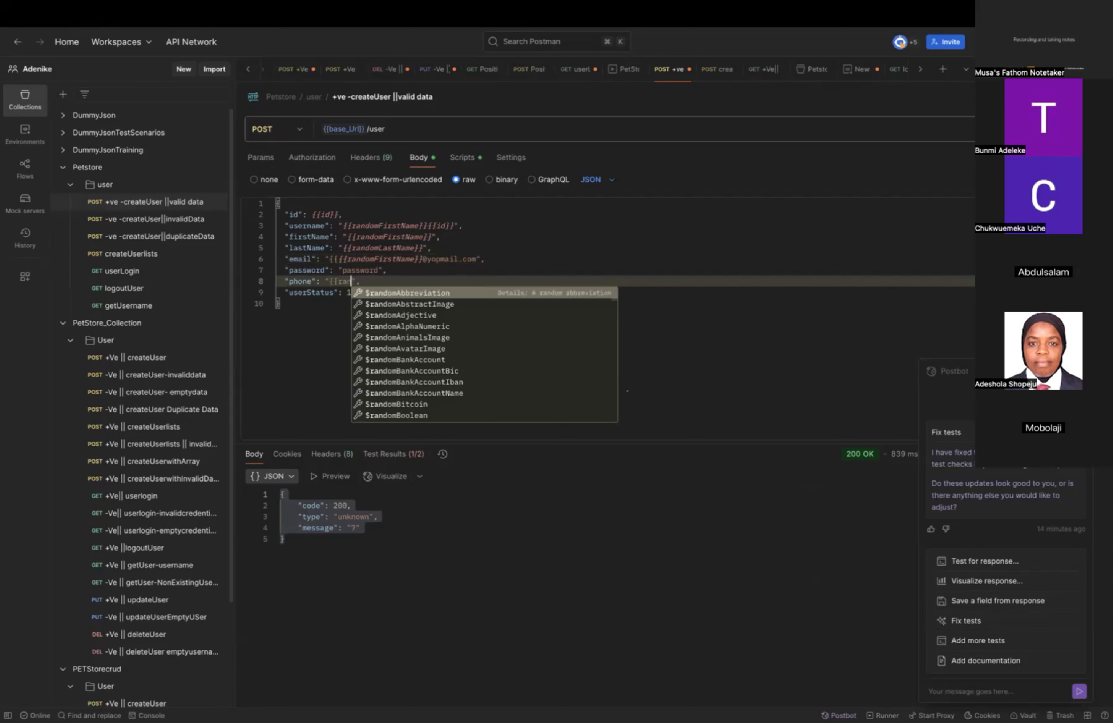
type("d")
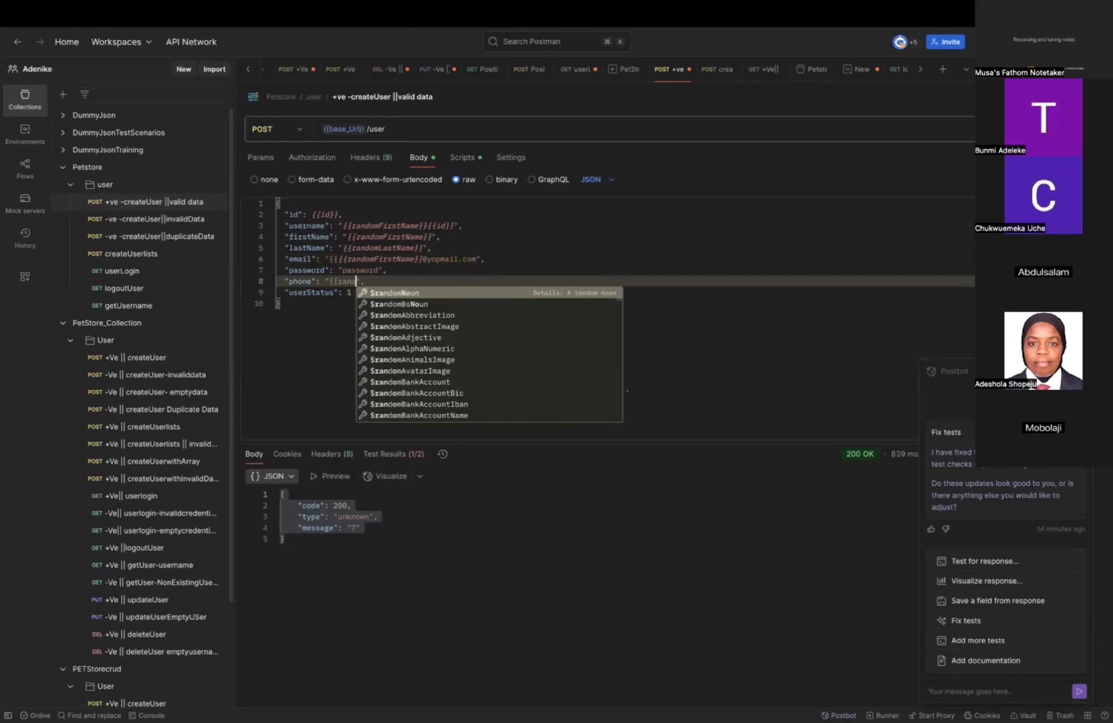
type("on")
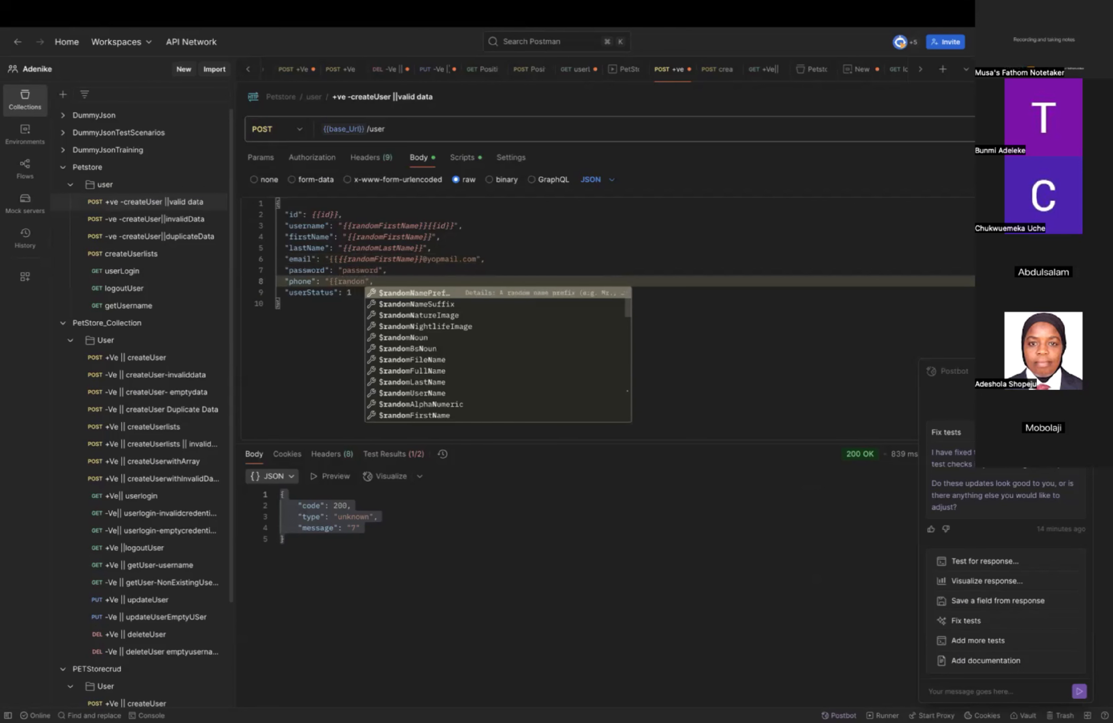
key("BackSpace")
type("m")
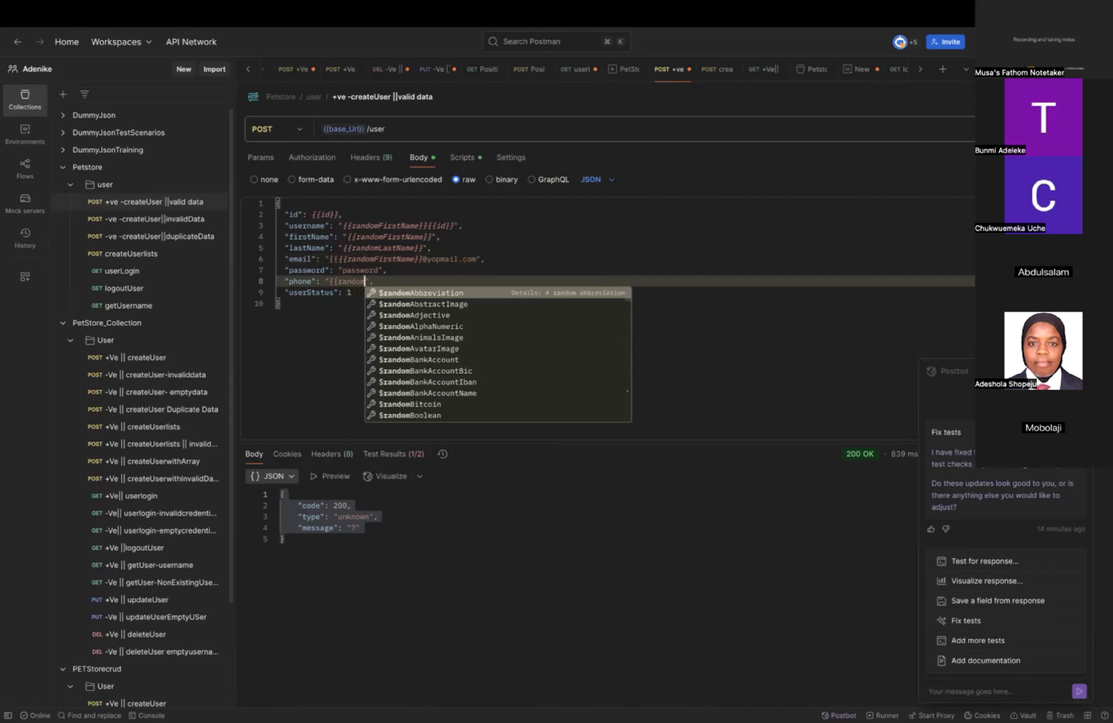
type("PhoneNumber")
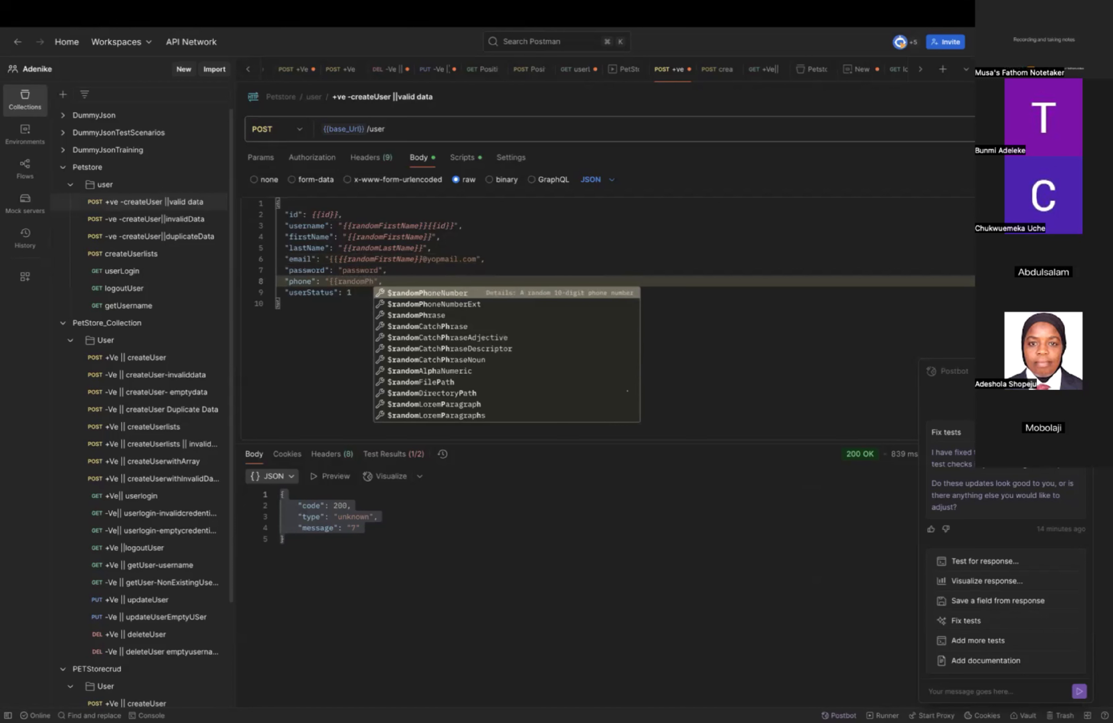
key("Return")
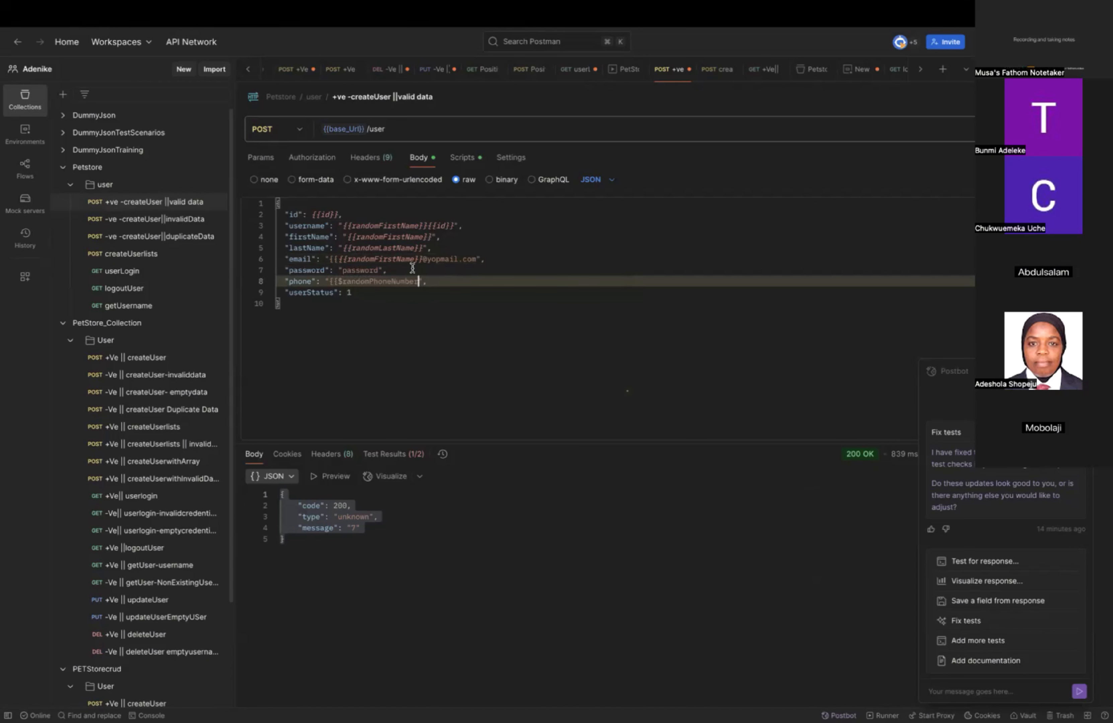
type("}}")
Remove the dollar sign from the phone variable so it reads {{randomPhoneNumber}}.
left_click_drag(340, 283, 343, 282)
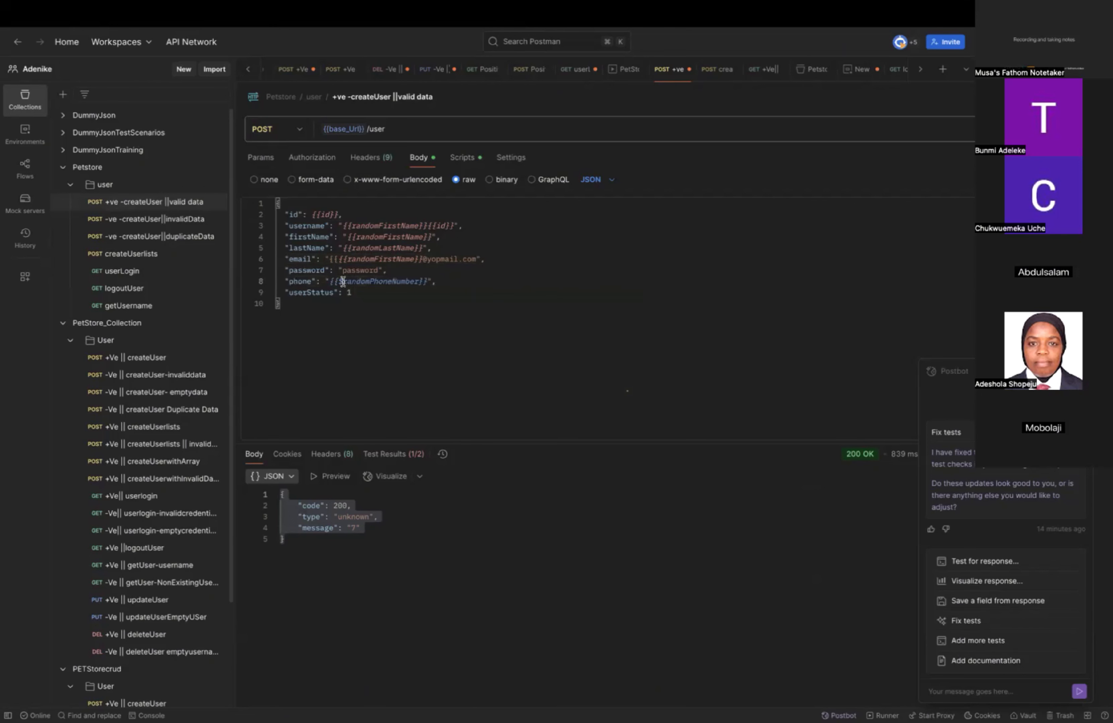
key("BackSpace")
left_click(337, 282)
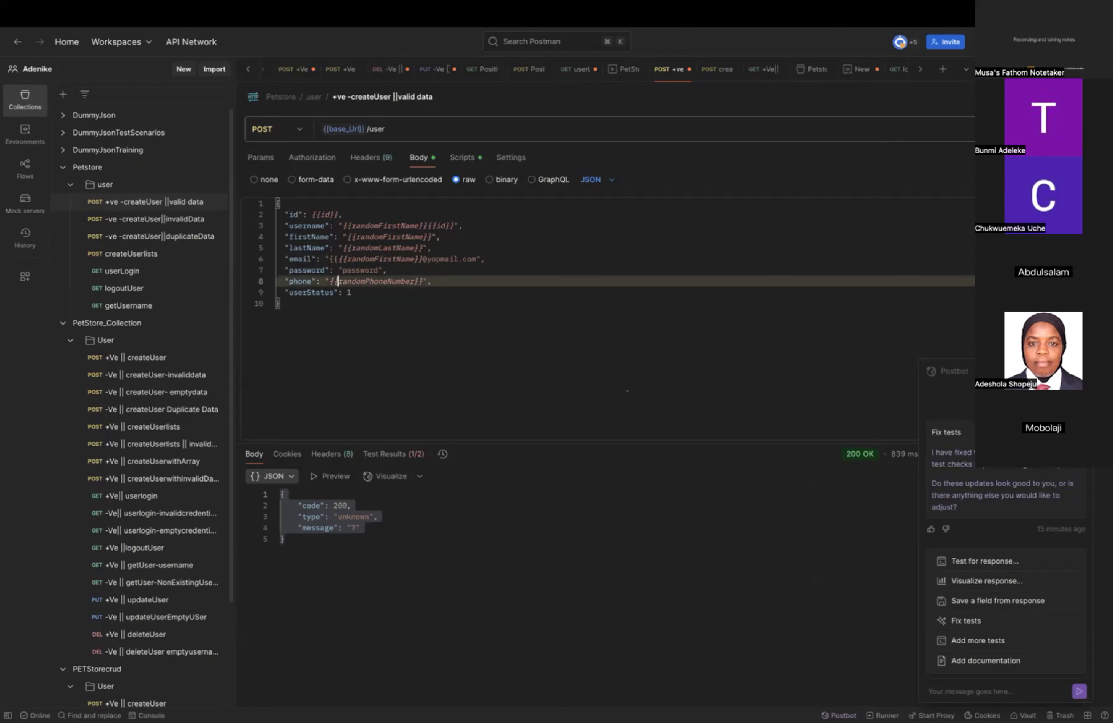
Send the createUser request and delete the two extra opening braces before {{randomFirstName}} in the email value.
key("super+Return")
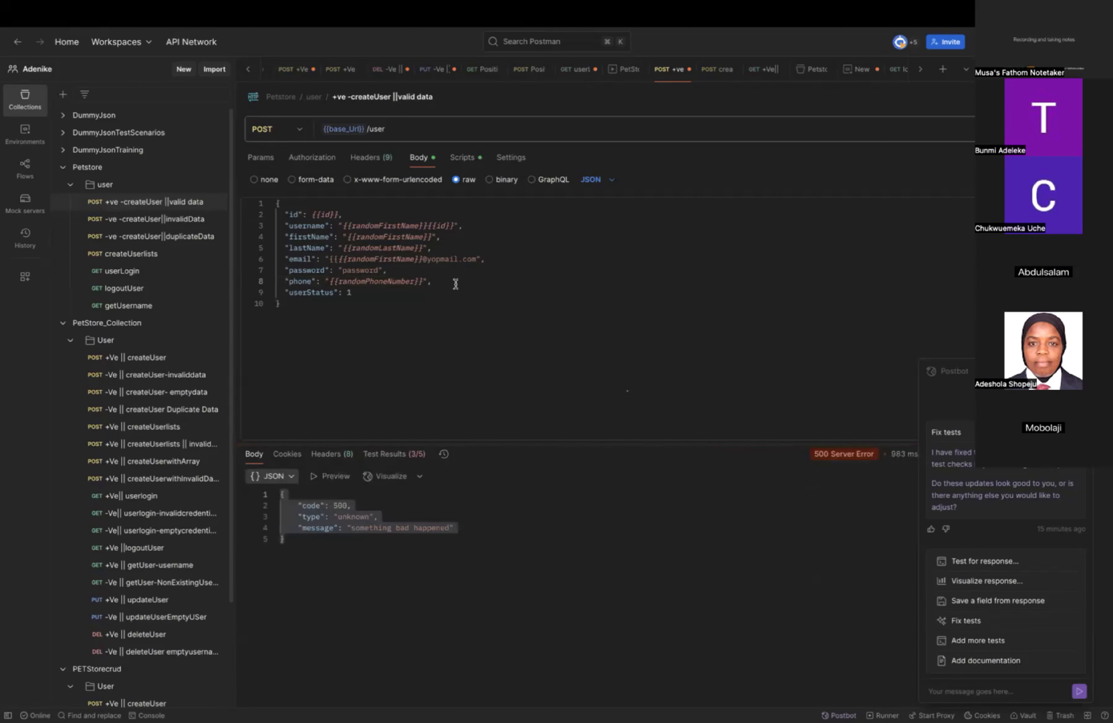
left_click(341, 258)
key("BackSpace")
key("BackSpace")
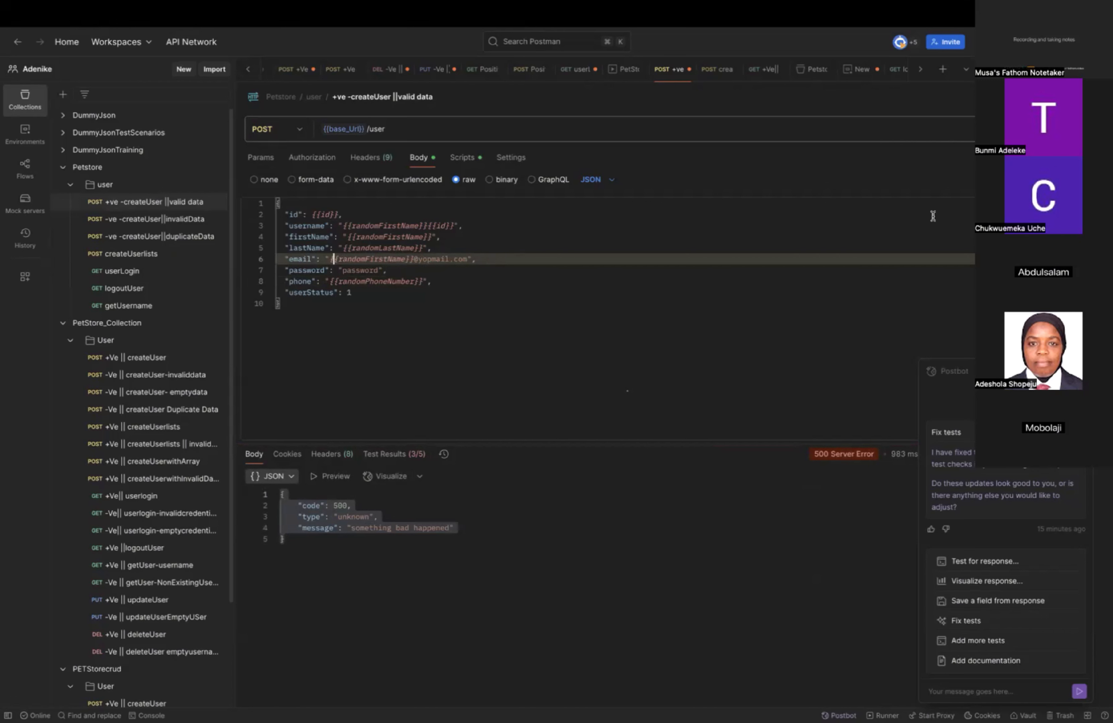
key("super+Return")
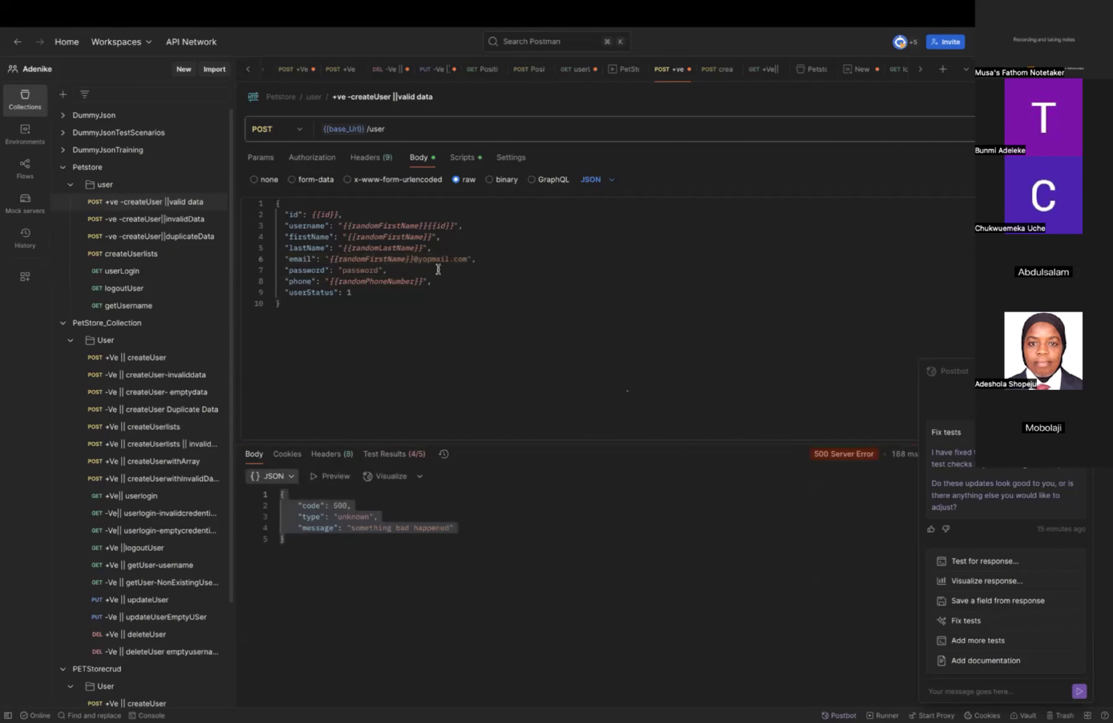
left_click(414, 260)
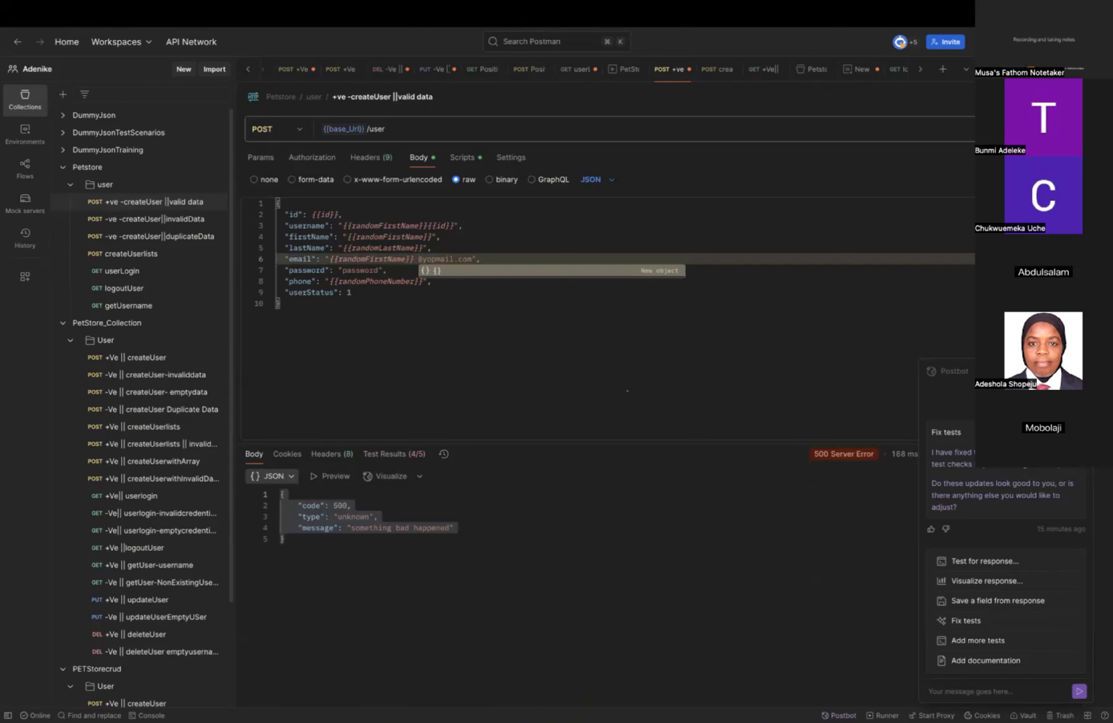
key("super+Return")
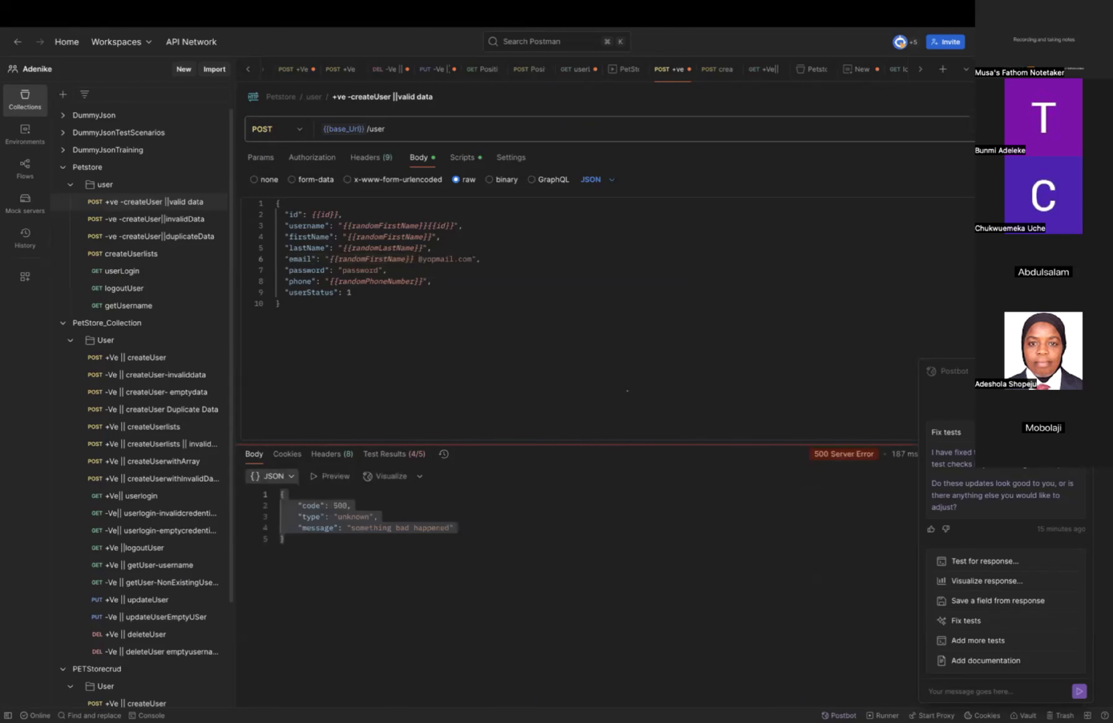
key("super+s")
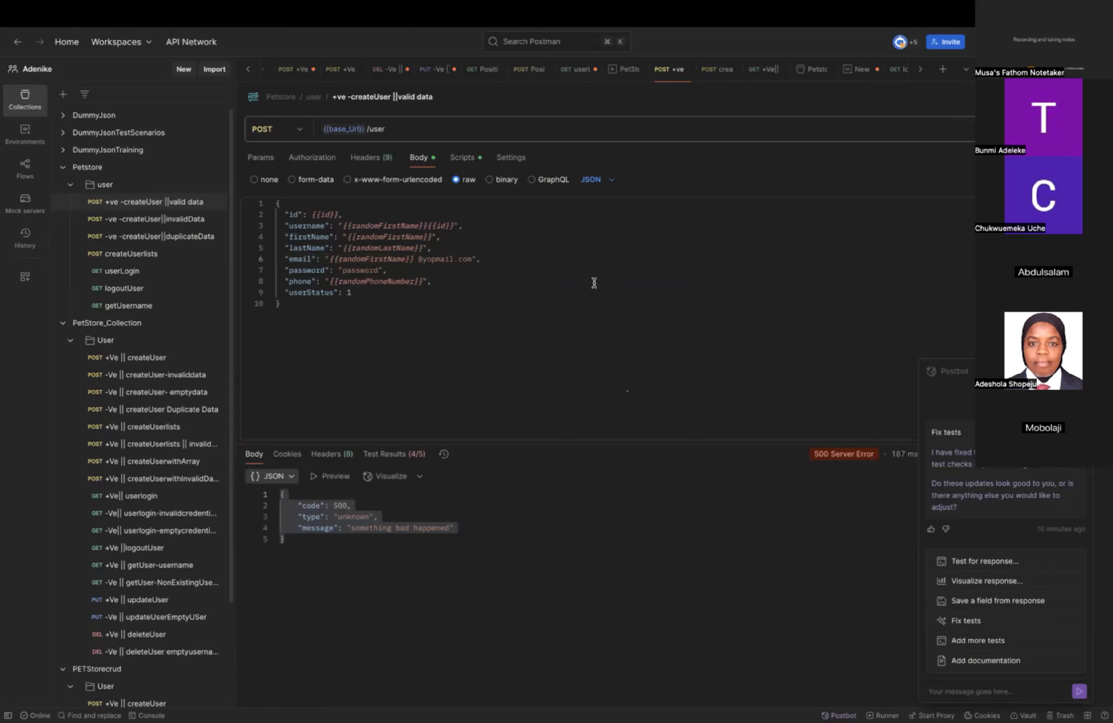
Check the Petstore collection variables, and start the valid-data createUser request's pre-request script with the keyword let.
left_click(99, 168)
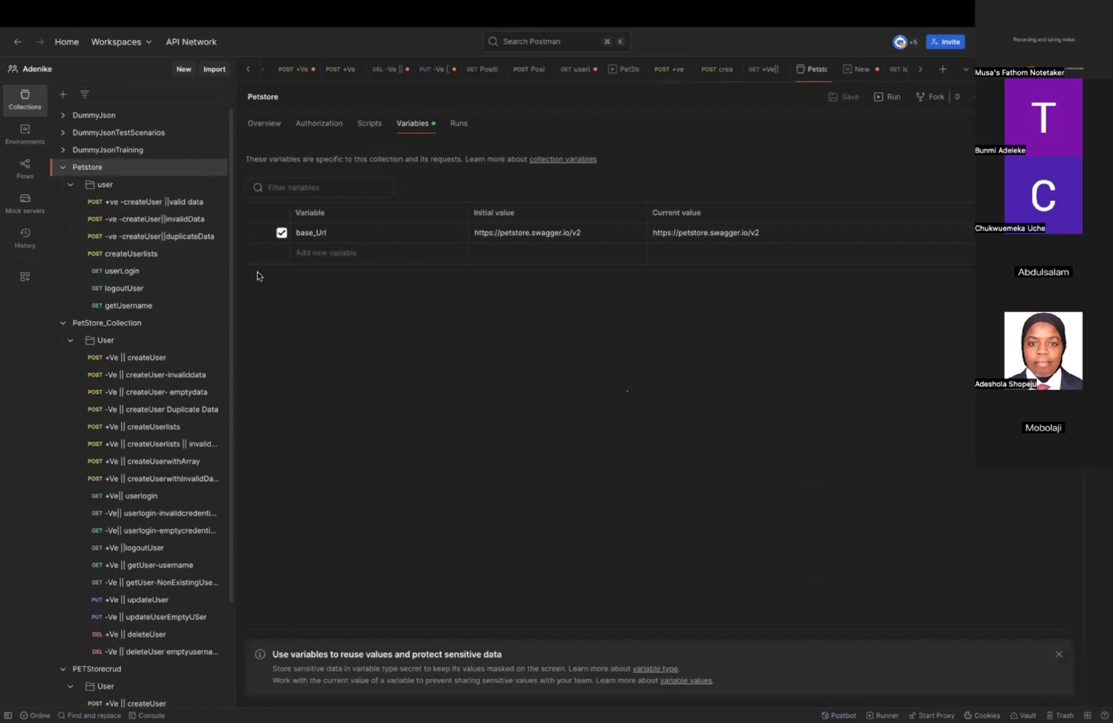
left_click(183, 201)
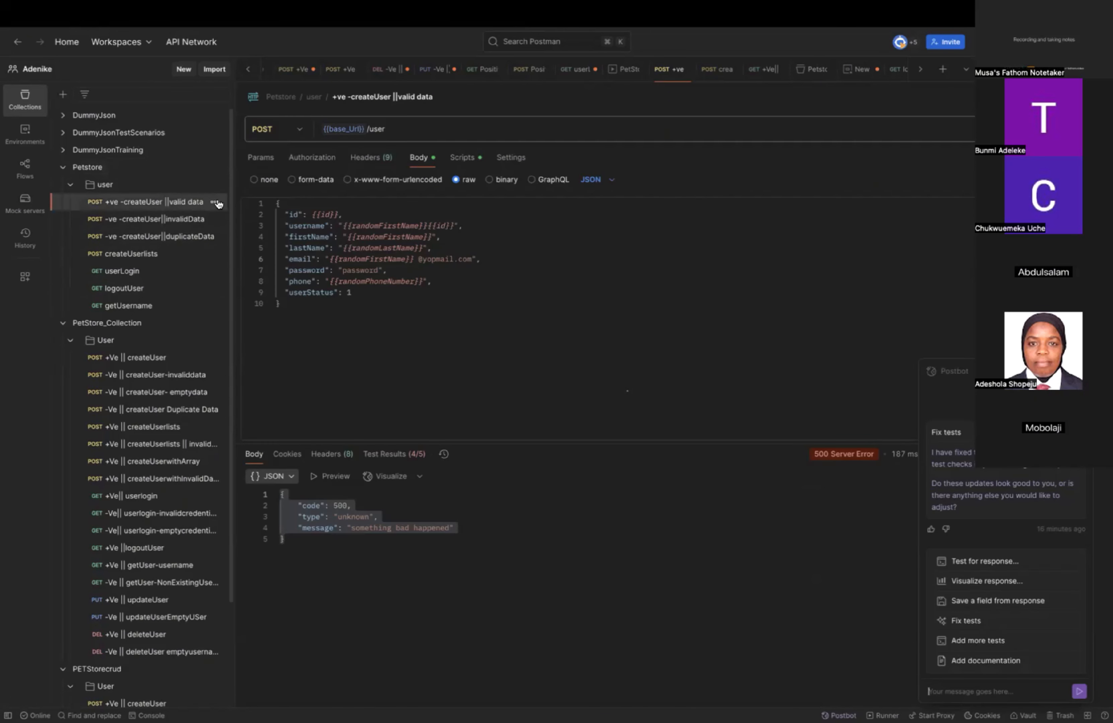
left_click(463, 157)
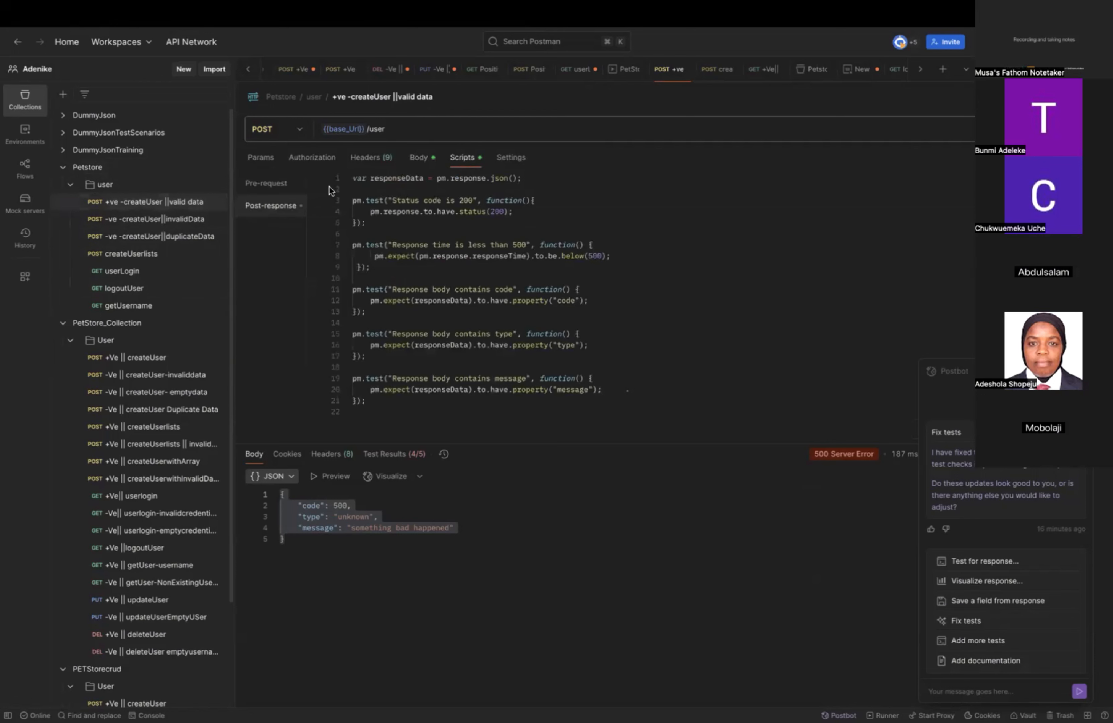
left_click(271, 185)
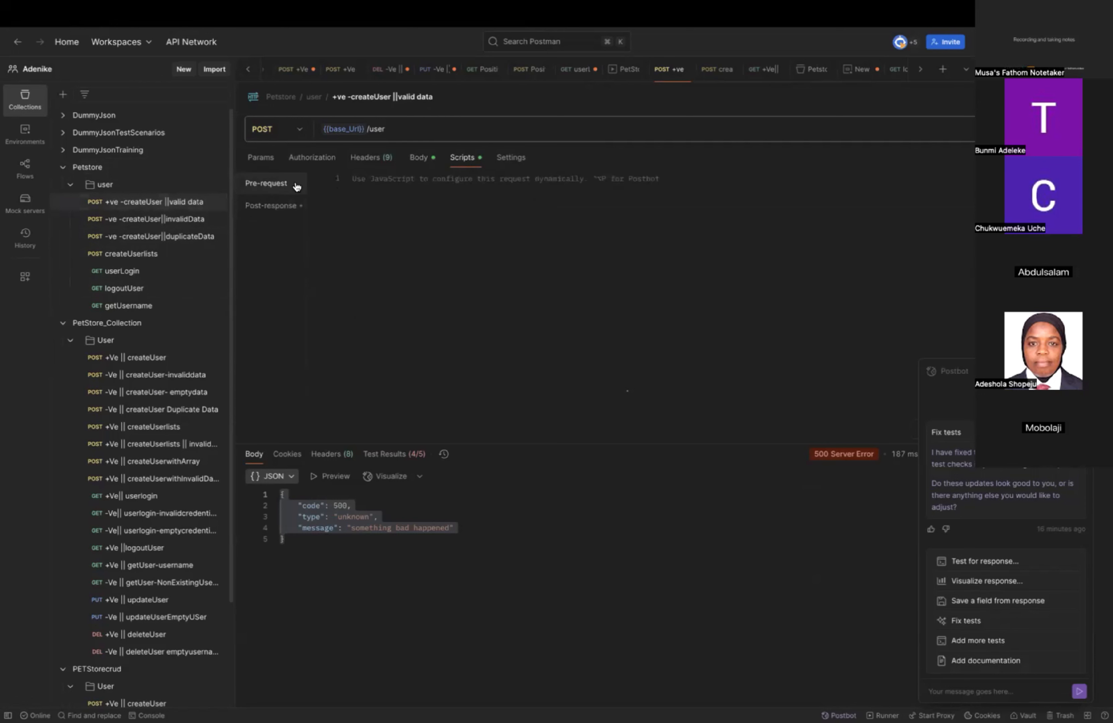
left_click(436, 183)
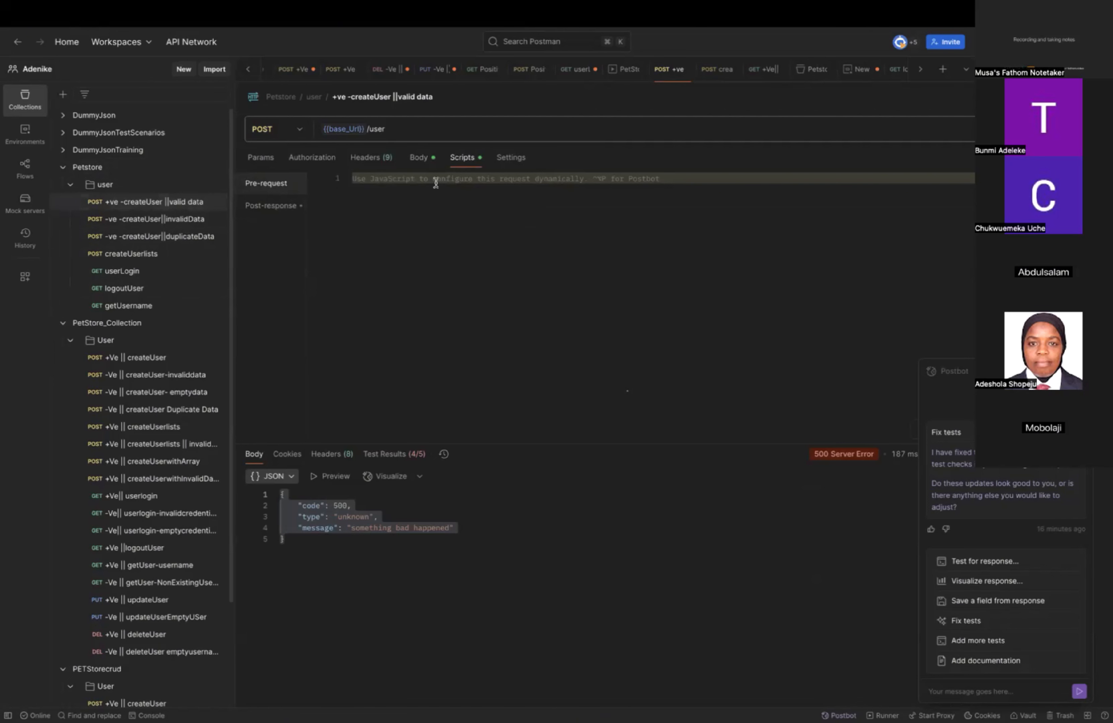
type("let")
Review the post-response tests and the {{id}} variable in the request body against the pre-request script.
left_click(271, 206)
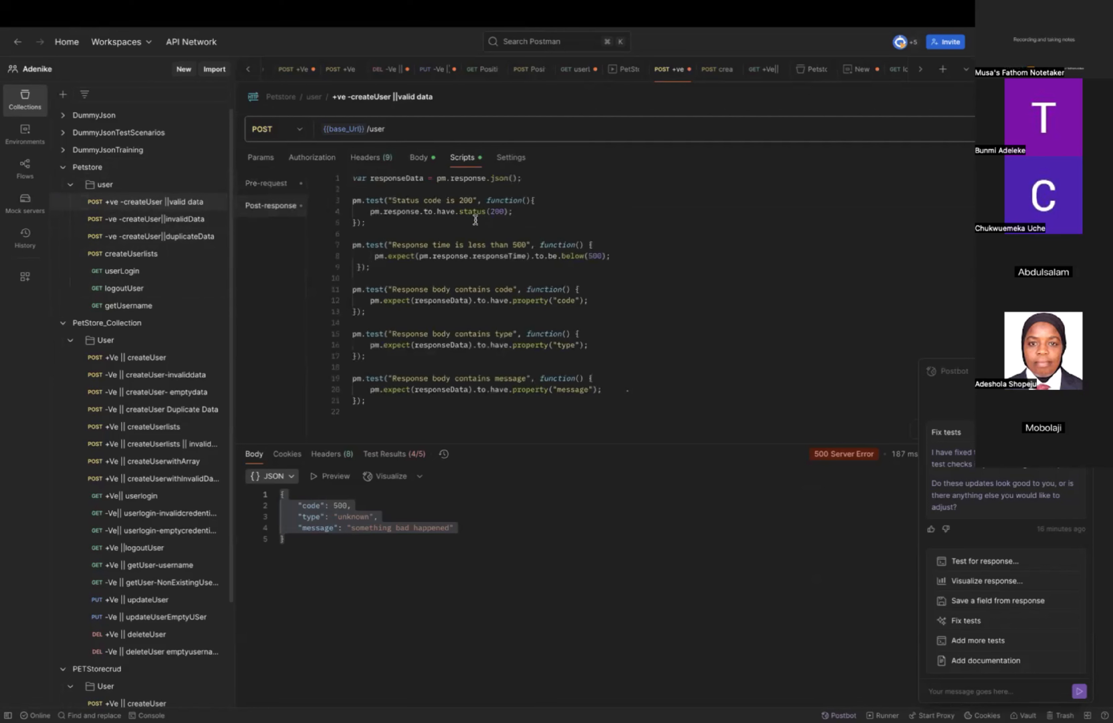
left_click(420, 157)
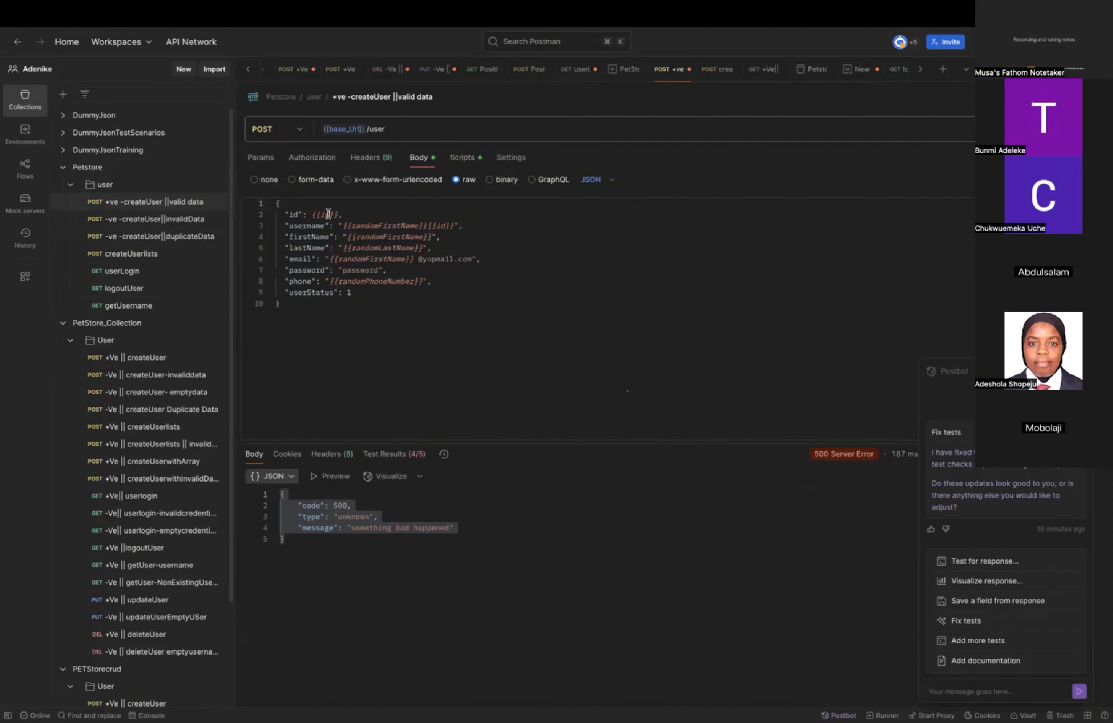
mouse_move(328, 214)
left_click(464, 158)
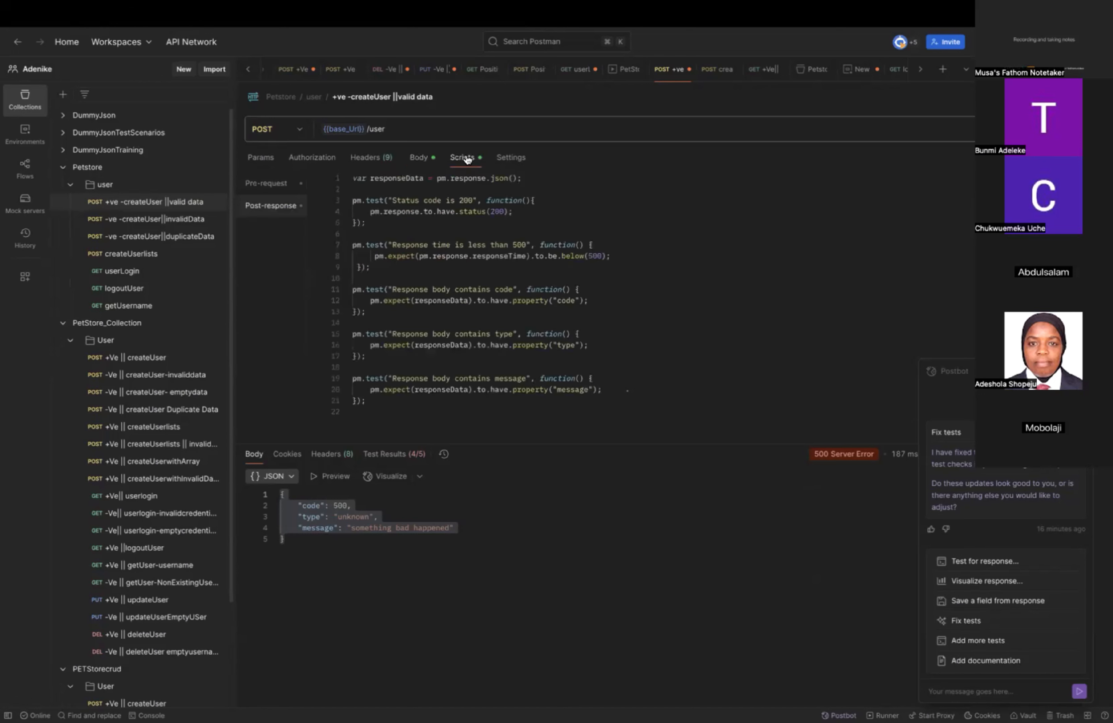
left_click(270, 183)
left_click(400, 176)
type("let")
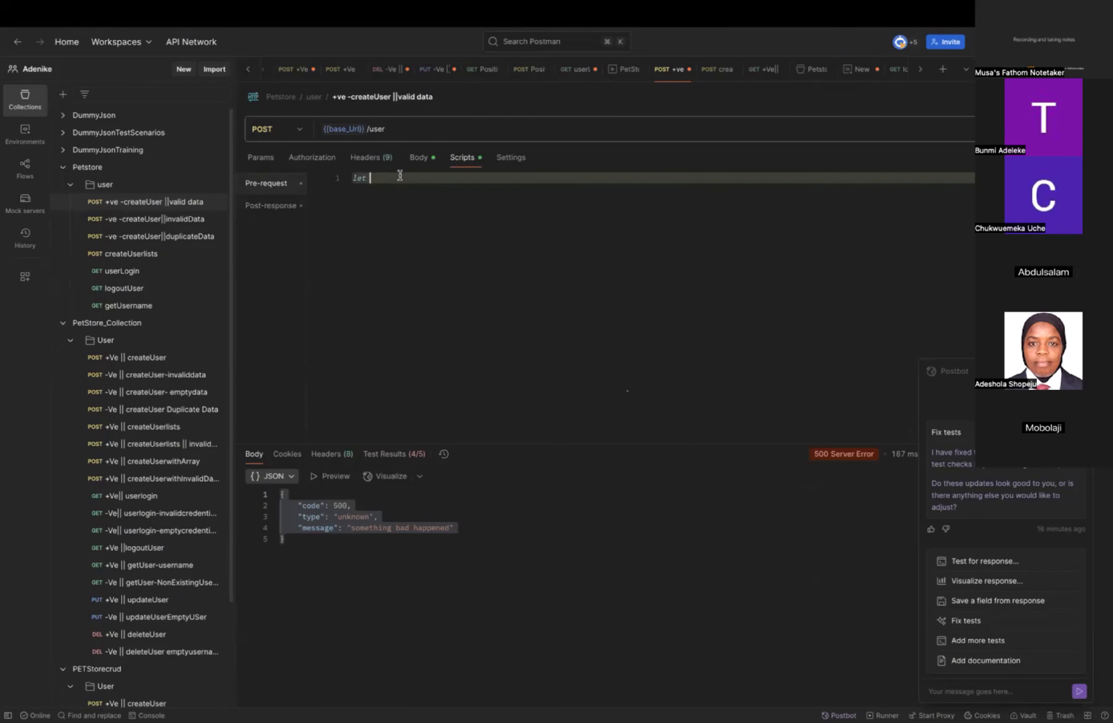
left_click(281, 208)
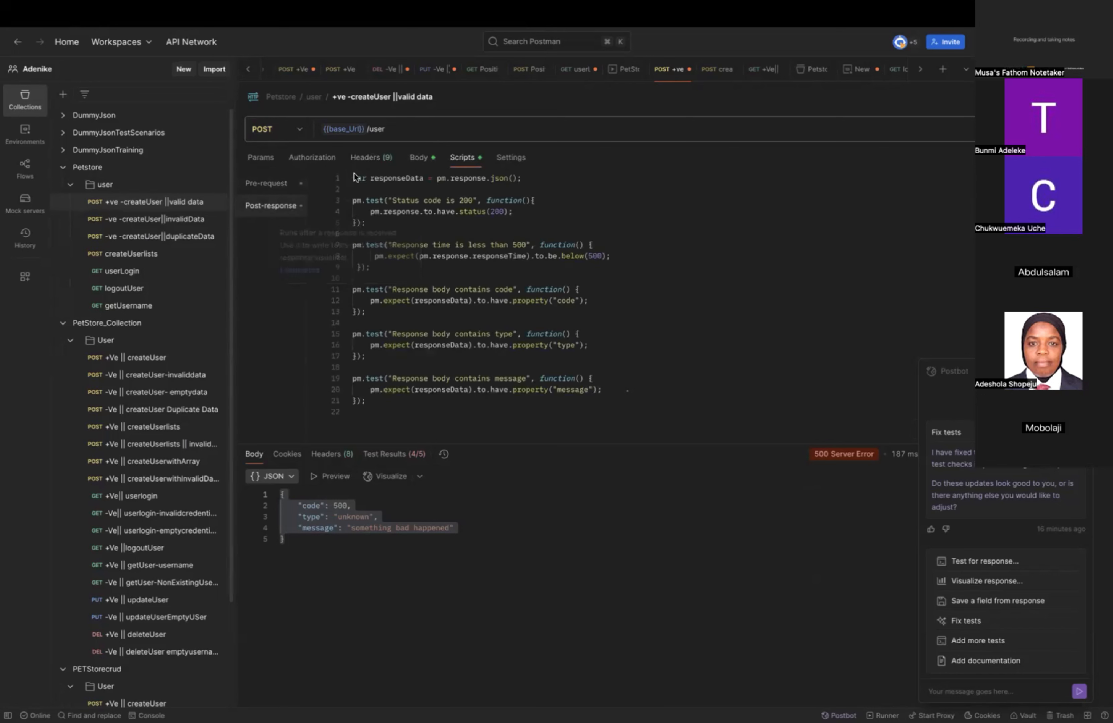
left_click(419, 160)
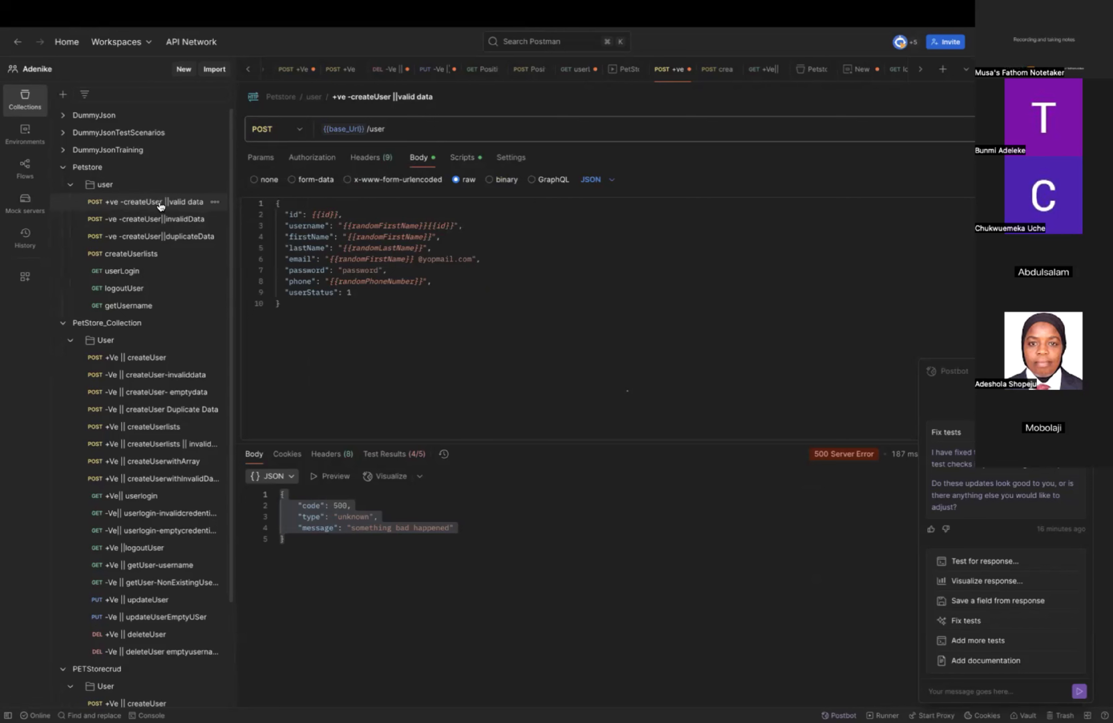
left_click(456, 163)
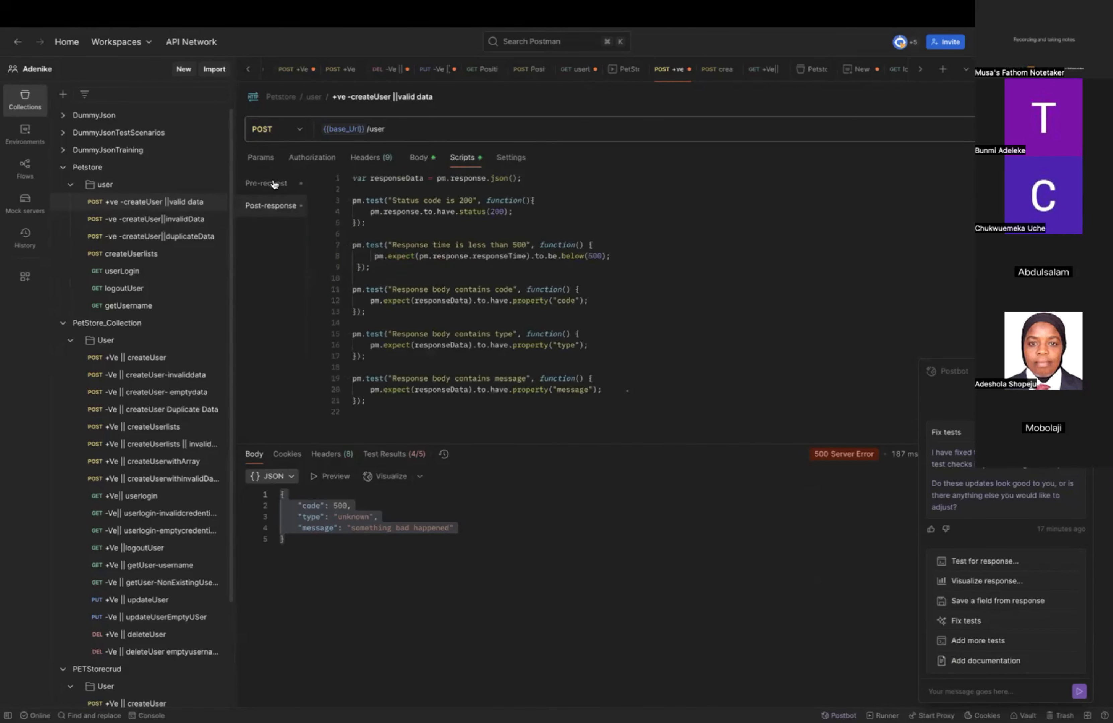
Continue the let declaration in the pre-request script so it reads let id = pm.variables.
left_click(275, 183)
left_click(396, 177)
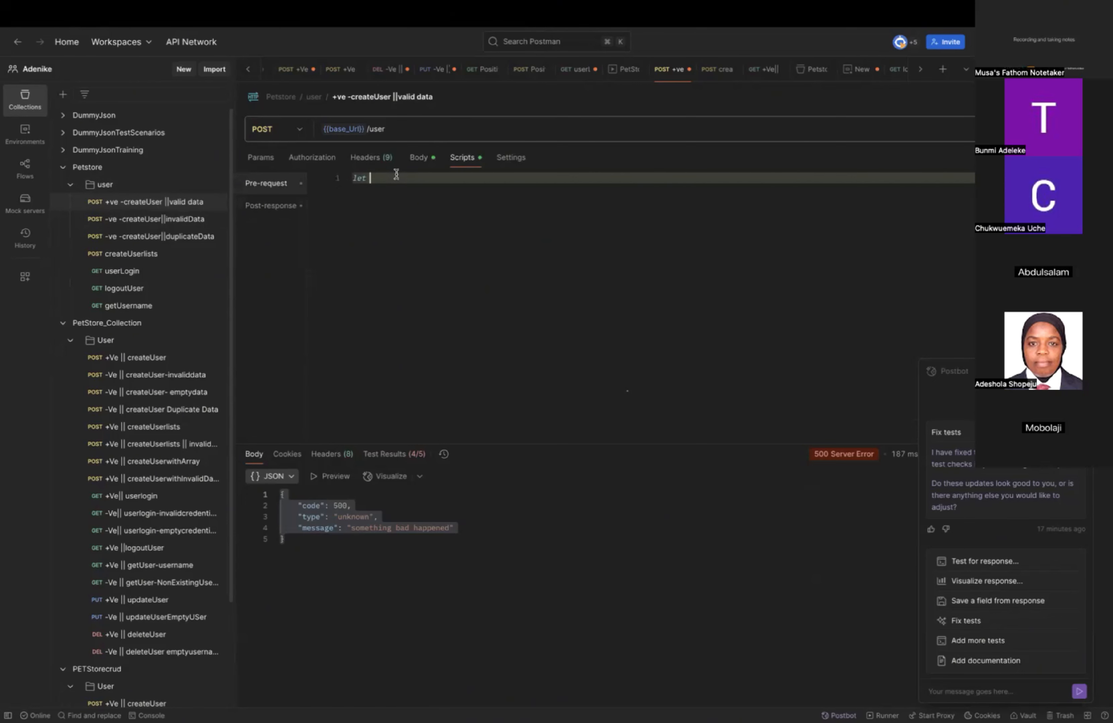
type("id = pm.")
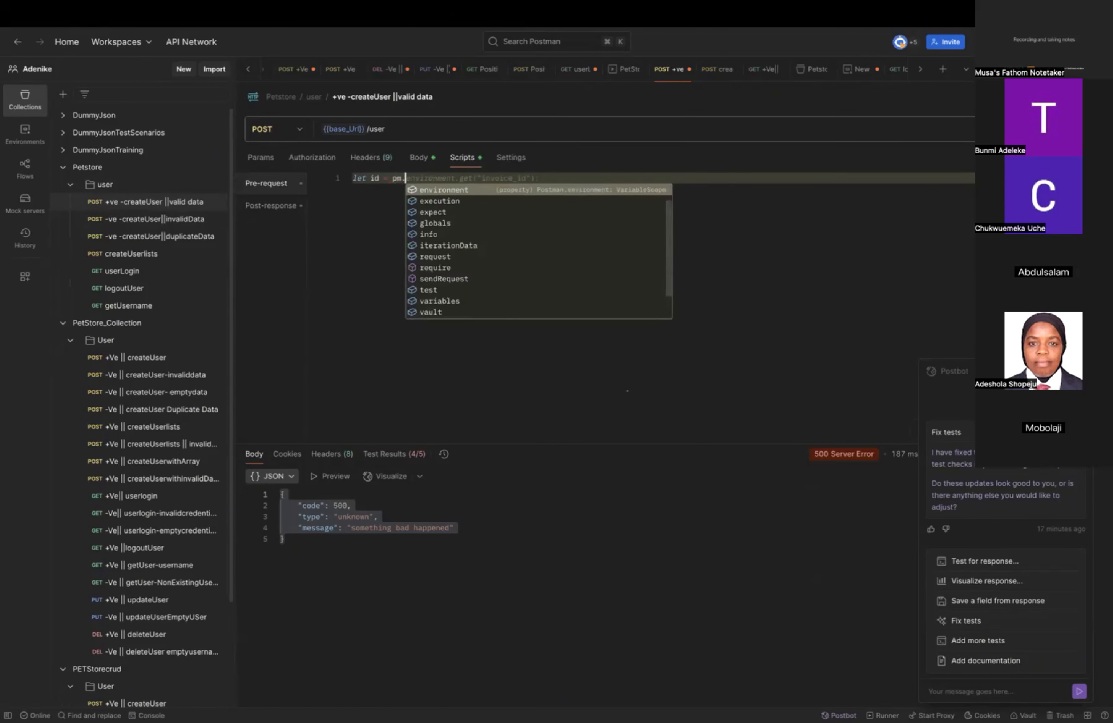
type("varri")
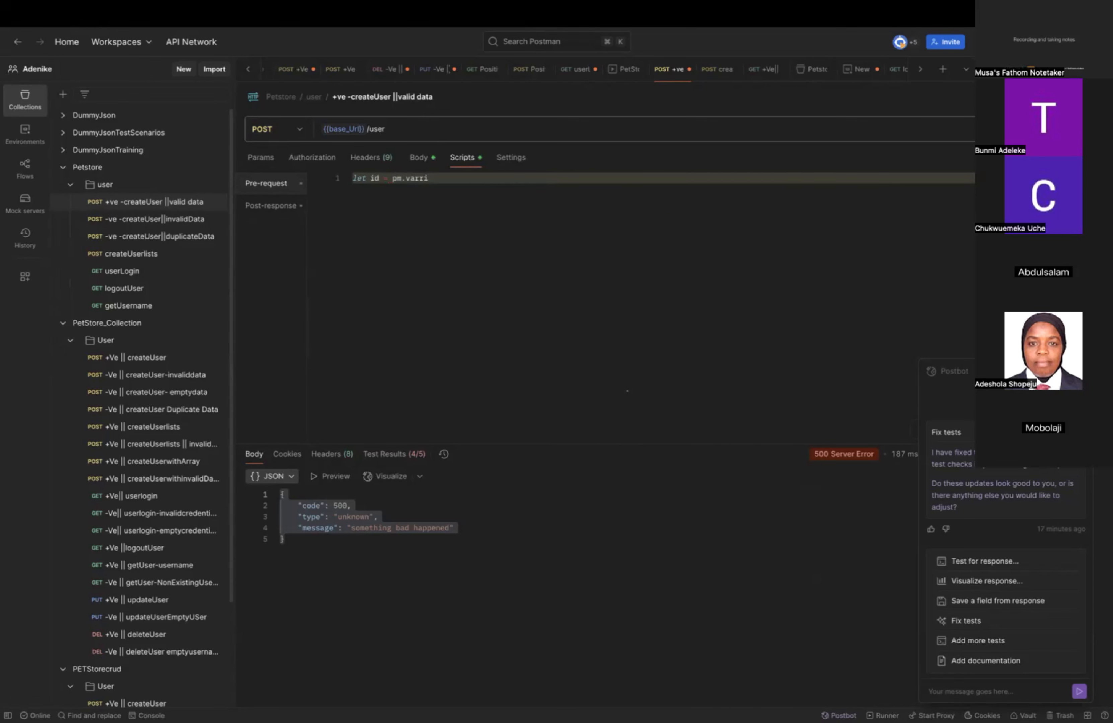
type("ables")
key("BackSpace")
key("BackSpace")
key("BackSpace")
key("BackSpace")
key("BackSpace")
key("BackSpace")
key("BackSpace")
type("iables.re")
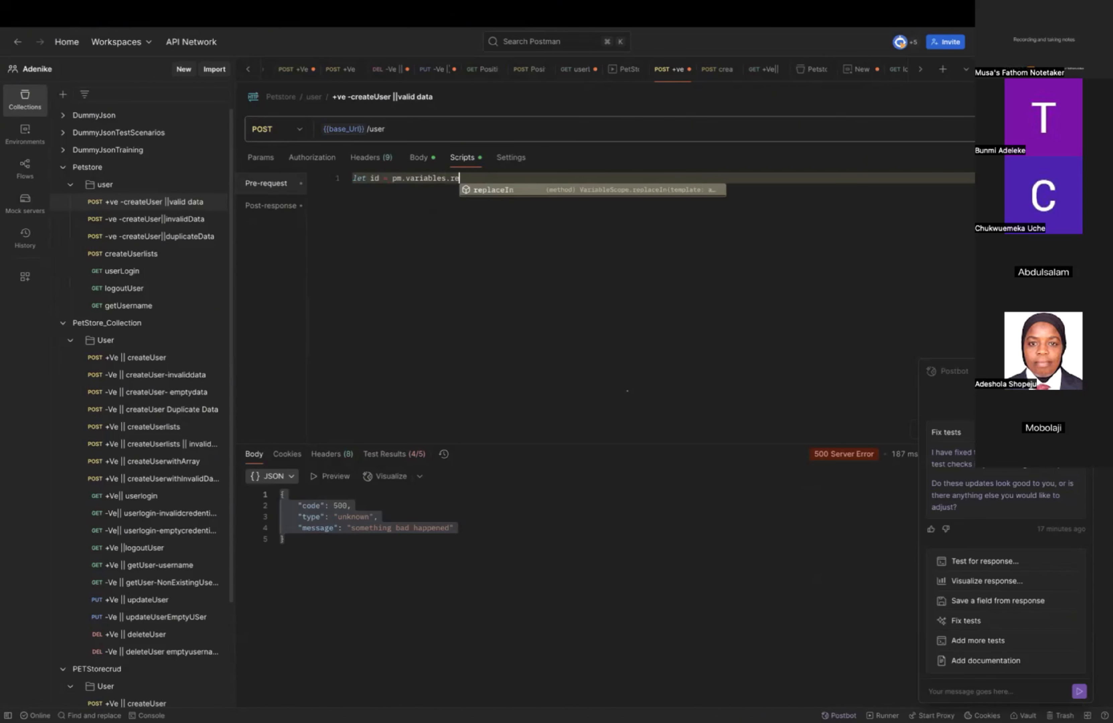
type("place")
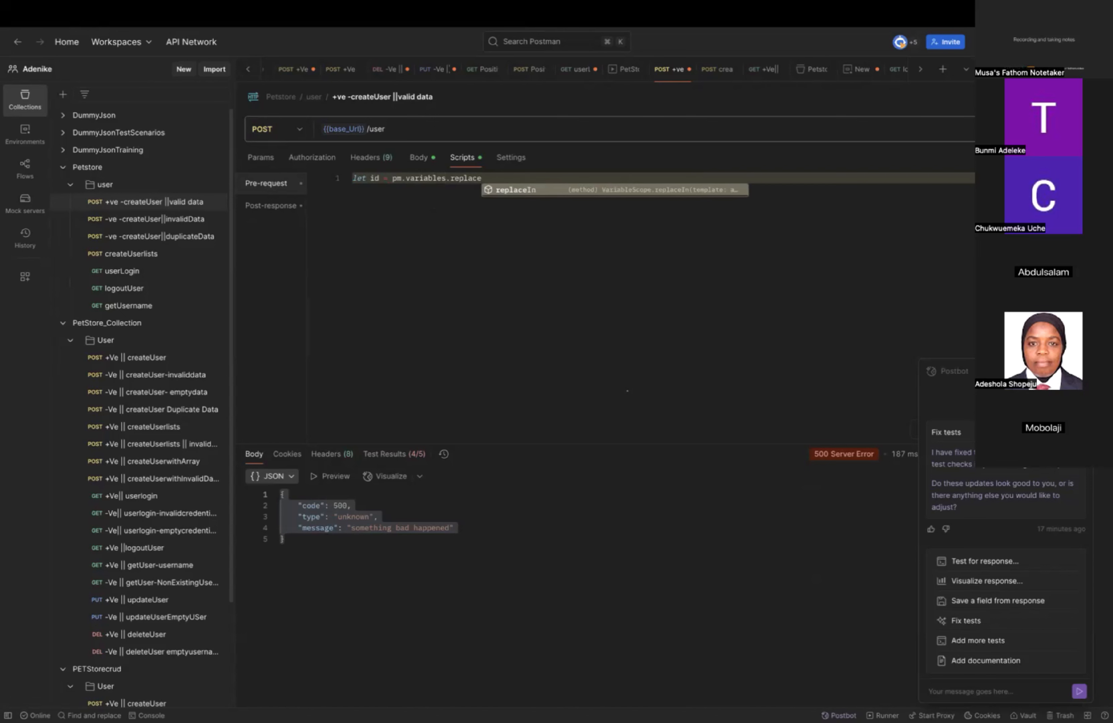
type("In")
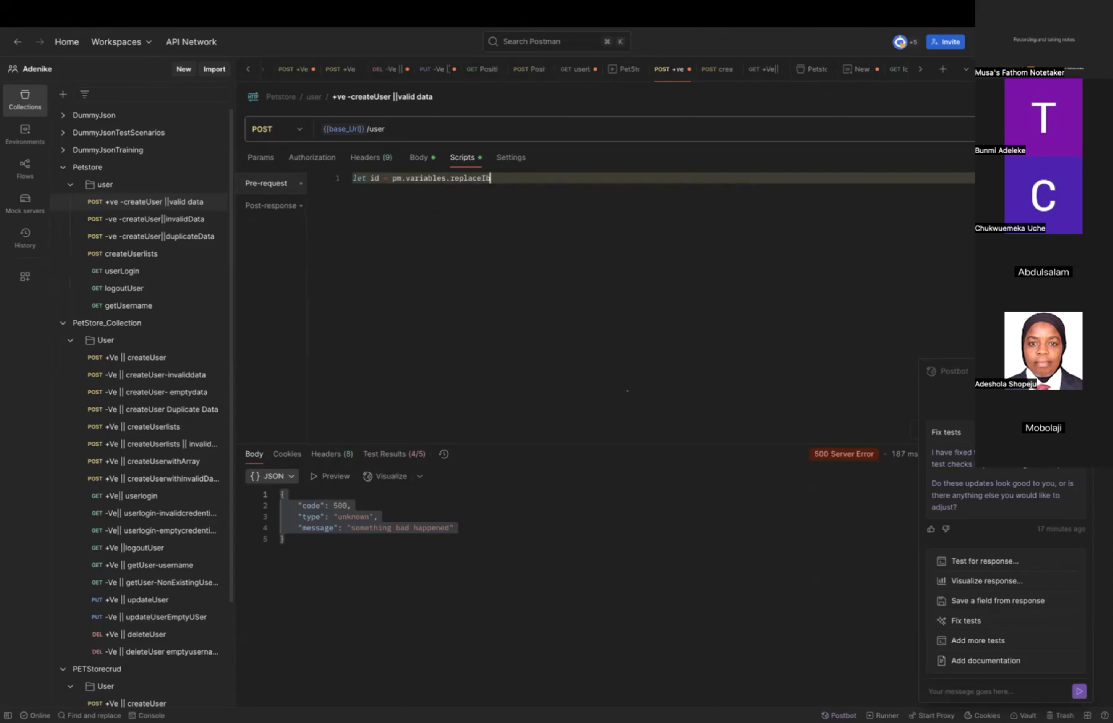
Append a .replaceIn() call to pm.variables in the id declaration.
key("BackSpace")
type("n")
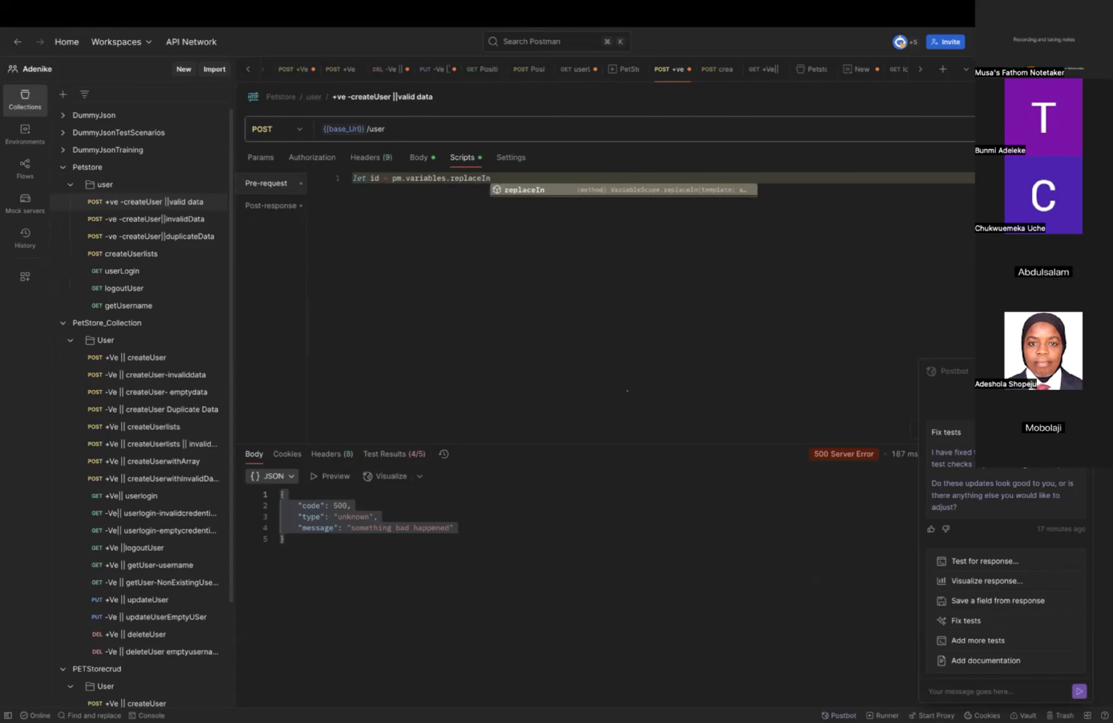
type("(")
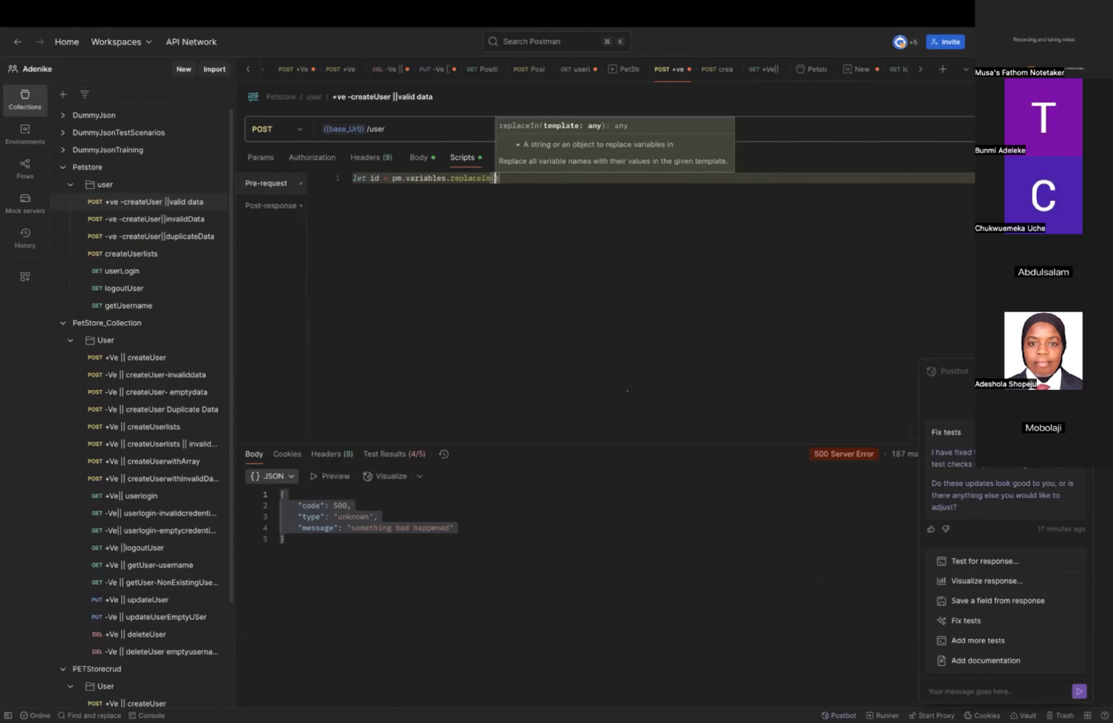
type("'")
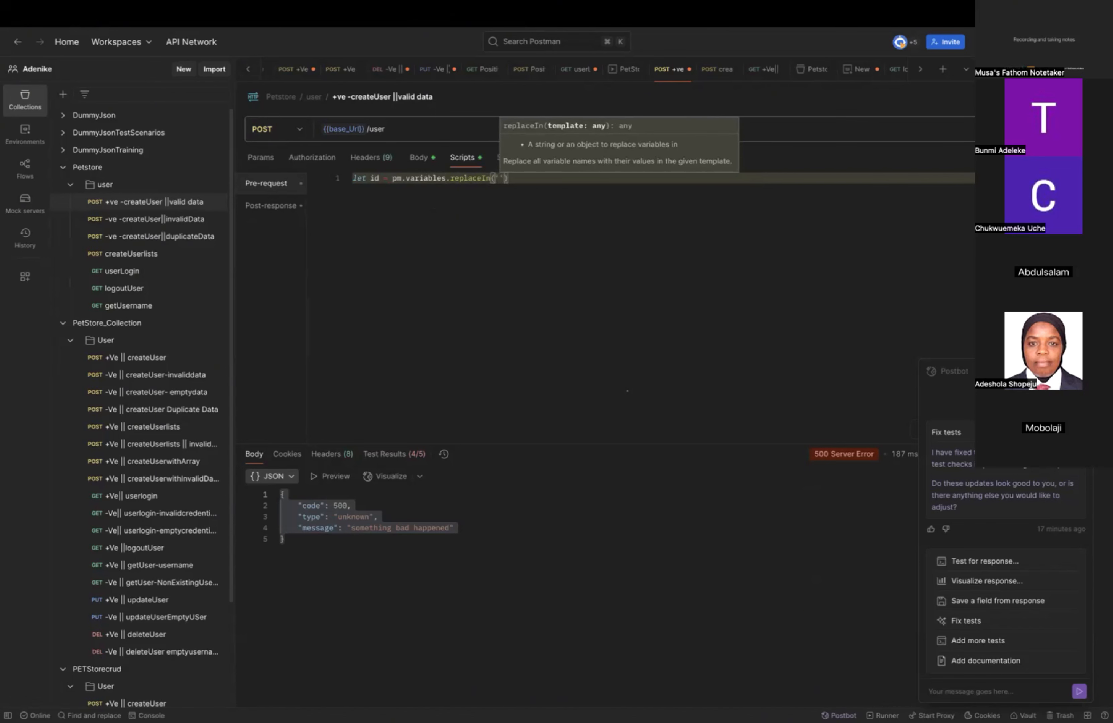
type("{")
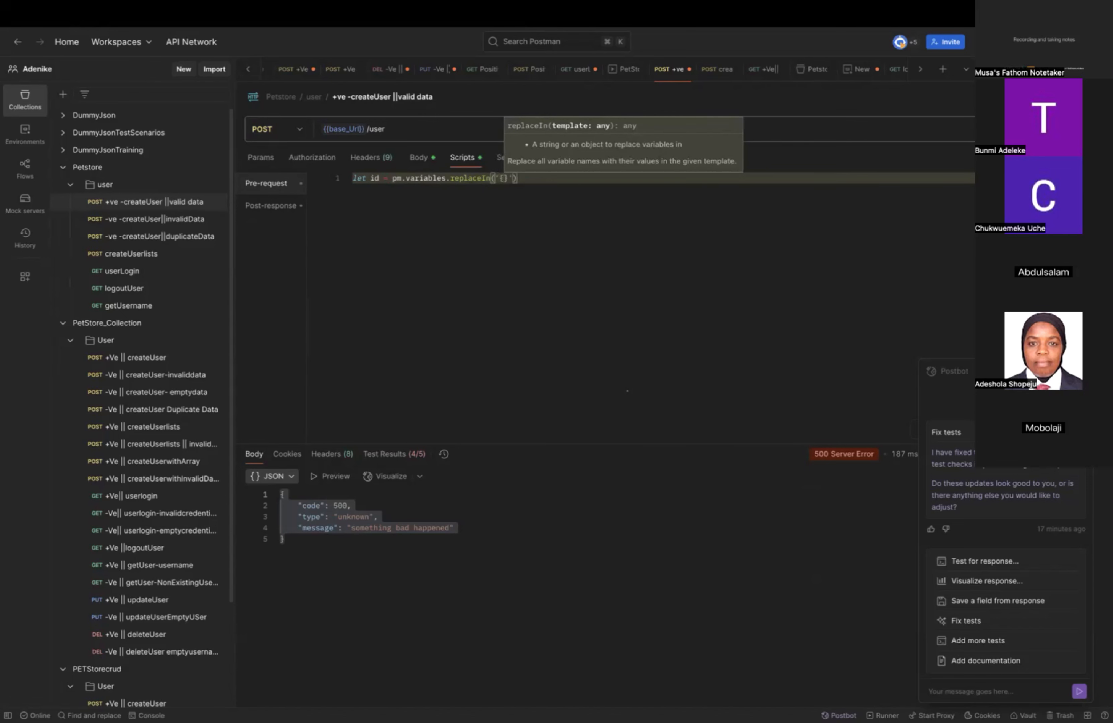
type("{")
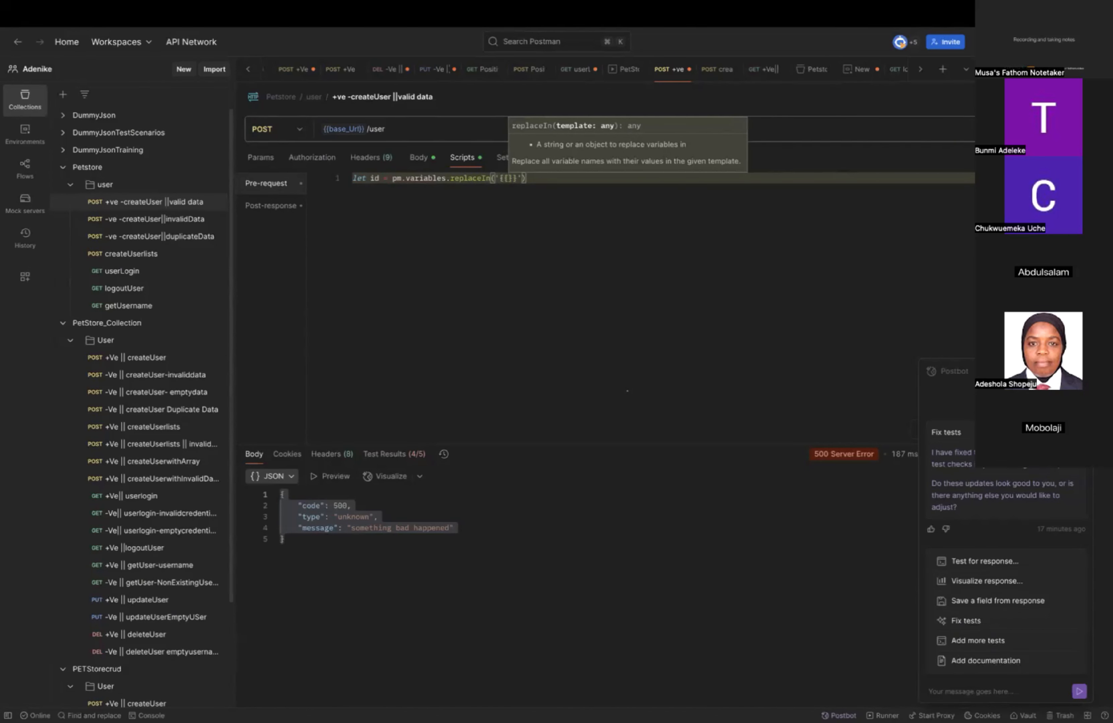
type("ra")
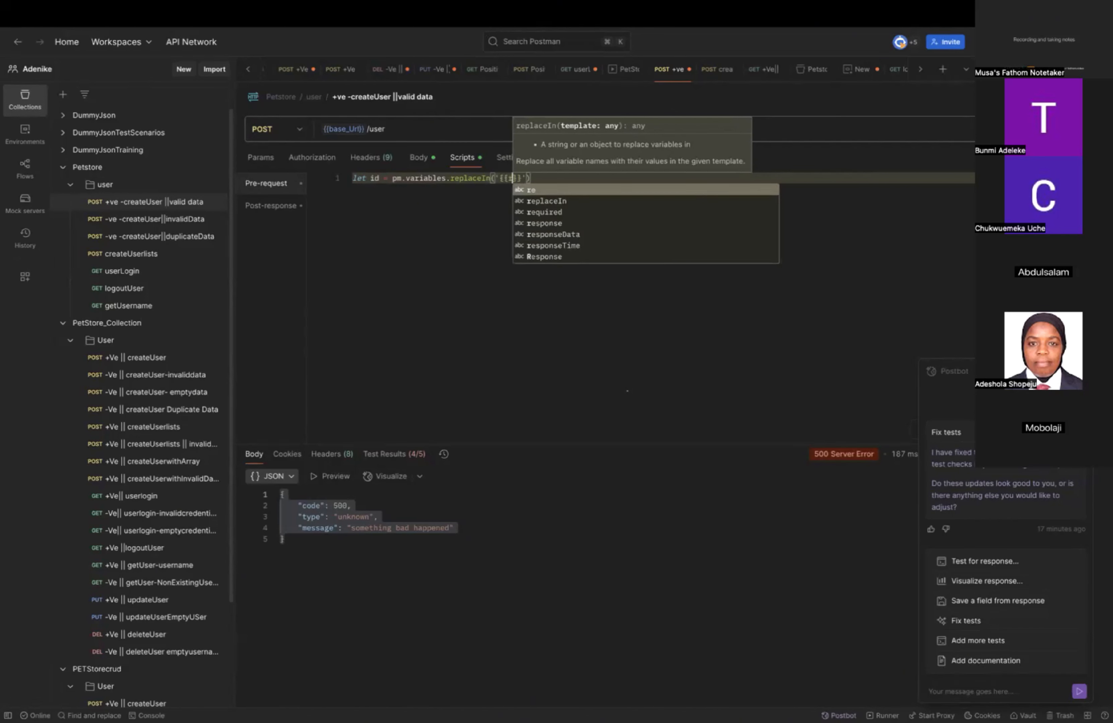
type("ndom")
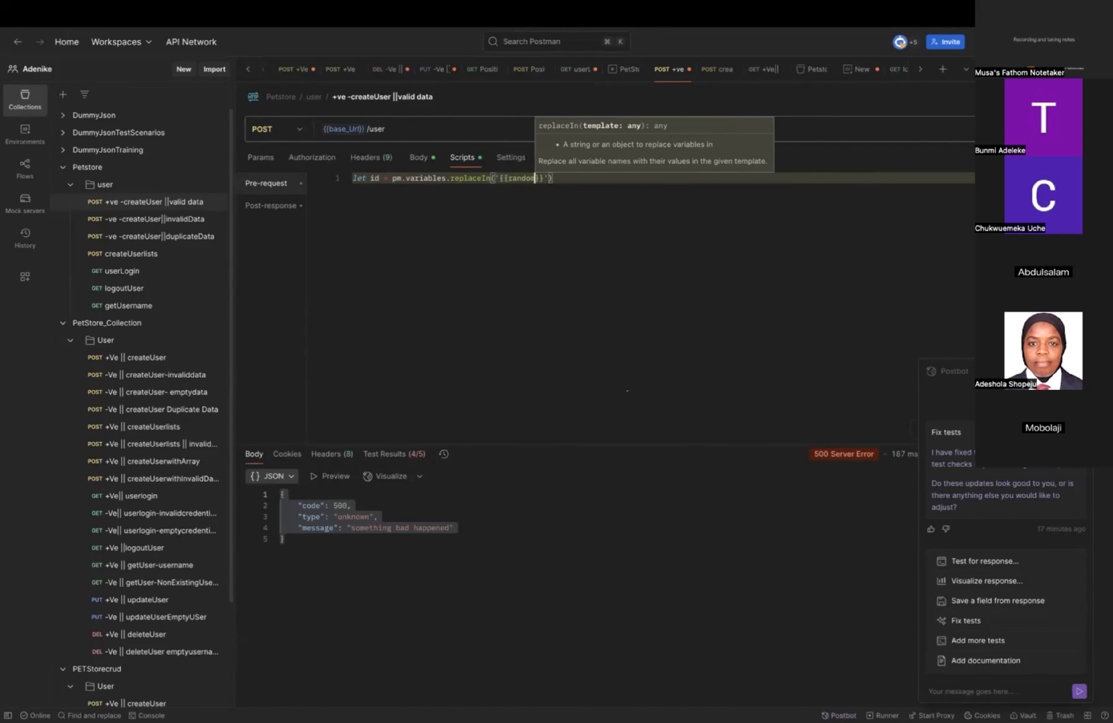
type("Int")
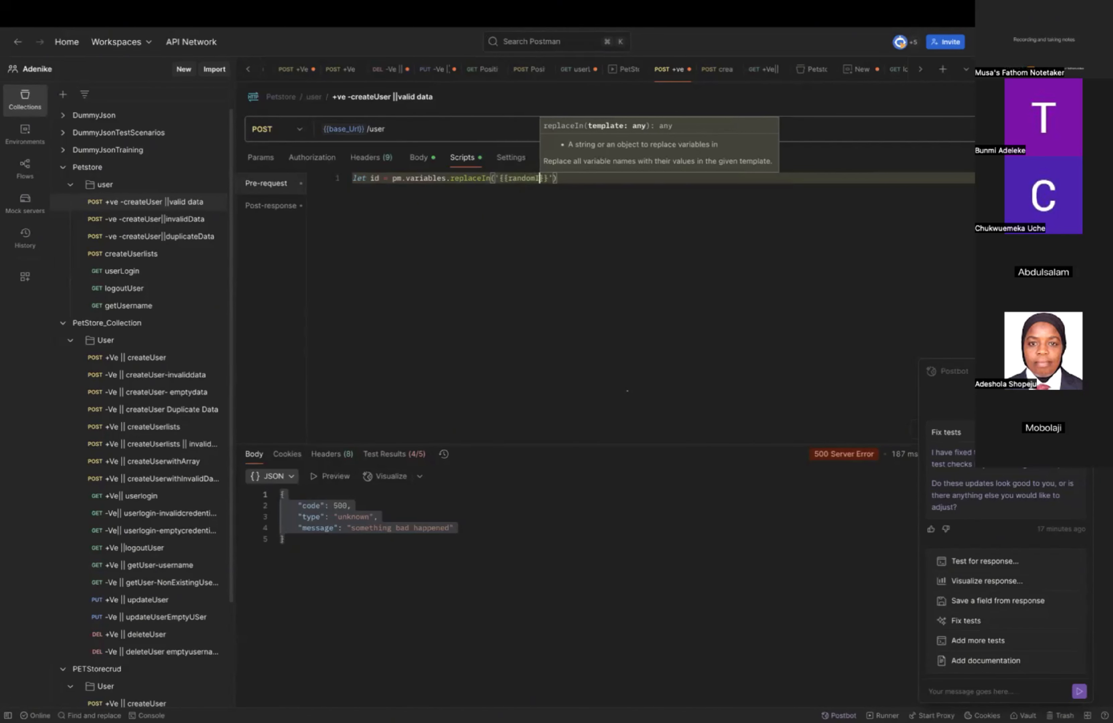
Pass the quoted variable '{{randomInt}}' as the argument of the replaceIn call.
left_click(589, 180)
Start a second line in the pre-request script that reads pm.collectionVariables.set.
key("Return")
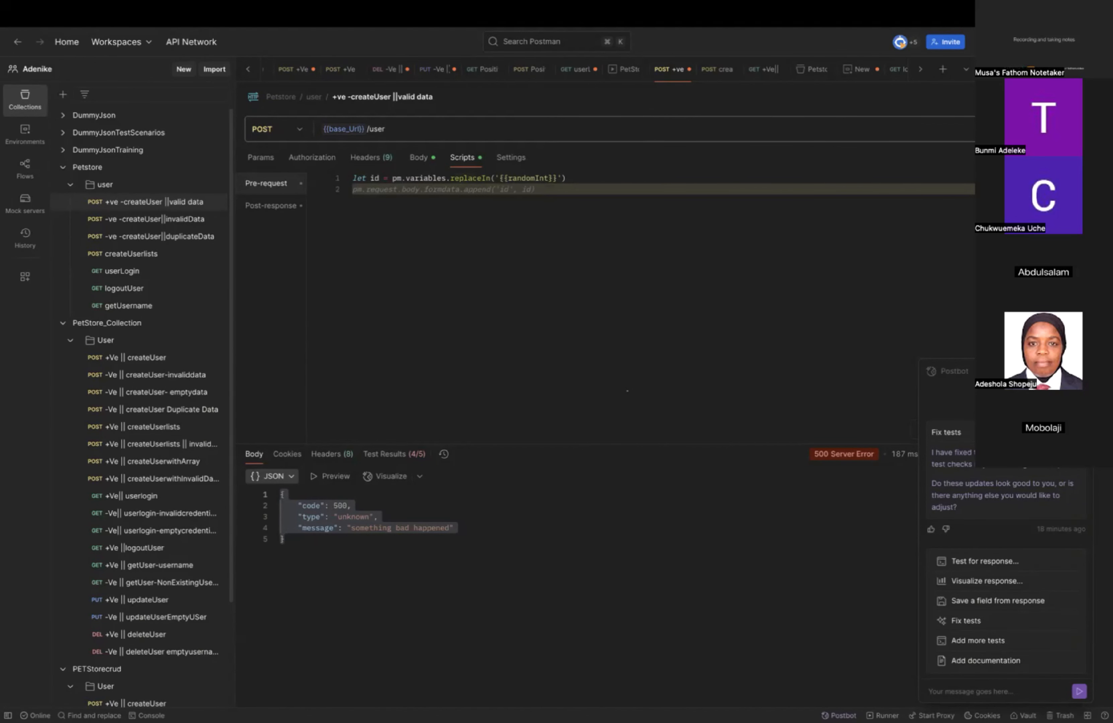
type("p")
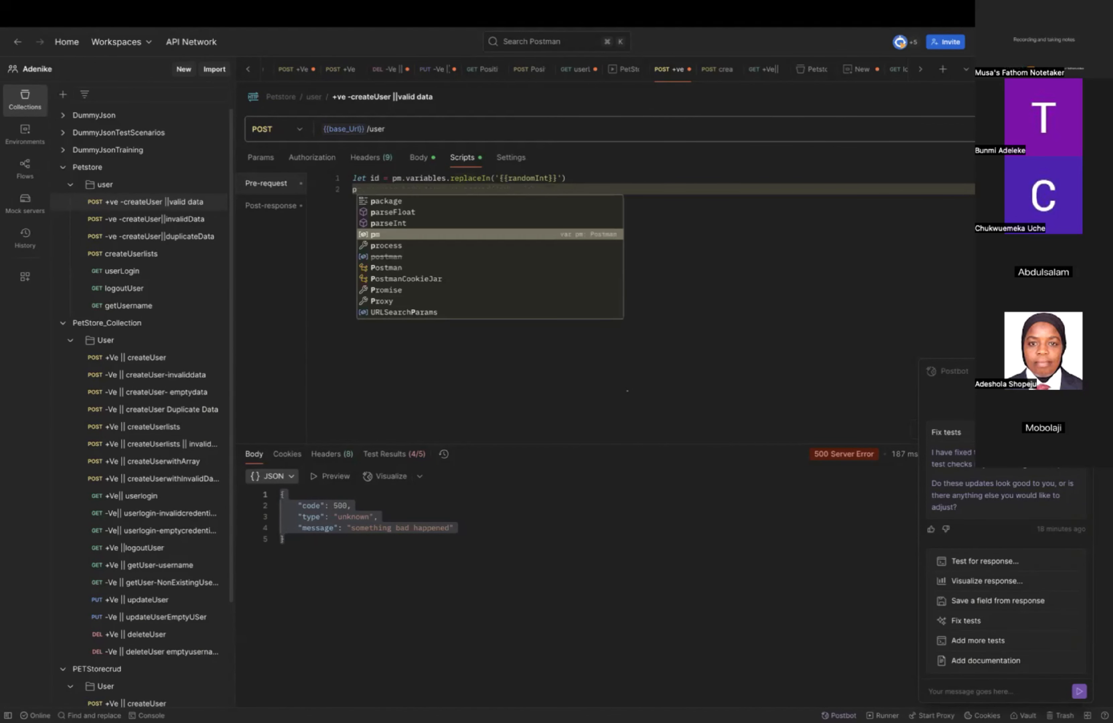
type("m.collec")
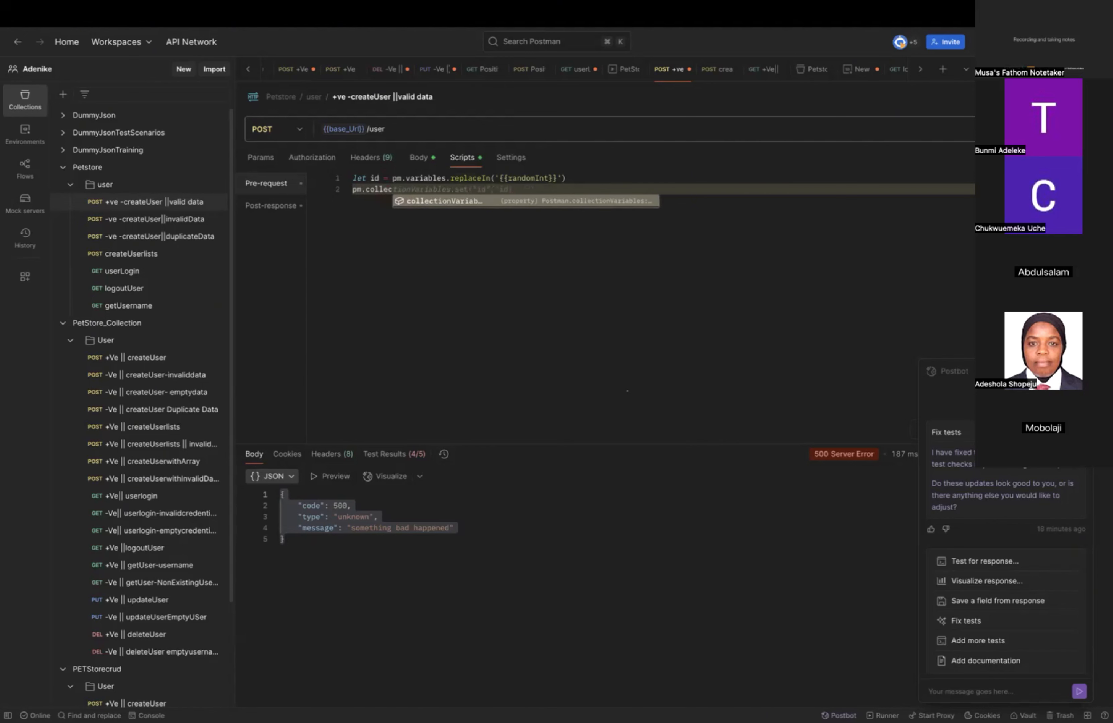
type("tion")
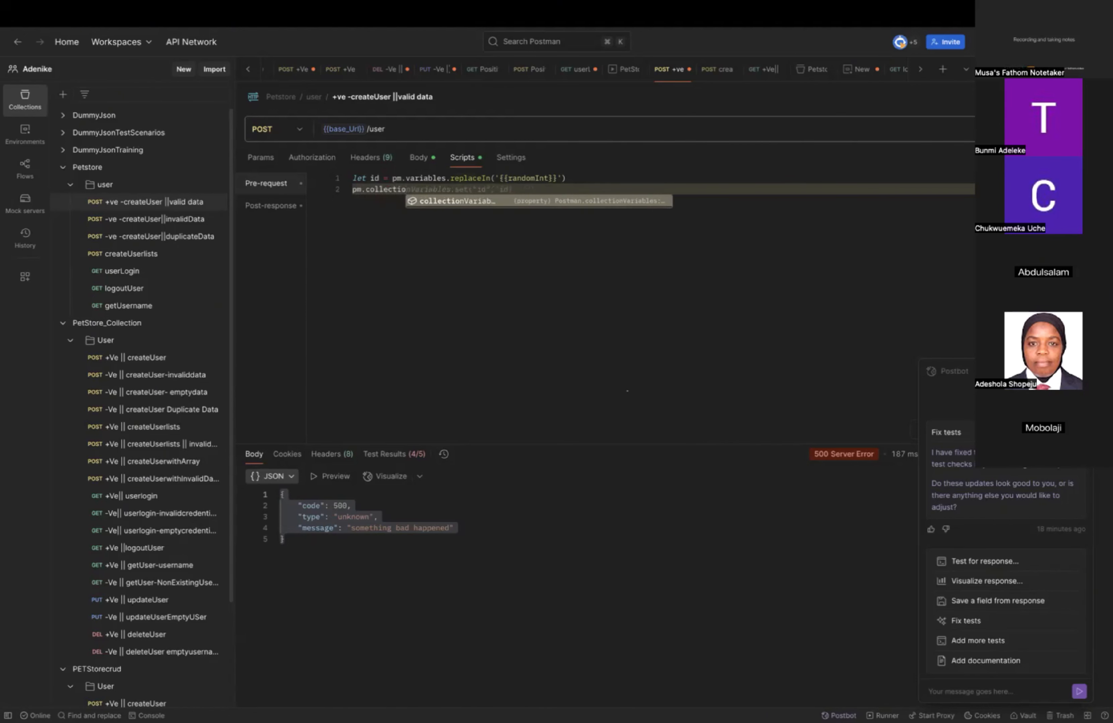
type("Var")
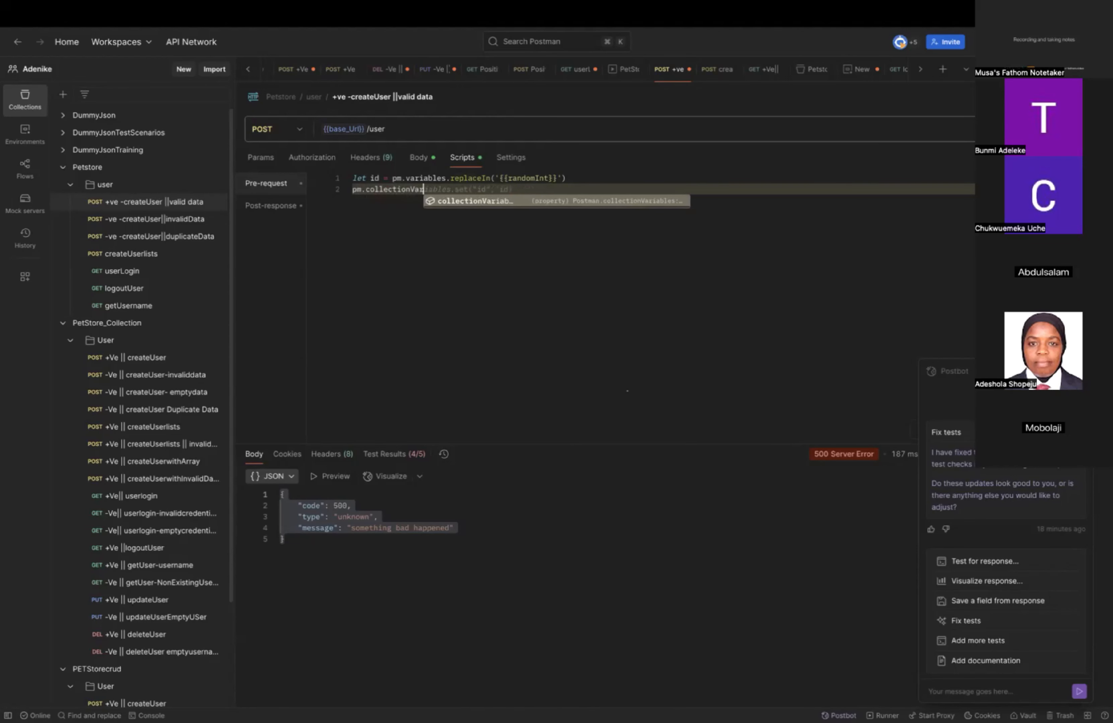
type("iable")
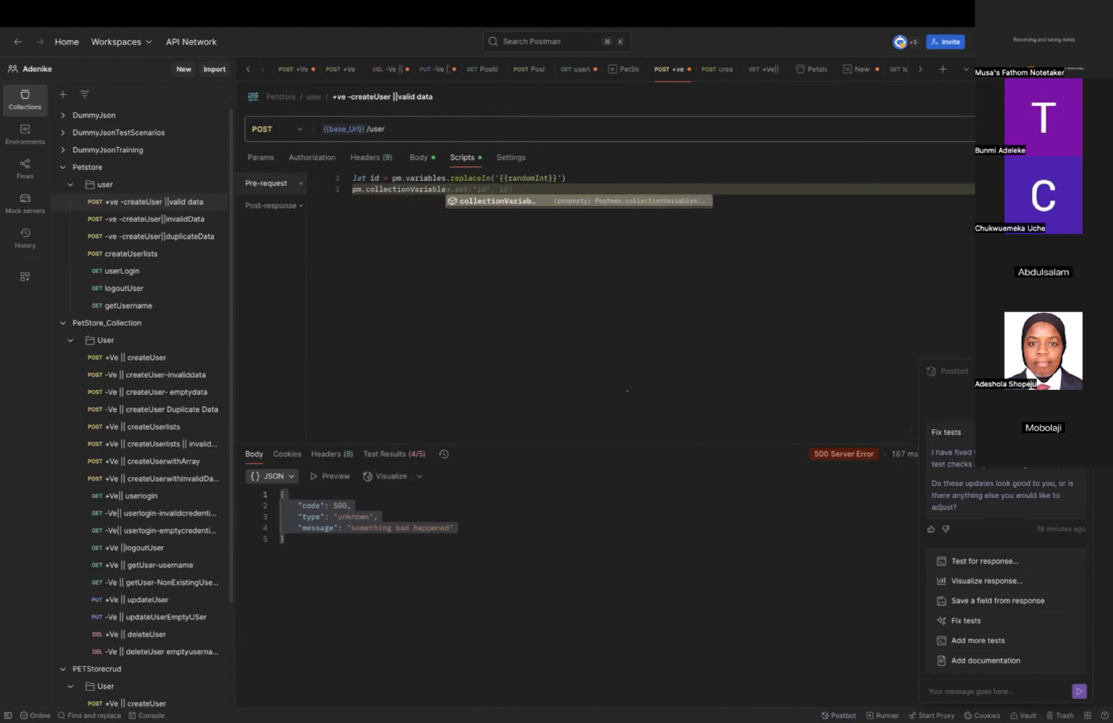
type("s.set")
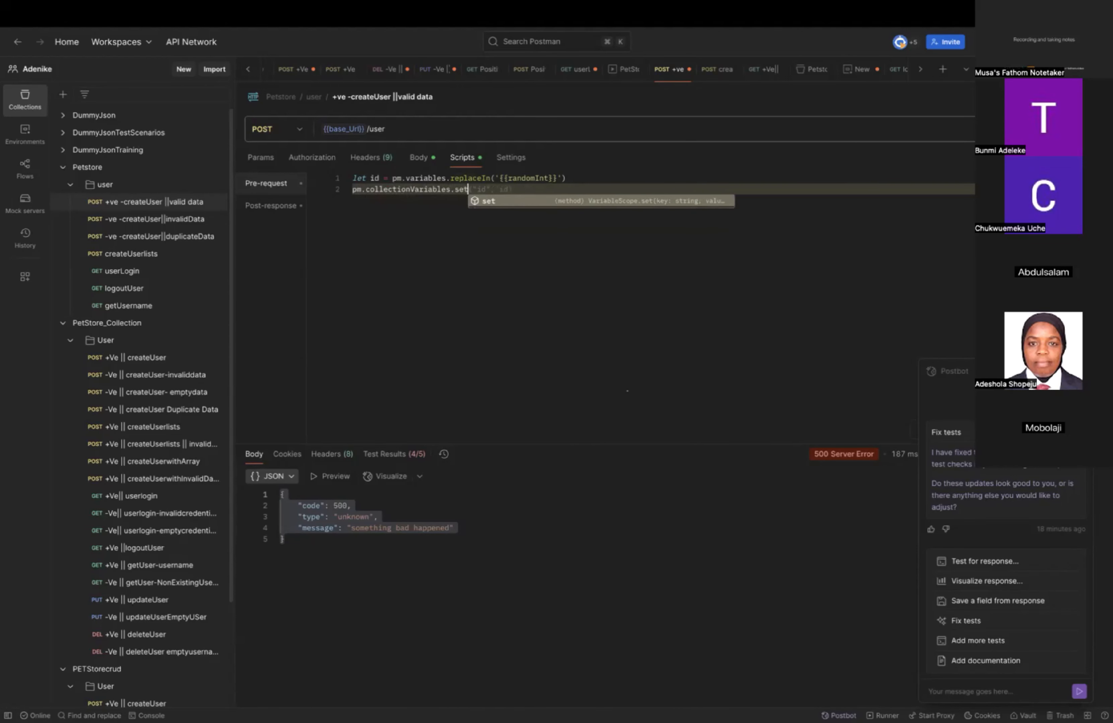
type("(")
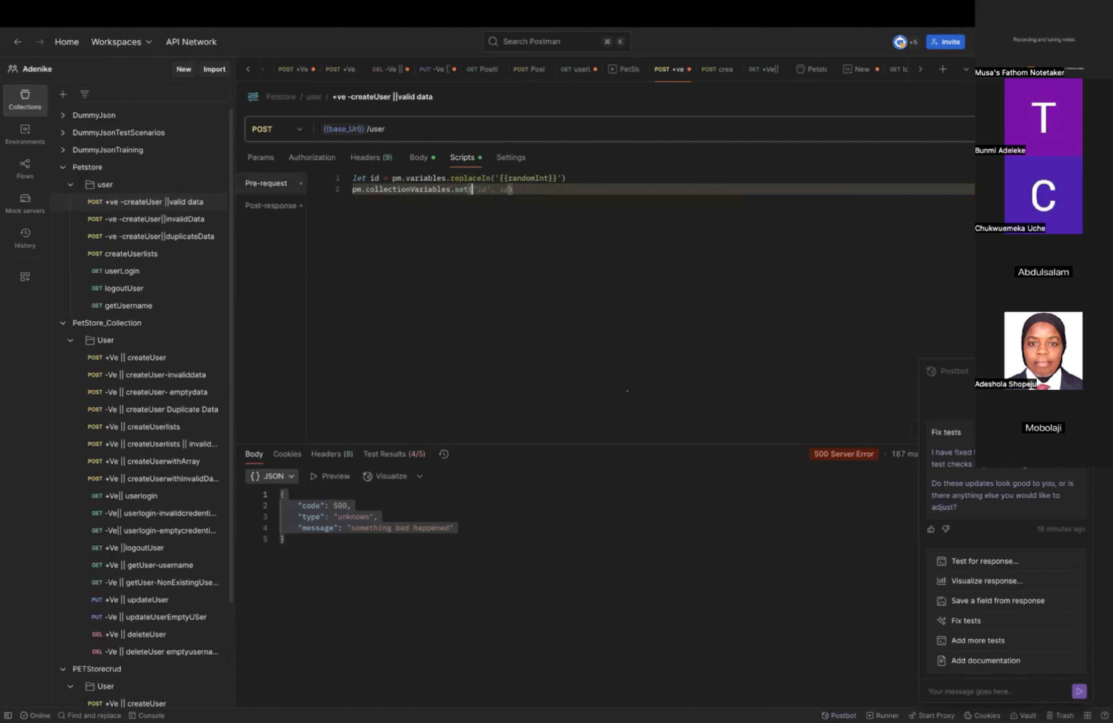
type("\"id")
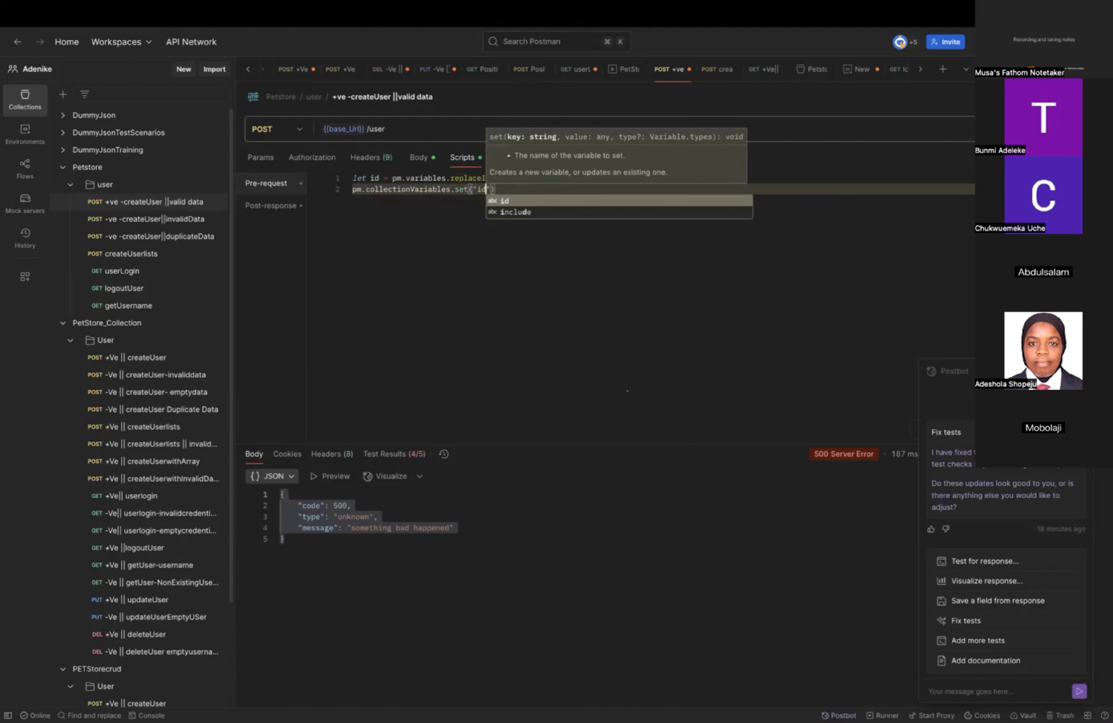
type("\",id")
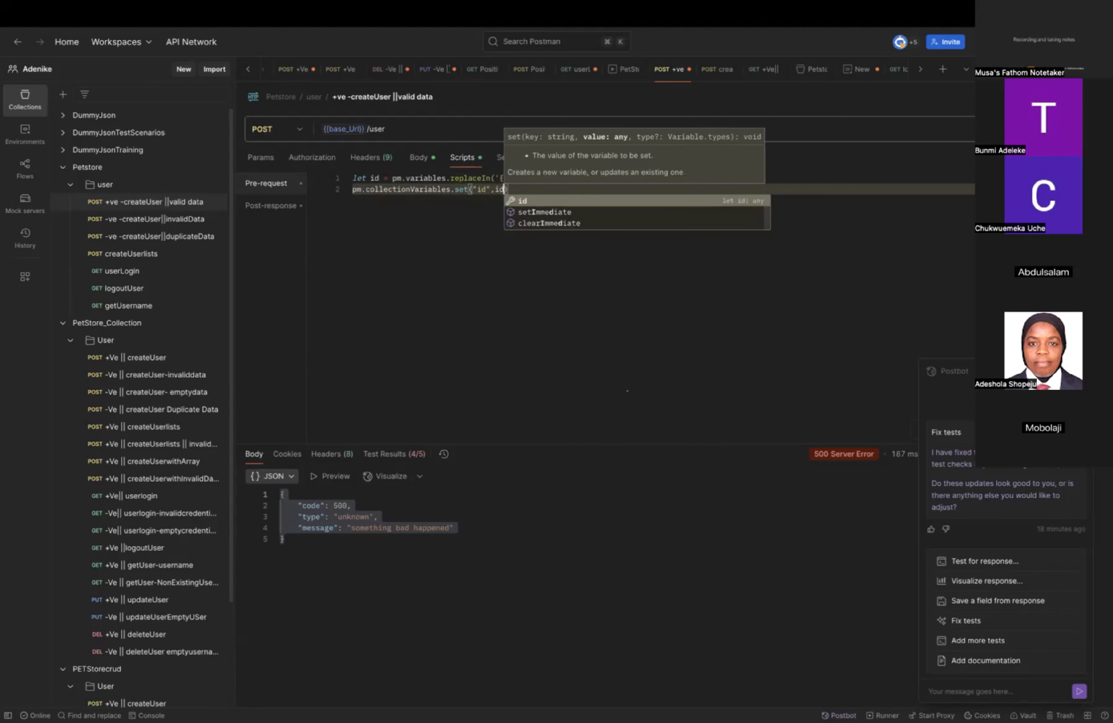
Complete the collectionVariables.set call with the arguments ("id",id) and a closing semicolon.
key("Escape")
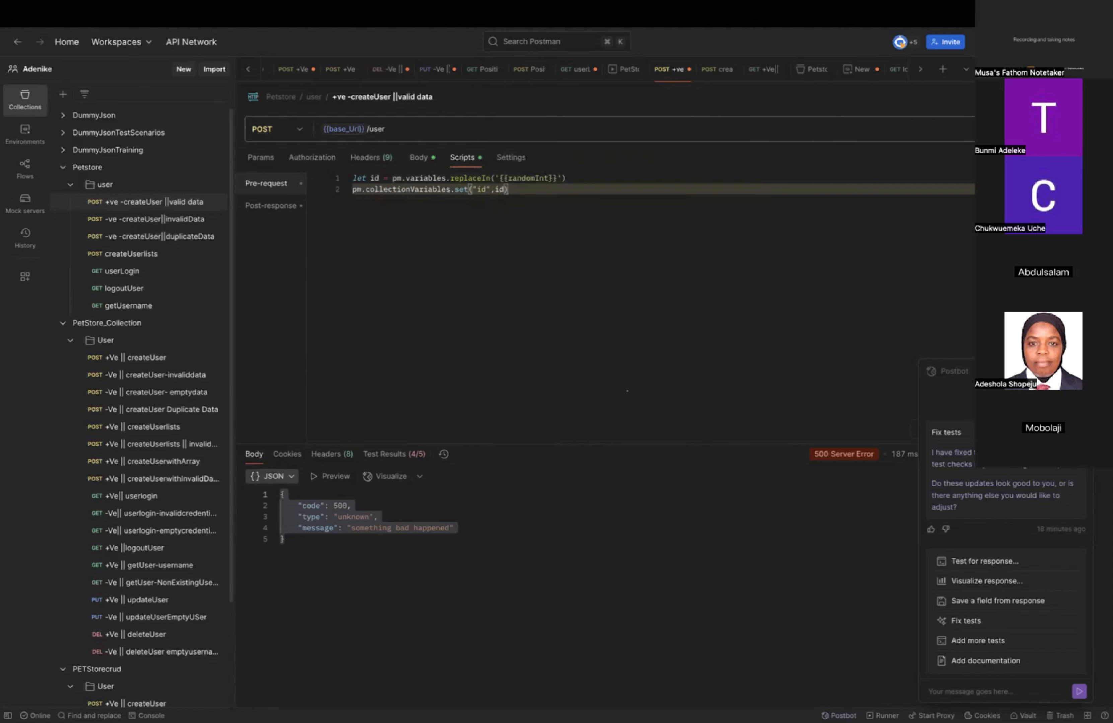
type(";")
Check which fields of the request body use variables, and return to the pre-request script.
mouse_move(499, 192)
mouse_move(443, 191)
left_click(417, 164)
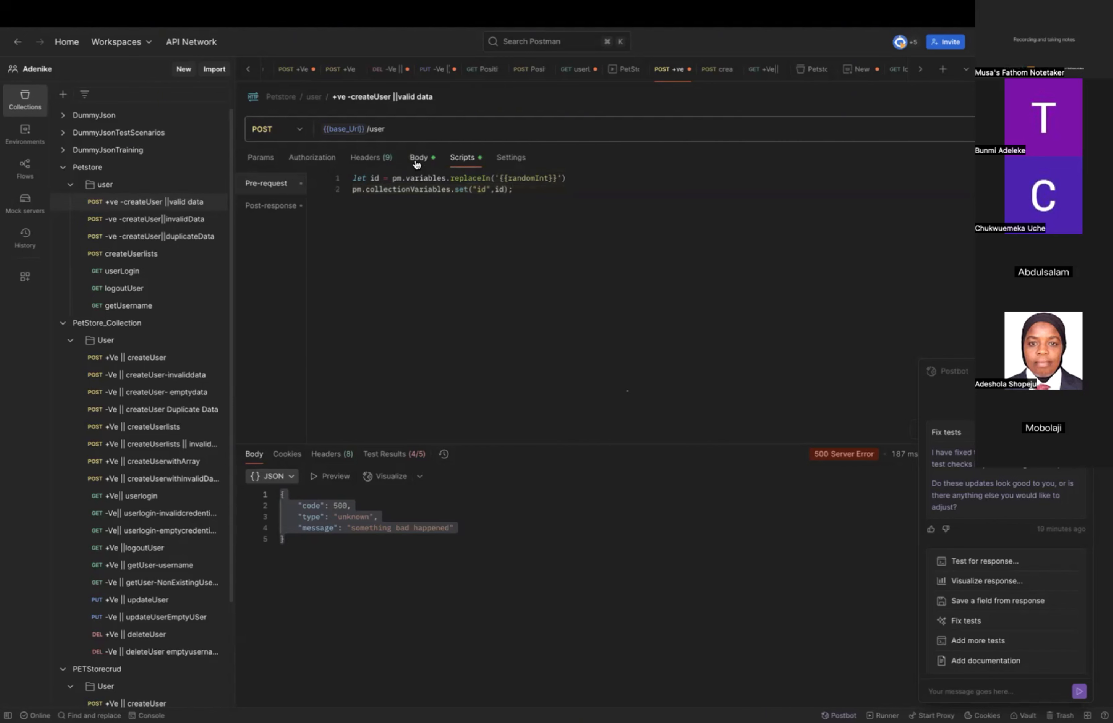
mouse_move(329, 215)
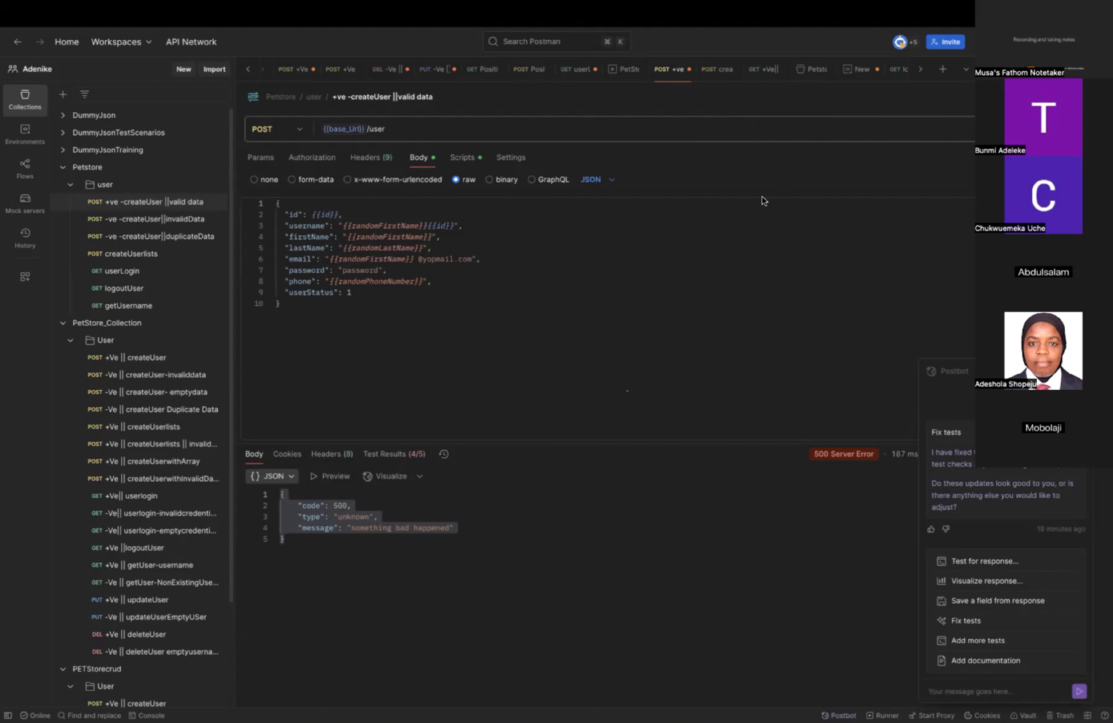
left_click(457, 159)
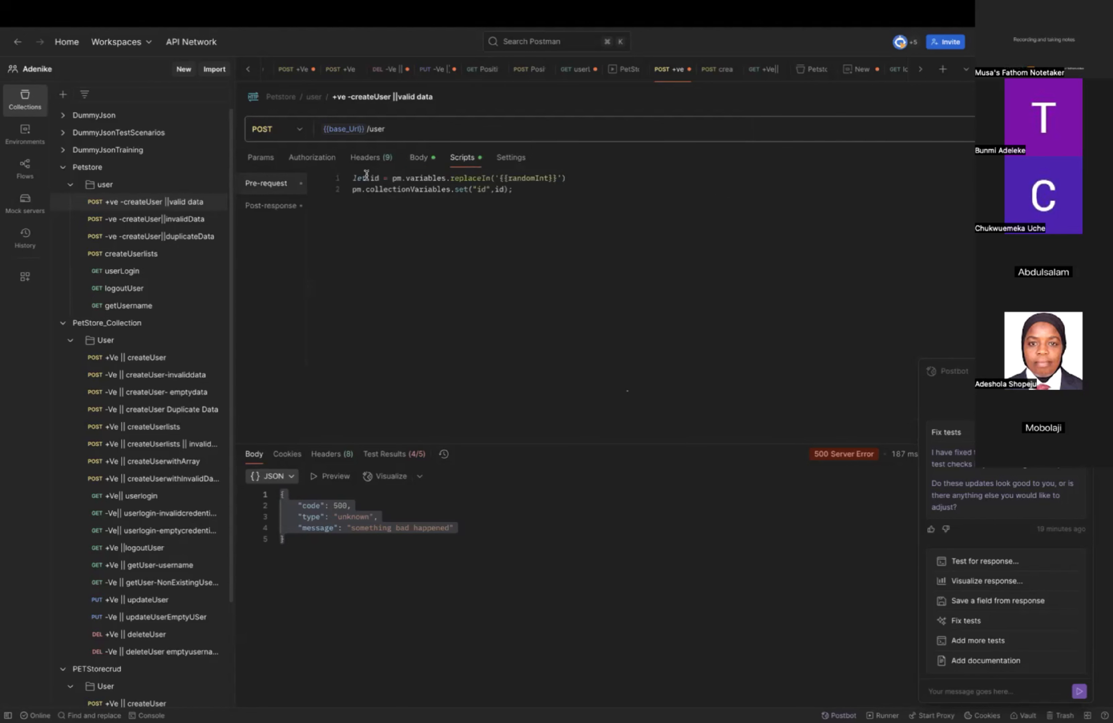
Leave a blank line below the id lines and begin the declaration let firstName =pm.variables.
left_click(539, 189)
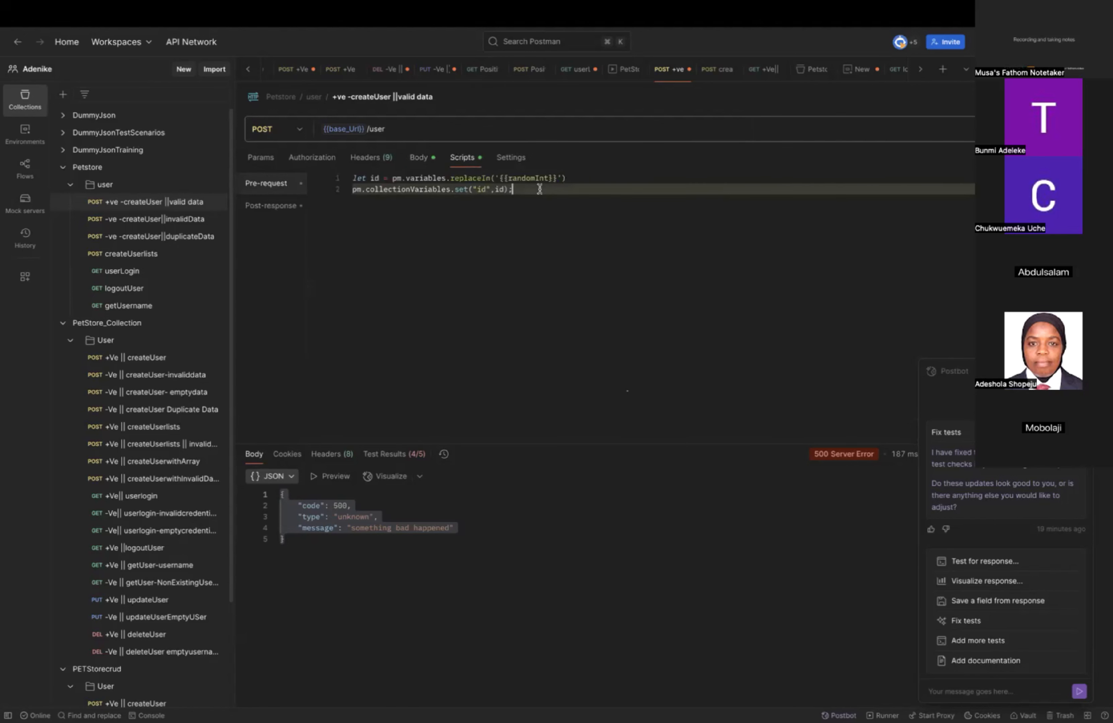
key("Return")
key("Return")
type("let")
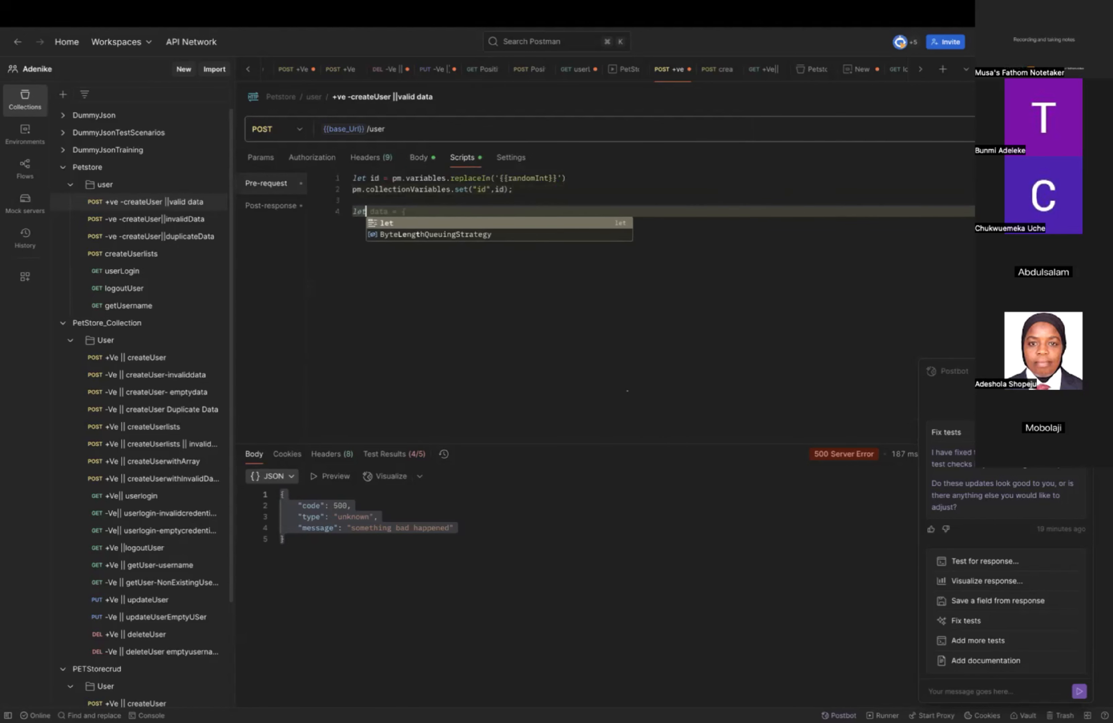
type(" firs")
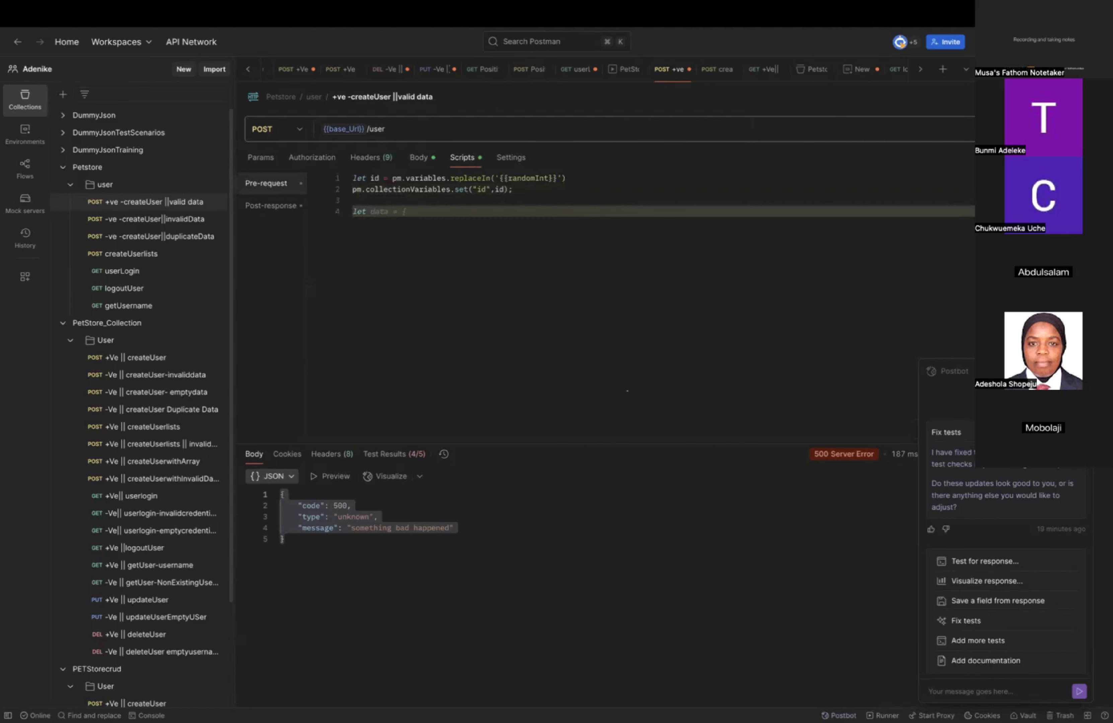
type("t")
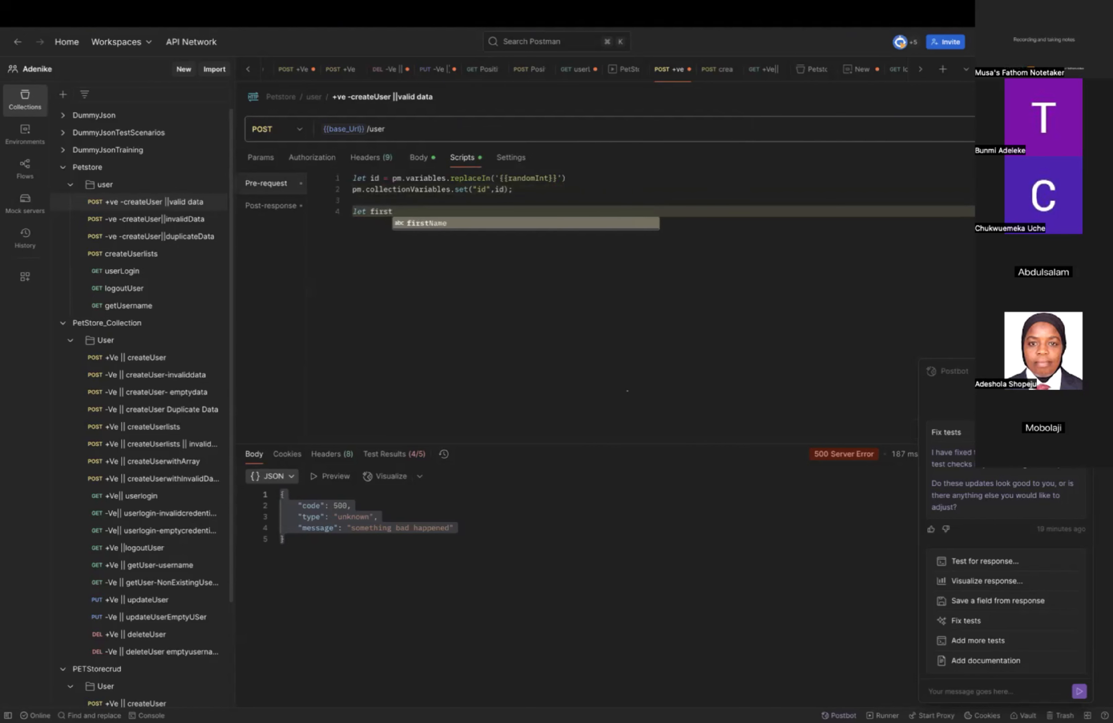
key("Return")
type("=")
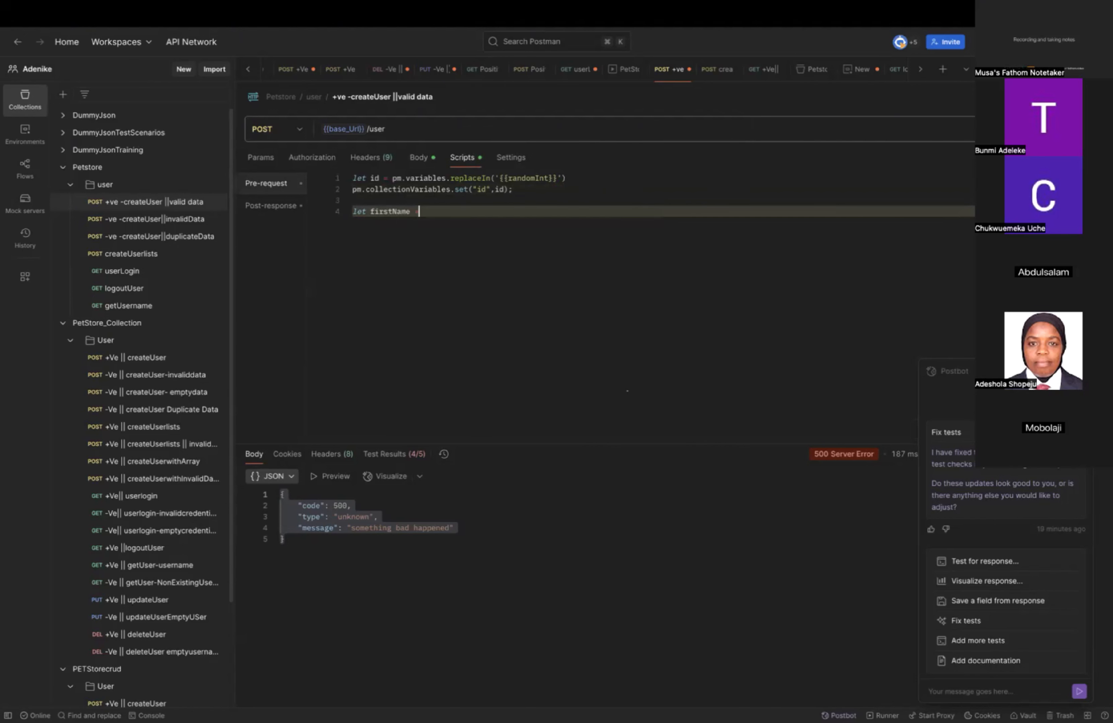
type("pm.var")
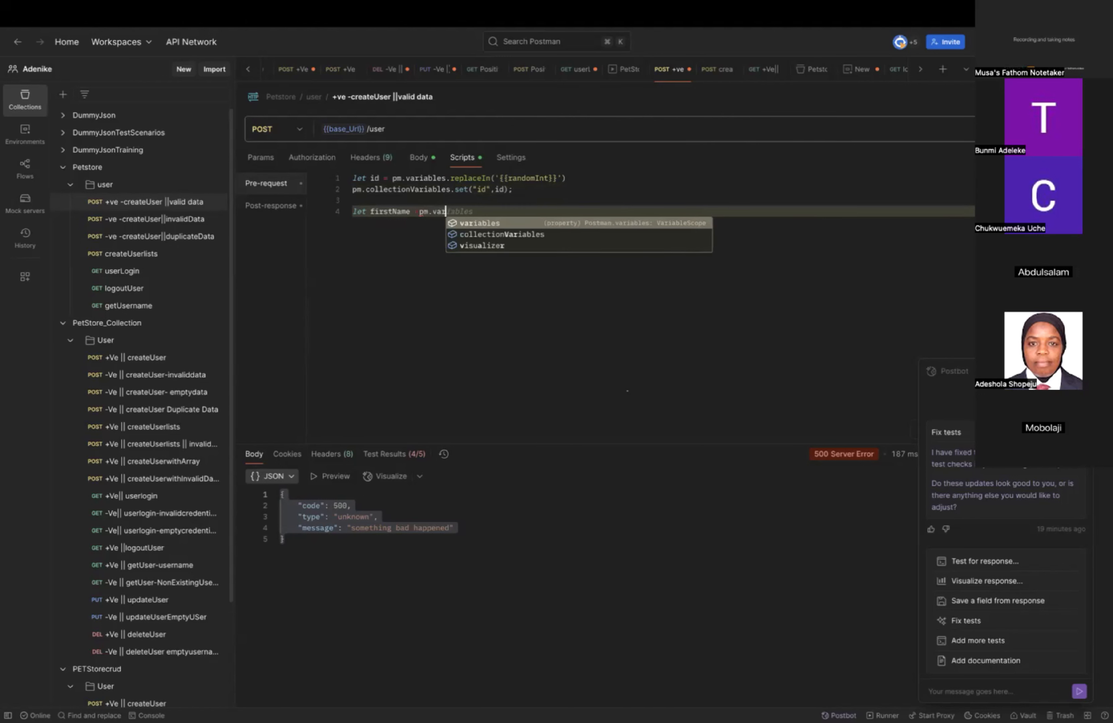
type("iables")
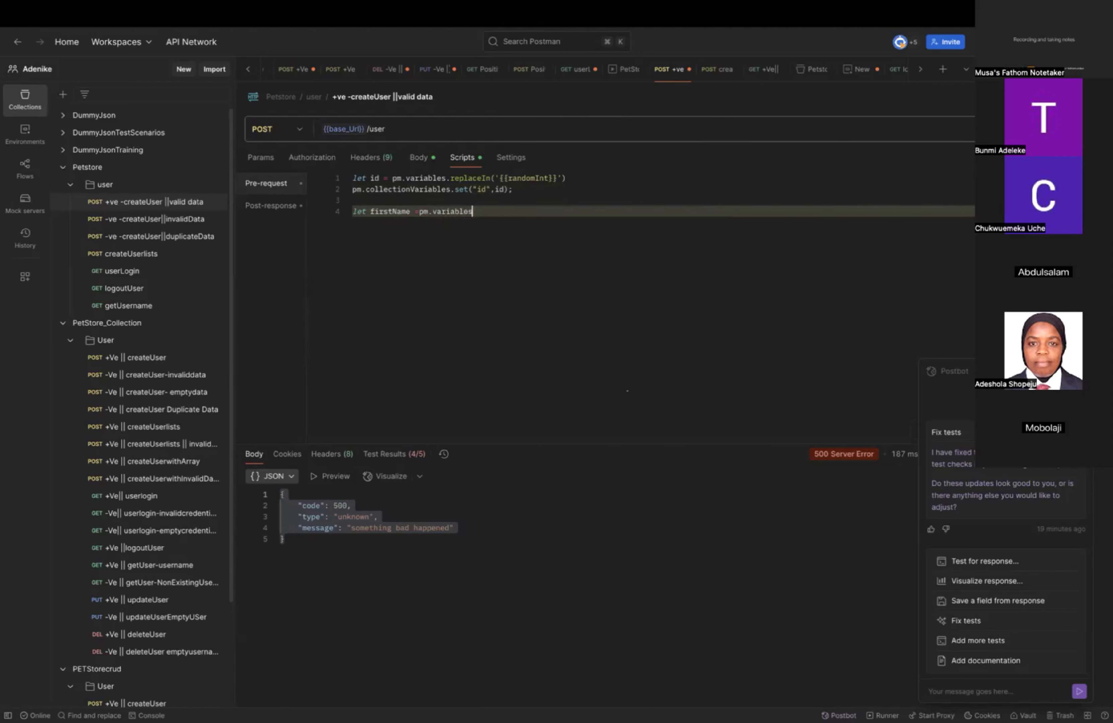
type(".rep")
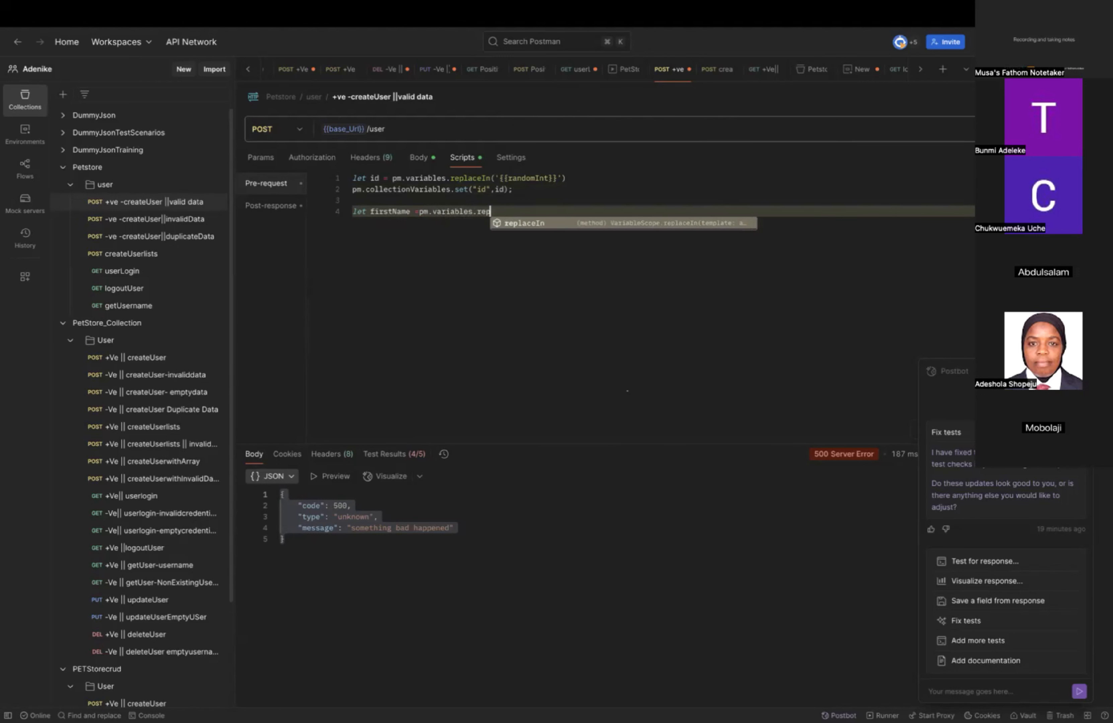
type("laceIn")
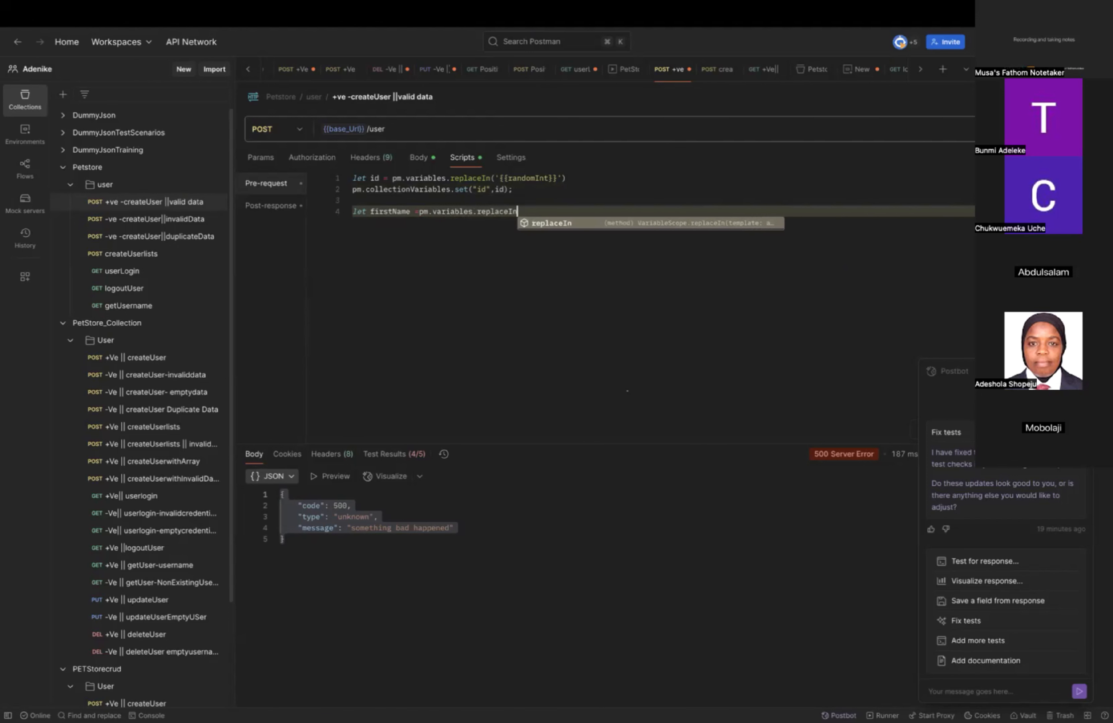
type("(")
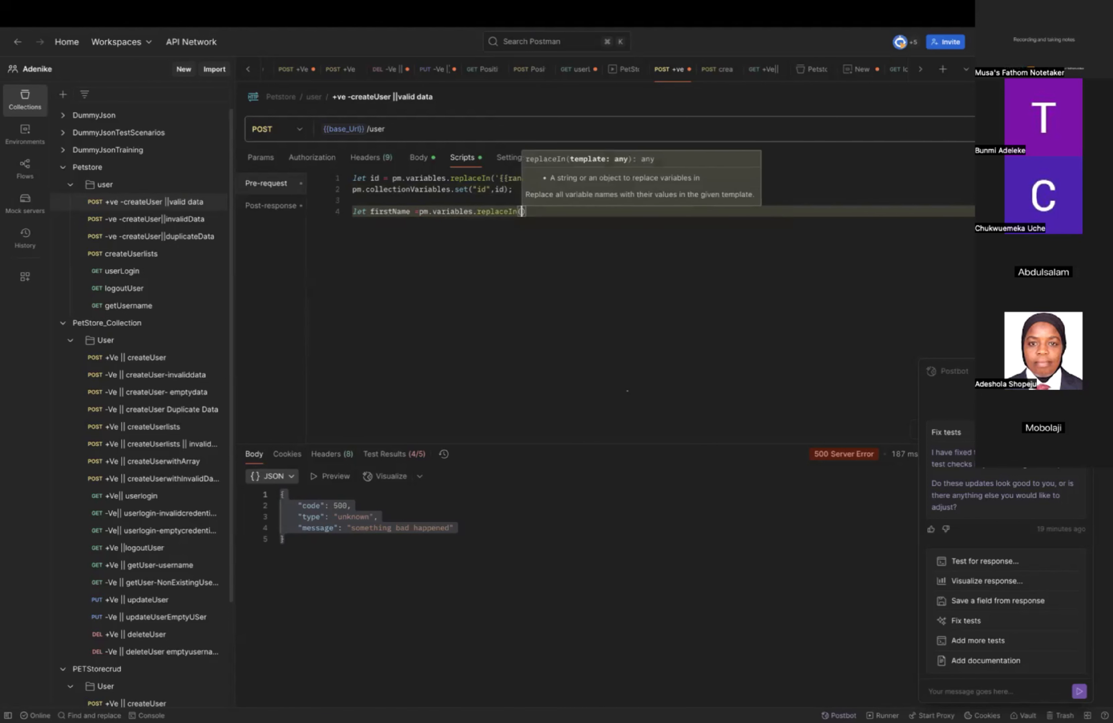
type("'")
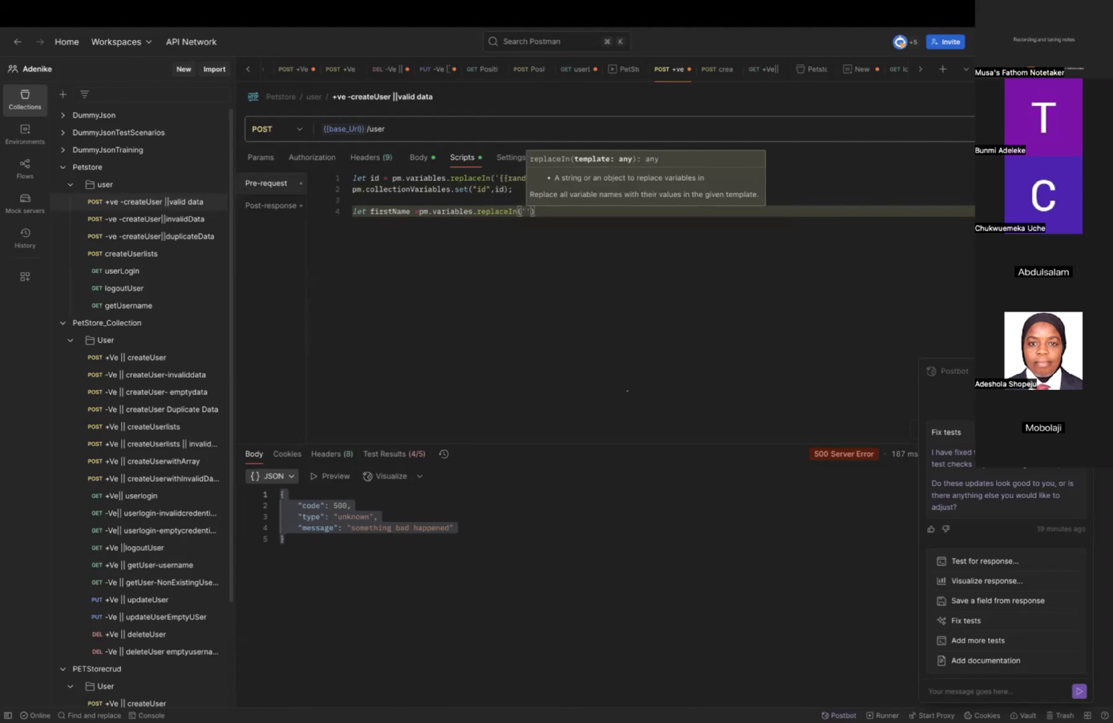
type("{{")
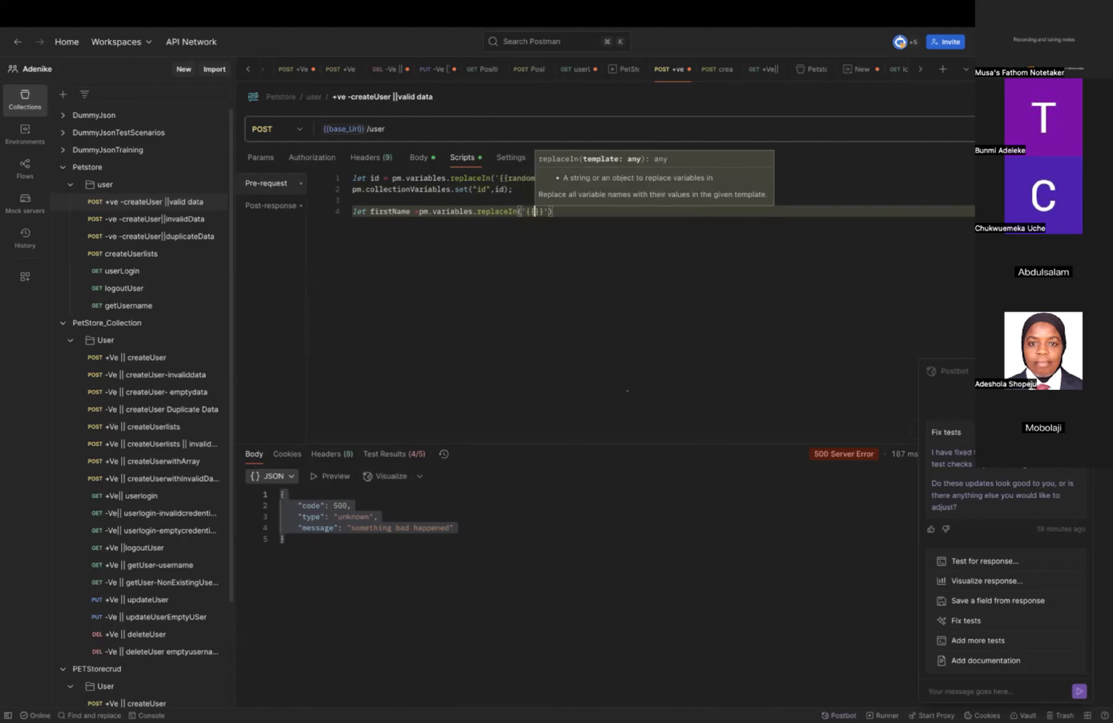
type("rando")
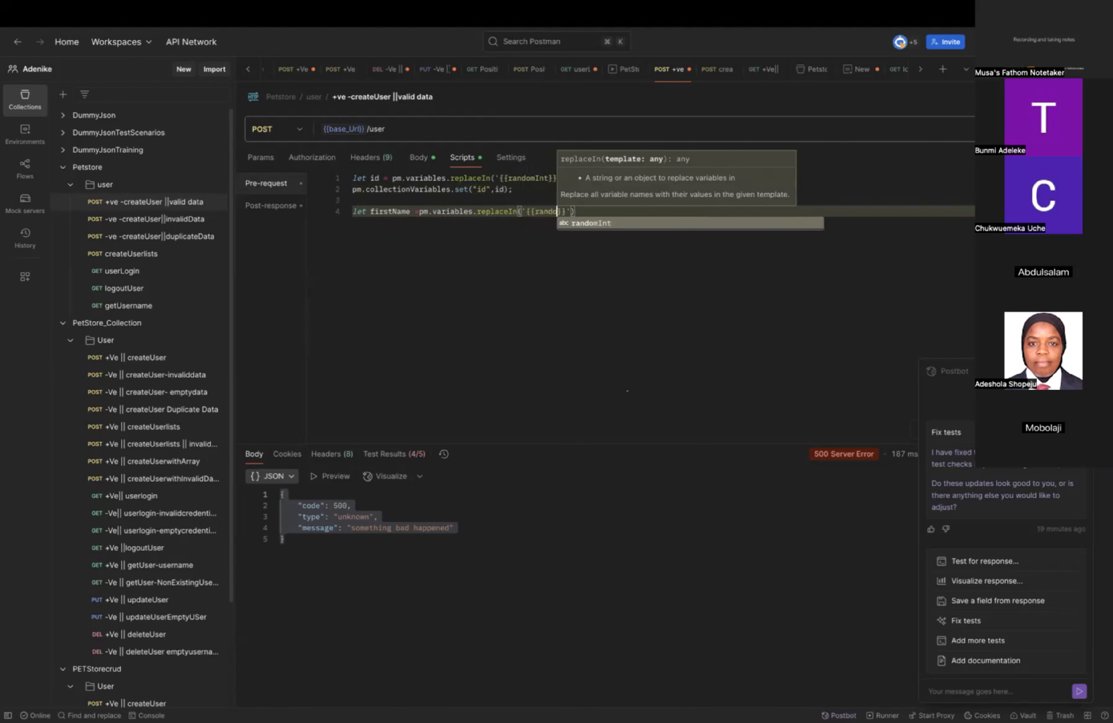
type("mFri")
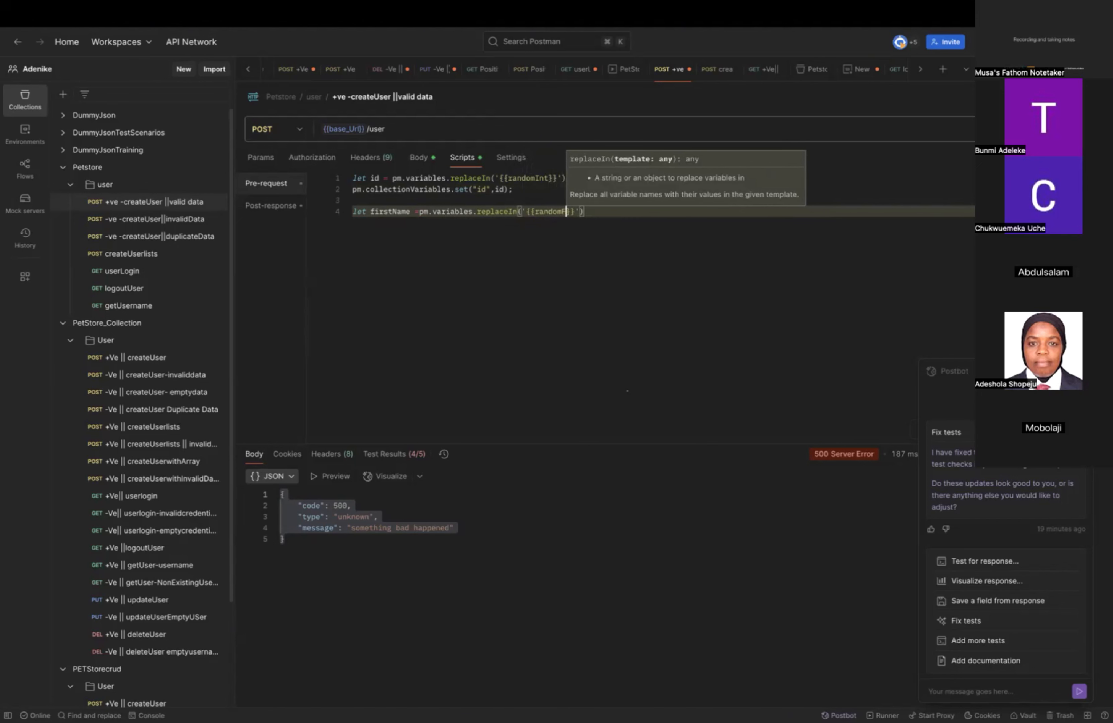
type("st")
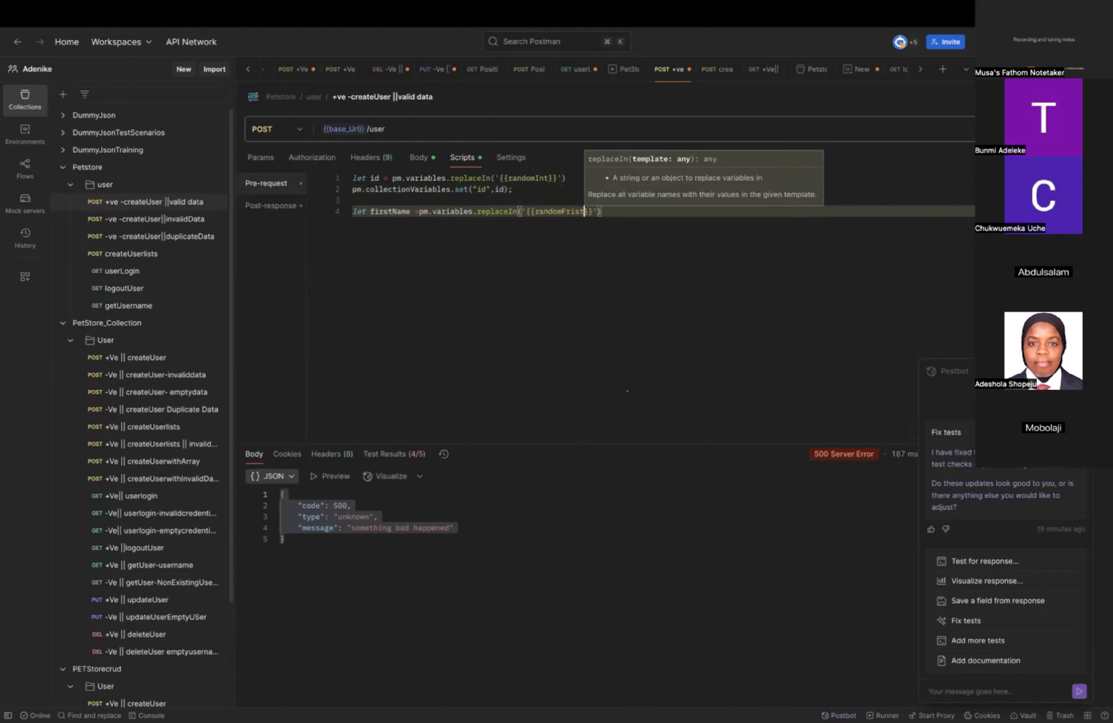
type("Name")
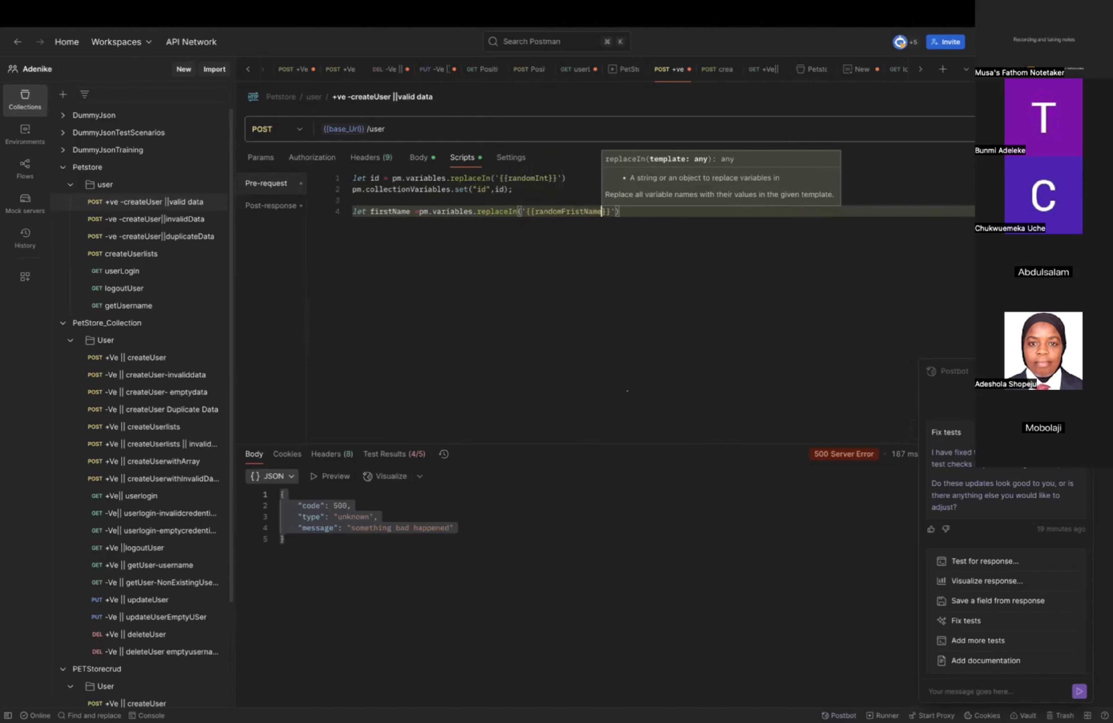
Append .replaceIn('{{randomFristName}}') to pm.variables in the firstName declaration.
left_click(645, 207)
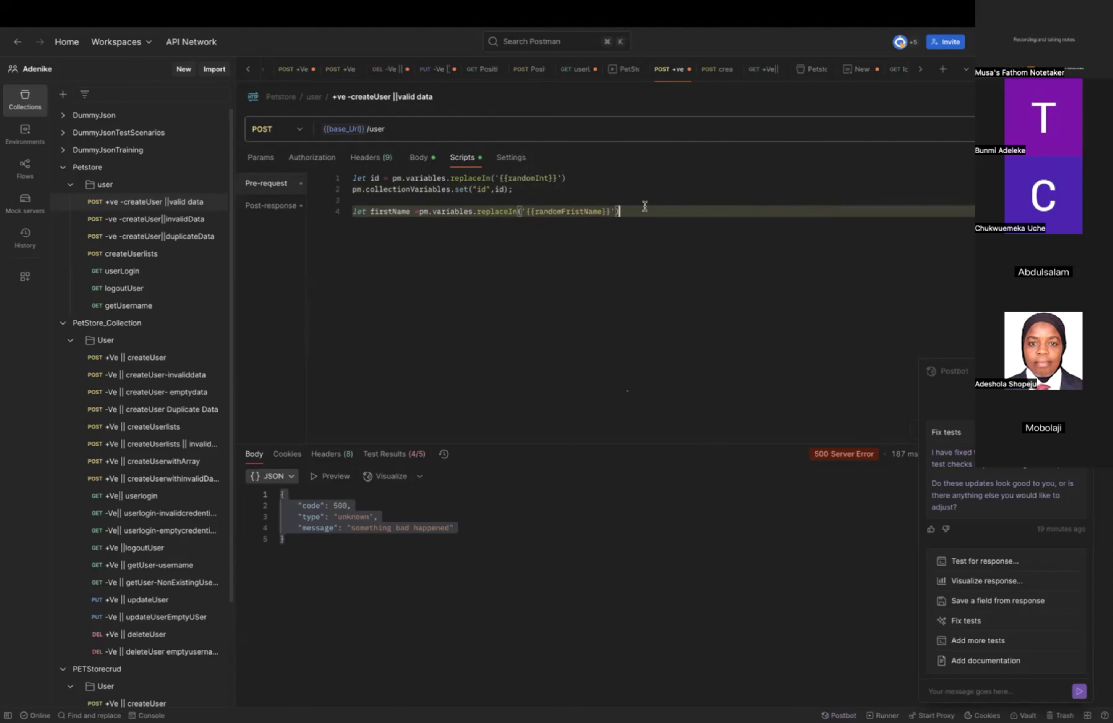
Start a new line below the firstName declaration with pm.collectionVariables.
key("Return")
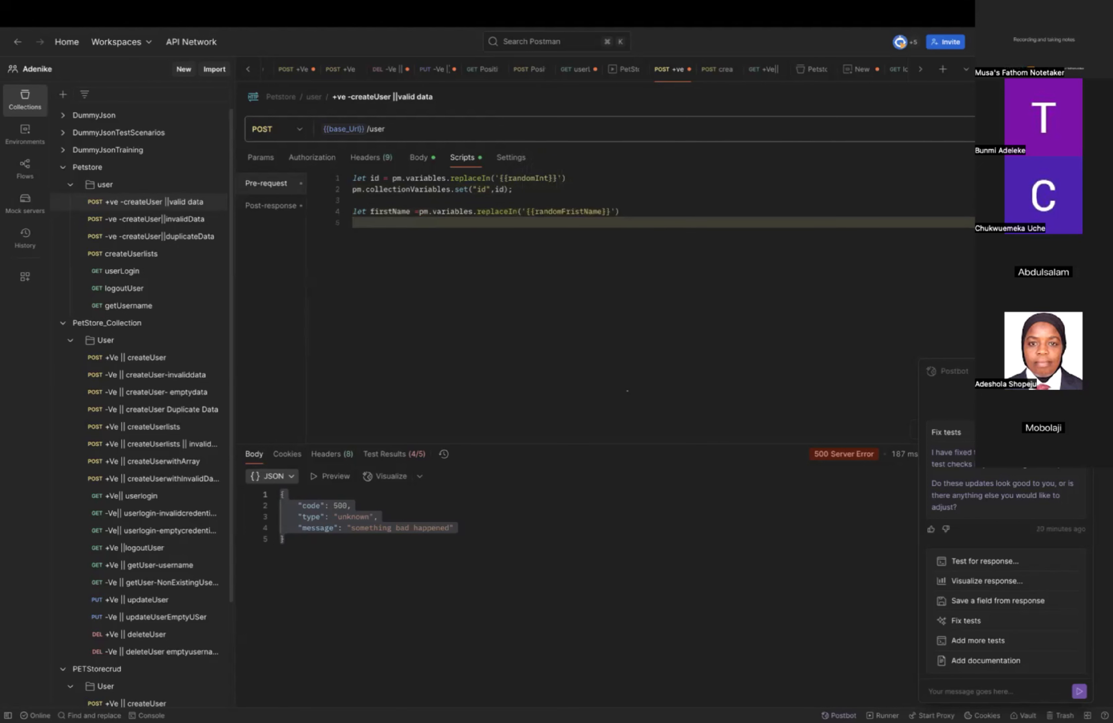
type("pm.")
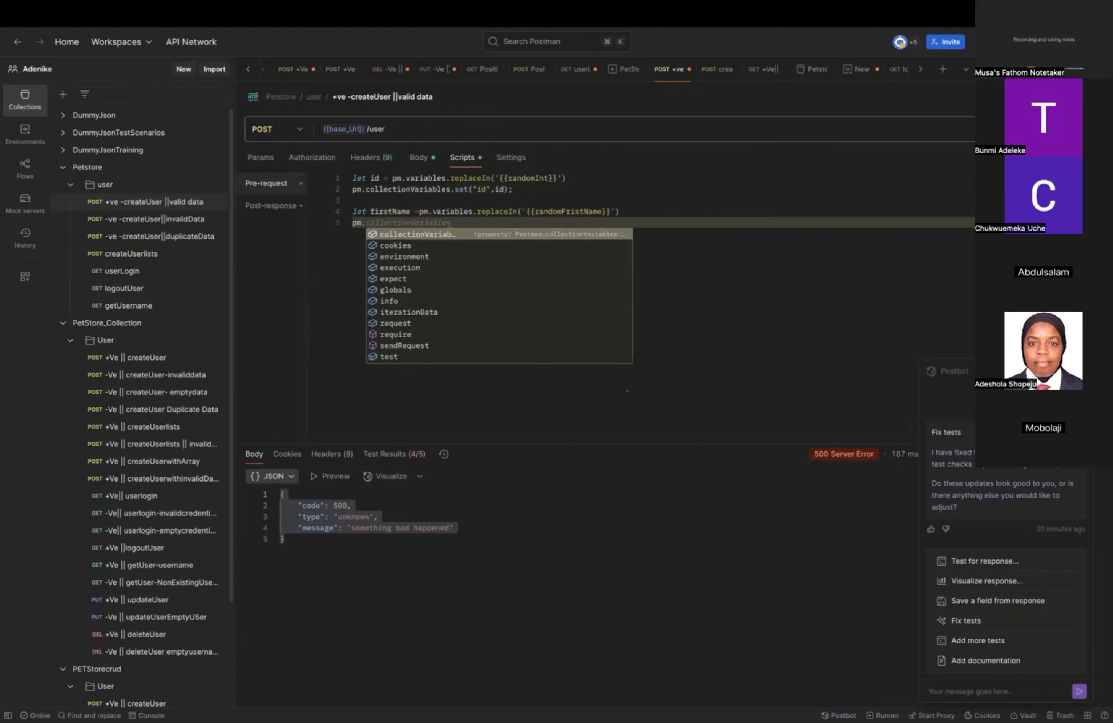
type("collect")
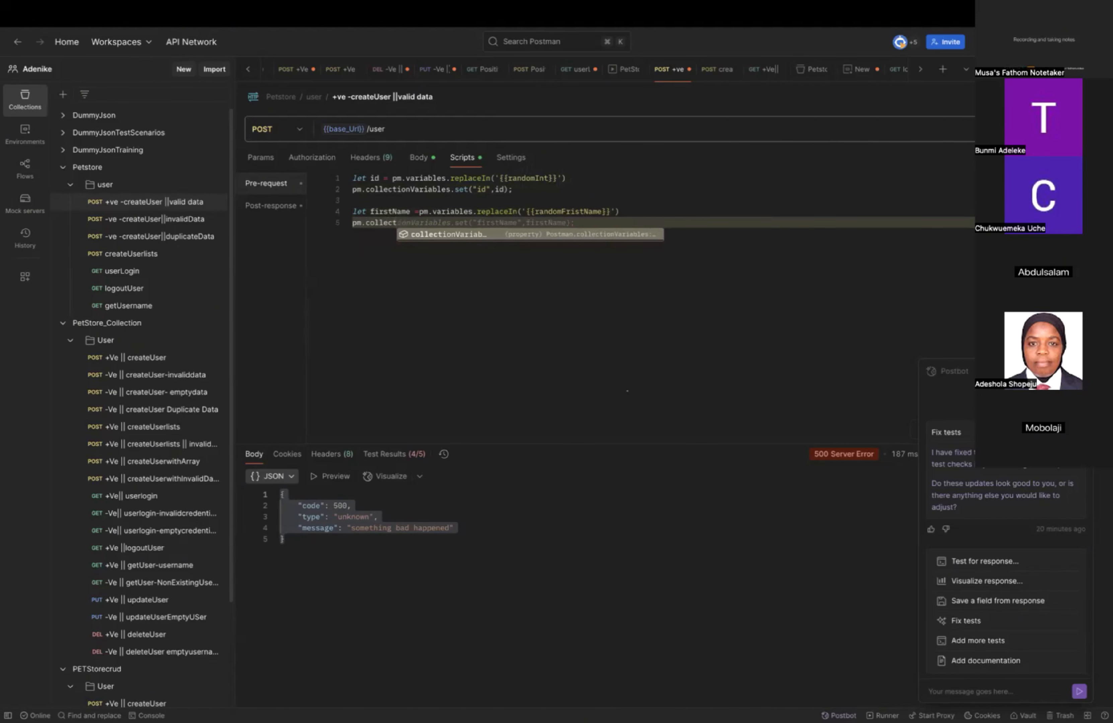
key("Return")
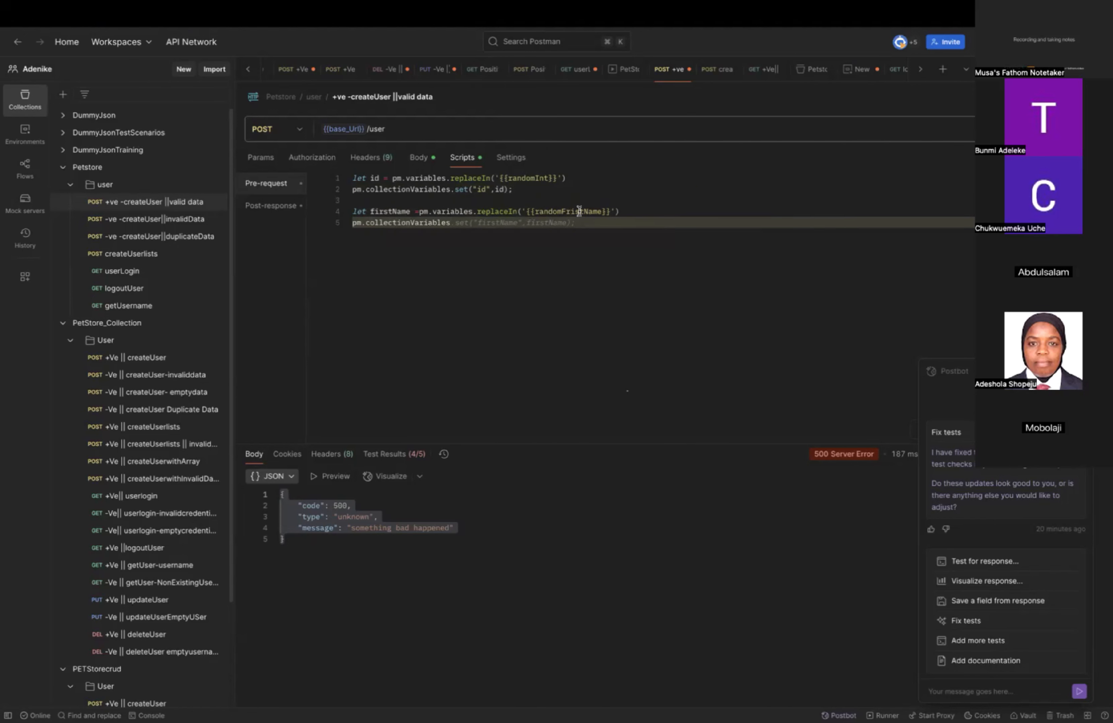
mouse_move(575, 216)
left_click(568, 209)
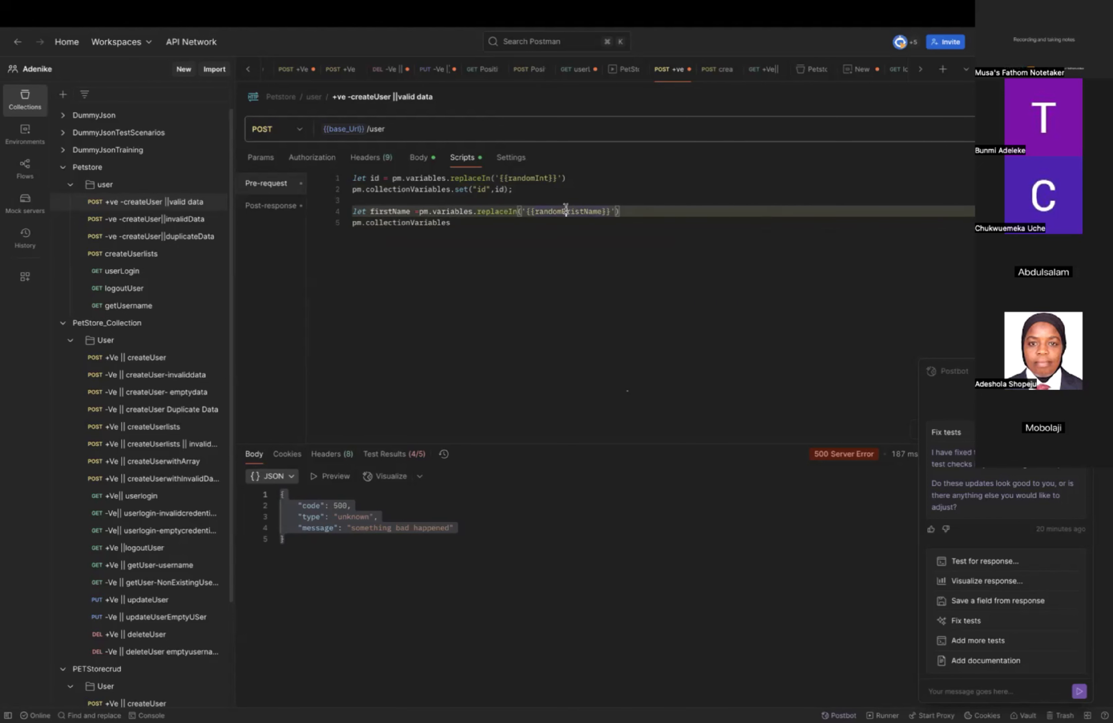
key("BackSpace")
type("F")
Append a .set call to pm.collectionVariables below the firstName declaration, with "firstName" as its key.
left_click(473, 224)
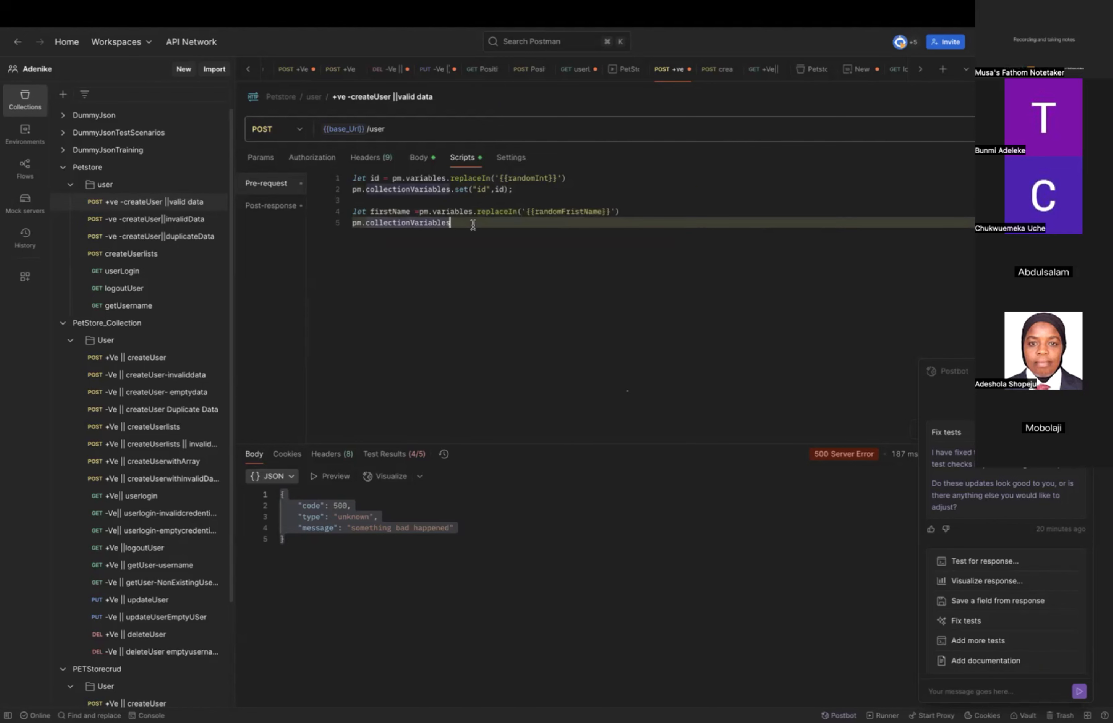
type(".s")
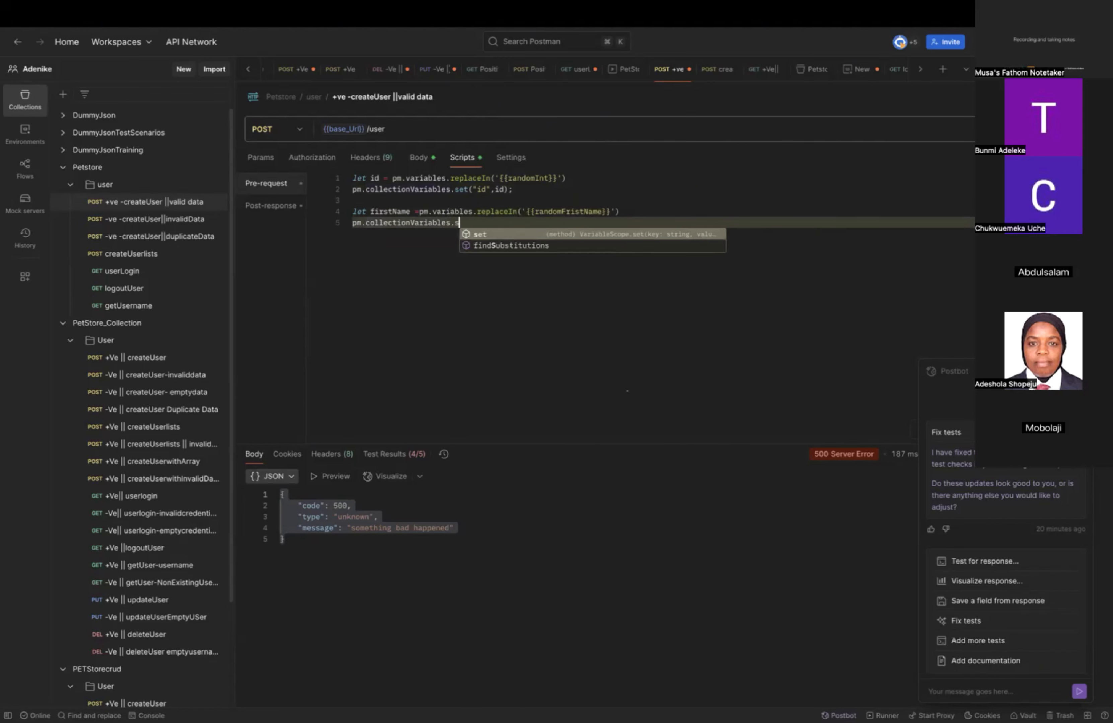
type("et(")
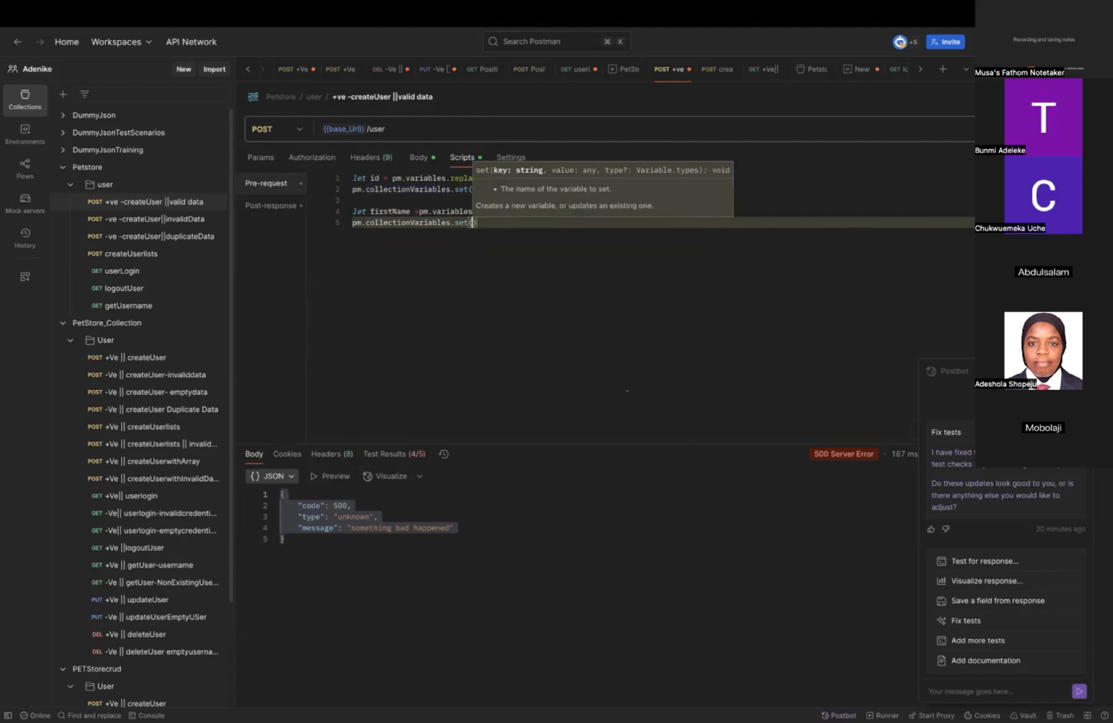
type("\"First")
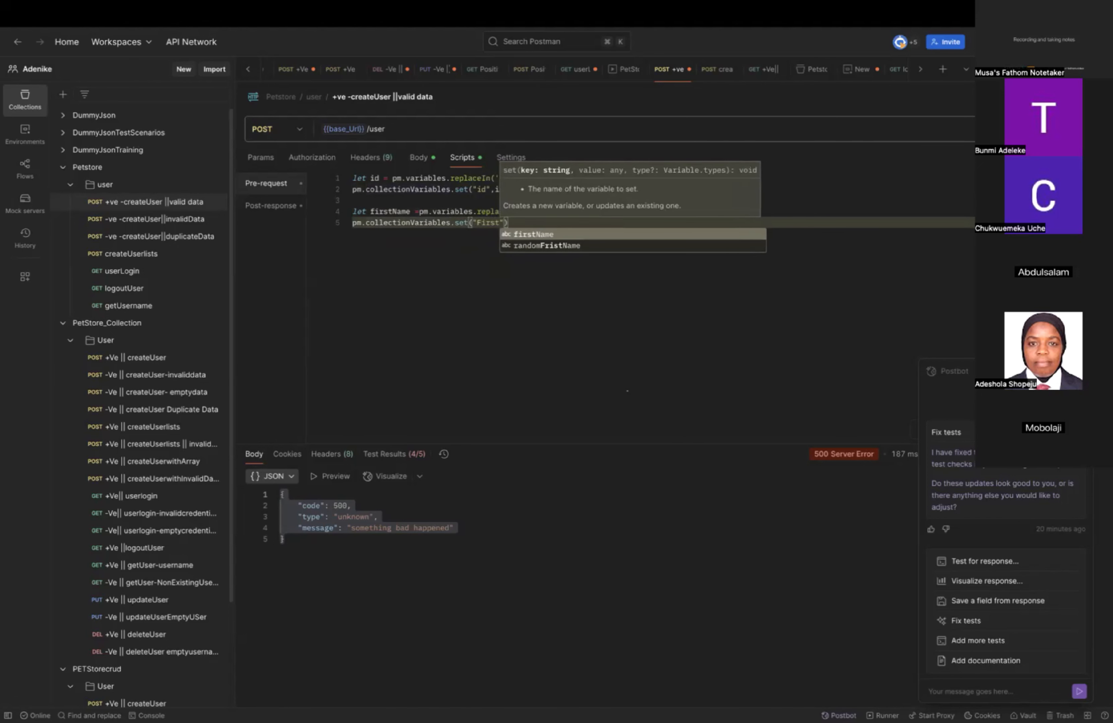
type("nam")
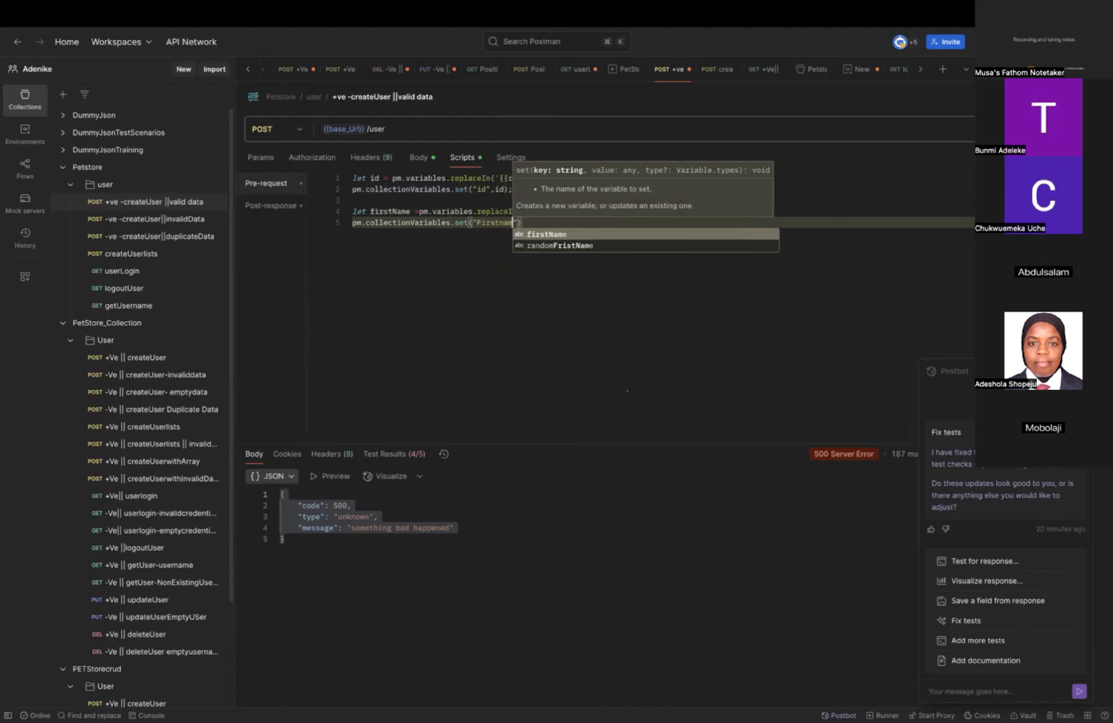
key("Return")
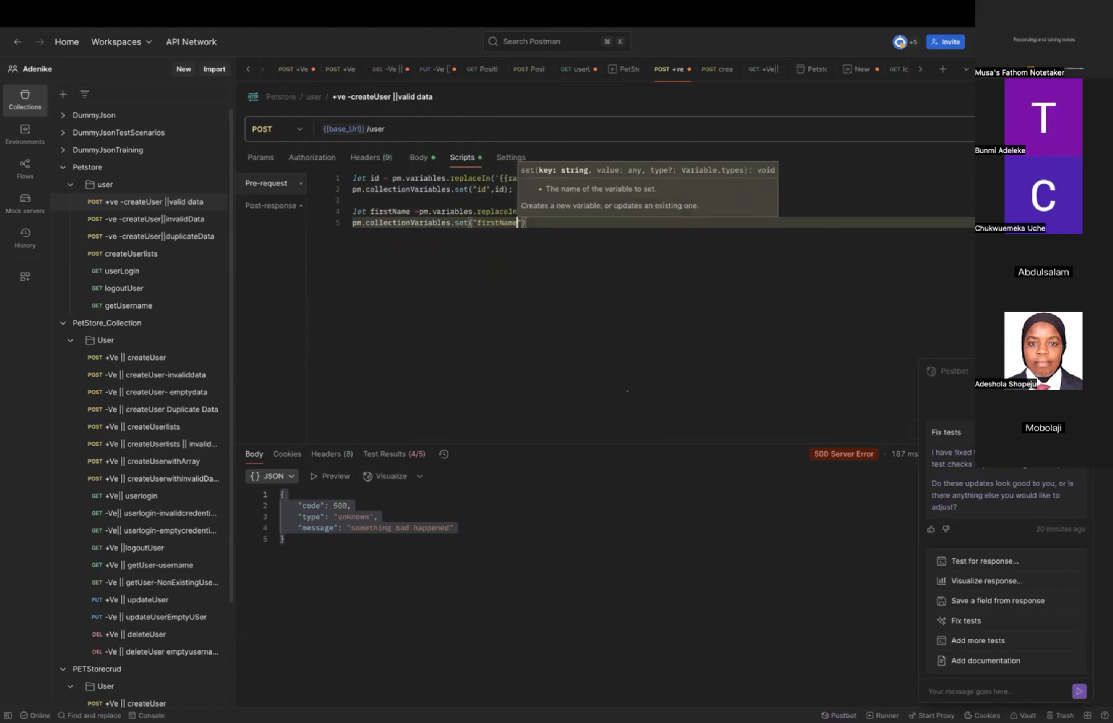
Pass firstname as the second argument of the set call, end the line with a semicolon, and save the request.
type("\",fir")
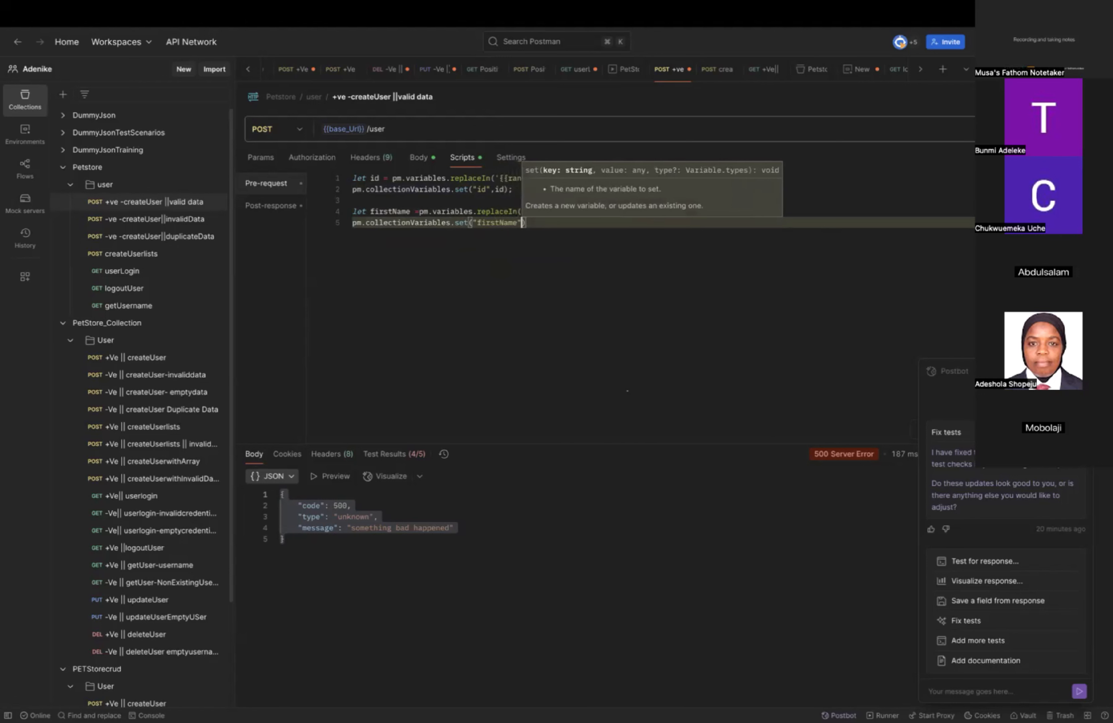
type("st")
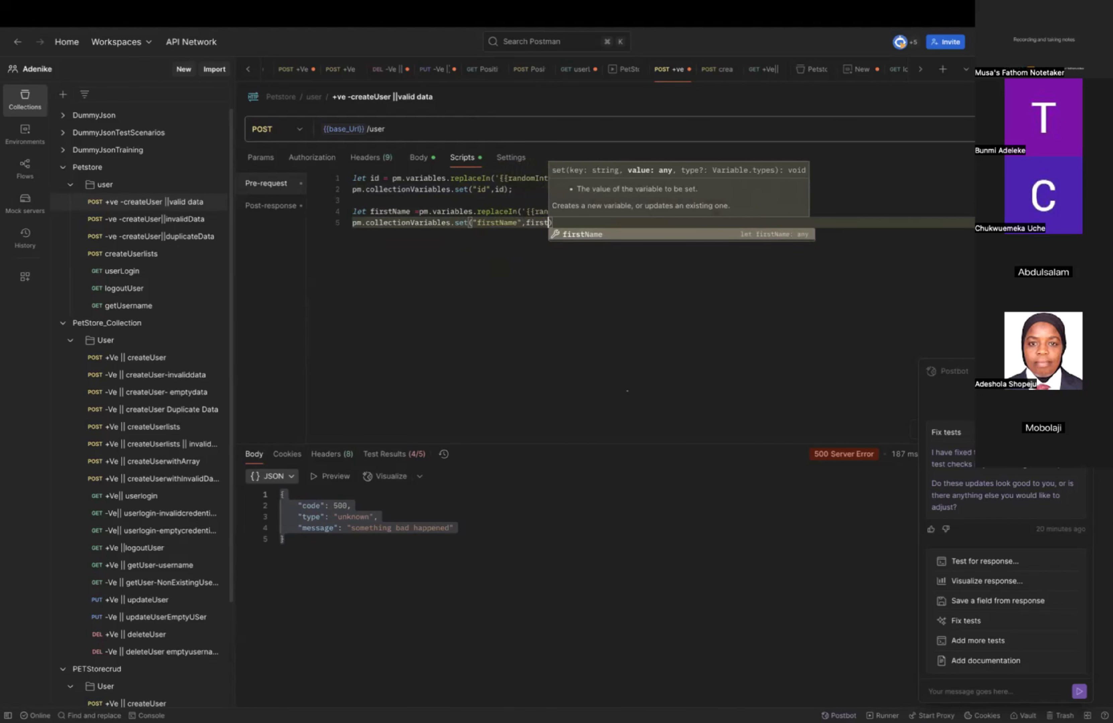
type("nam")
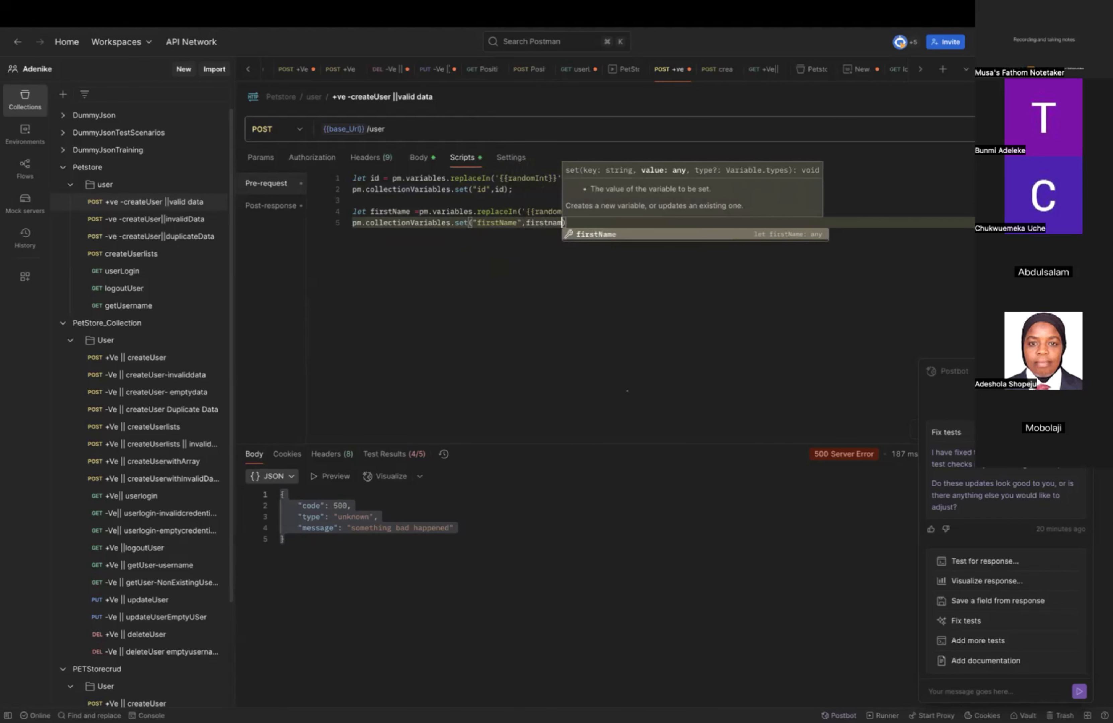
type("e")
left_click(556, 269)
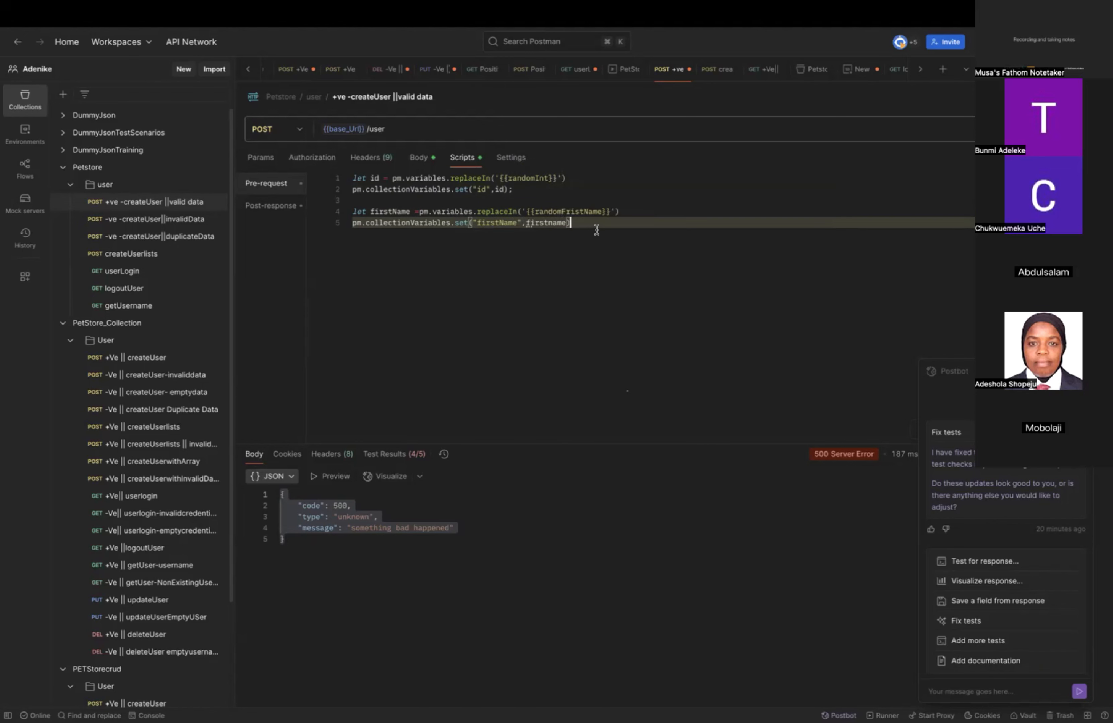
type(";")
left_click(983, 97)
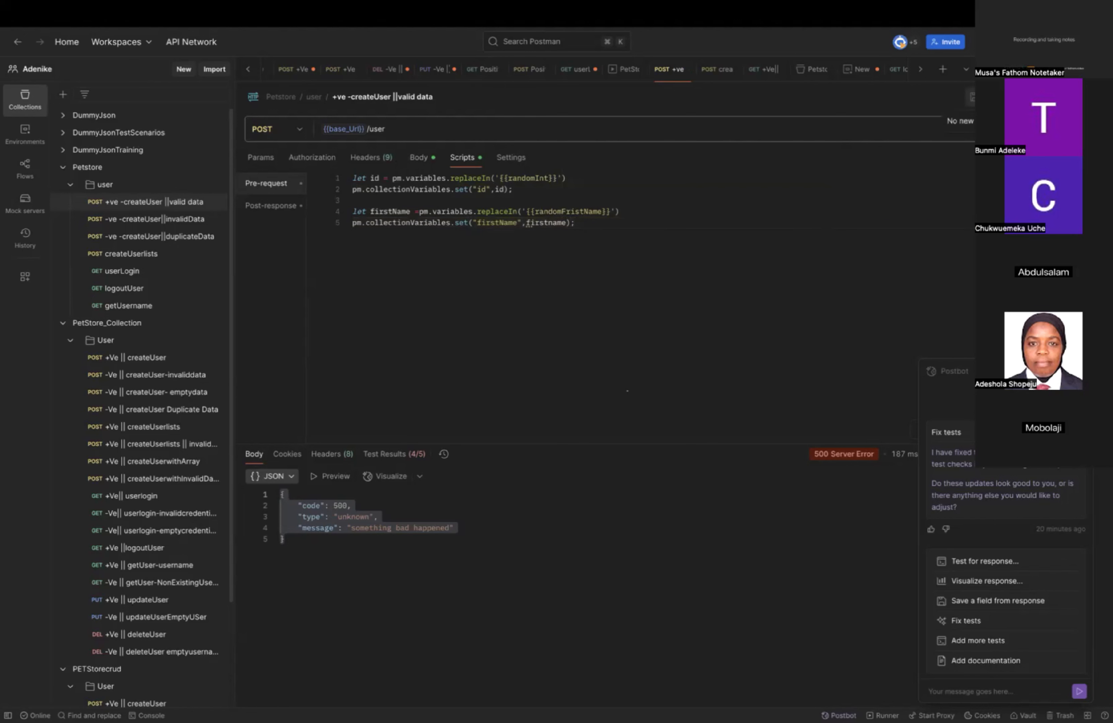
Compare the pre-request script with the request body, and correct the placeholder in the firstName declaration to {{randomFirstName}}.
left_click(416, 160)
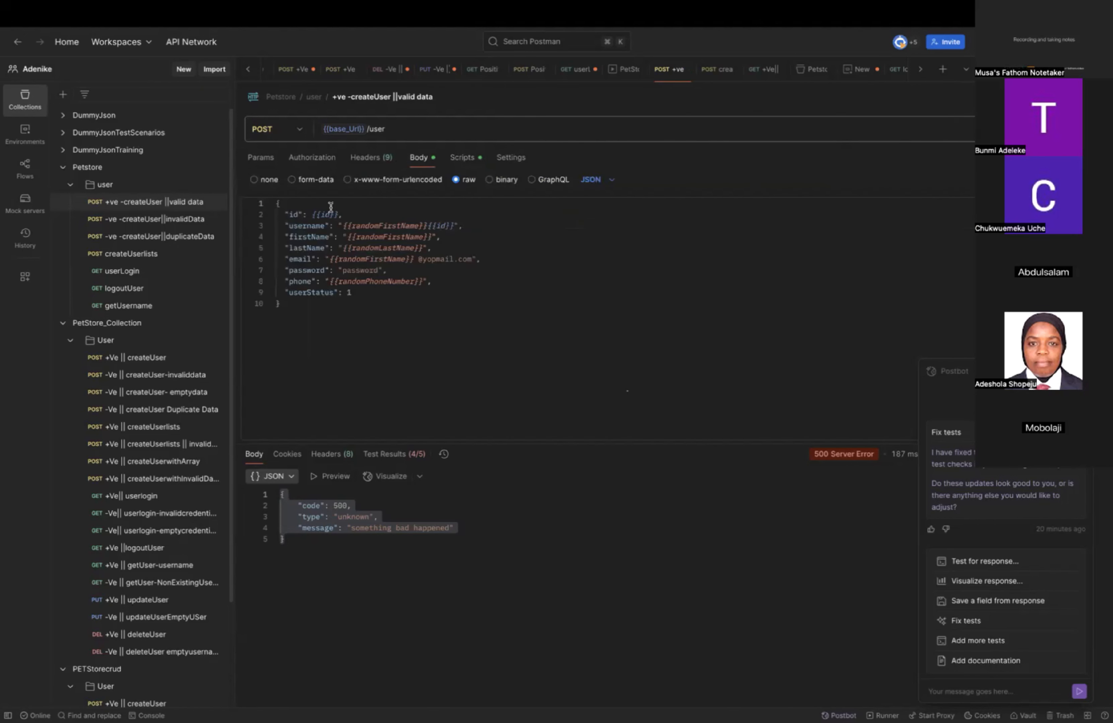
left_click(460, 158)
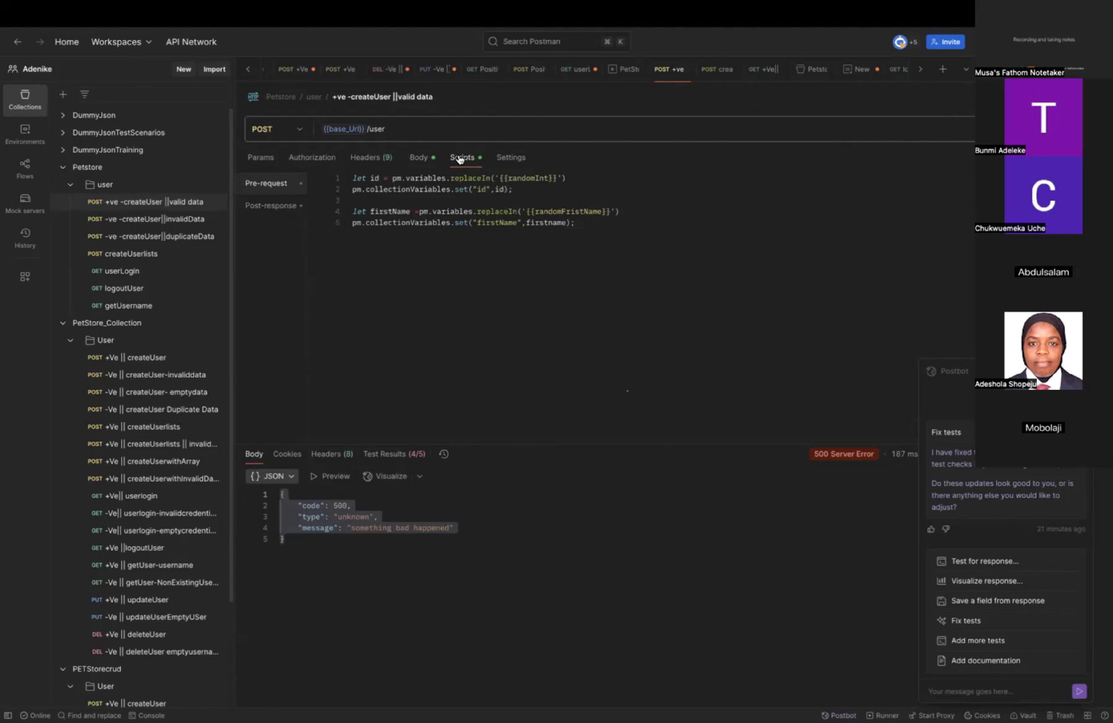
left_click(423, 161)
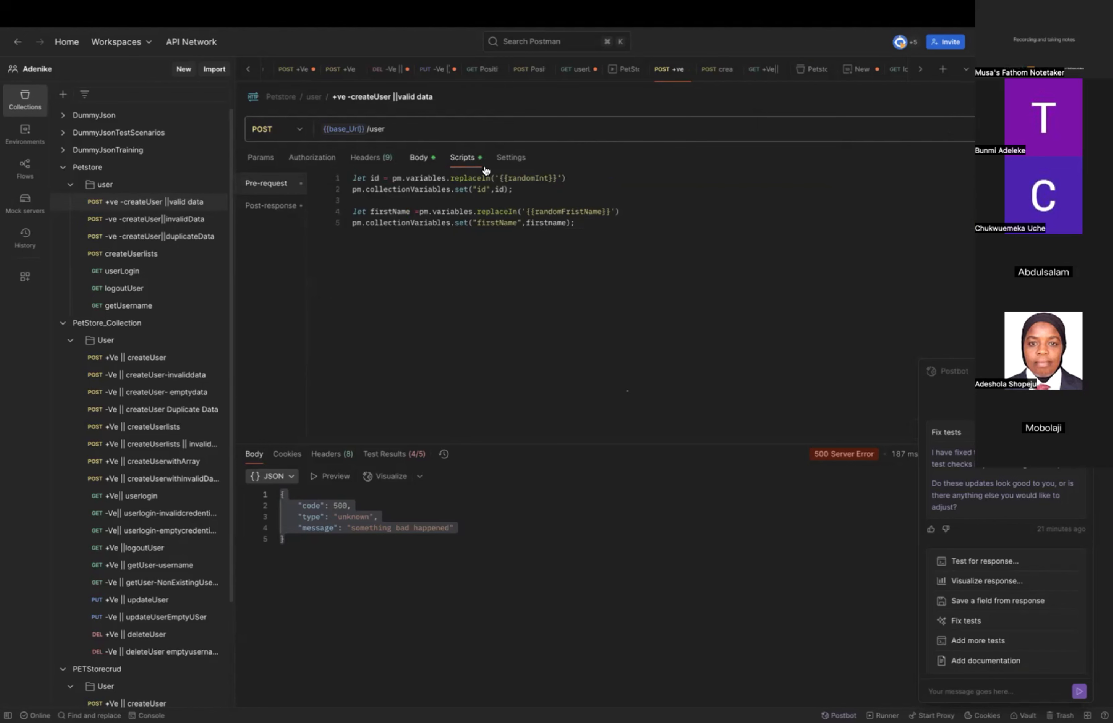
left_click(466, 158)
left_click(579, 211)
key("BackSpace")
key("BackSpace")
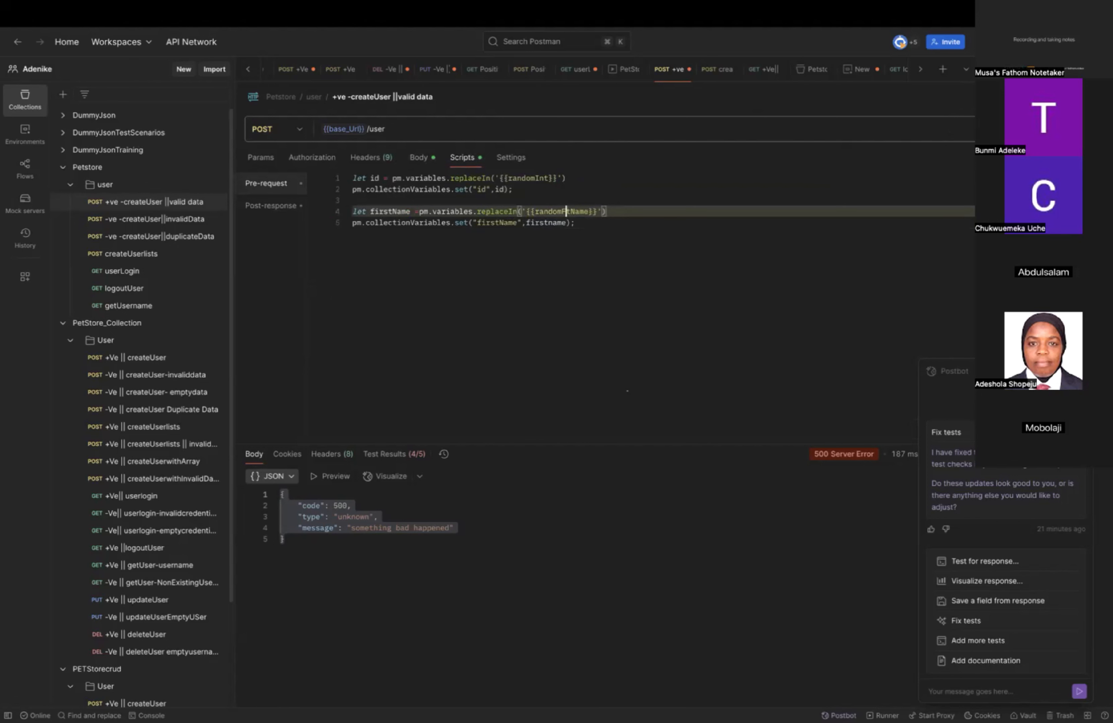
type("irs")
left_click(752, 237)
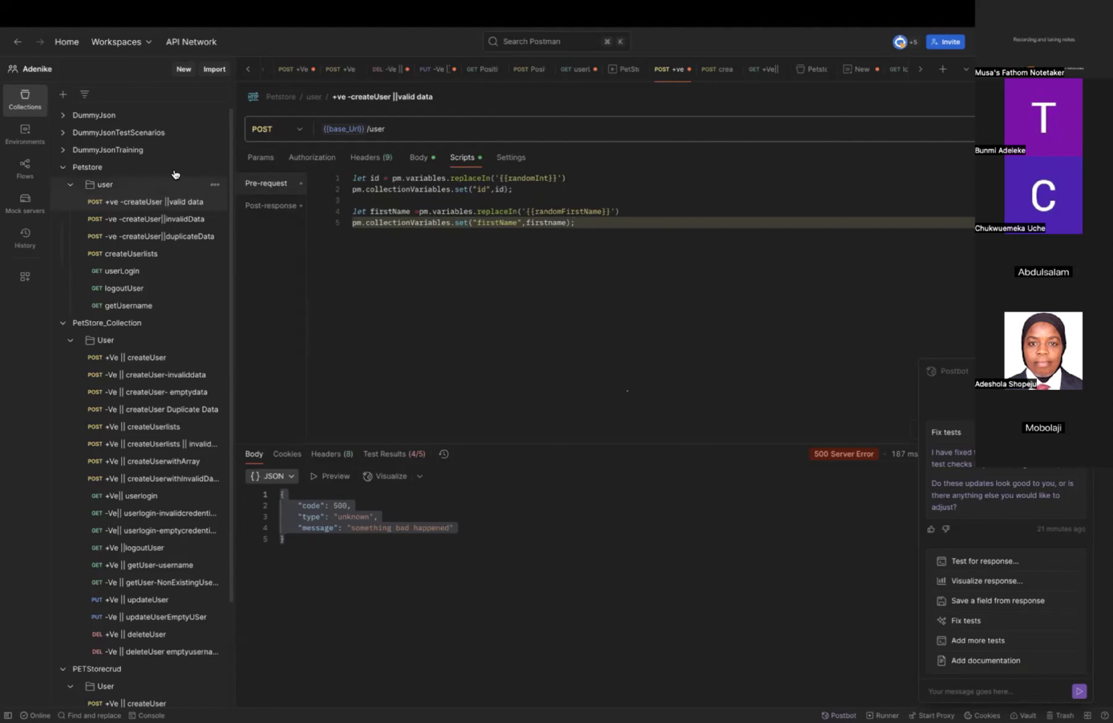
Check the Petstore collection's variables, return to the +ve createUser valid data request, and save it.
left_click(155, 173)
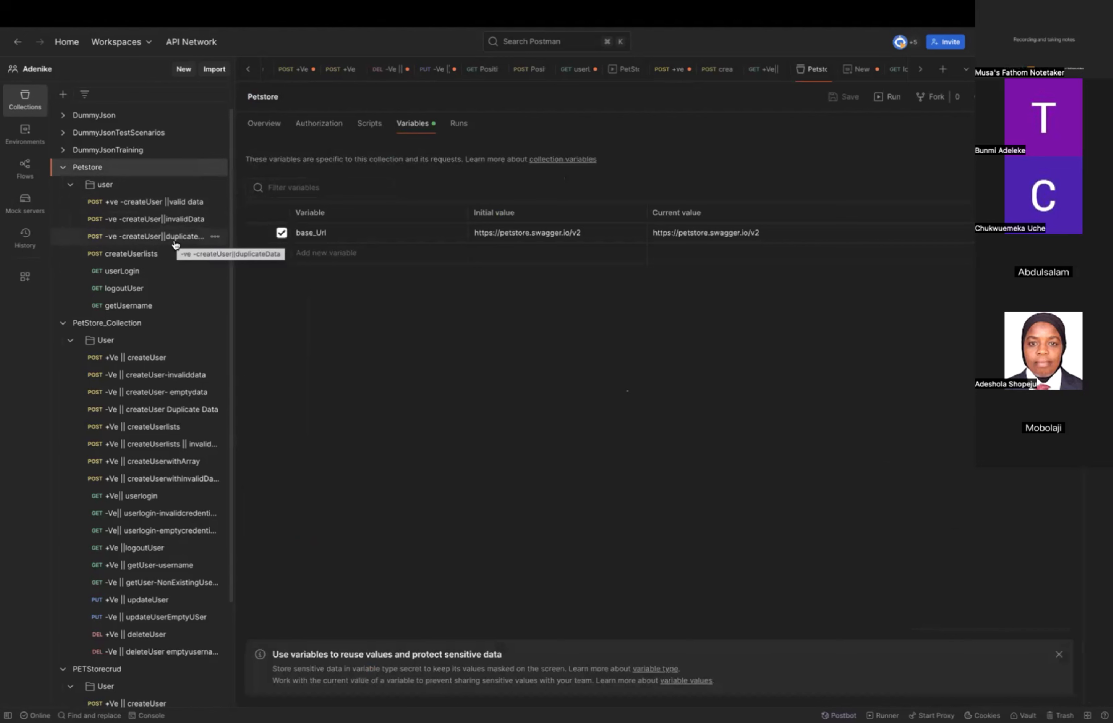
left_click(157, 201)
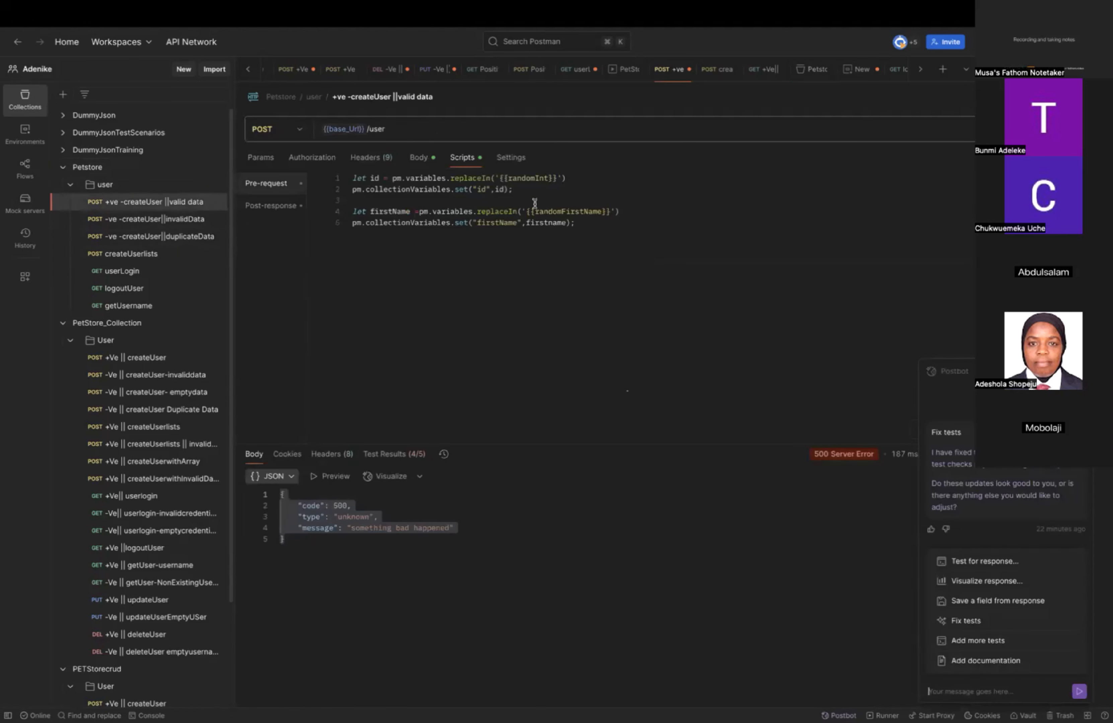
key("super+s")
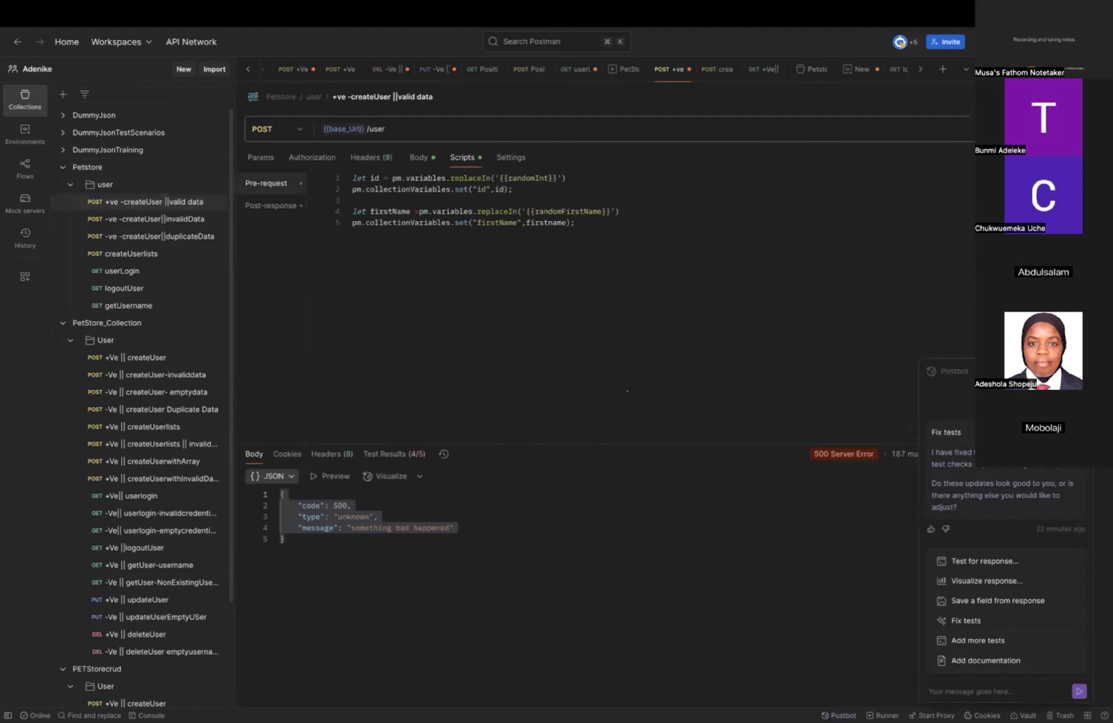
Change the username value in the request body to "{{firstname}}{{id}}" and save the request.
left_click(417, 160)
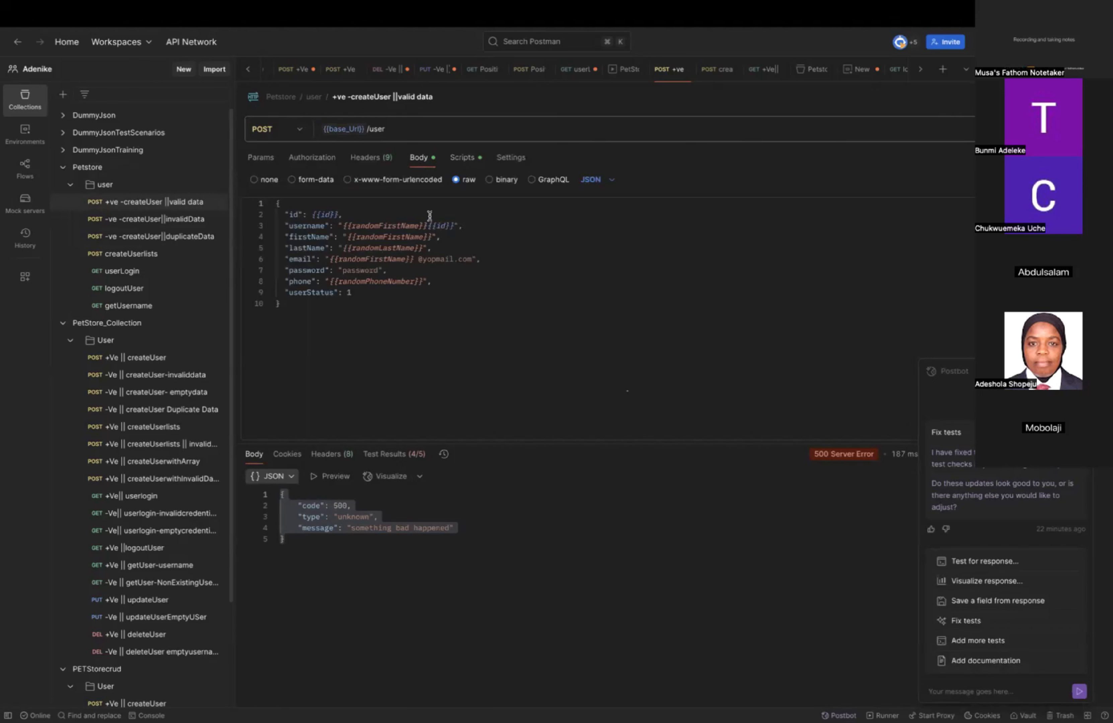
left_click(418, 227)
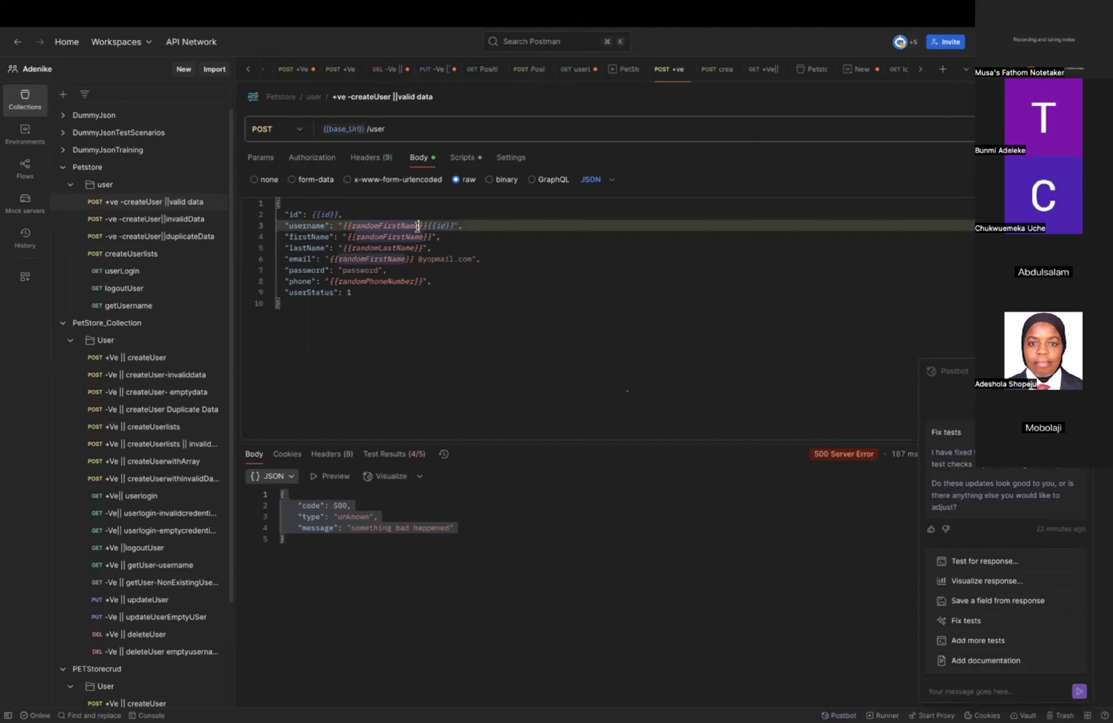
key("BackSpace")
key("BackSpace")
key("BackSpace")
key("BackSpace")
key("BackSpace")
key("BackSpace")
key("BackSpace")
key("BackSpace")
key("BackSpace")
key("BackSpace")
key("BackSpace")
key("BackSpace")
key("BackSpace")
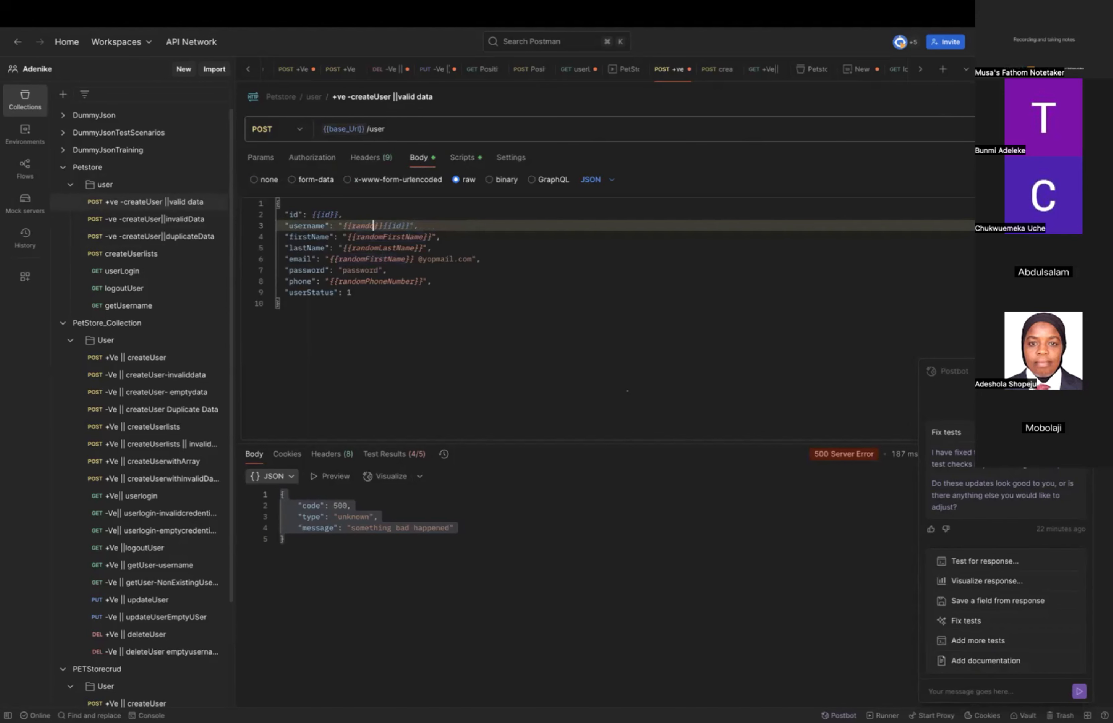
key("BackSpace")
key("BackSpace")
type("firs")
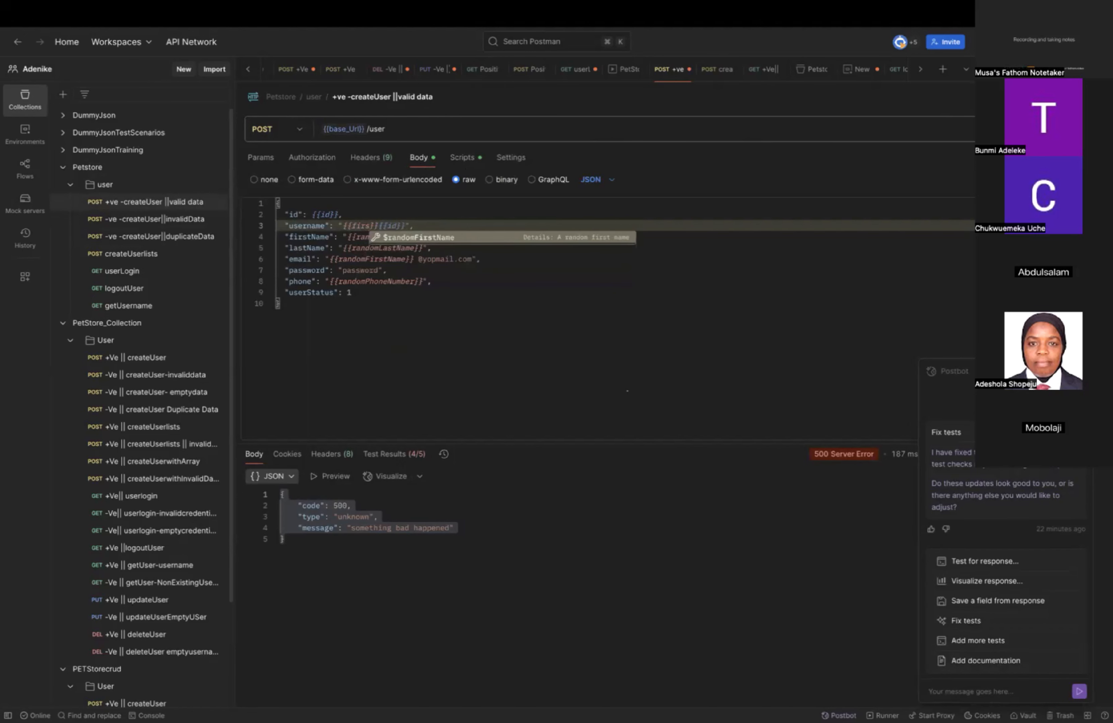
type("tname")
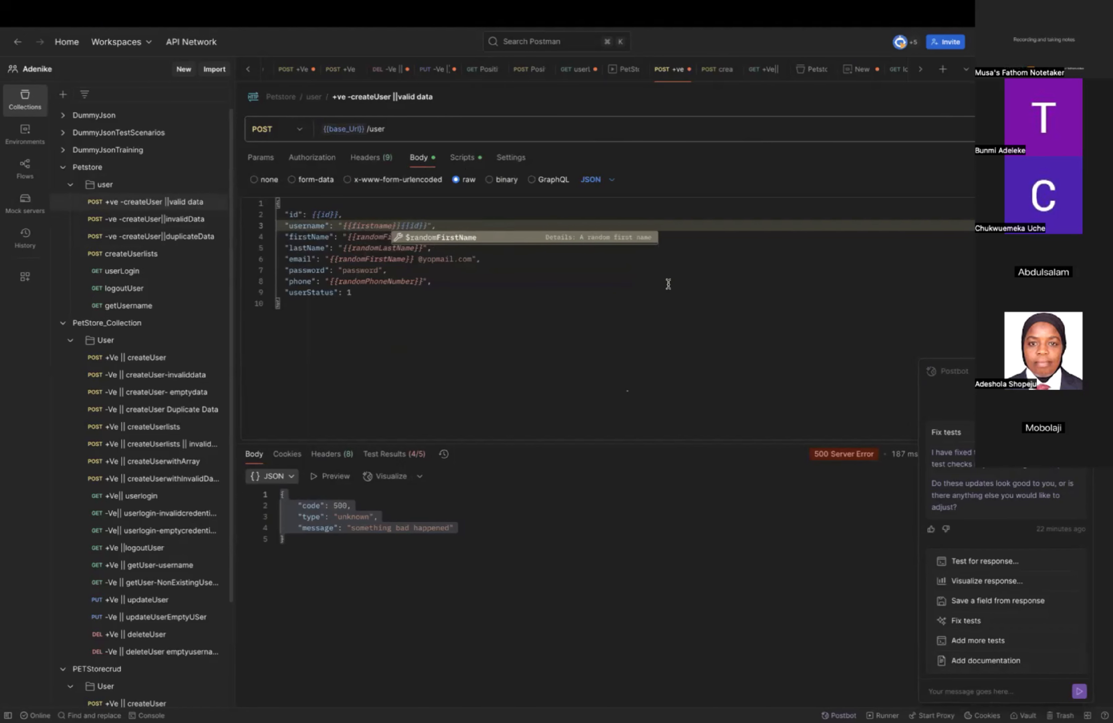
left_click(686, 325)
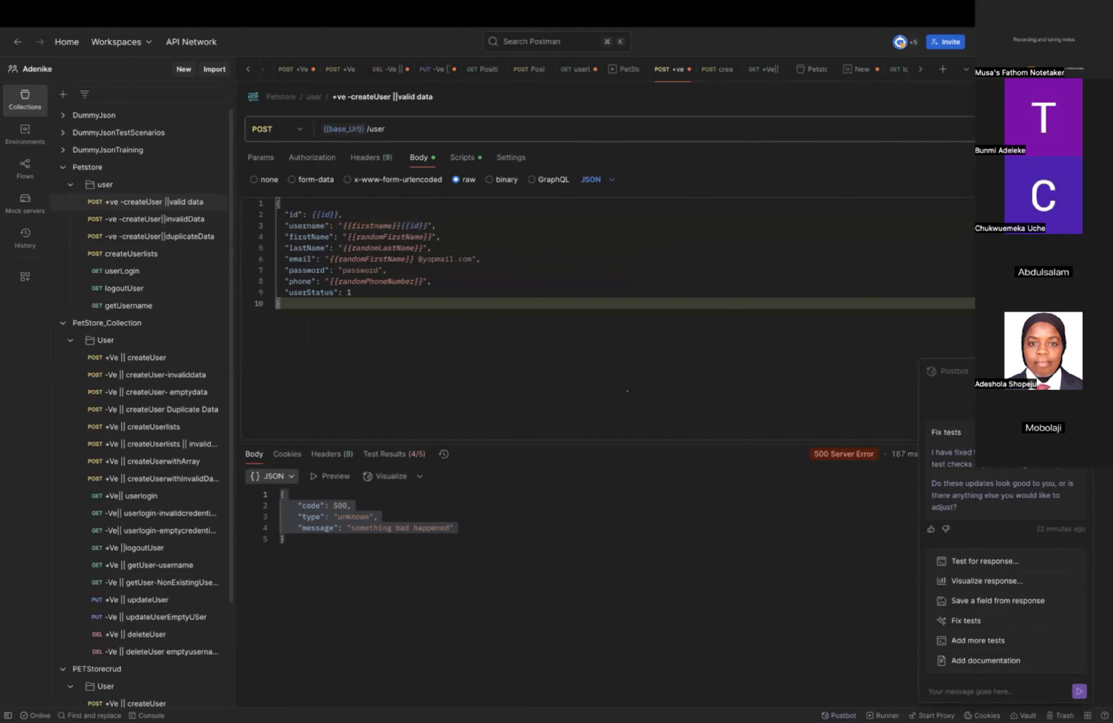
left_click(1046, 128)
left_click(986, 97)
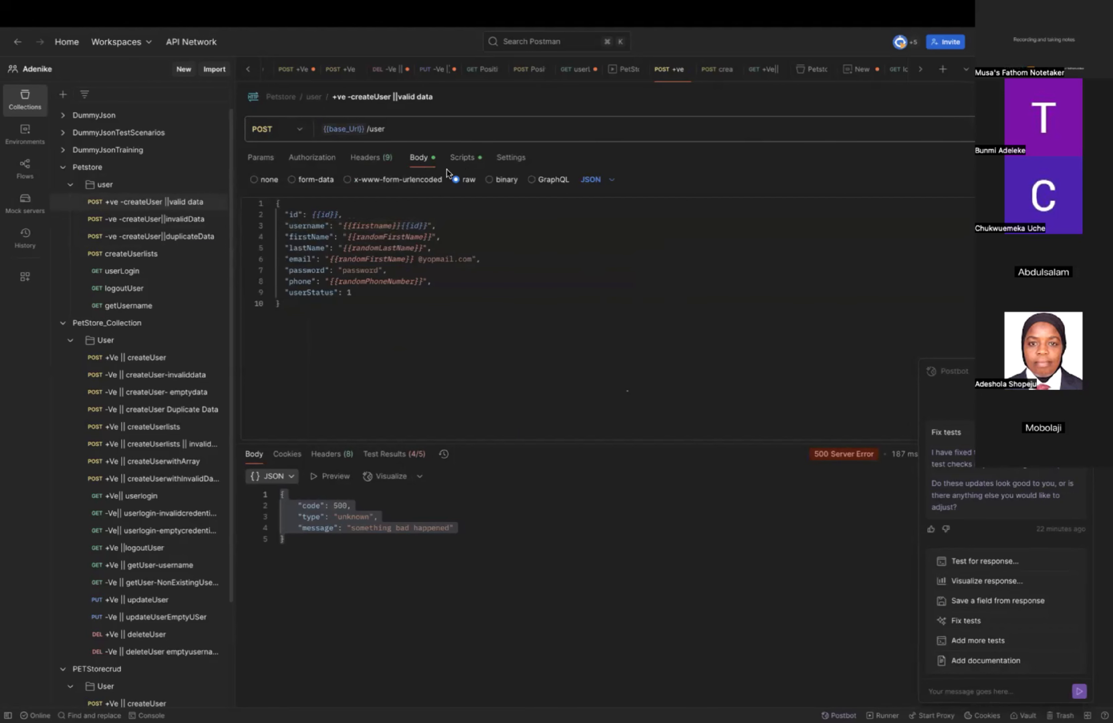
Add two blank lines at the end of the pre-request script, and insert a space after the comma in both set calls.
left_click(464, 159)
left_click(601, 226)
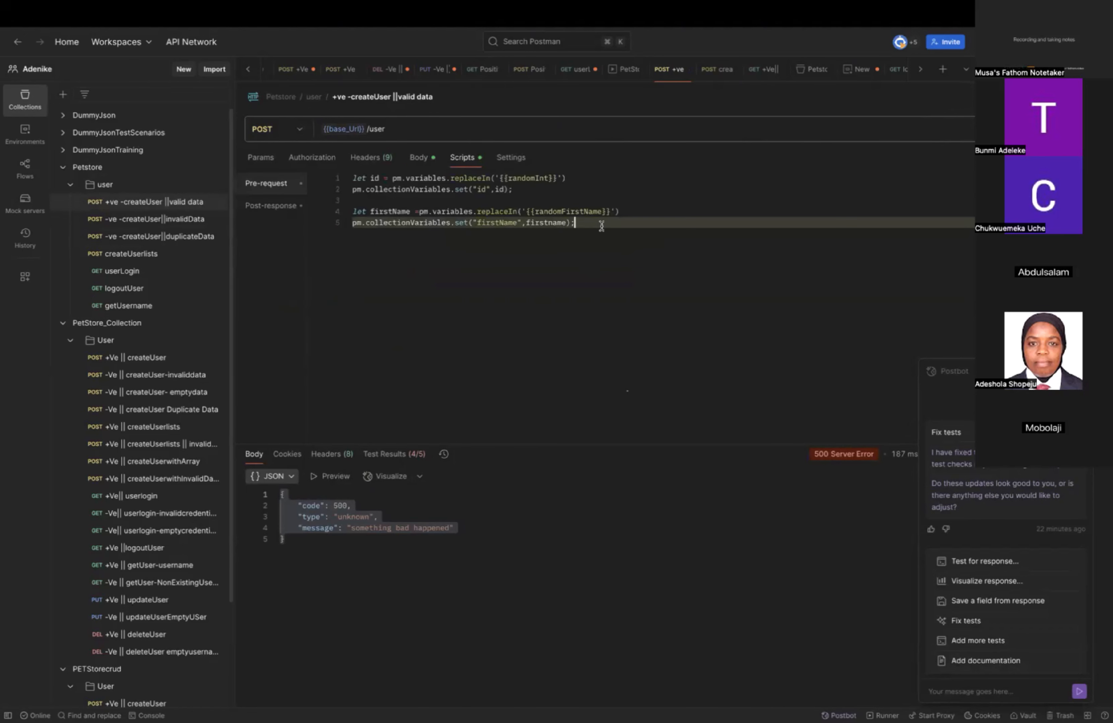
key("Return")
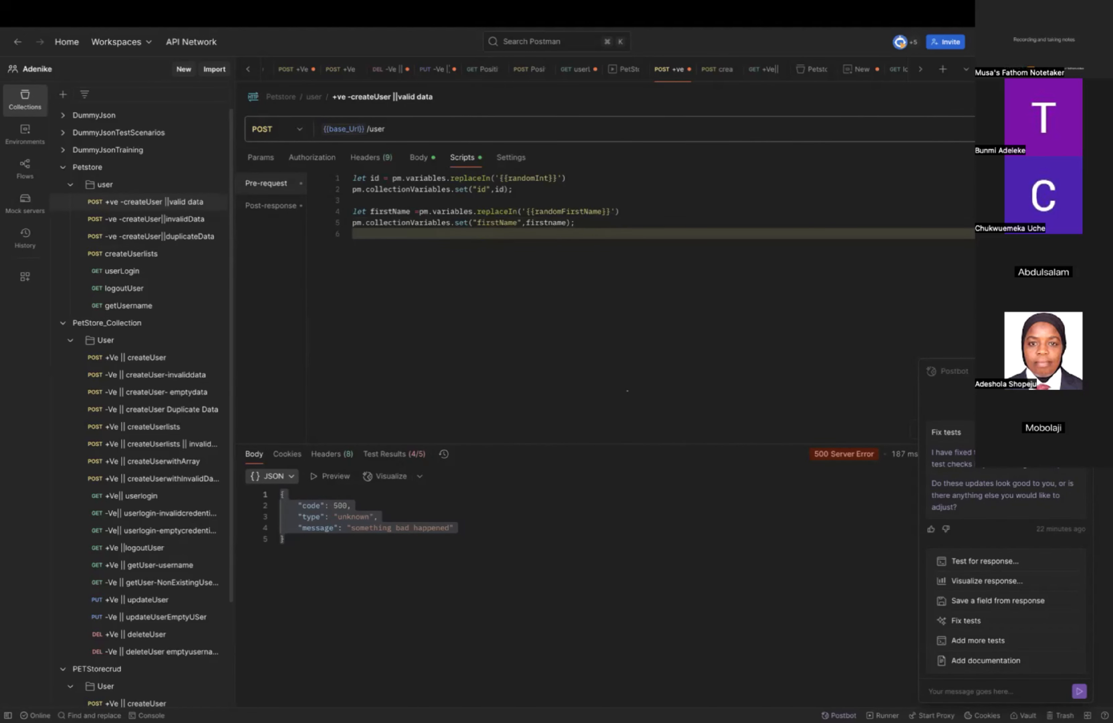
key("Return")
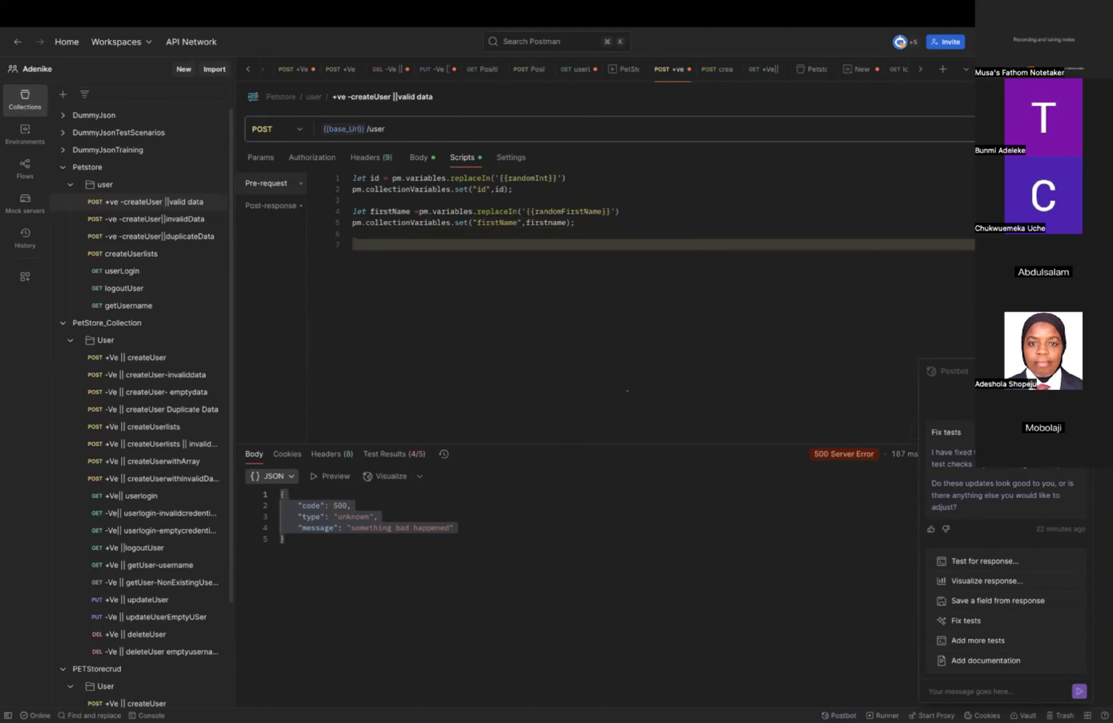
type("l")
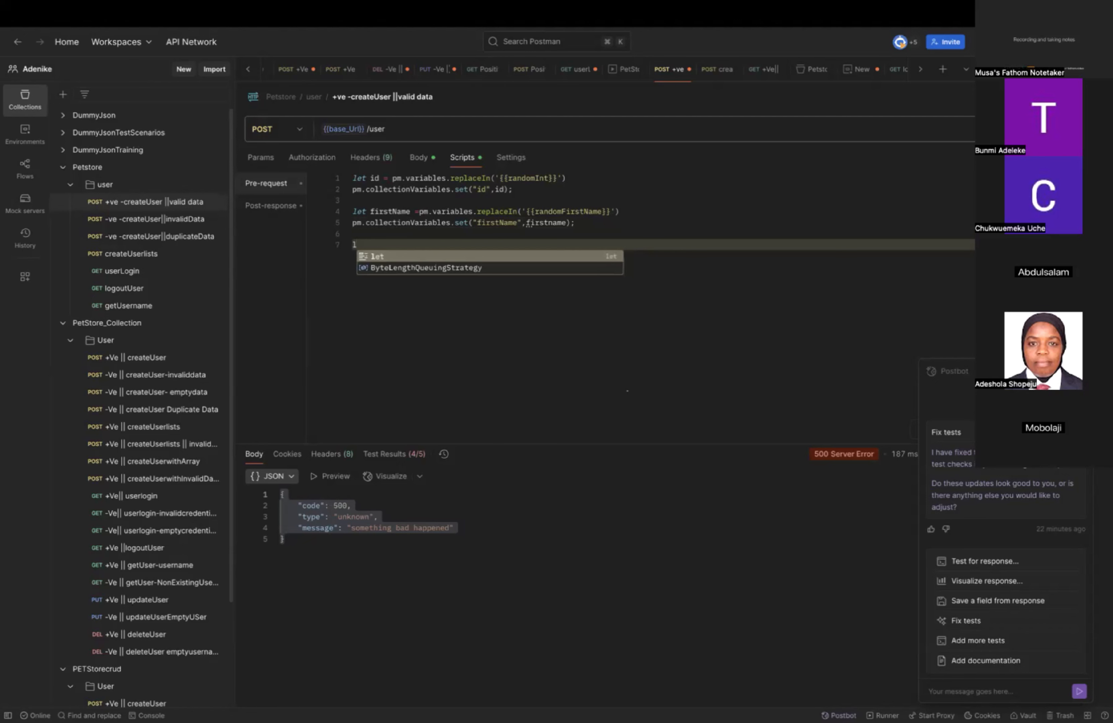
key("BackSpace")
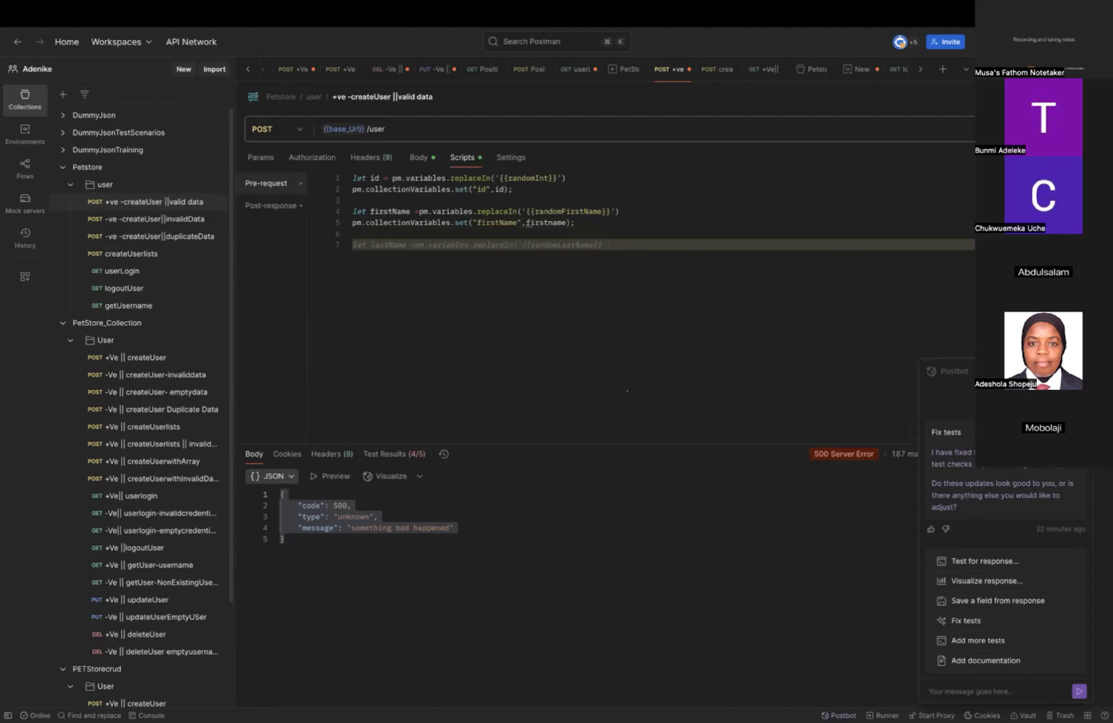
left_click(496, 190)
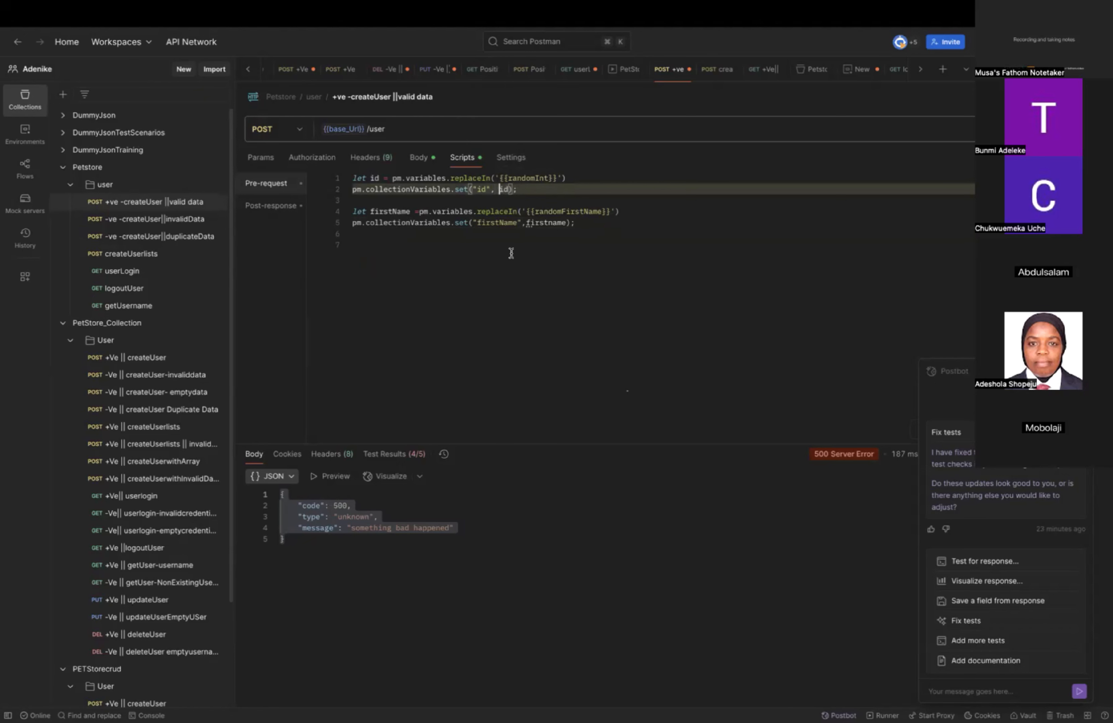
left_click(526, 223)
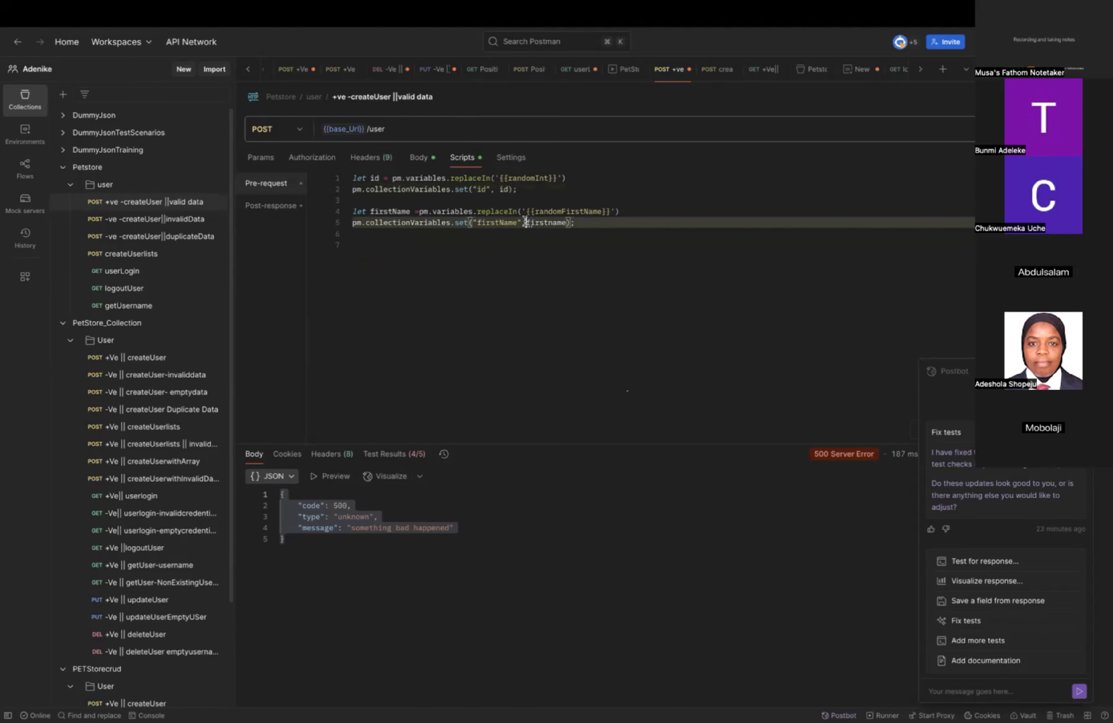
left_click(515, 266)
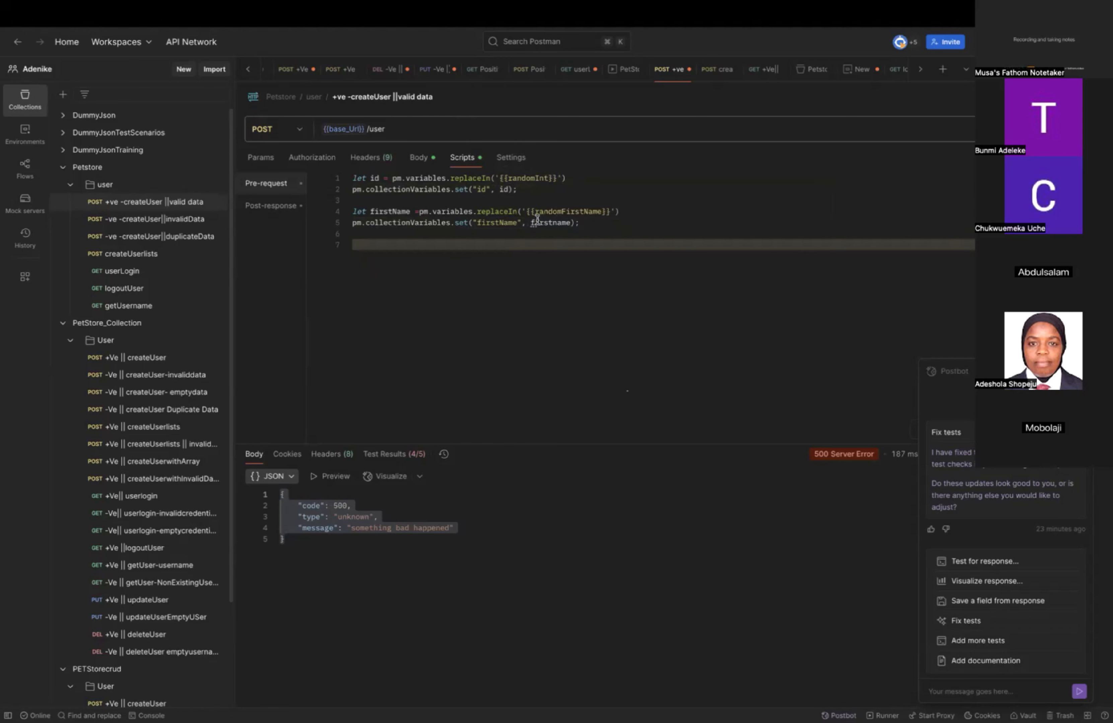
Rename firstName to firstname in the second set call's key and in its variable declaration, and save the request.
mouse_move(535, 223)
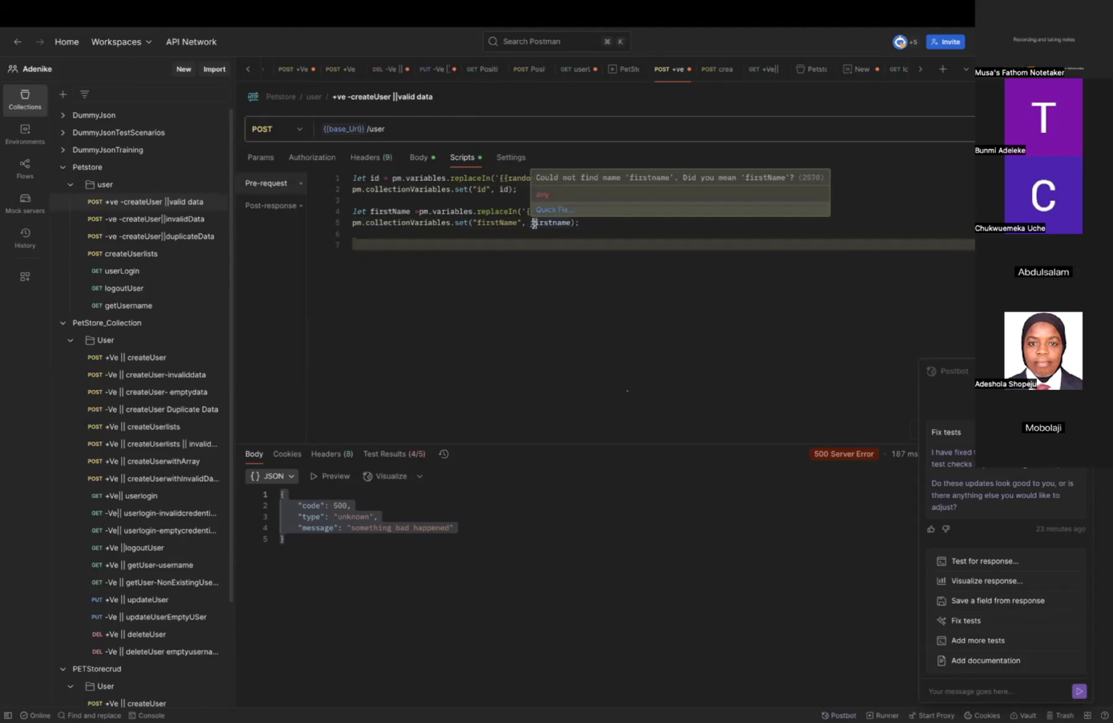
left_click(505, 223)
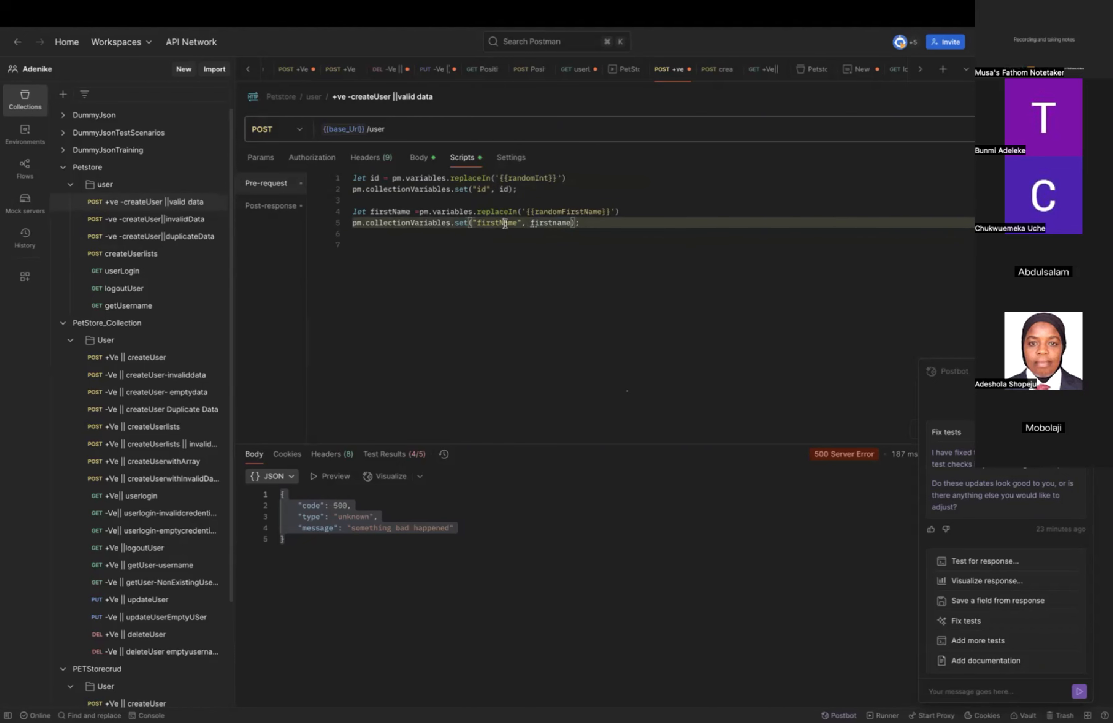
key("BackSpace")
type("n")
left_click(395, 211)
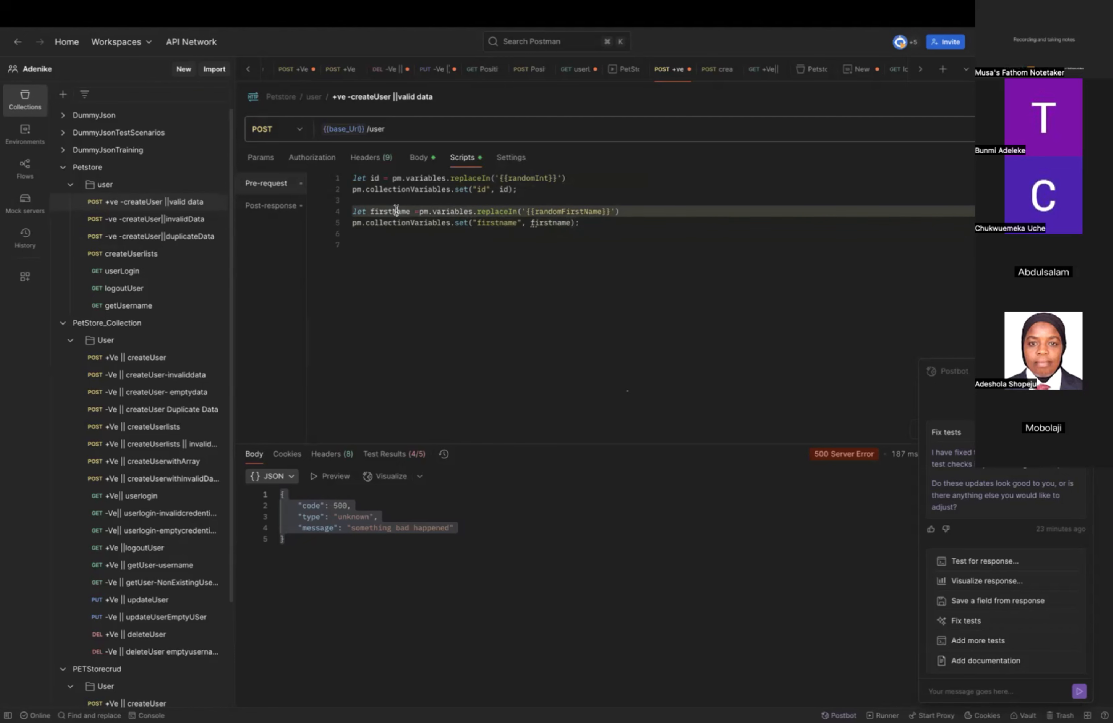
key("BackSpace")
type("n")
left_click(520, 300)
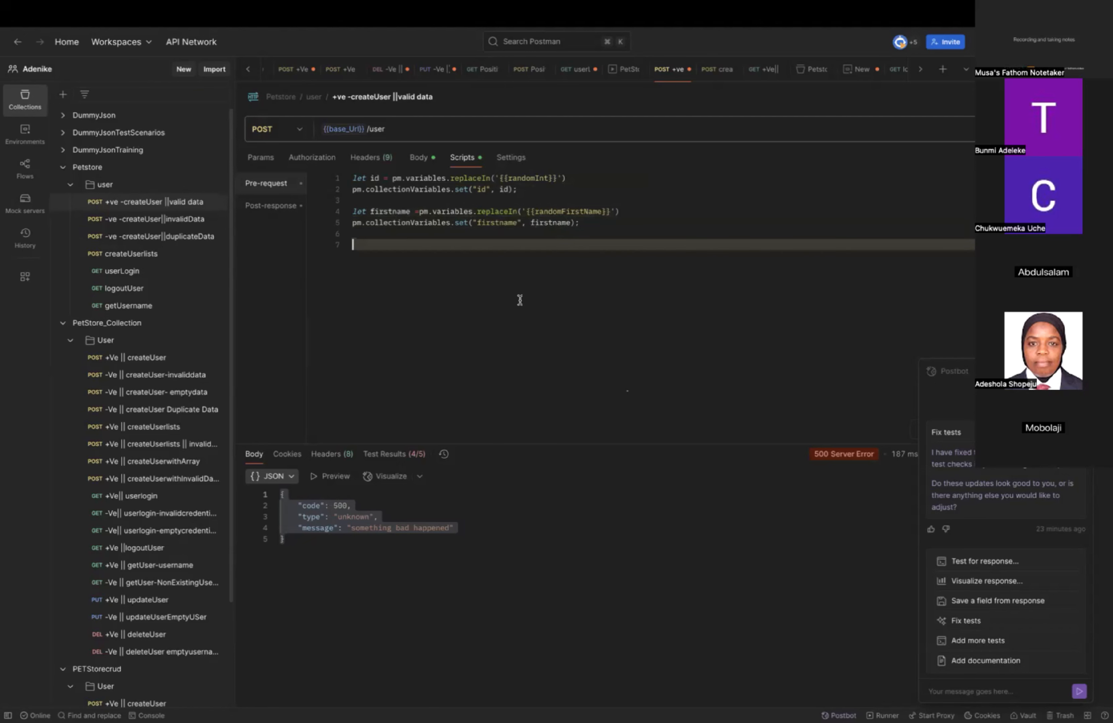
Change the firstName value in the request body to "{{firstname}}".
left_click(420, 159)
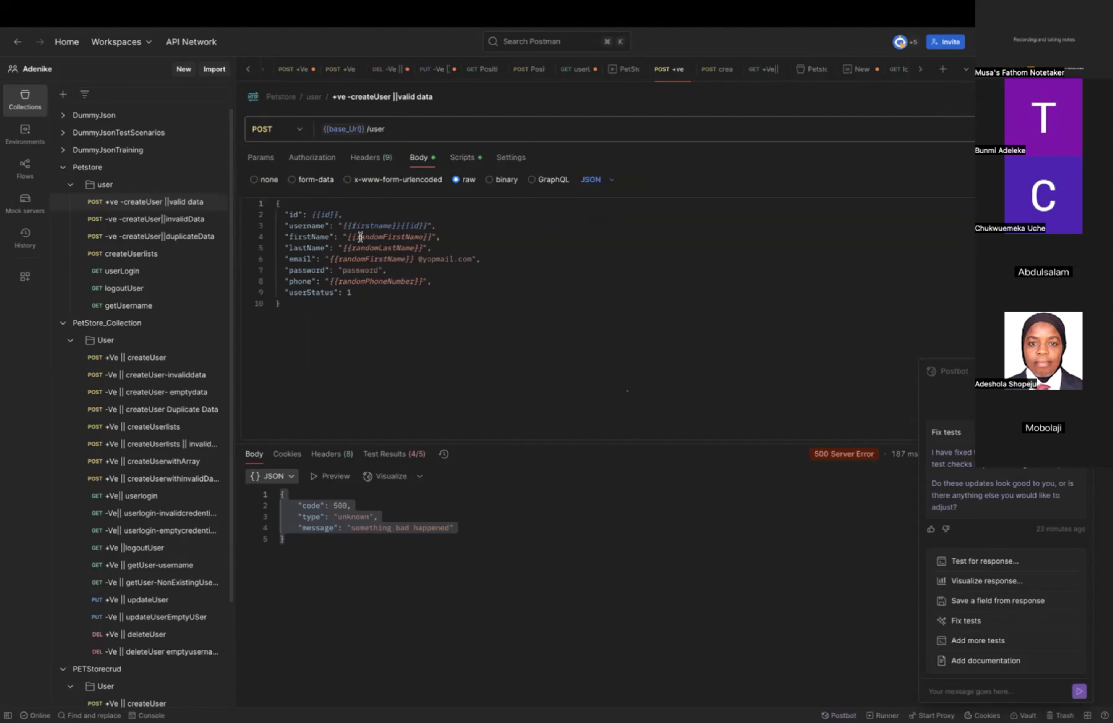
left_click(432, 236)
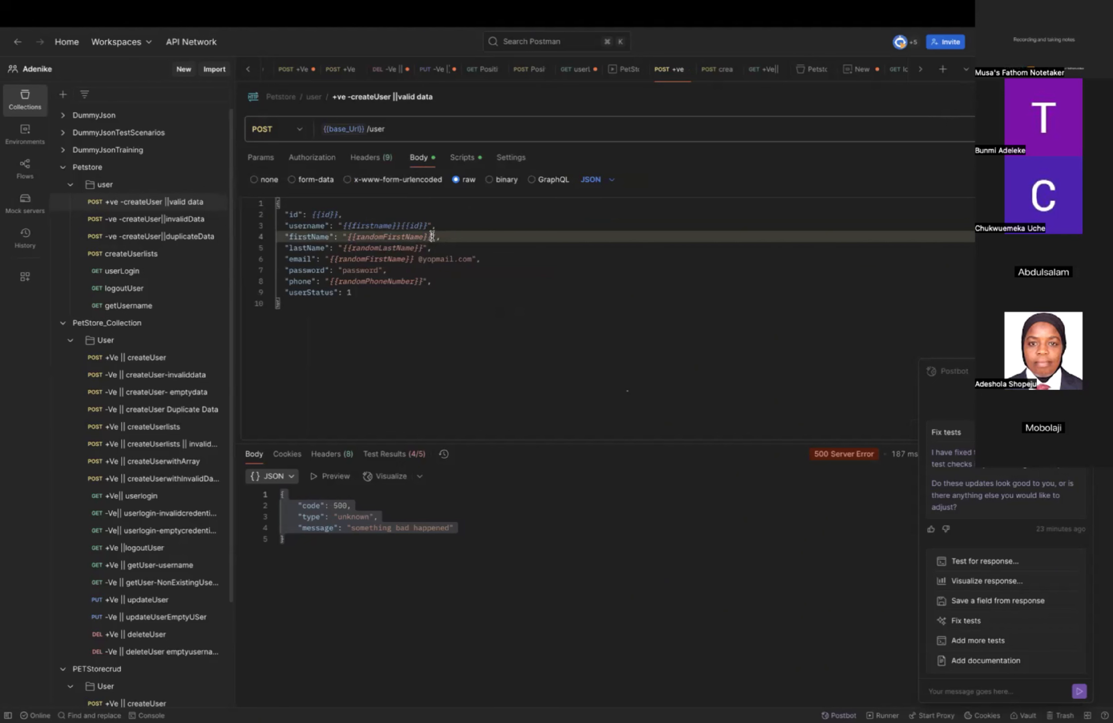
key("Left")
key("Left")
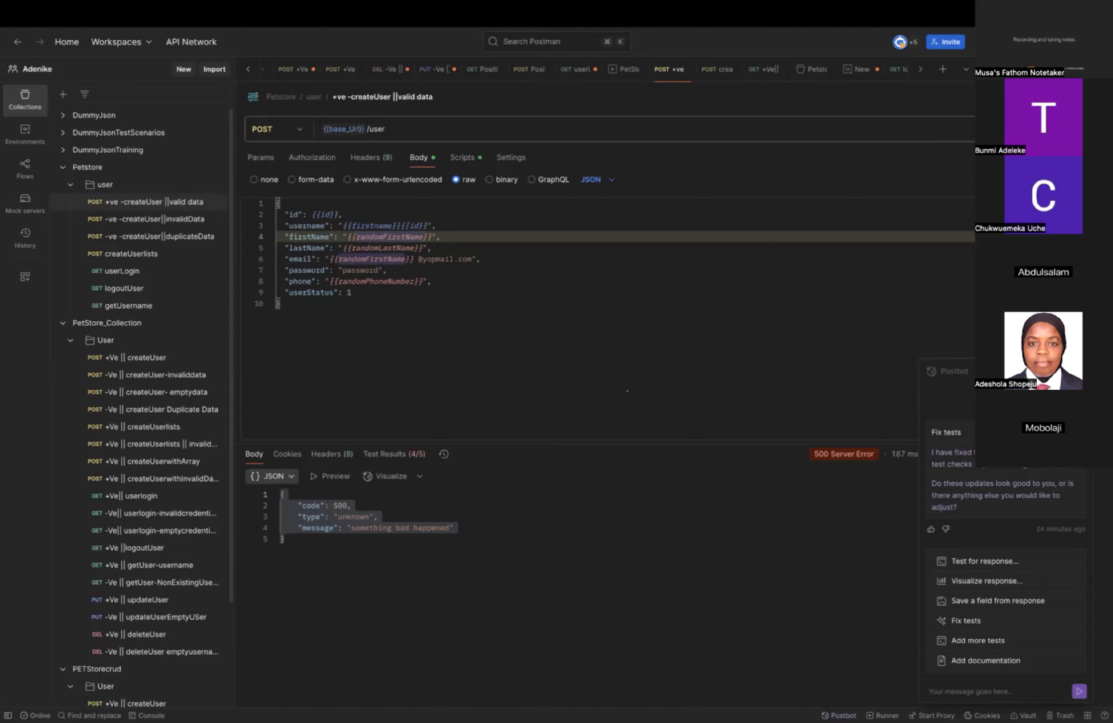
key("BackSpace")
key("BackSpace")
key("BackSpace")
key("BackSpace")
key("BackSpace")
key("BackSpace")
key("BackSpace")
key("BackSpace")
key("BackSpace")
key("BackSpace")
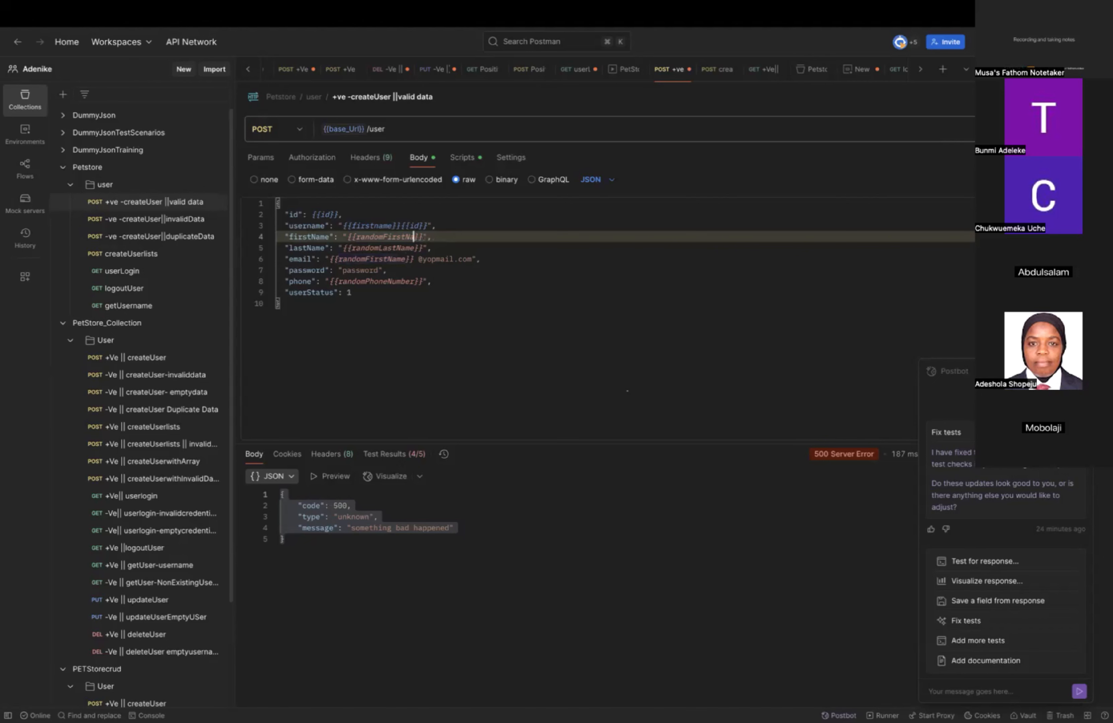
key("BackSpace")
key("BackSpace")
key("BackSpace")
key("BackSpace")
key("BackSpace")
type("firstname")
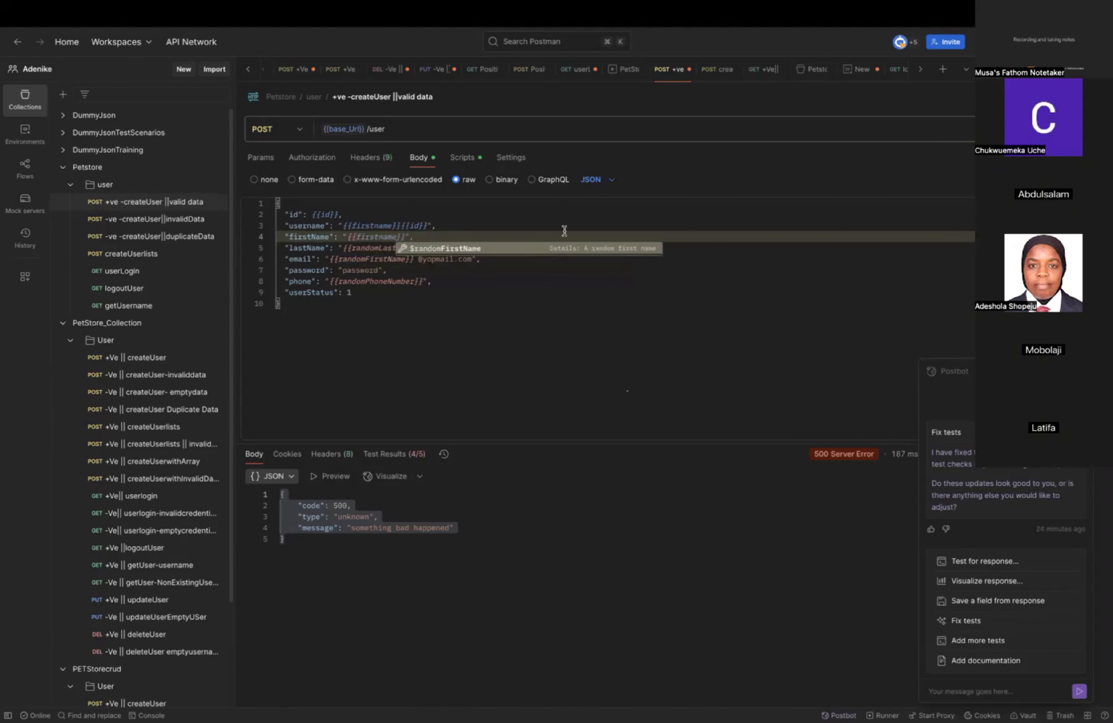
left_click(570, 335)
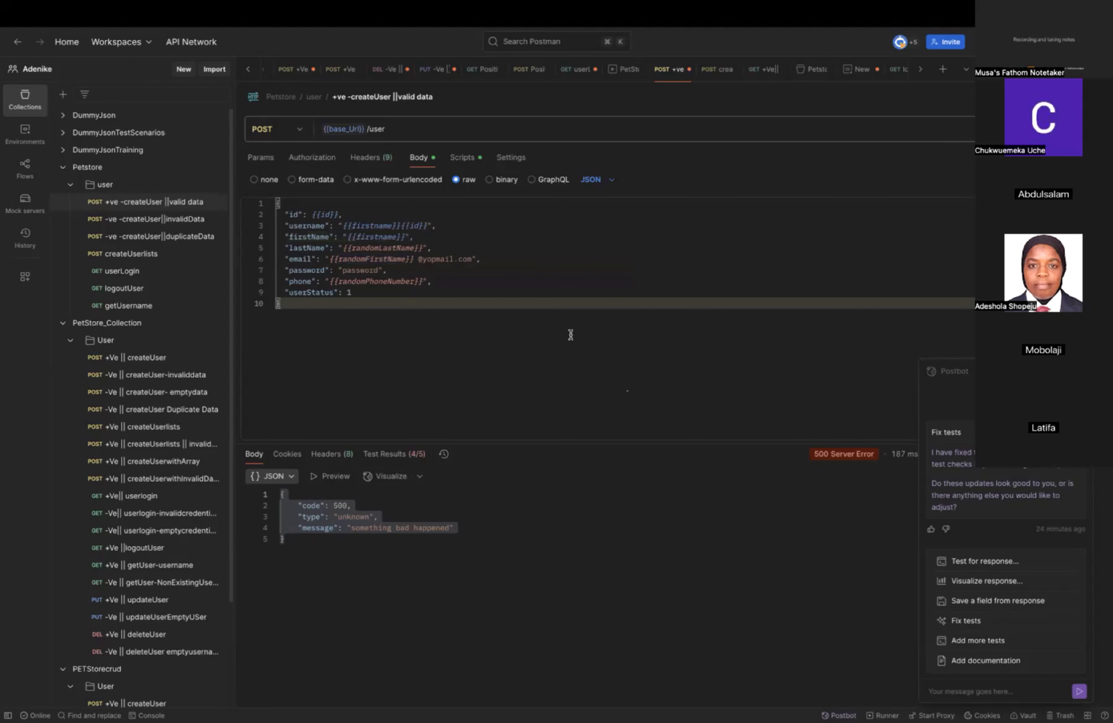
Compare the request body with the pre-request script, and start a new script statement on line 7 with pm.collectionVariables.
left_click(465, 159)
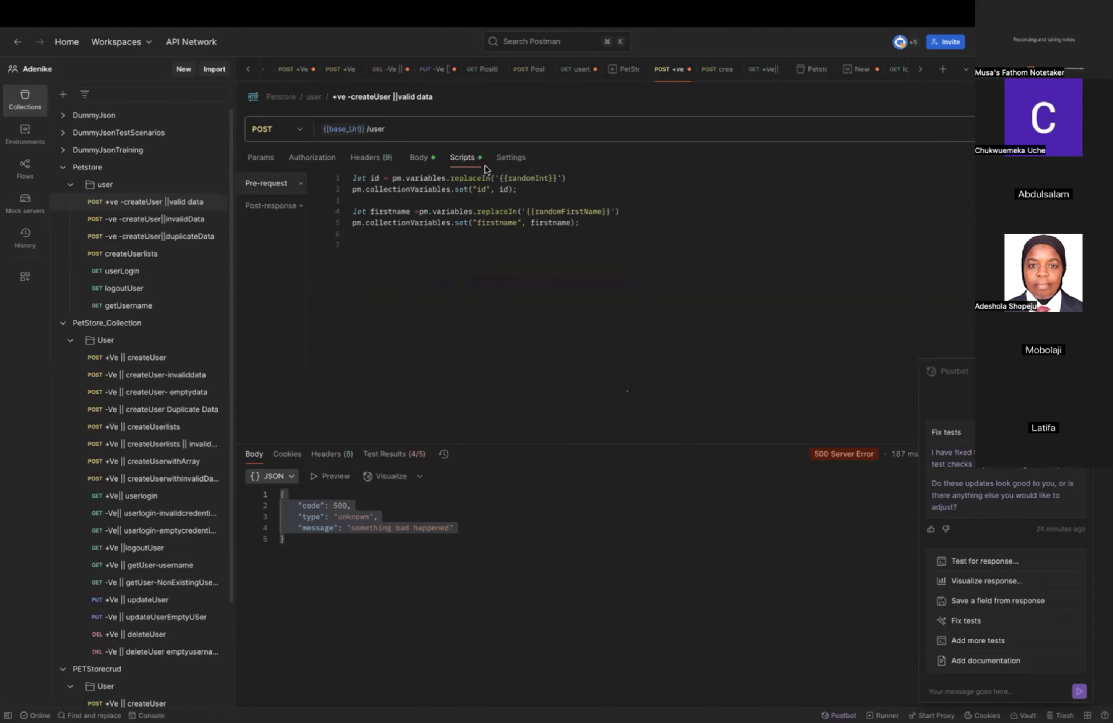
left_click(416, 164)
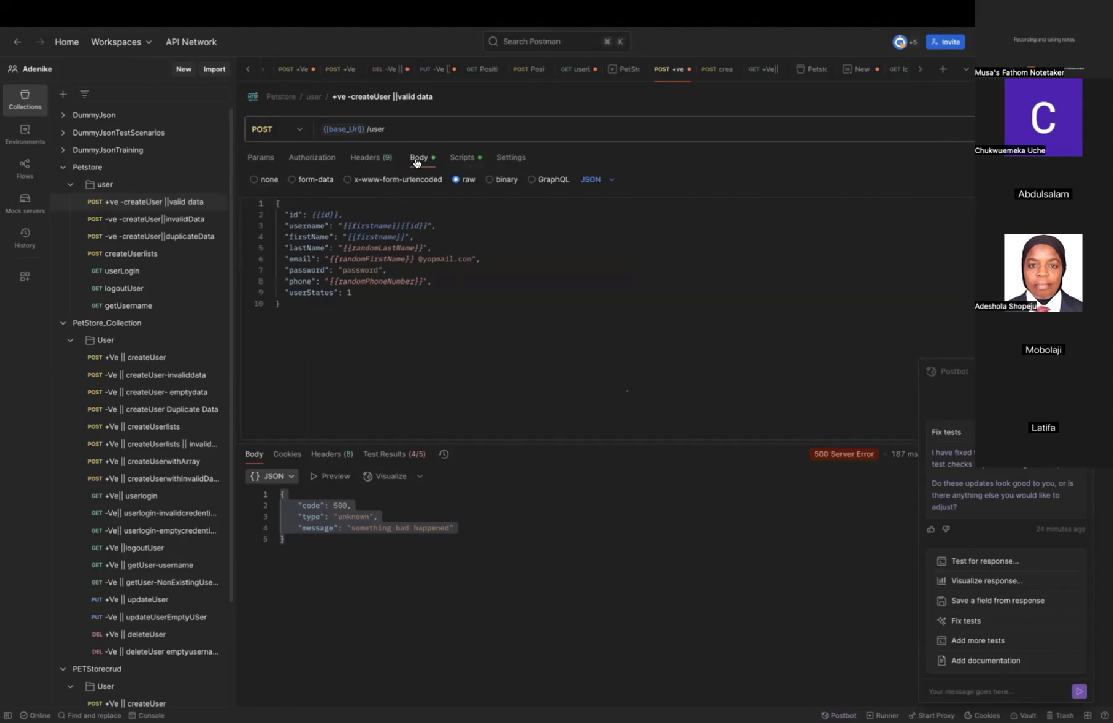
left_click(462, 159)
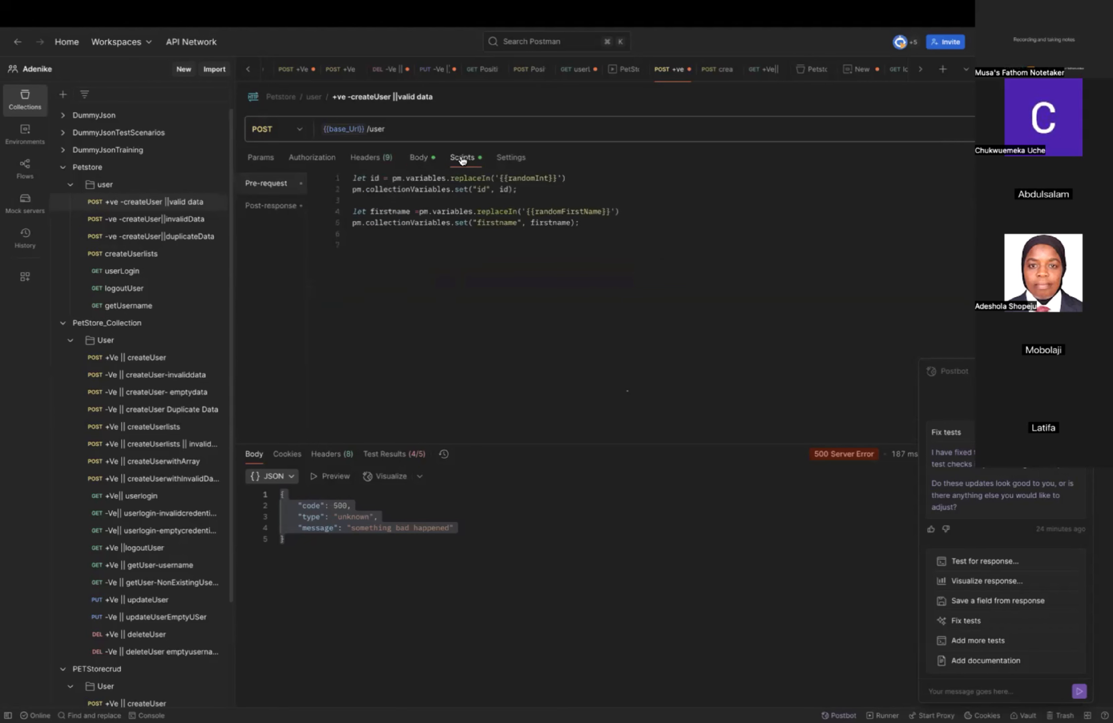
left_click(587, 223)
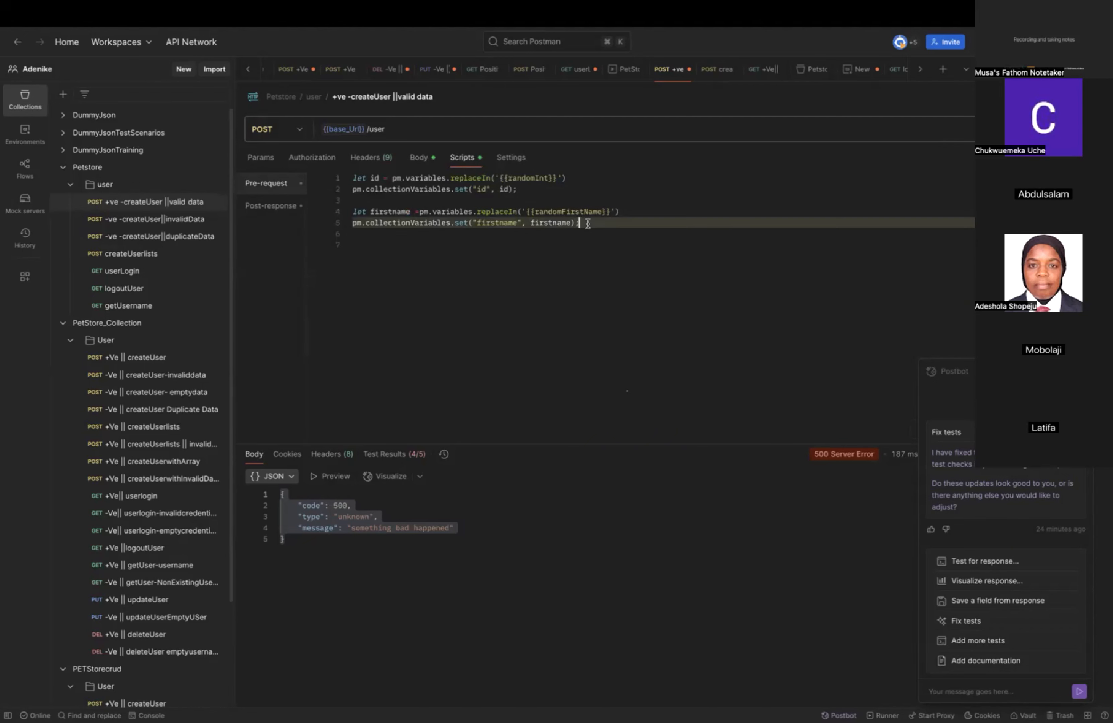
key("Return")
key("Return")
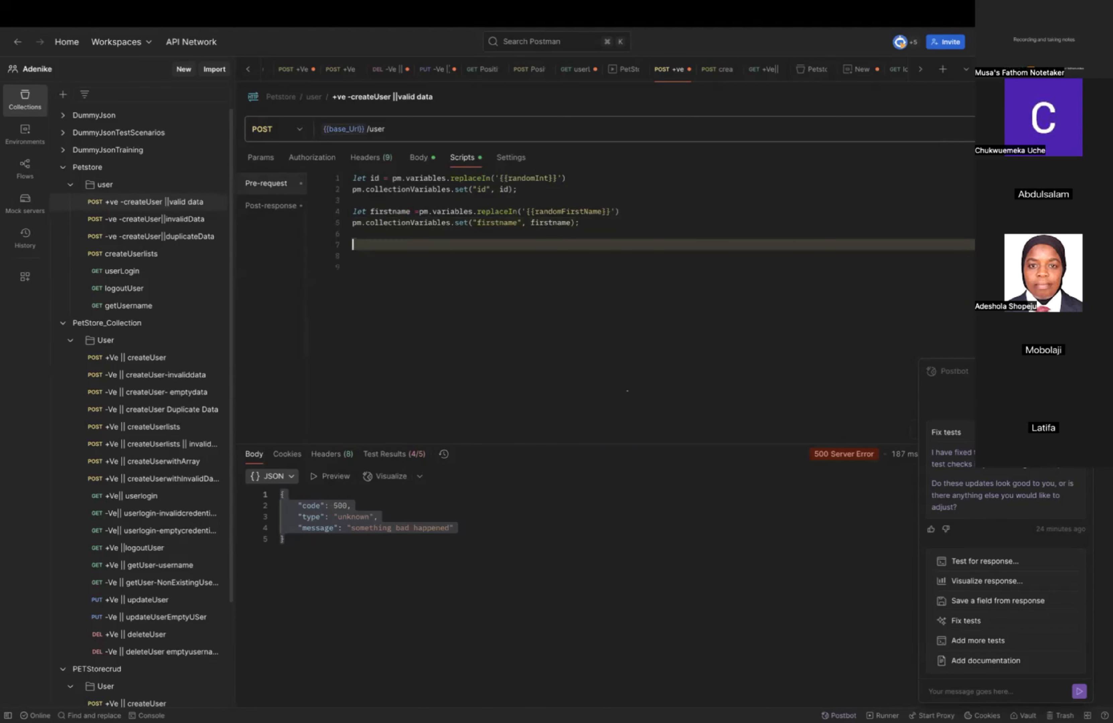
type("pm.")
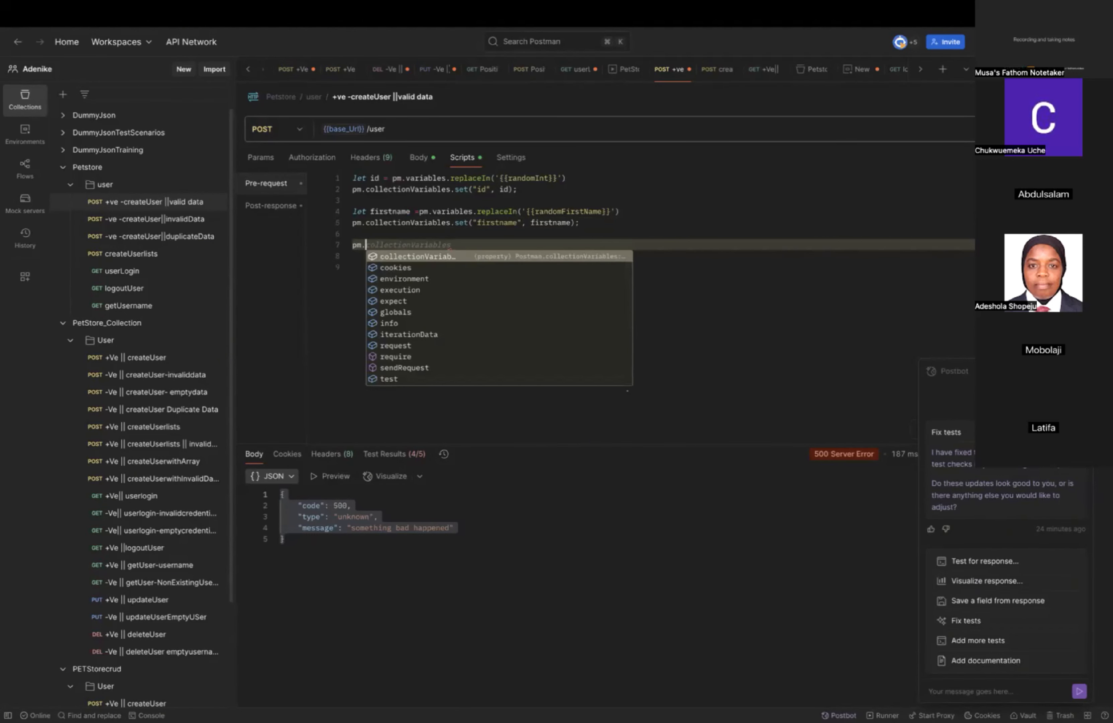
type("col")
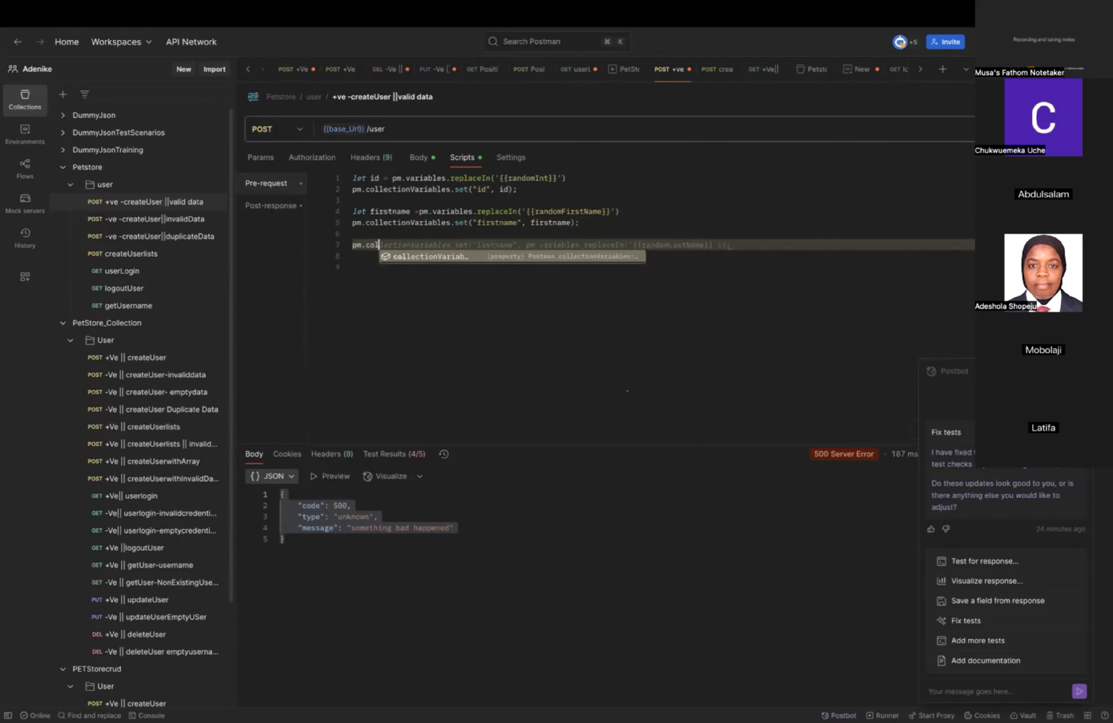
type("lection")
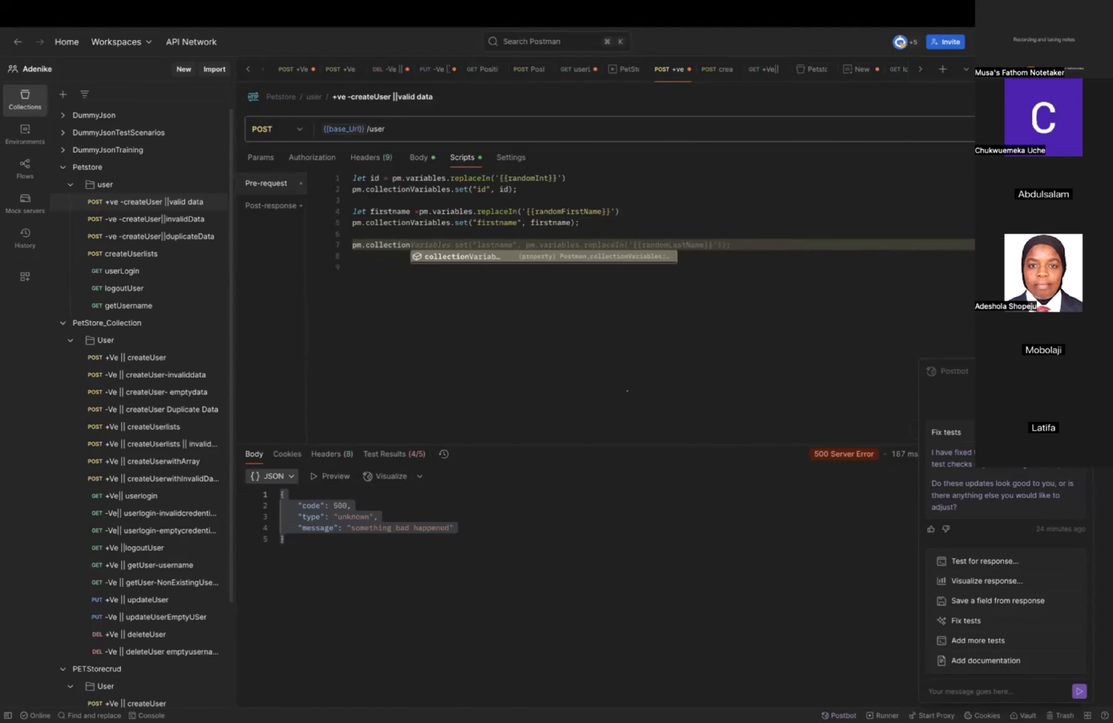
type("Variables")
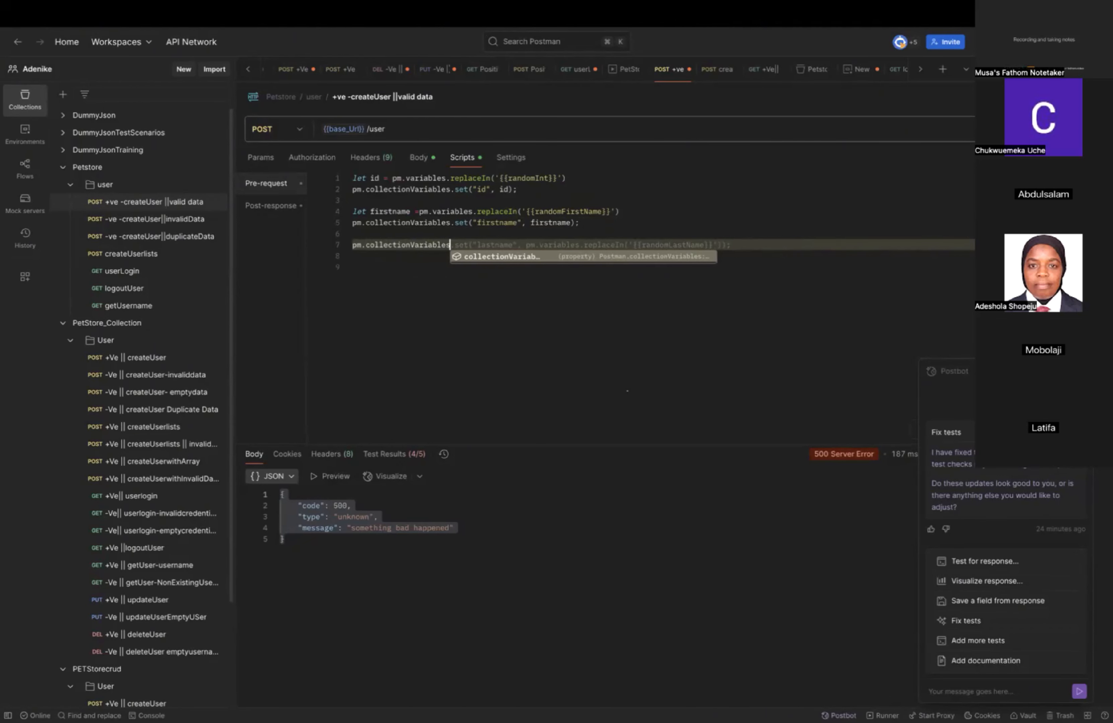
Append set("username") to the new statement on line 7 of the pre-request script.
type("set(")
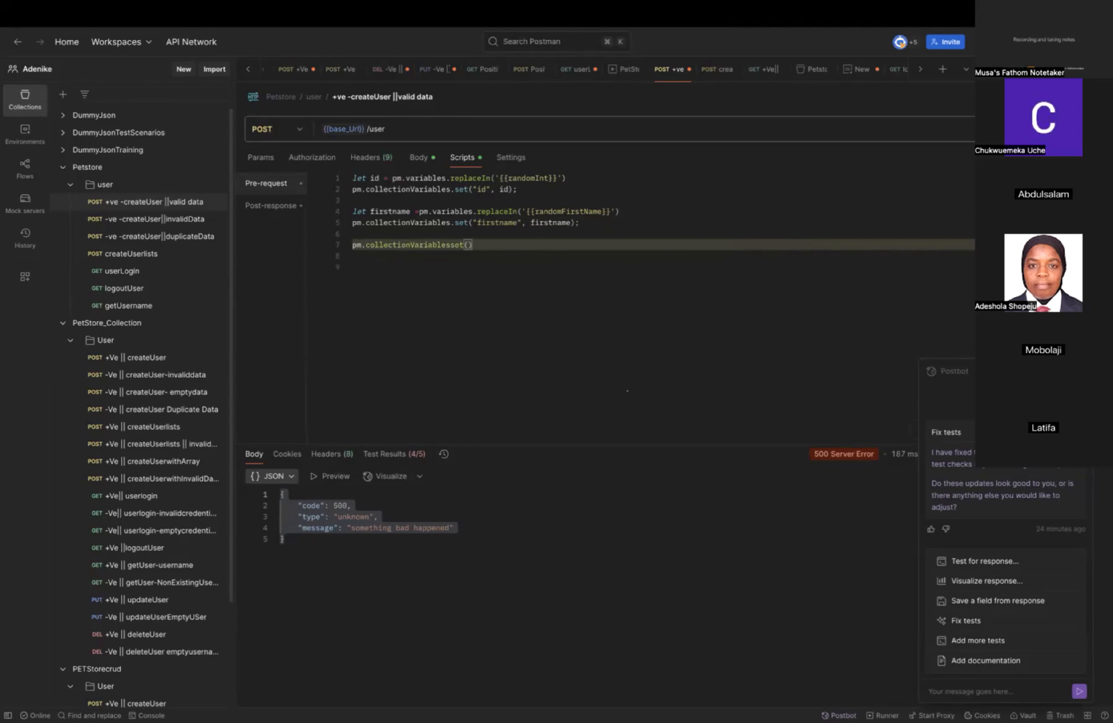
type("\"user")
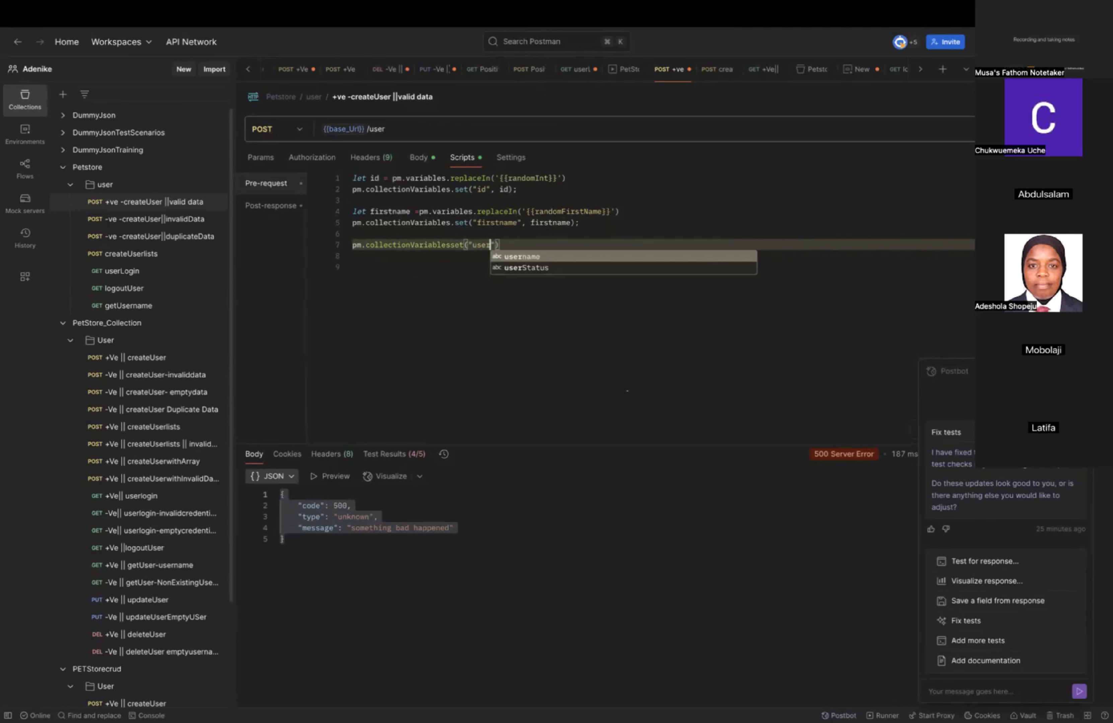
key("Return")
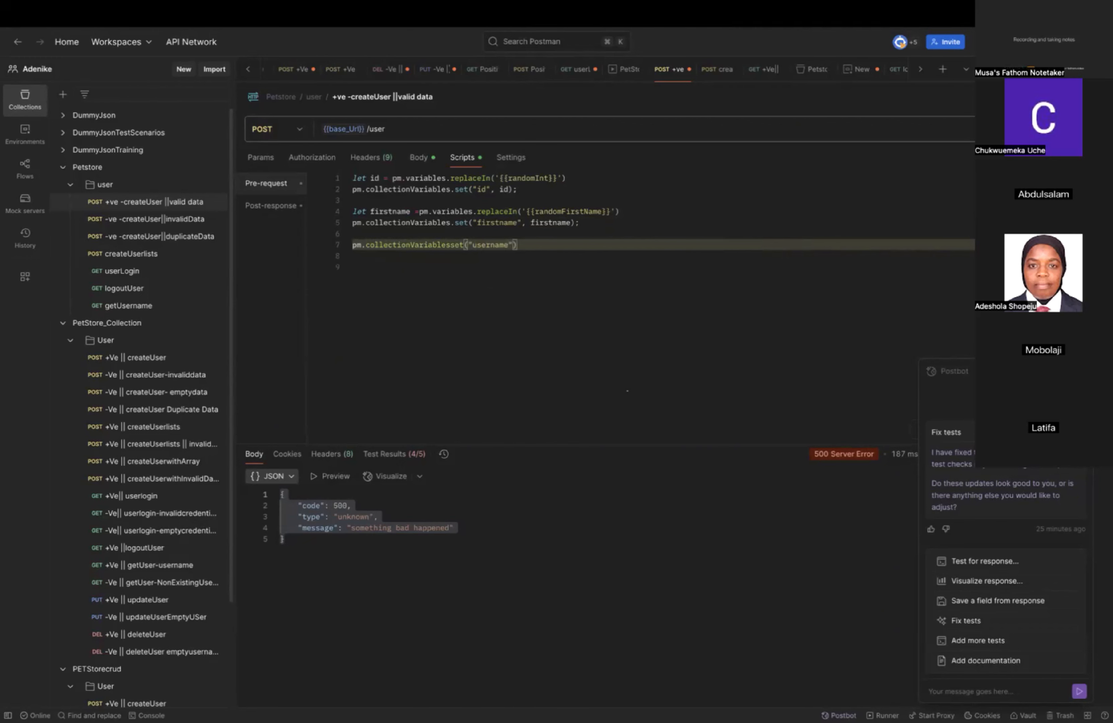
Pass firstname+id as the second argument for "username", end the line with a semicolon, and save the request.
type(", first")
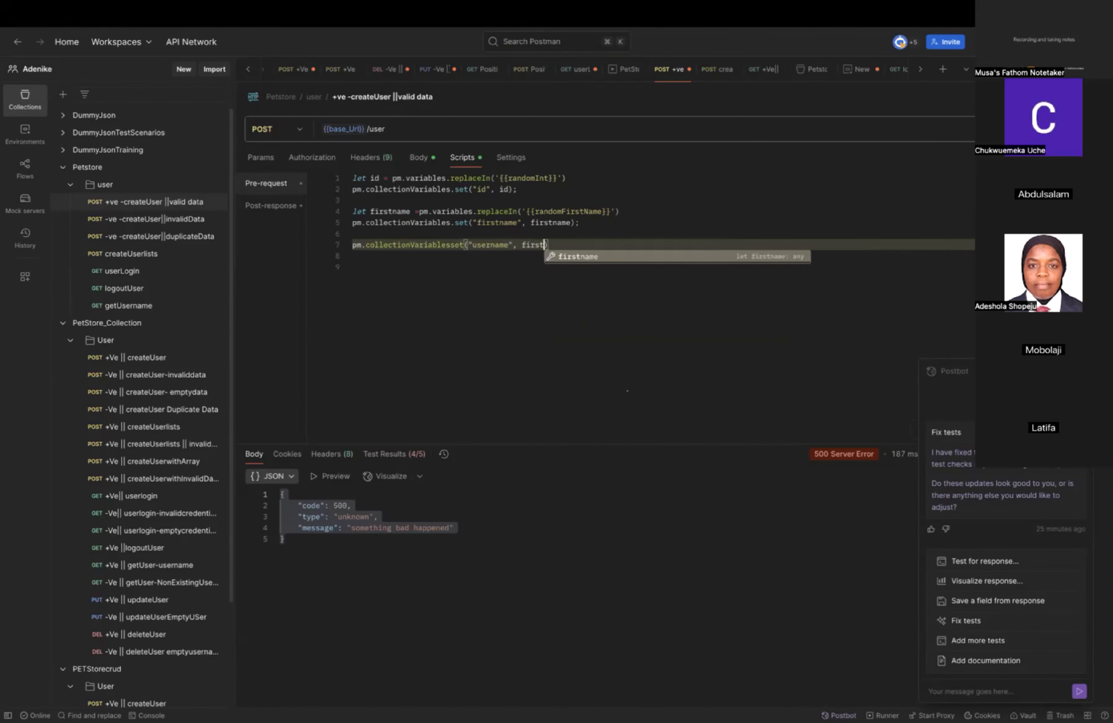
key("Return")
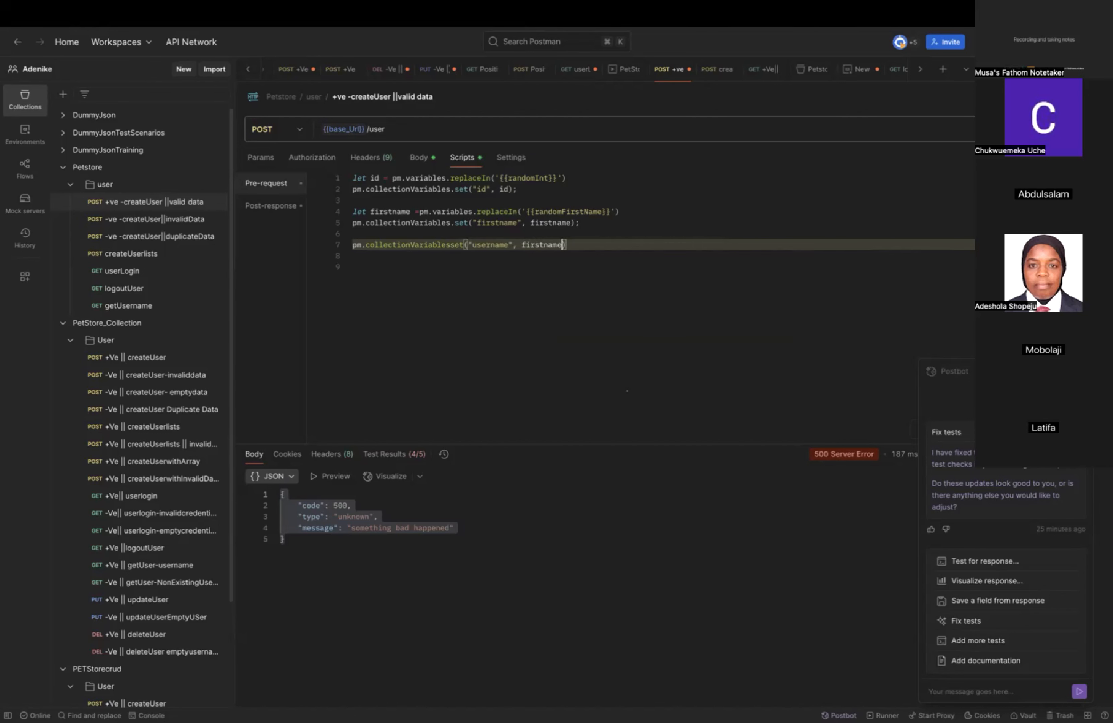
type("-")
type("id")
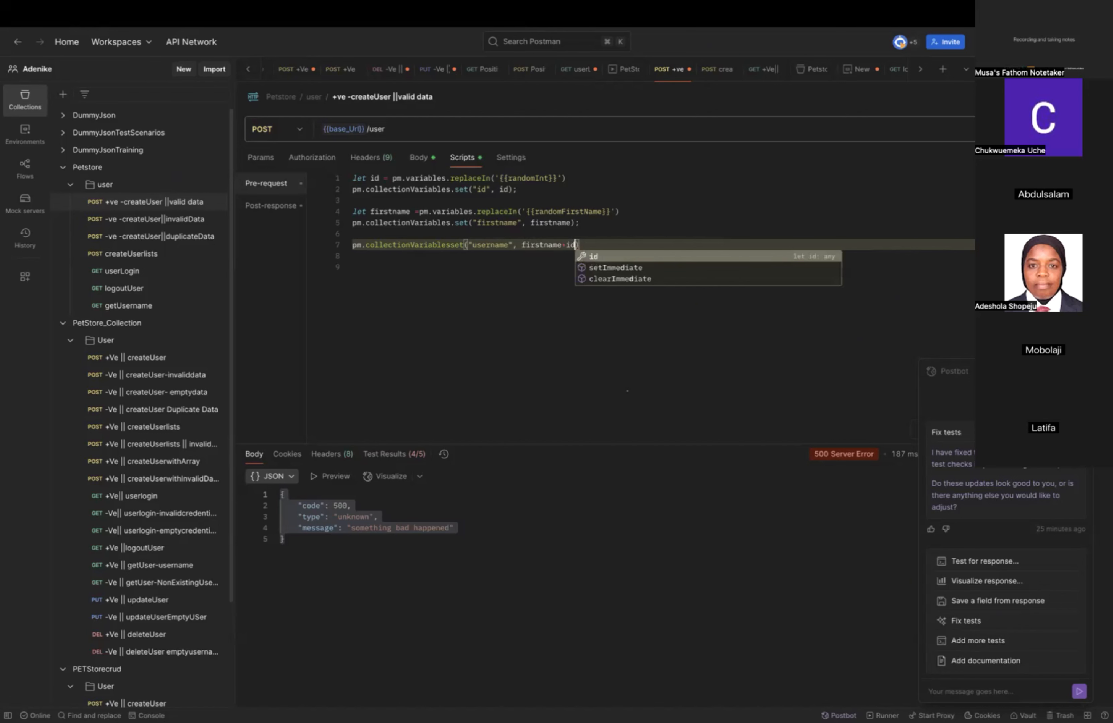
left_click(613, 258)
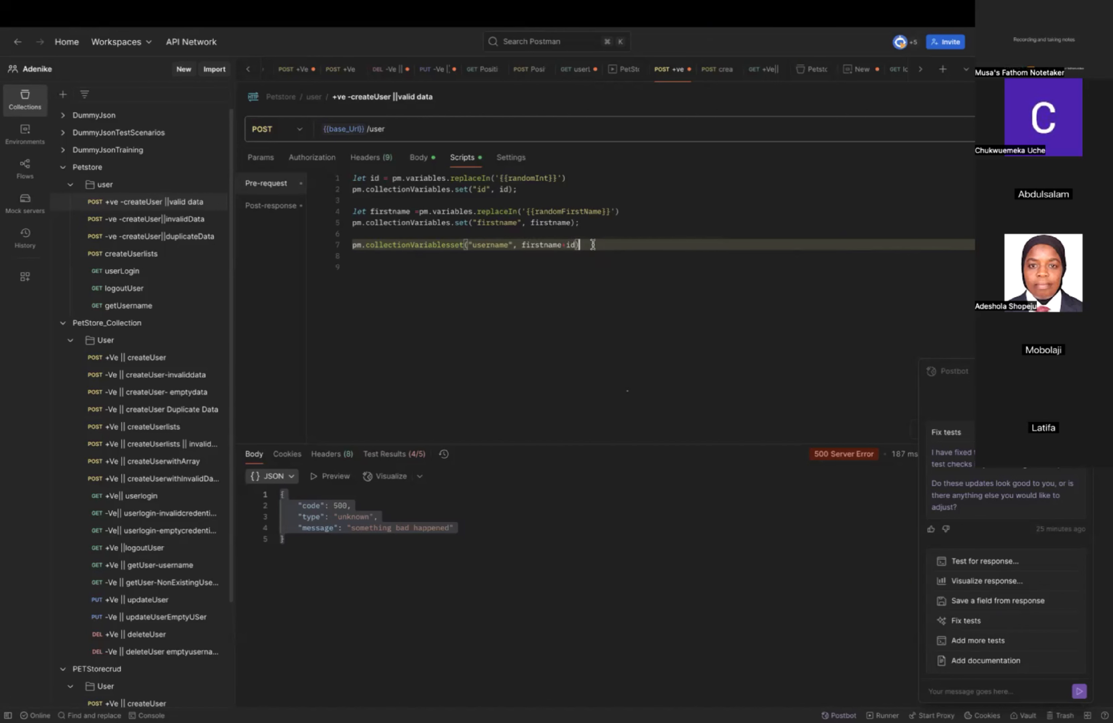
type(";")
left_click(590, 282)
left_click(601, 242)
left_click(982, 97)
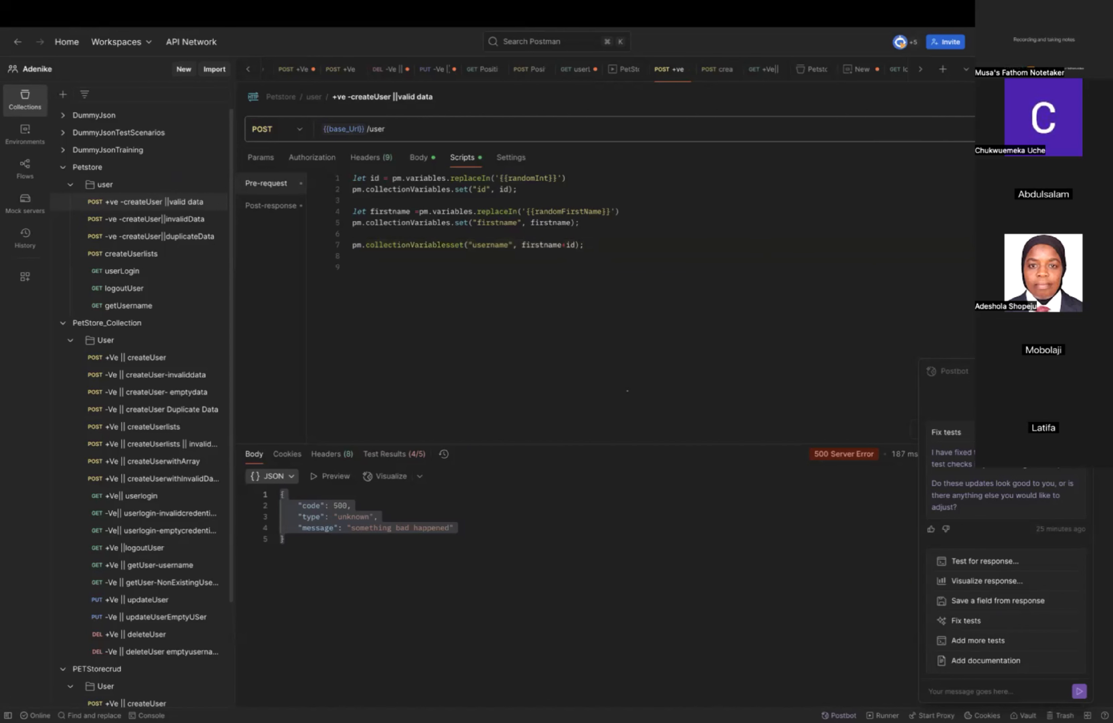
left_click(622, 247)
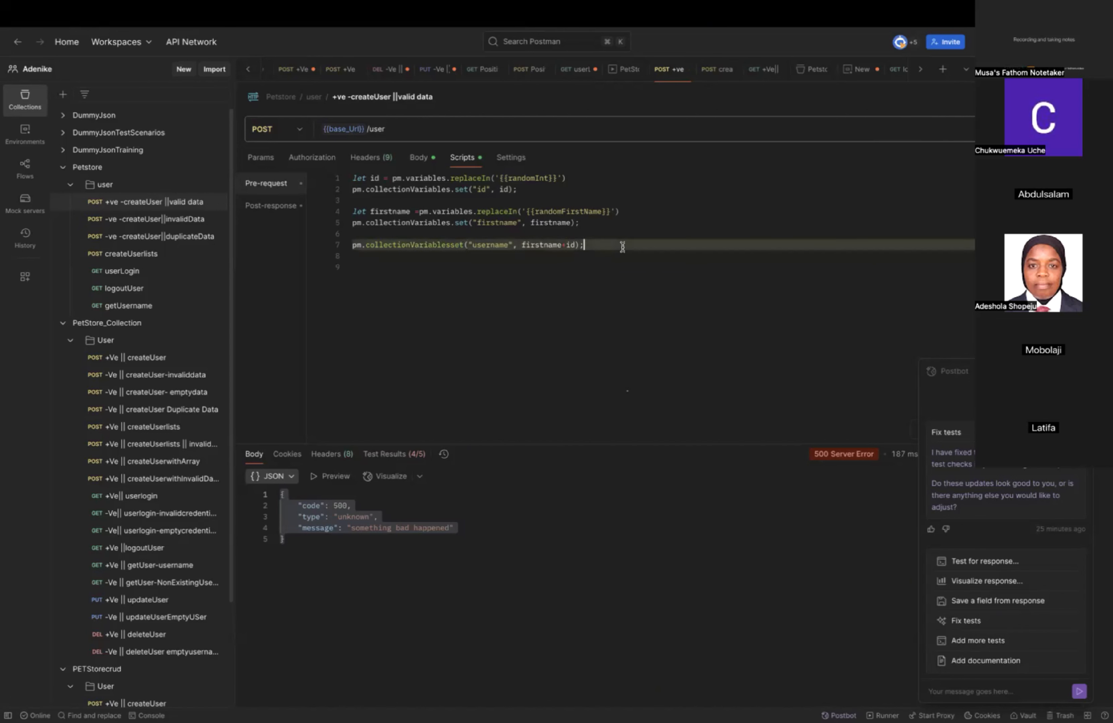
Begin declaring lastname on line 9 of the pre-request script with let lastname = pm.variables.re.
key("Return")
key("Return")
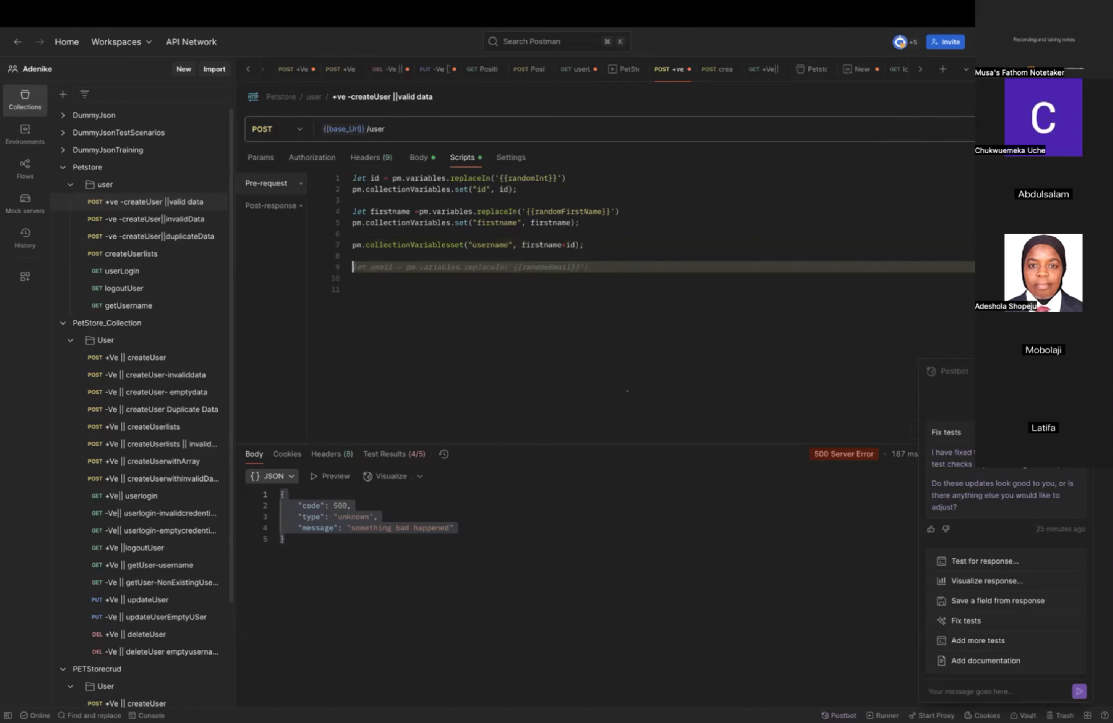
type("let lastname")
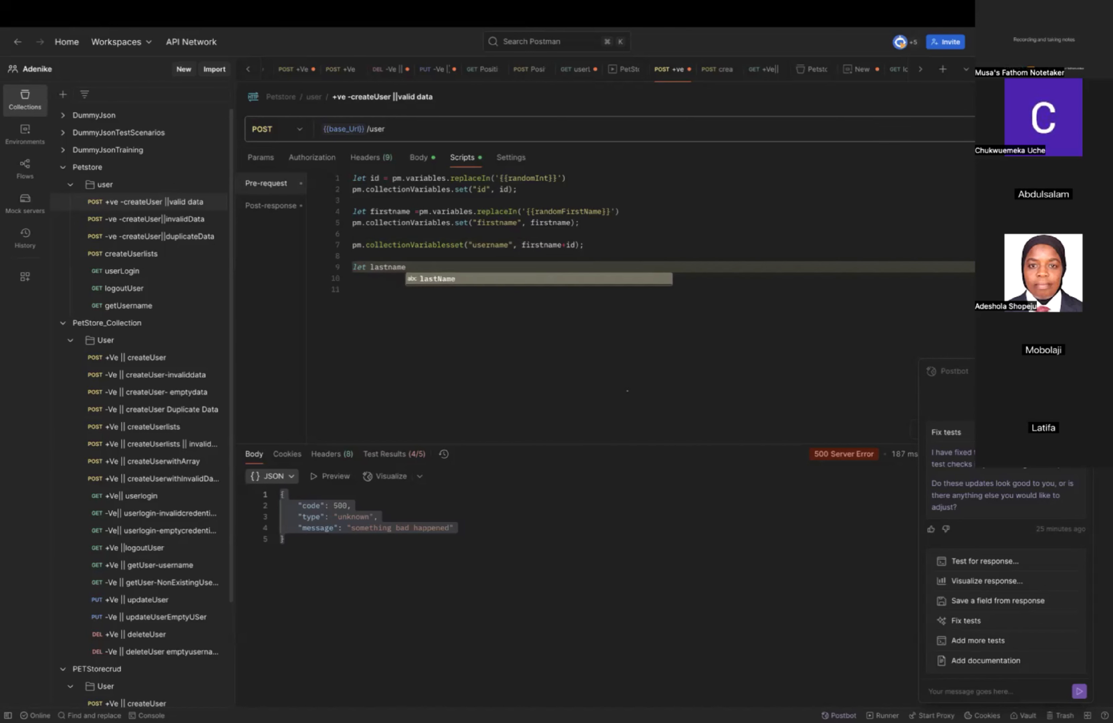
type(" = ")
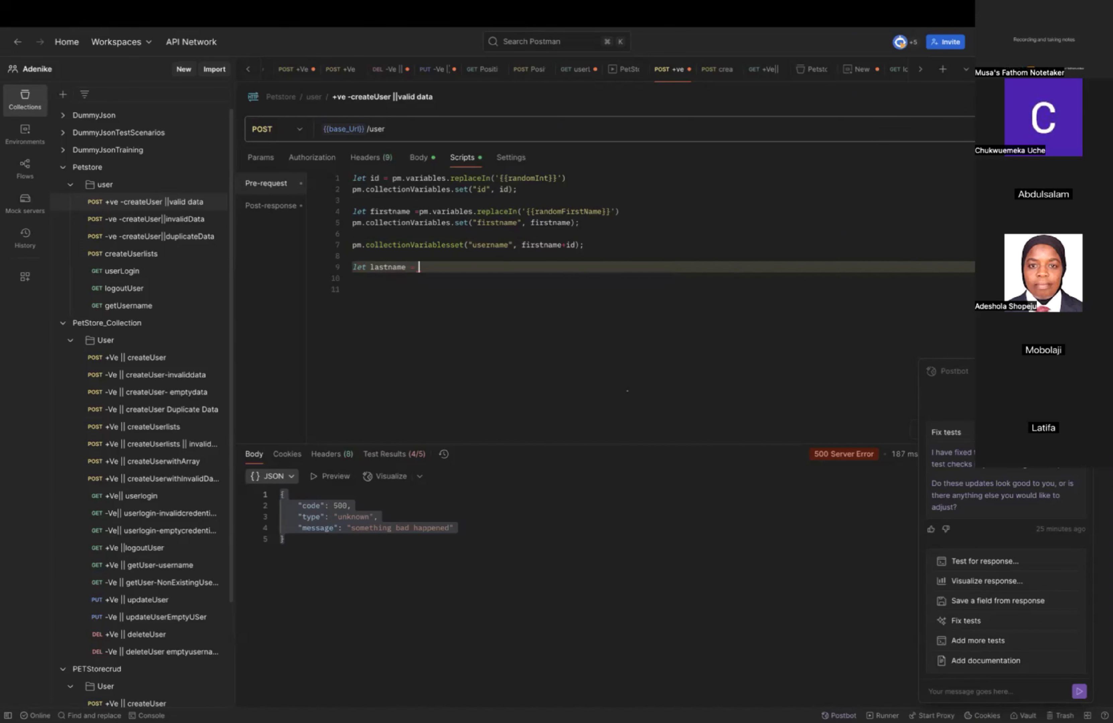
type("pm")
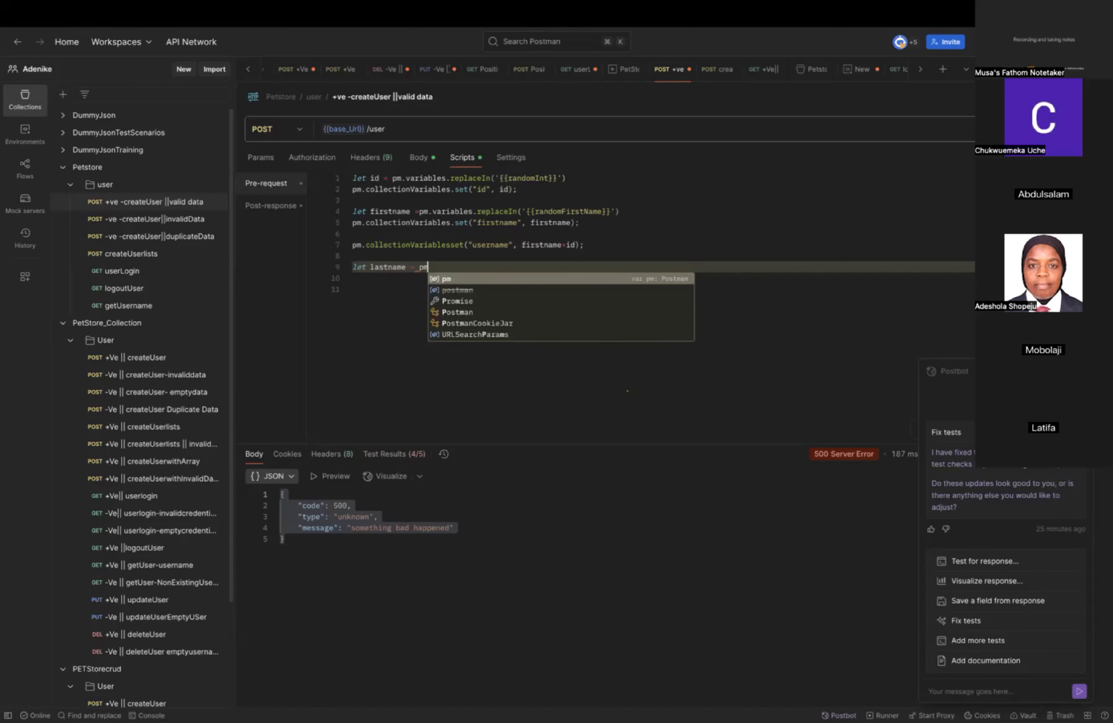
type(".variables")
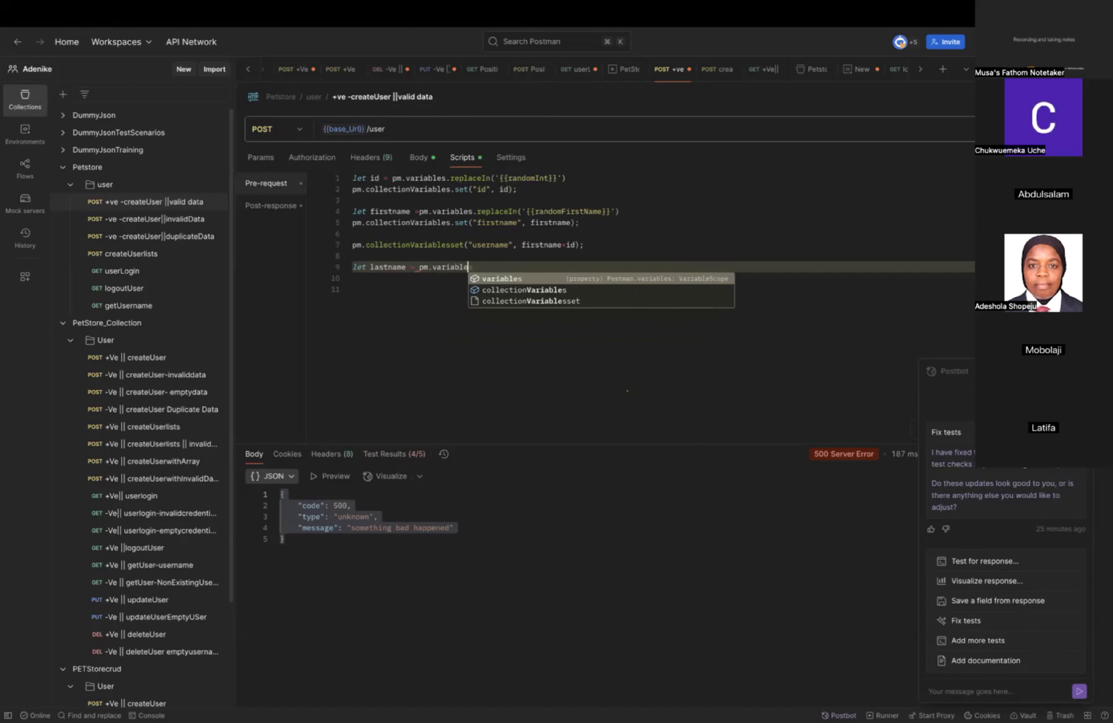
key("Return")
type(".re")
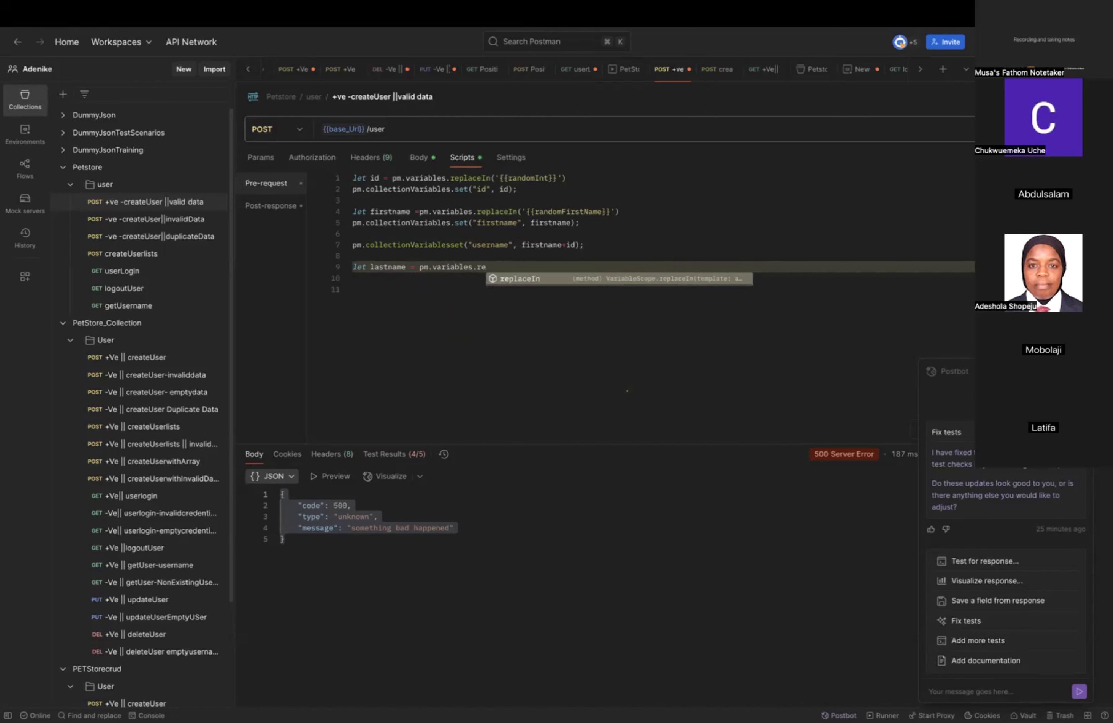
left_click_drag(572, 223, 346, 209)
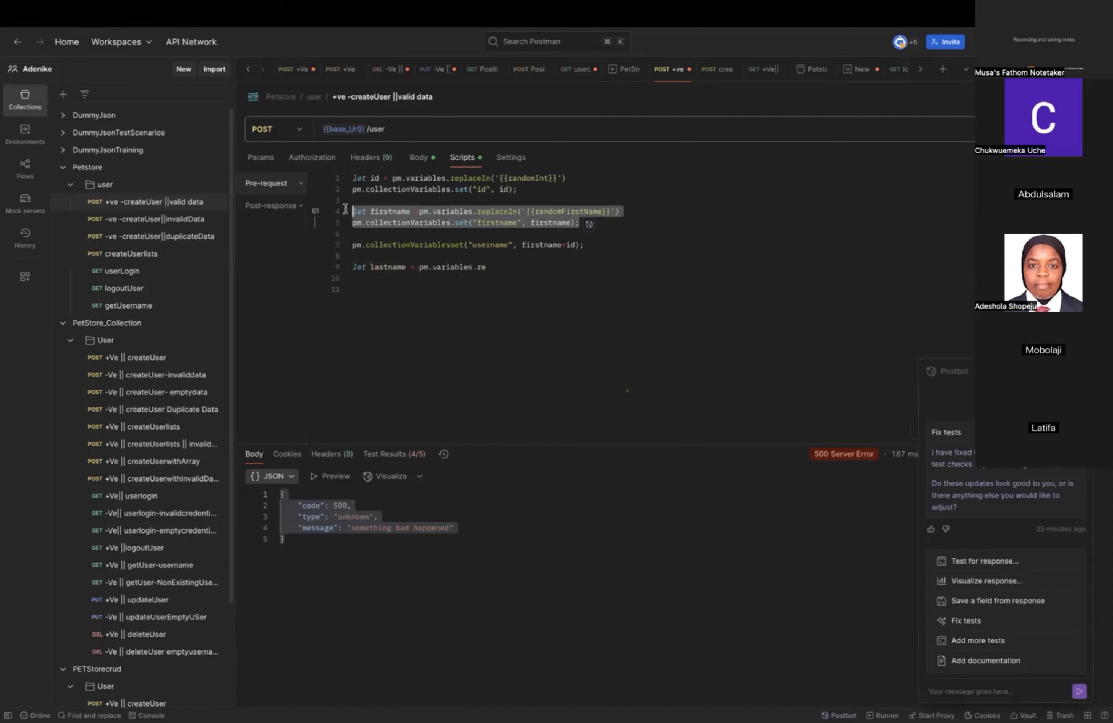
left_click(490, 268)
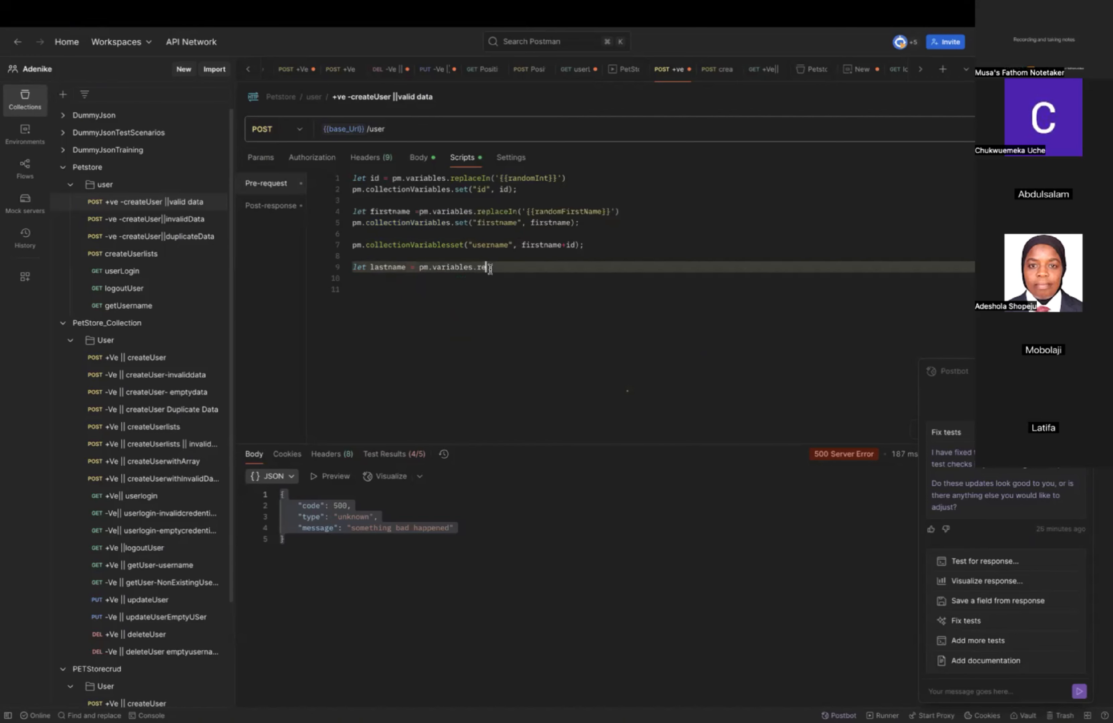
left_click_drag(490, 268, 340, 272)
key("super+Tab")
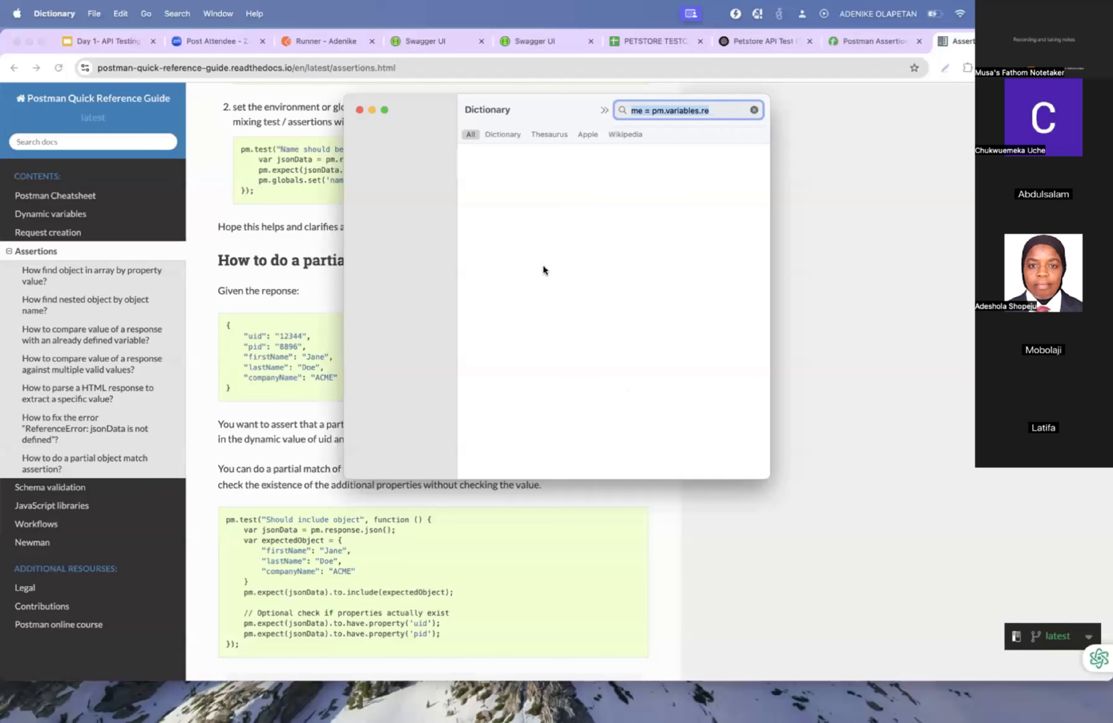
key("super+Tab")
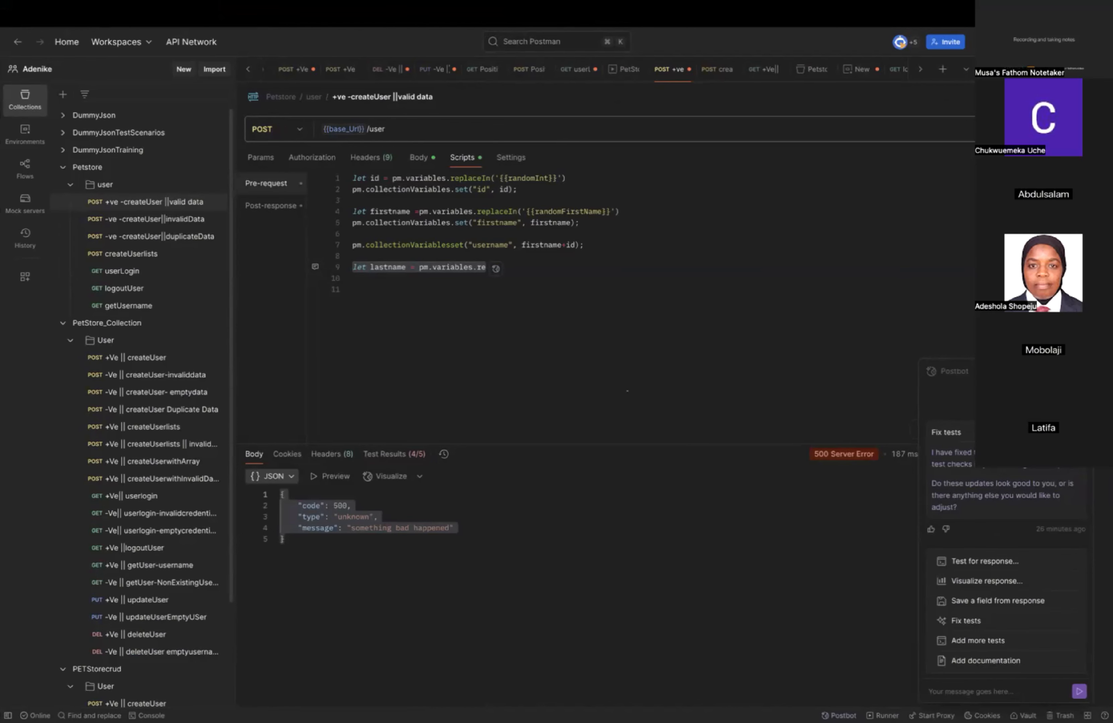
key("super+Tab")
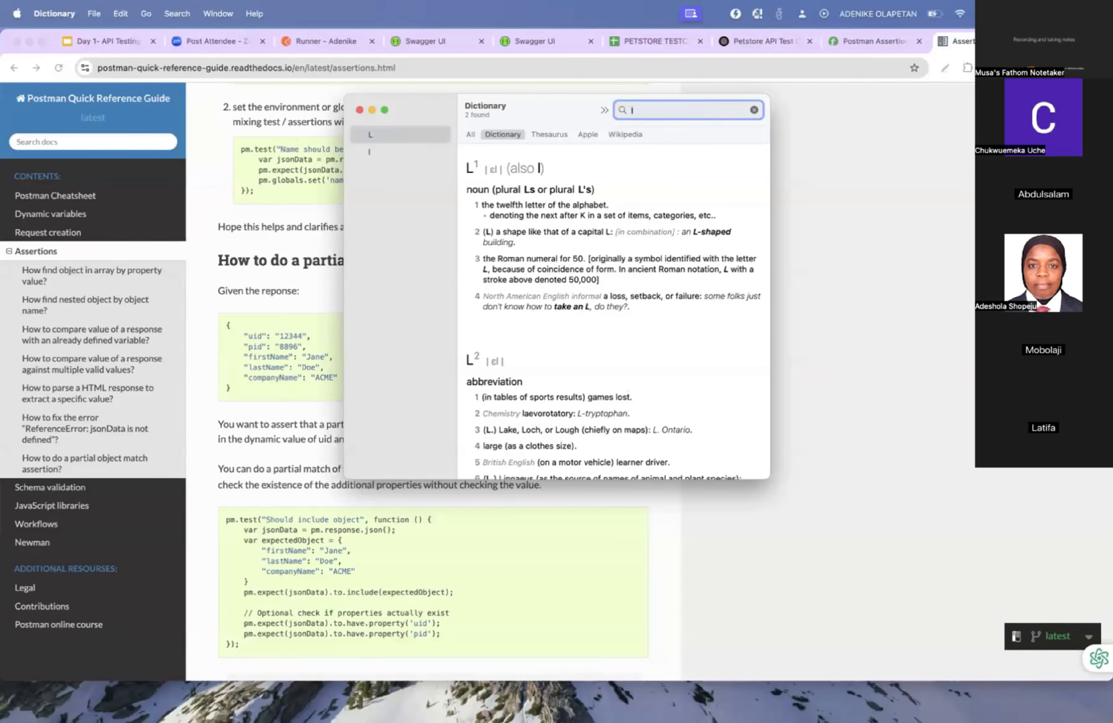
key("super+Tab")
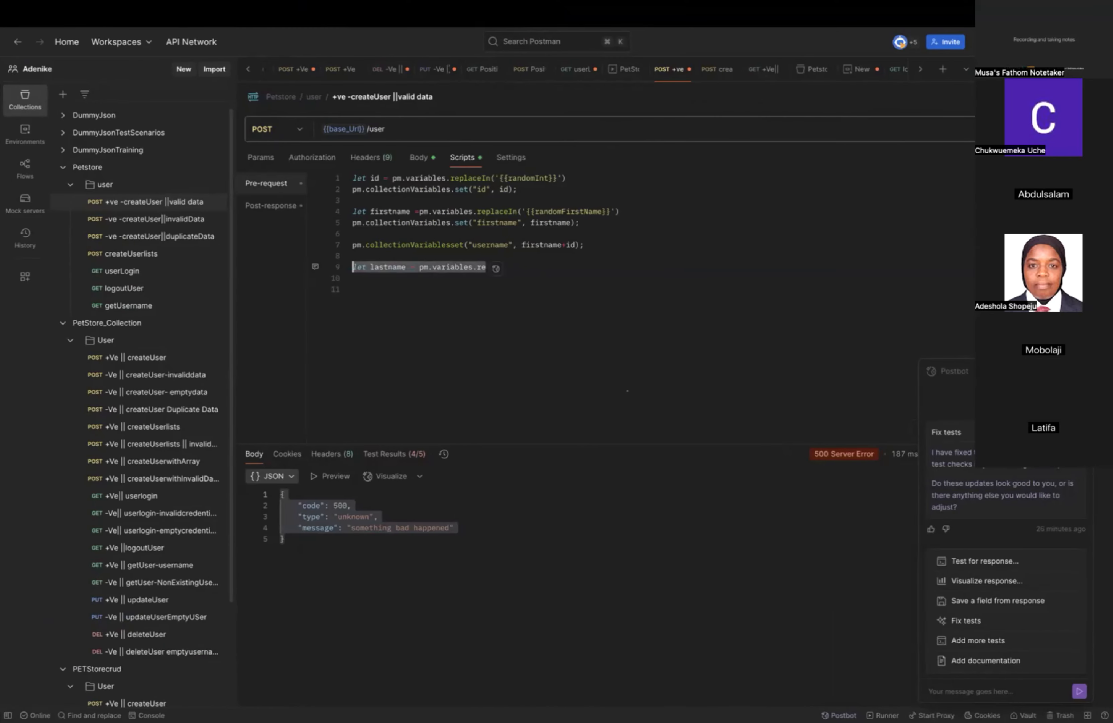
key("super+Tab")
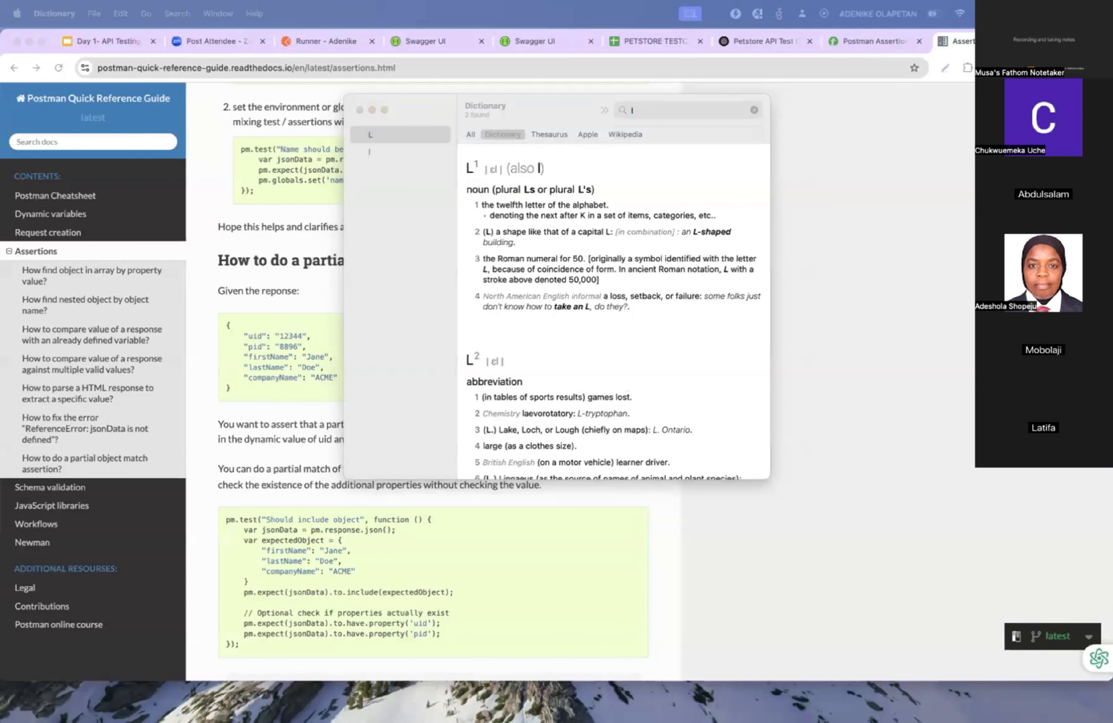
key("super+v")
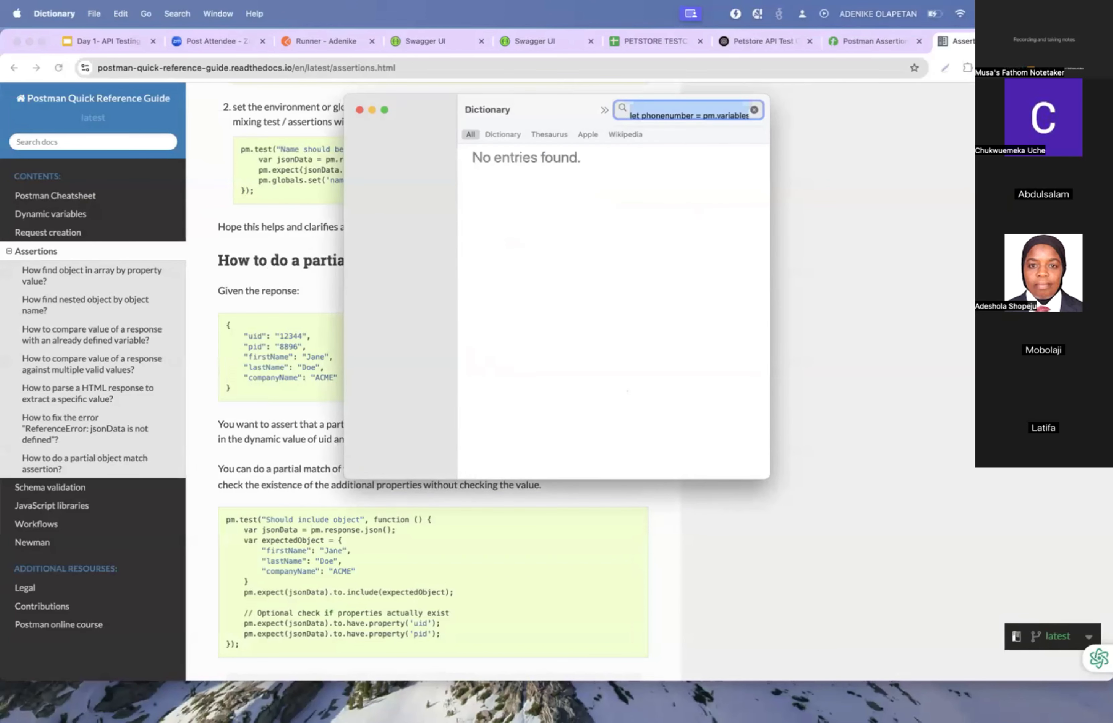
key("super+Tab")
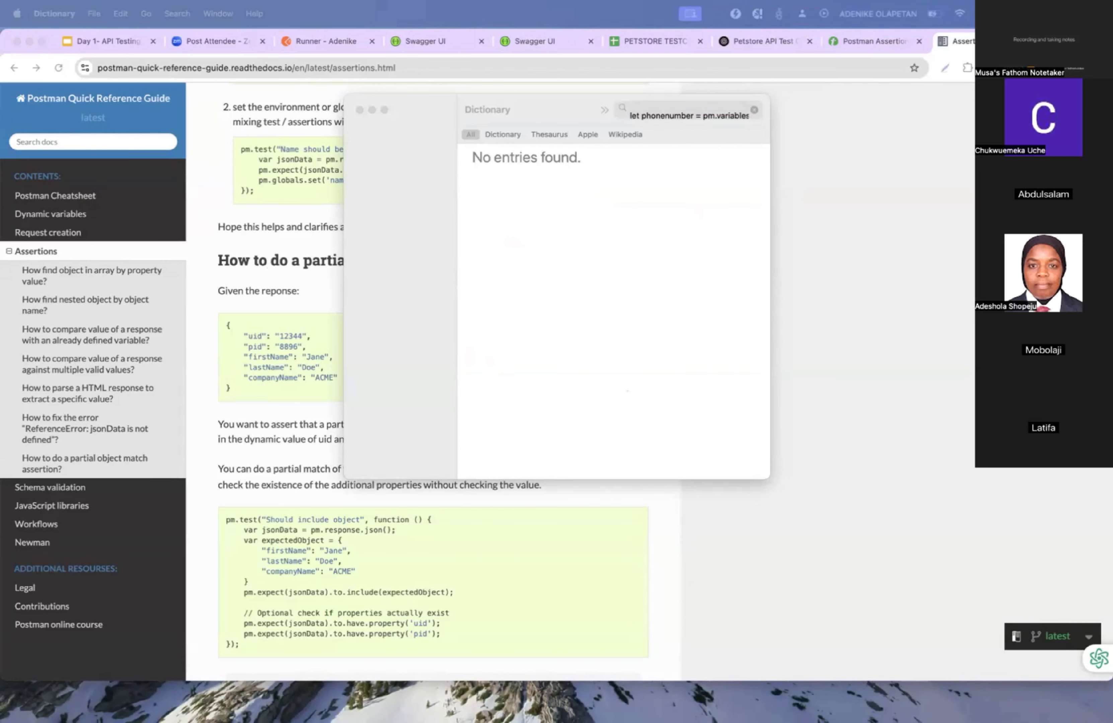
Replace the unfinished lastname line with the copied block that sets the lastname, phonenumber and password collection variables.
key("ctrl+Right")
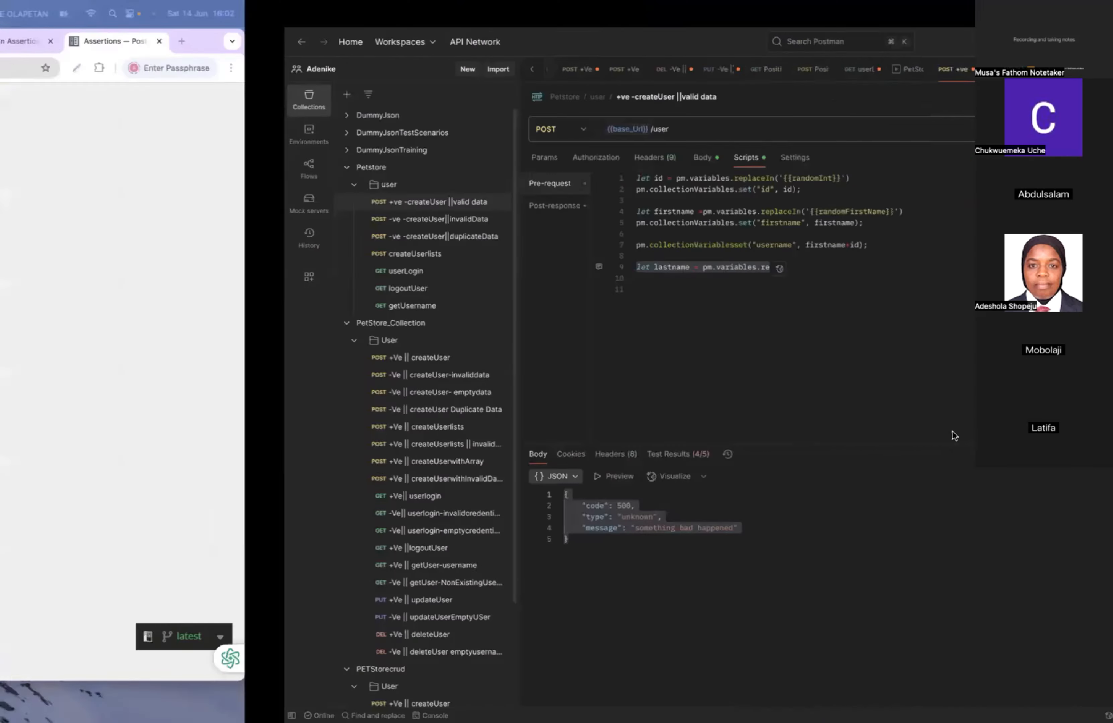
key("BackSpace")
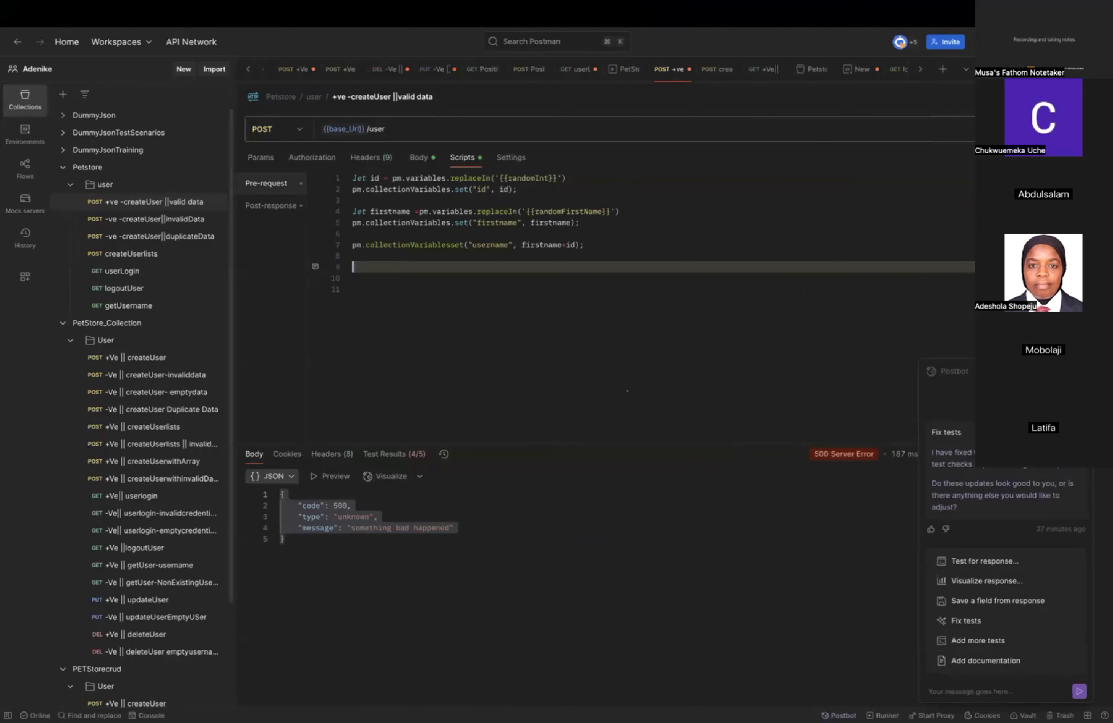
key("super+v")
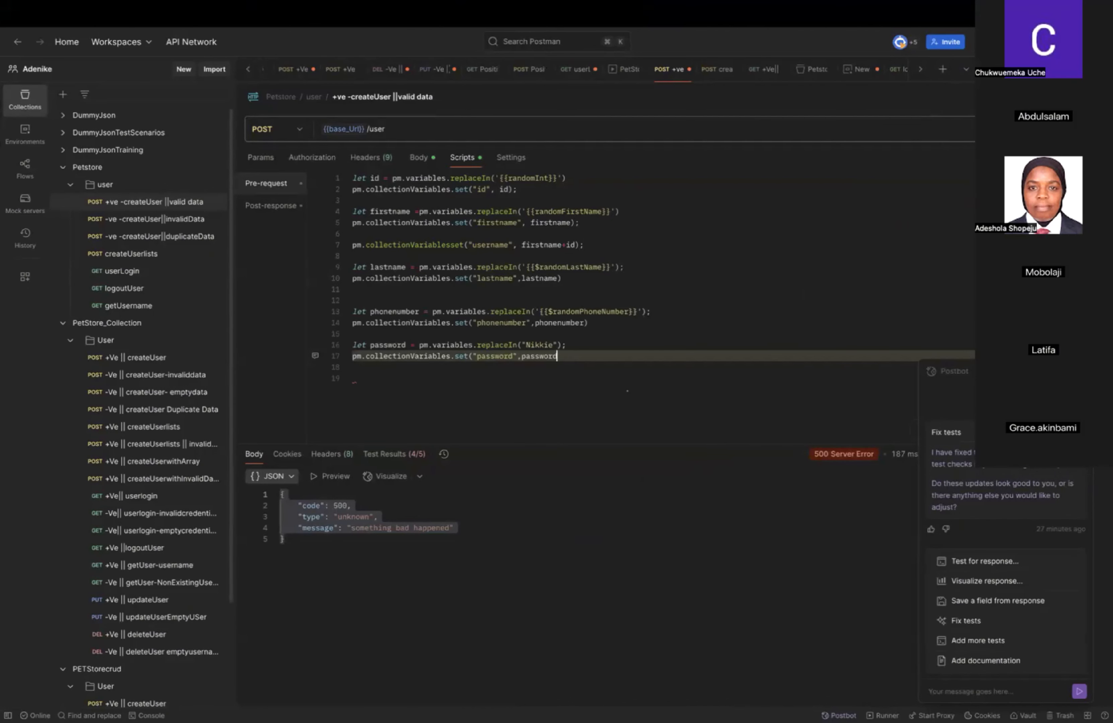
Remove the trailing empty lines, close the password statement on line 17 with a parenthesis, and save the request.
left_click(373, 379)
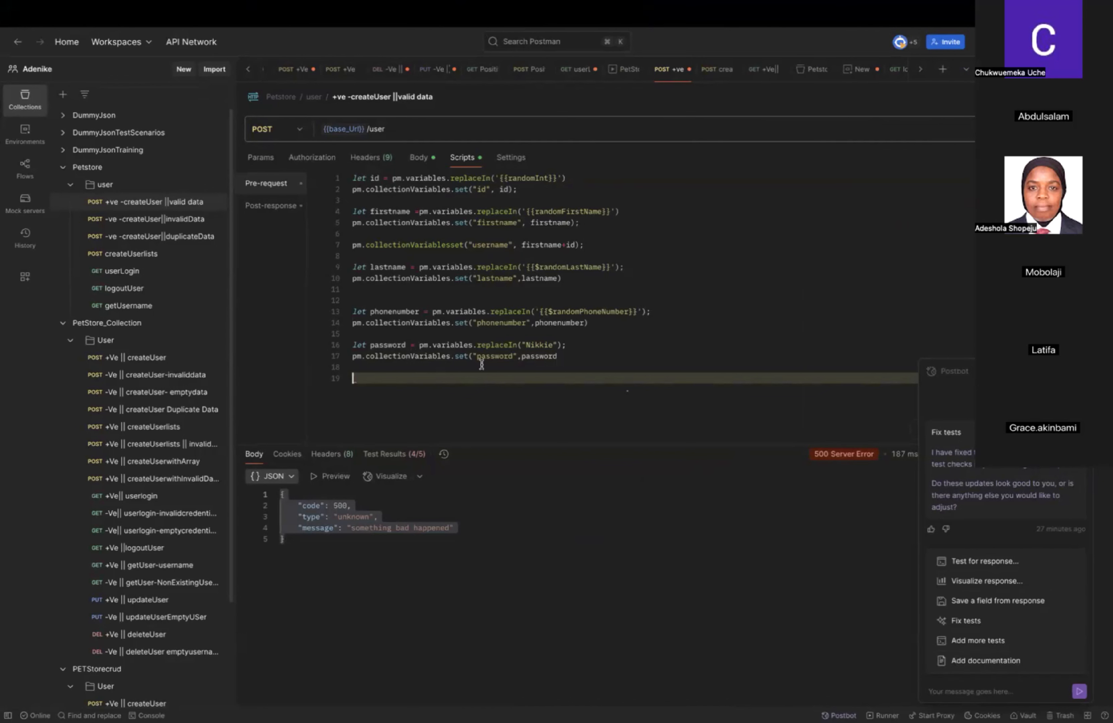
left_click(1002, 96)
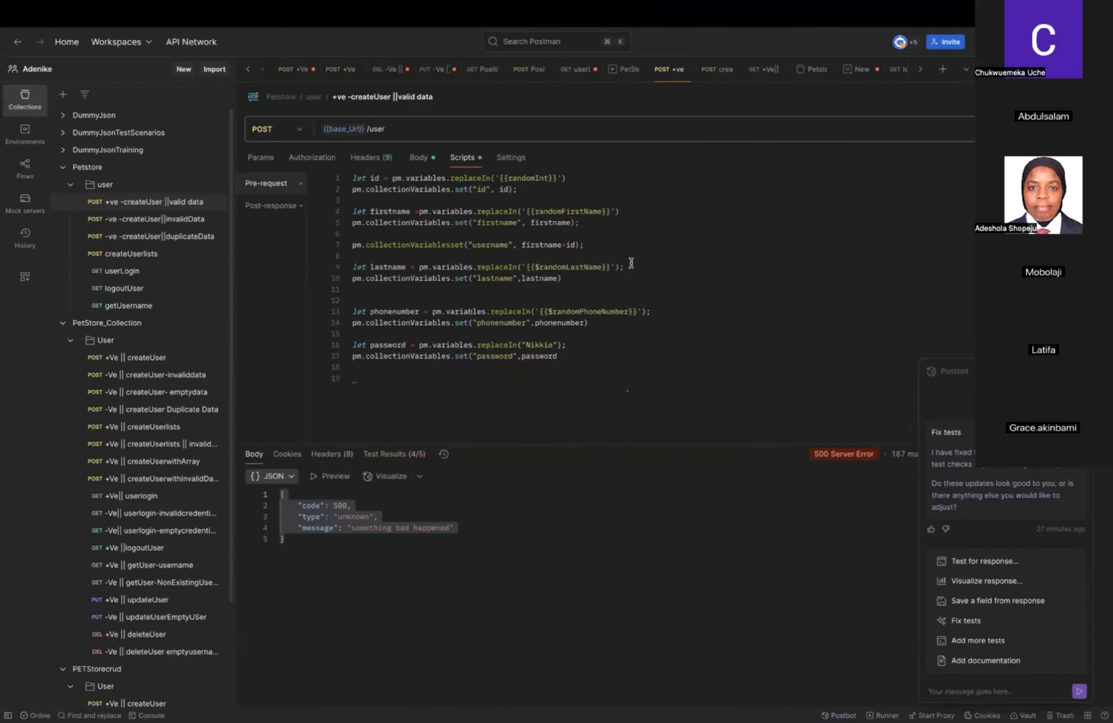
left_click(361, 378)
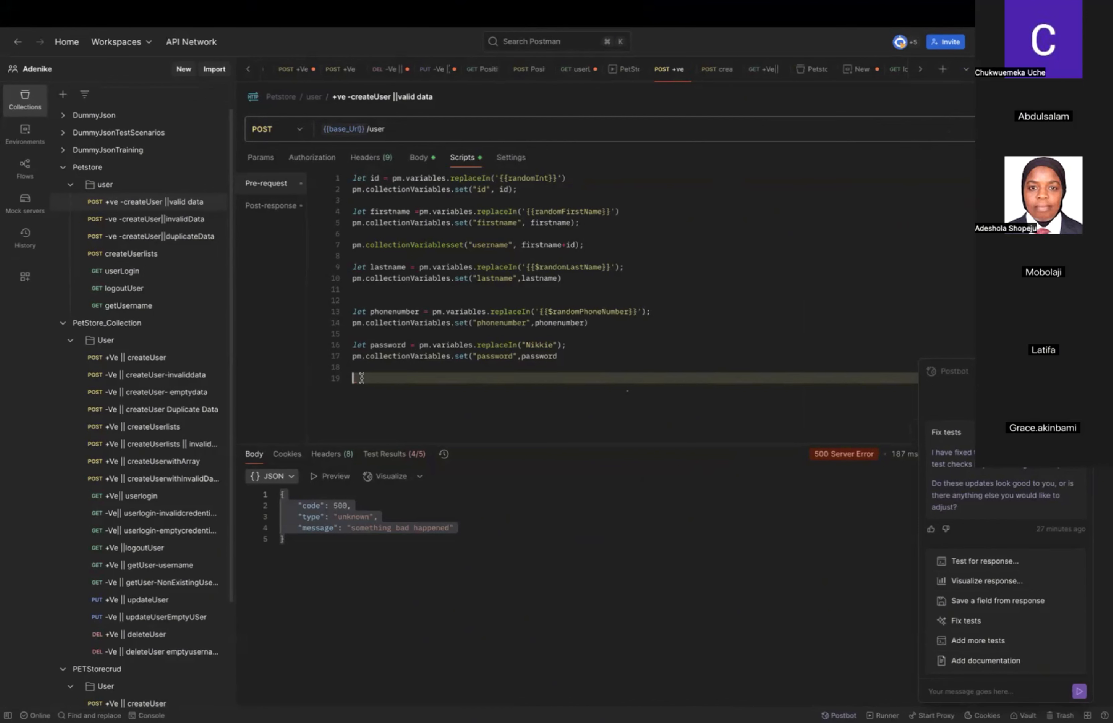
key("BackSpace")
key("BackSpace")
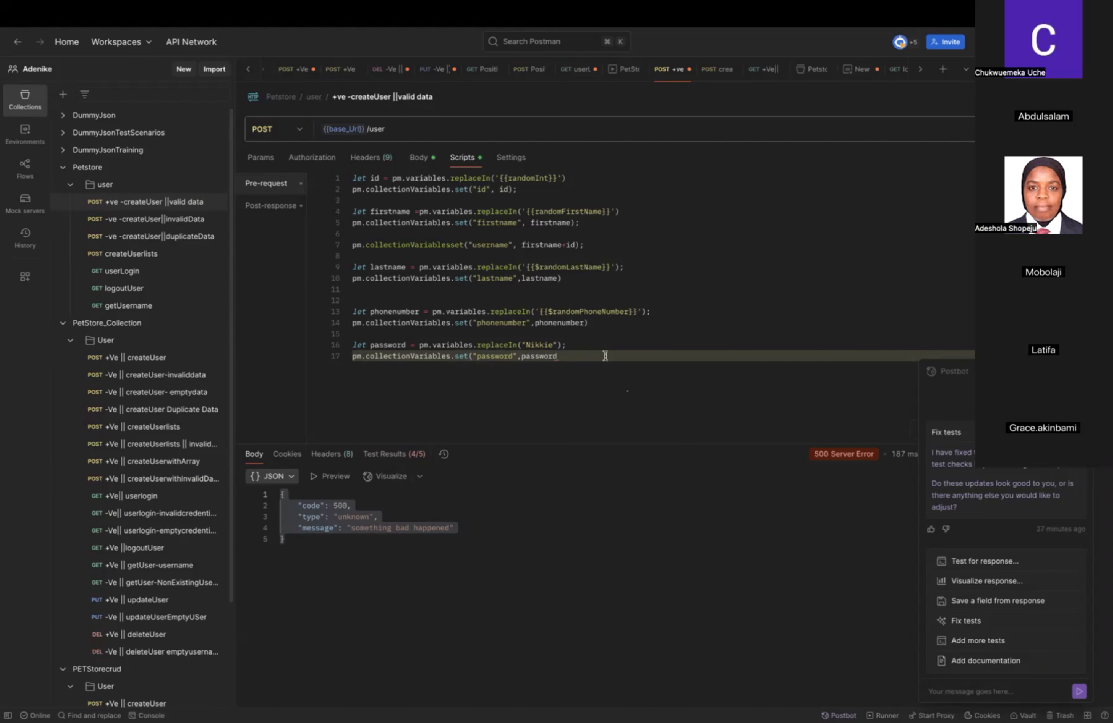
type(")")
key("super+s")
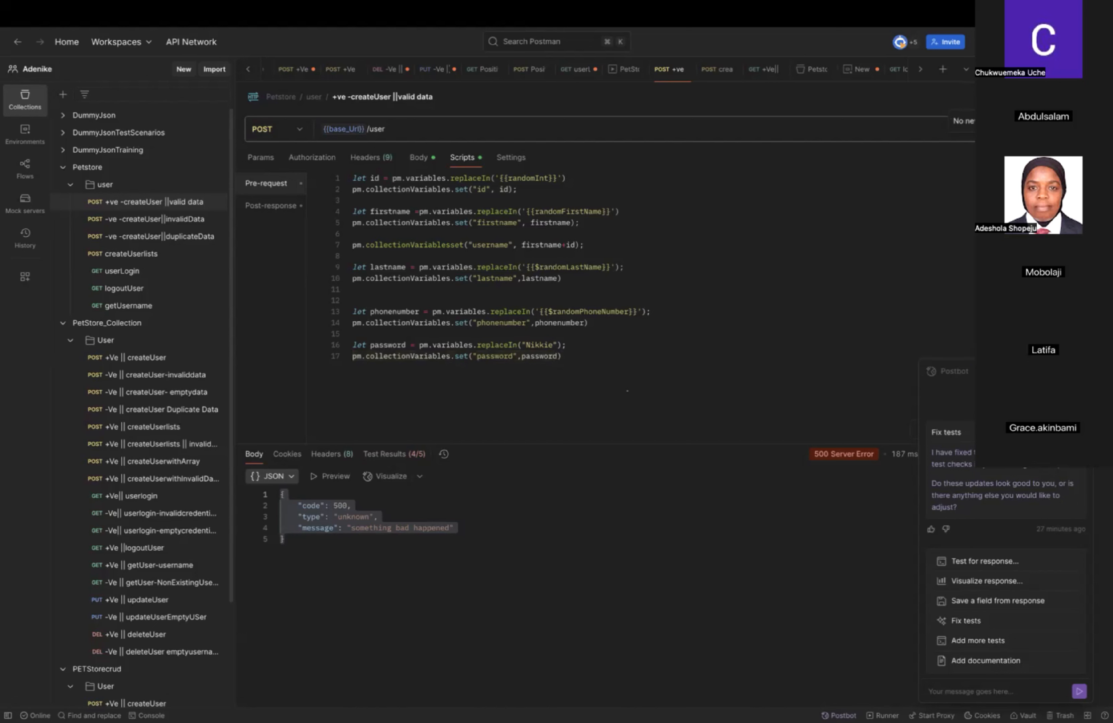
Send the createUser request from its body view, and inspect the post-response and pre-request scripts.
left_click(420, 162)
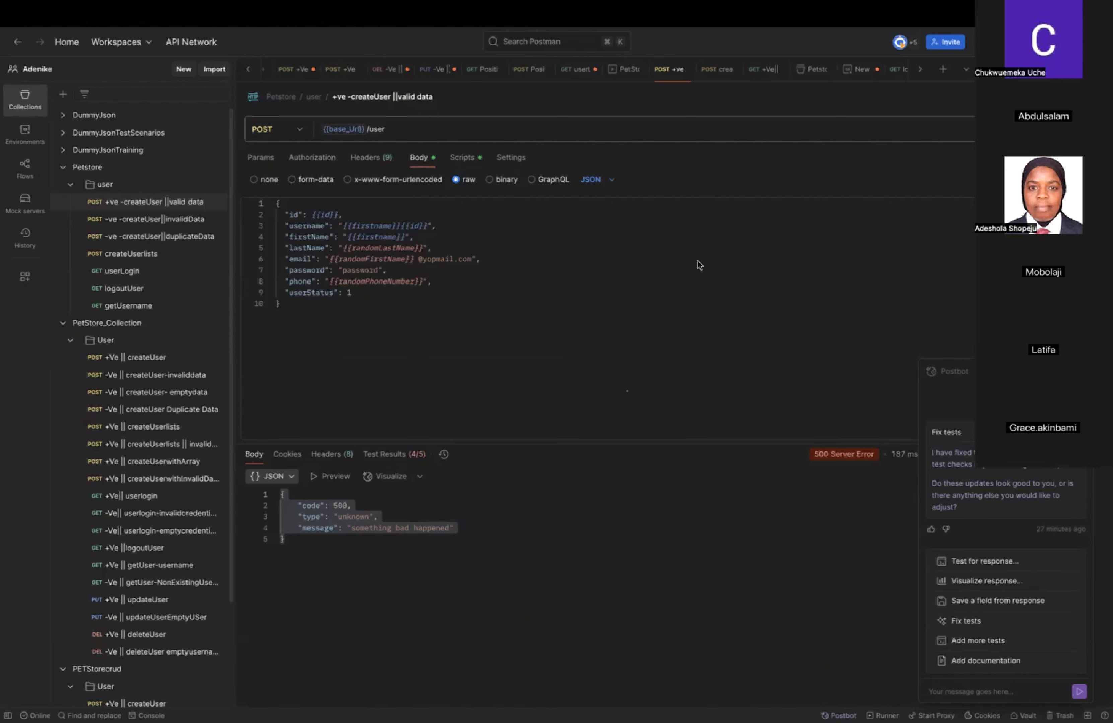
key("super+Return")
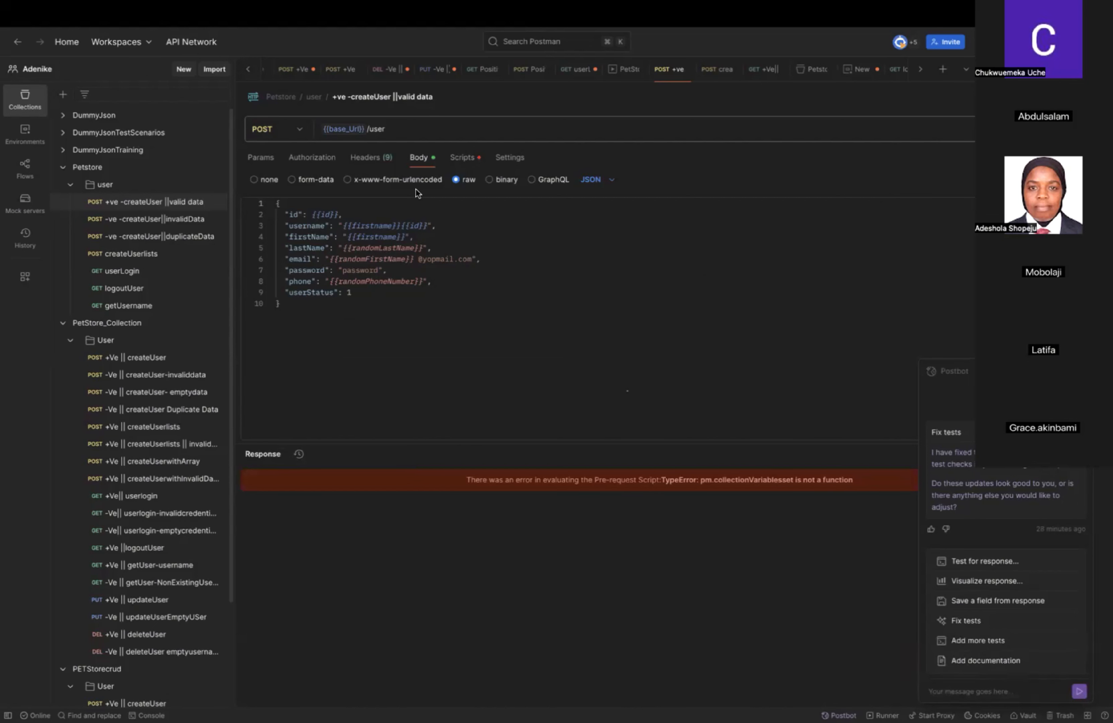
left_click(462, 160)
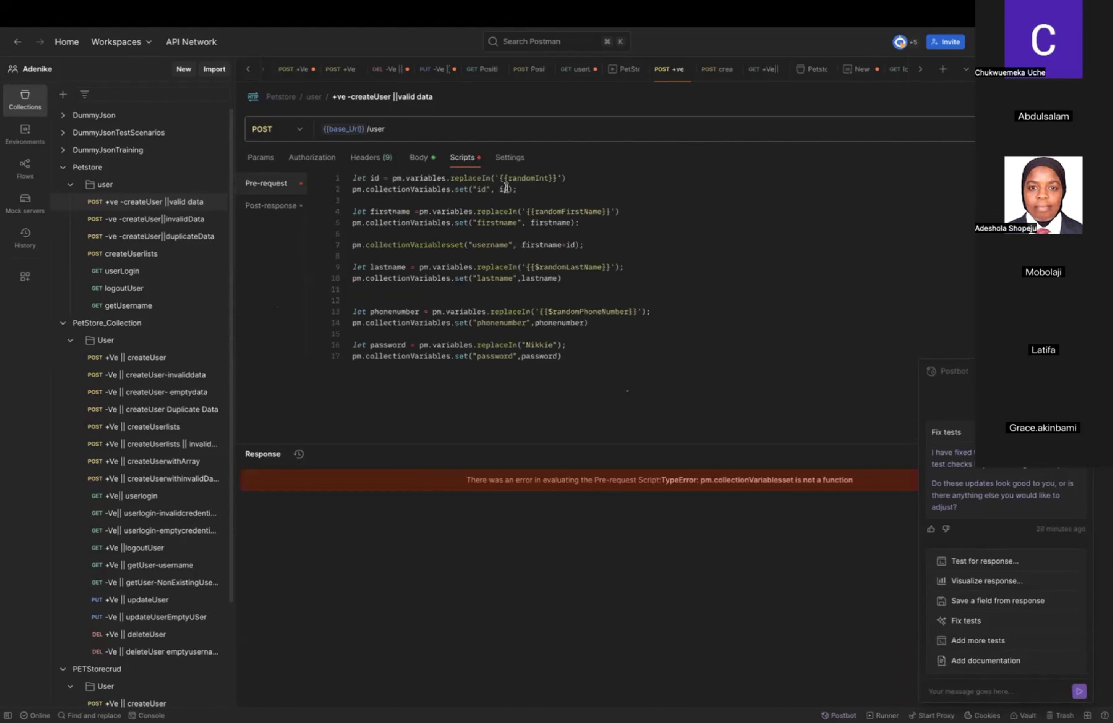
left_click(269, 211)
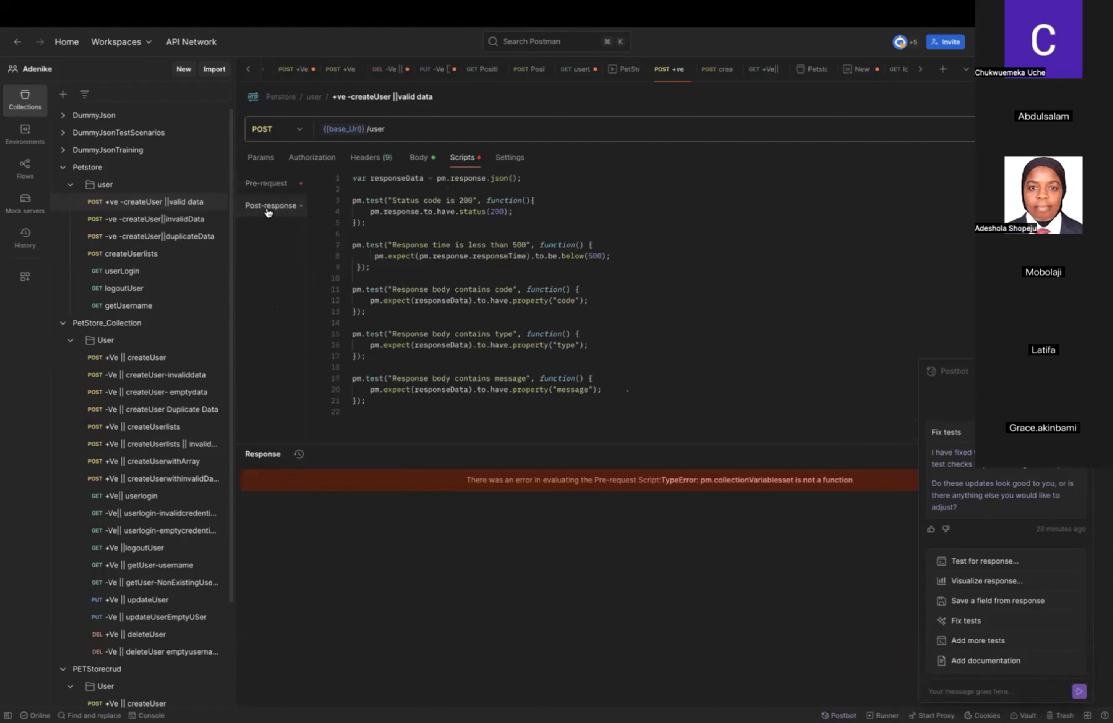
left_click(281, 188)
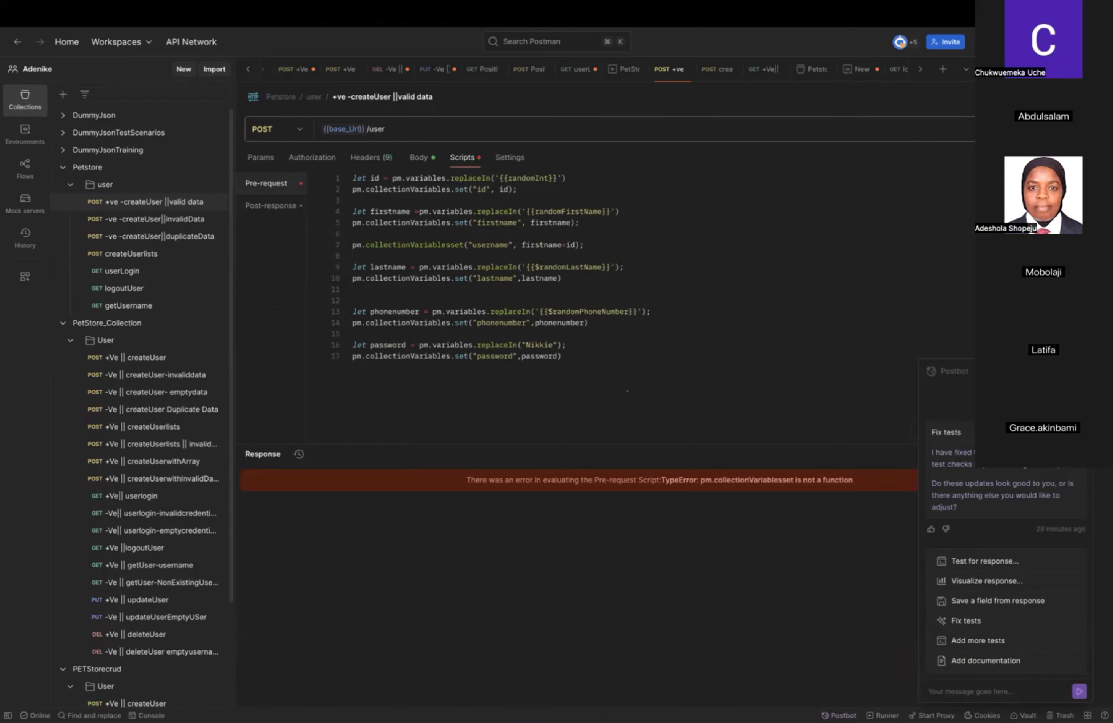
Replace the whole pre-request script with the copied version using {{$randomInt}}, {{$randomFirstName}}, {{$randomLastName}} and {{$randomPhoneNumber}}, including the password value.
key("super+Tab")
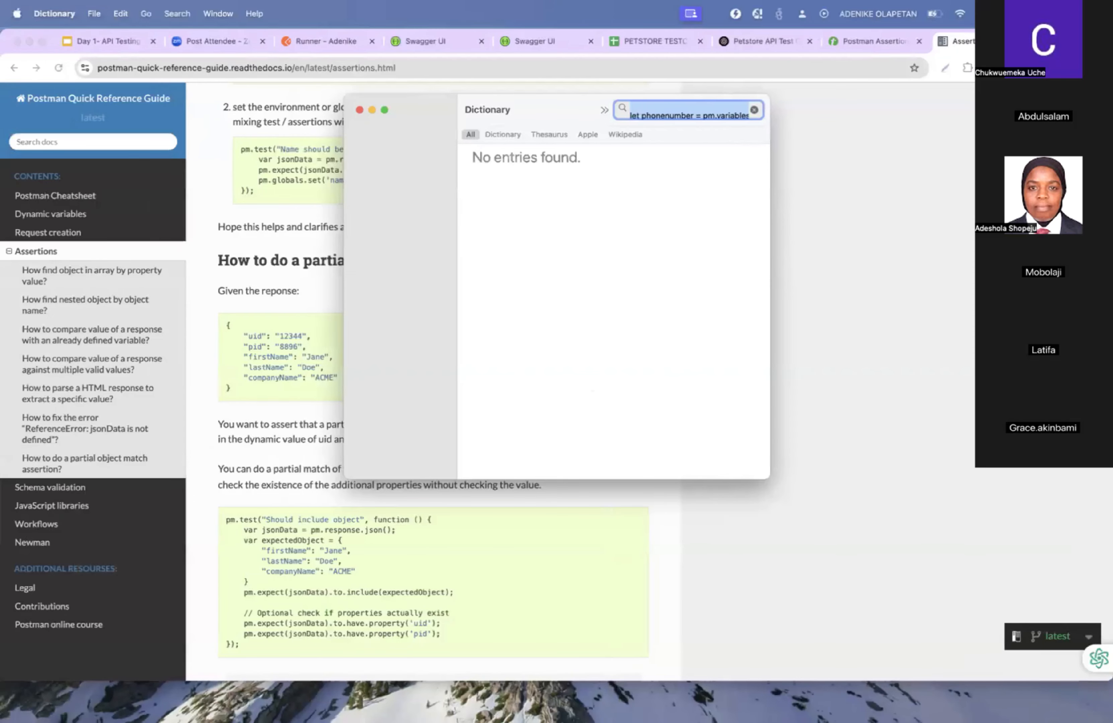
key("super+Tab")
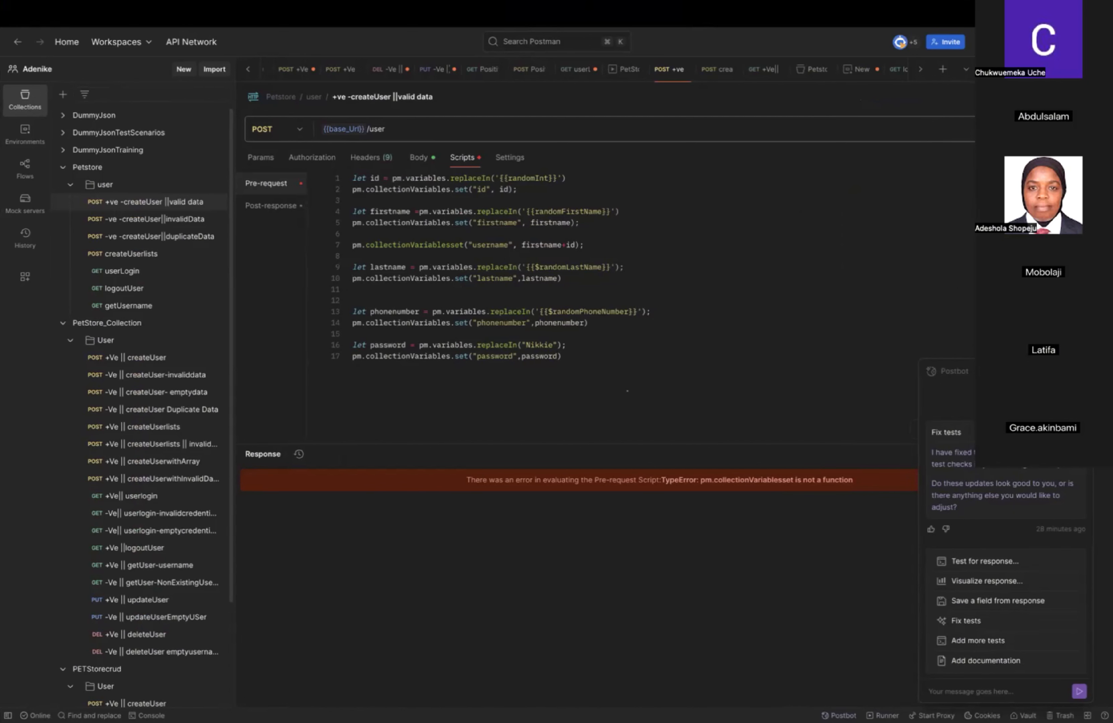
type(";")
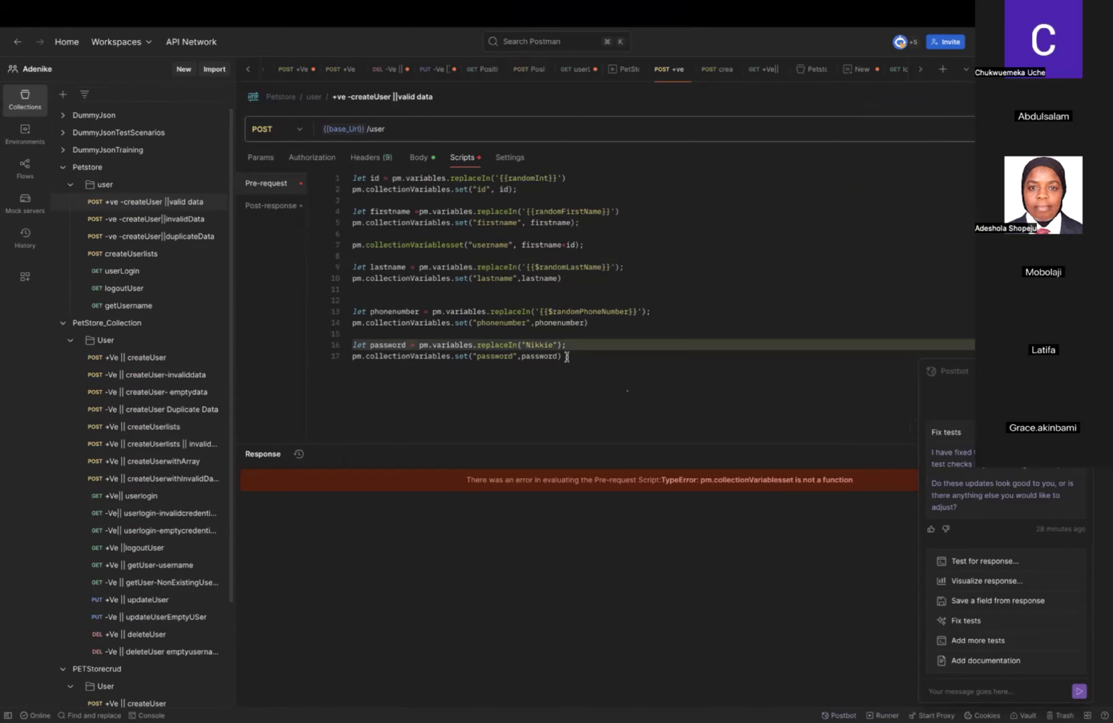
left_click_drag(563, 356, 352, 163)
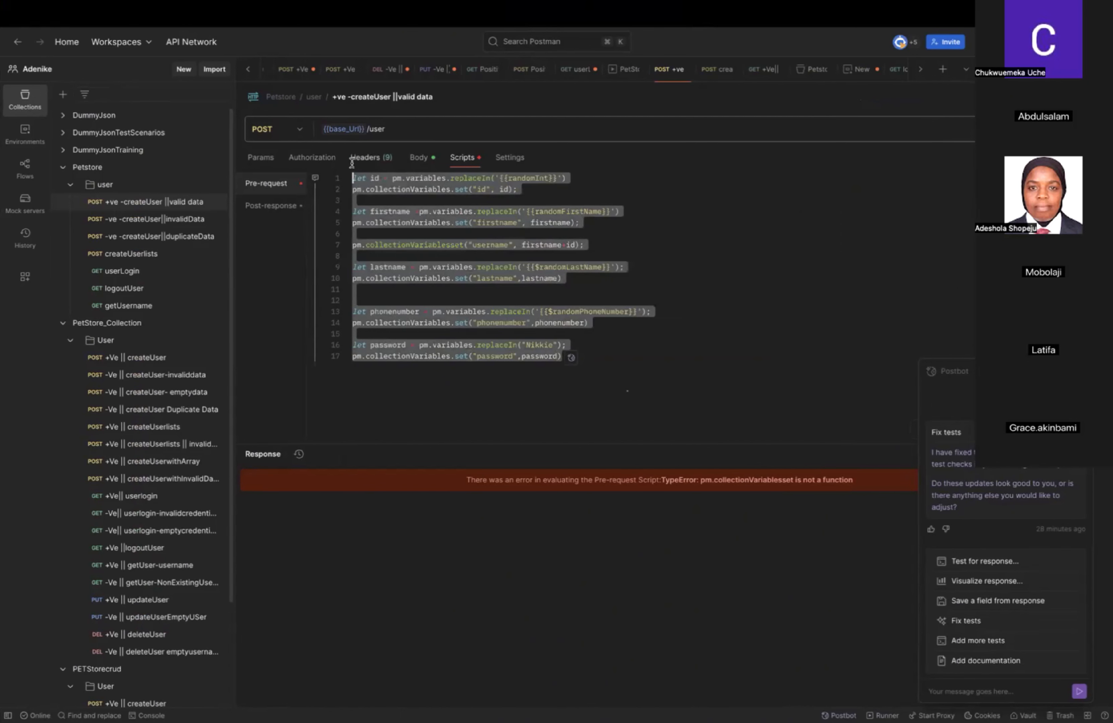
key("super+v")
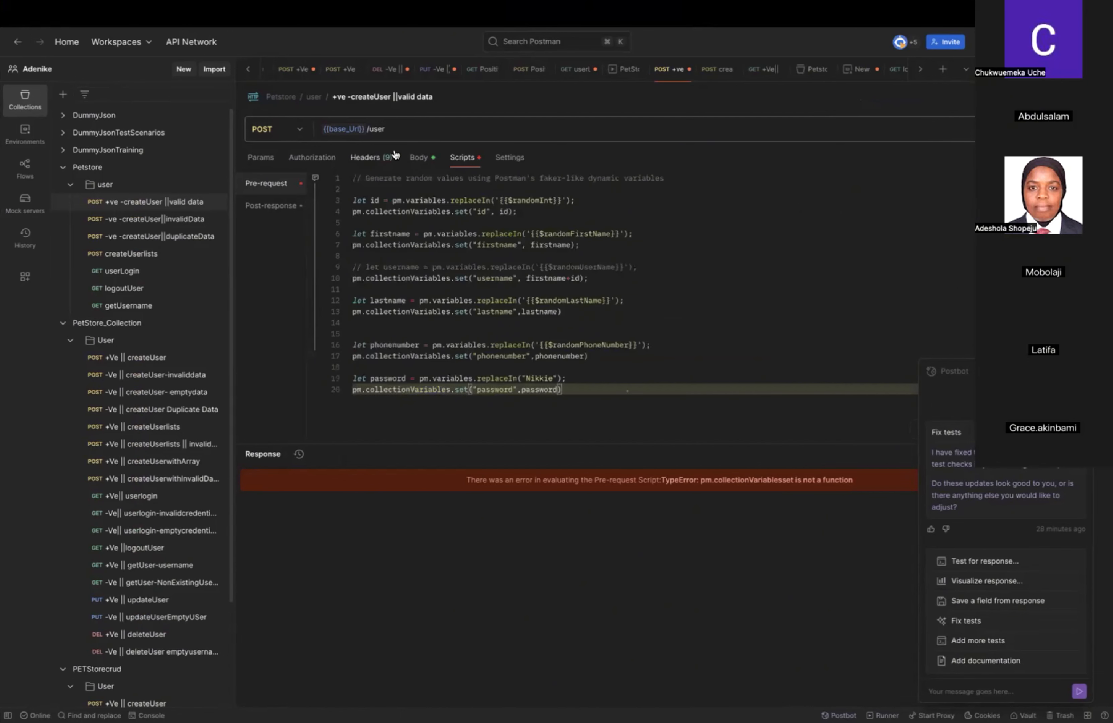
left_click(655, 197)
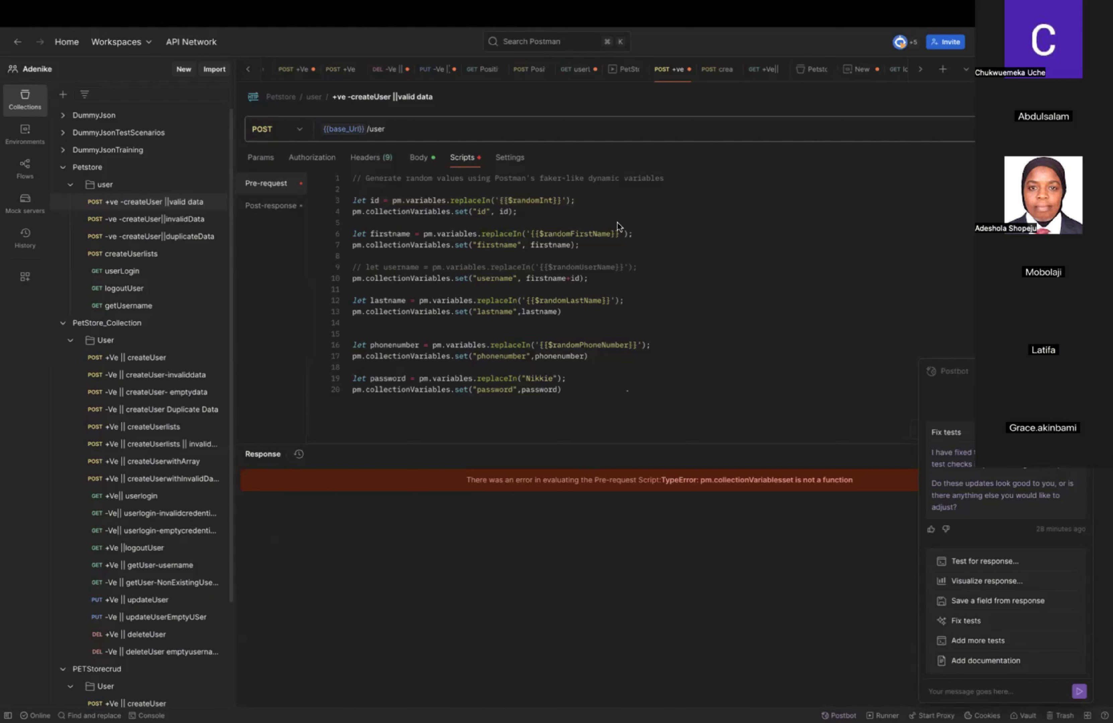
left_click(272, 182)
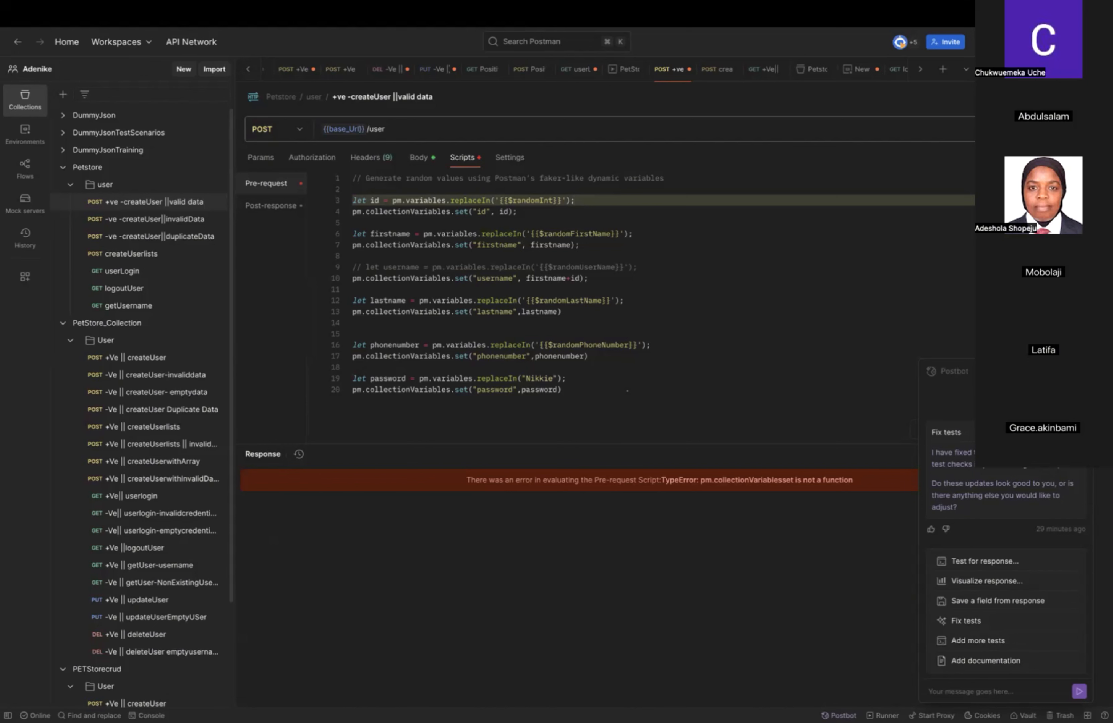
Have Postbot fix the createUser tests twice, checking the pre-request script and the request body in between.
left_click(951, 431)
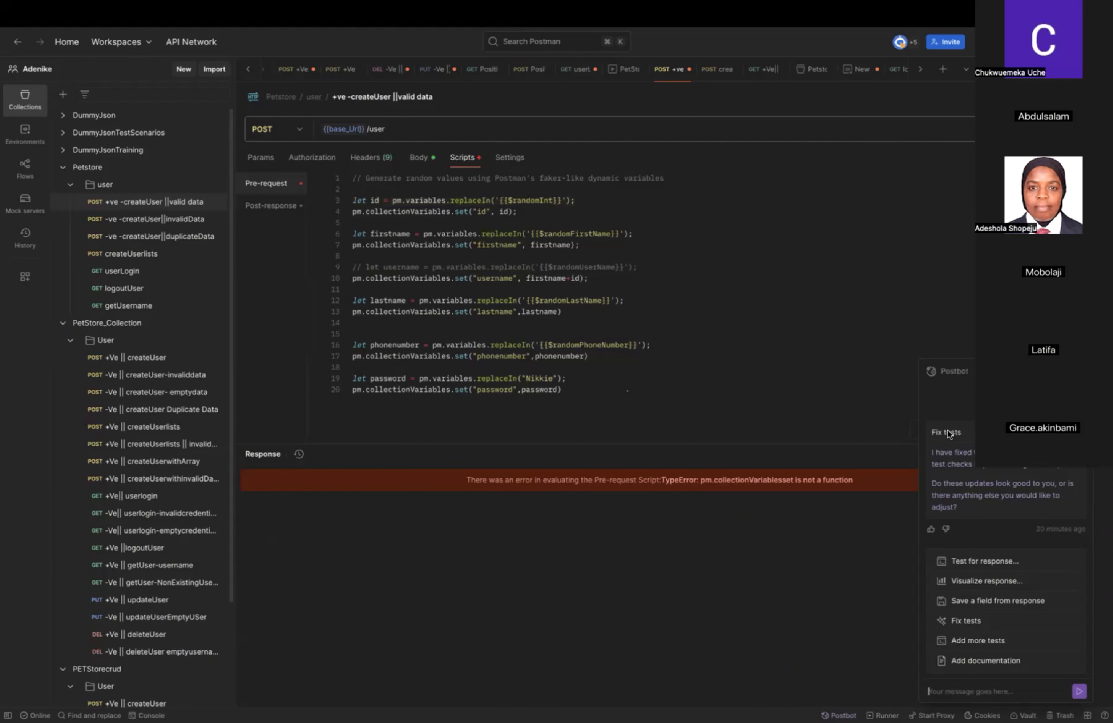
left_click(964, 622)
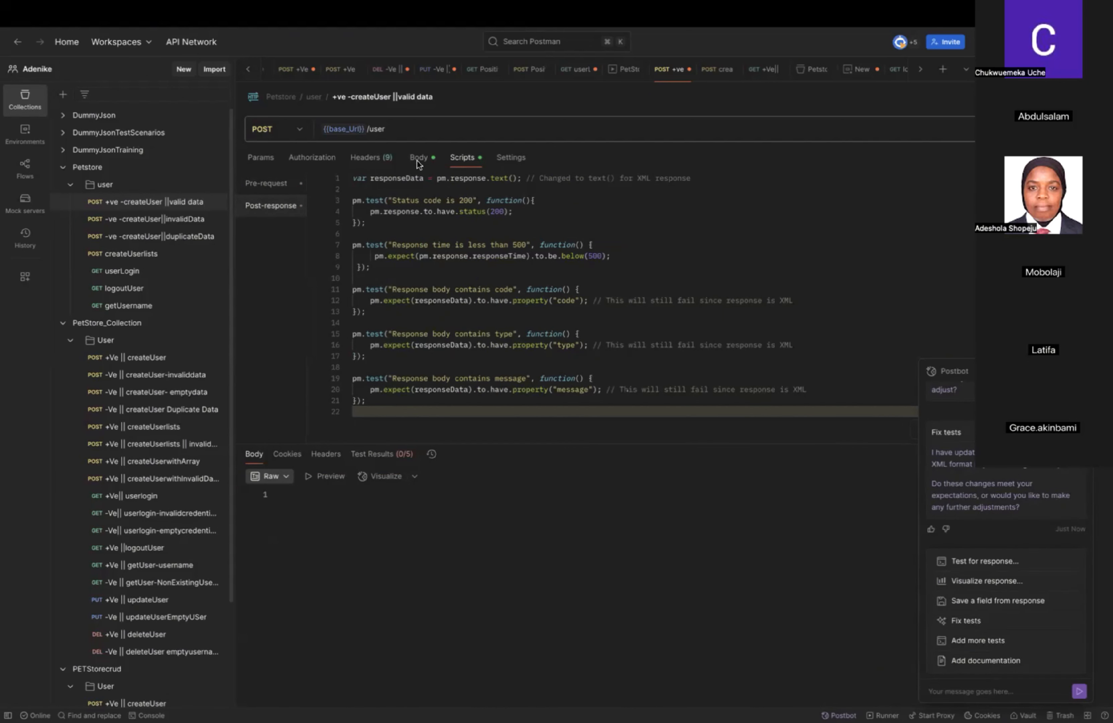
left_click(277, 185)
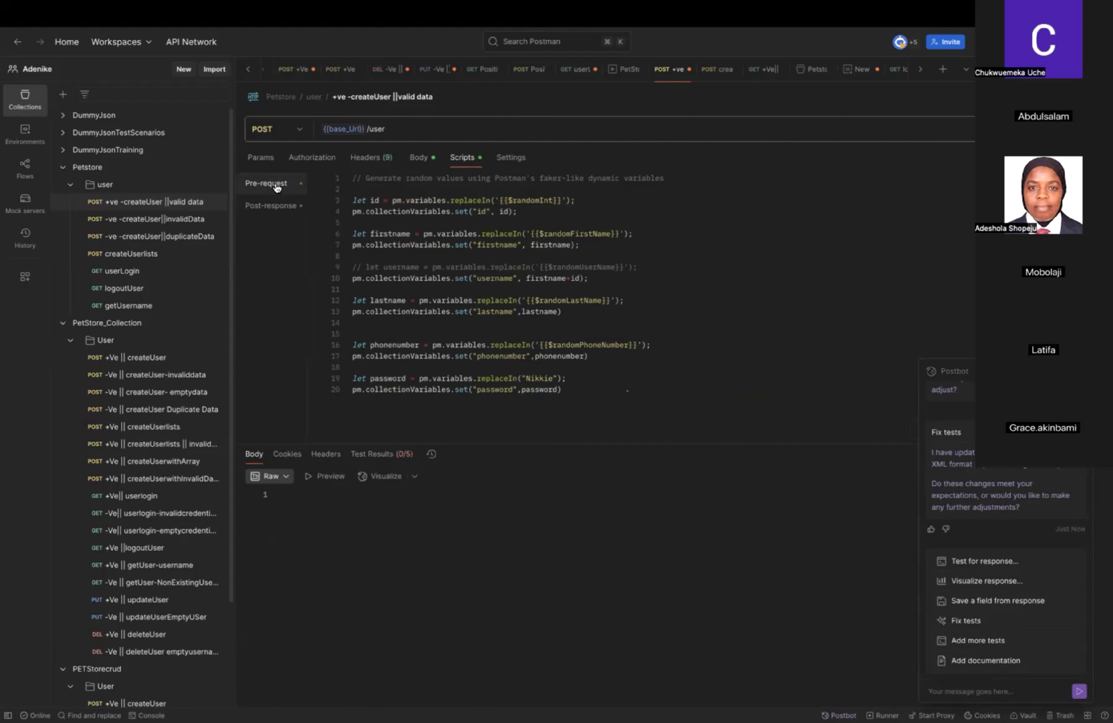
left_click(417, 158)
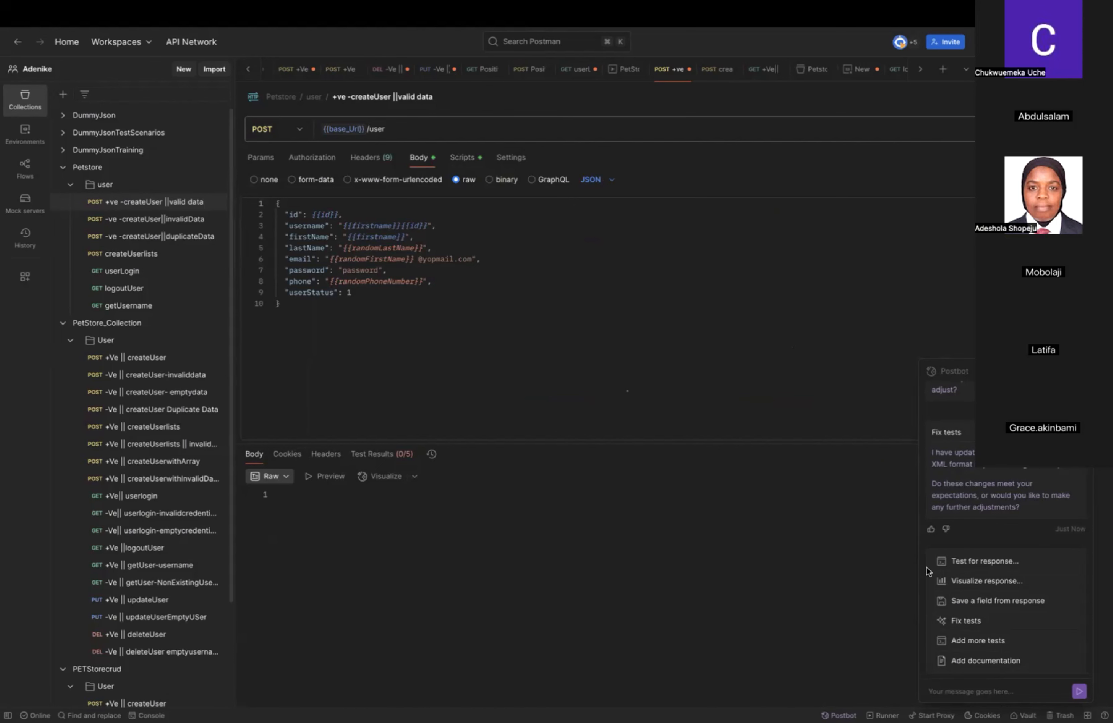
left_click(966, 620)
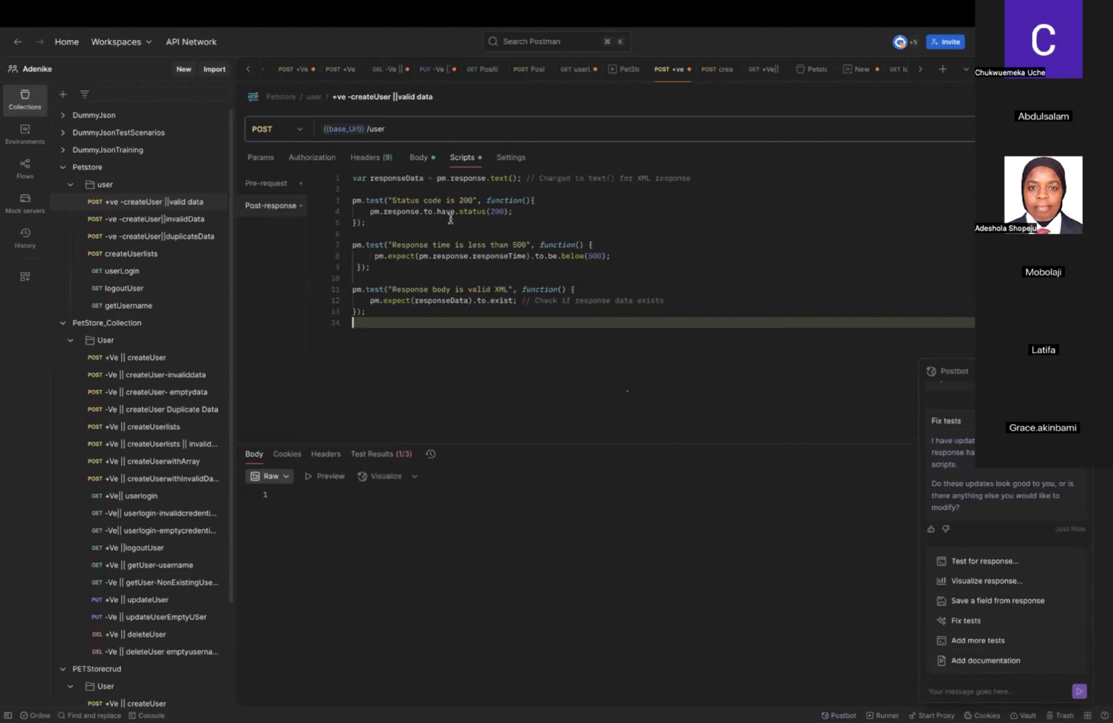
Examine the Postbot-rewritten post-response tests and the pre-request script of the createUser request.
left_click(419, 158)
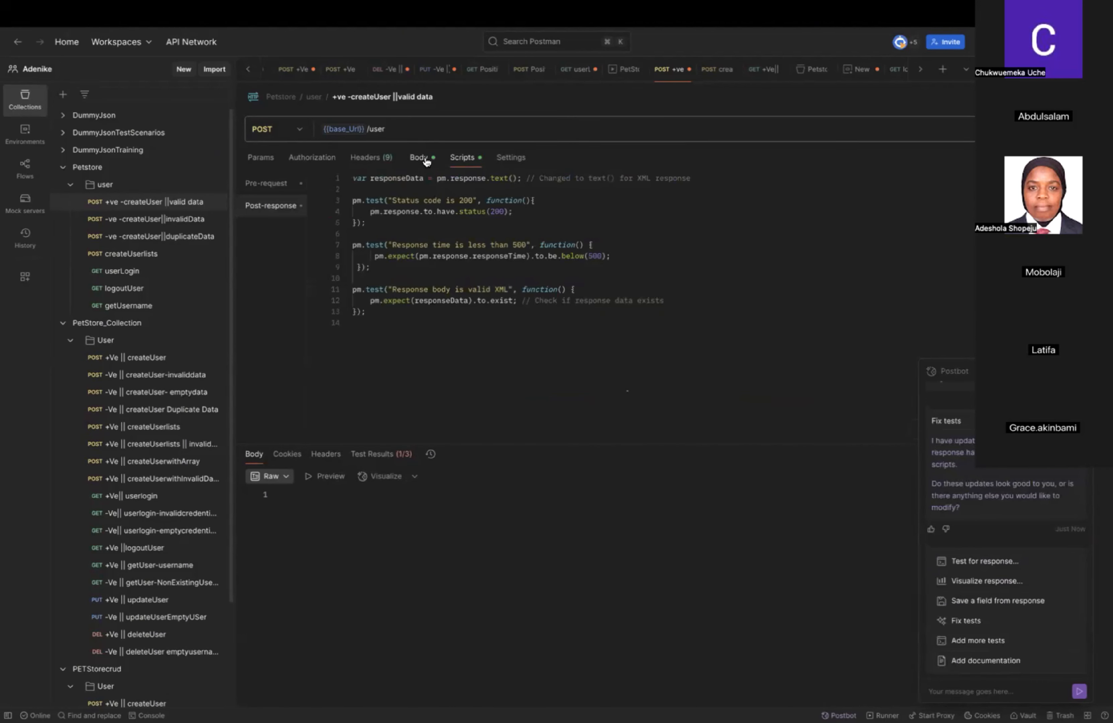
left_click(462, 157)
left_click(509, 288)
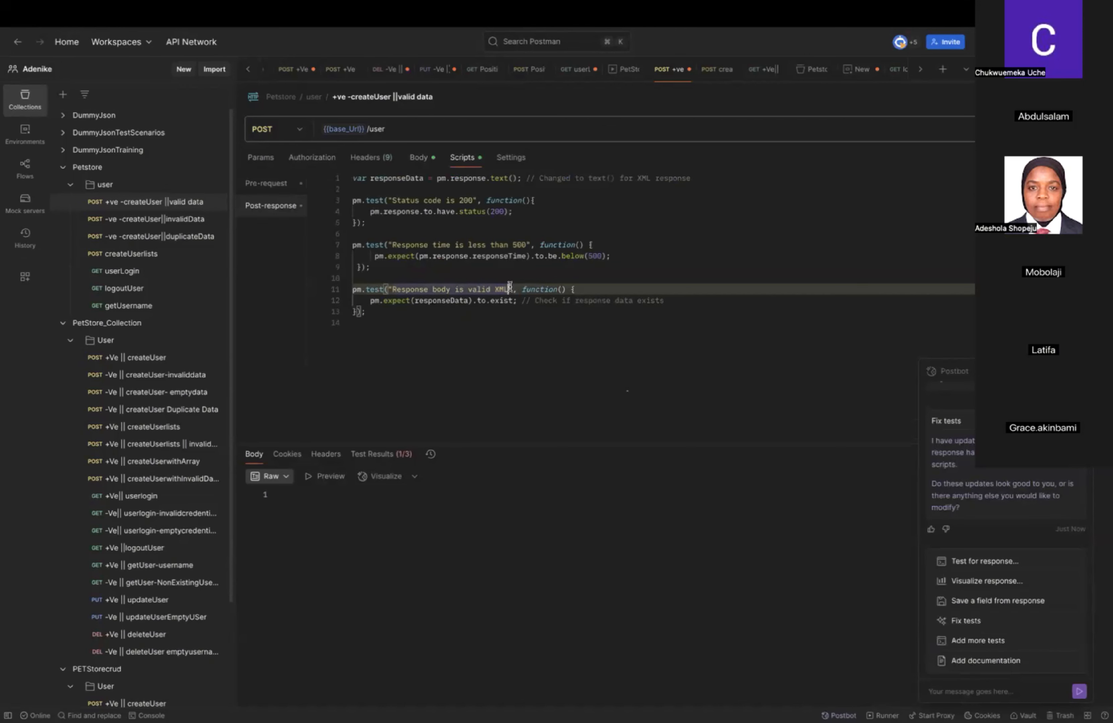
left_click(570, 324)
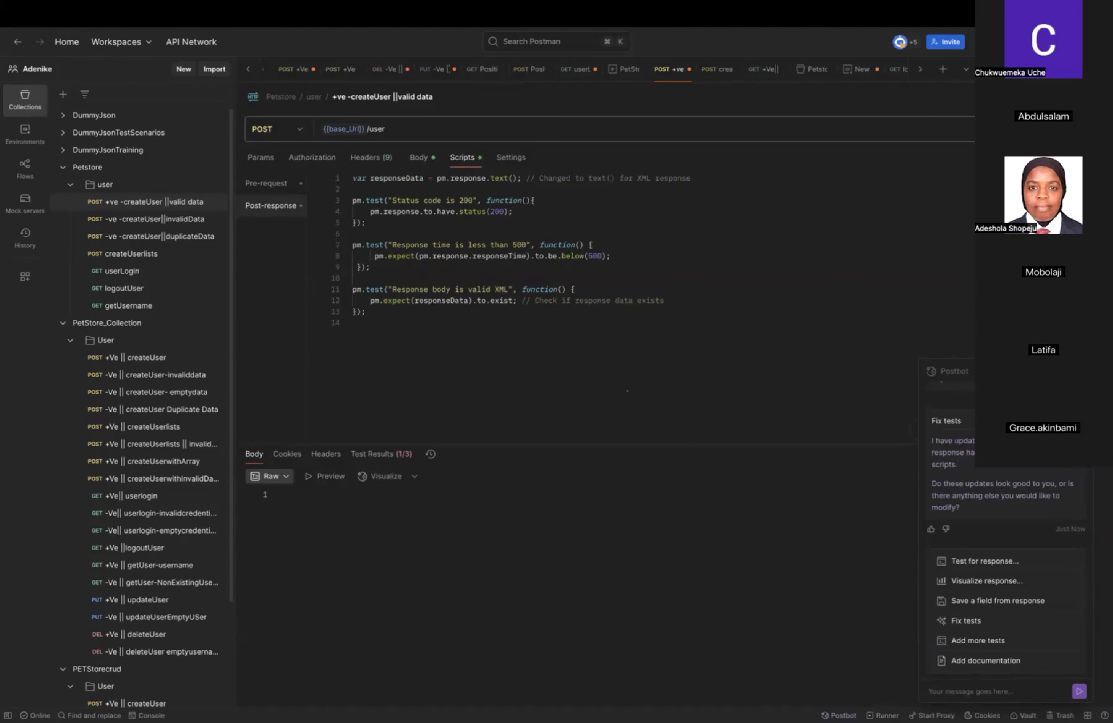
left_click(266, 185)
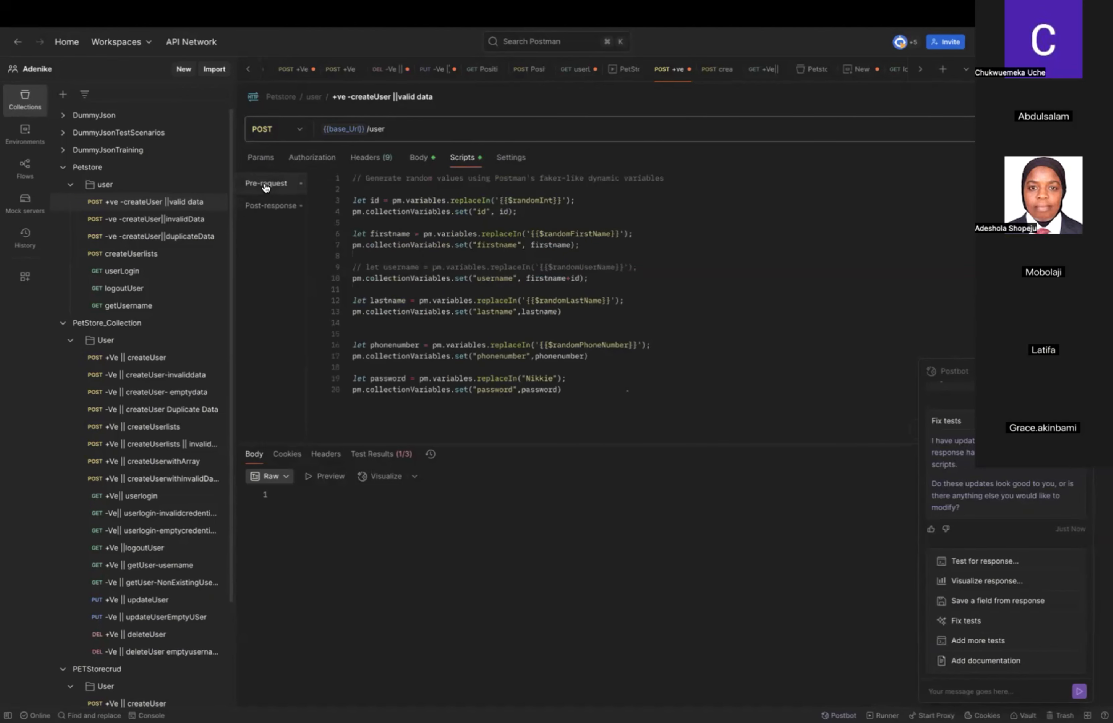
left_click(265, 208)
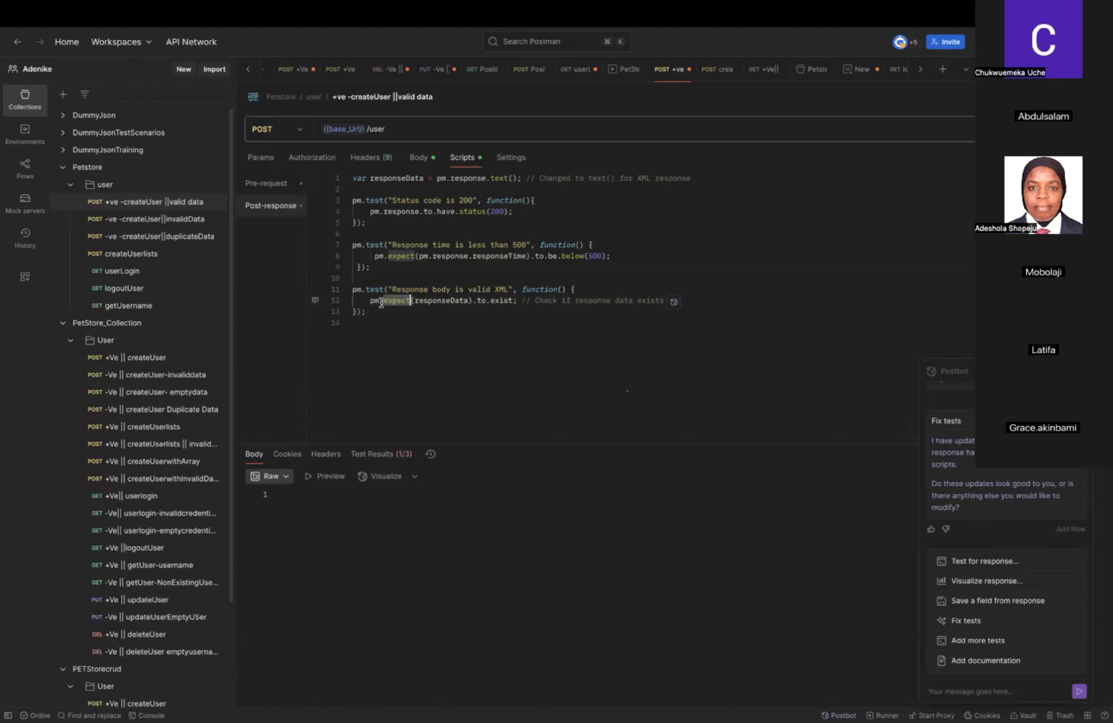
Replace the post-response script with the jsonData version testing status 200, response time below 1000 ms and the "code" key.
key("ctrl+a")
key("BackSpace")
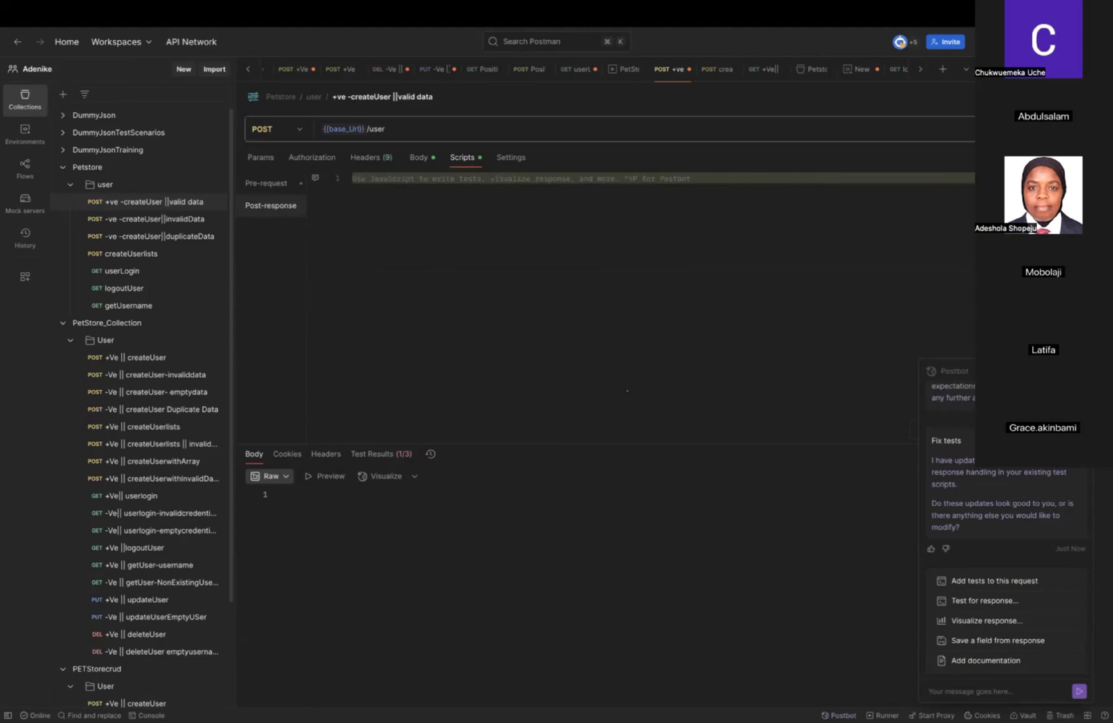
key("ctrl+z")
left_click(663, 276)
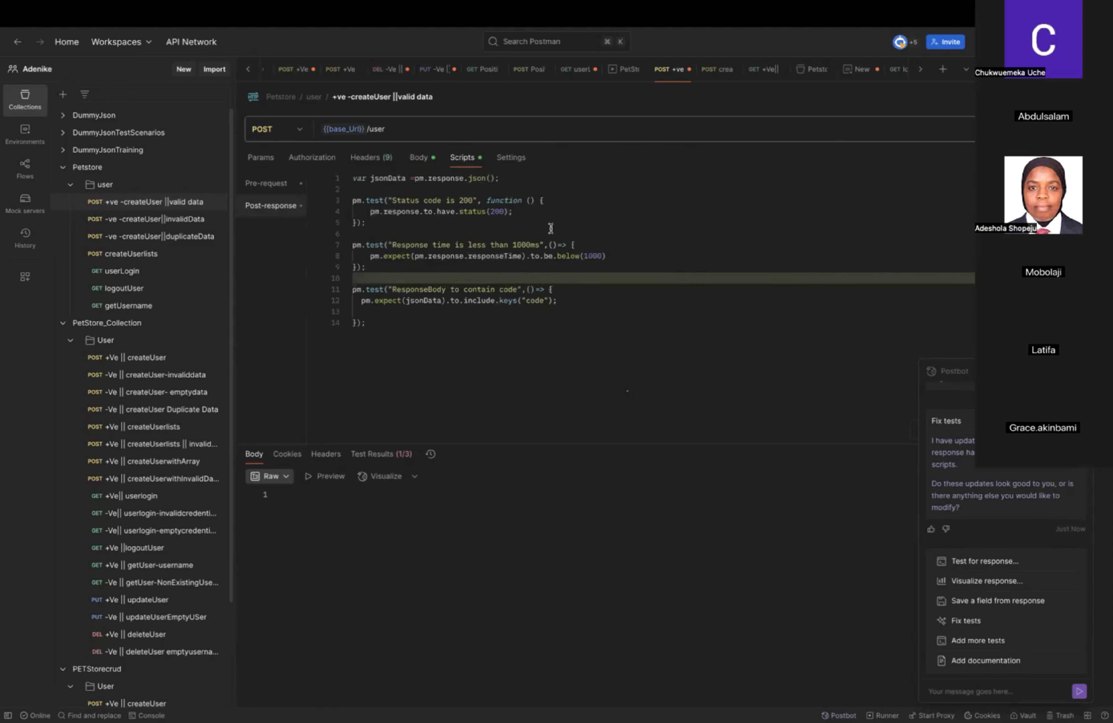
Save and send the valid-data createUser request, and bring up its JSON body.
left_click(273, 183)
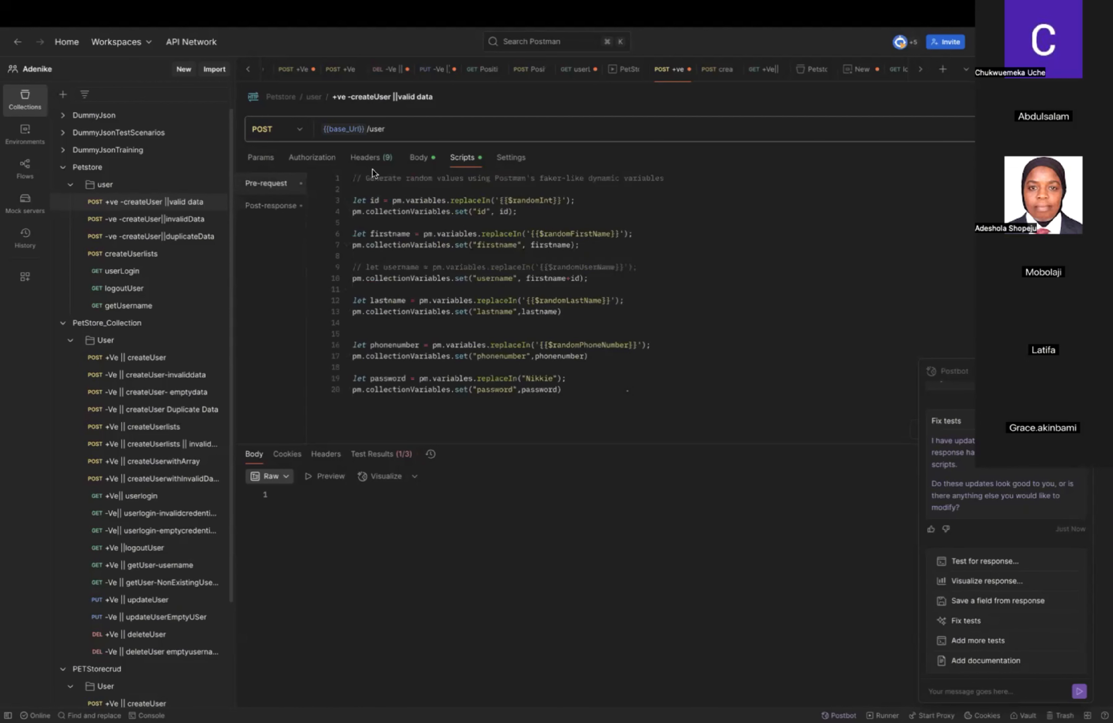
key("super+s")
key("super+Return")
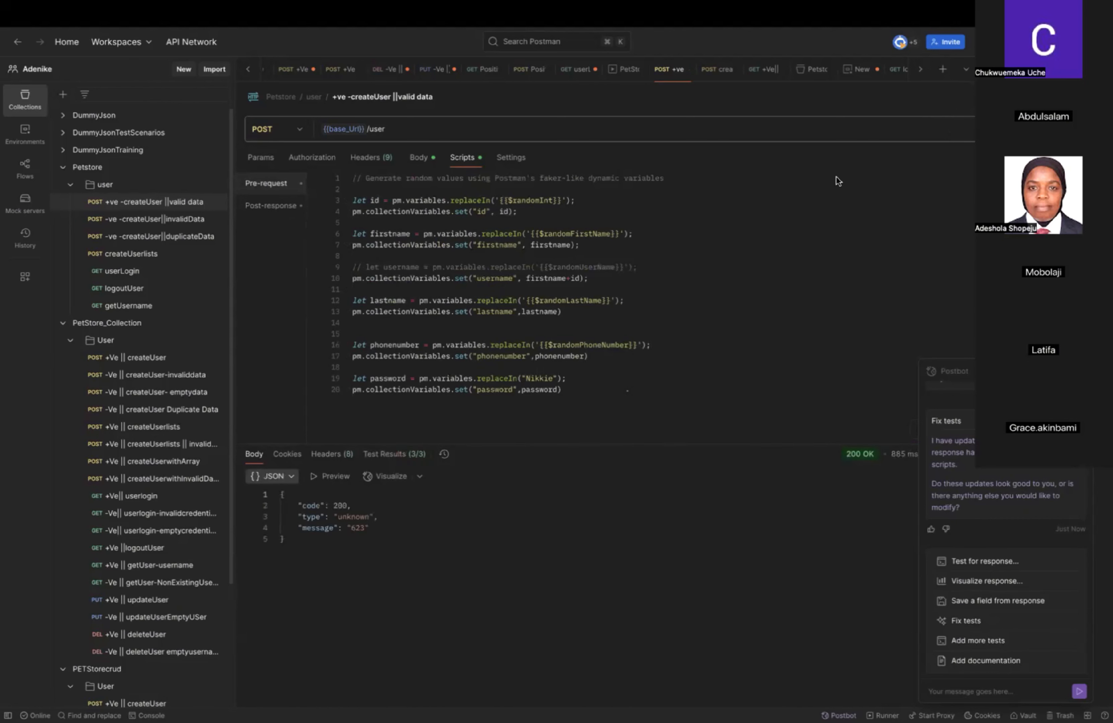
left_click(419, 159)
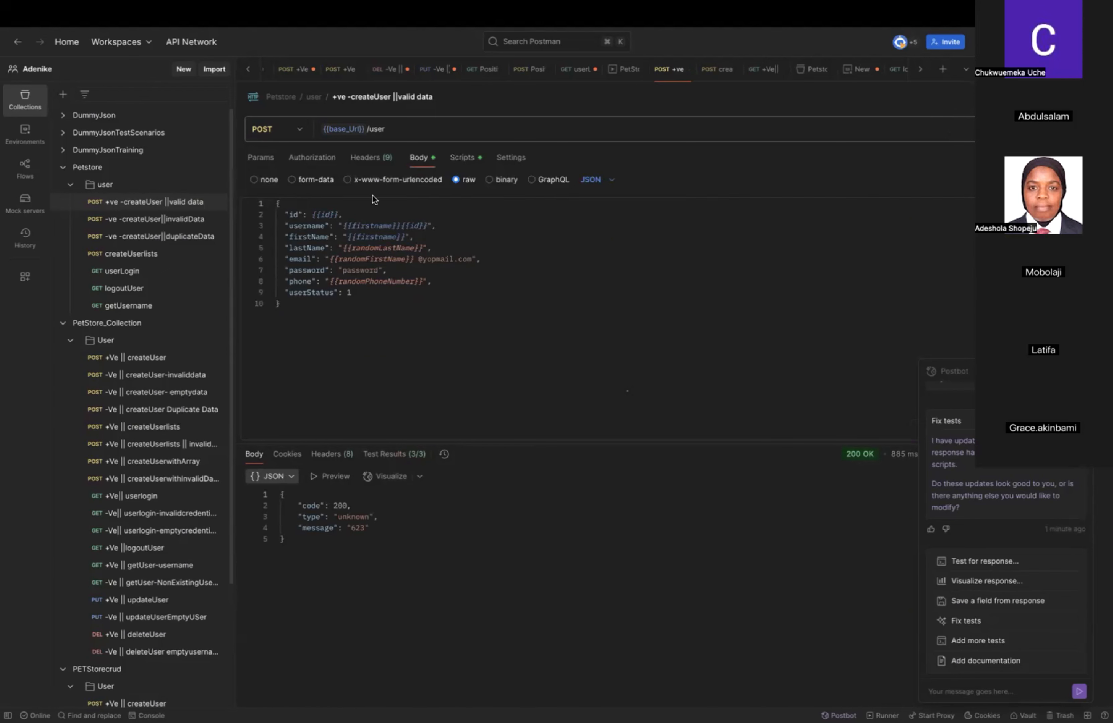
Open the Petstore collection's variables and examine the current values generated by the pre-request script.
left_click(87, 167)
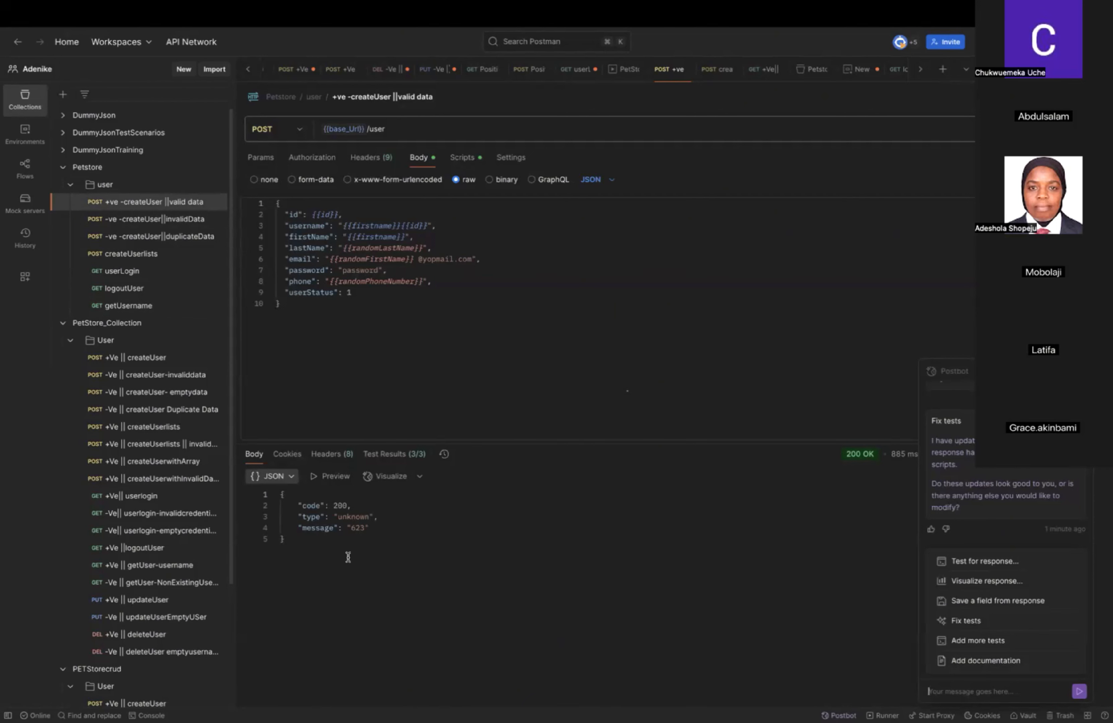
left_click(158, 175)
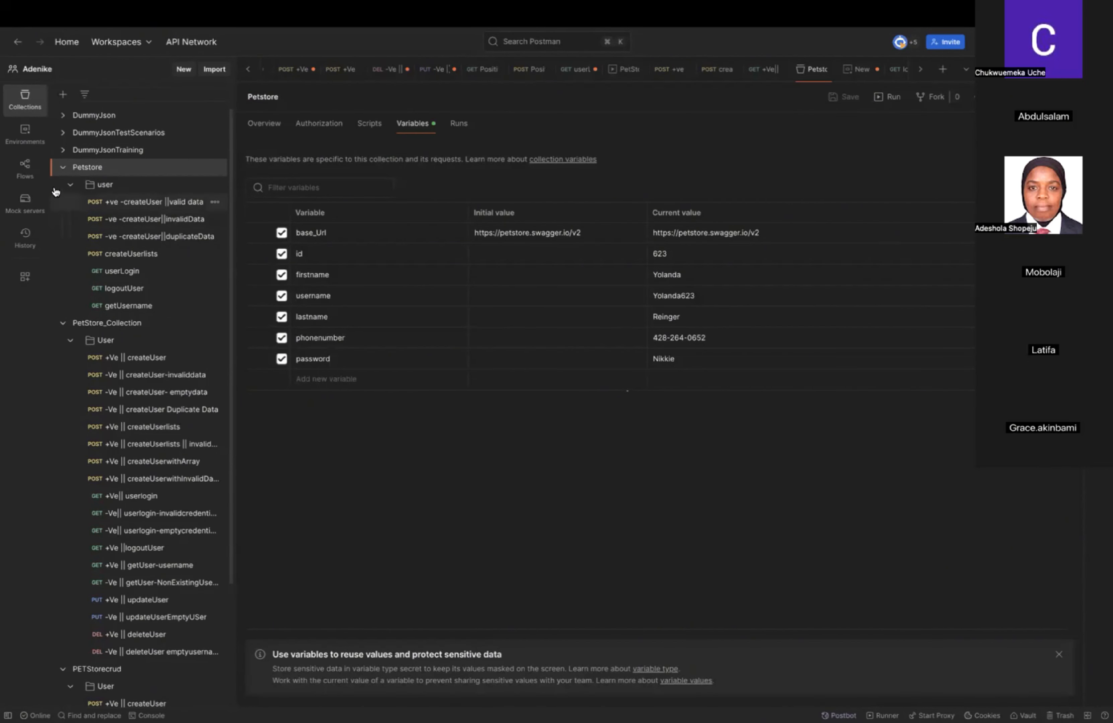
left_click(63, 168)
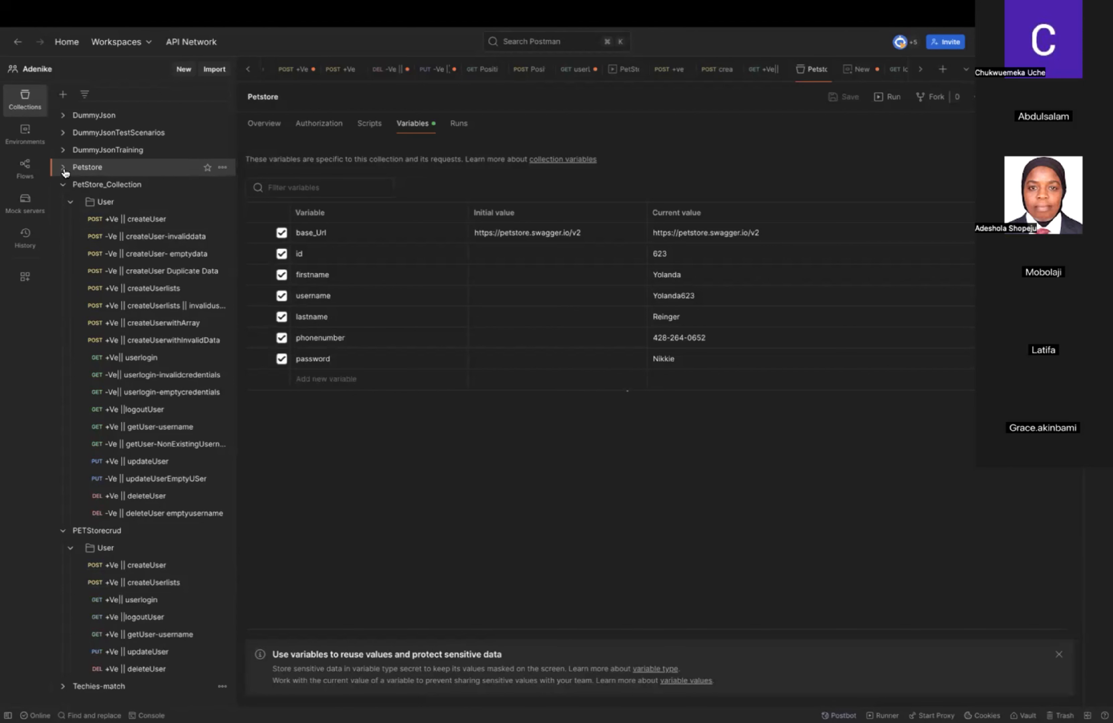
left_click(64, 170)
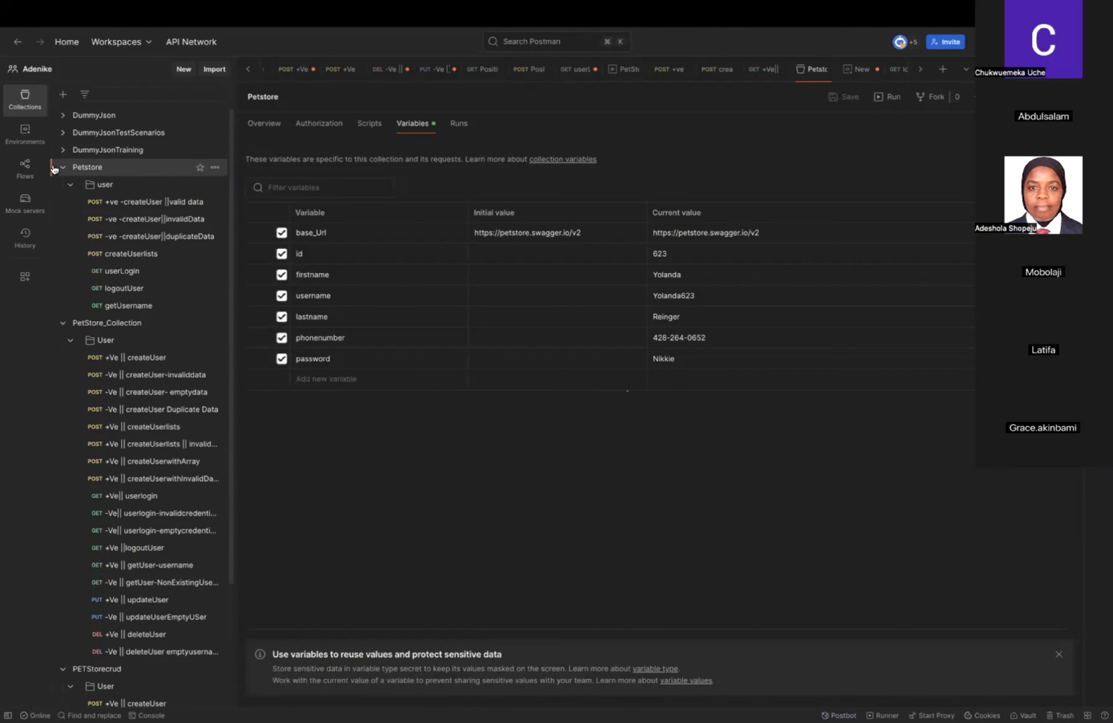
left_click(63, 169)
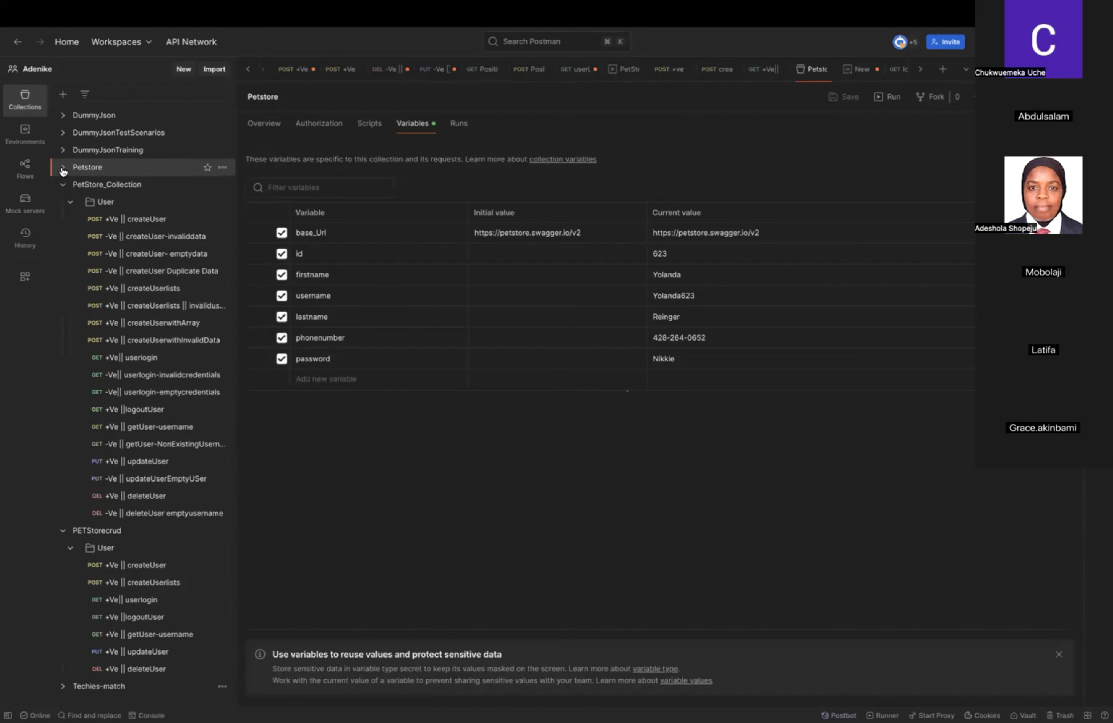
left_click(63, 170)
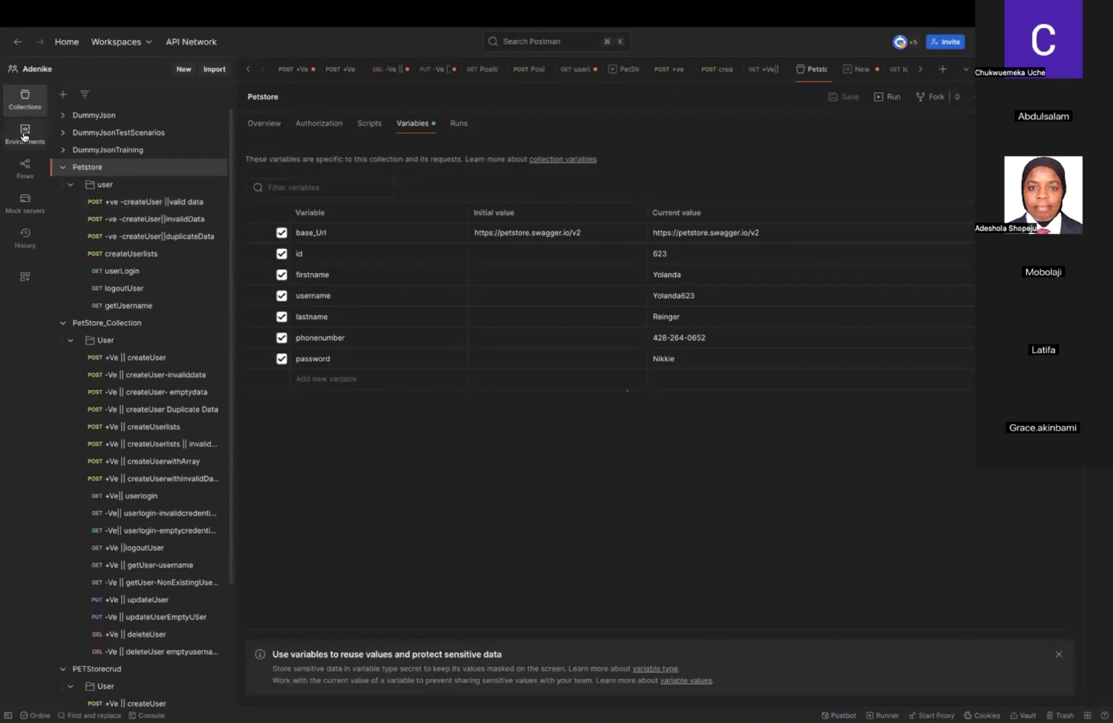
Open the first New Environment in the environments list and dismiss the notice about reusing variables.
left_click(26, 100)
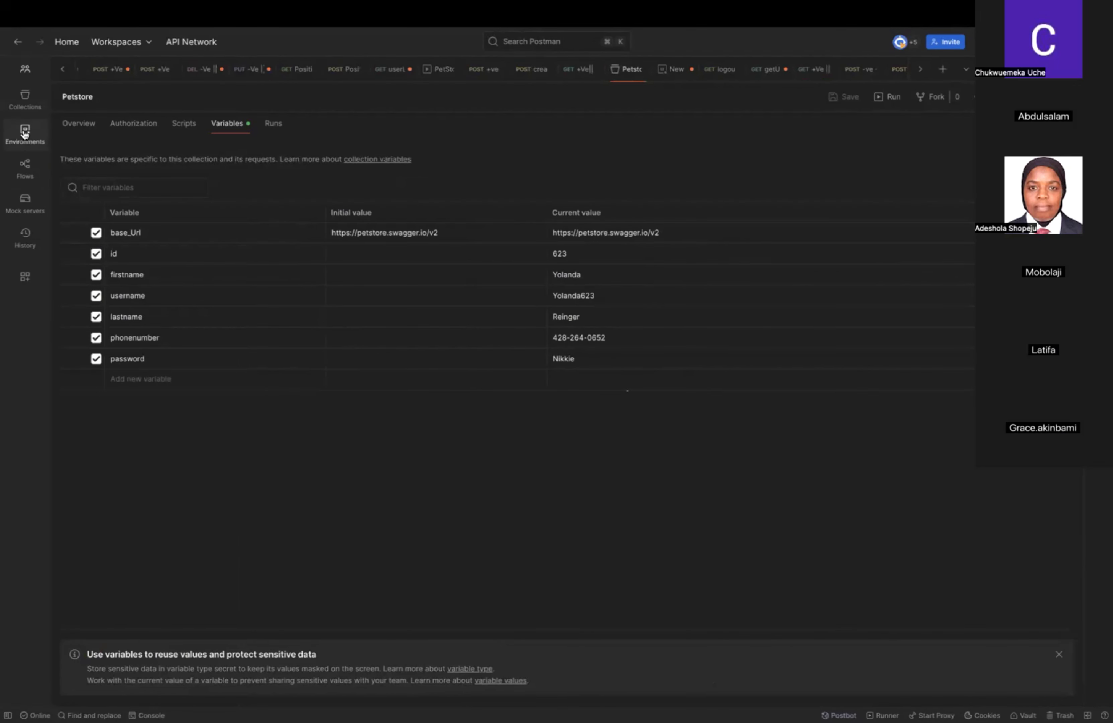
left_click(25, 134)
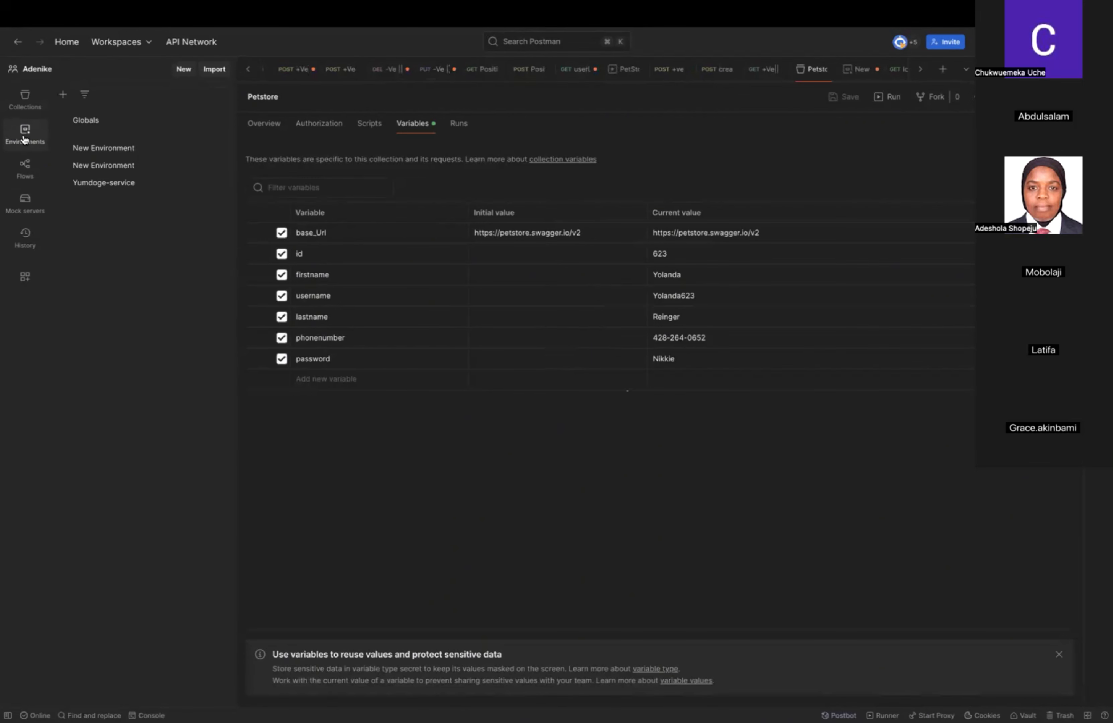
left_click(24, 136)
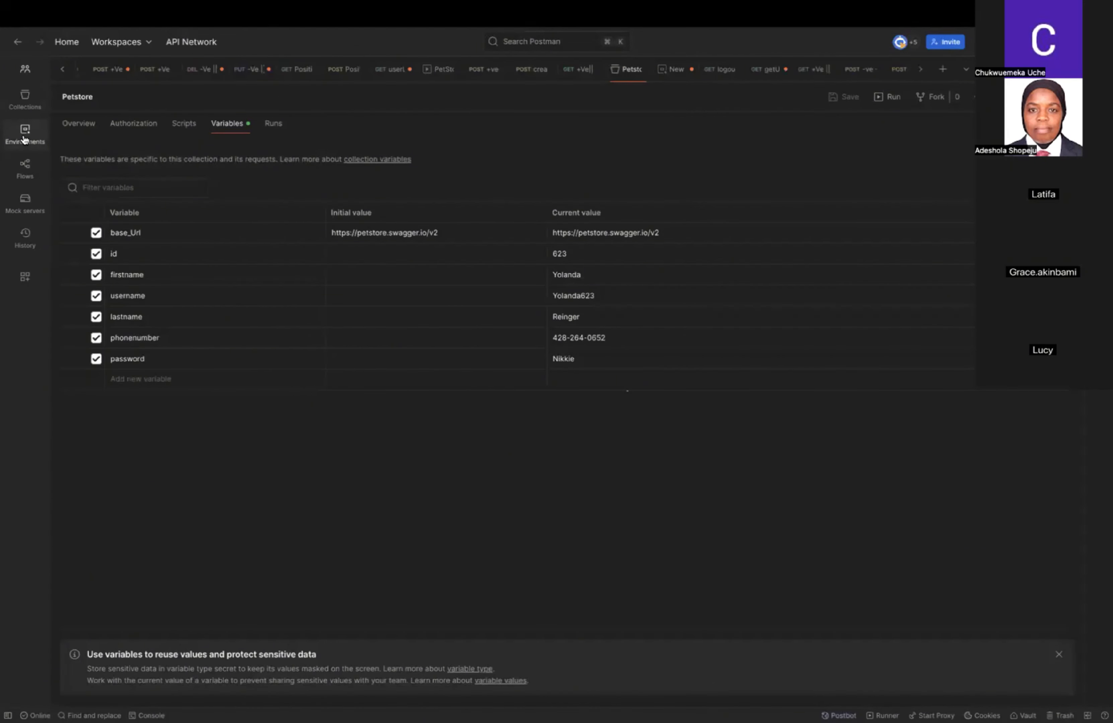
left_click(25, 136)
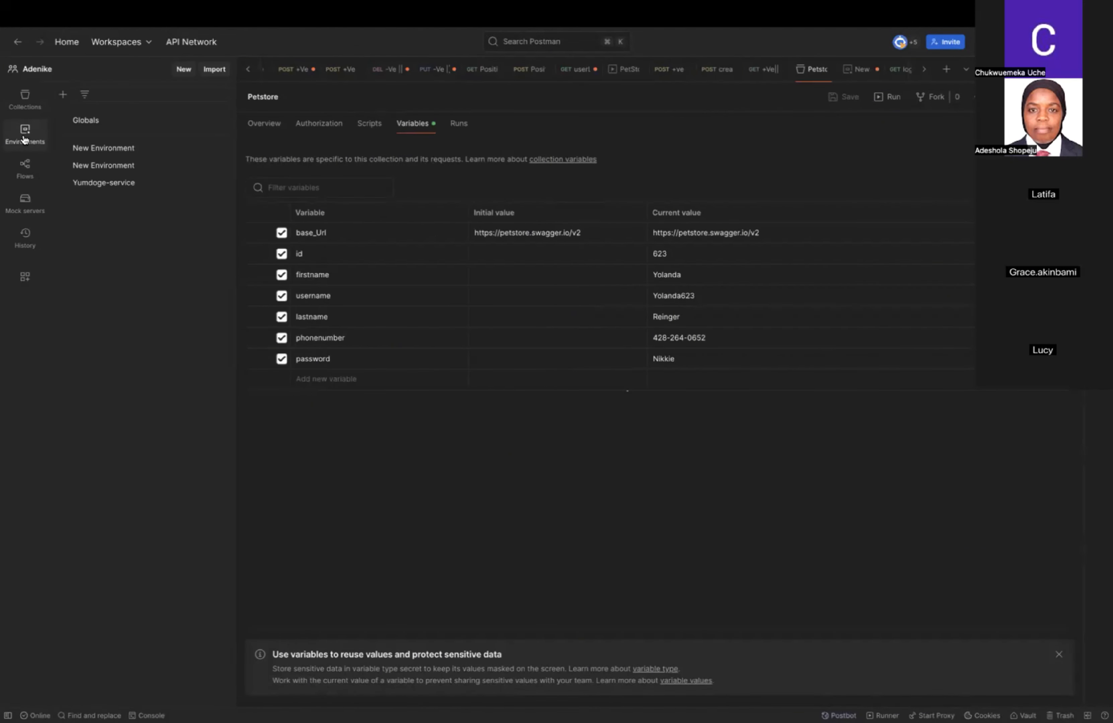
left_click(95, 150)
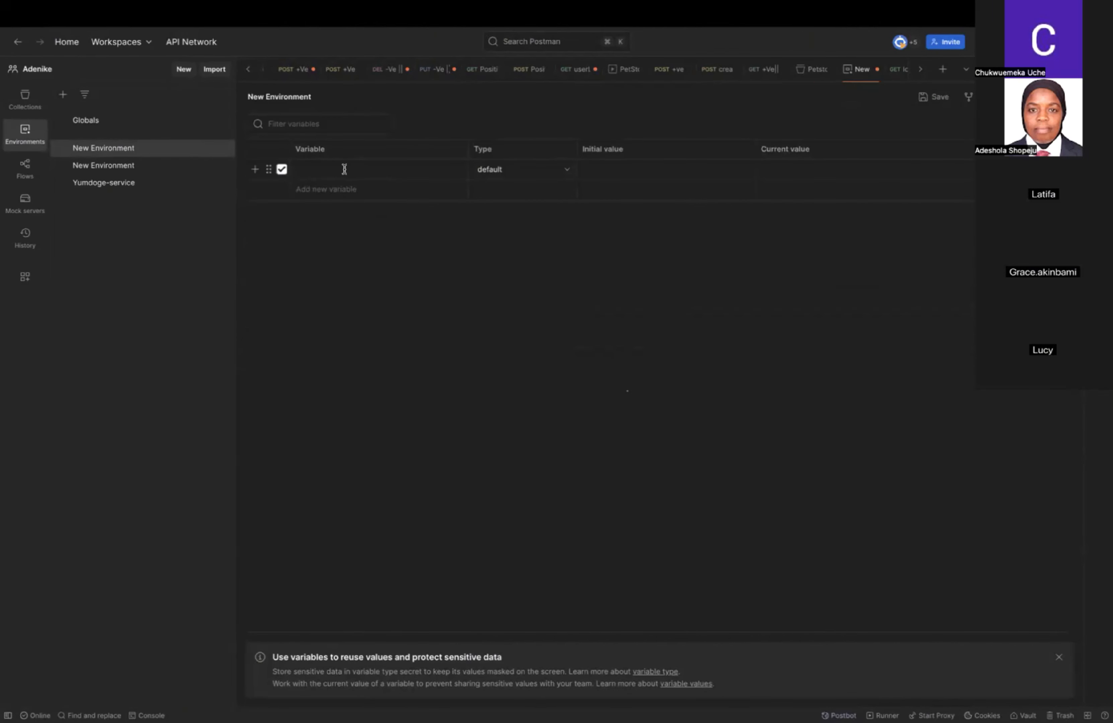
left_click(320, 168)
type("b")
key("BackSpace")
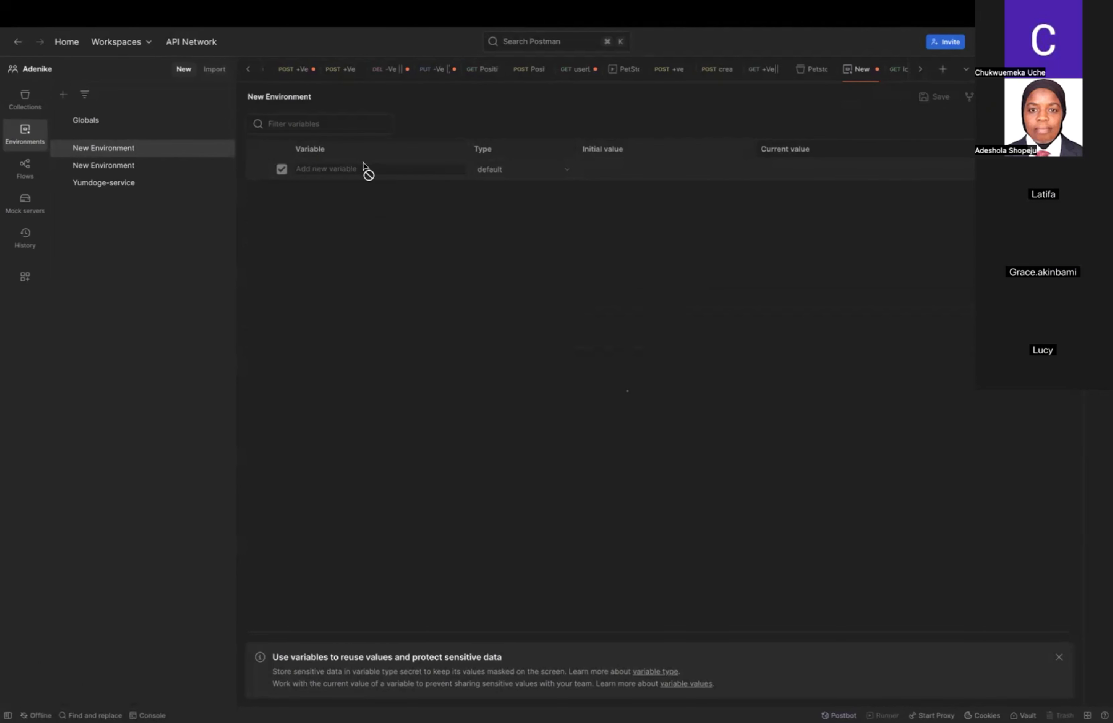
left_click(1059, 657)
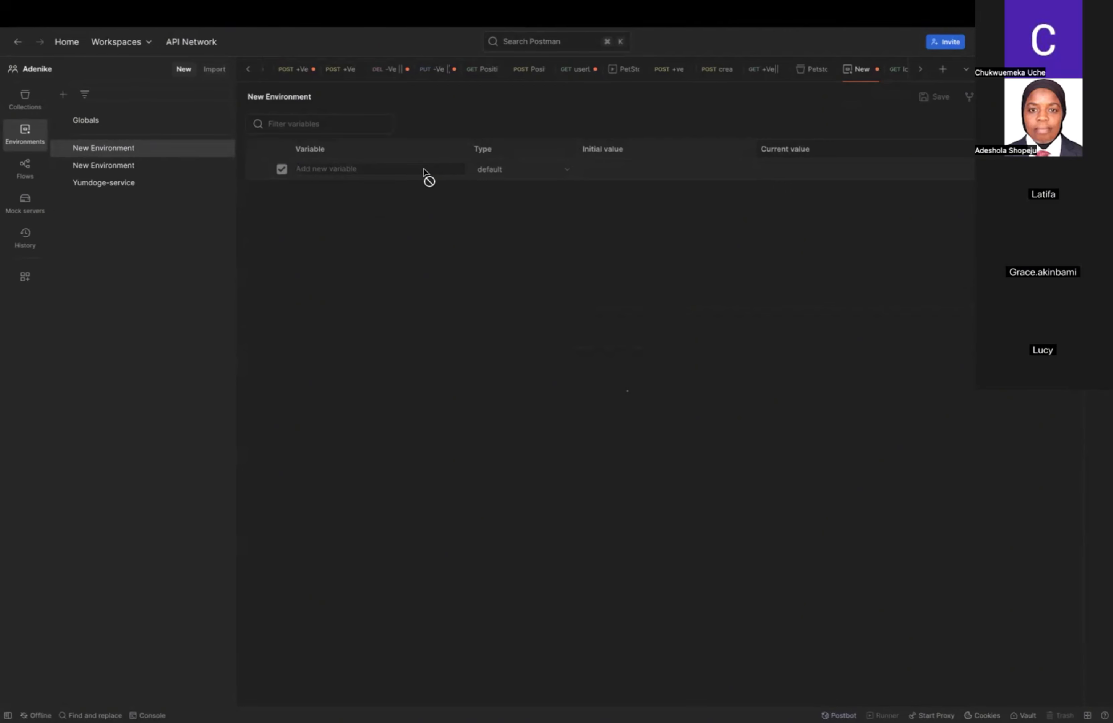
Add a variable named BASEURL of the default type to the open environment.
left_click(19, 100)
left_click(22, 142)
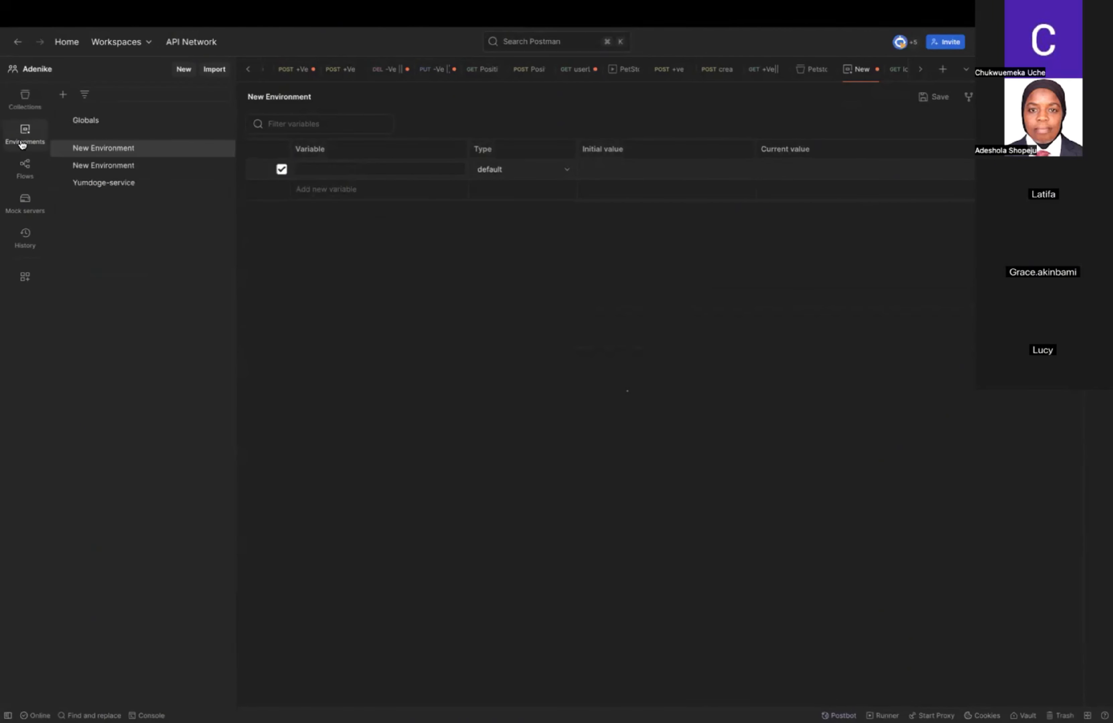
left_click(26, 133)
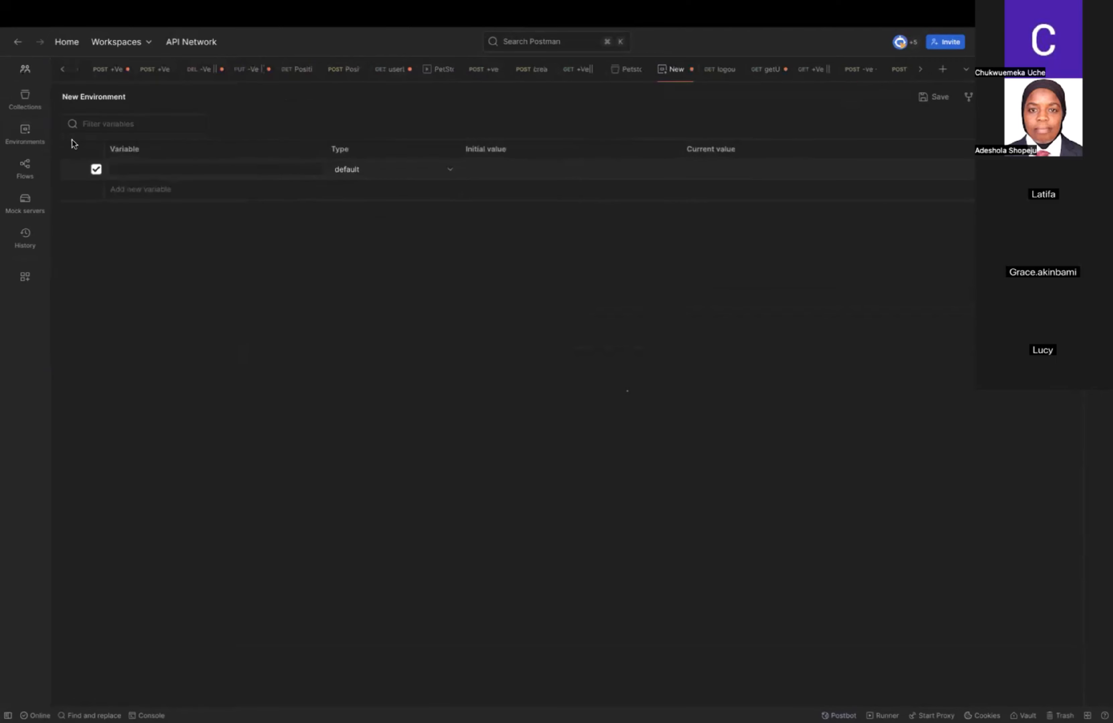
left_click(161, 189)
left_click(161, 169)
type("BASEURL")
left_click(484, 170)
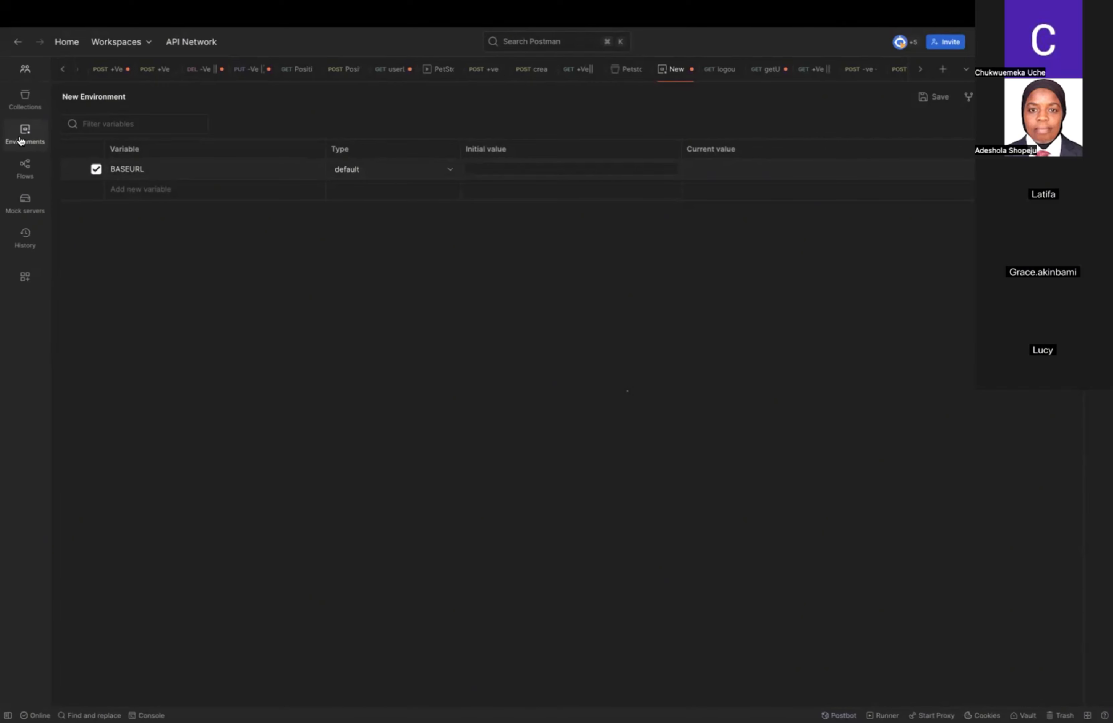
left_click(479, 170)
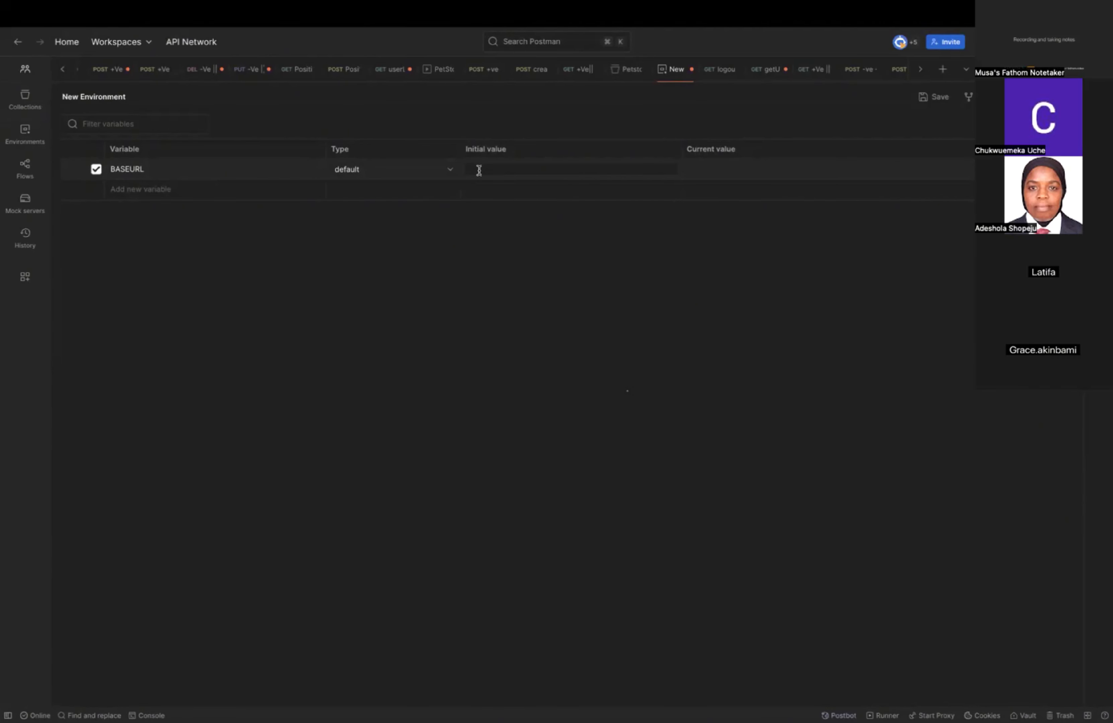
left_click(22, 107)
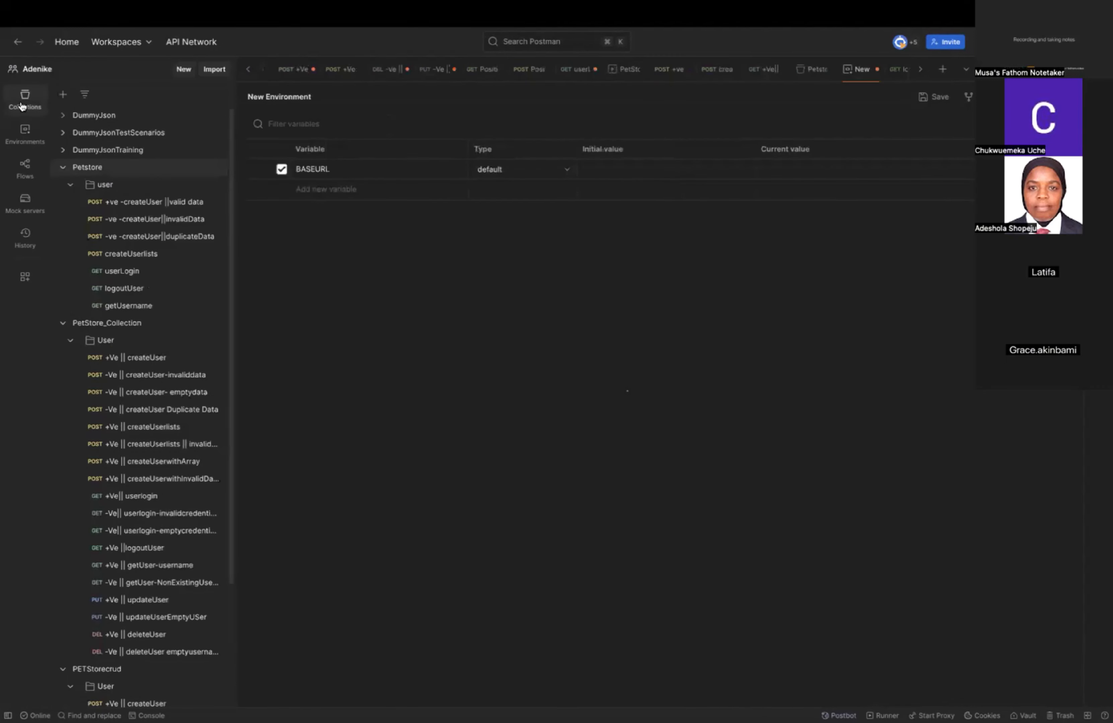
left_click(224, 202)
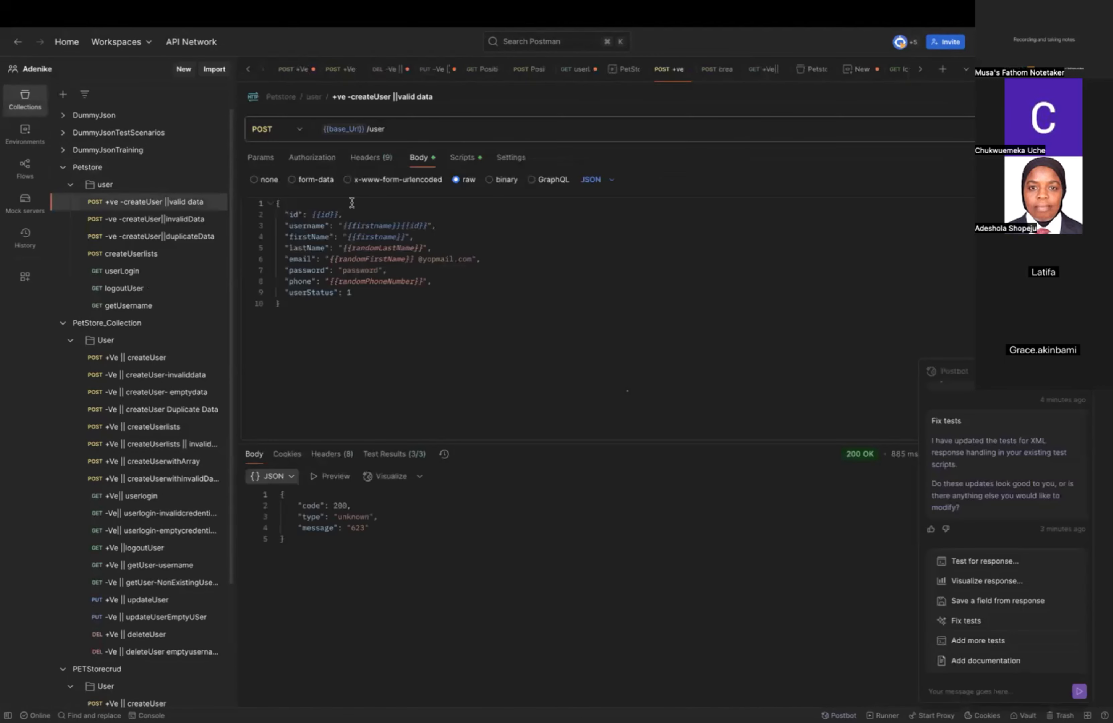
left_click(352, 128)
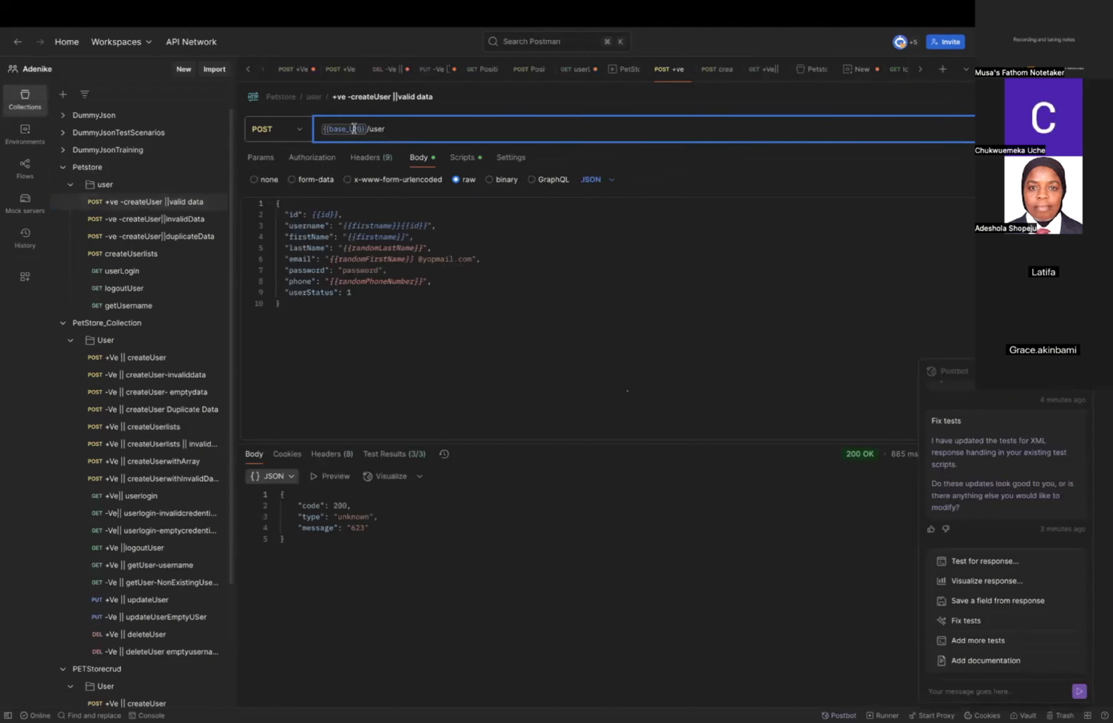
double_click(350, 126)
left_click(92, 169)
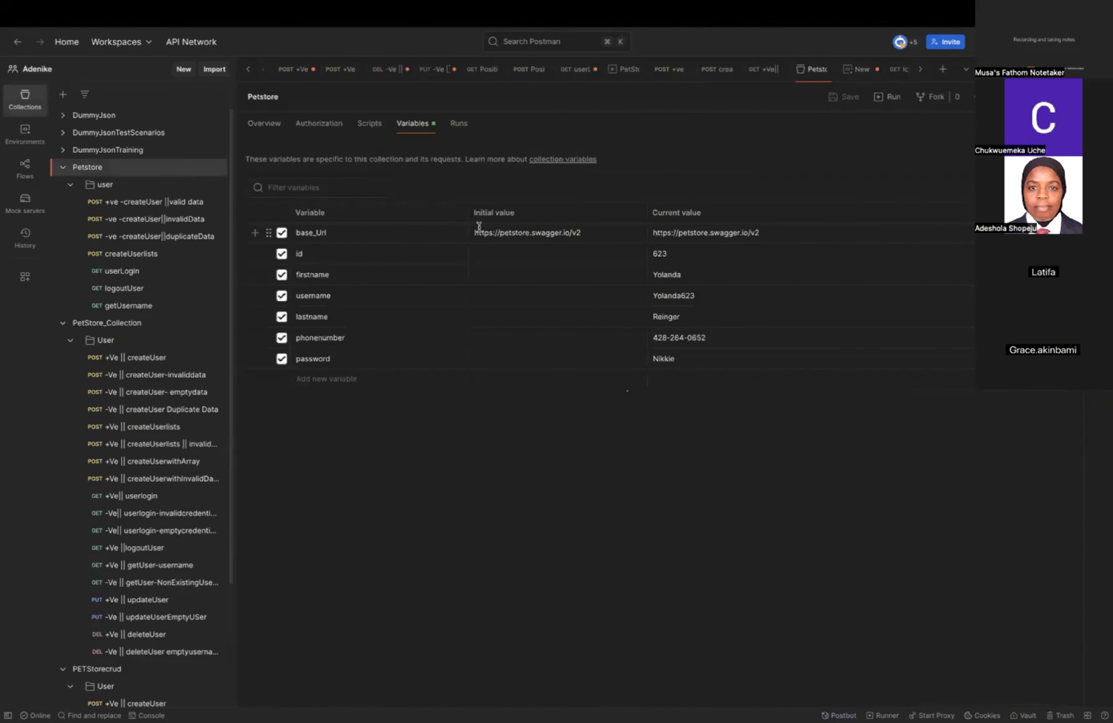
triple_click(494, 232)
key("super+c")
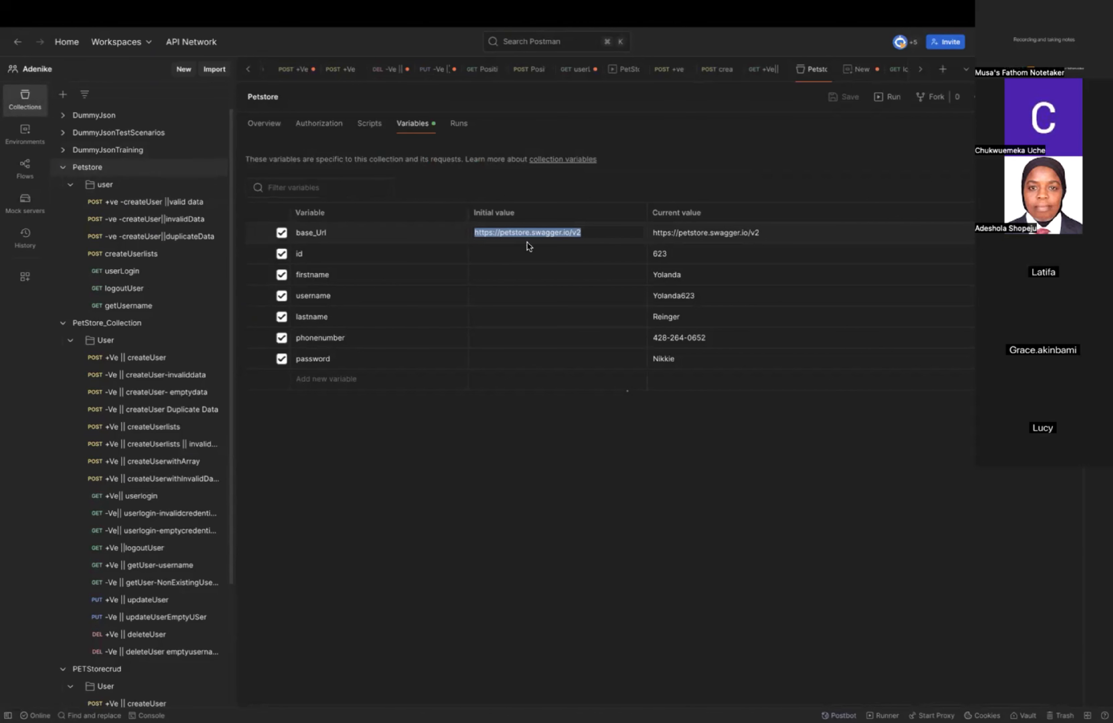
left_click(10, 143)
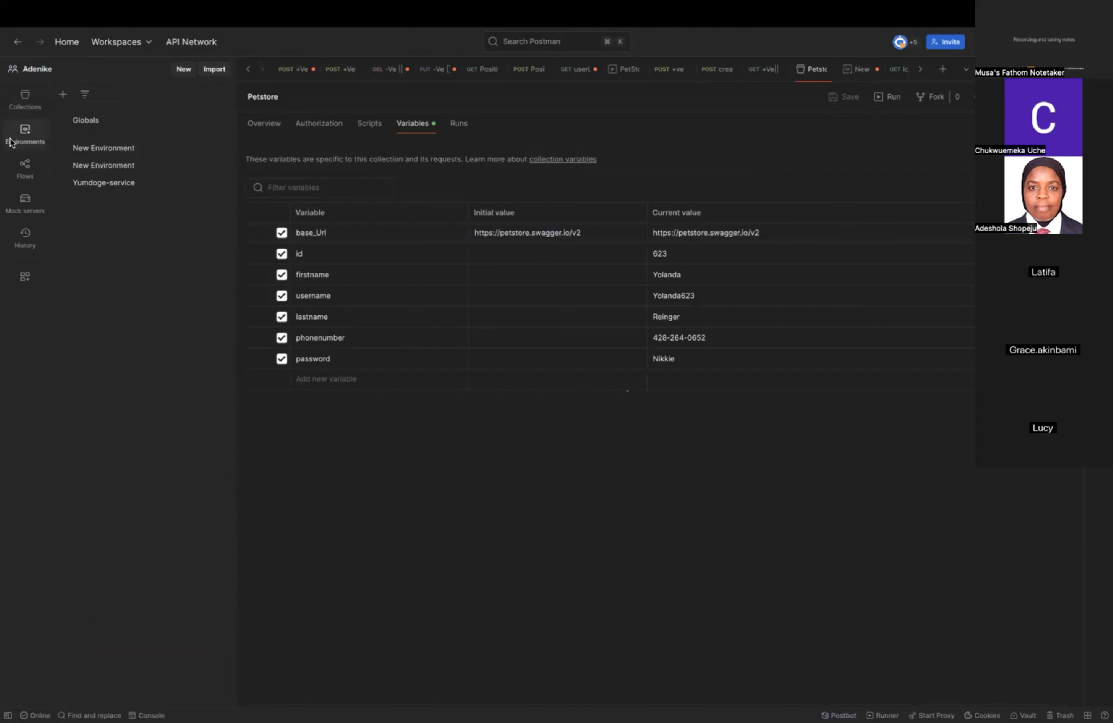
left_click(104, 152)
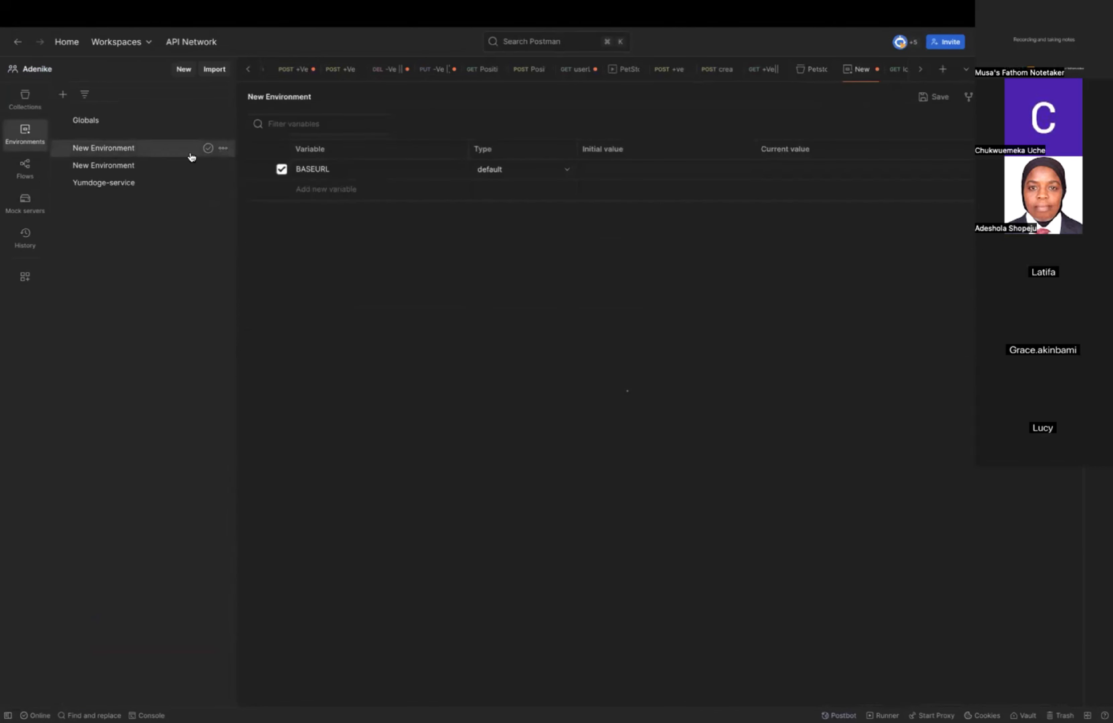
left_click(642, 165)
key("super+v")
left_click(569, 256)
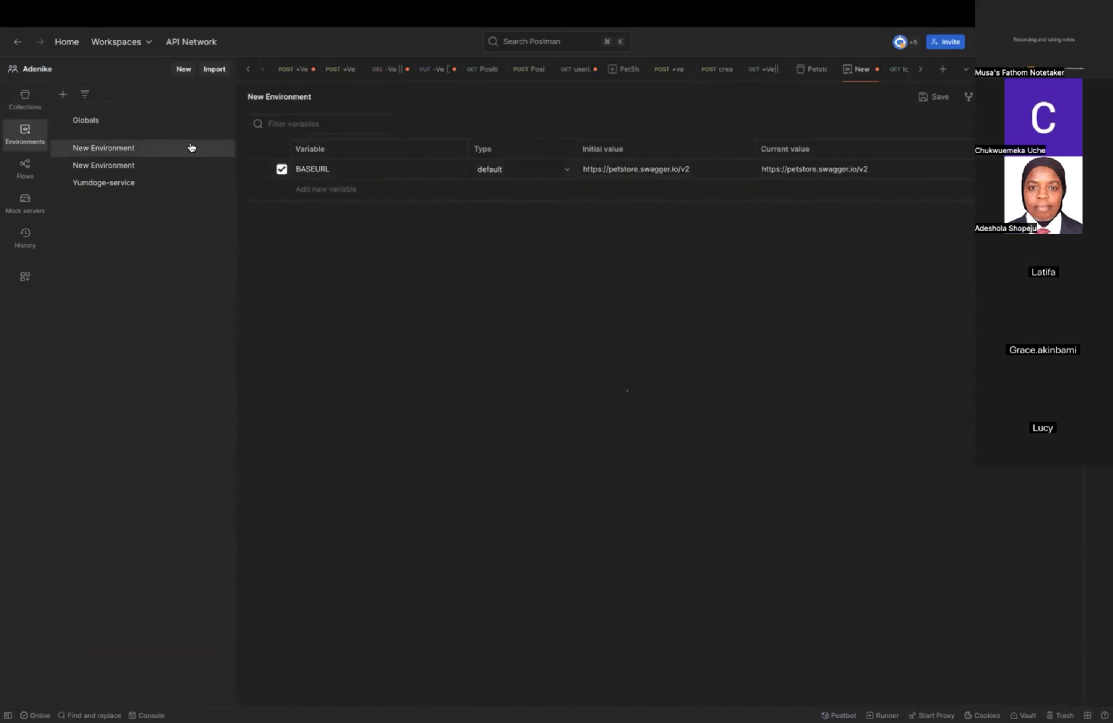